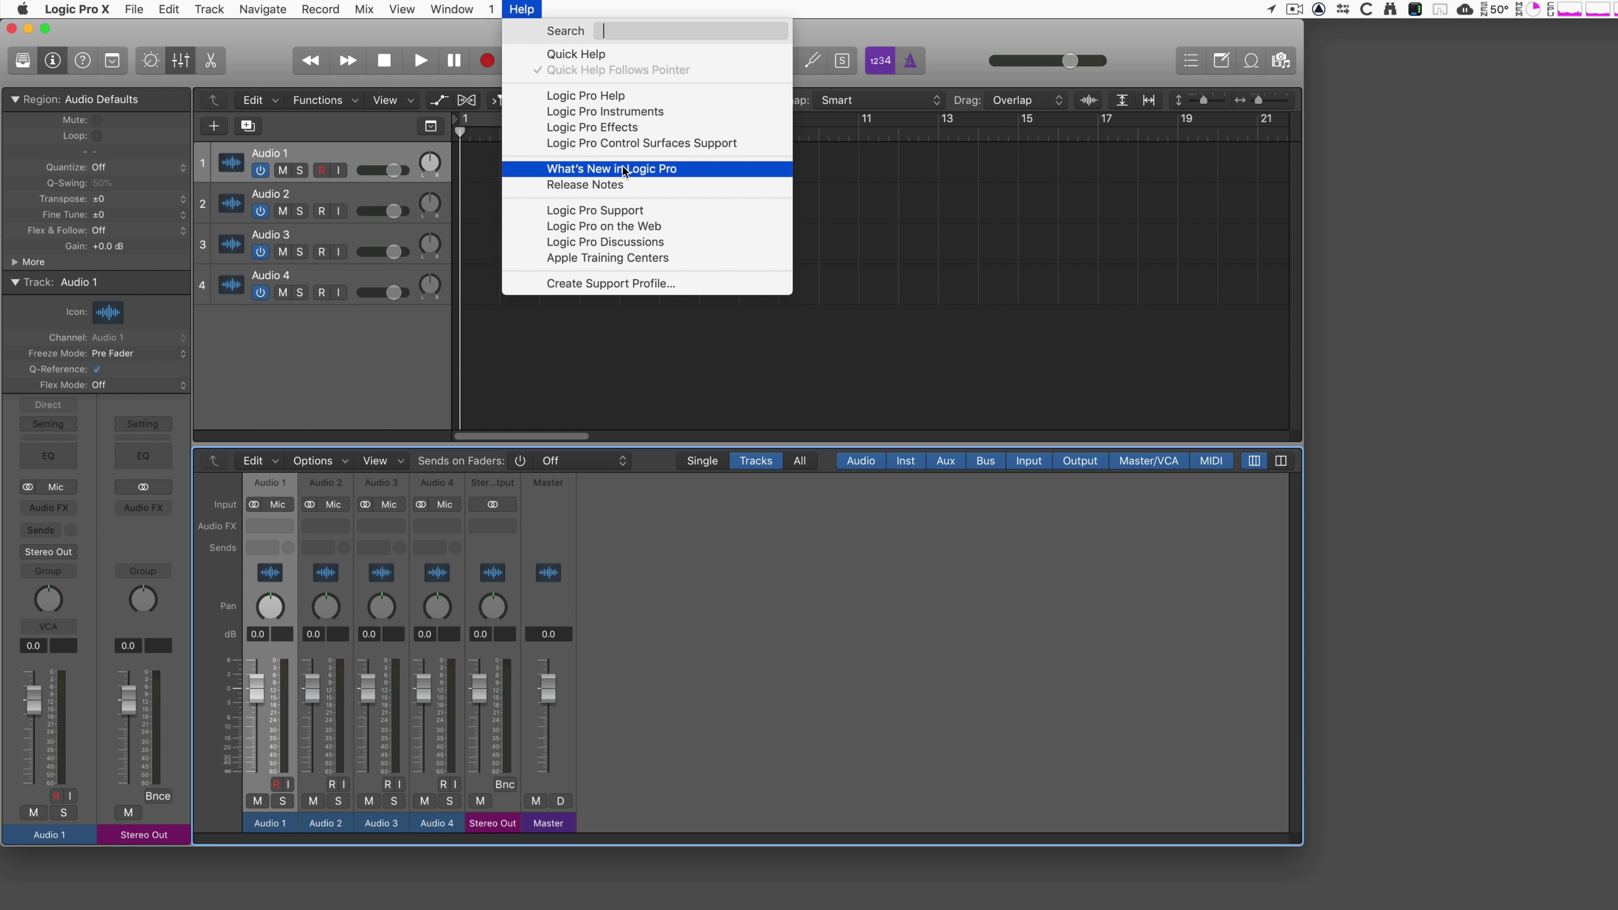
- Open the What's New in Logic Pro overview, read the list of new features and close it
left_click(621, 166)
scroll(905, 510, "down", 3)
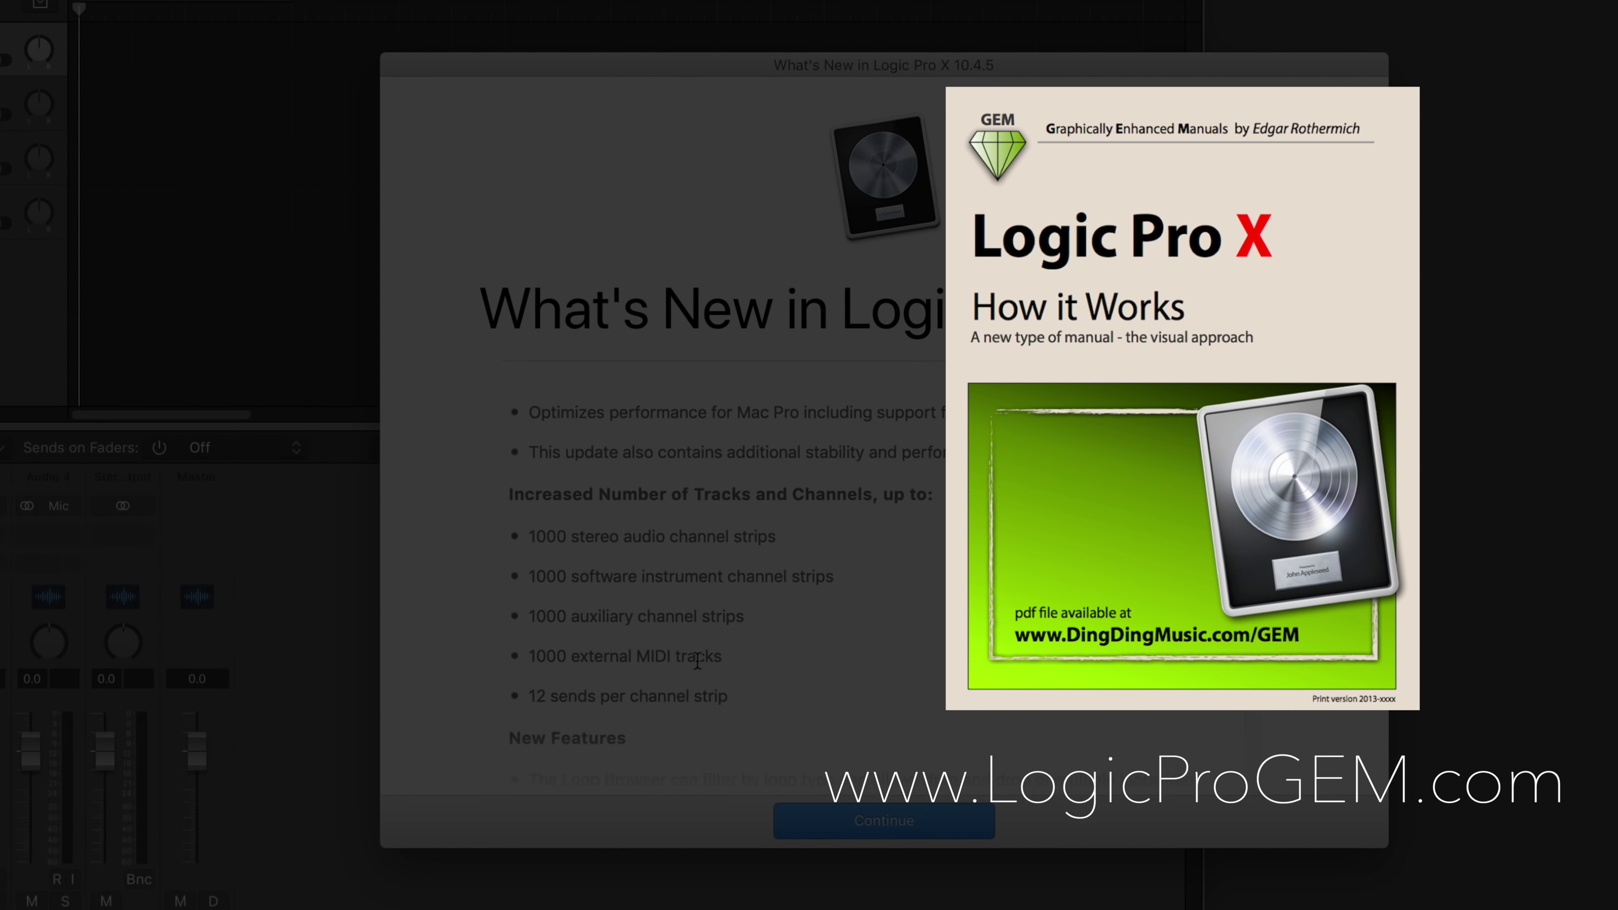
left_click(883, 821)
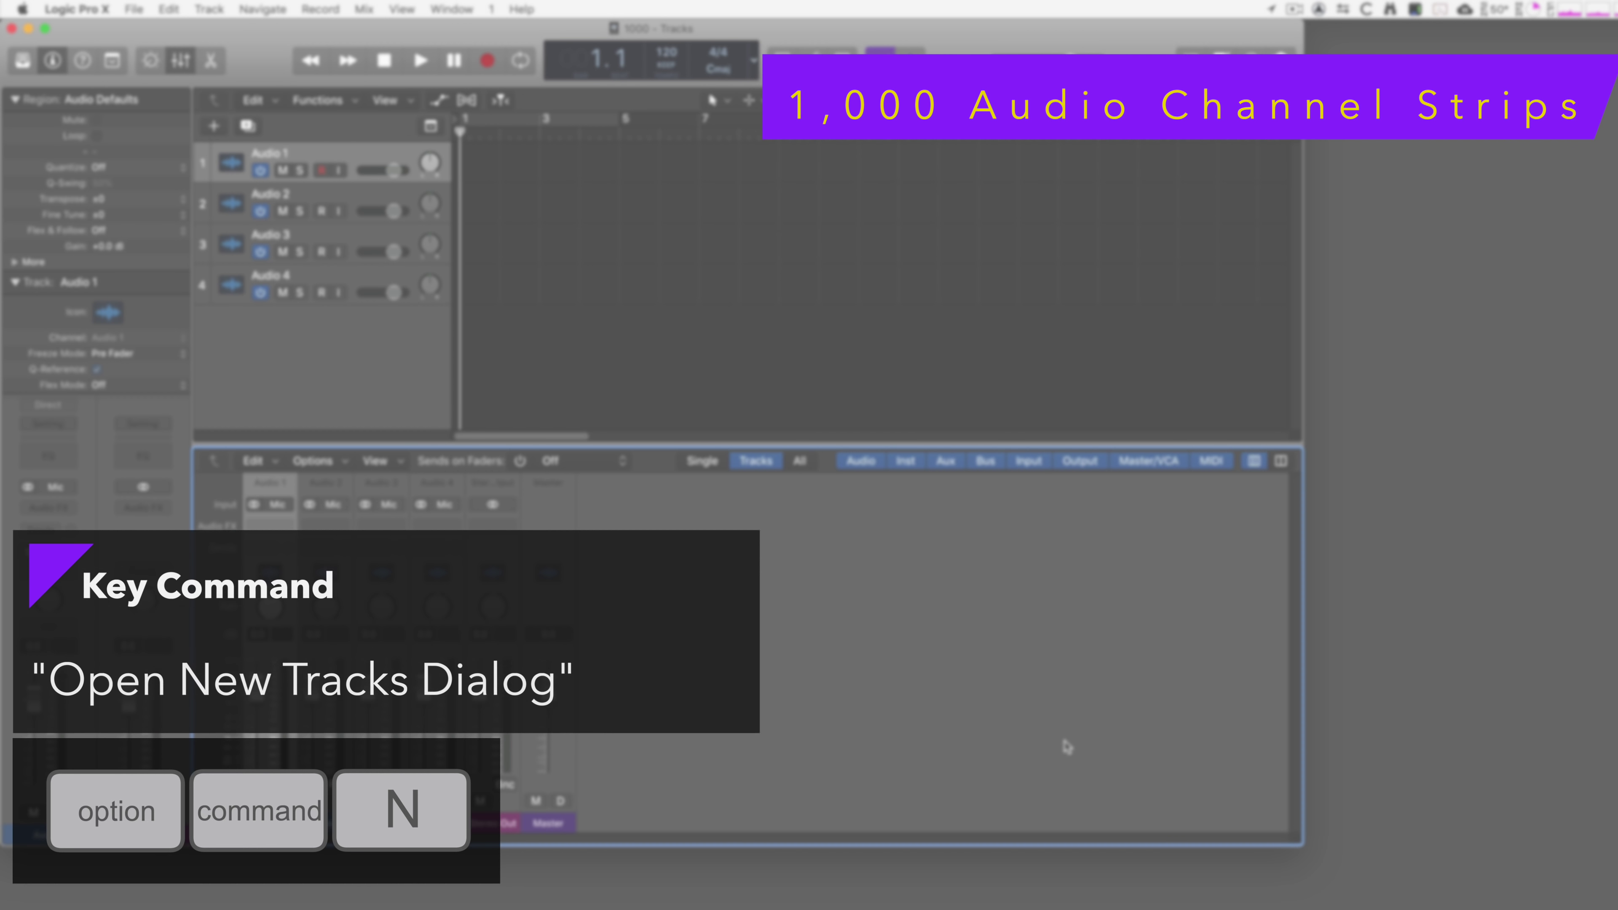
- Create 996 audio tracks with Input 1 + 2 and Output 1 + 2
key("alt+super+n")
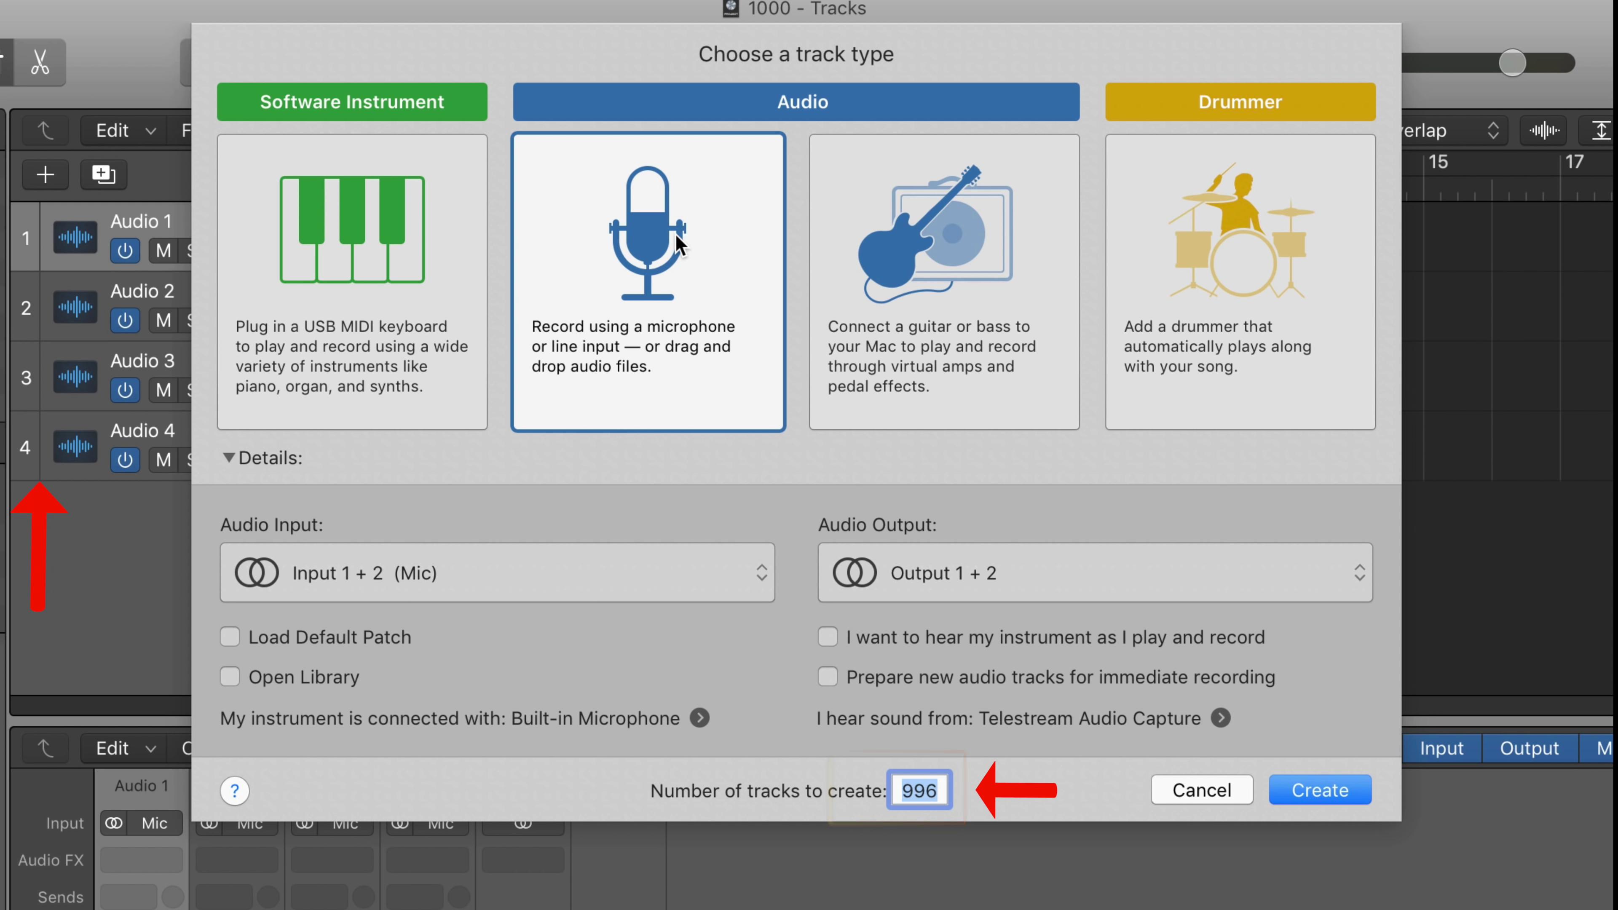
left_click(1318, 787)
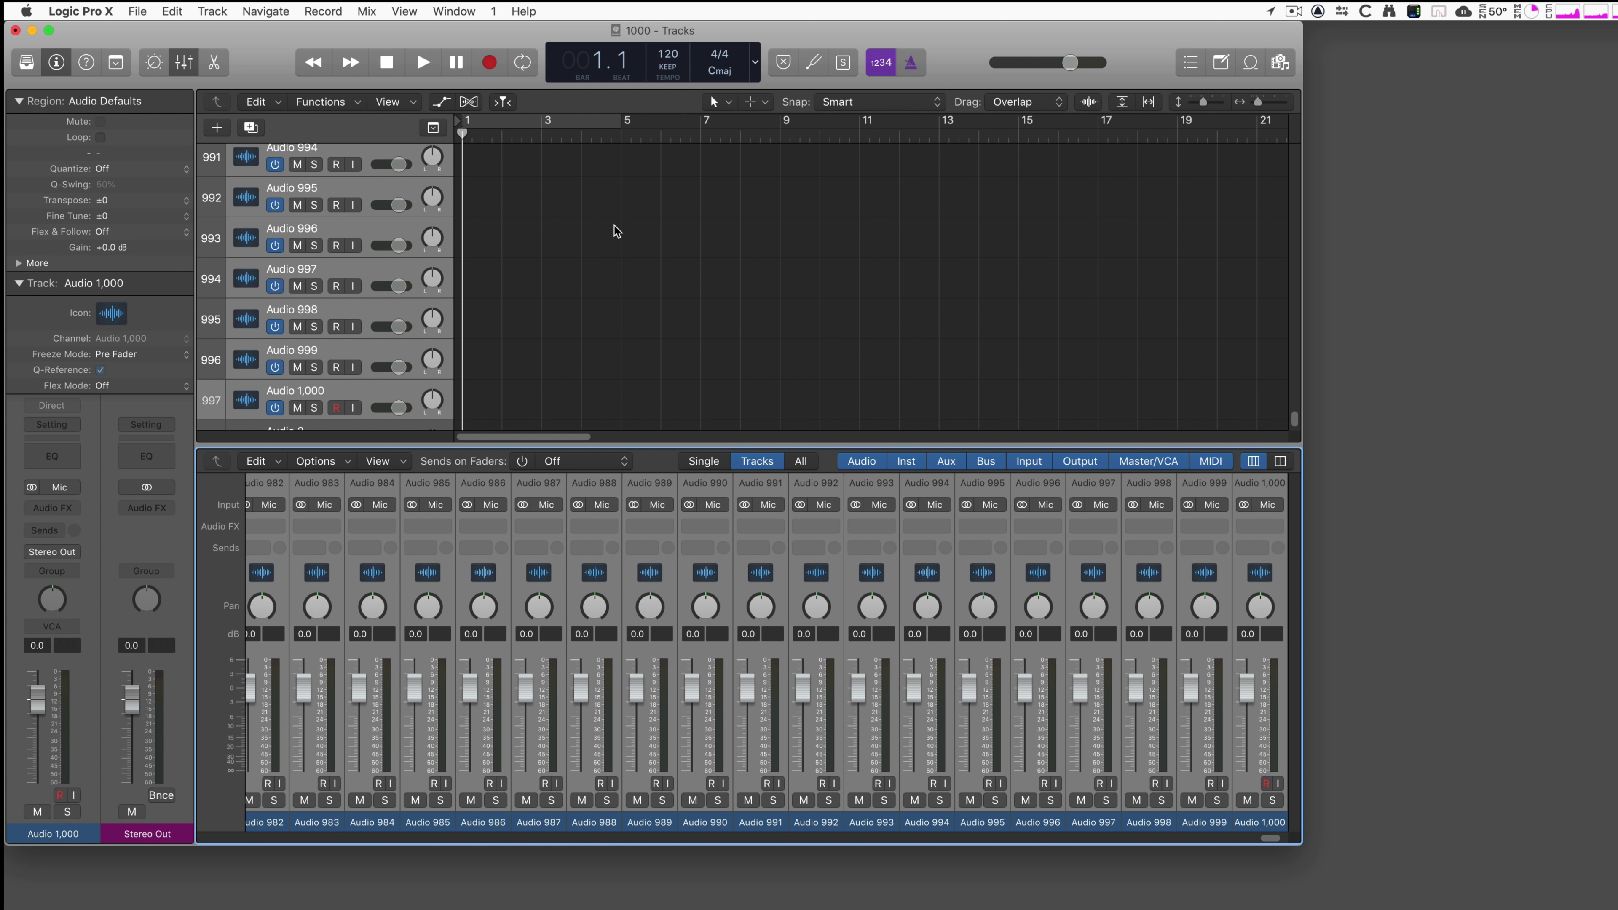
scroll(1012, 551, "right", 5)
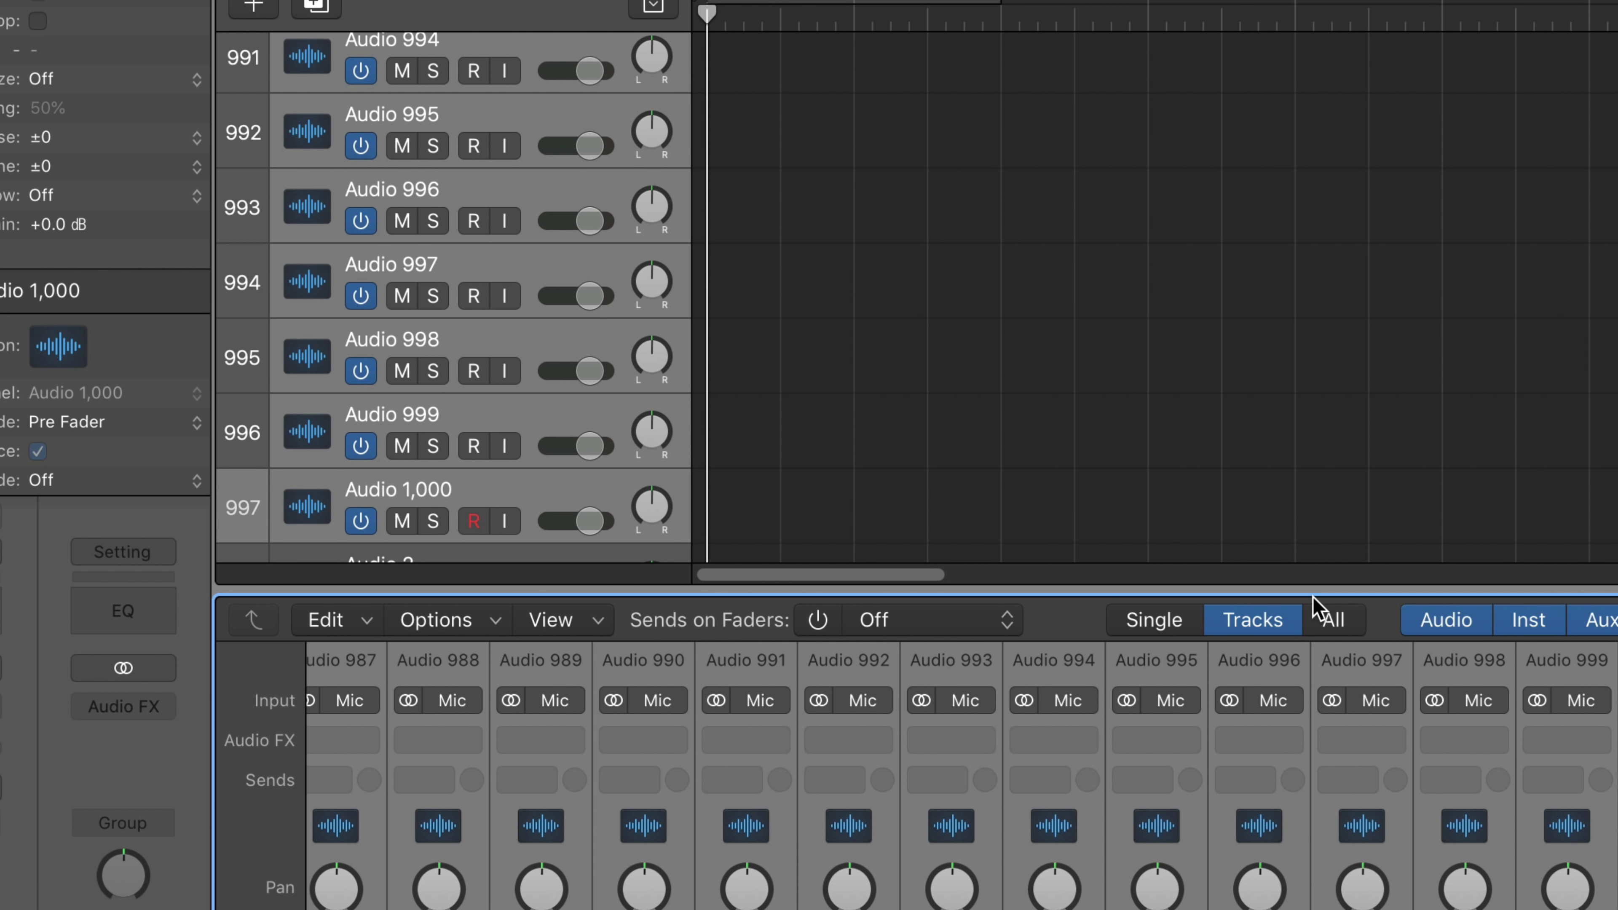
- Check which track types the New Tracks dialog still offers and dismiss it without creating anything
key("alt+super+n")
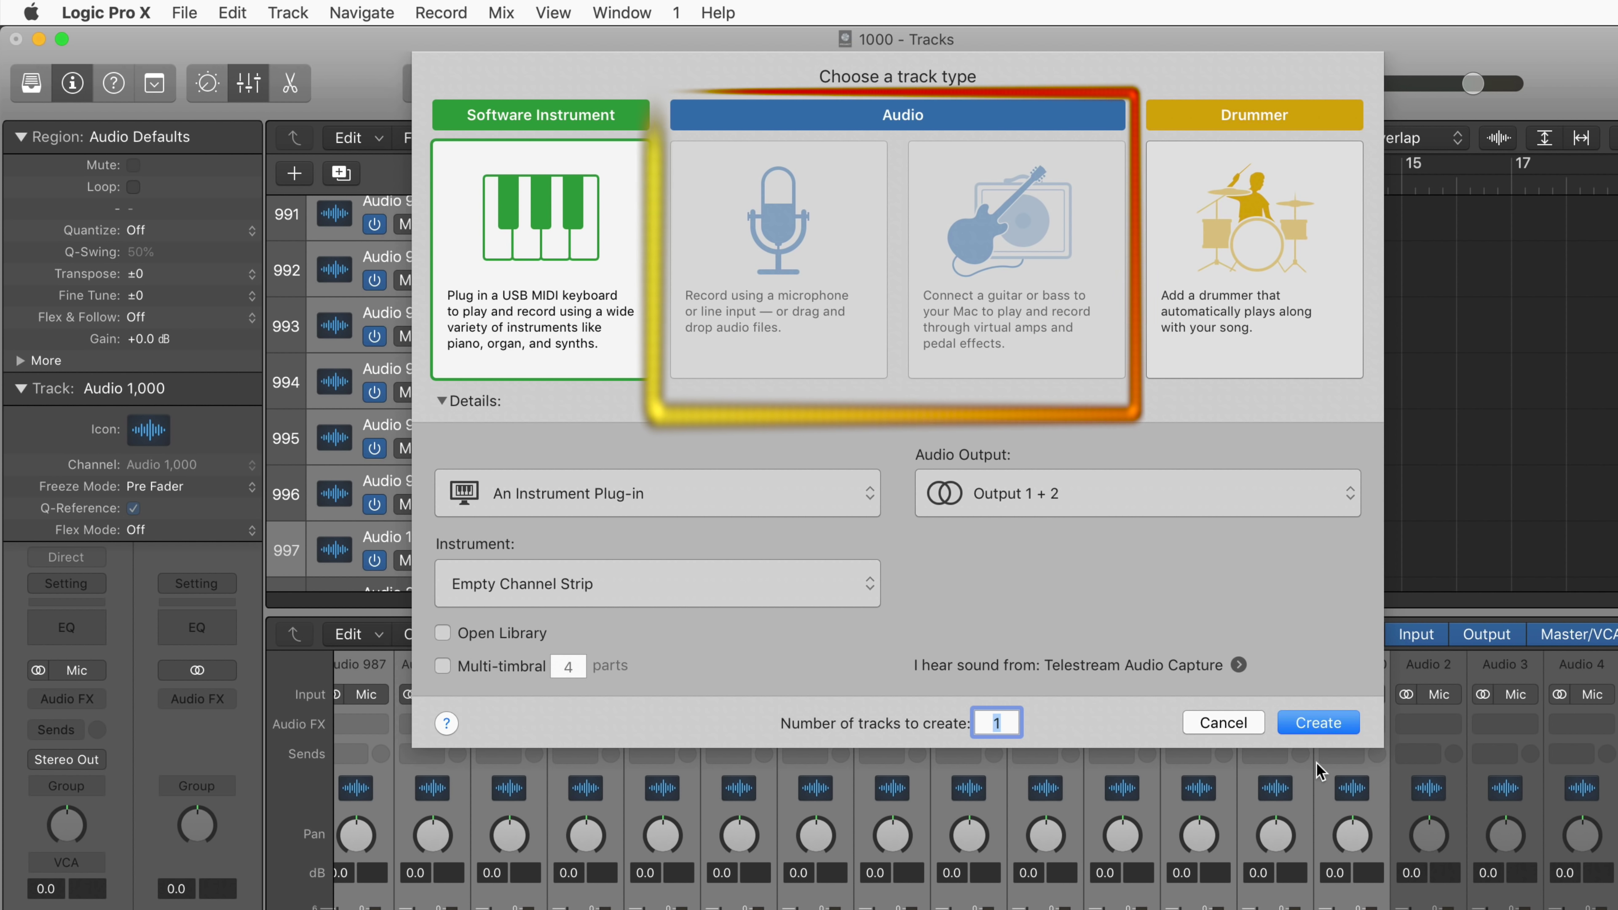
left_click(1224, 722)
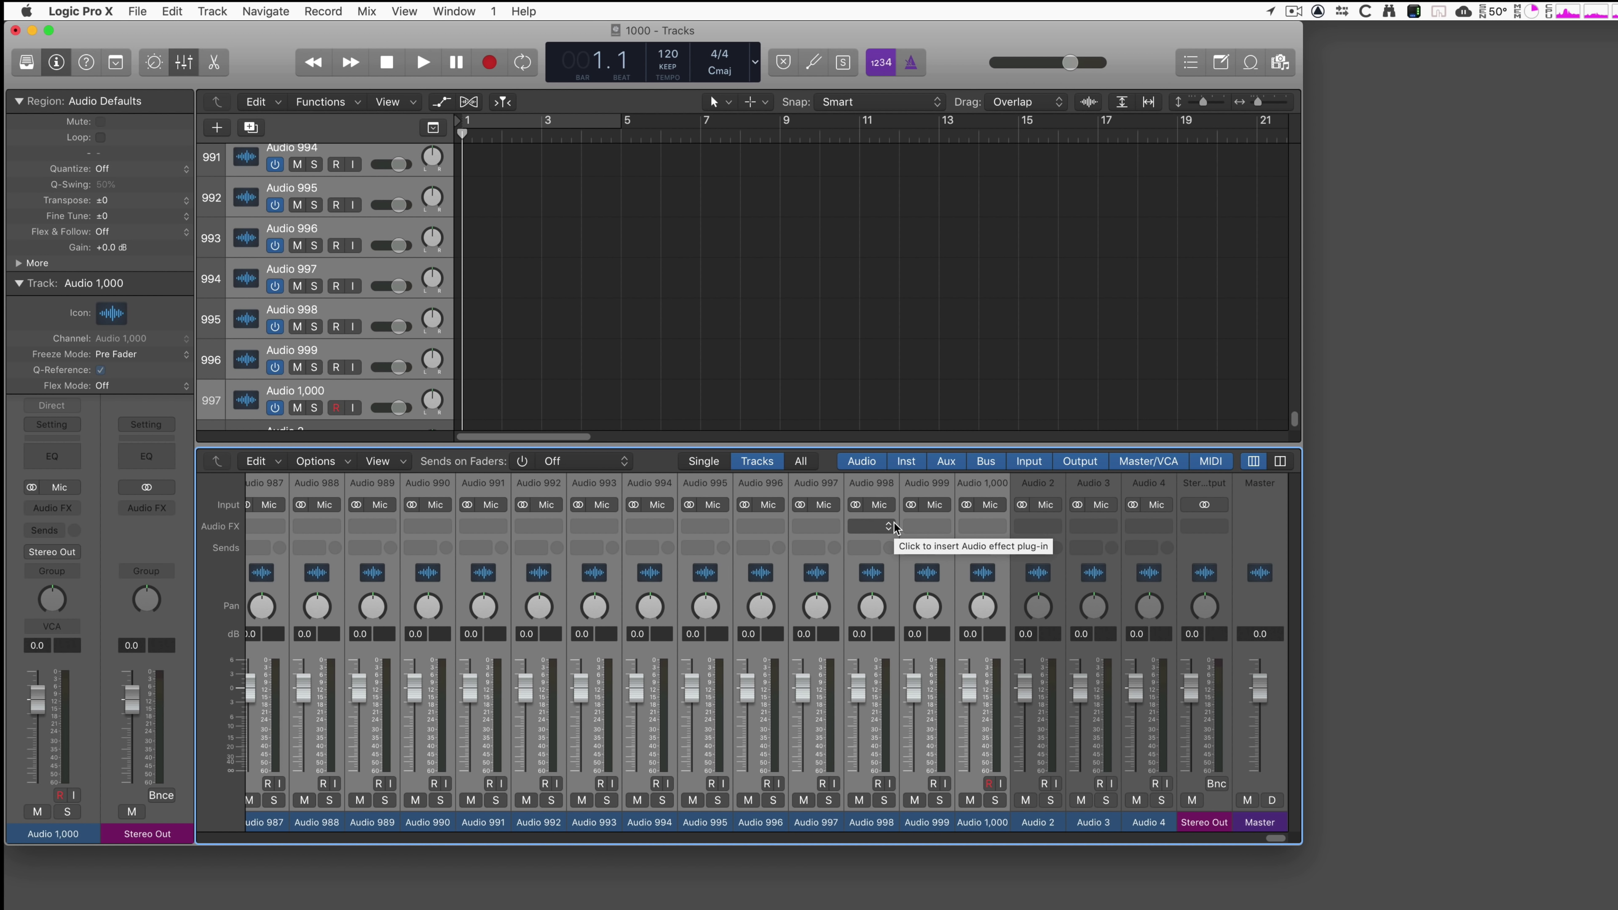
- Show all channel strips in the mixer and view the ones at its far end
left_click(801, 462)
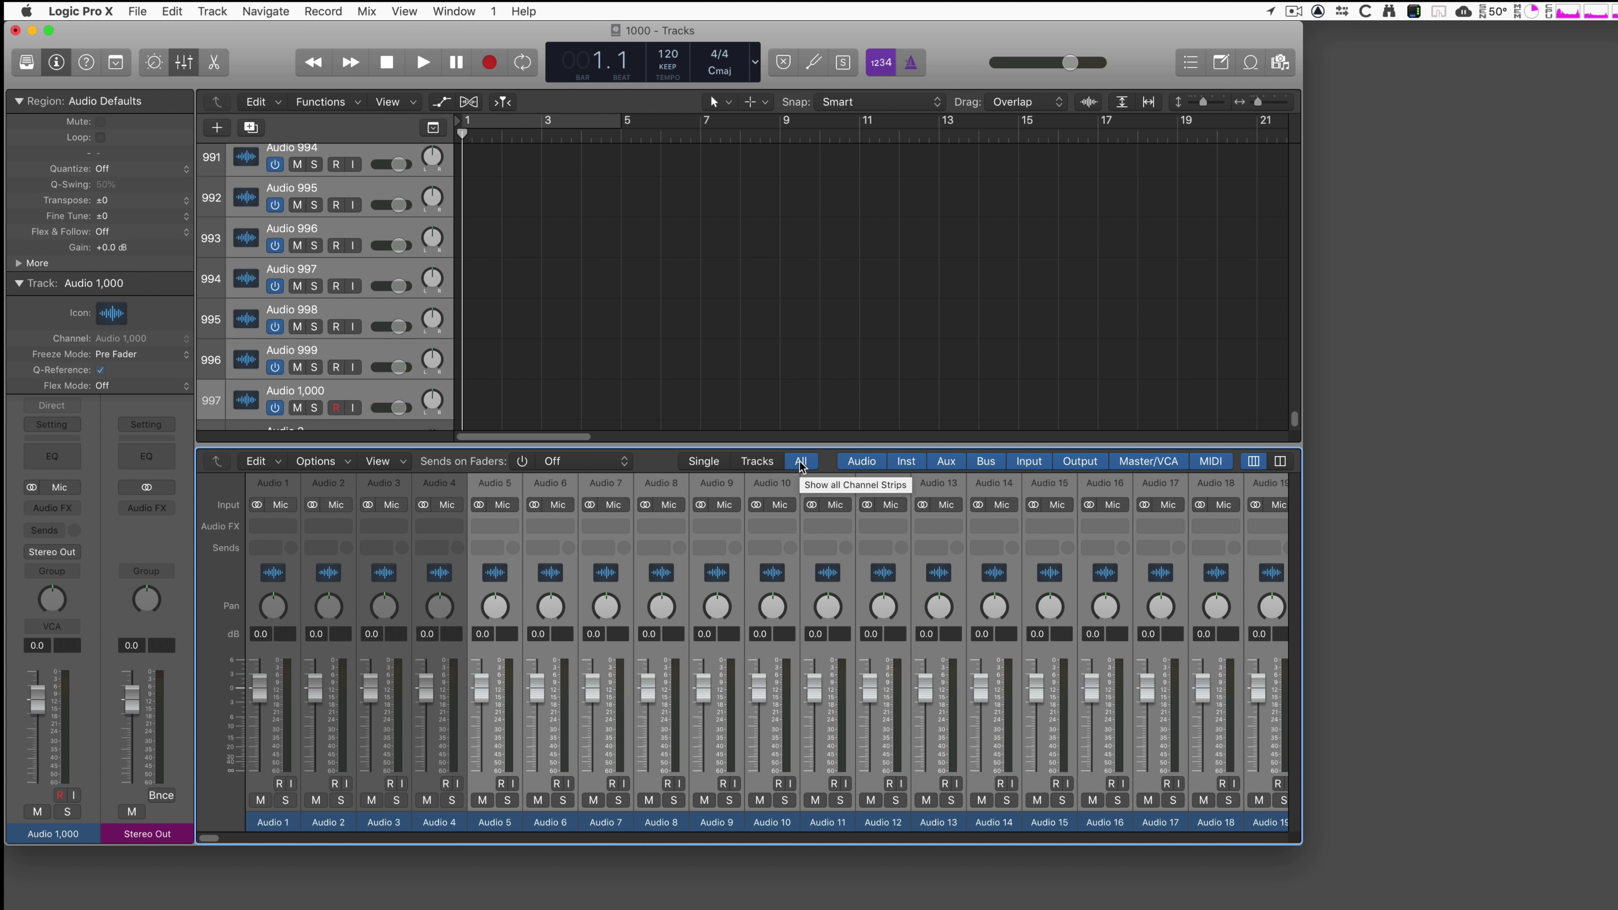
scroll(1074, 553, "right", 20)
scroll(1074, 553, "right", 20)
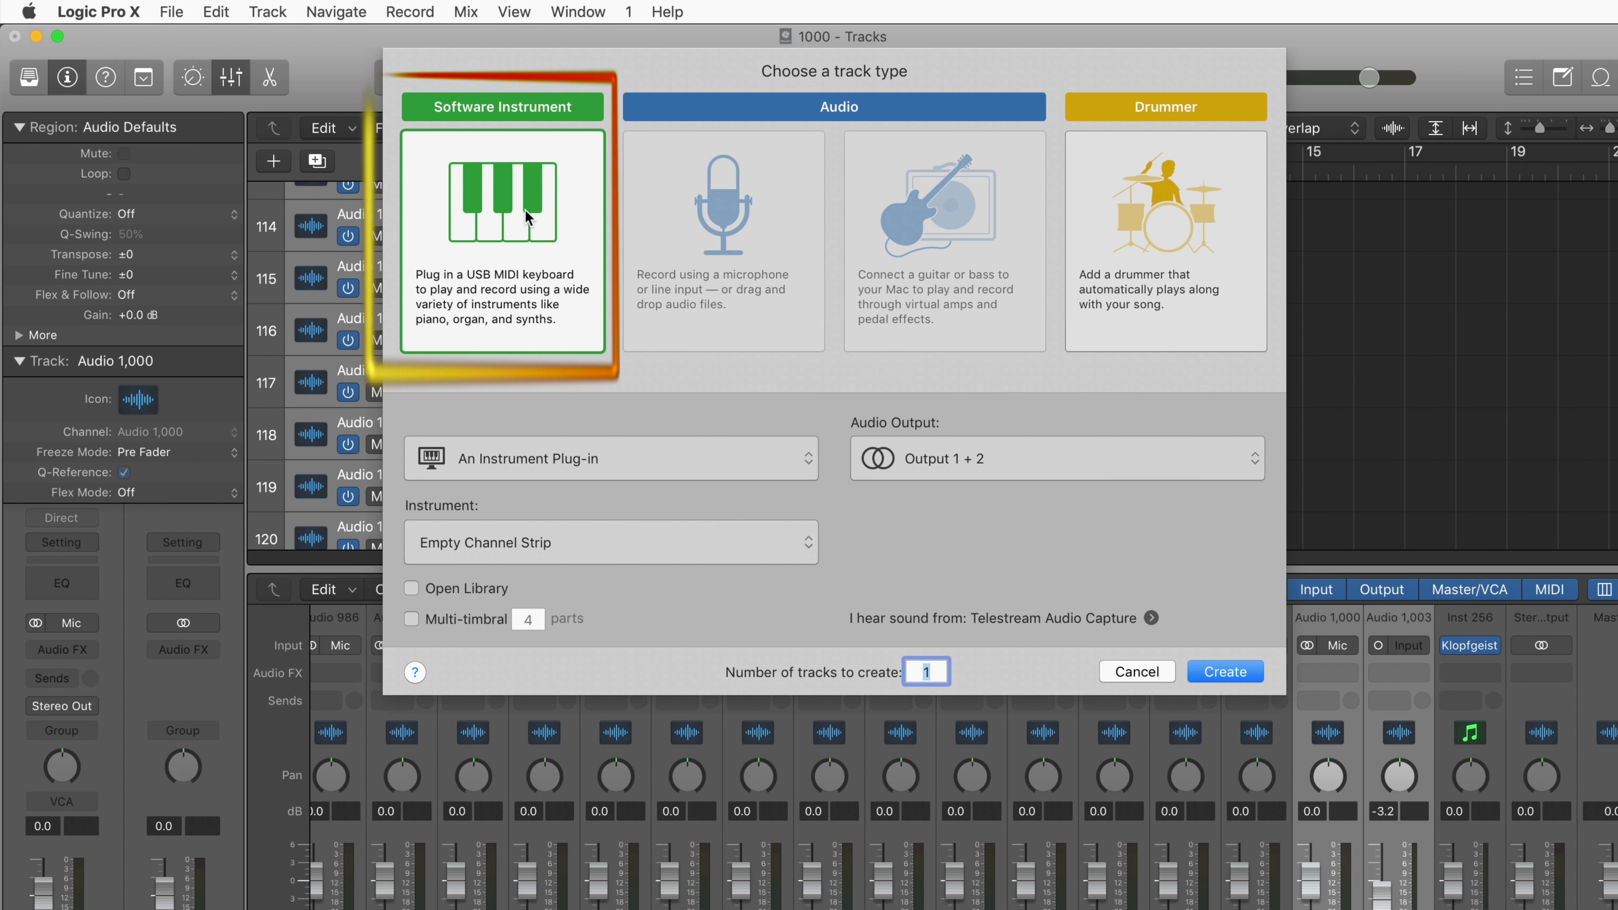
- Create 1000 software instrument tracks with an empty channel strip and Output 1 + 2
left_click(938, 672)
type("000")
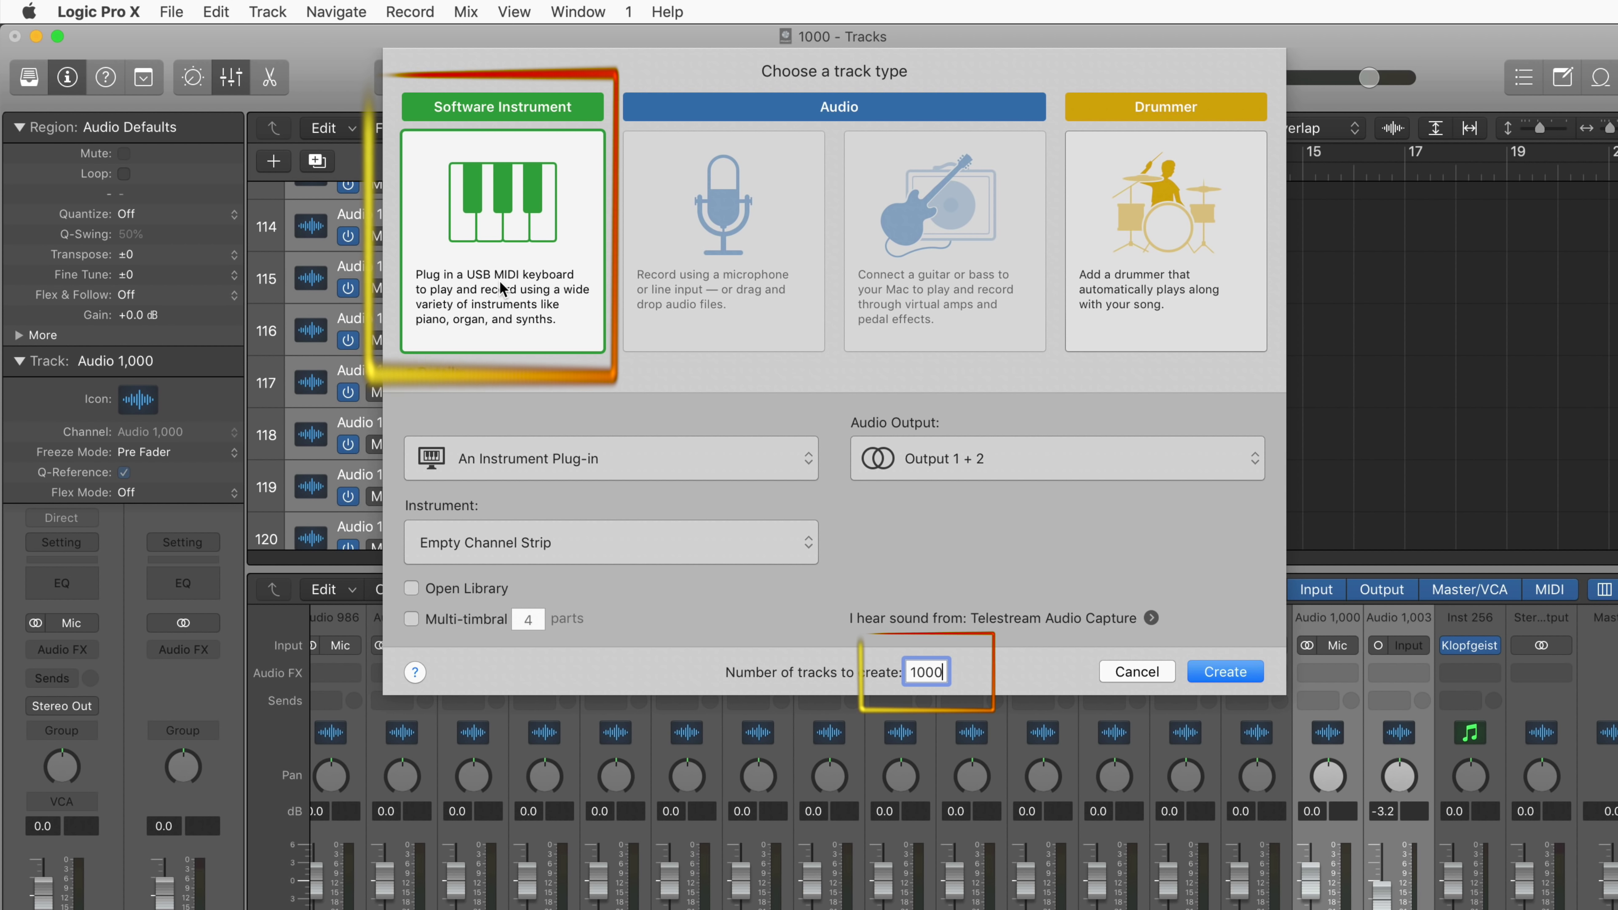
left_click(1227, 673)
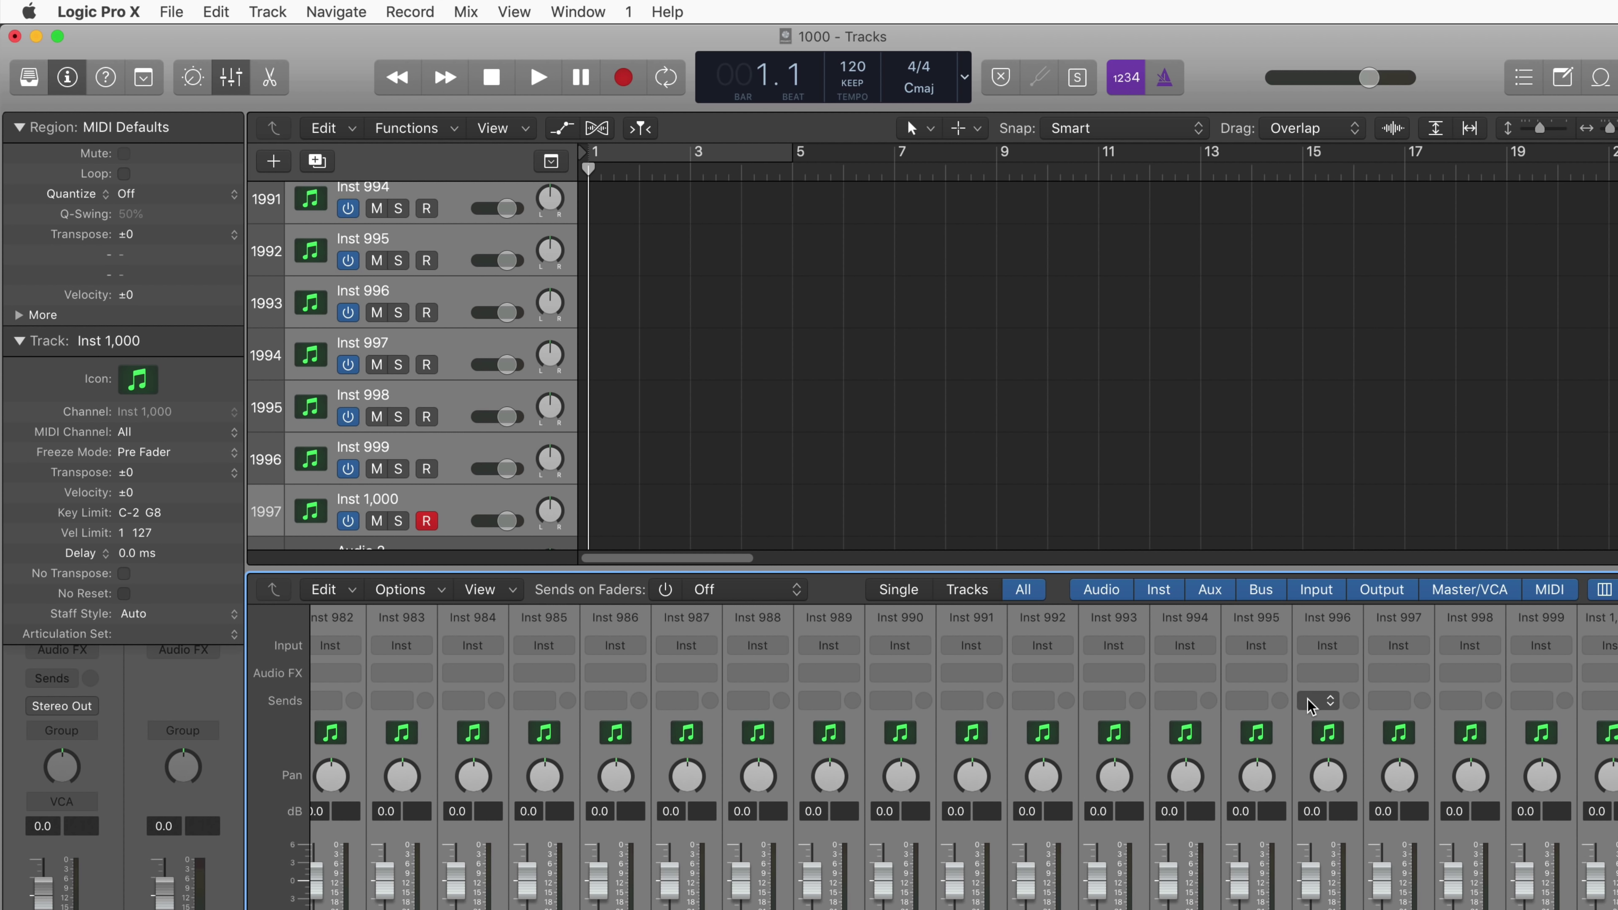
- Inspect the last instrument channel strips in the mixer and toggle the Inst channel strip filter
scroll(1309, 707, "right", 1)
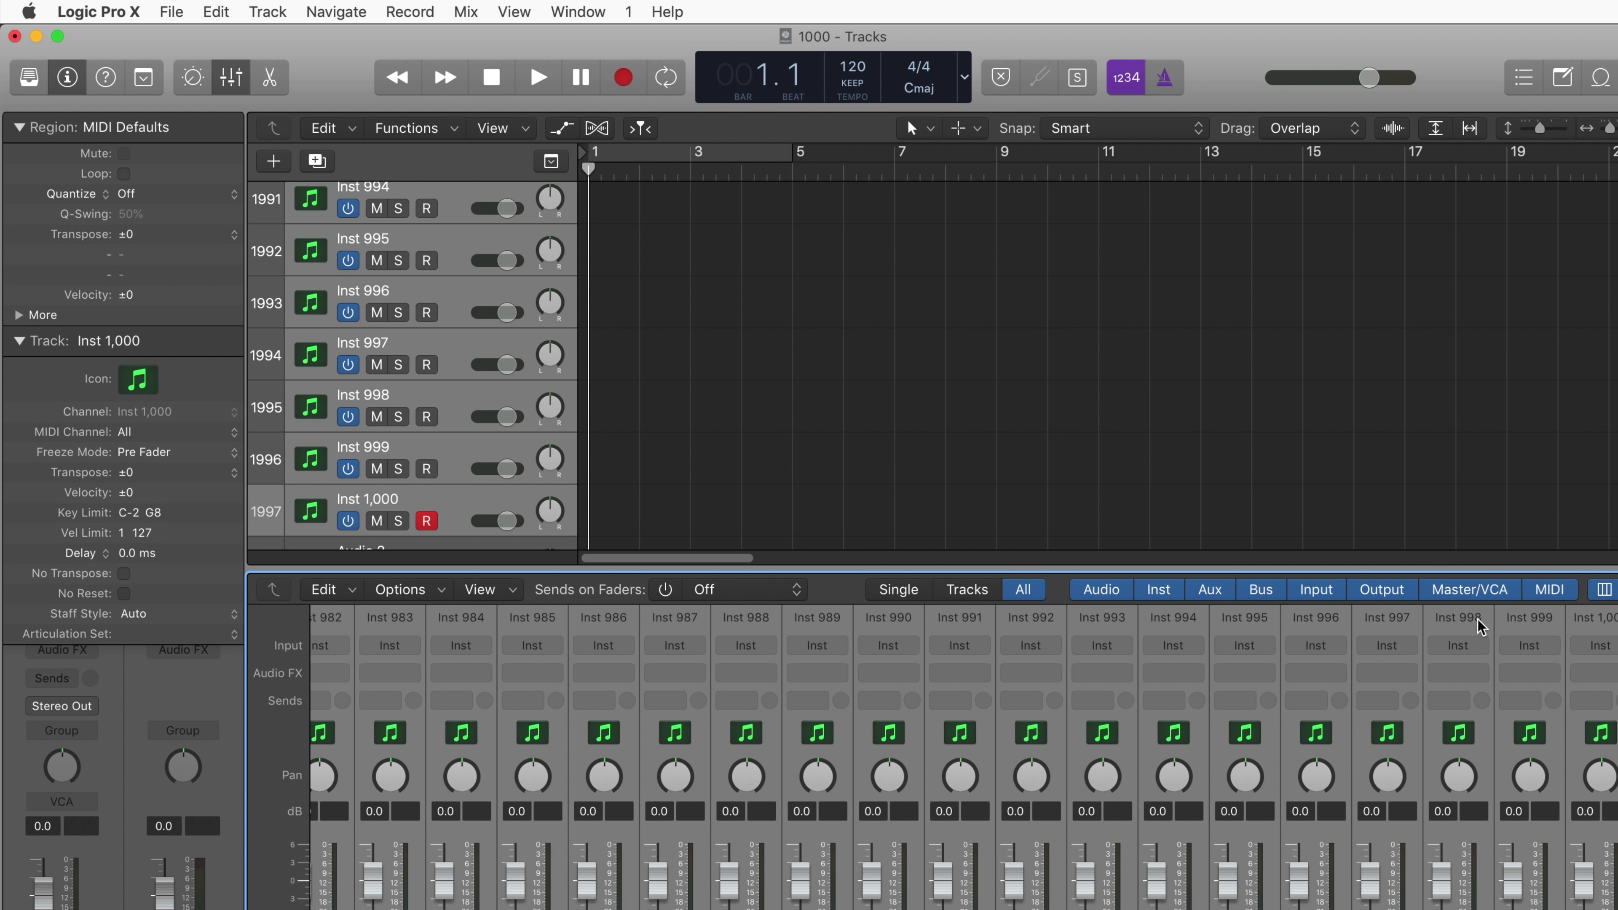
scroll(1481, 628, "right", 5)
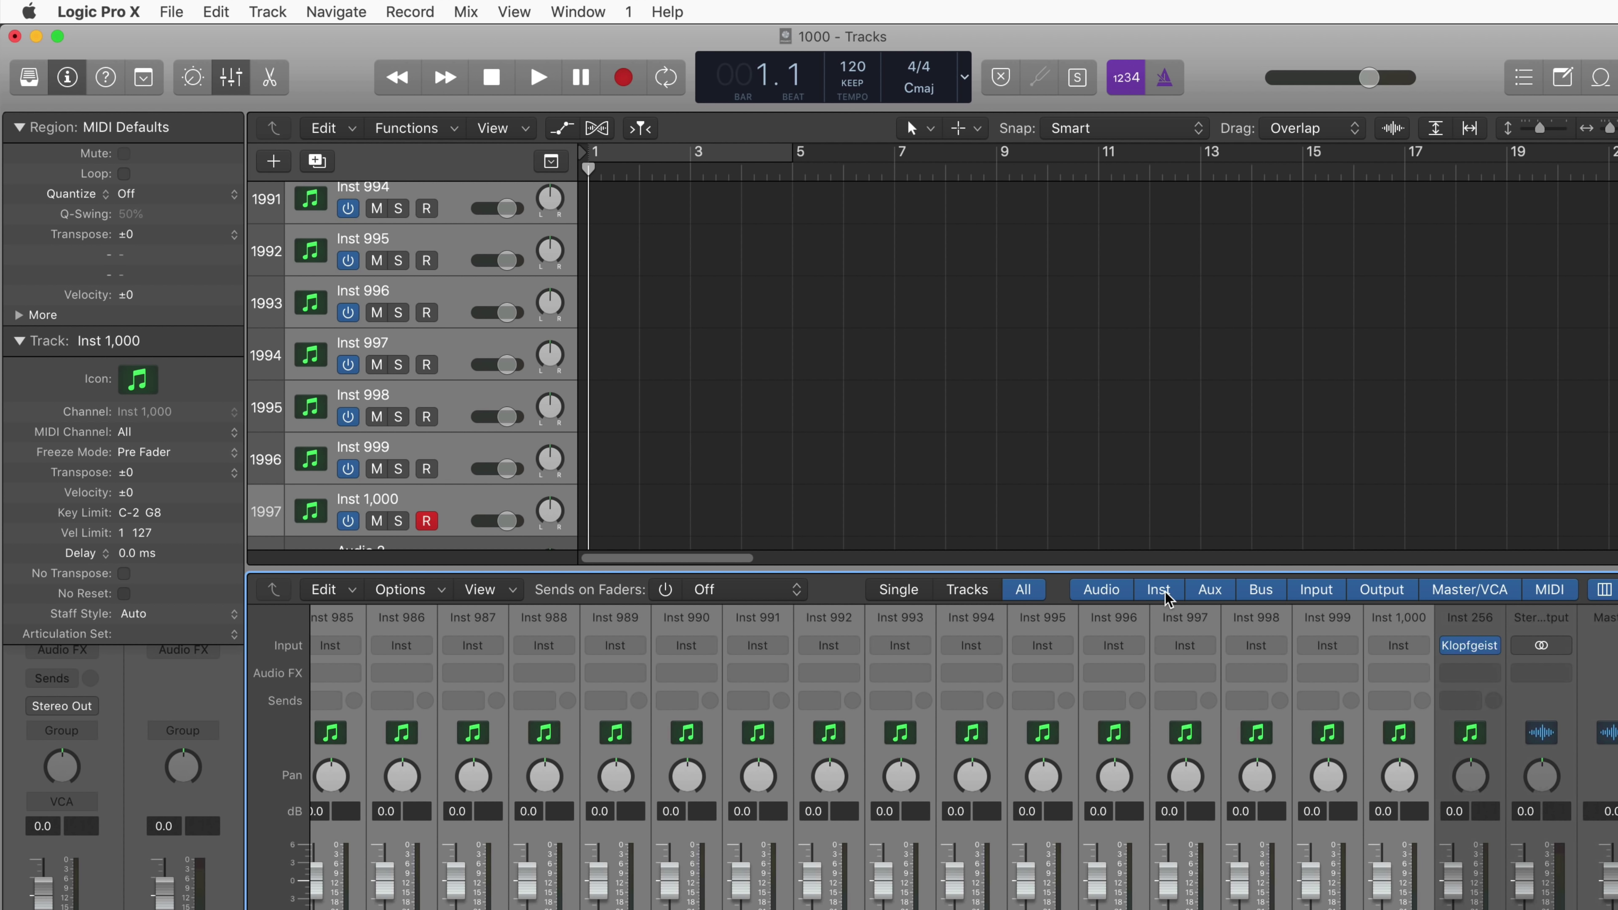
left_click(1166, 595)
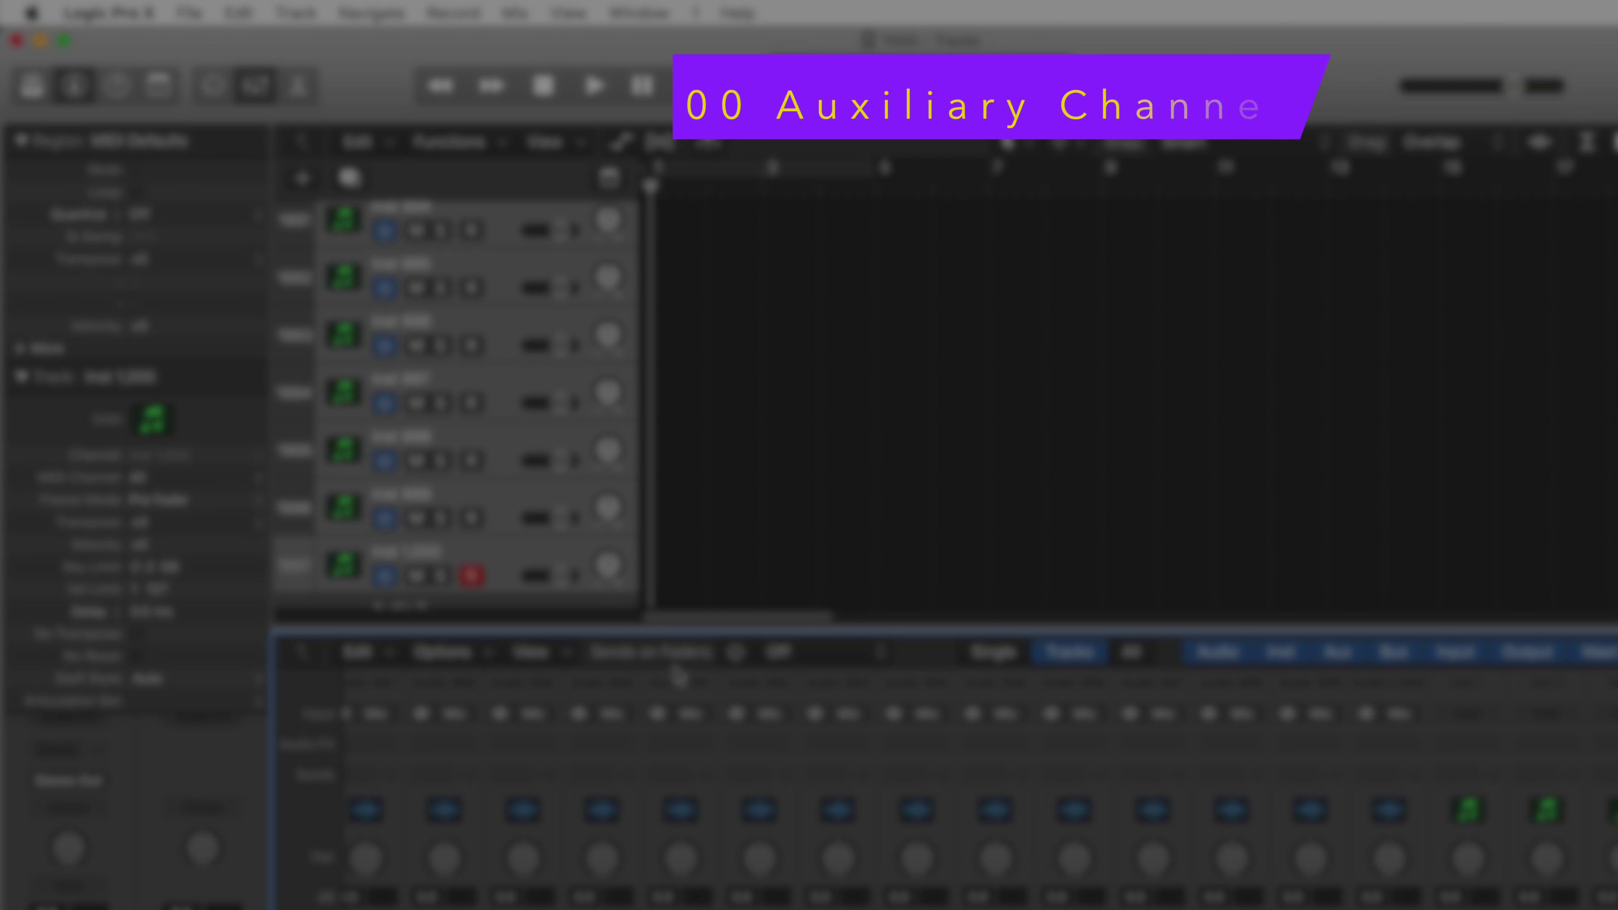
- Check the New Tracks dialog and the mixer's own options for a way to create auxiliary channel strips
key("alt+super+n")
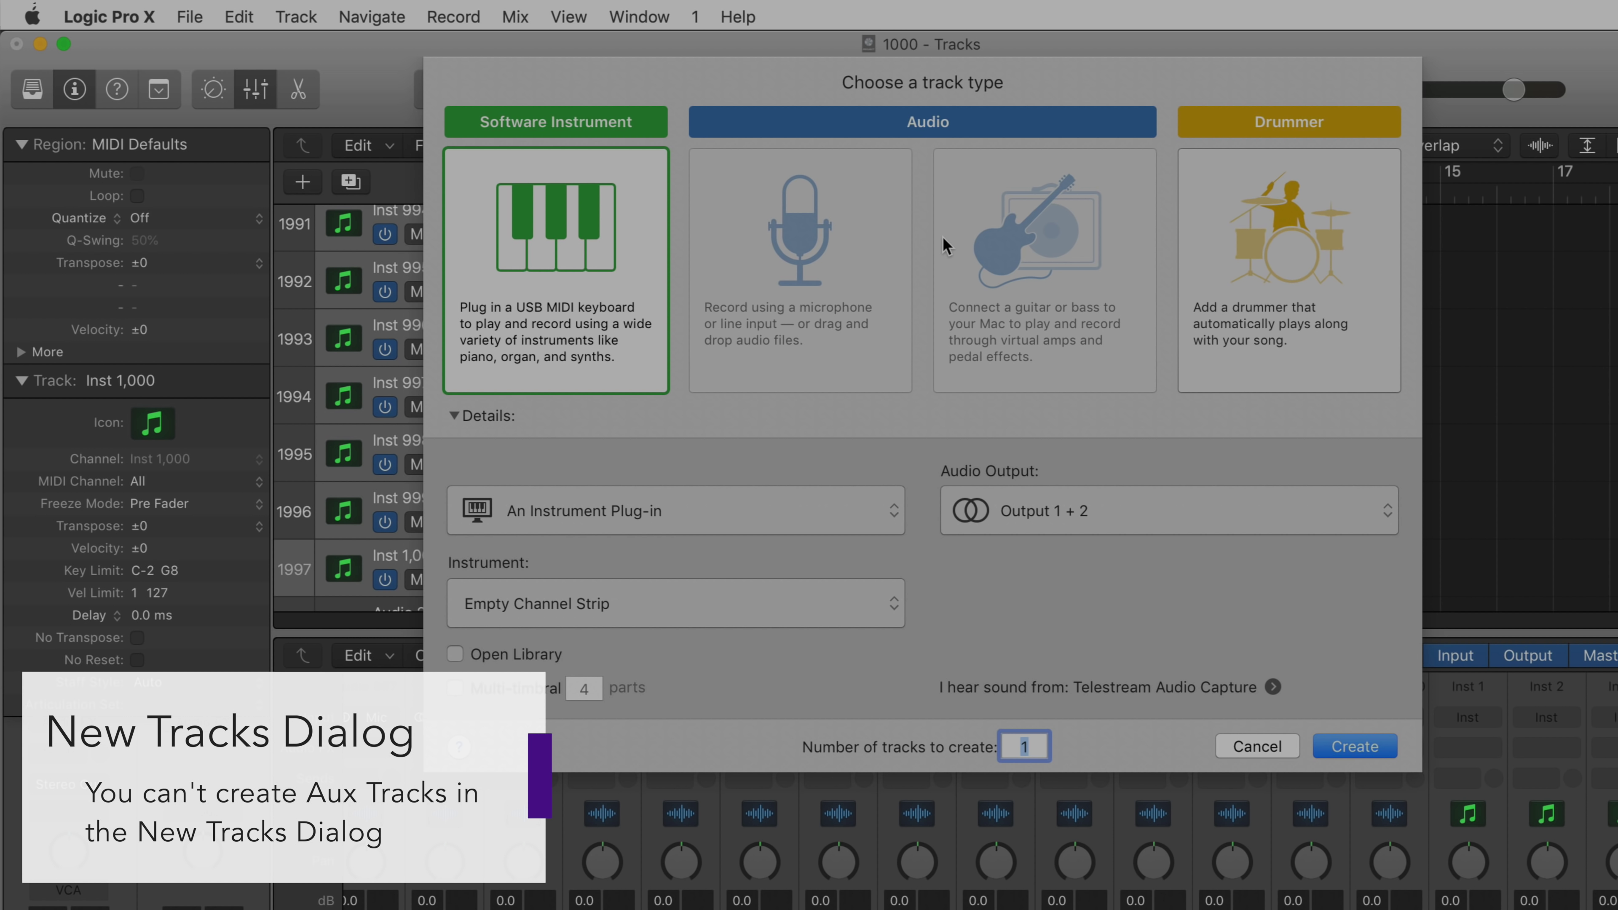
key("Escape")
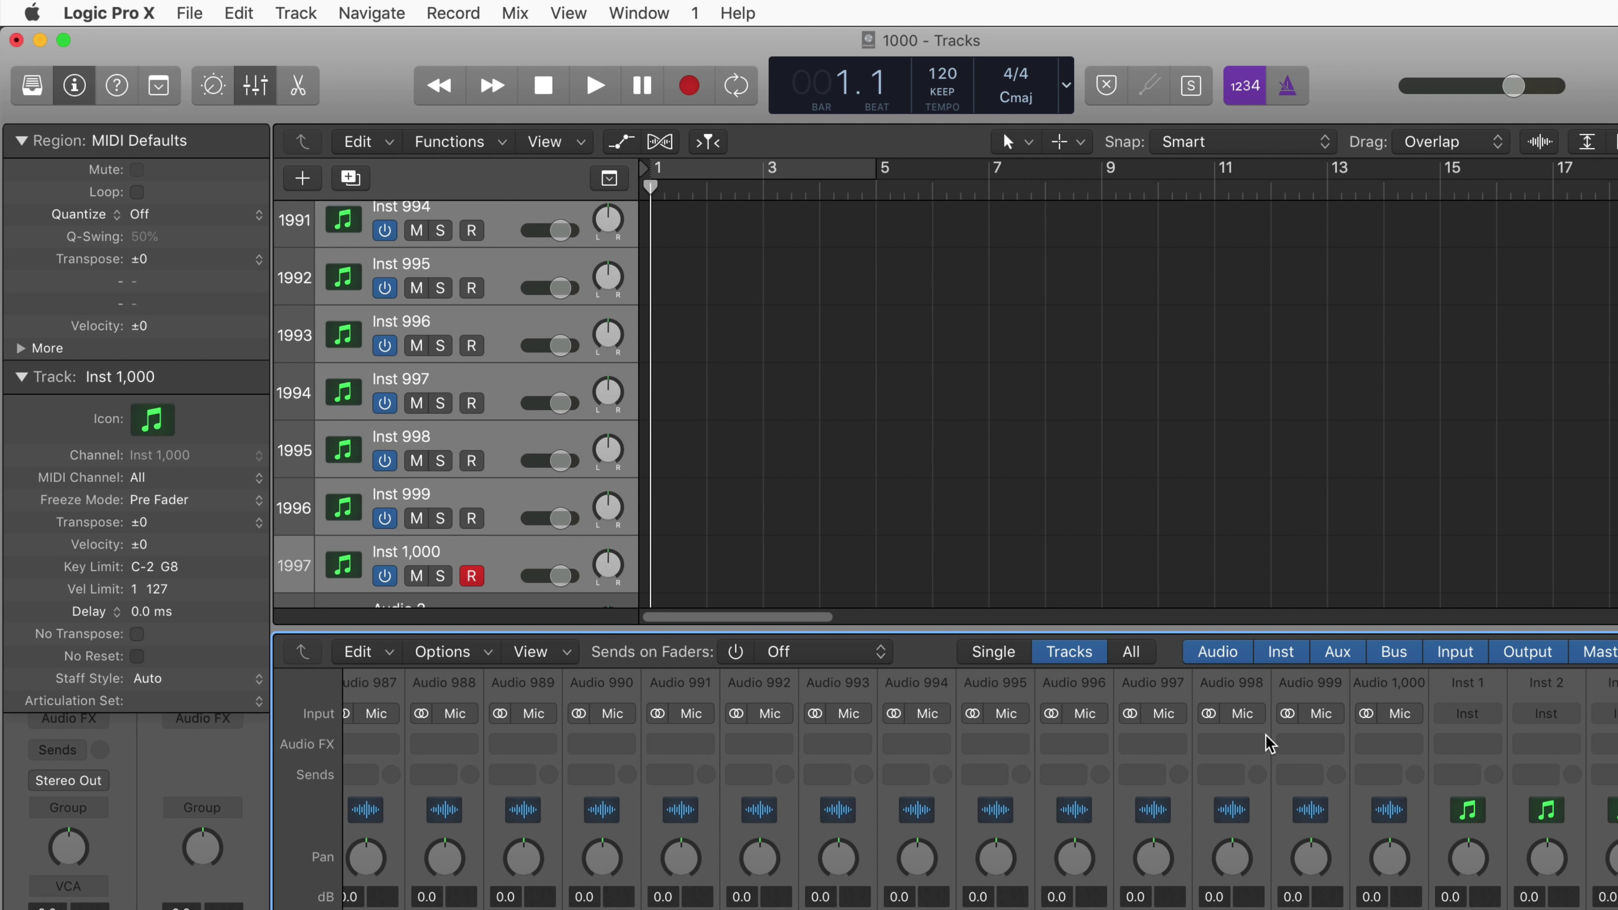
left_click(559, 653)
left_click(478, 653)
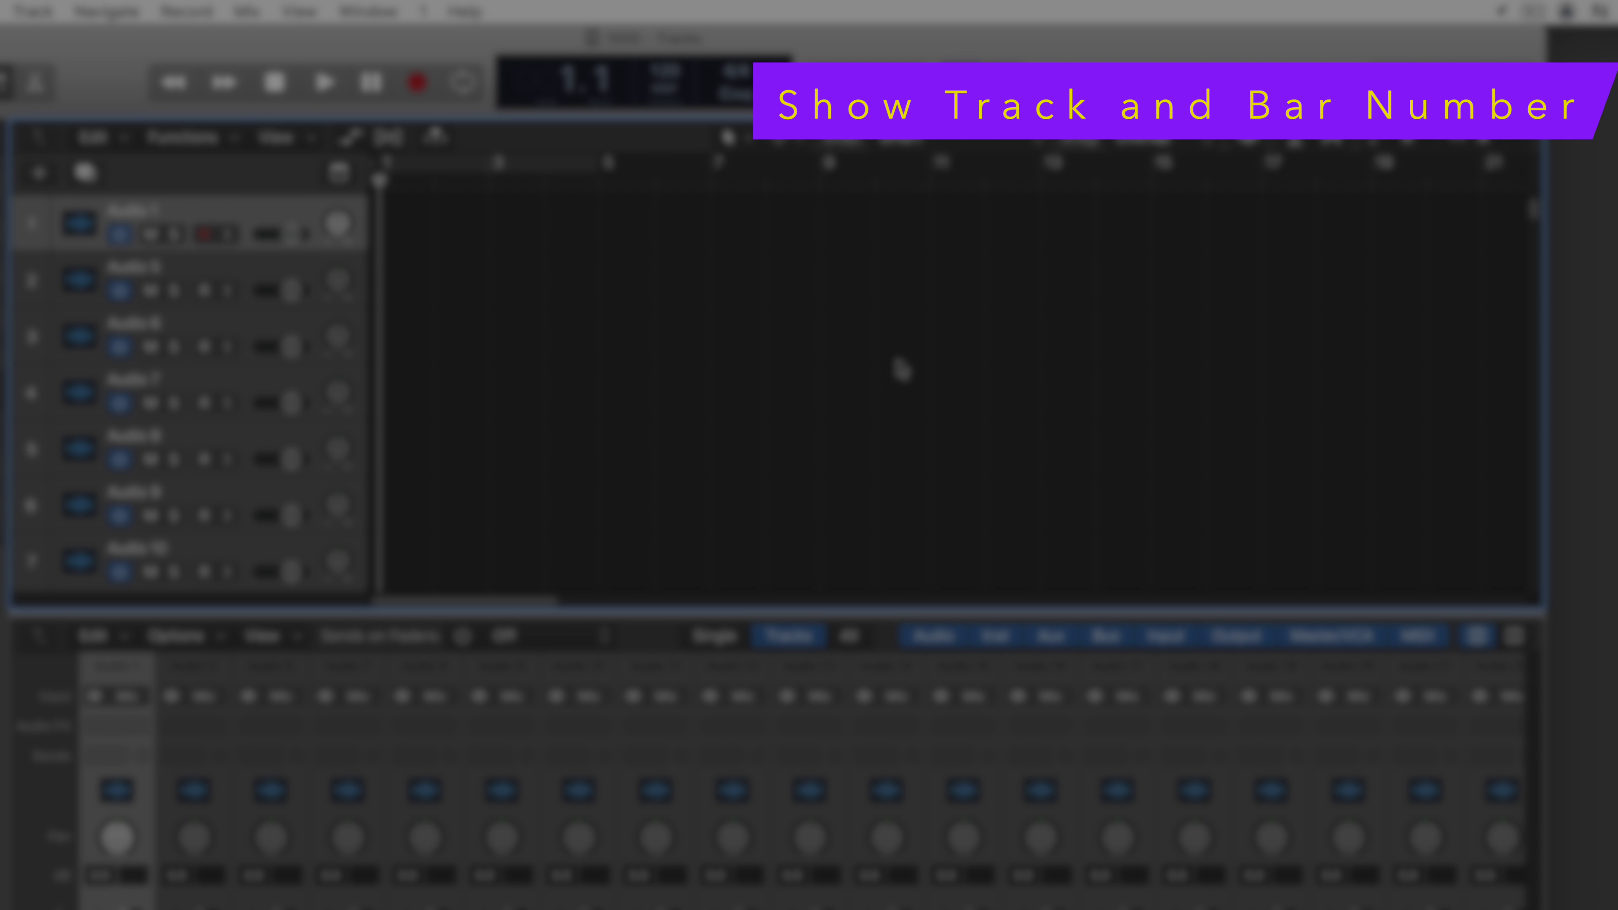
- Examine the track numbers at the end of the track list
left_click_drag(1534, 210, 1534, 578)
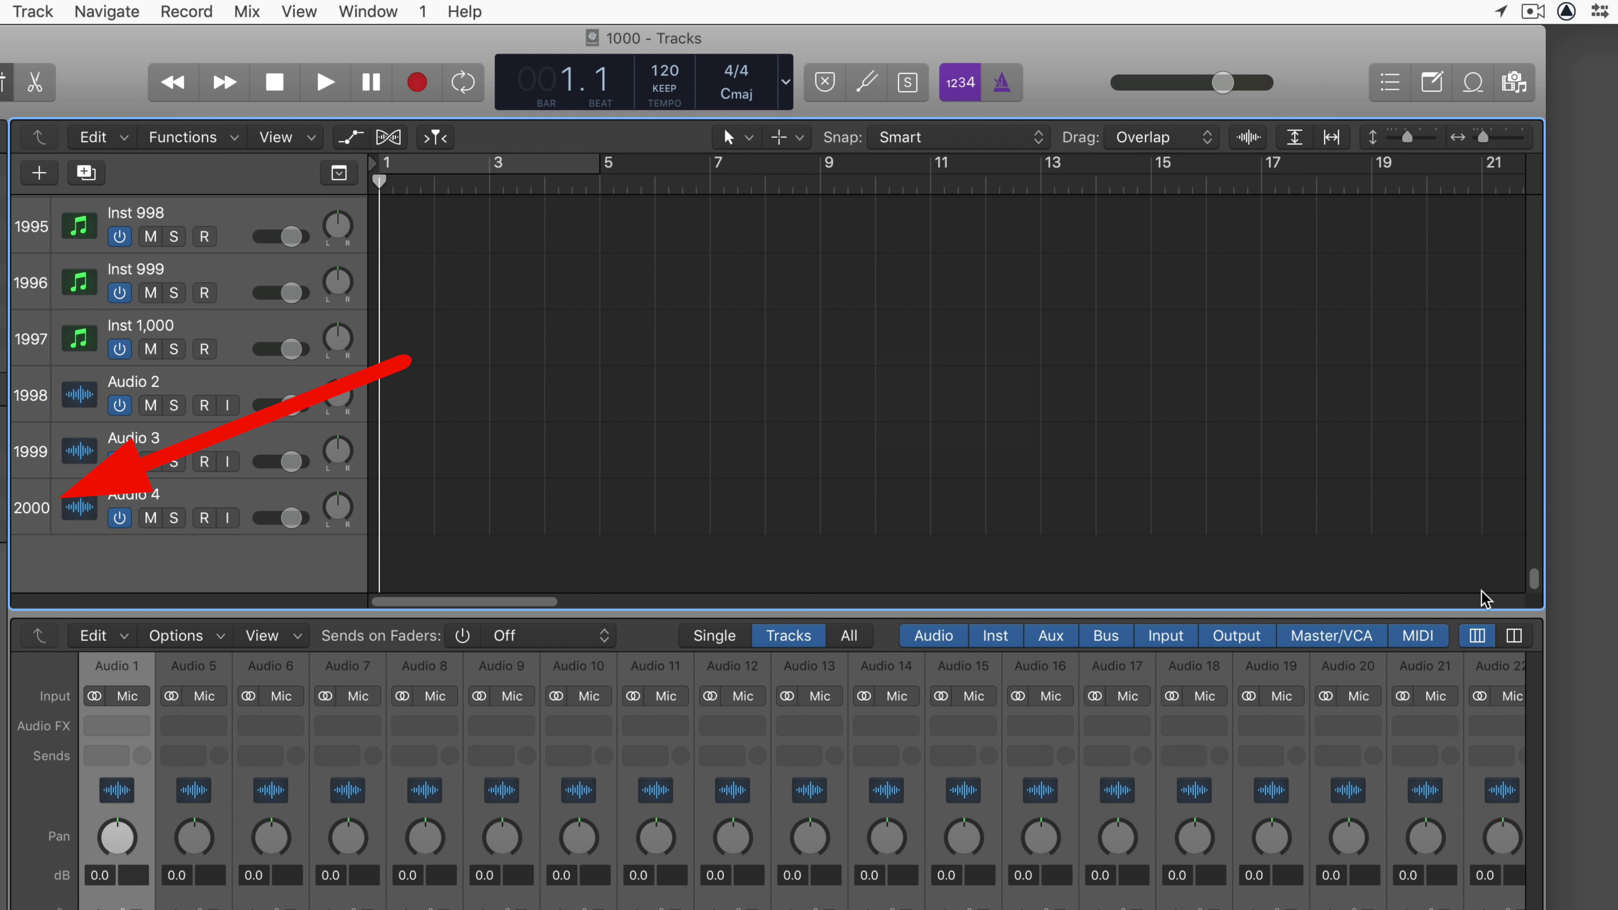
mouse_move(1534, 579)
left_mouse_down()
mouse_move(1532, 507)
mouse_move(1535, 568)
left_mouse_up()
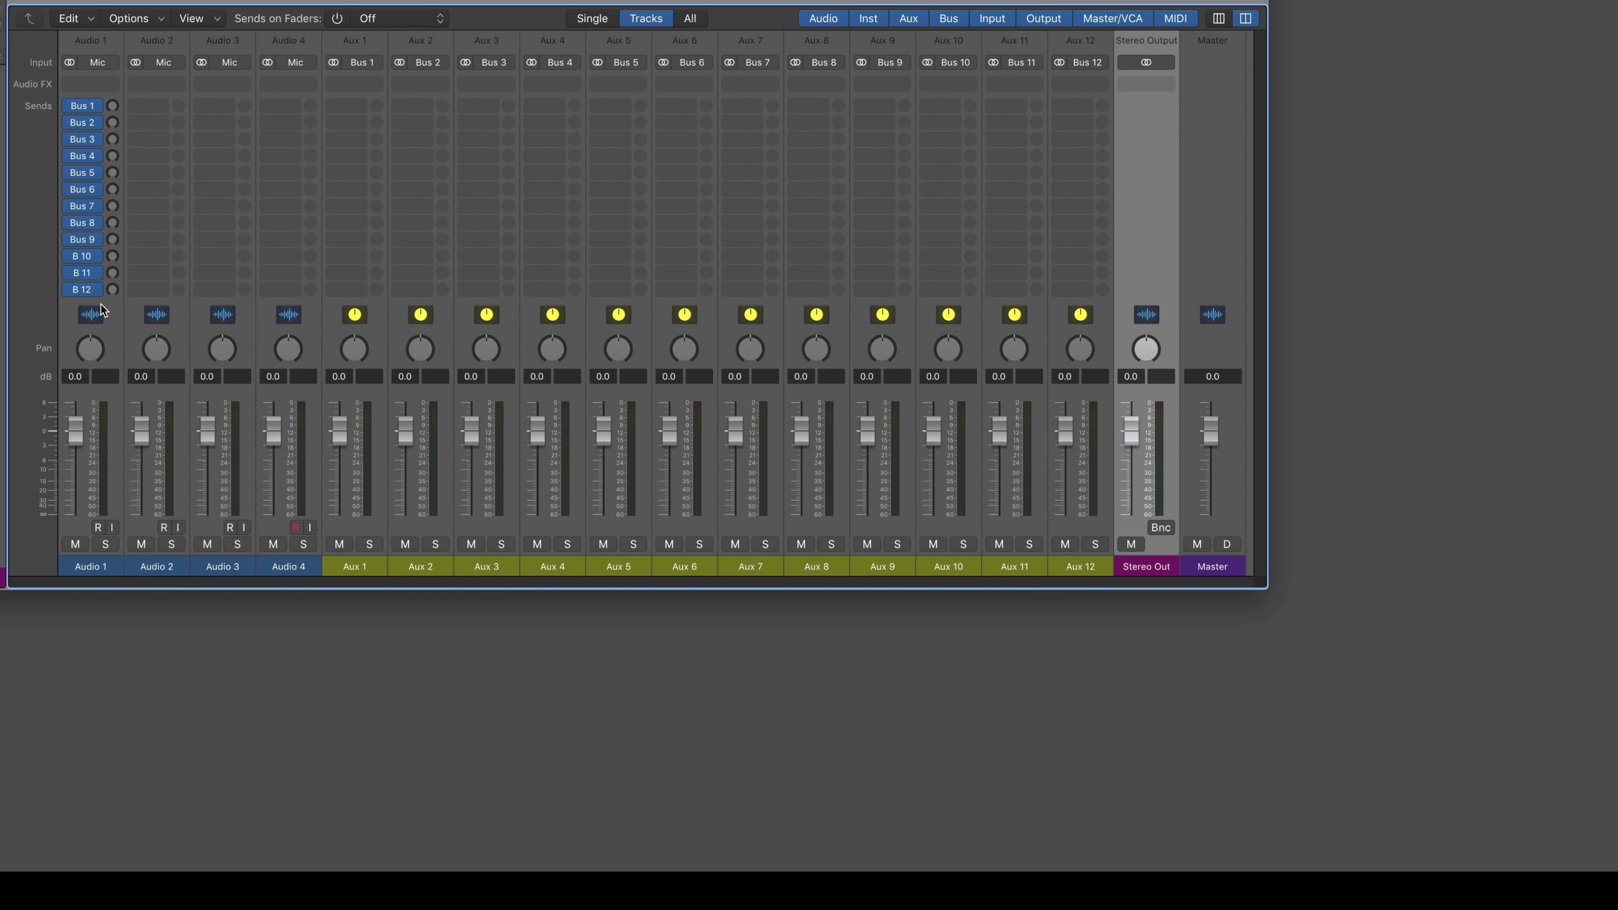
- Route the twelfth send of the Audio 1 channel strip to Bus 256
left_click(94, 292)
mouse_move(116, 425)
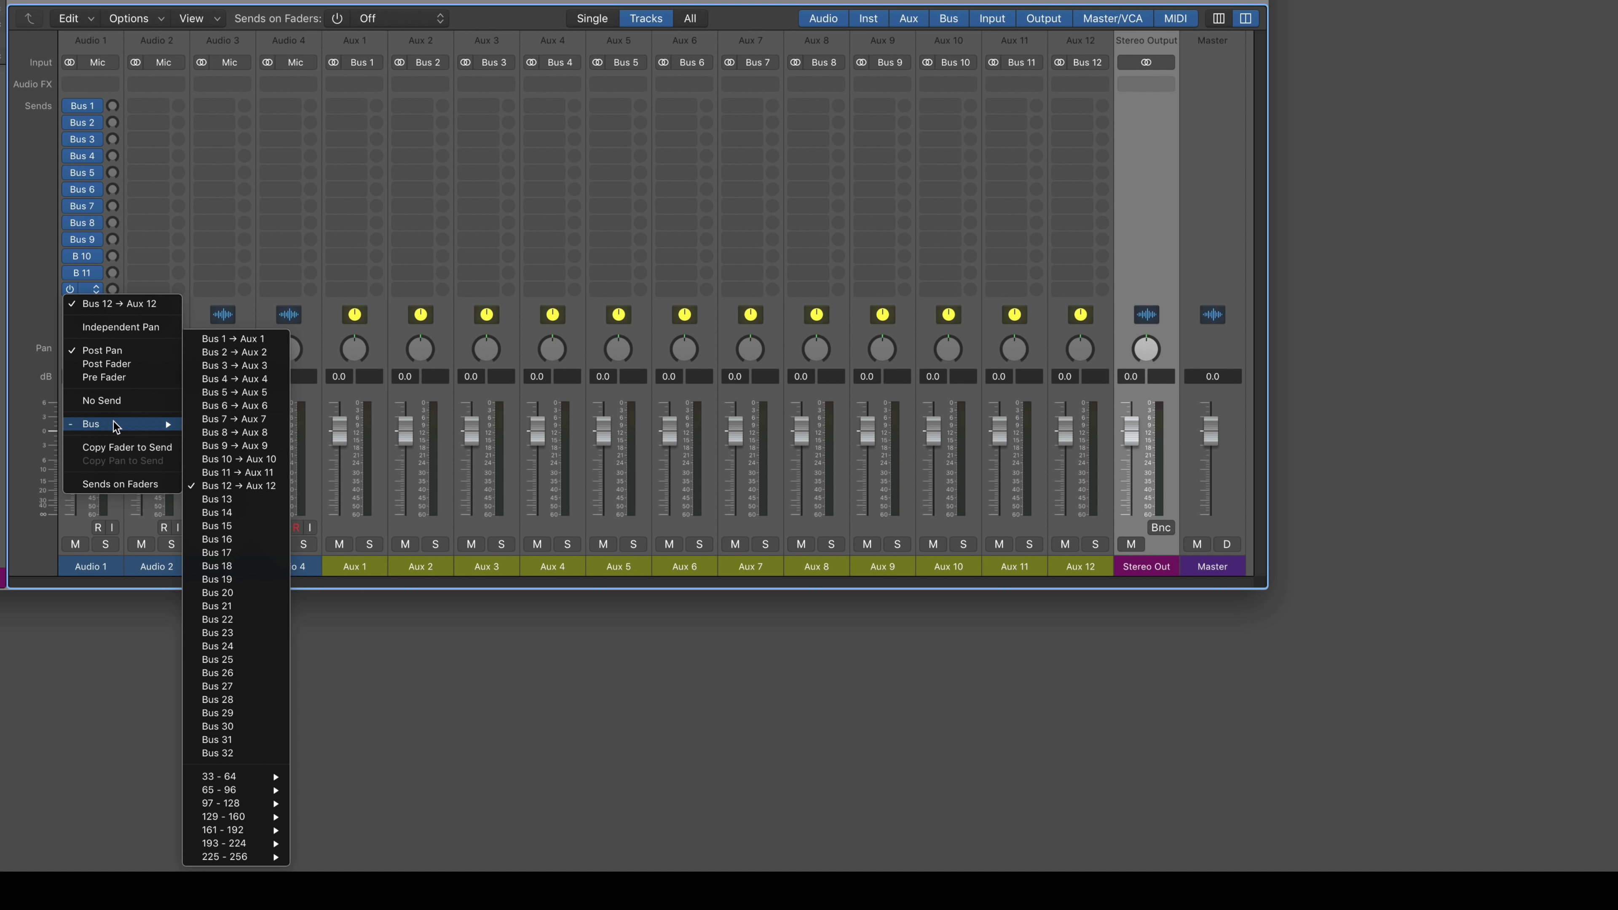
mouse_move(248, 858)
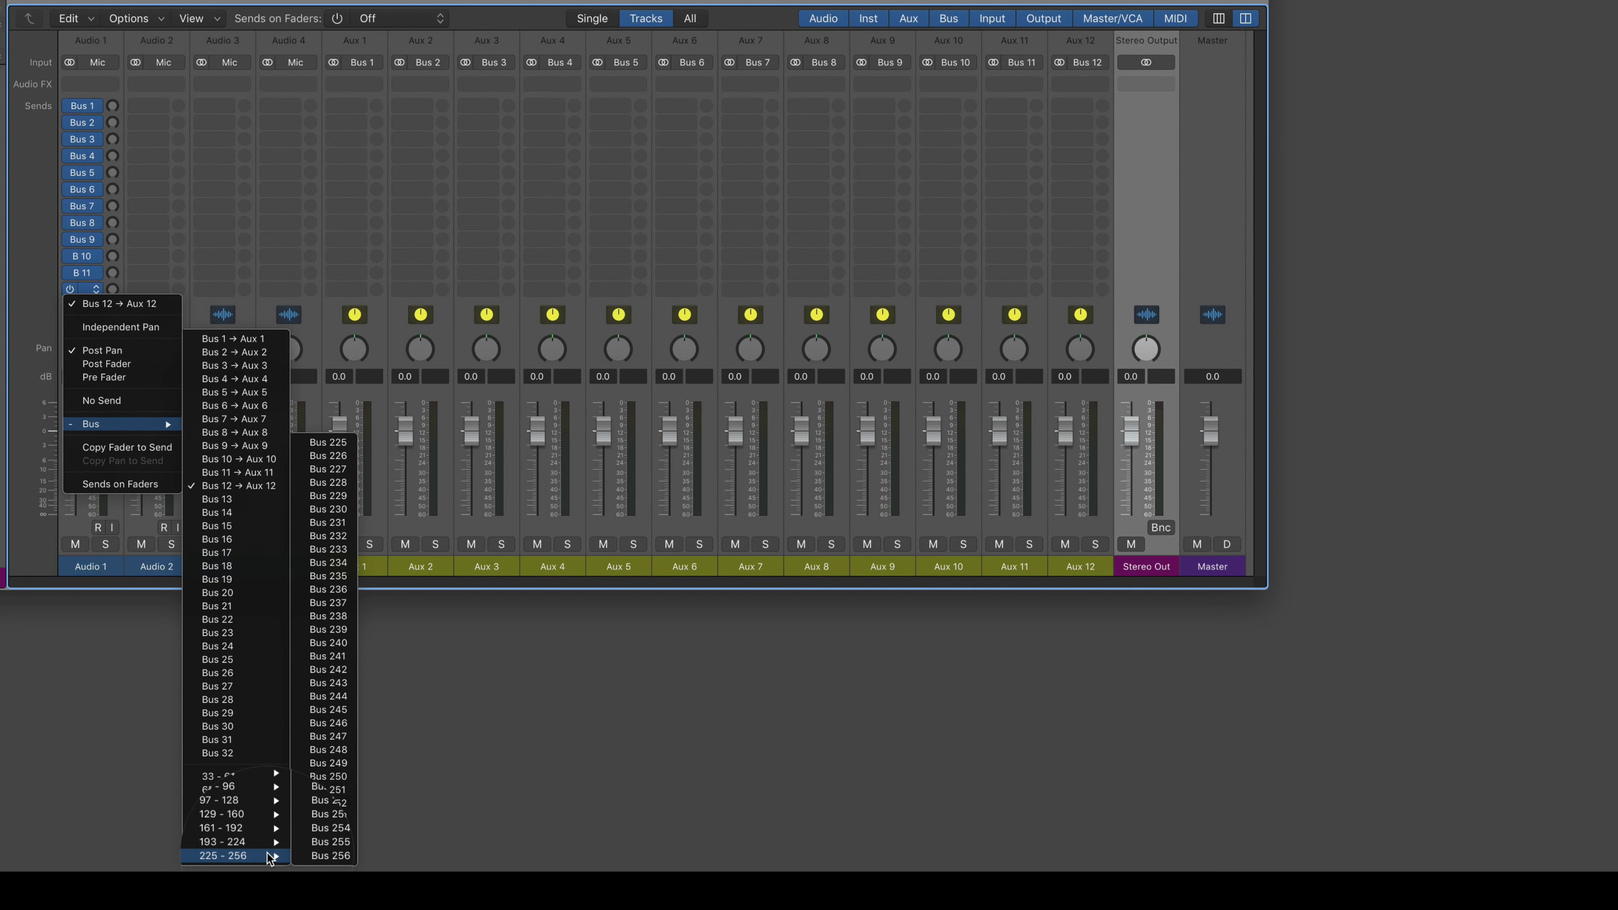
left_click(328, 856)
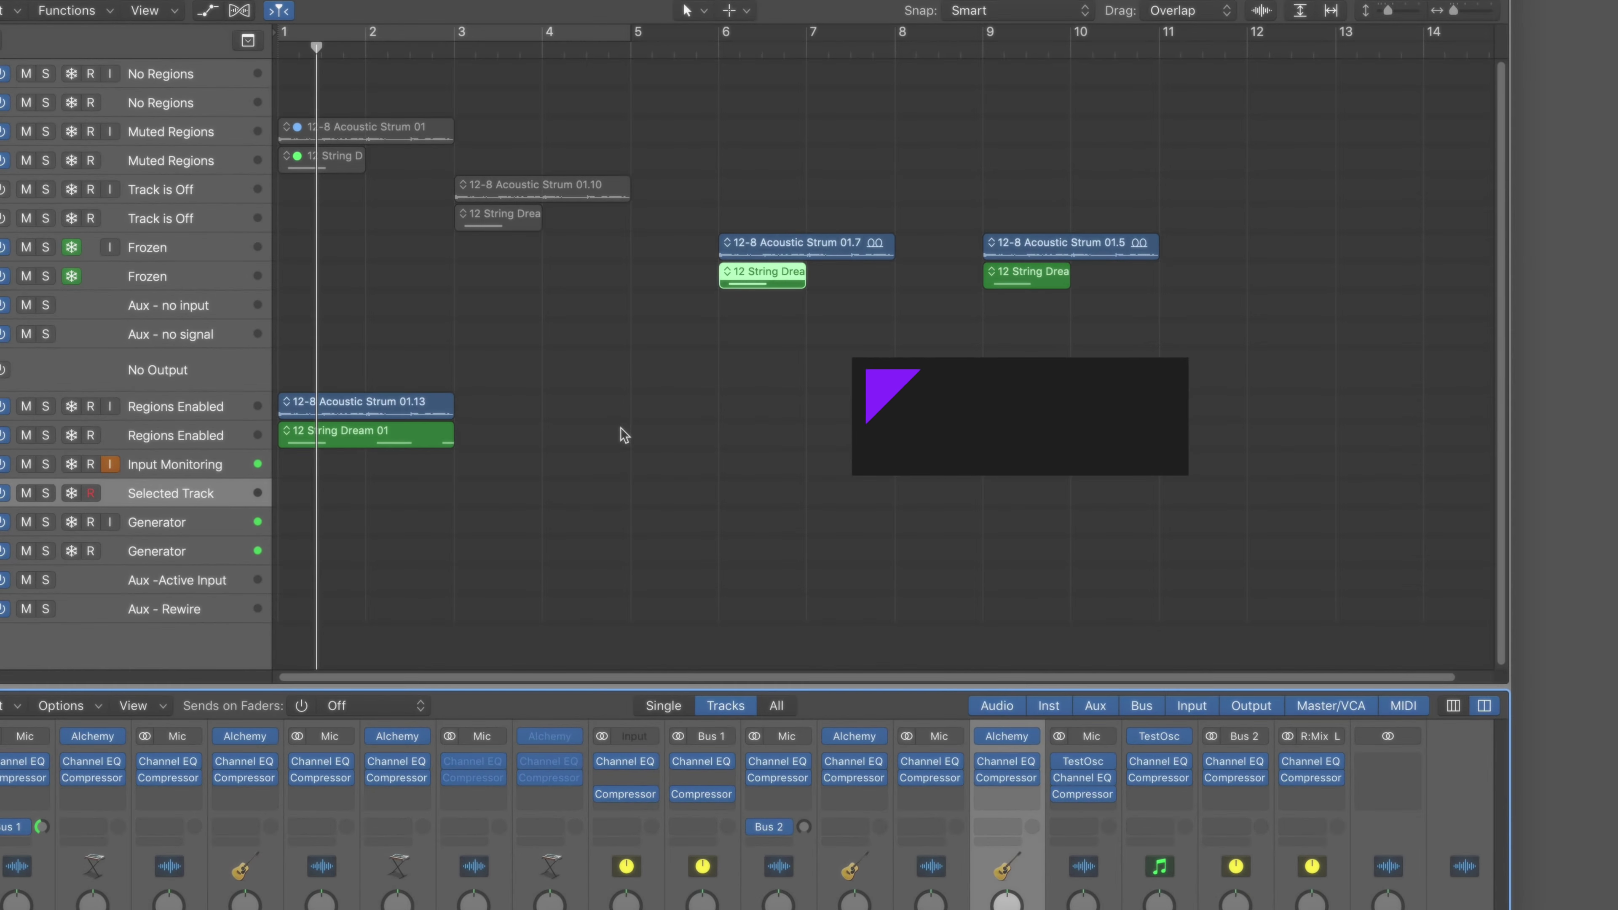
- Review the general project settings, including the option to only load plug-ins needed for project playback, and close them
key("alt+p")
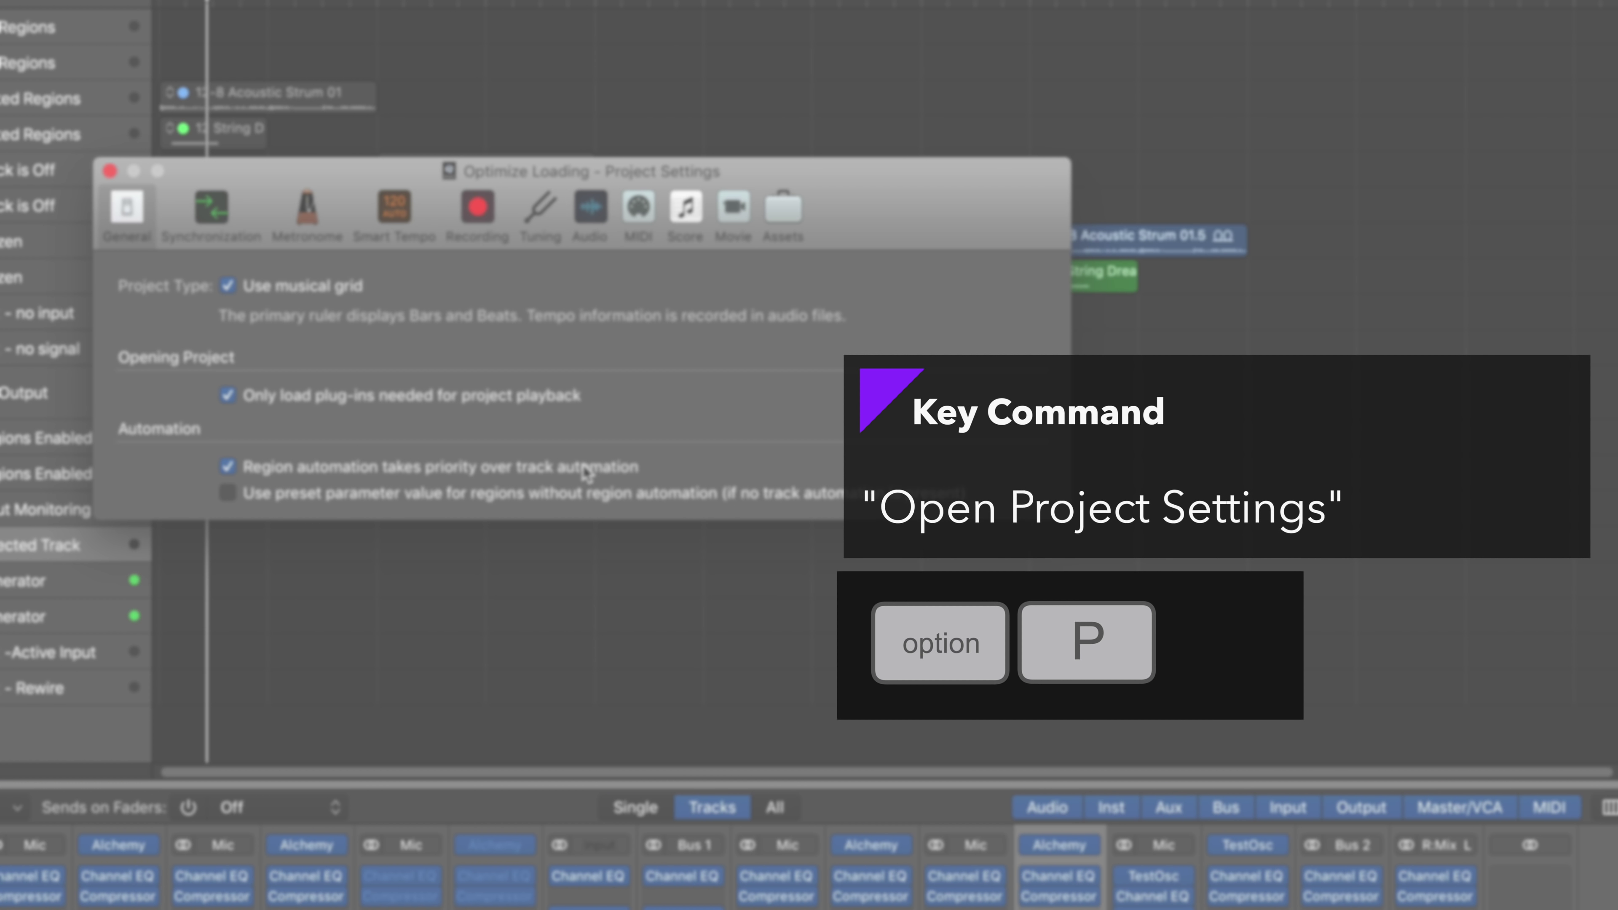
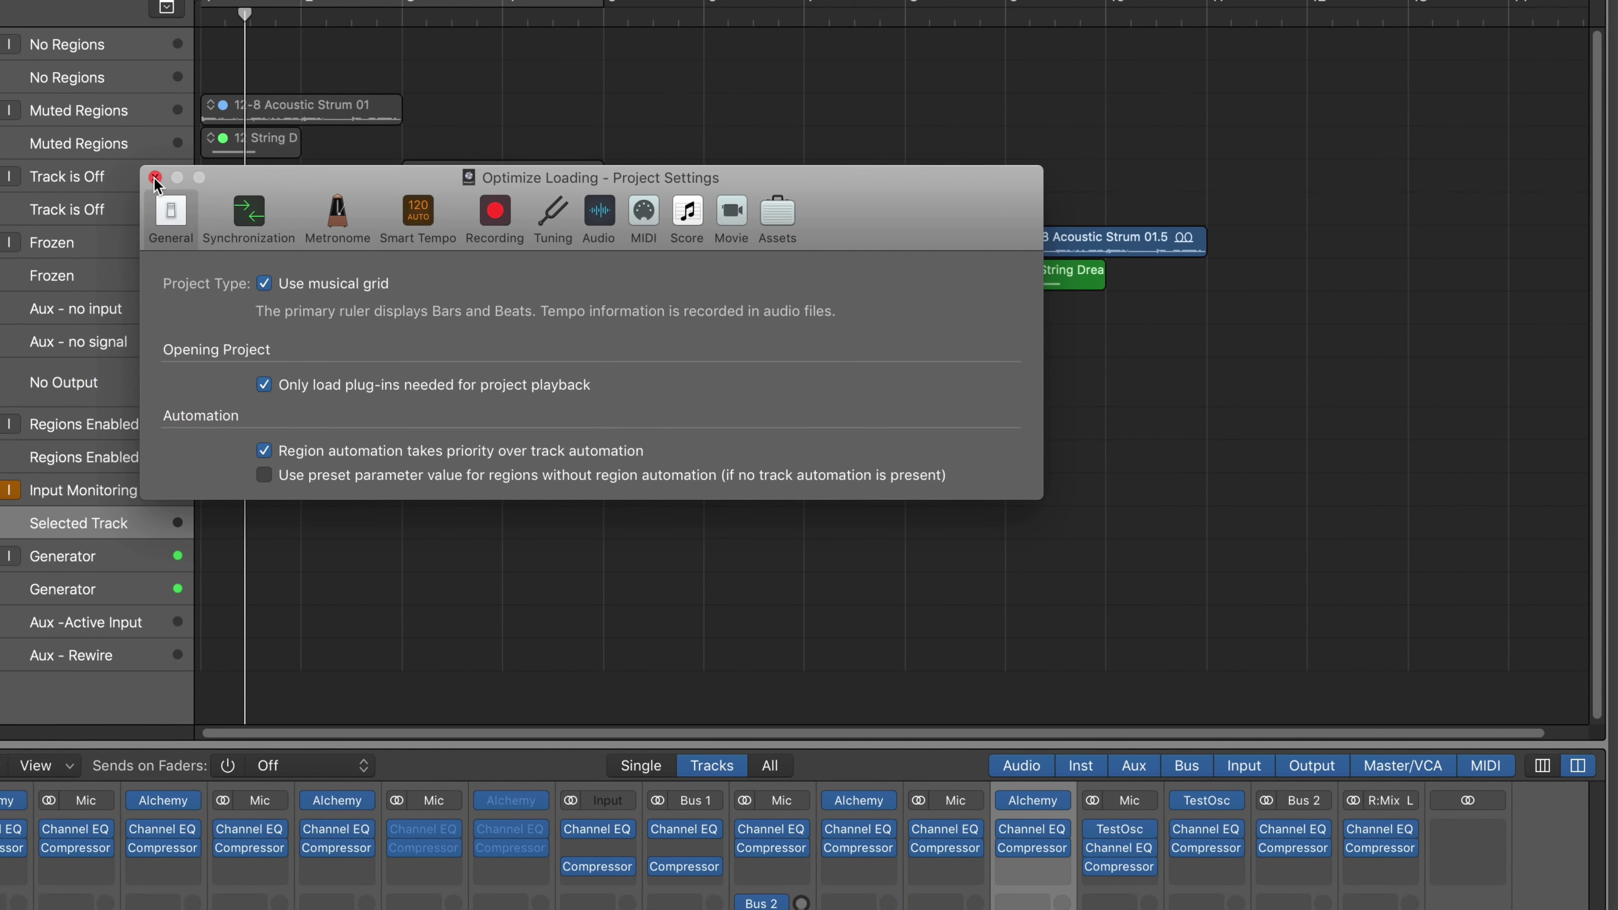
left_click(112, 172)
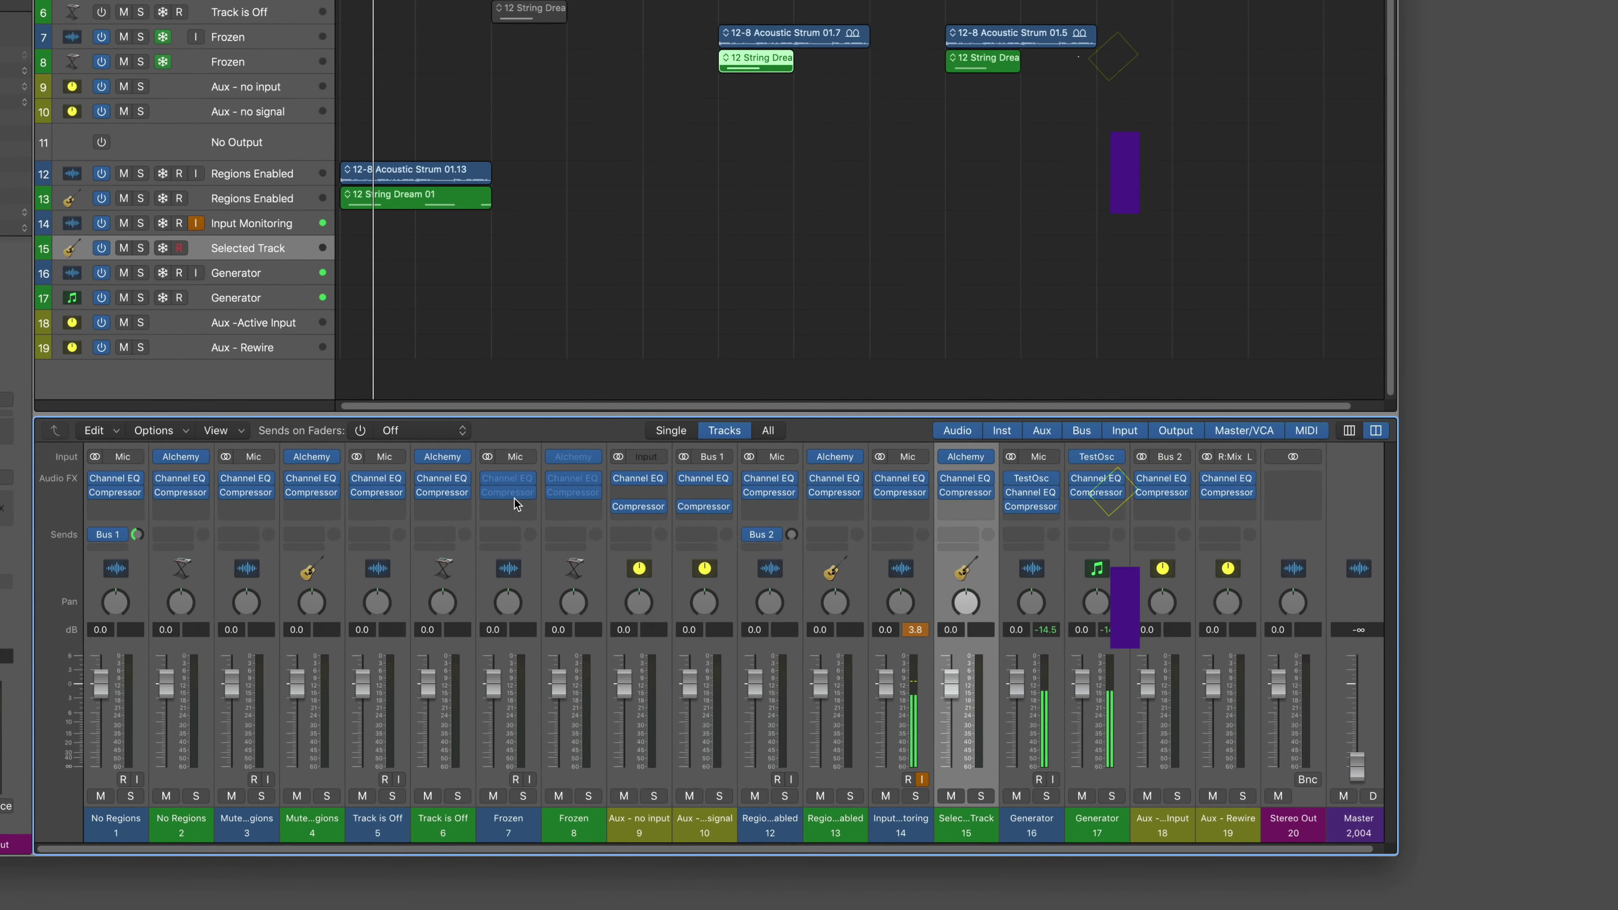
- Examine the plug-in slots of the frozen, no-region and generator channel strips in the mixer
mouse_move(512, 579)
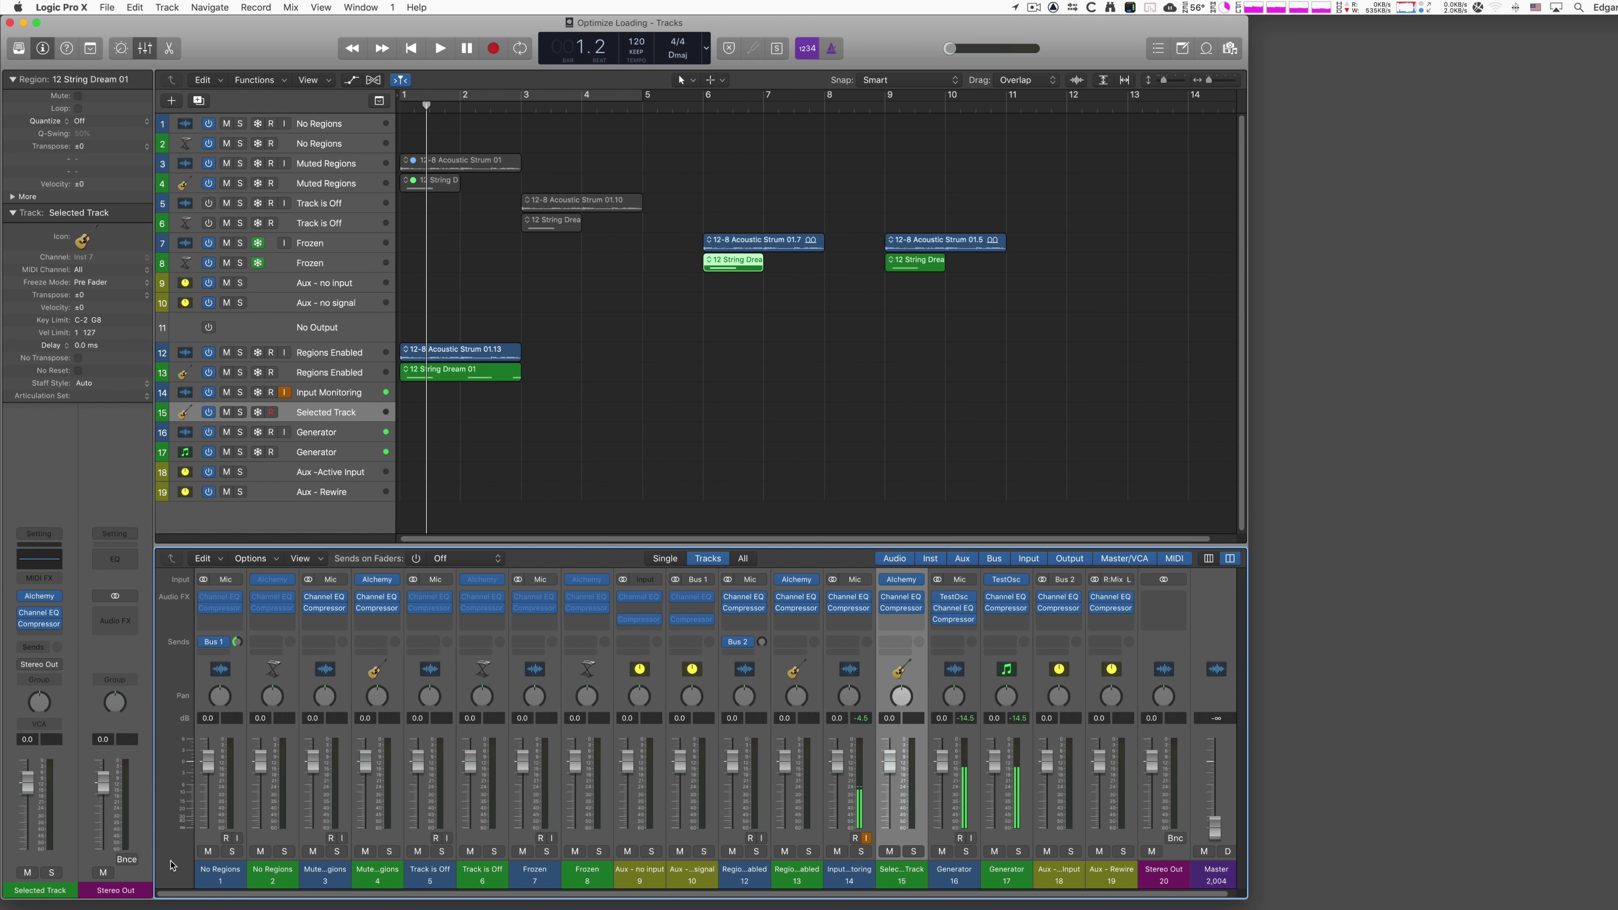
mouse_move(230, 600)
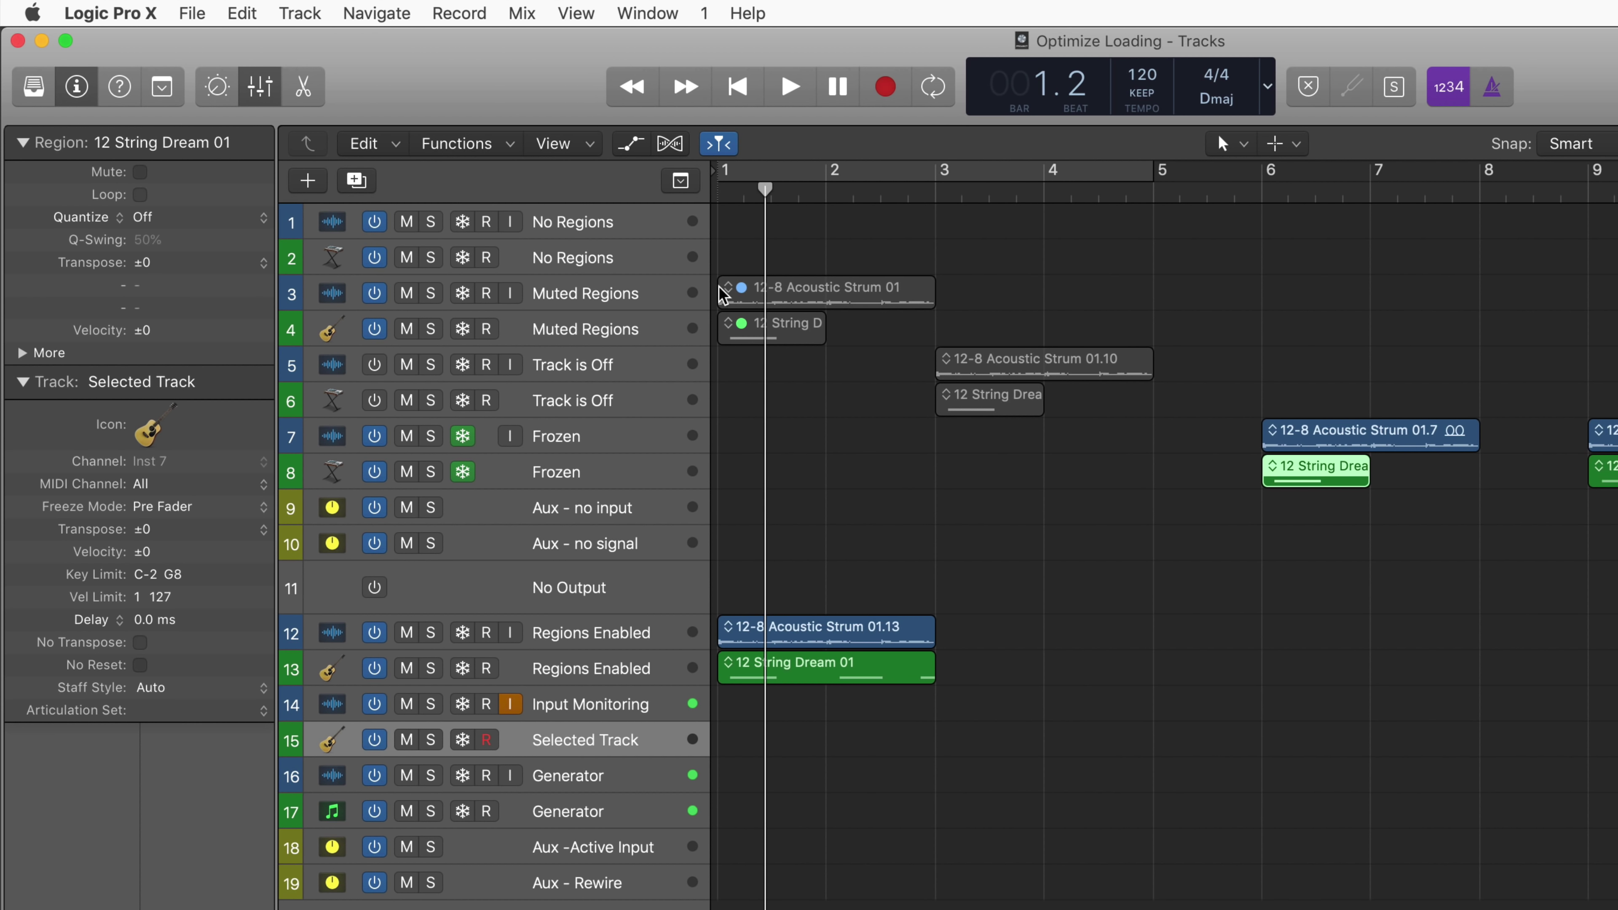
key("x")
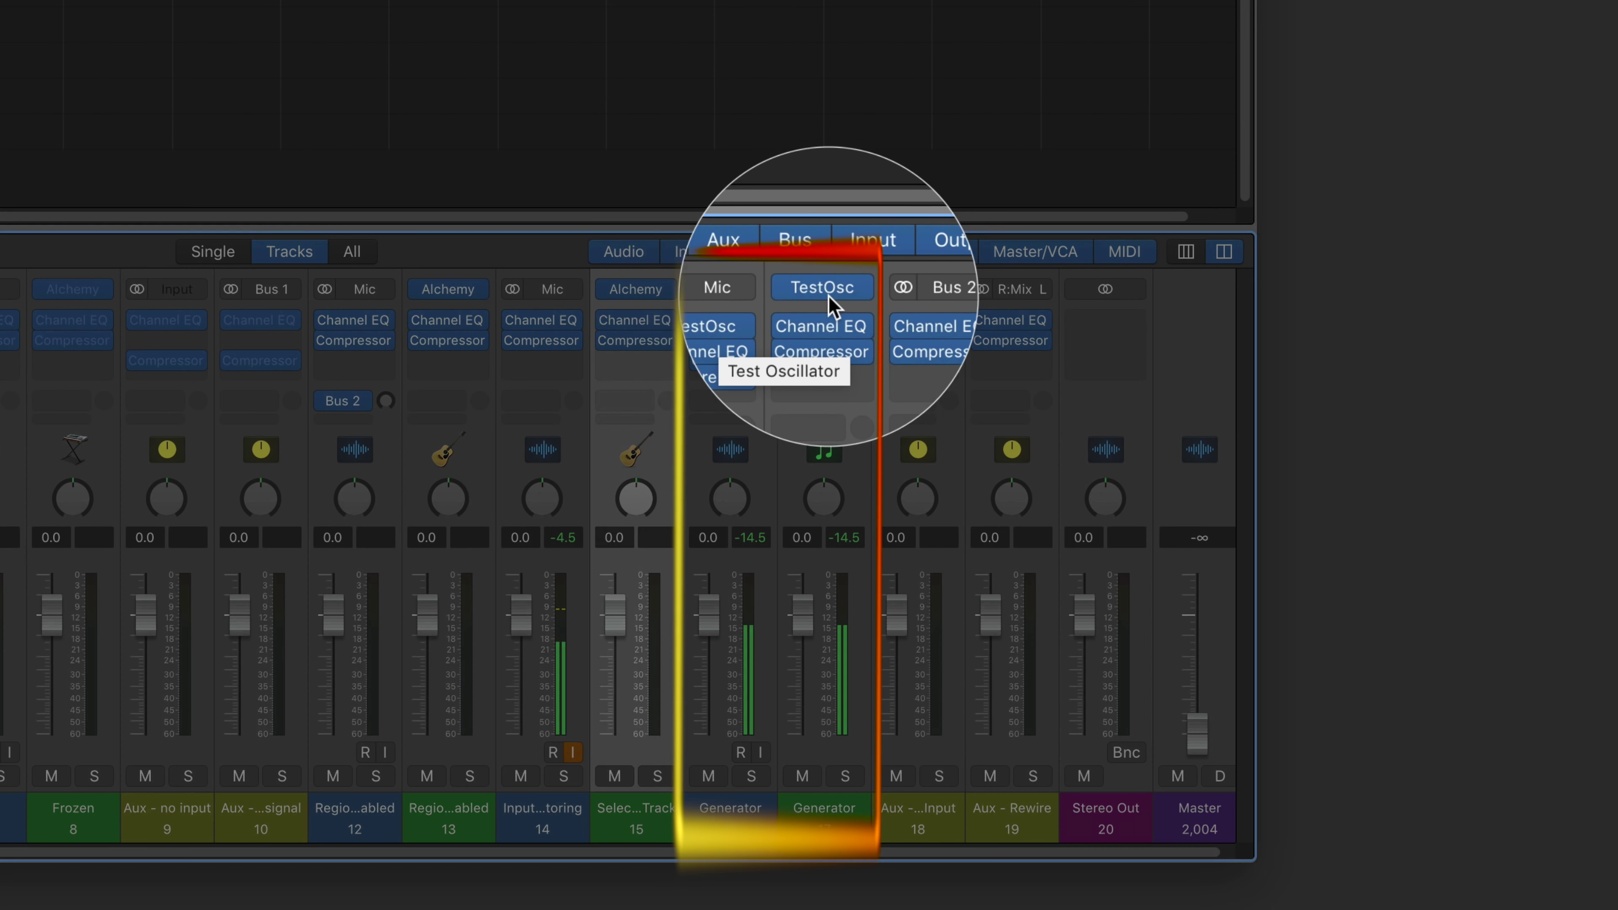
mouse_move(840, 302)
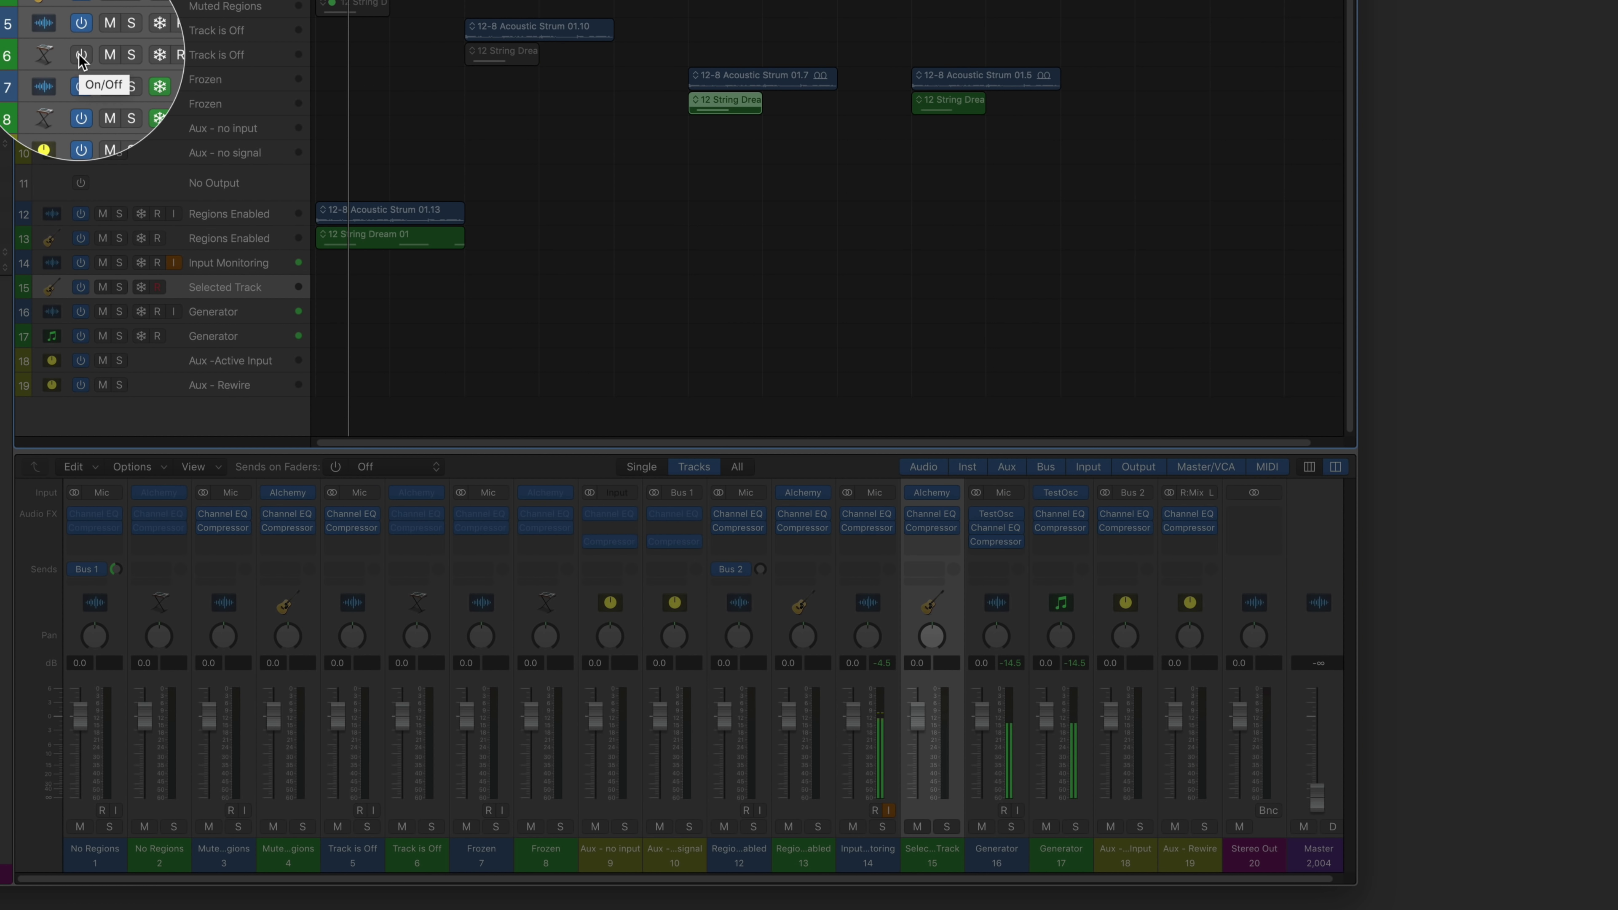
- Switch on track 6, the second track named Track is Off
left_click(81, 56)
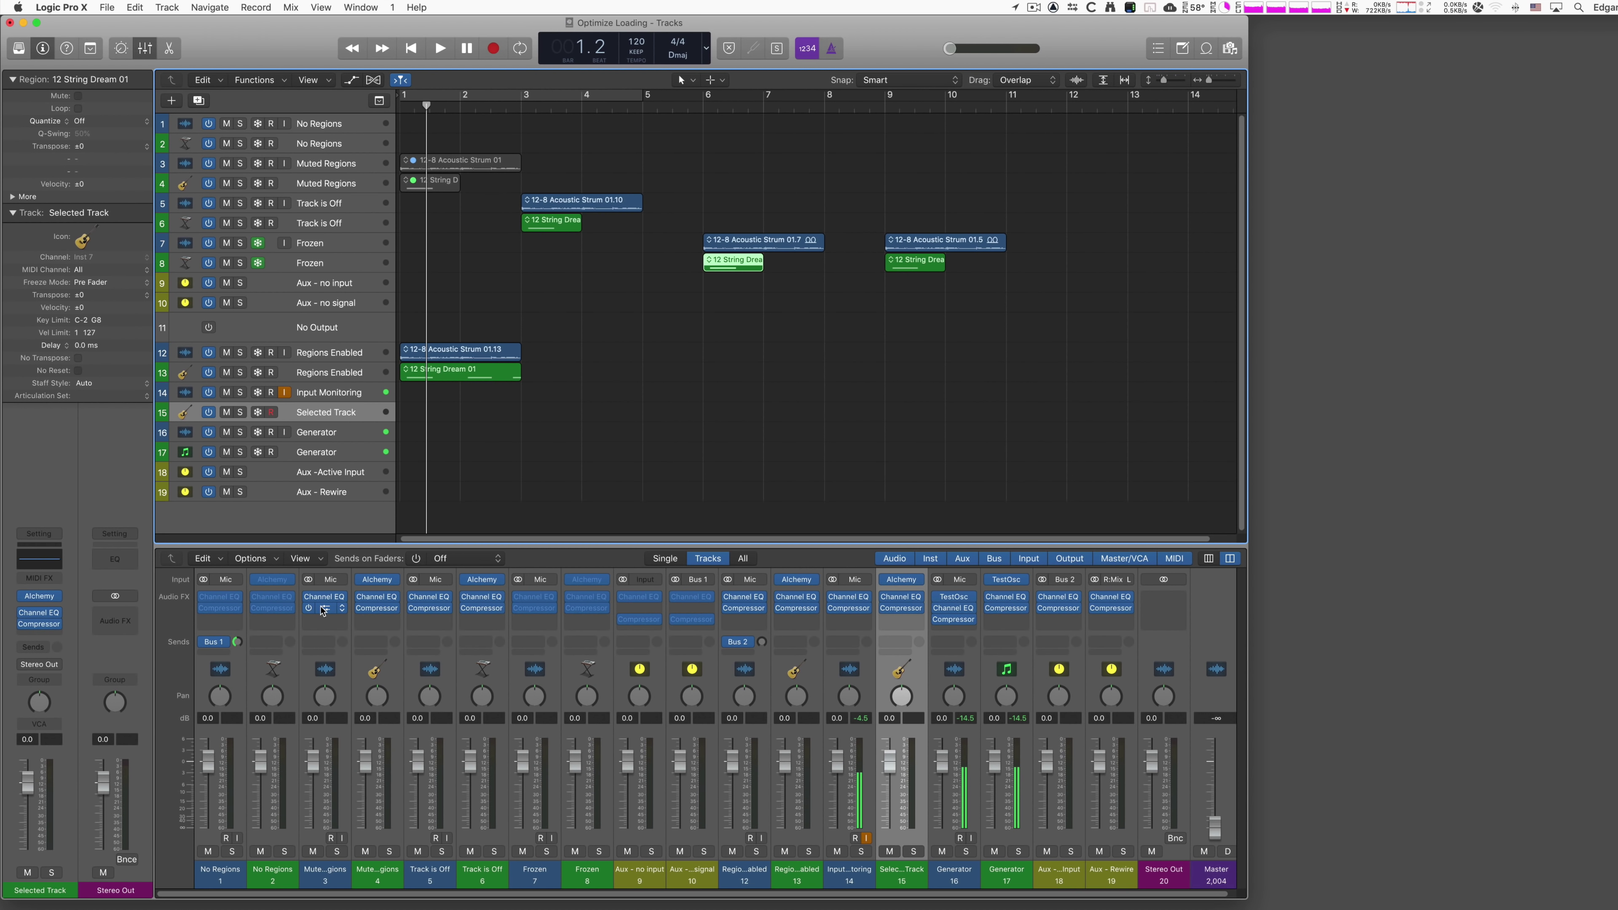
left_click(365, 148)
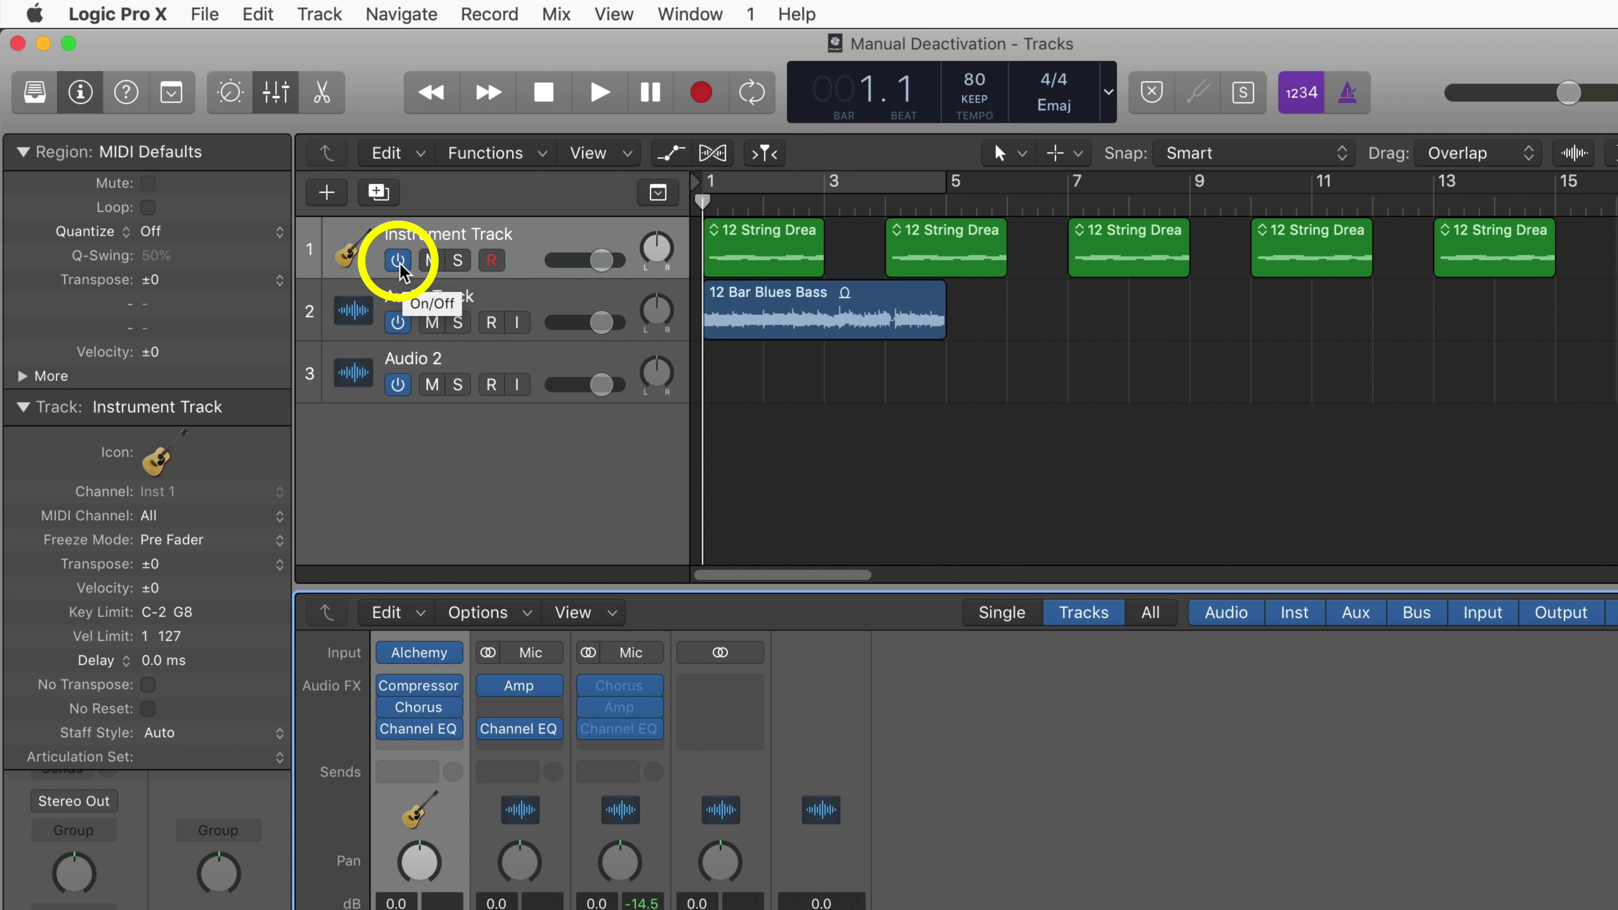
- Configure the track header to hide the On/Off button on the tracks
right_click(534, 239)
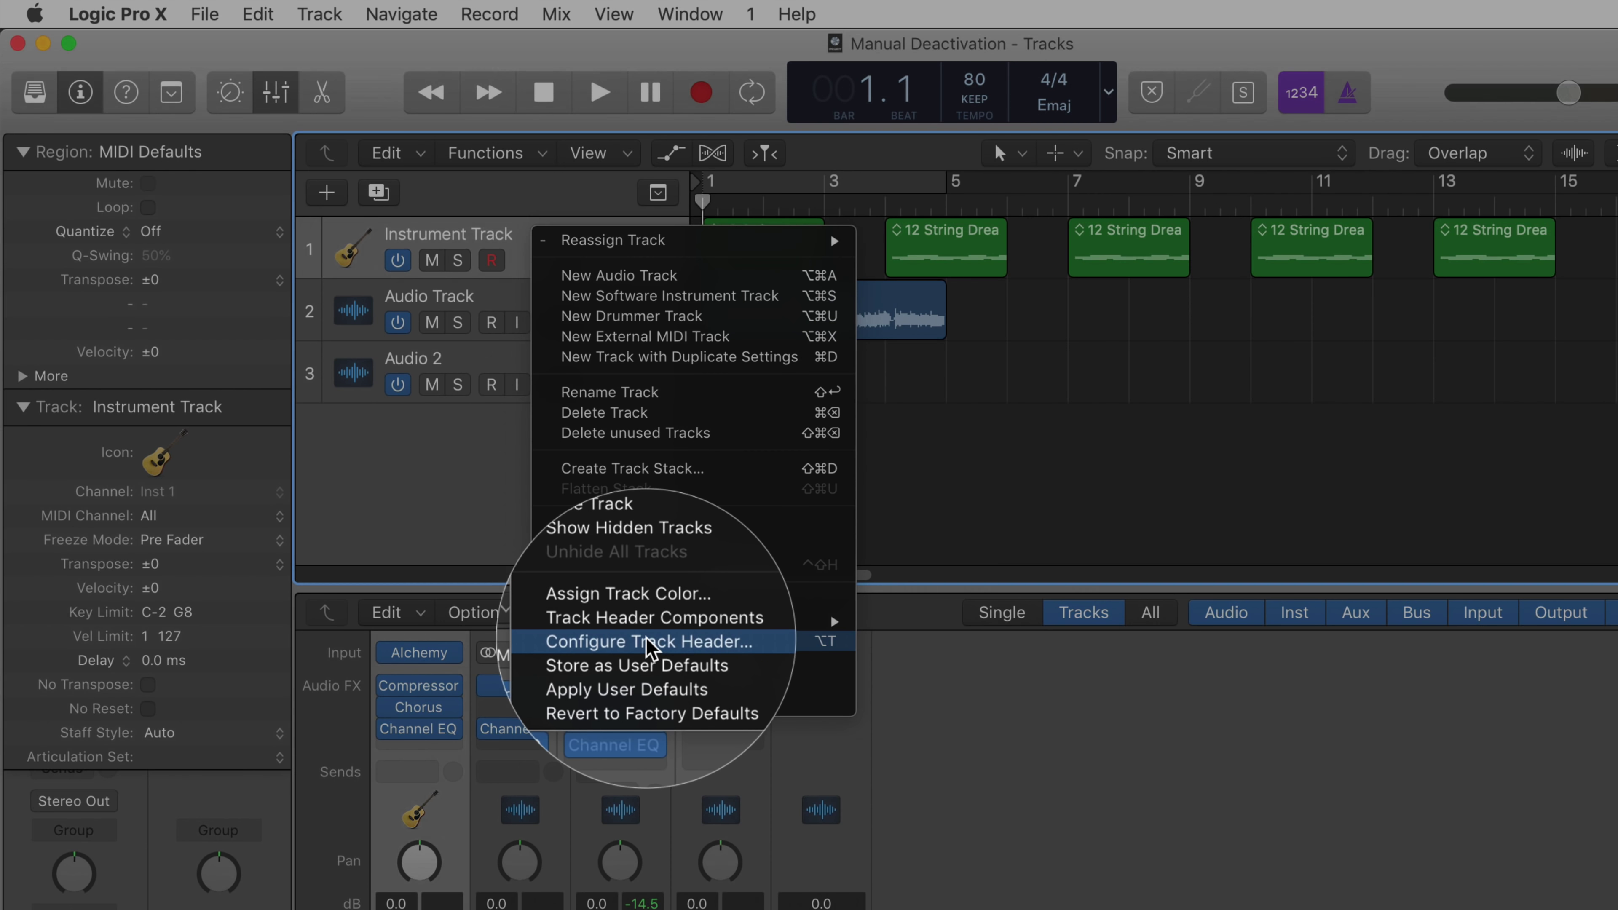
mouse_move(644, 620)
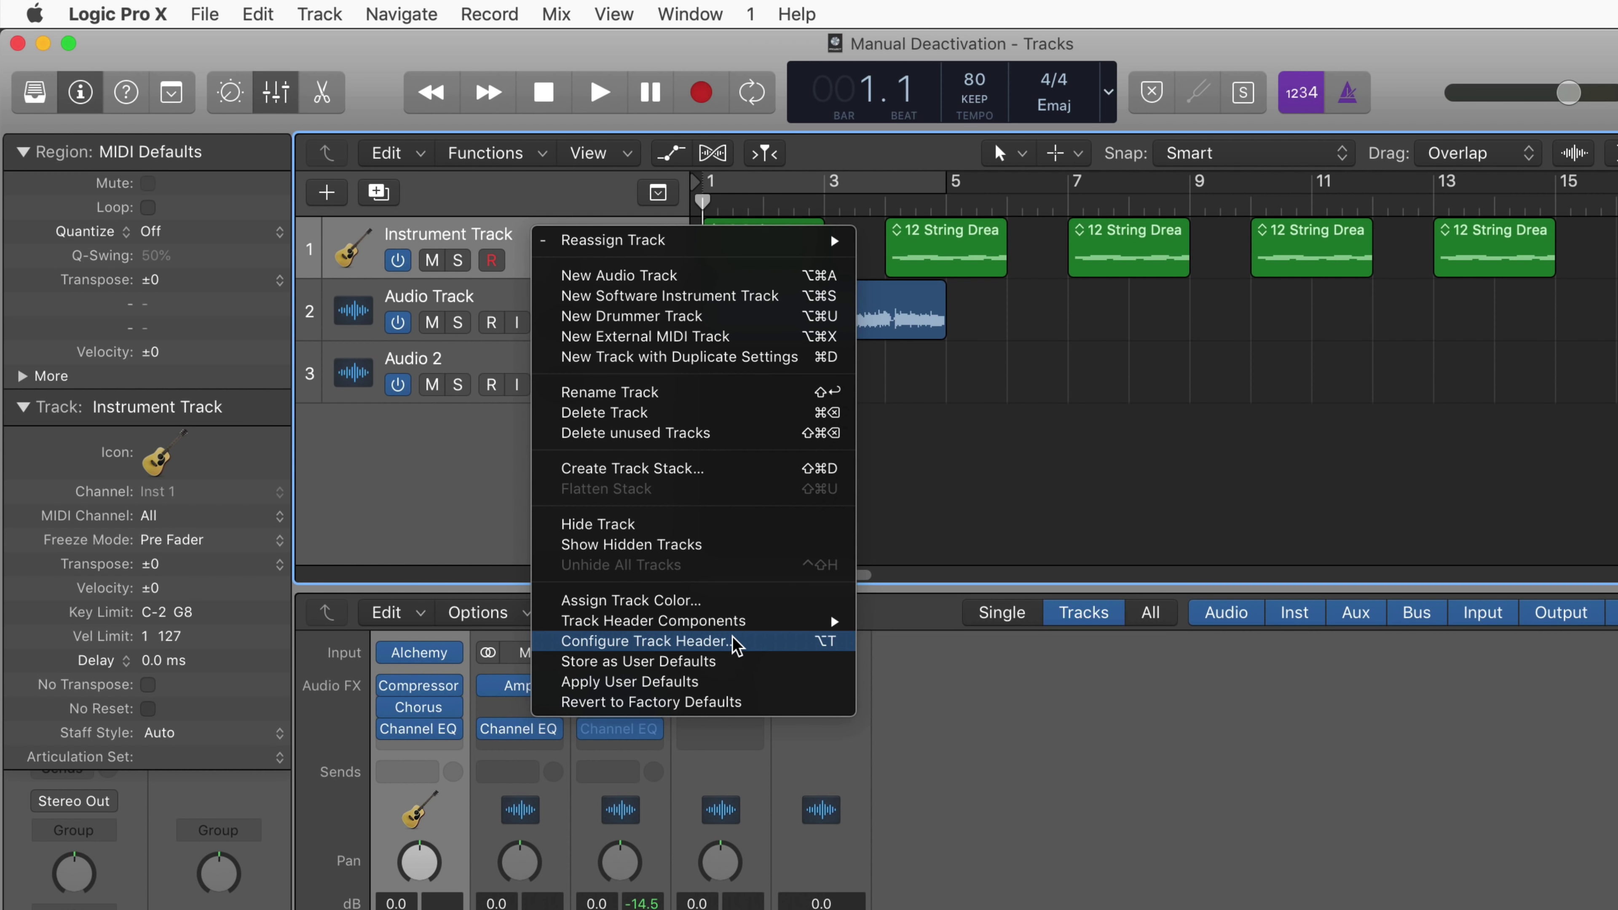
left_click(735, 643)
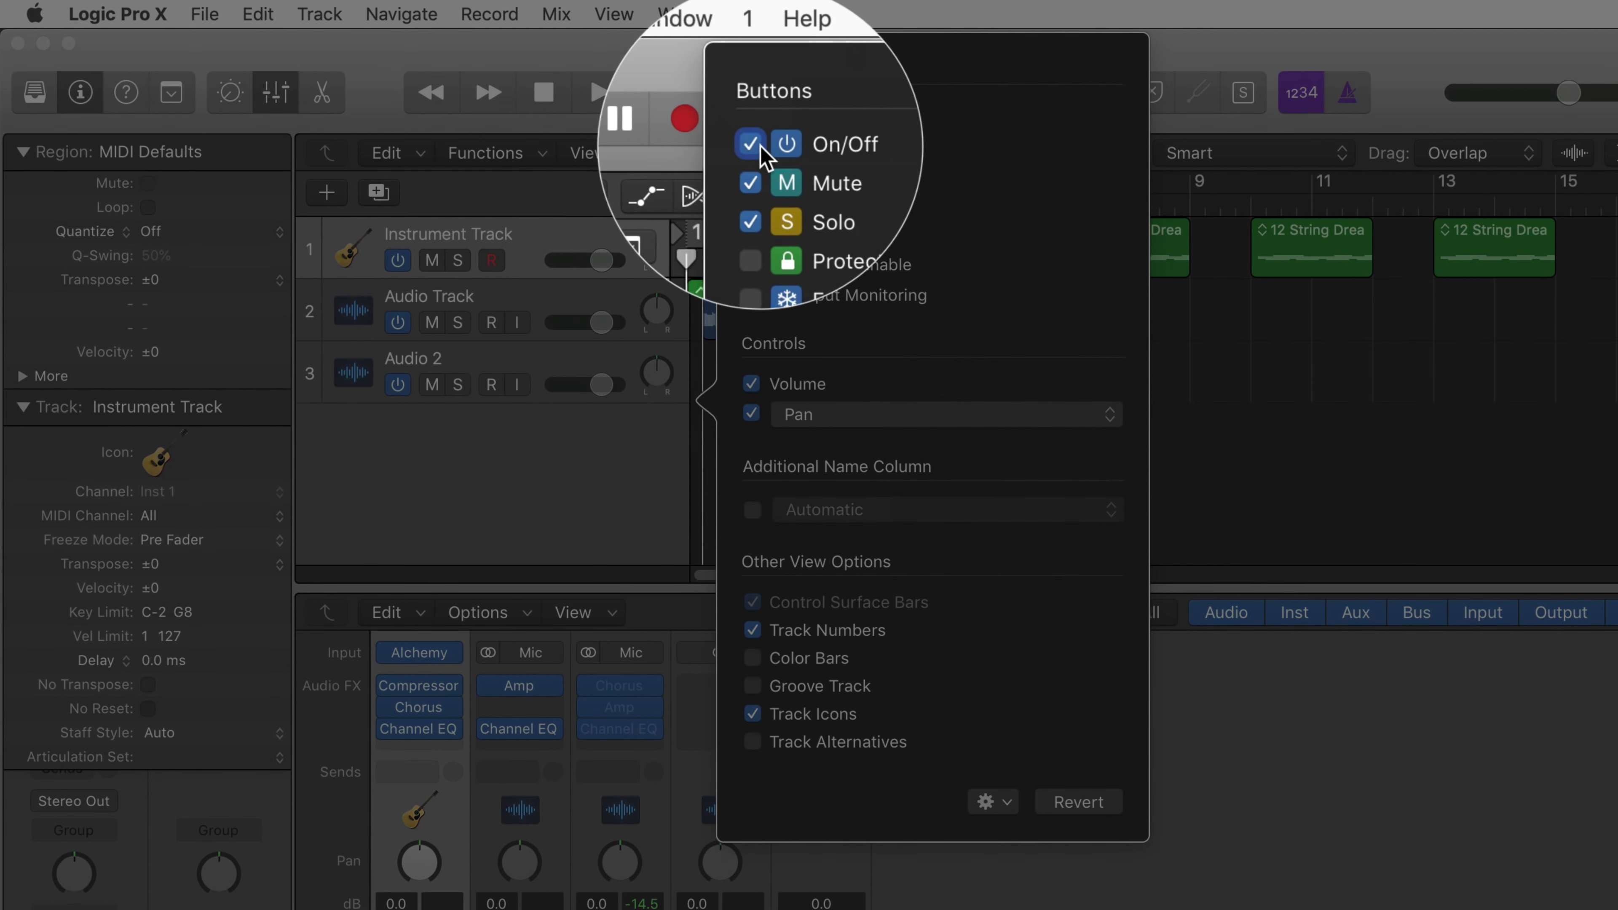
left_click(752, 111)
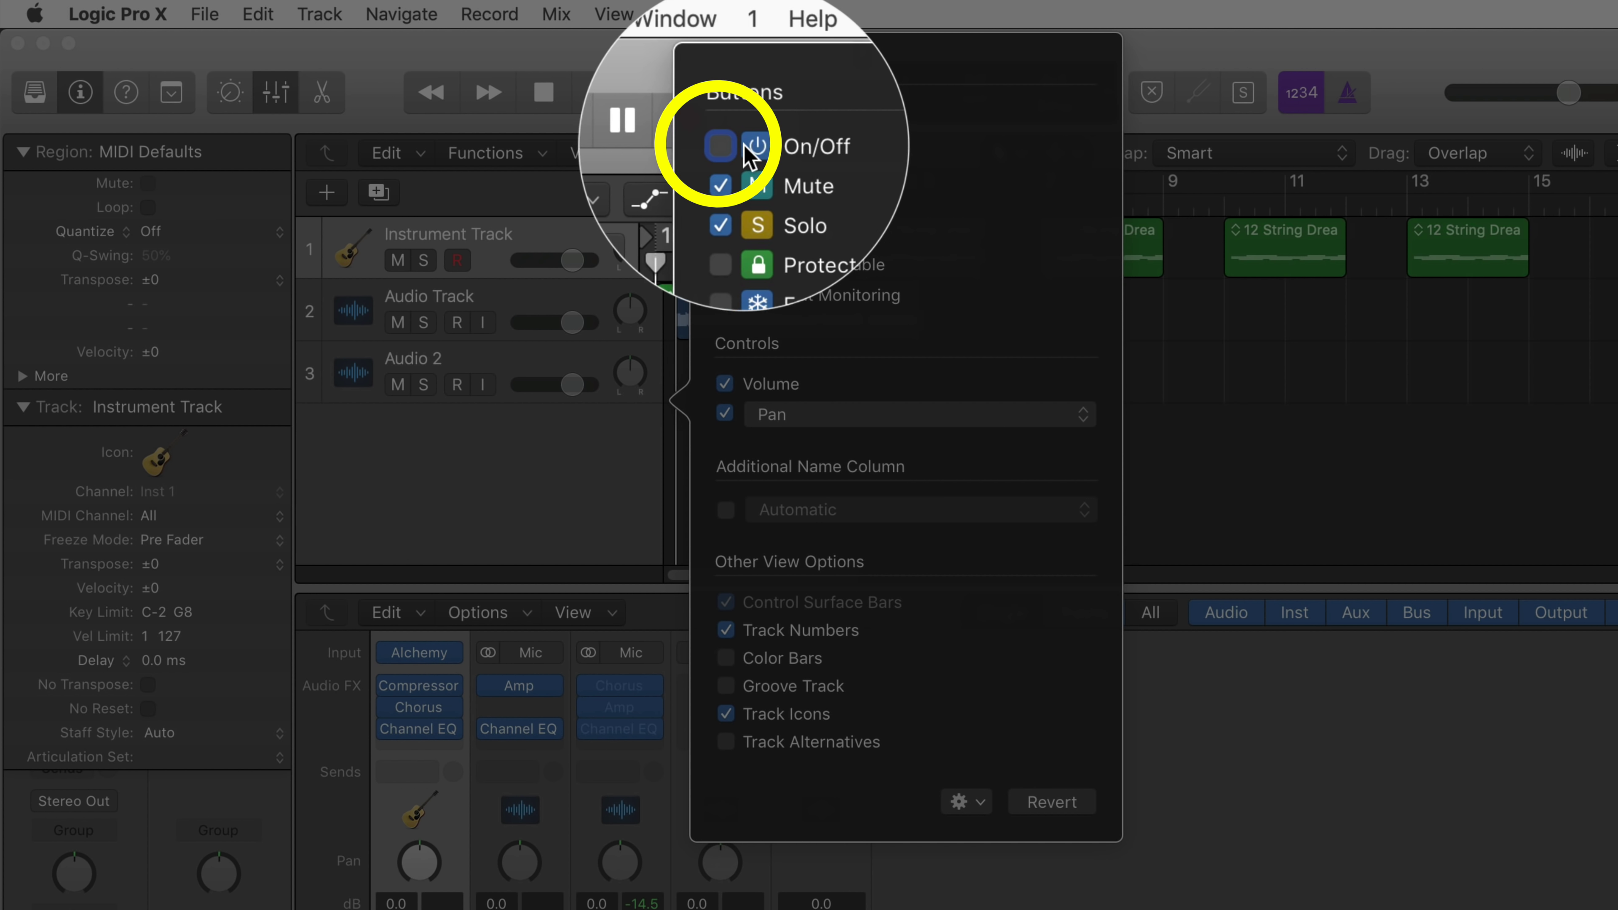
- Configure the track header to show the On/Off button on the tracks
left_click(726, 112)
left_click(1338, 491)
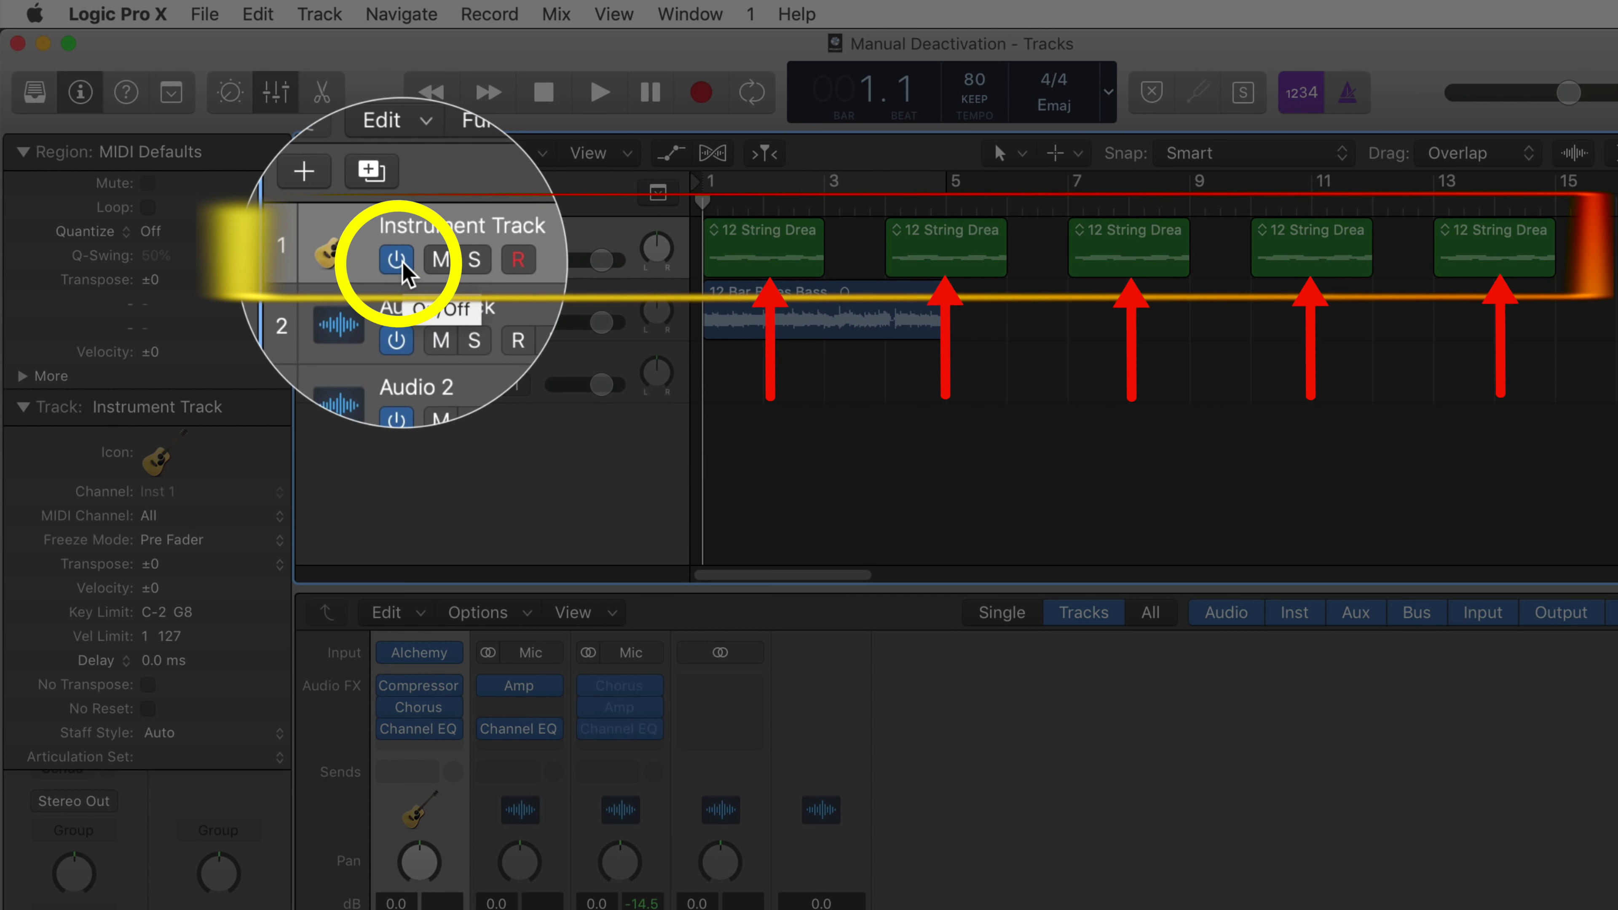
- Switch the Instrument Track off and back on, and do the same with the Audio Track
left_click(398, 260)
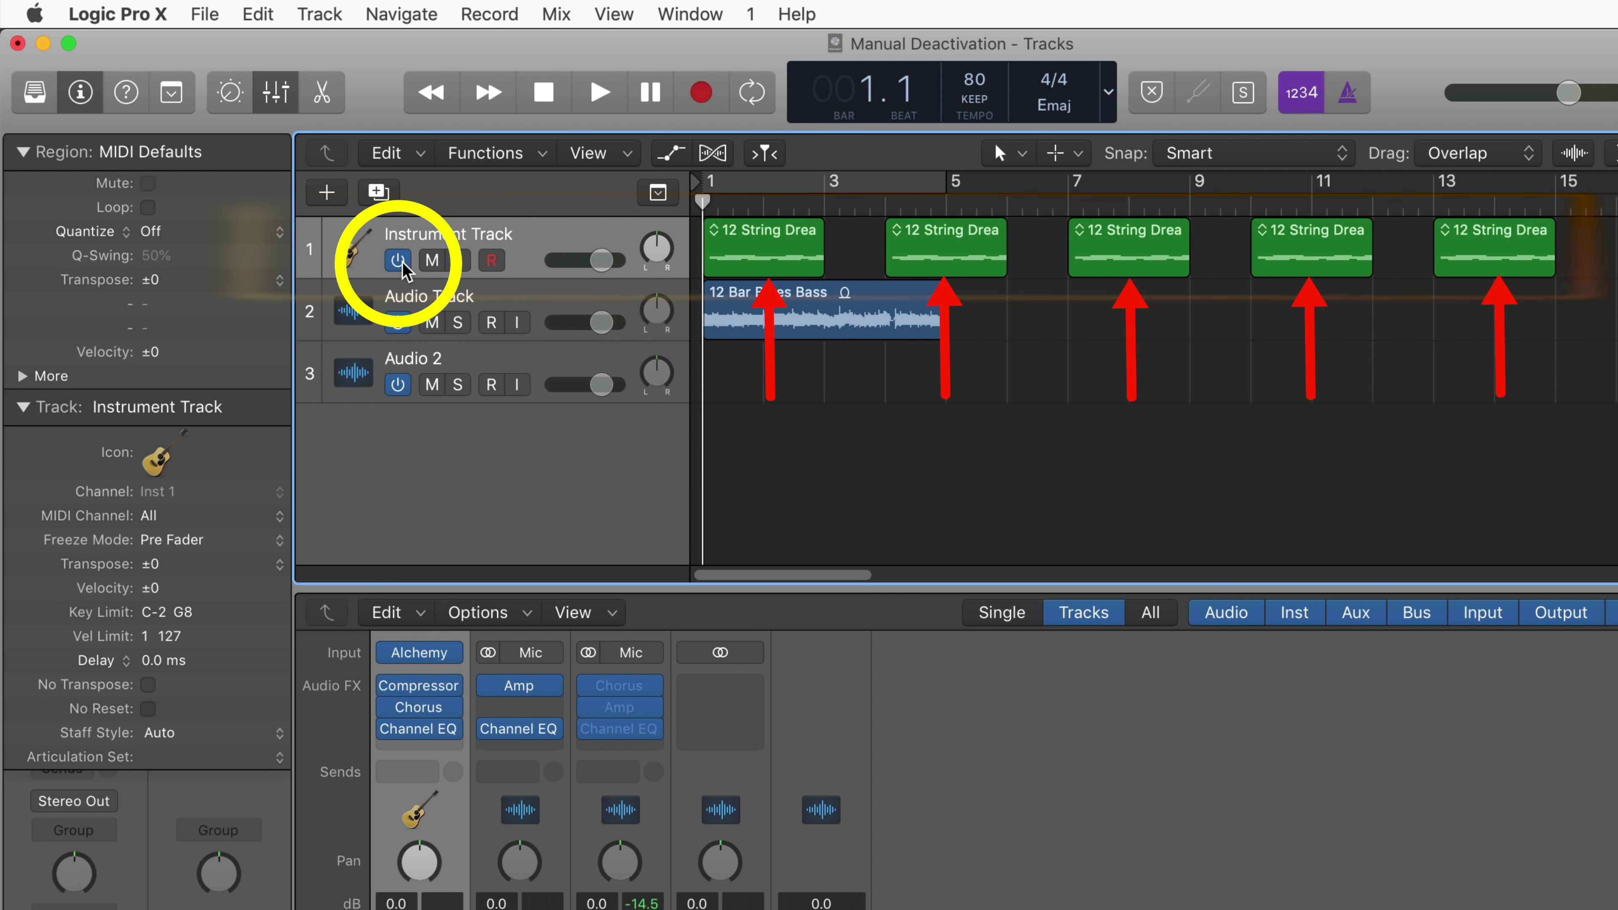
left_click(399, 261)
left_click(399, 261)
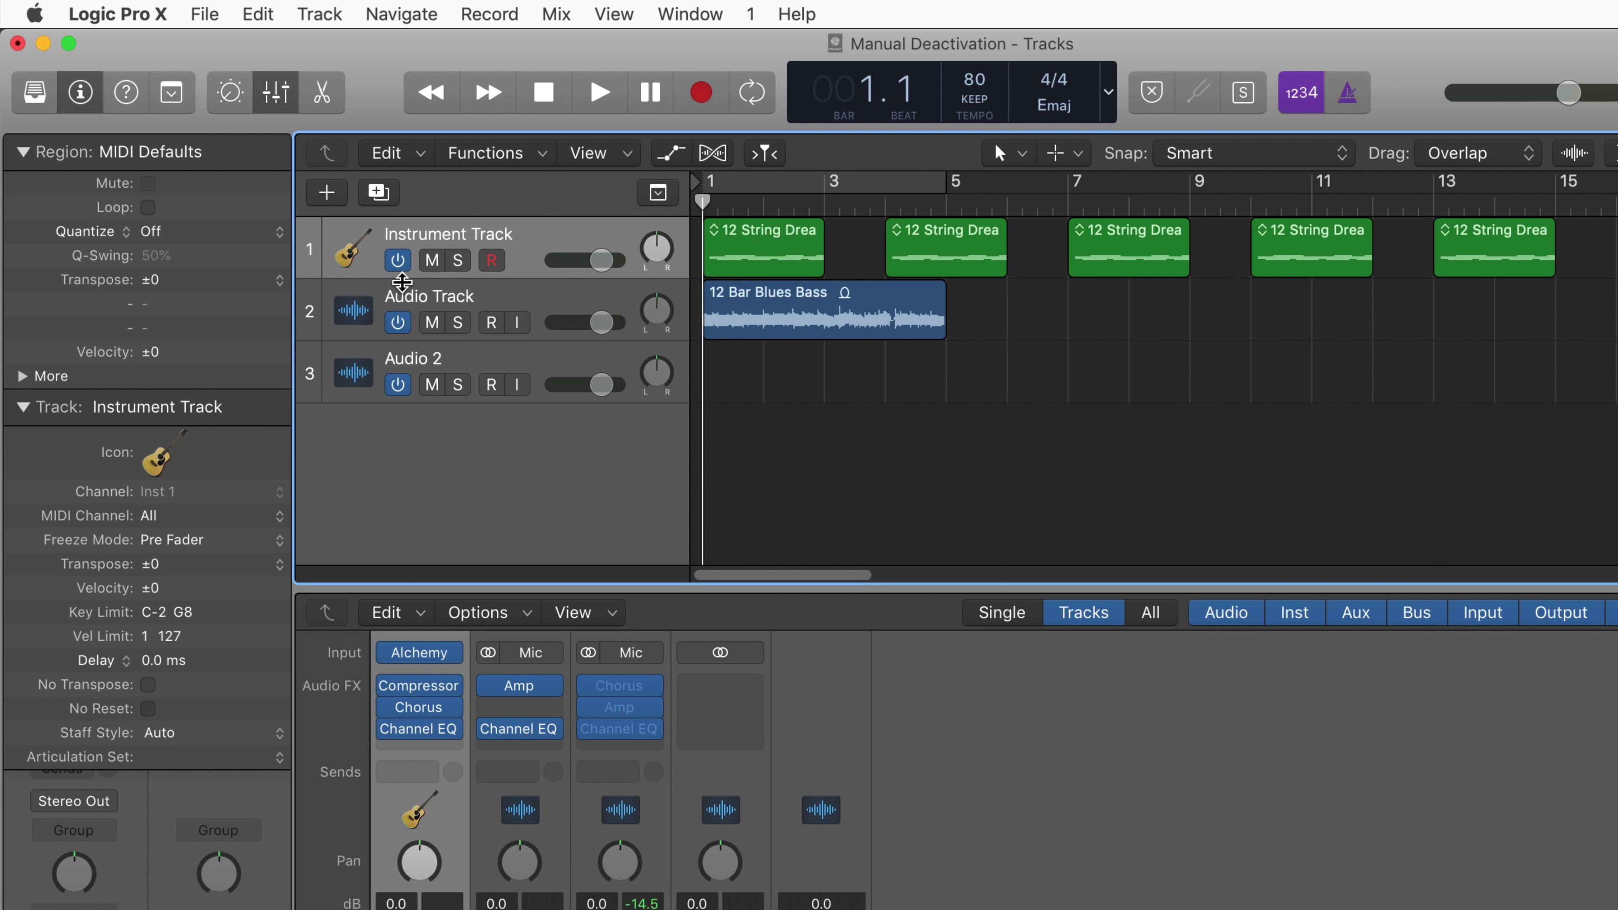
left_click(399, 325)
left_click(399, 322)
left_click(399, 320)
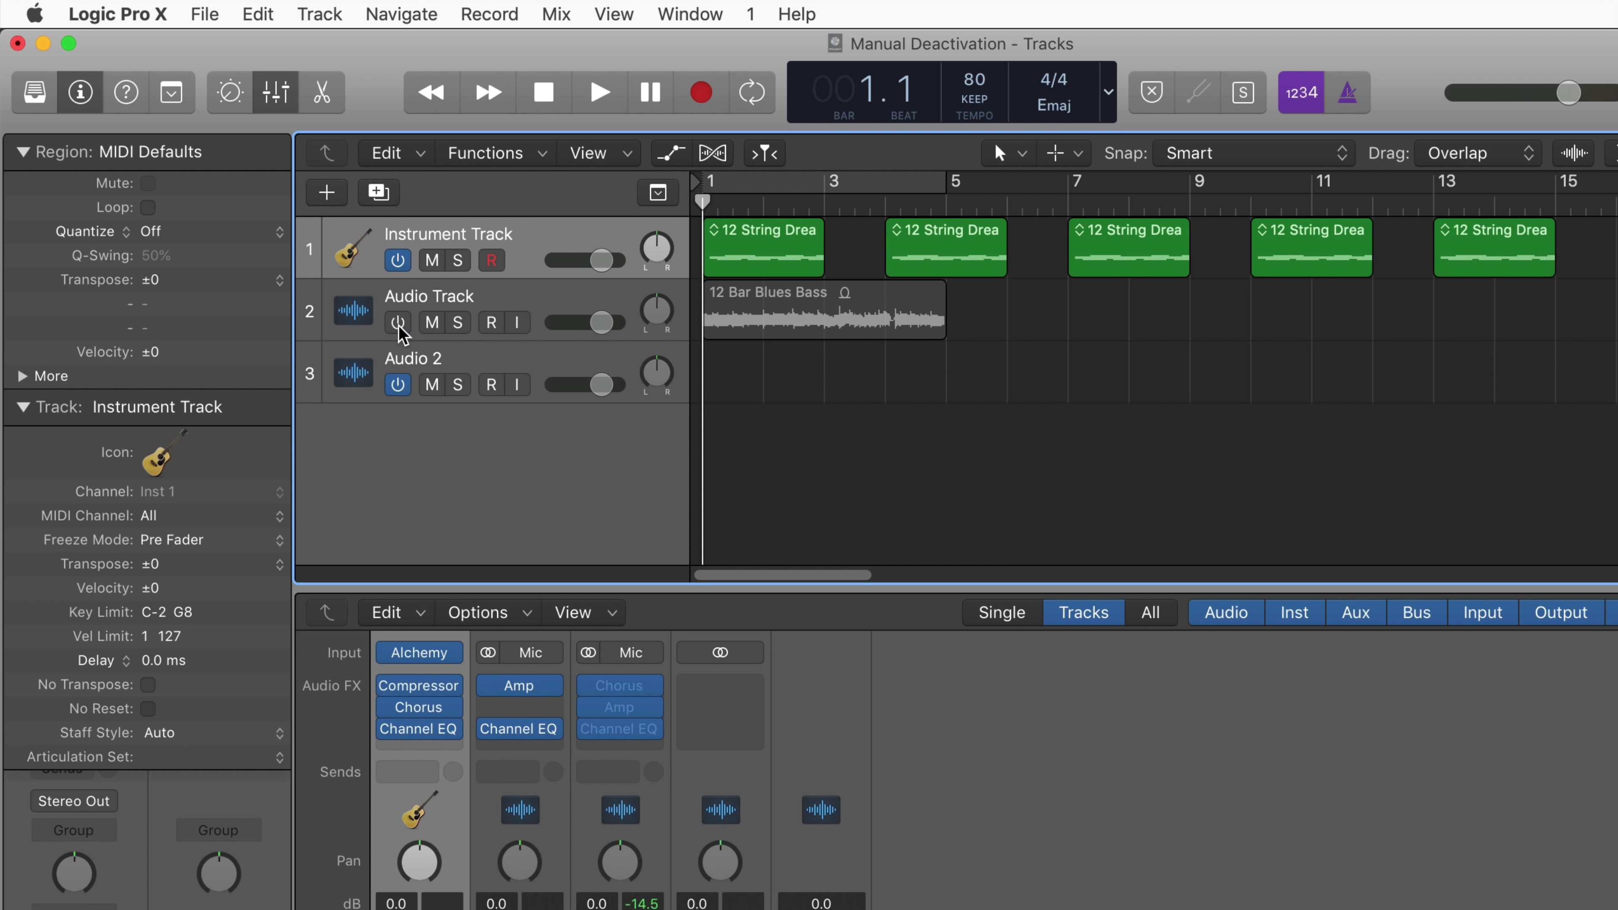
left_click(398, 318)
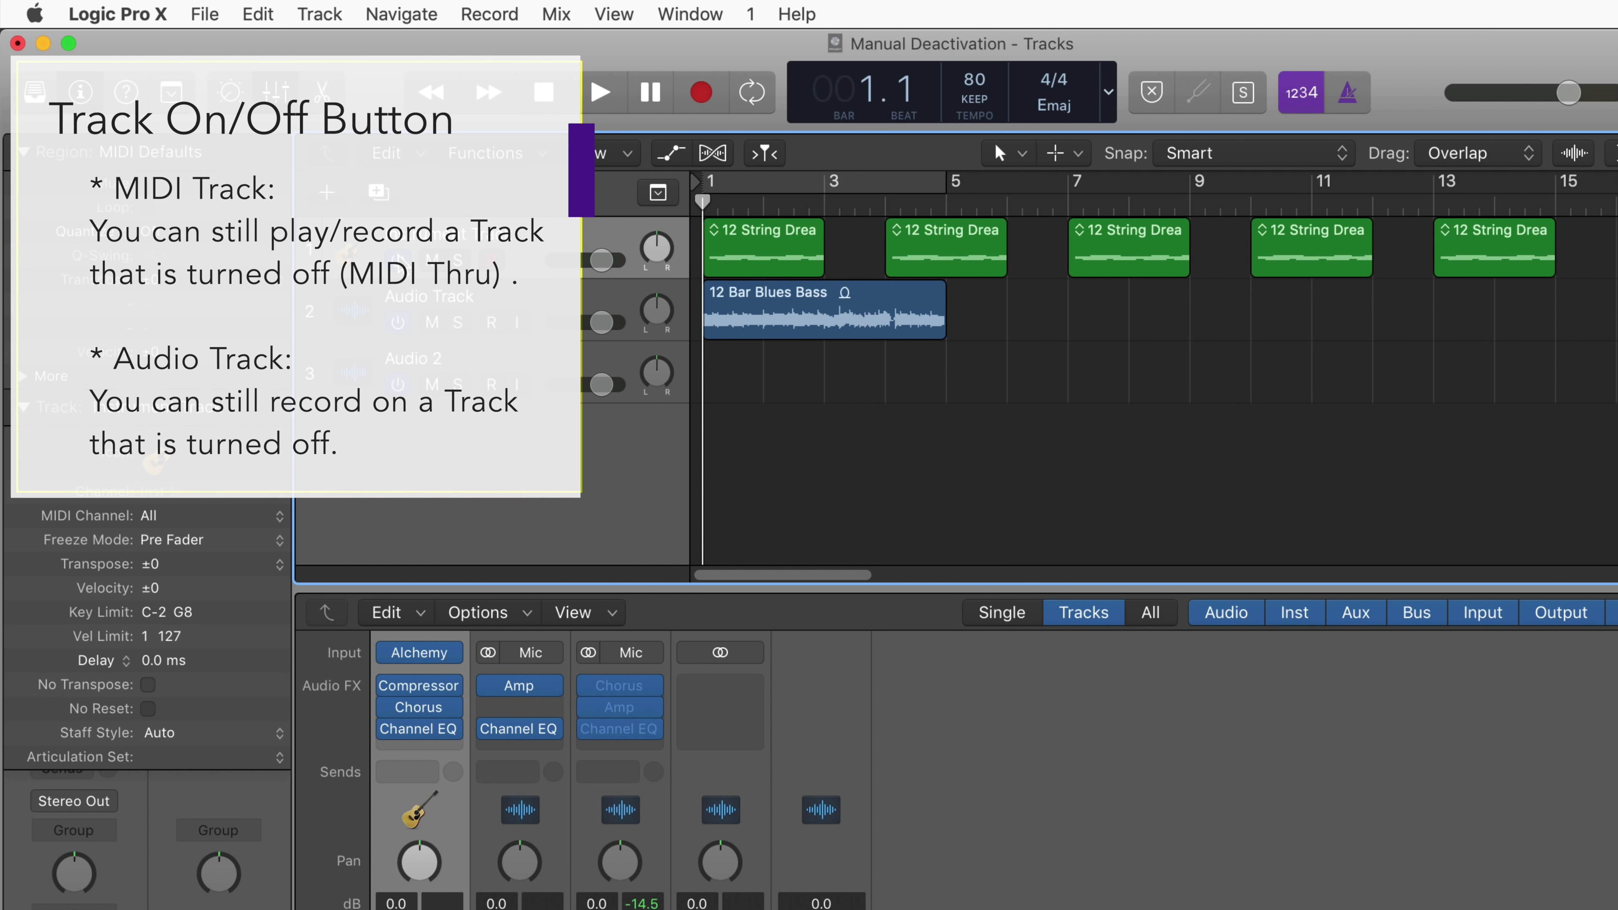
- Mute the last four 12 String Dream regions on the Instrument Track one by one
left_click(1172, 248)
key("ctrl+m")
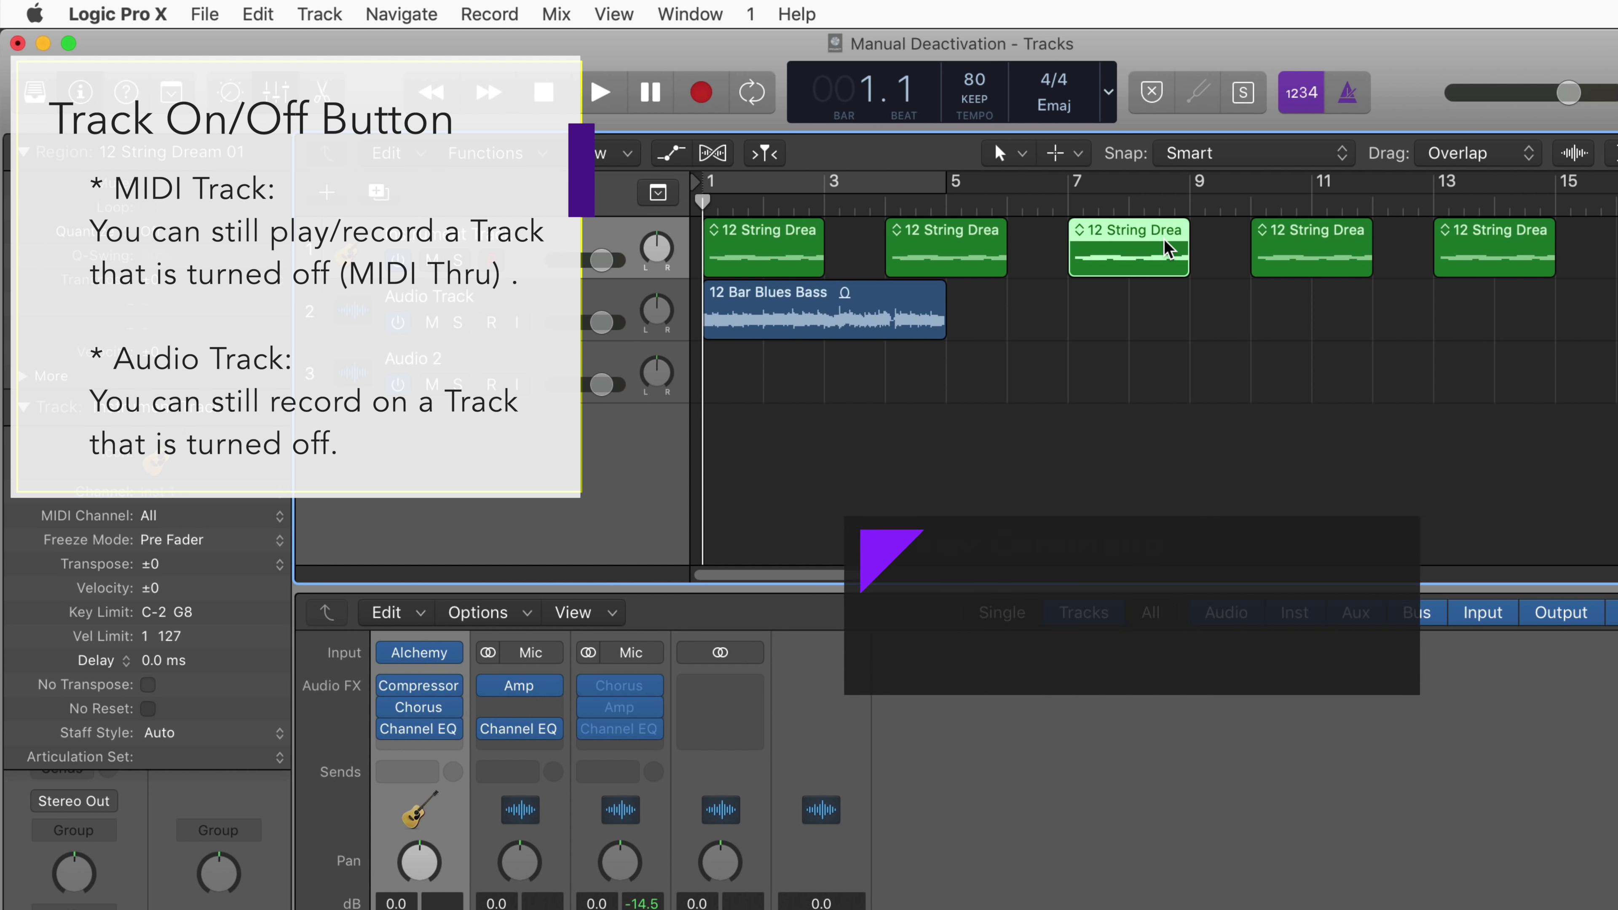
left_click(1283, 241)
key("ctrl+m")
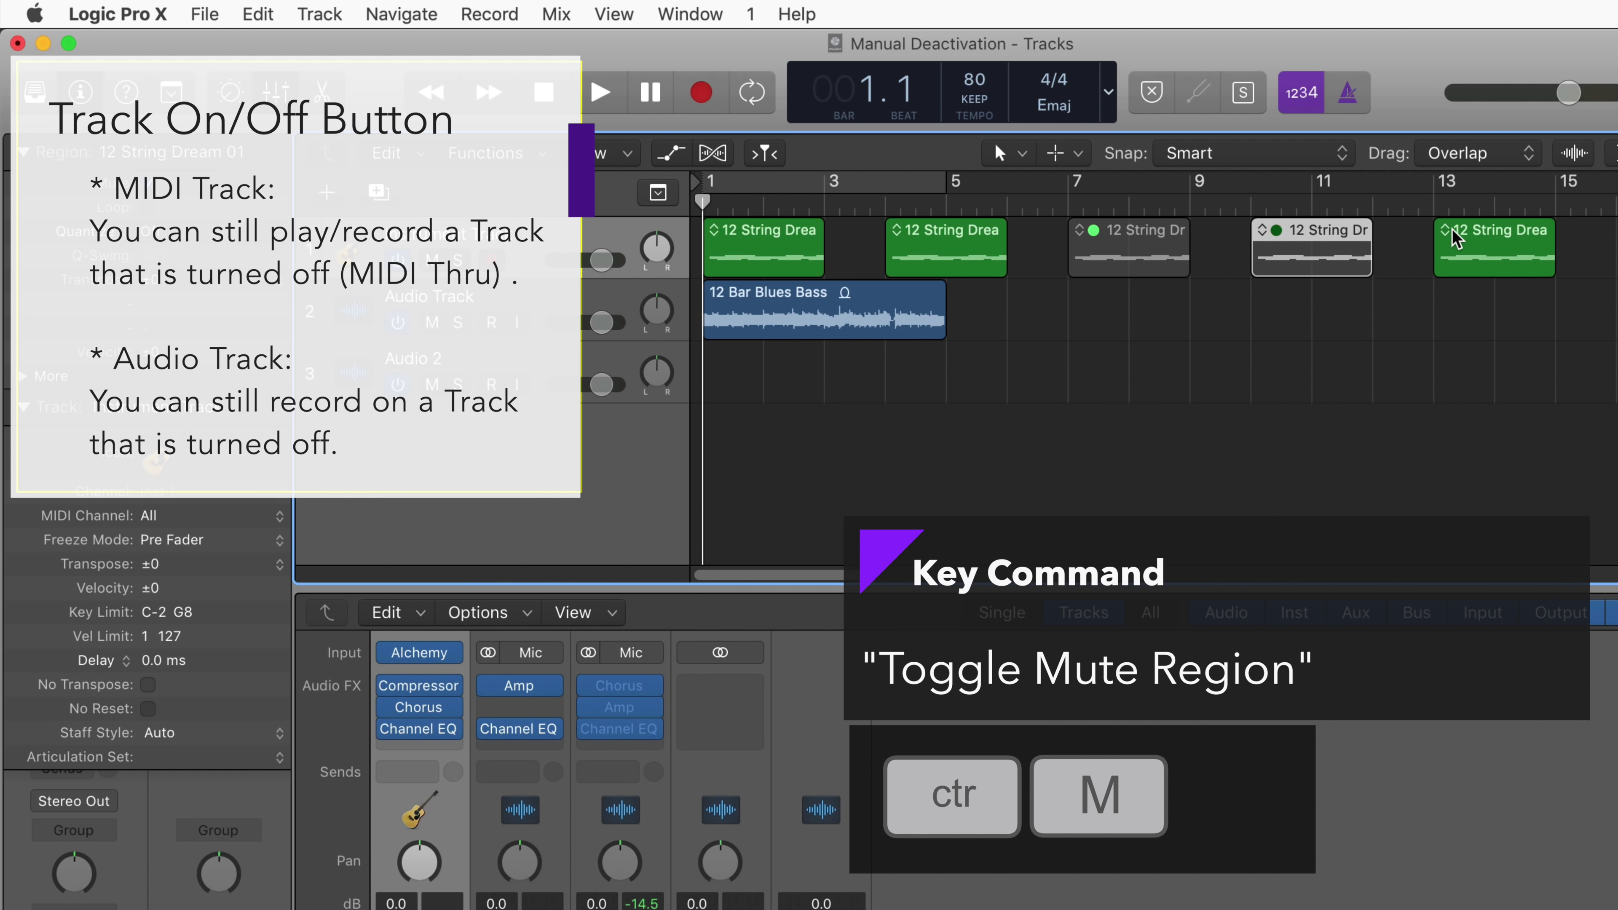
left_click(1454, 244)
key("ctrl+m")
left_click(937, 235)
key("ctrl+m")
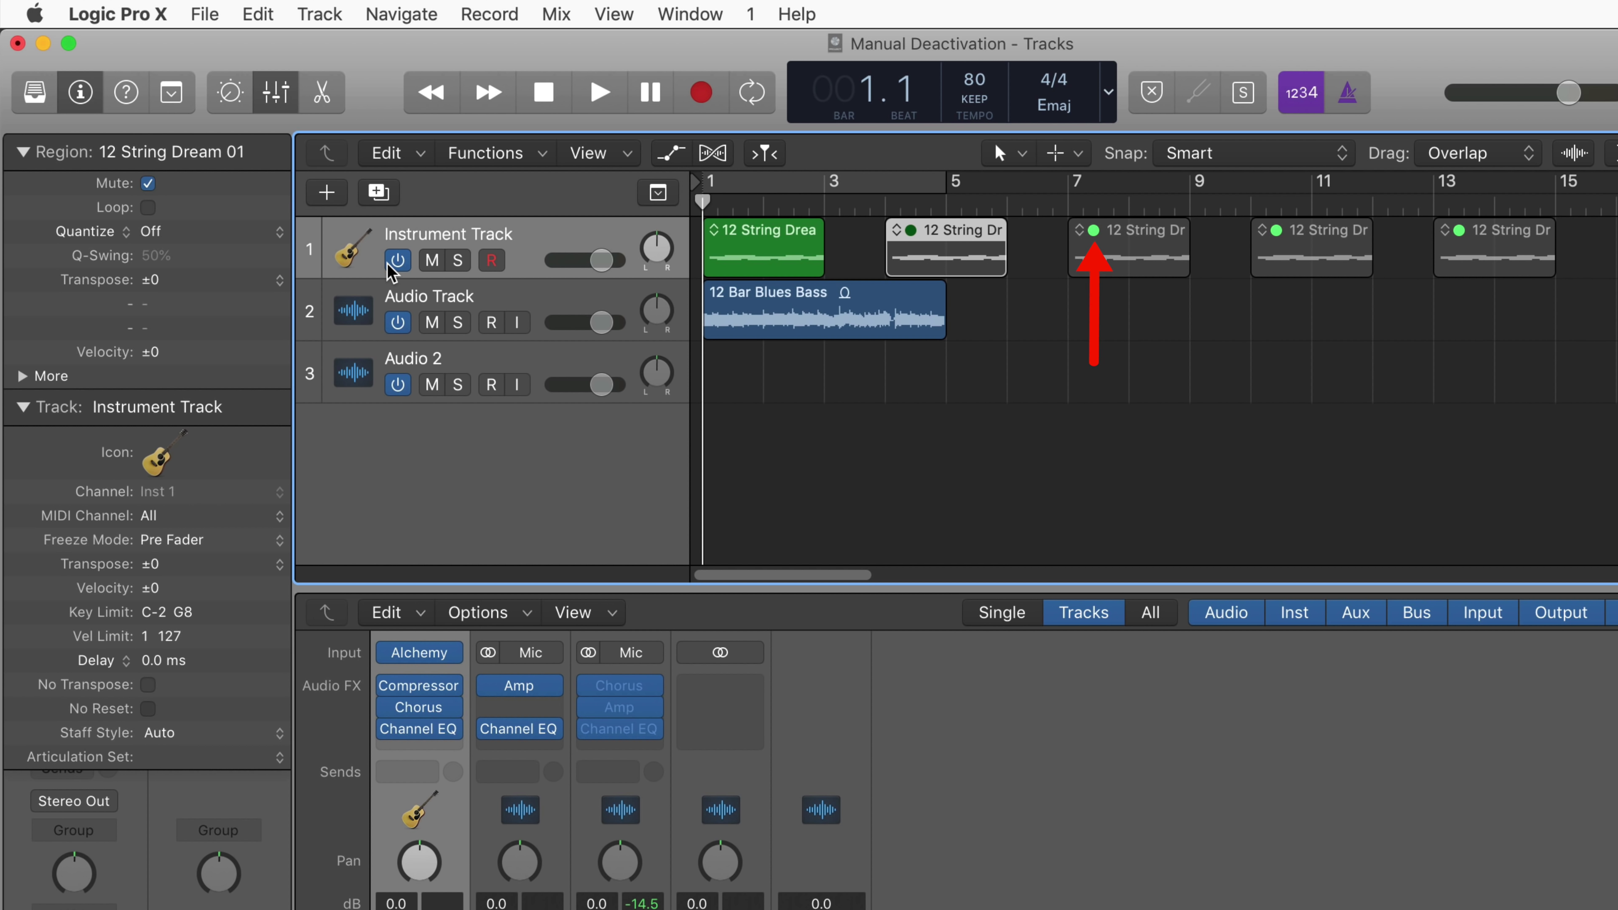
- Unmute the four muted 12 String Dream regions on the Instrument Track
left_click(927, 250)
left_click(1128, 251)
left_click(1312, 251)
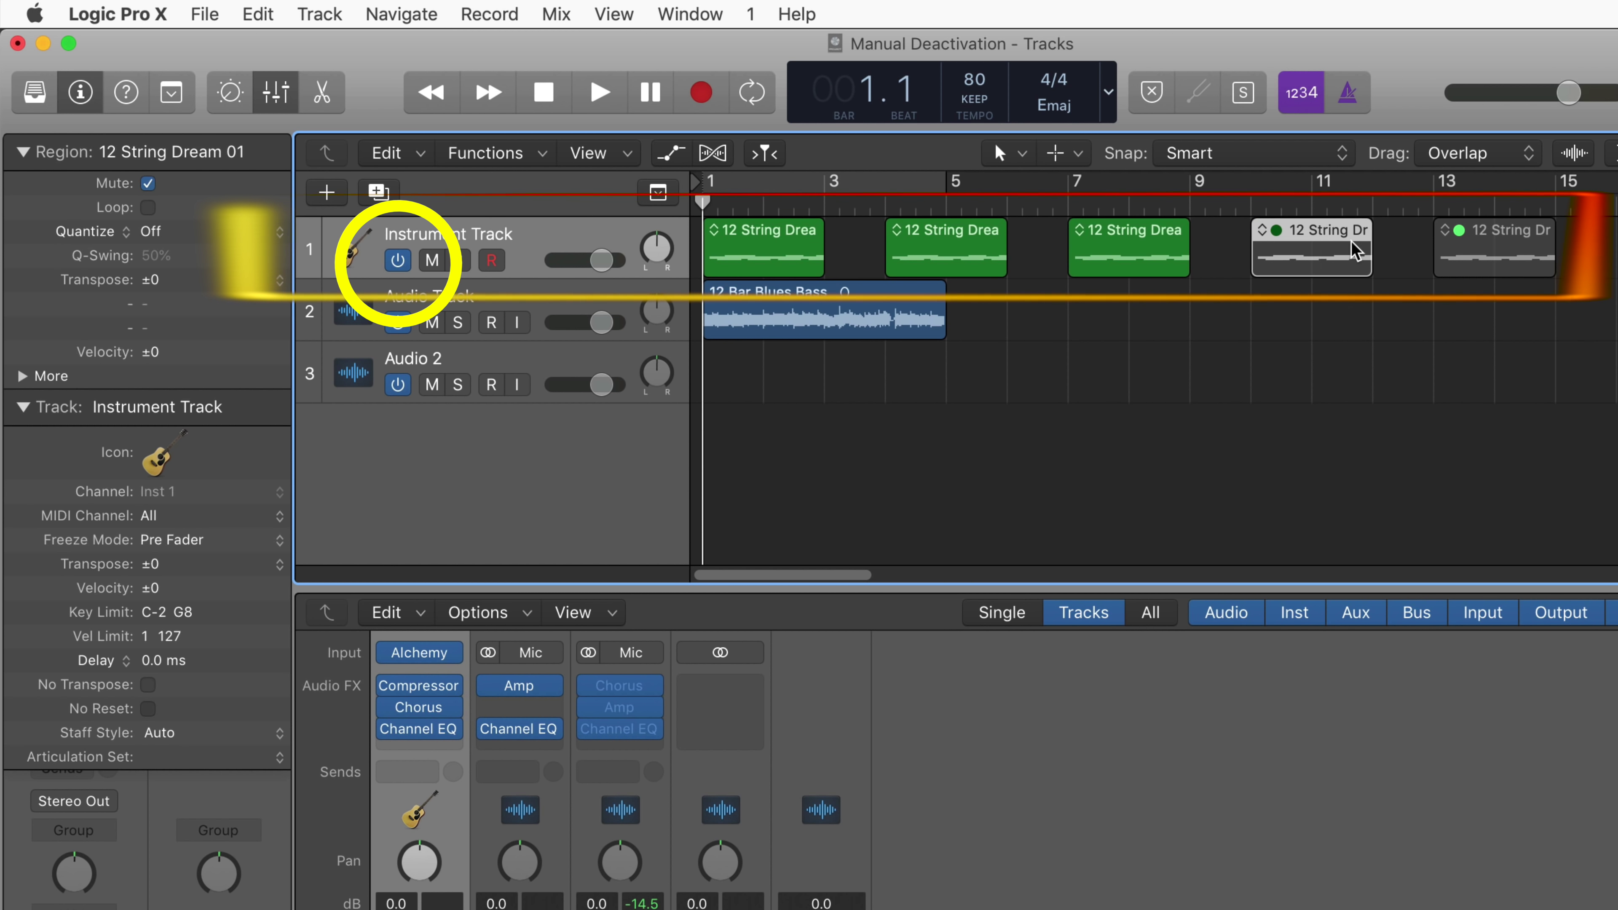
left_click(1494, 255)
- Toggle the Instrument Track off and on again, and deselect the region on it
left_click(398, 260)
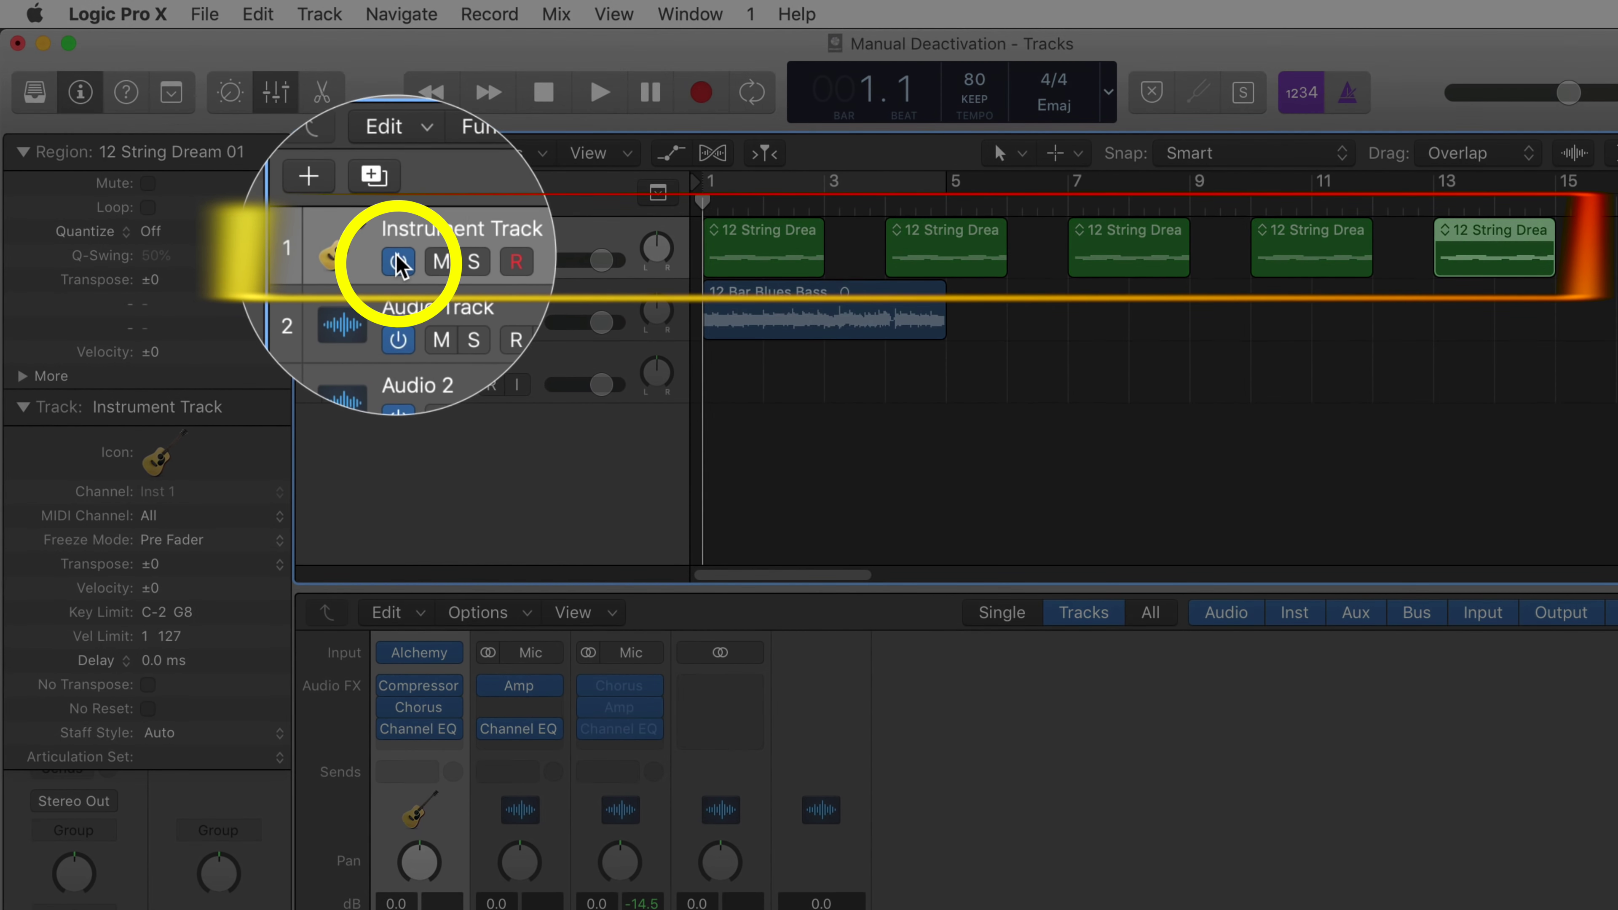
left_click(397, 260)
left_click(398, 260)
left_click(397, 260)
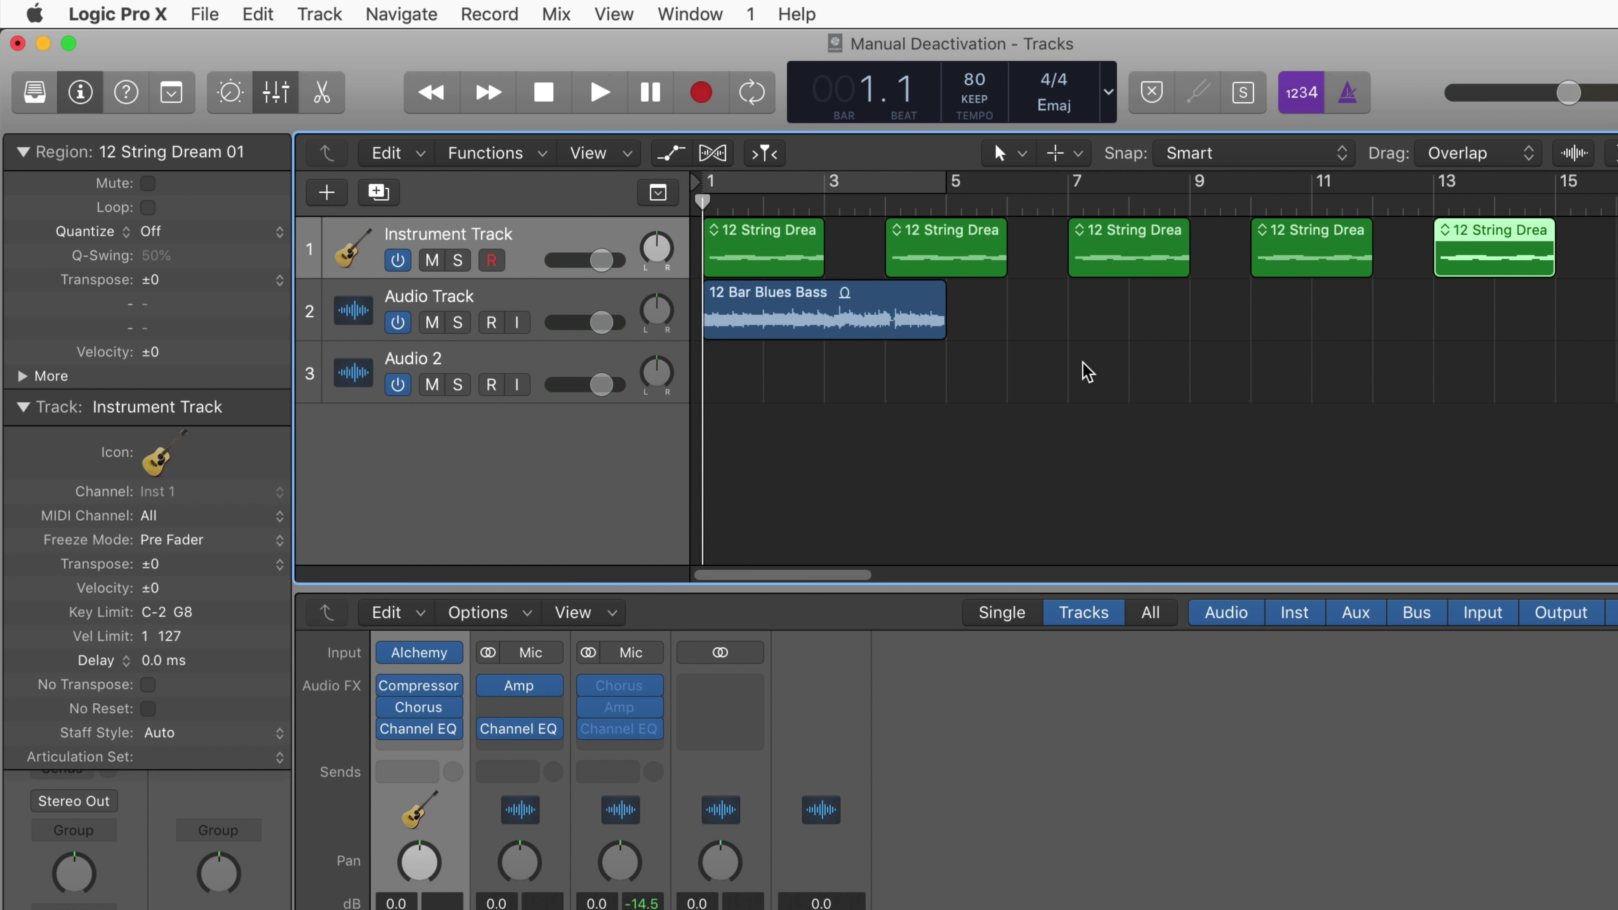
left_click(1083, 362)
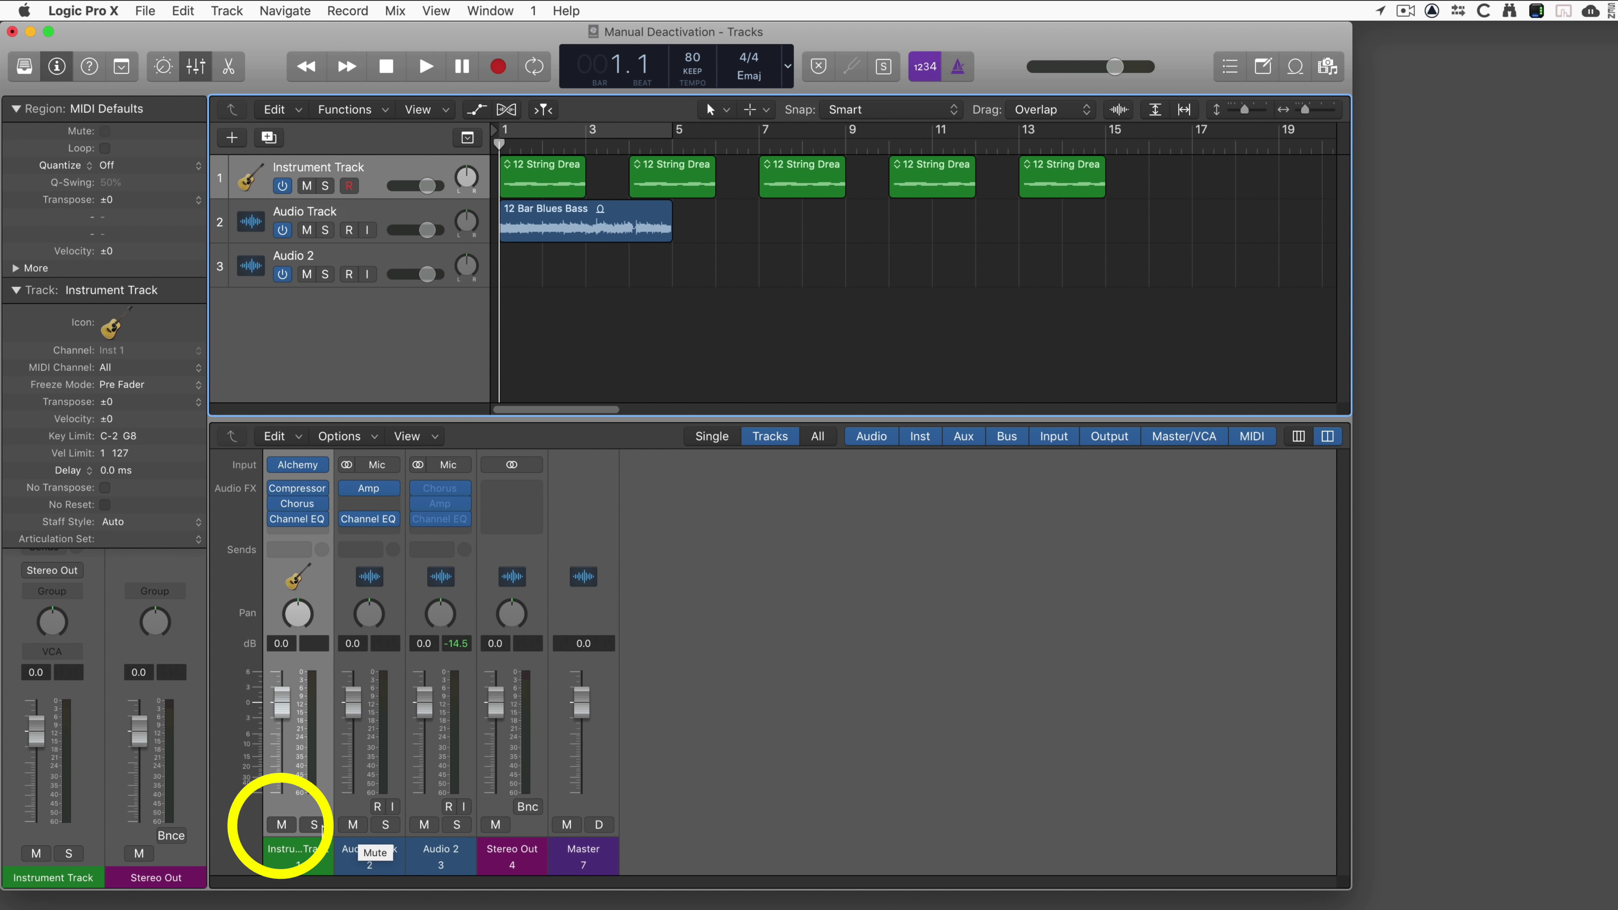
- Mute and unmute the Instrument Track from its channel strip in the mixer
left_click(290, 828)
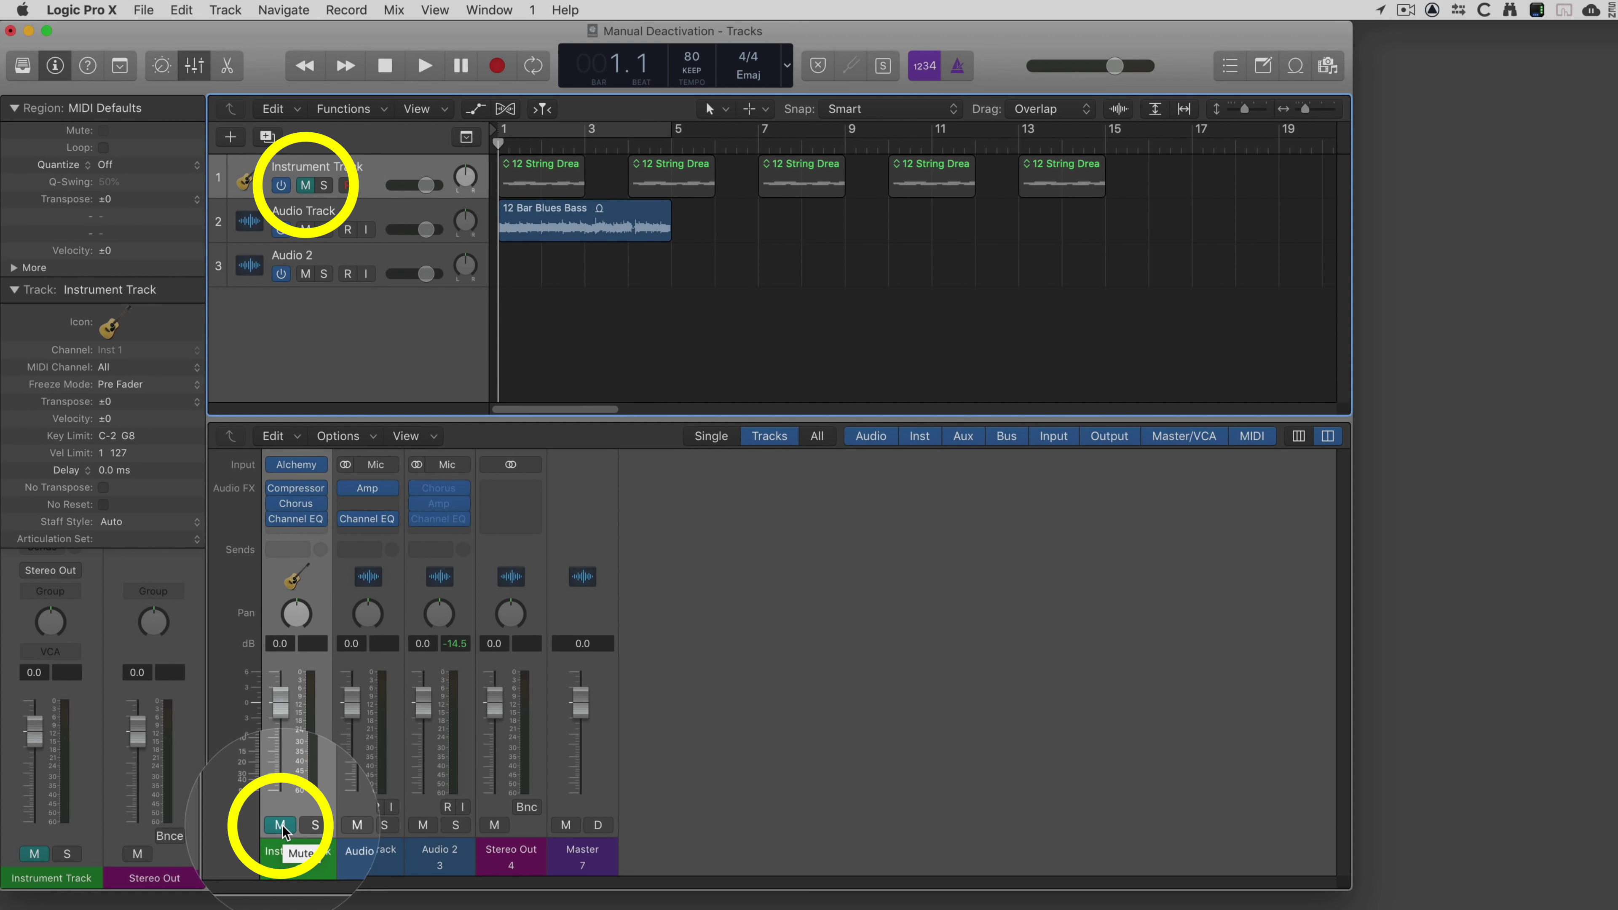
left_click(281, 825)
left_click(281, 825)
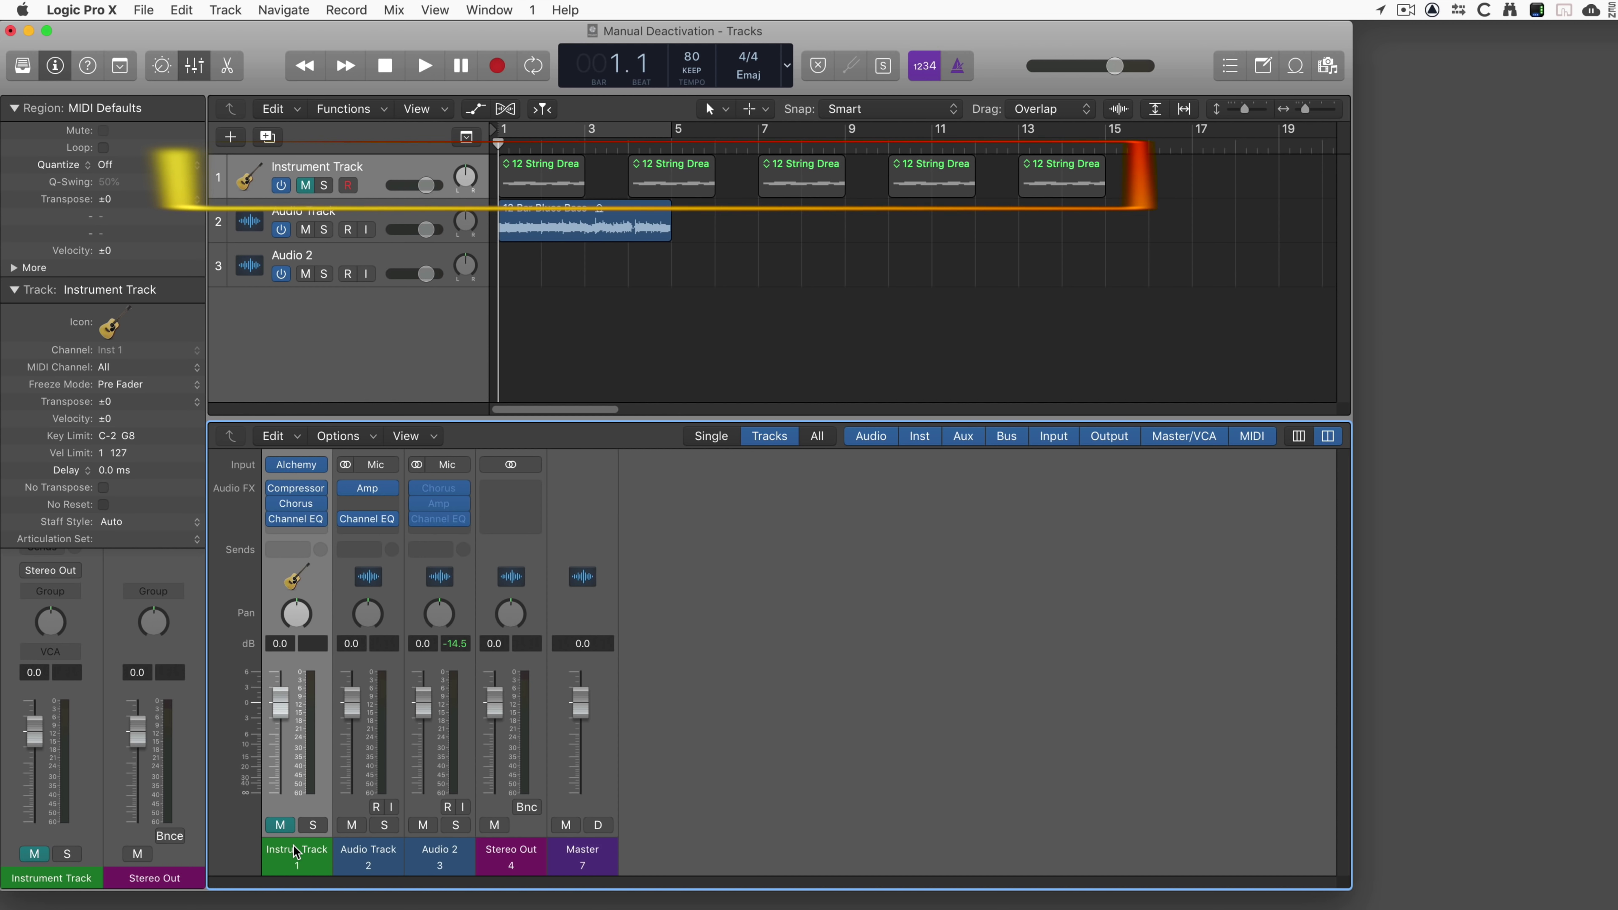
left_click(281, 826)
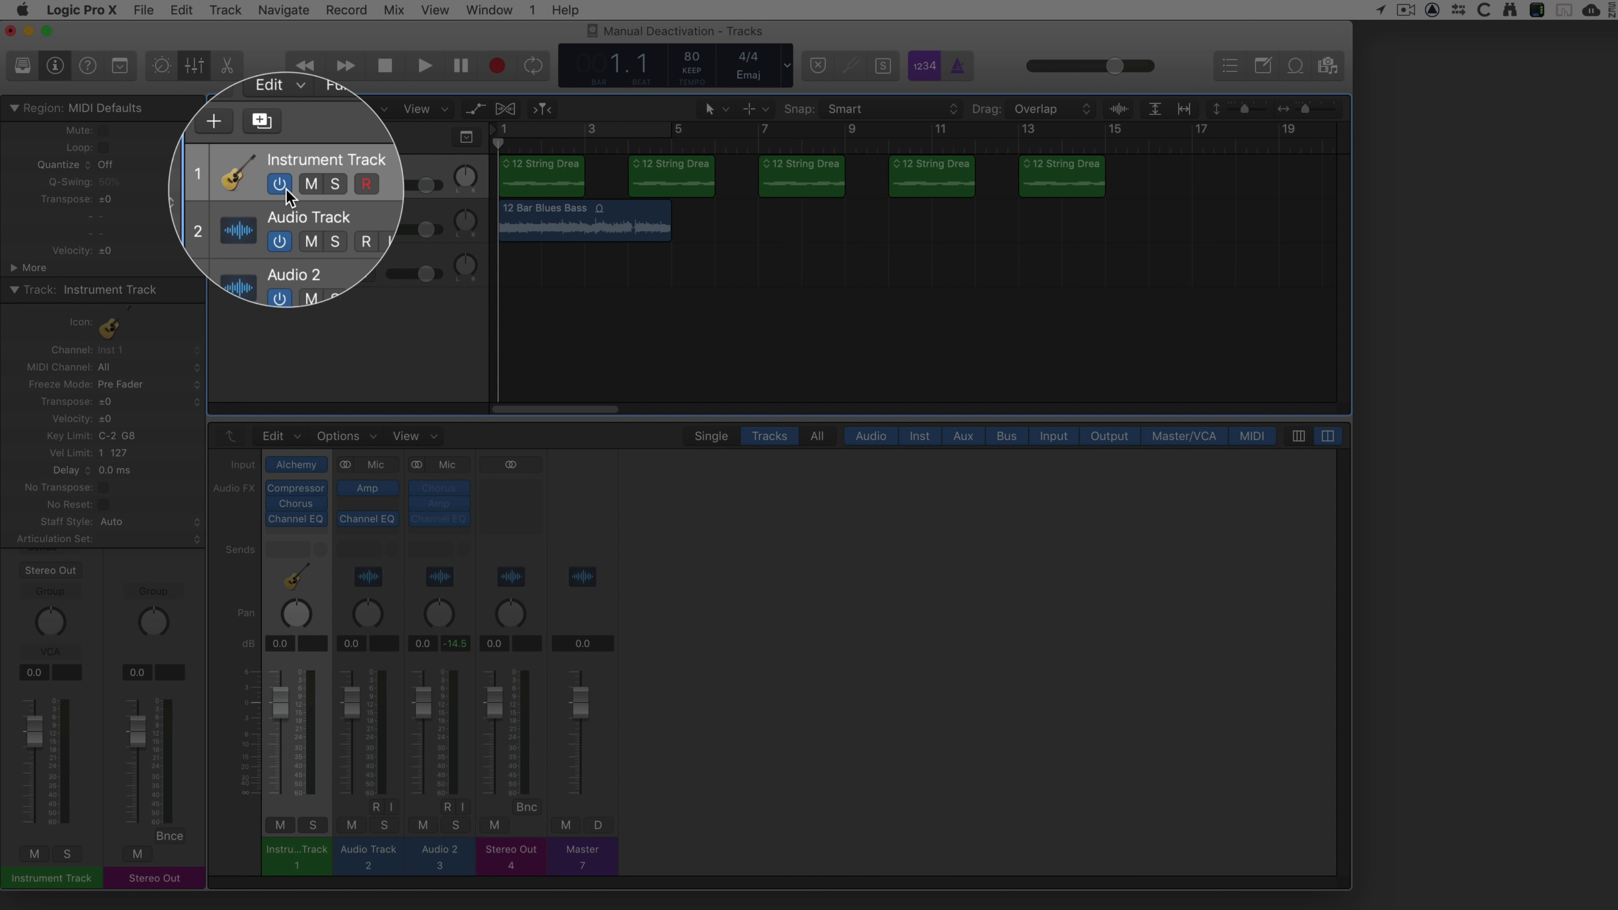
- Toggle the Instrument Track off and on repeatedly, with and without making its channel strip inactive, and toggle the Audio Track once
left_click(284, 187)
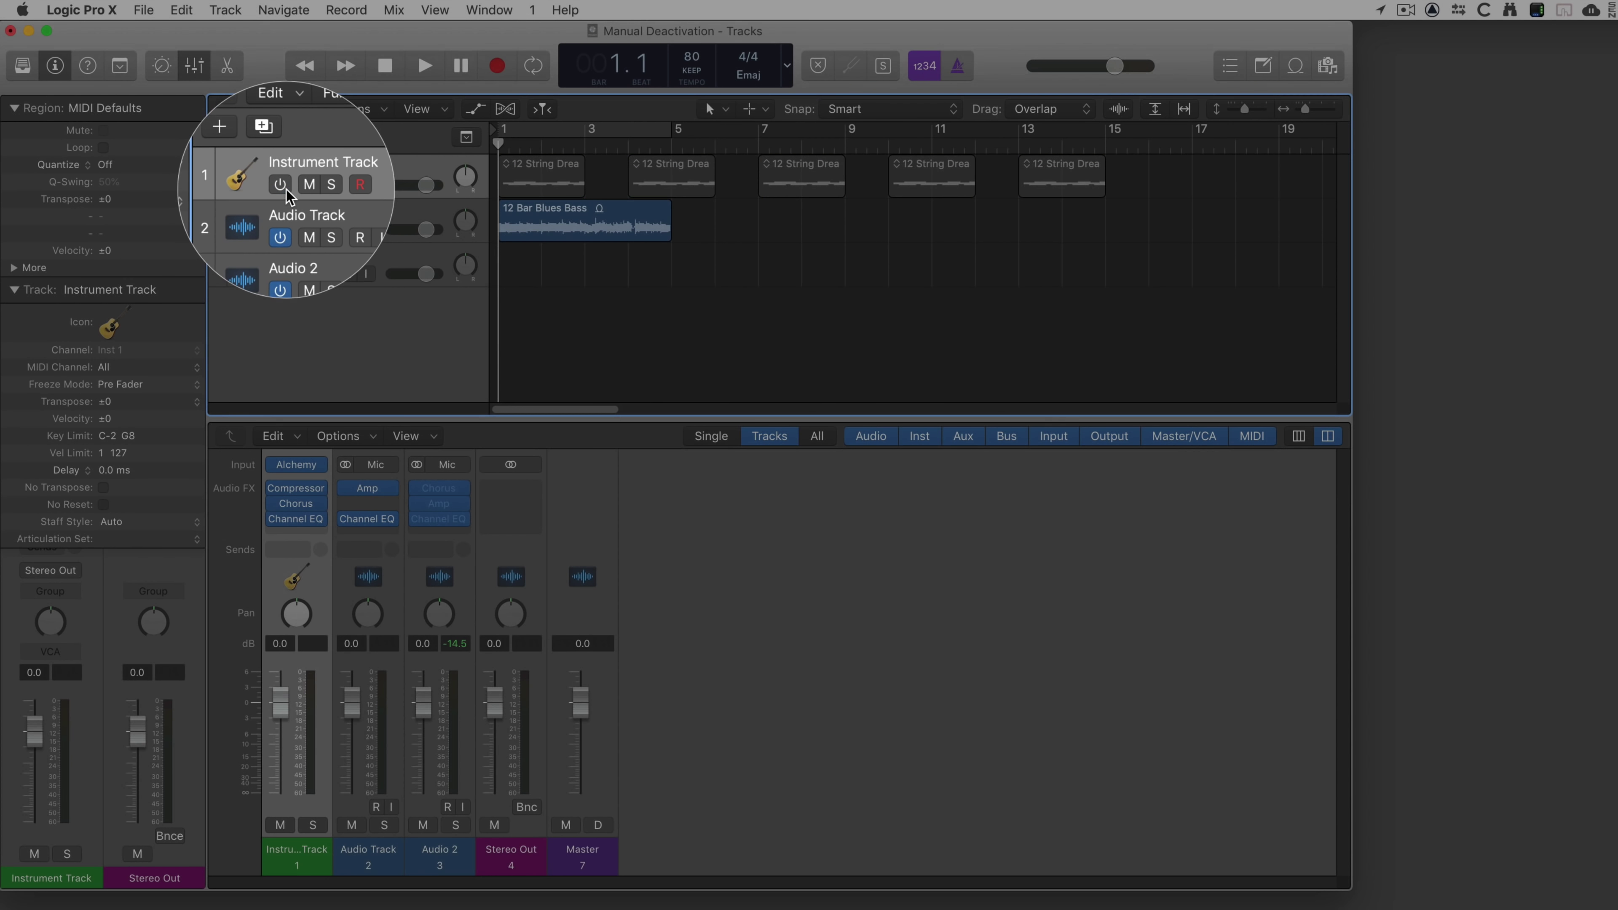
left_click(285, 189, "alt")
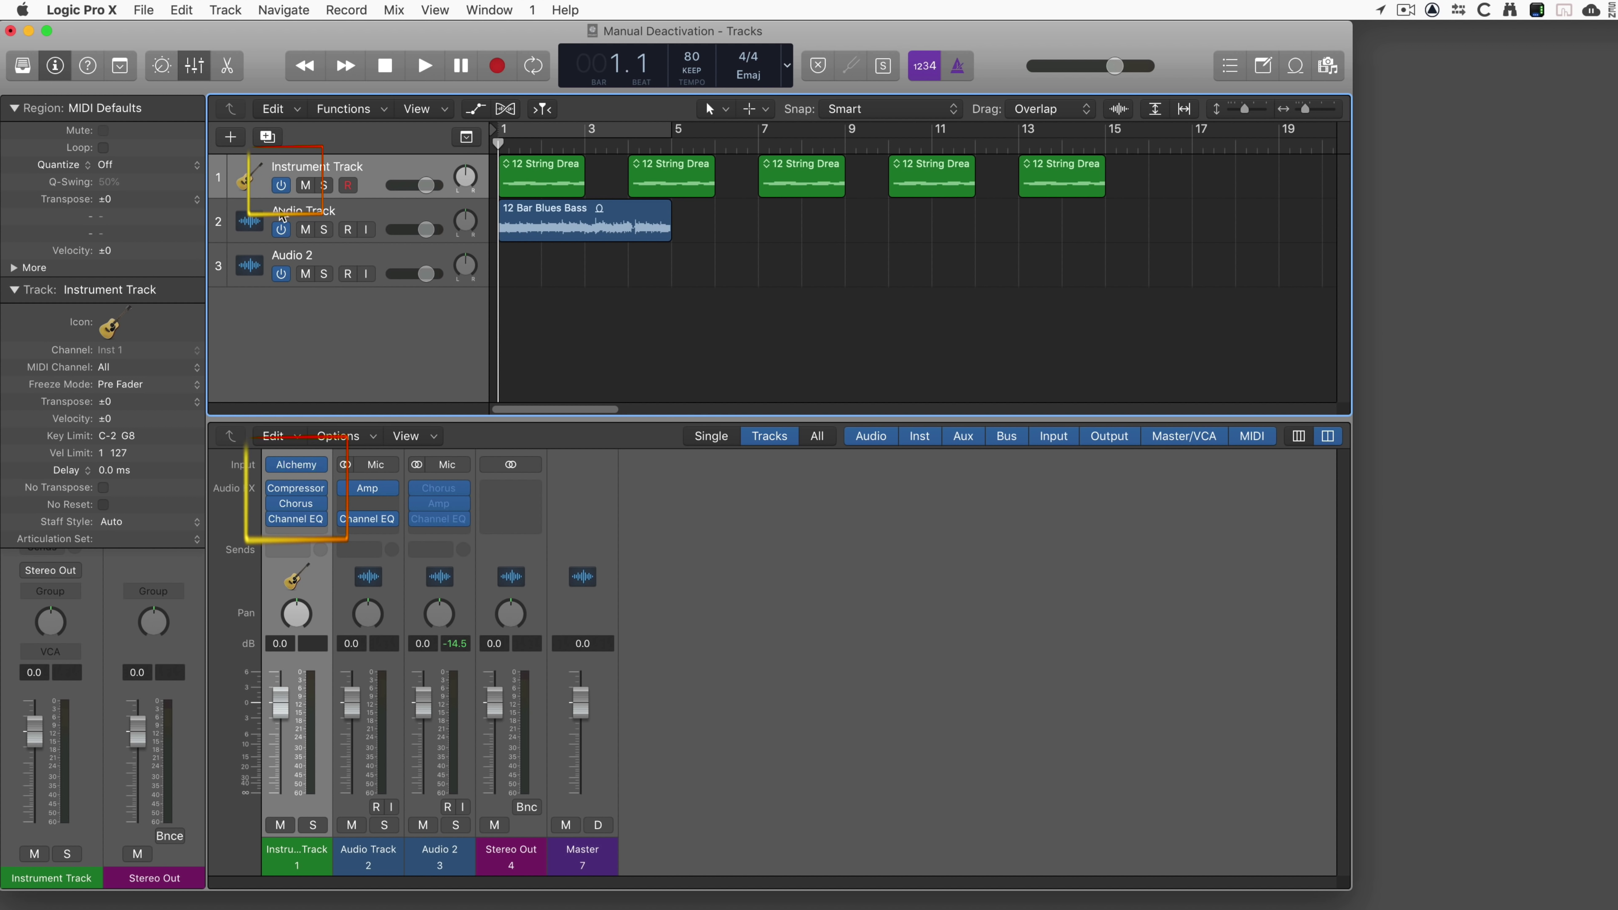
left_click(282, 186)
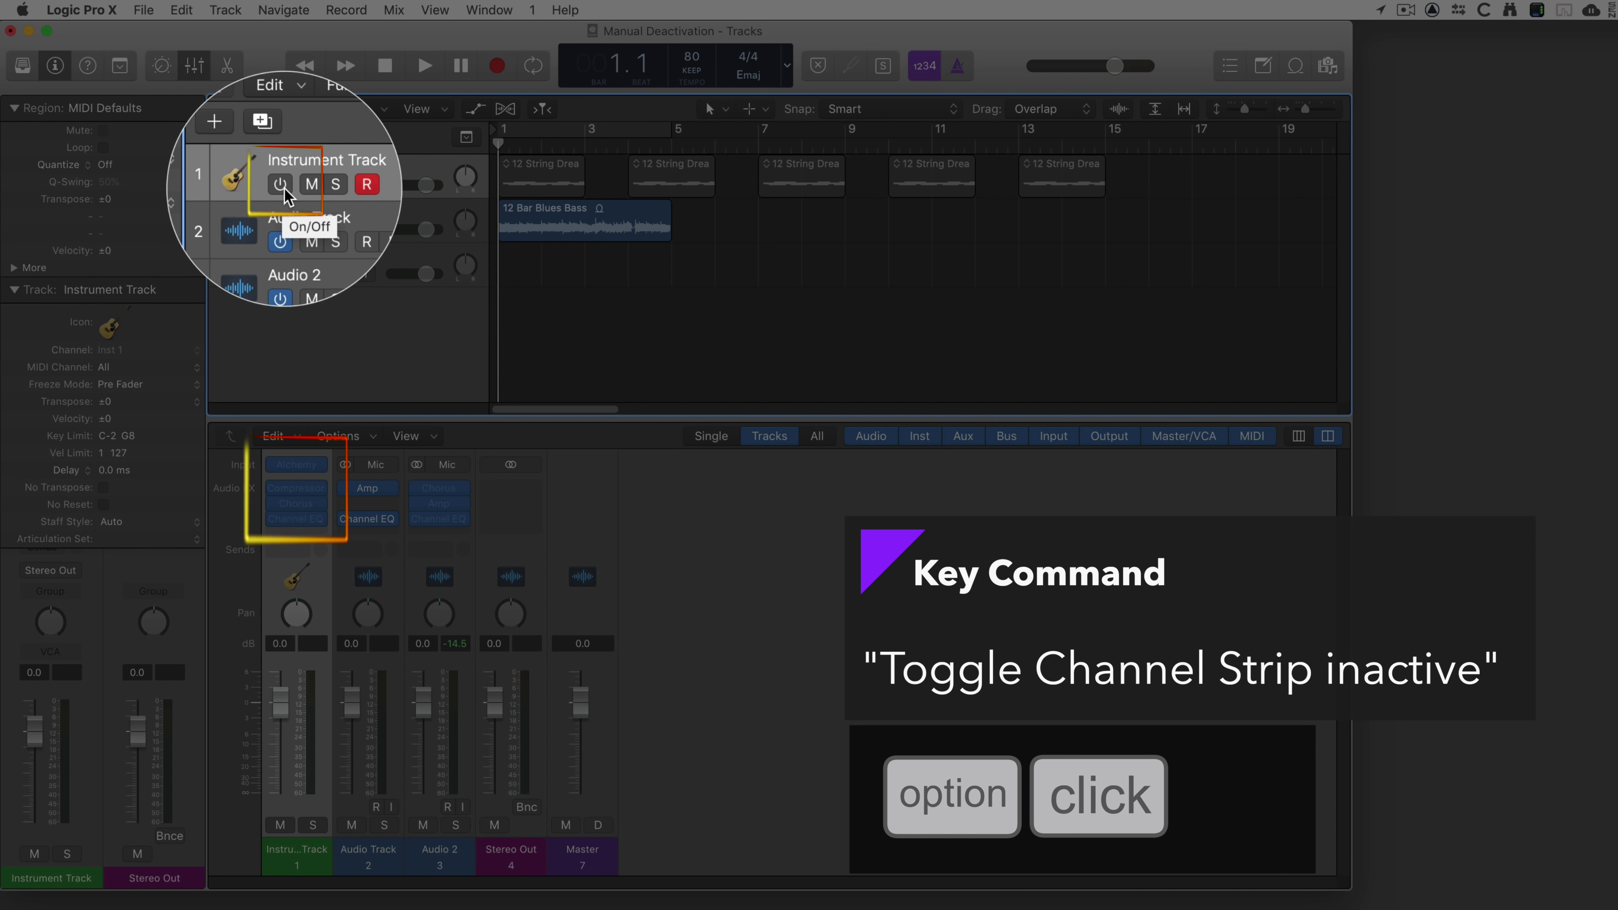
left_click(282, 187, "alt")
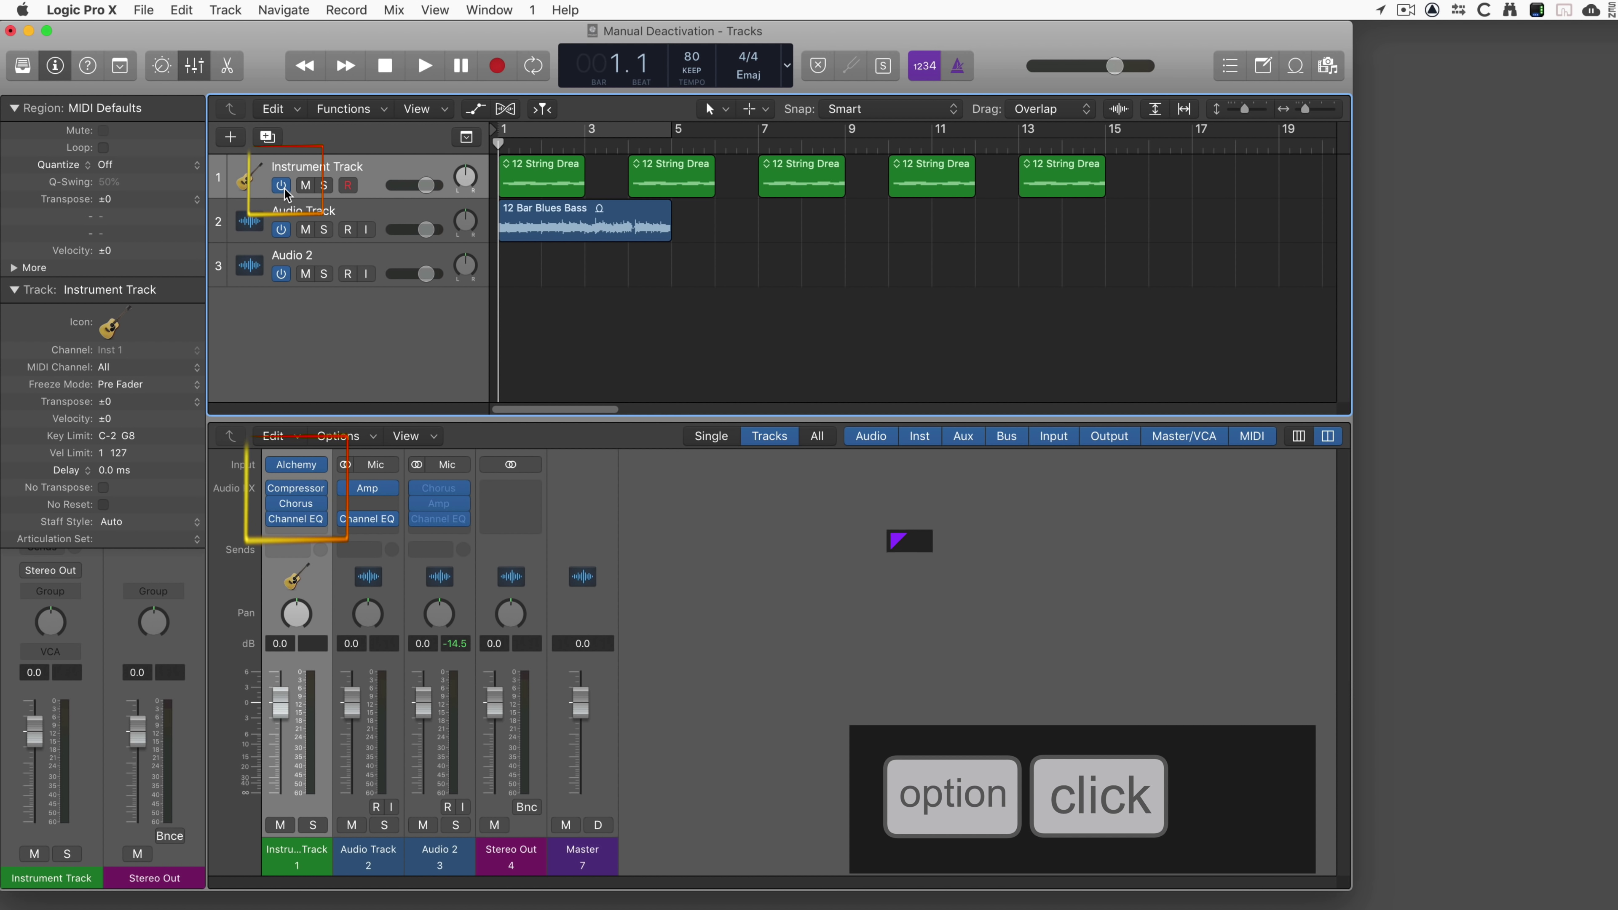
left_click(282, 186, "alt")
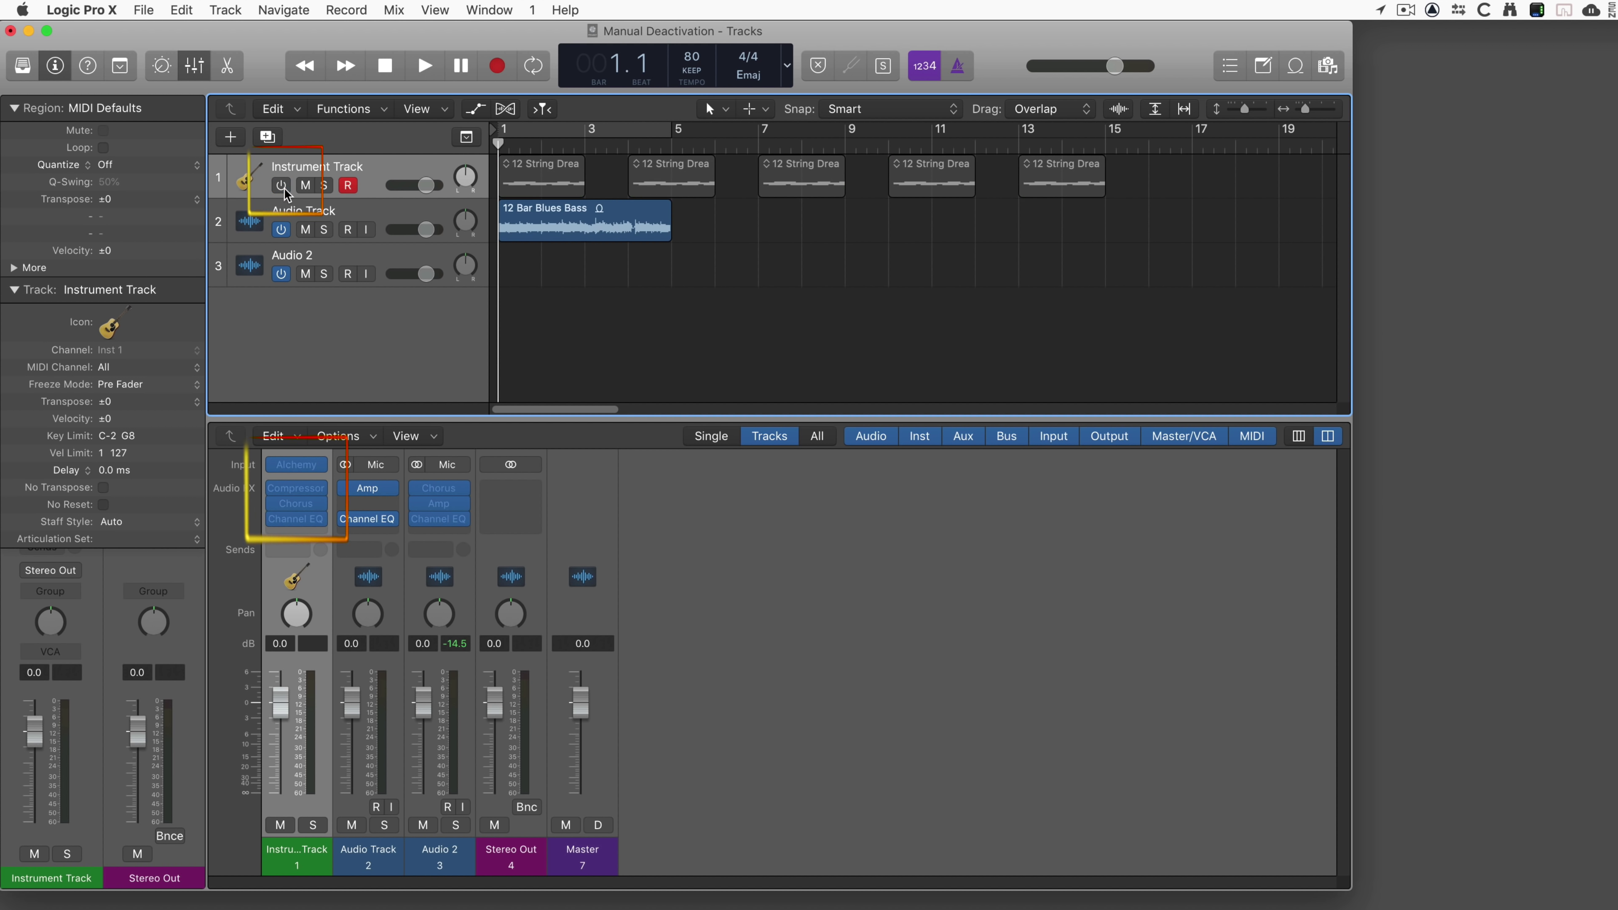
left_click(282, 186, "alt")
left_click(282, 186, "alt")
left_click(282, 187, "alt")
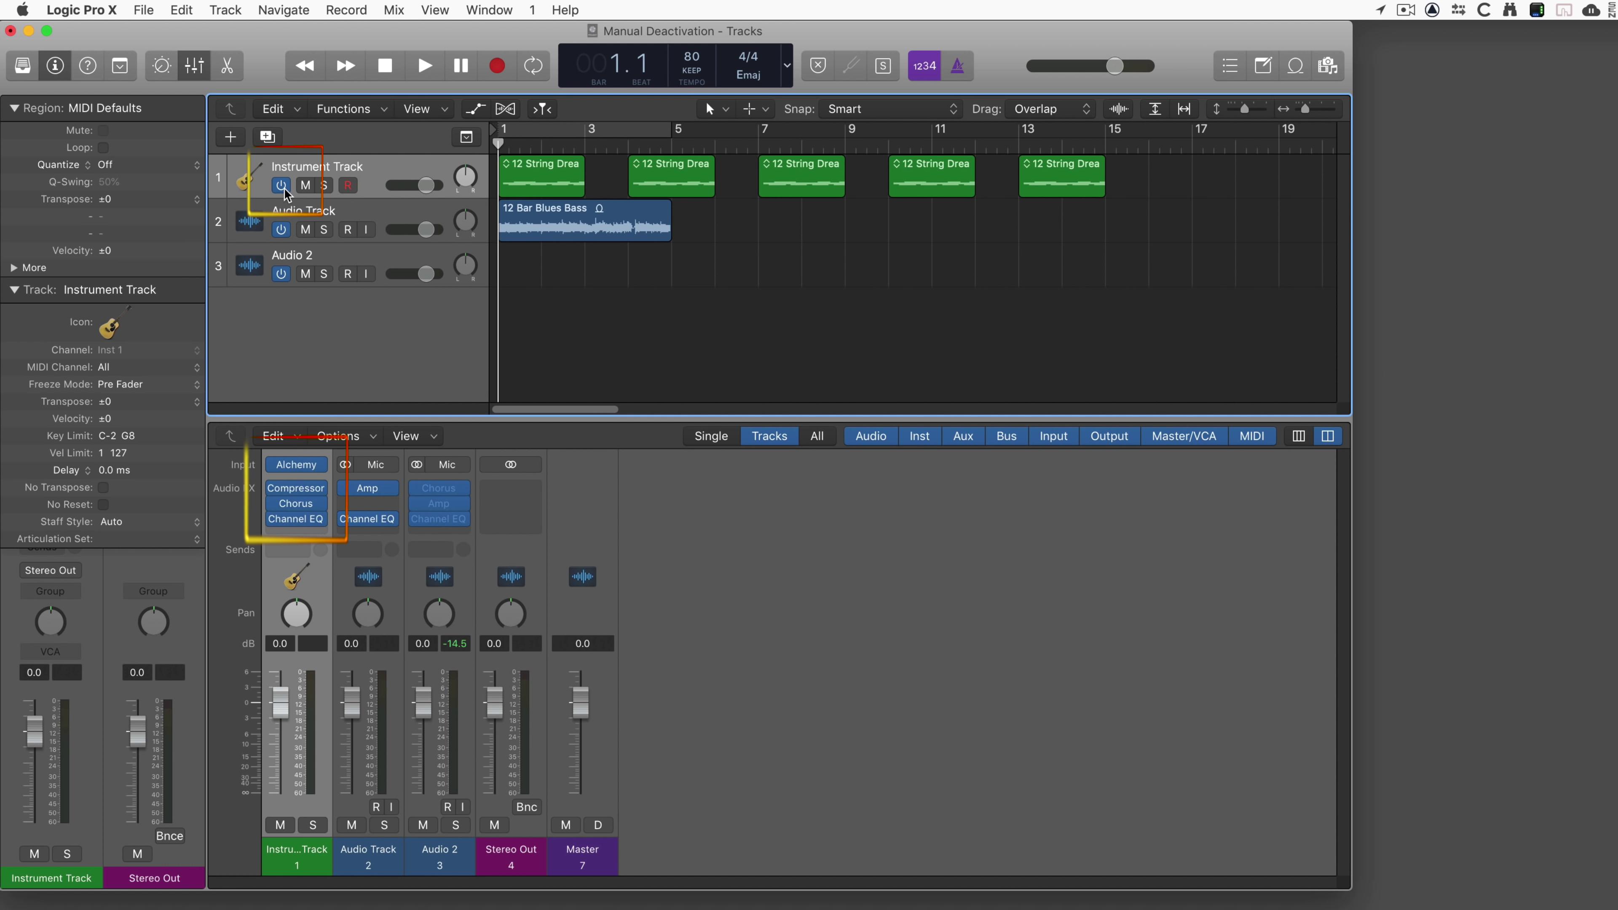
left_click(282, 187, "alt")
left_click(283, 186, "alt")
left_click(283, 187, "alt")
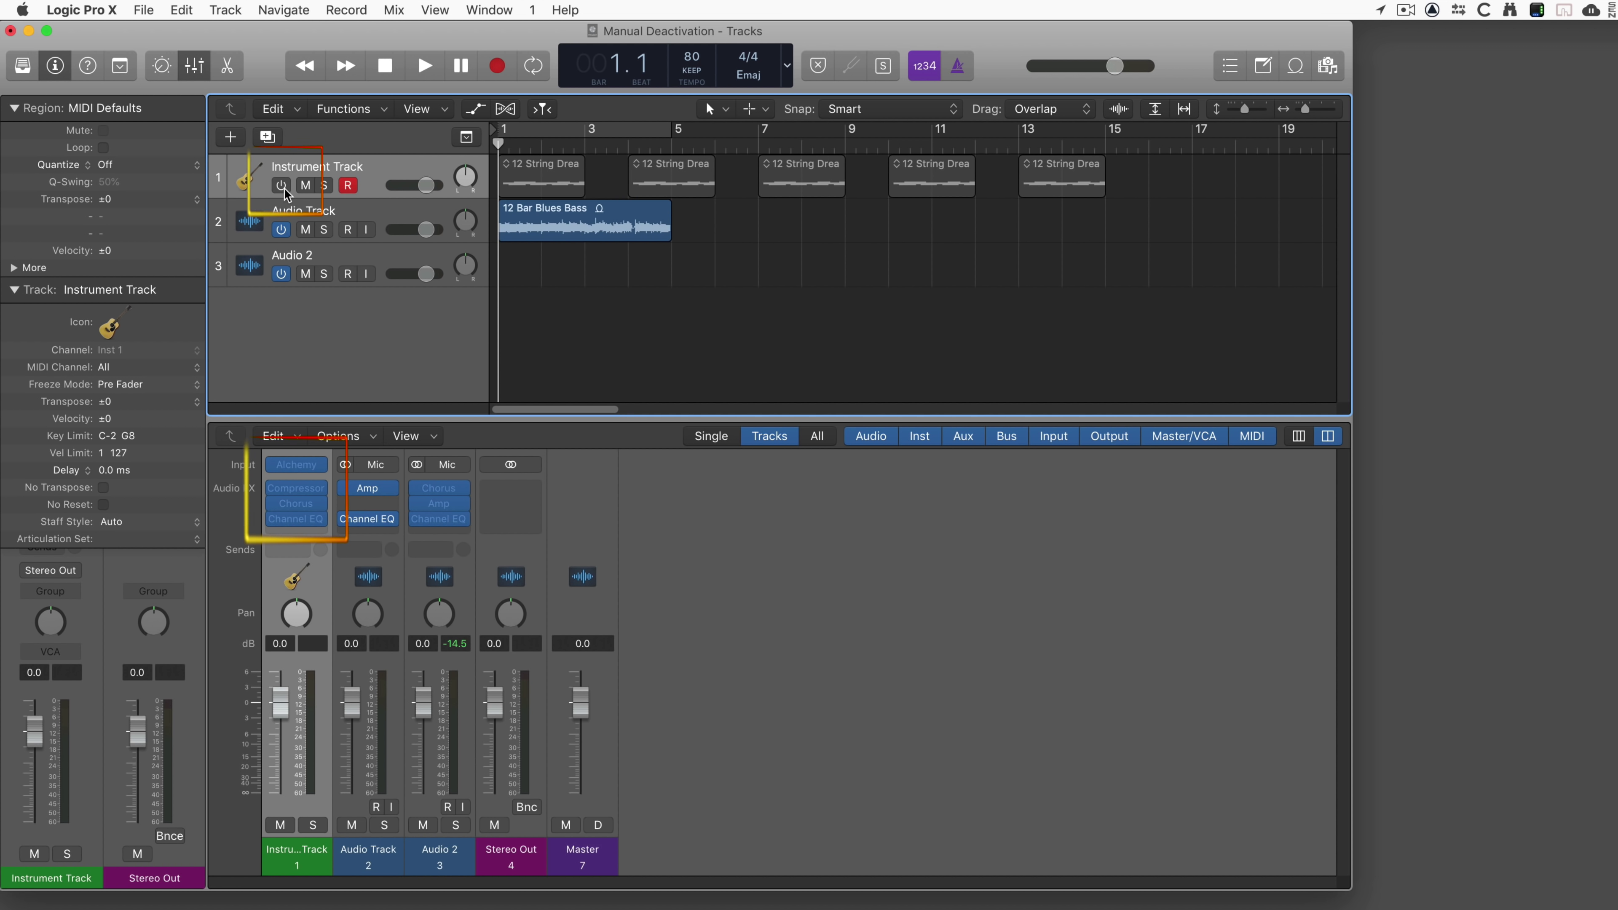
left_click(282, 186)
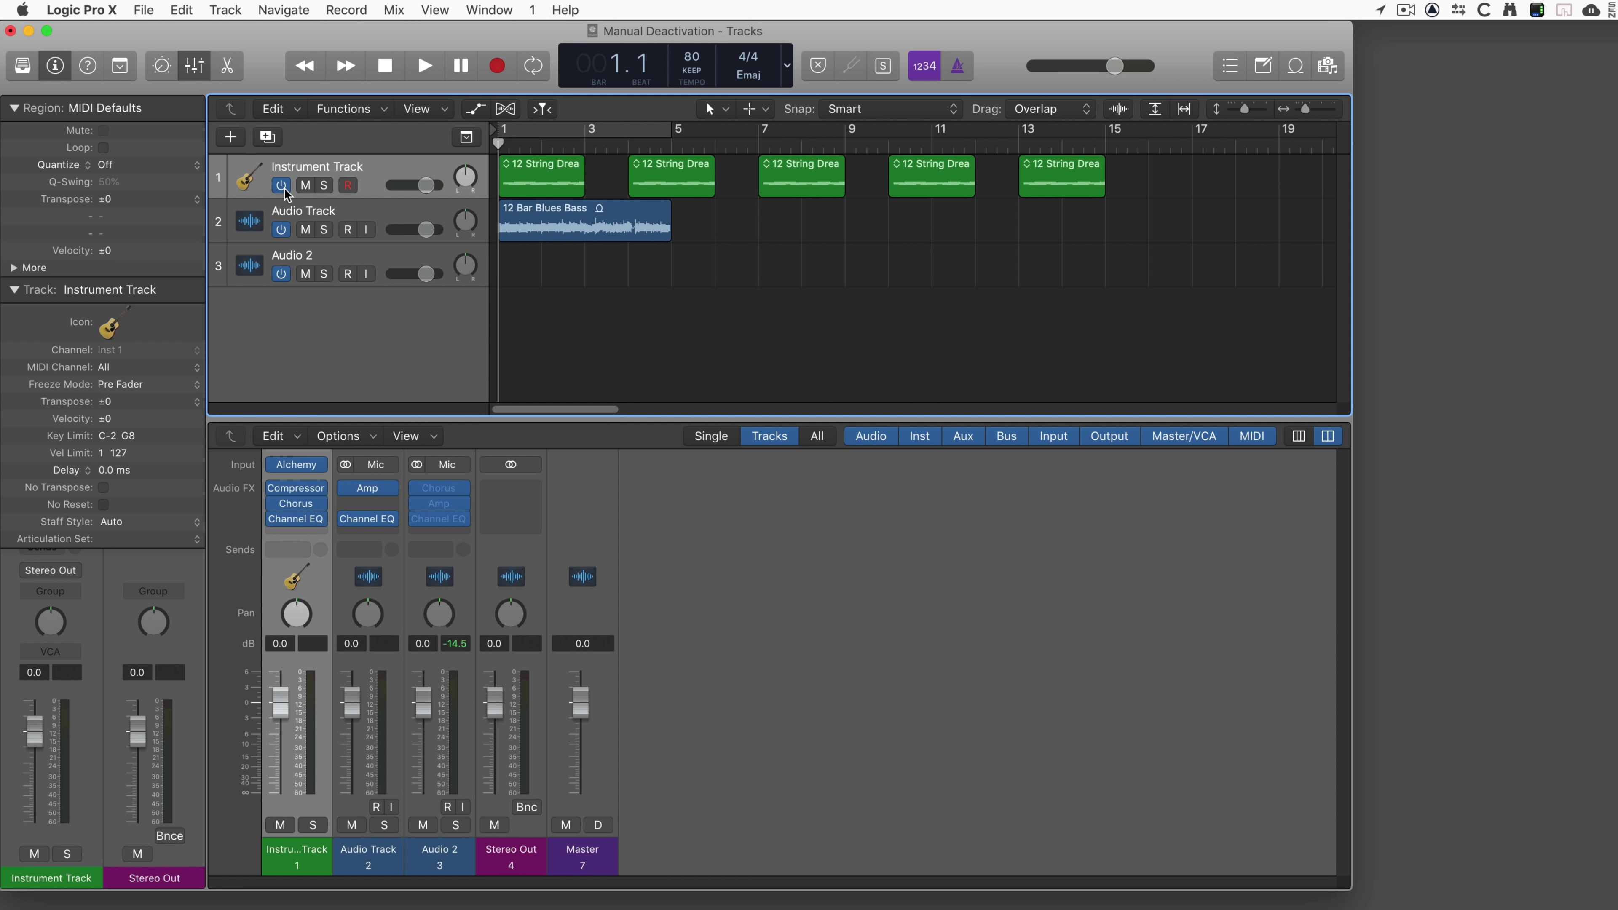
left_click(283, 229)
left_click(282, 229)
- Compare switching the Instrument Track off normally and with its plug-ins deactivated, leaving it off with an inactive channel strip
left_click(282, 186)
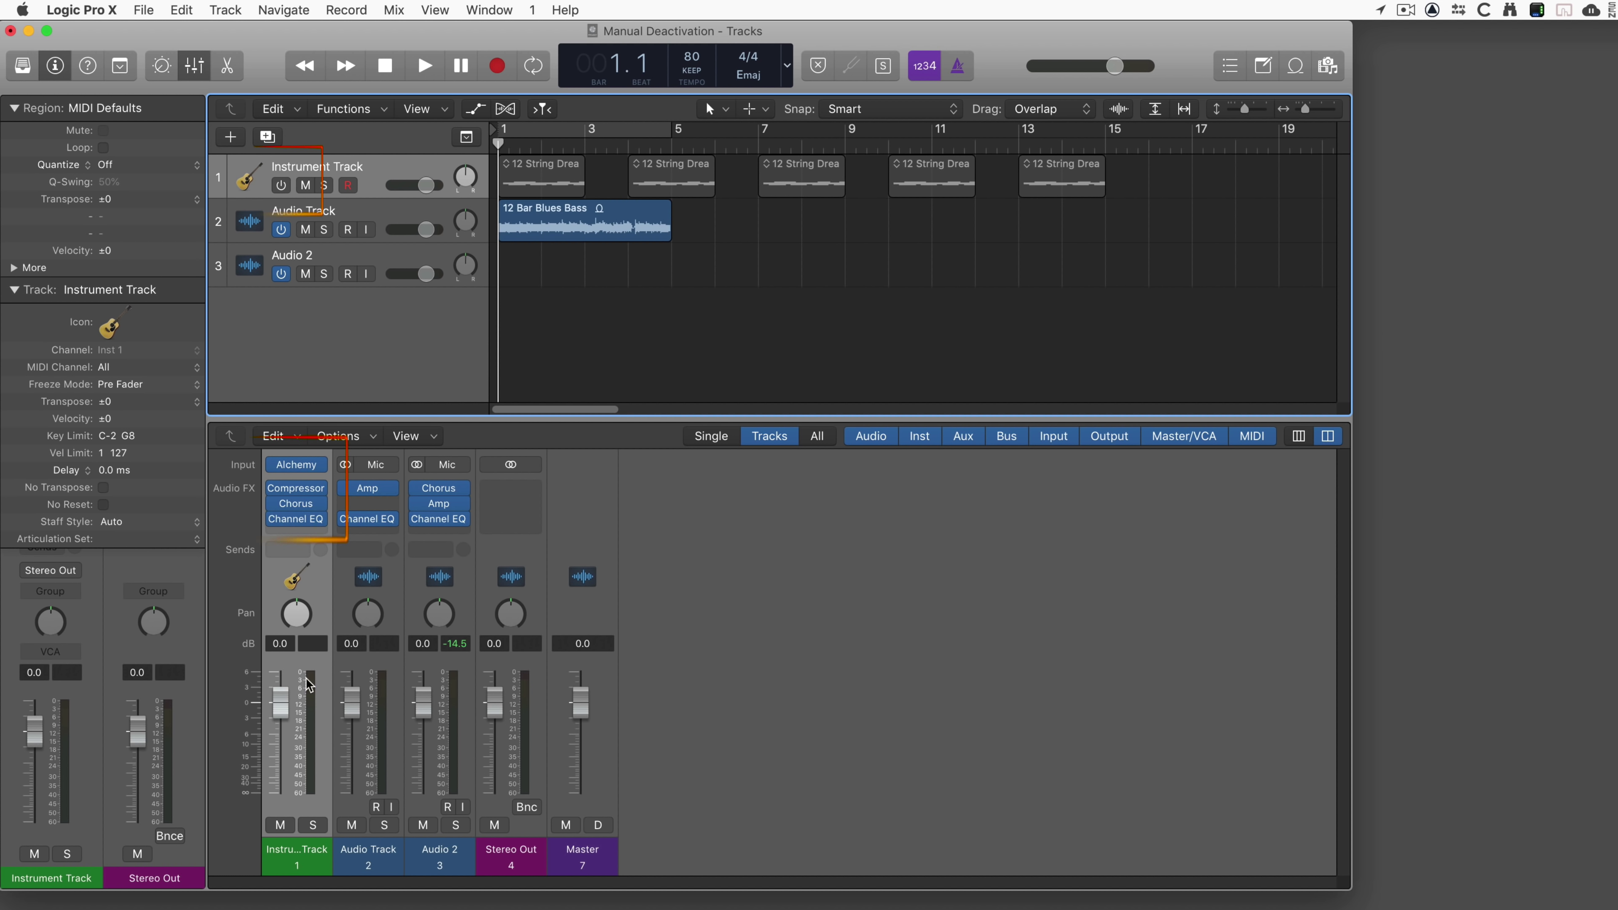
mouse_move(309, 510)
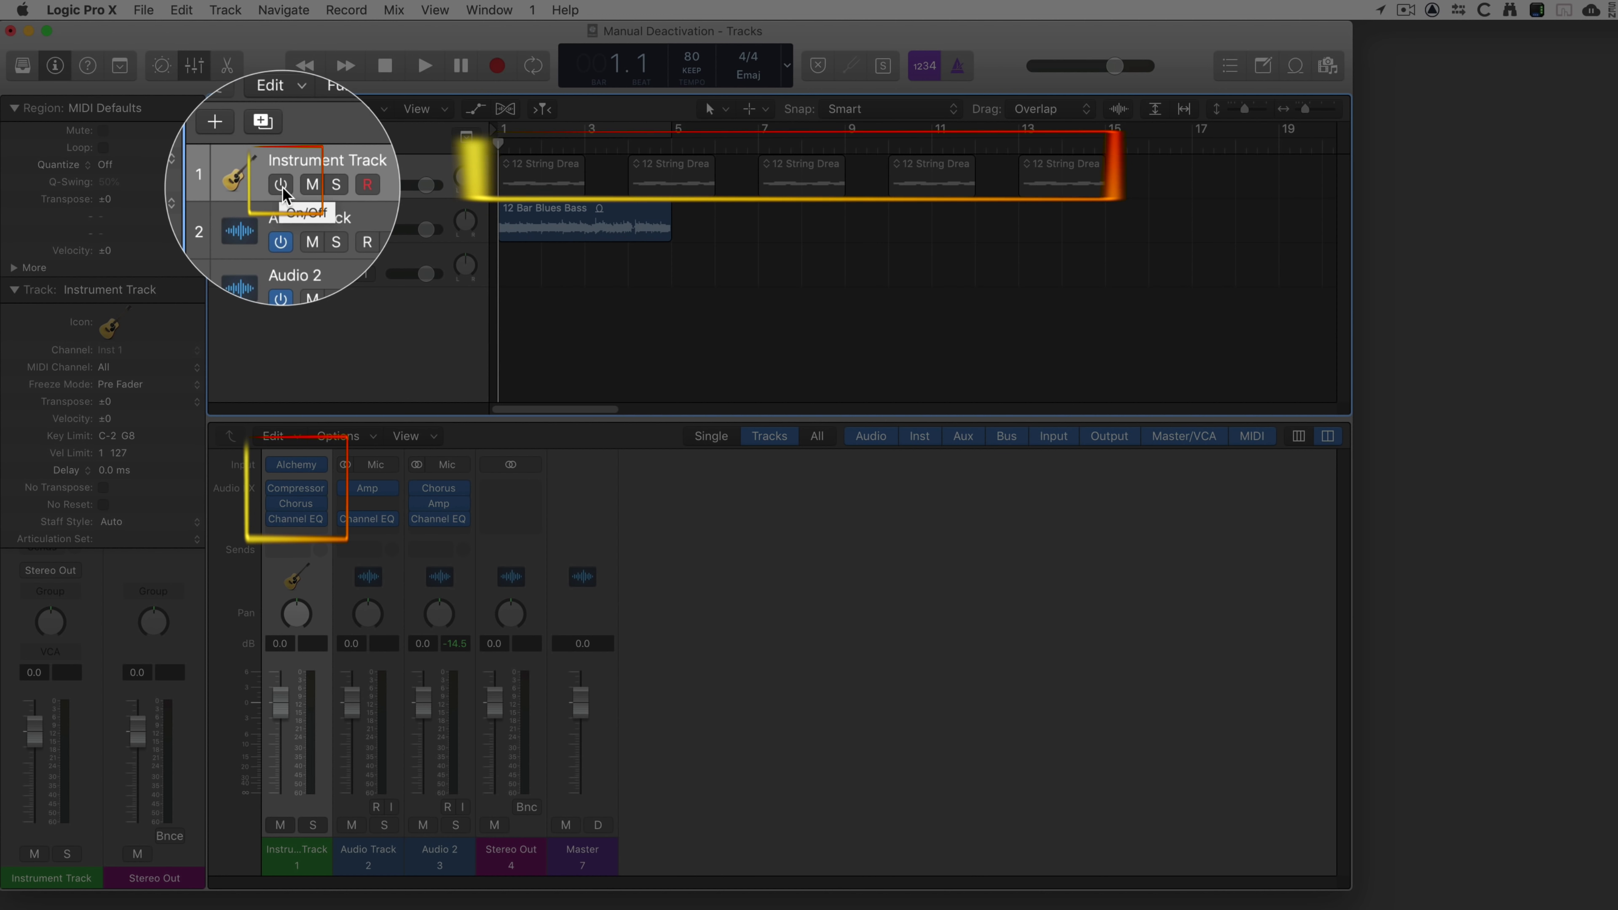
left_click(281, 185)
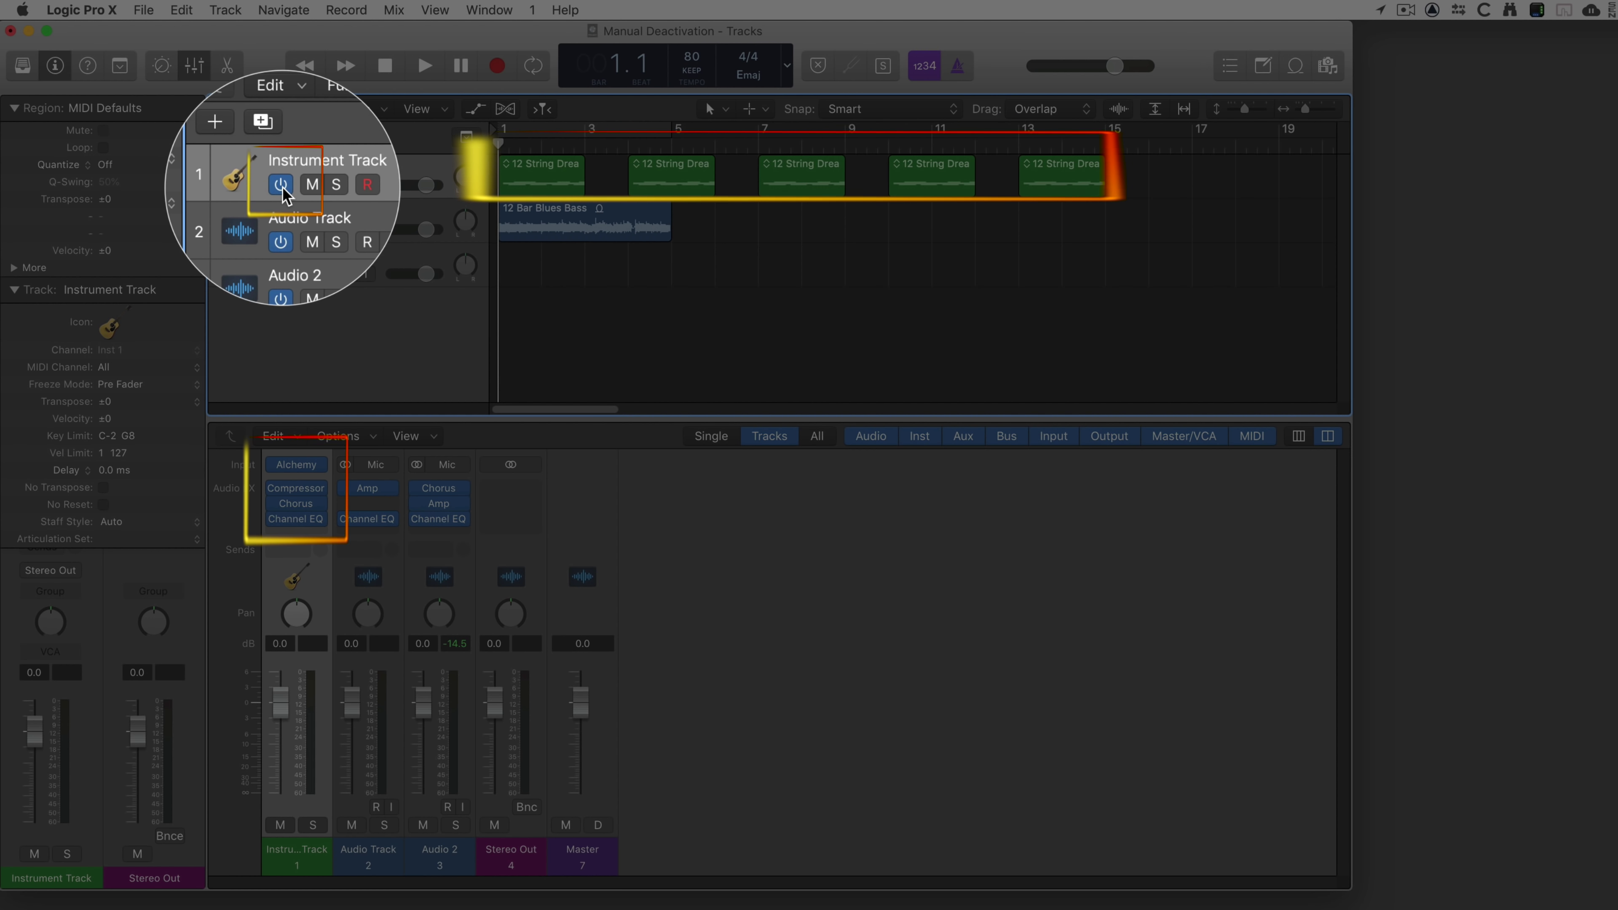
left_click(281, 186)
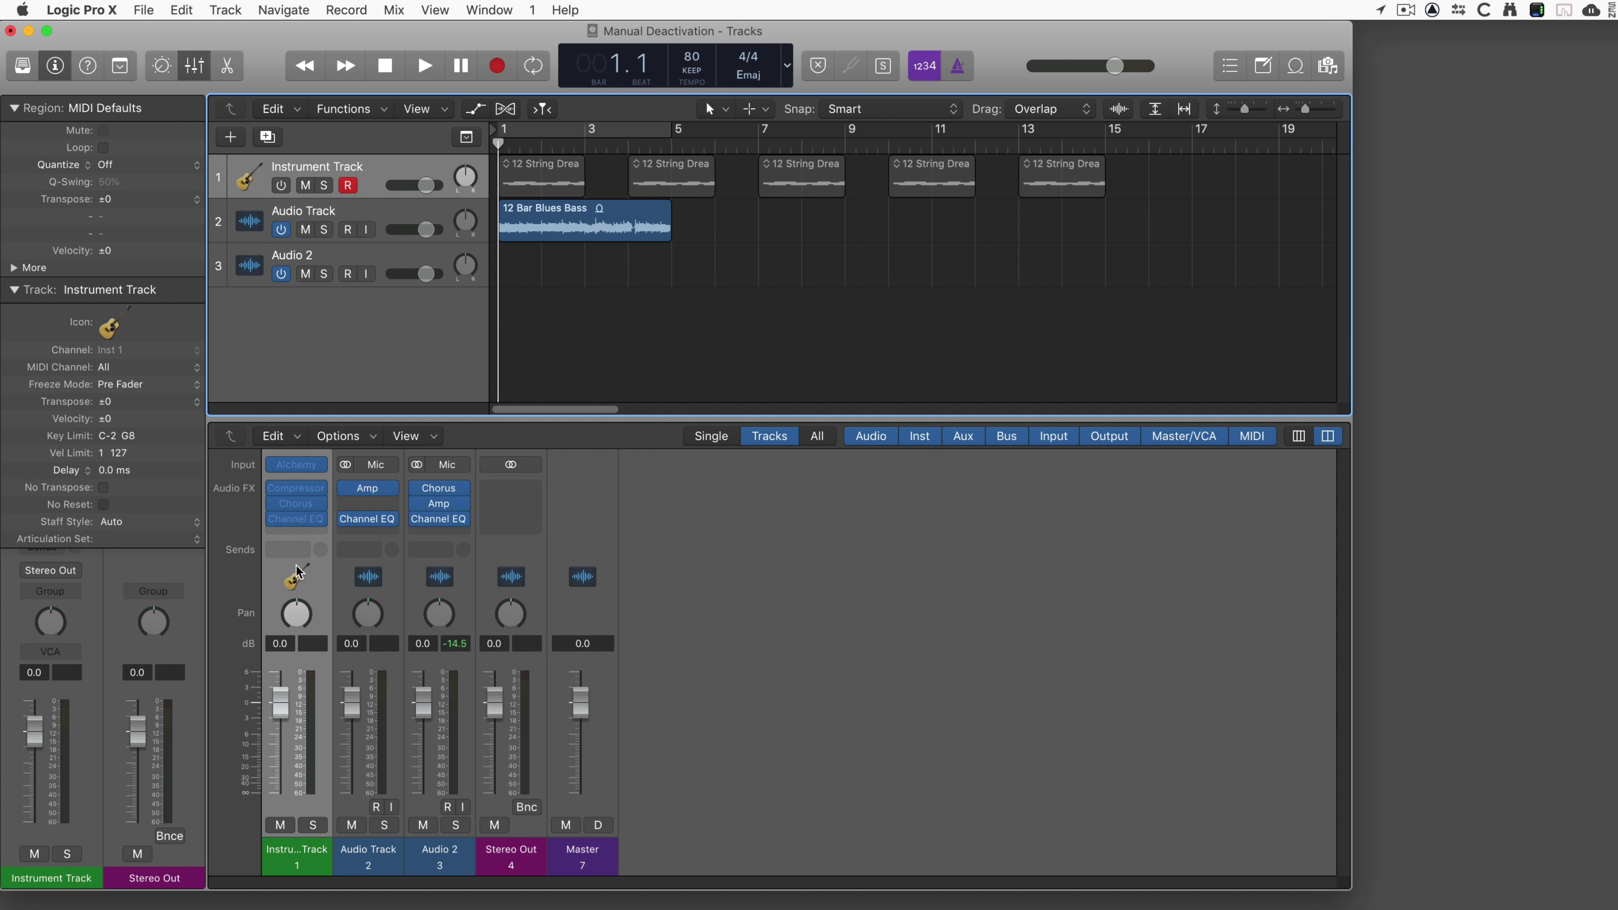
- Switch the Audio Track off with its plug-ins deactivated, and turn it back on
left_click(282, 229)
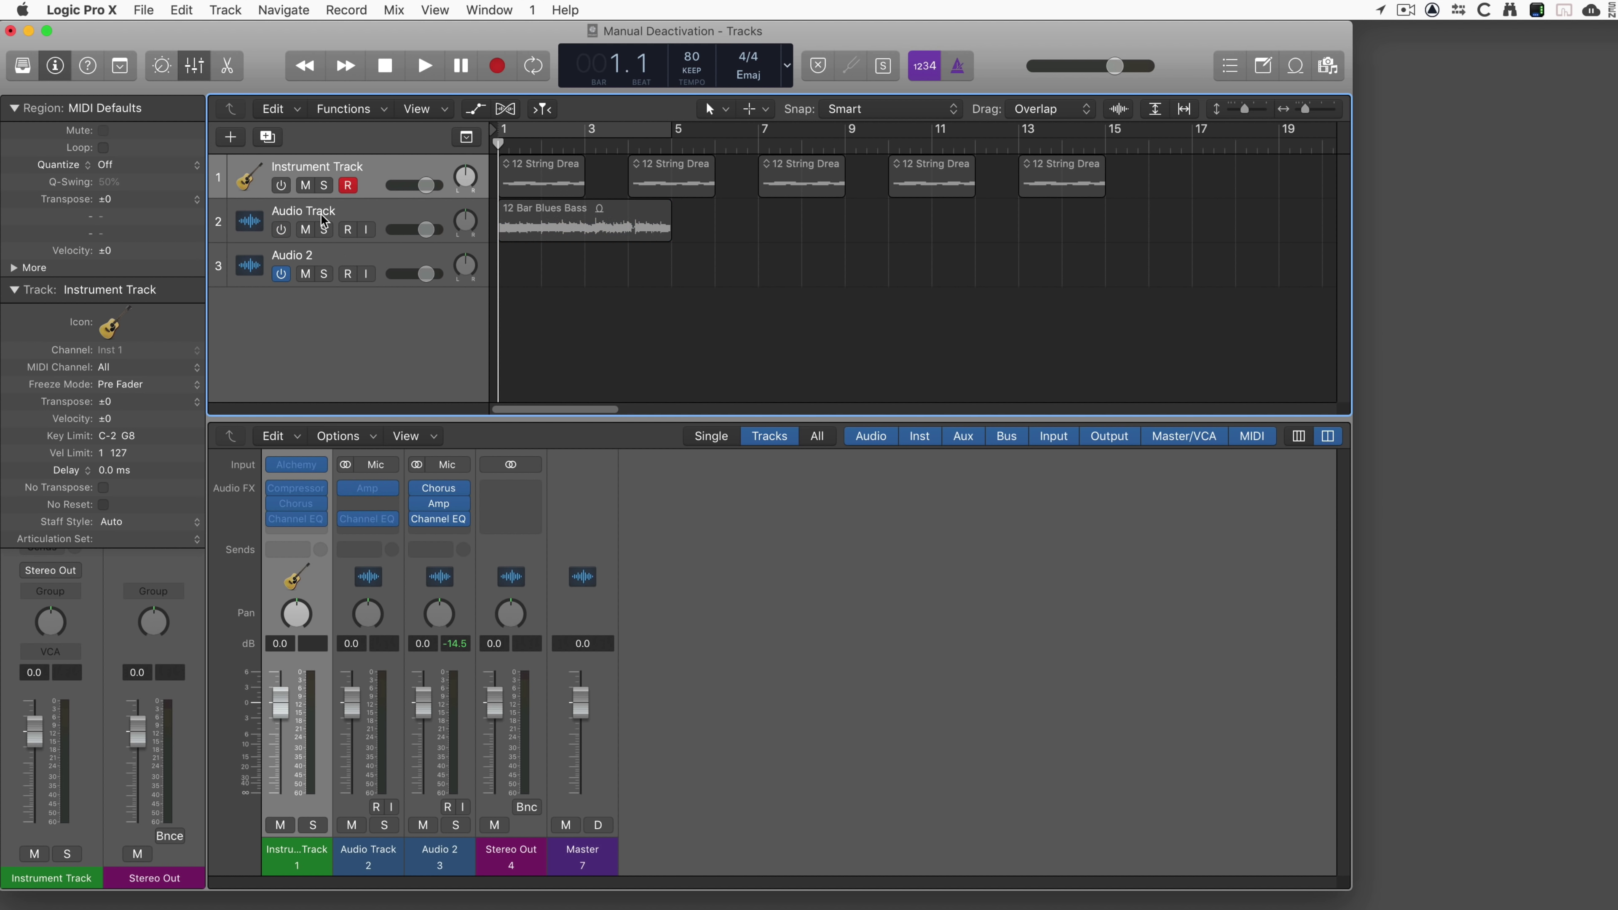
left_click(346, 212)
left_click(365, 168)
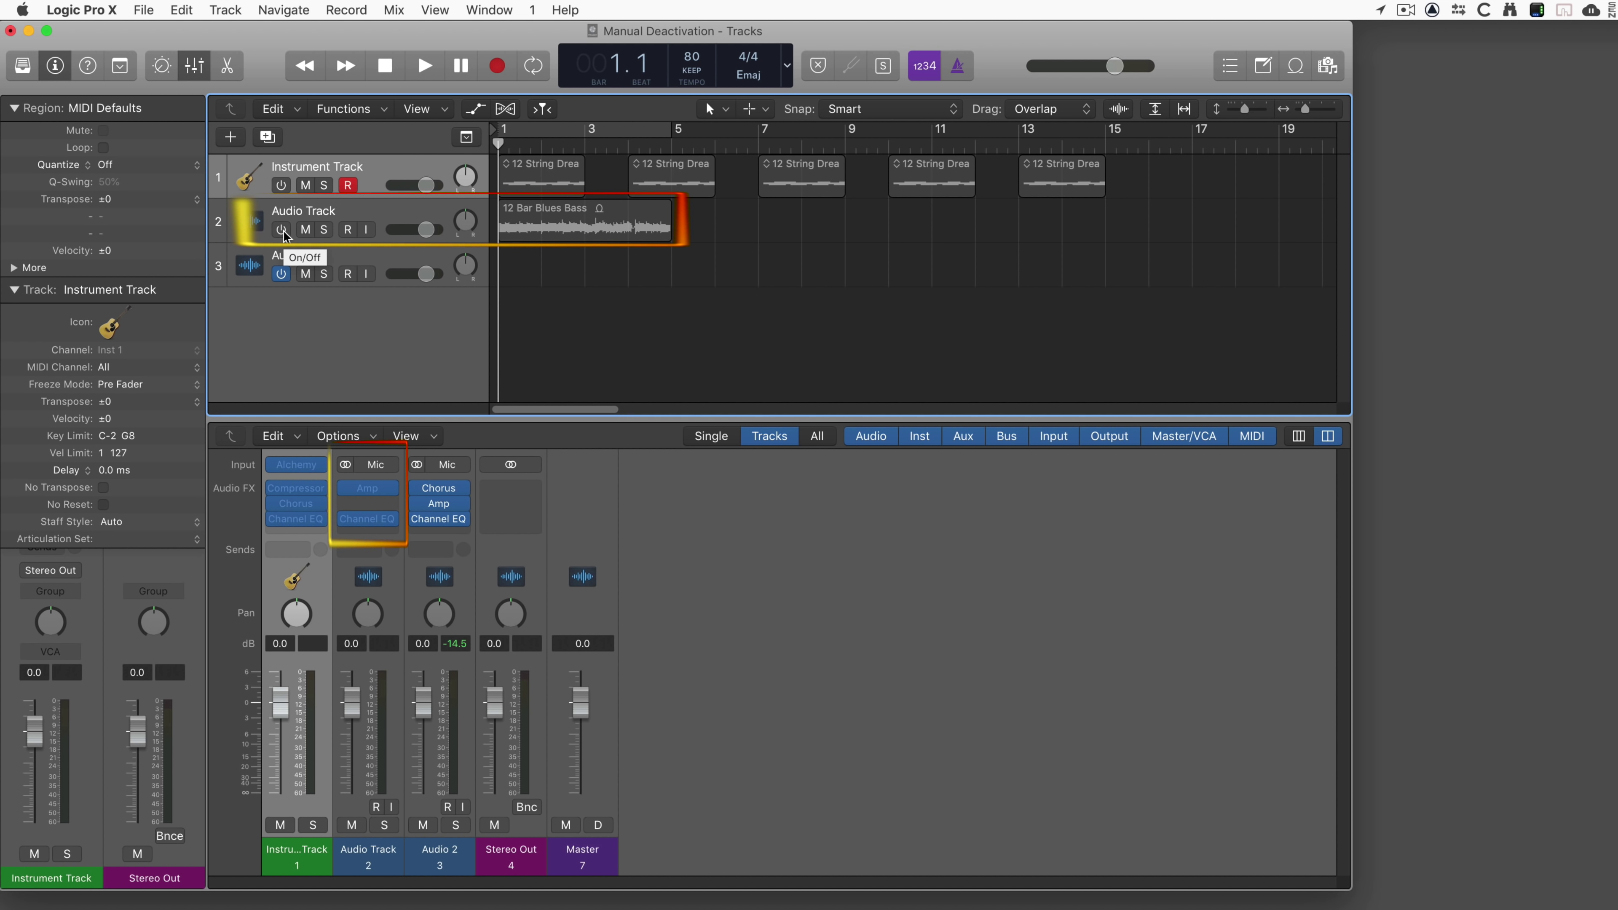
left_click(284, 234)
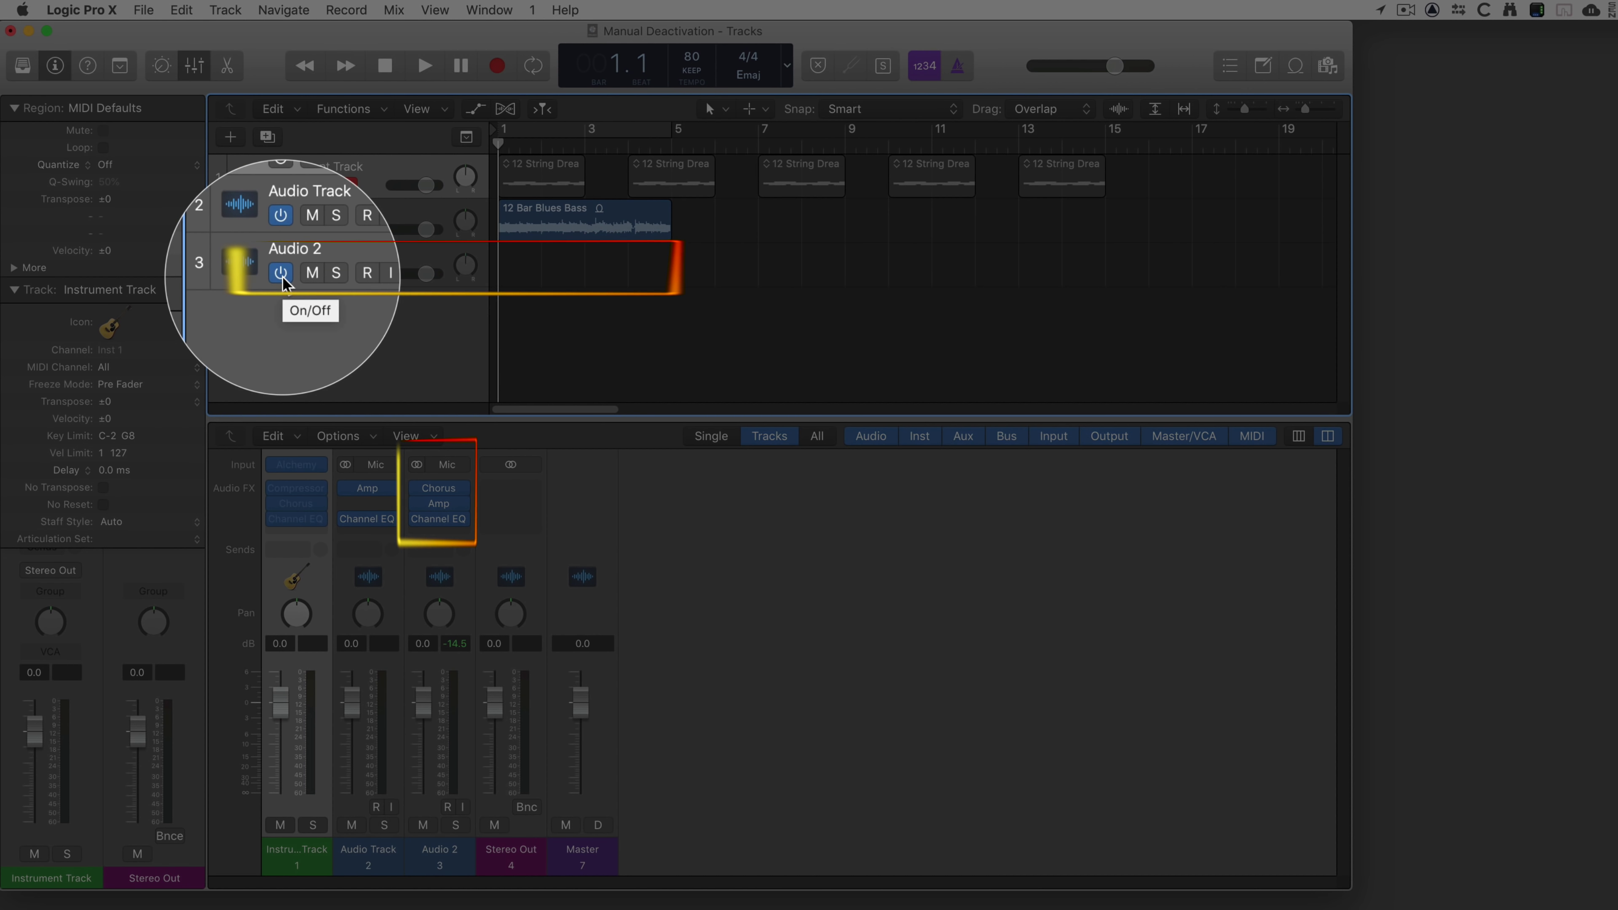
- Toggle the empty Audio 2 track off and on, before and after selecting it to load its plug-ins
left_click(281, 274)
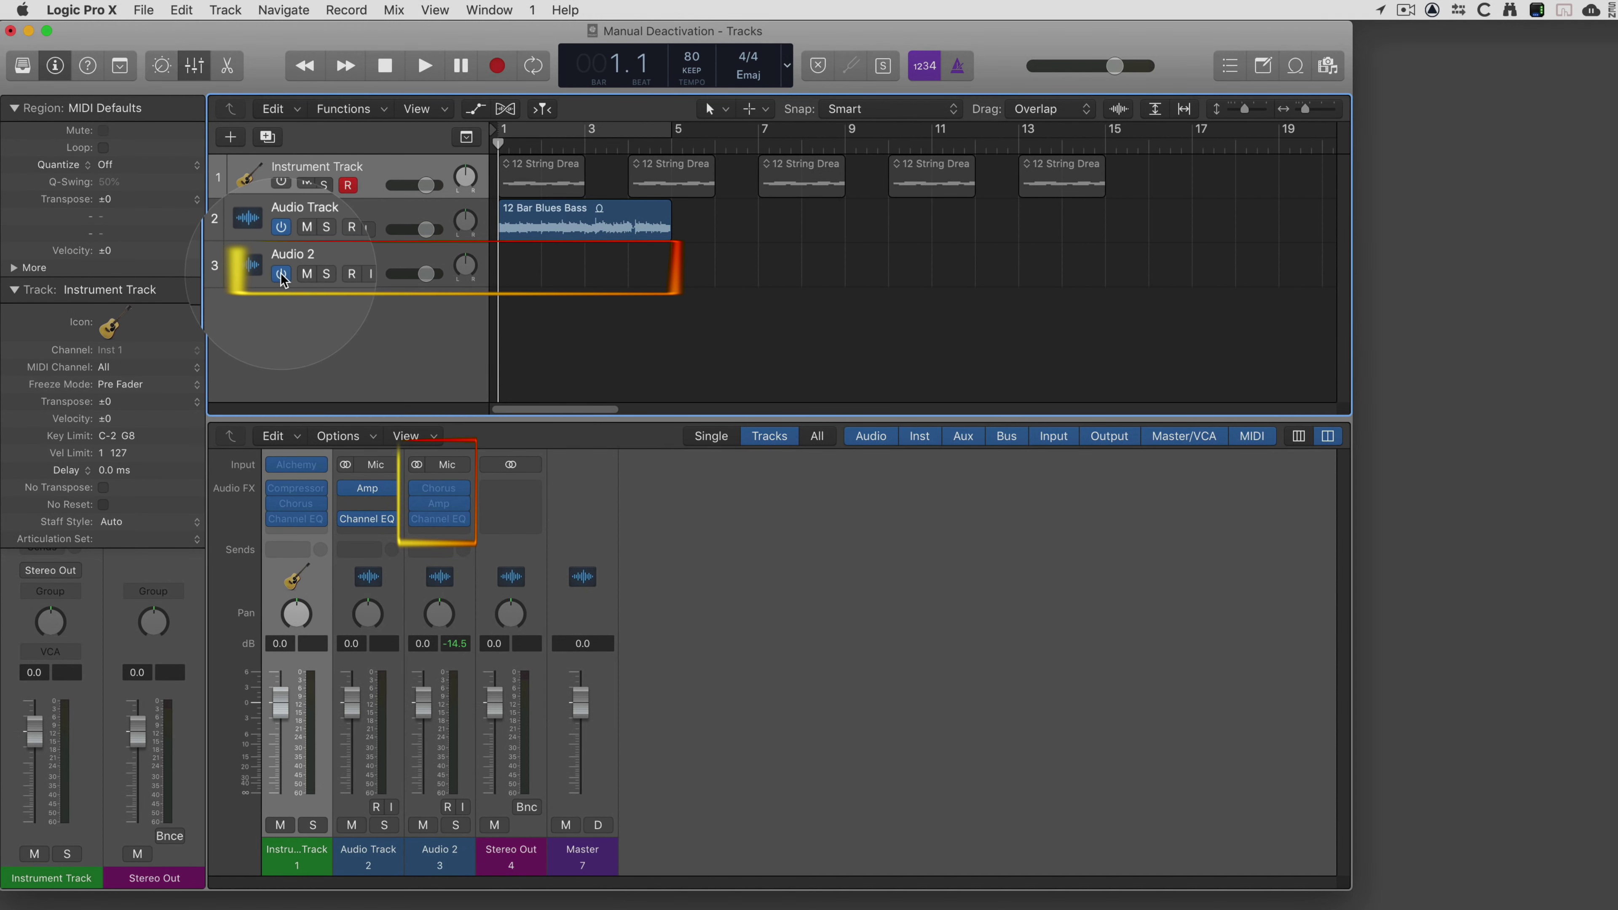
left_click(281, 273)
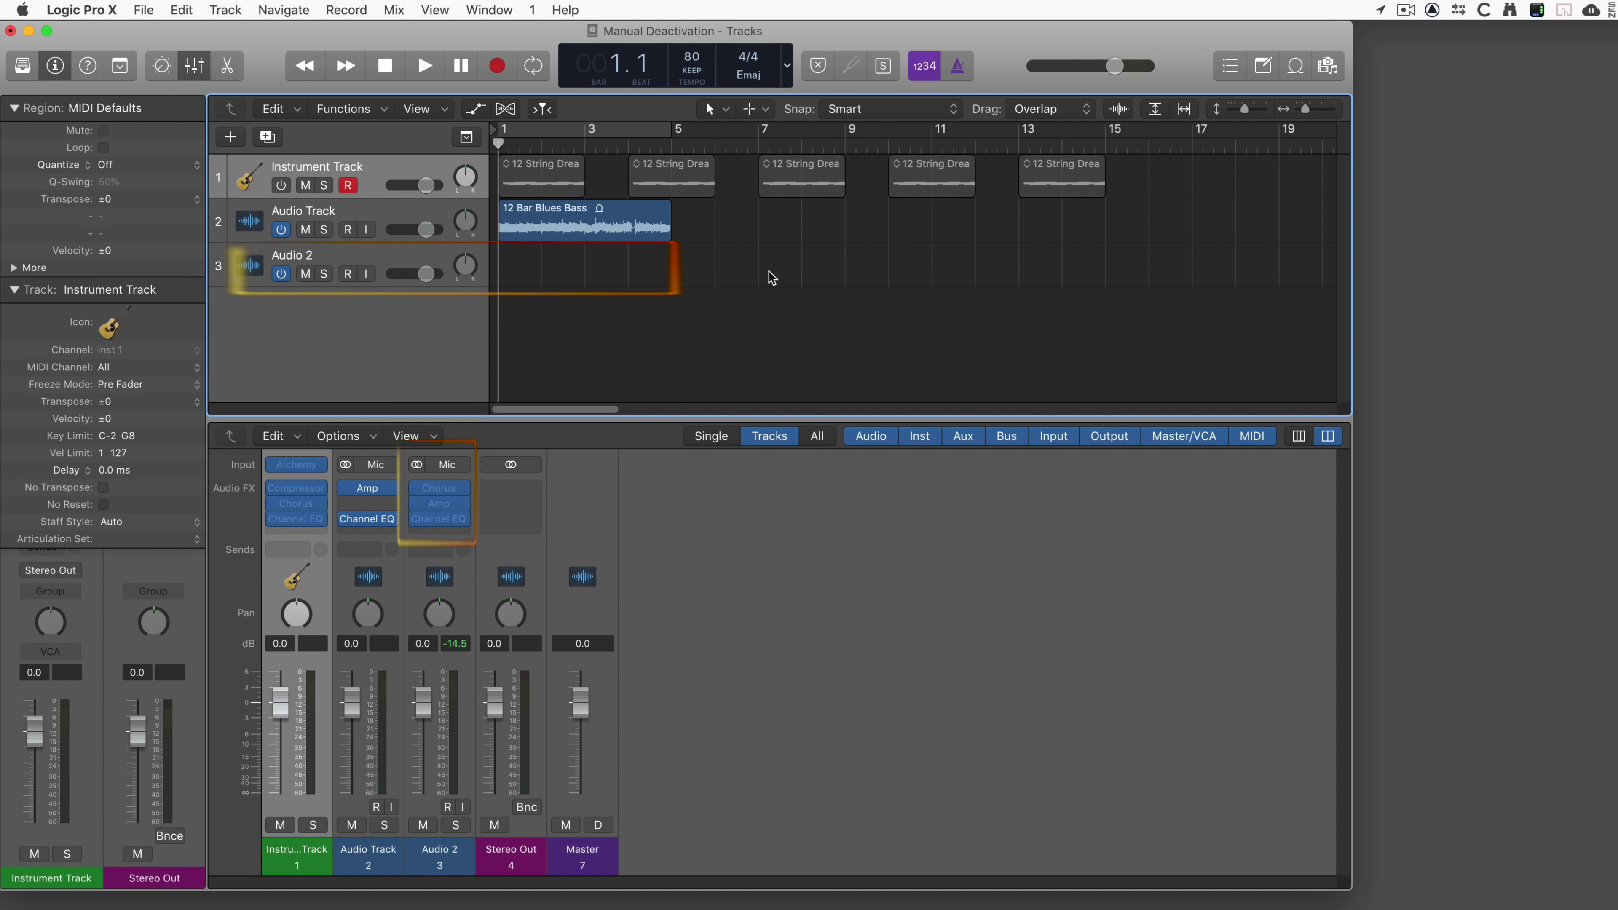
left_click(385, 260)
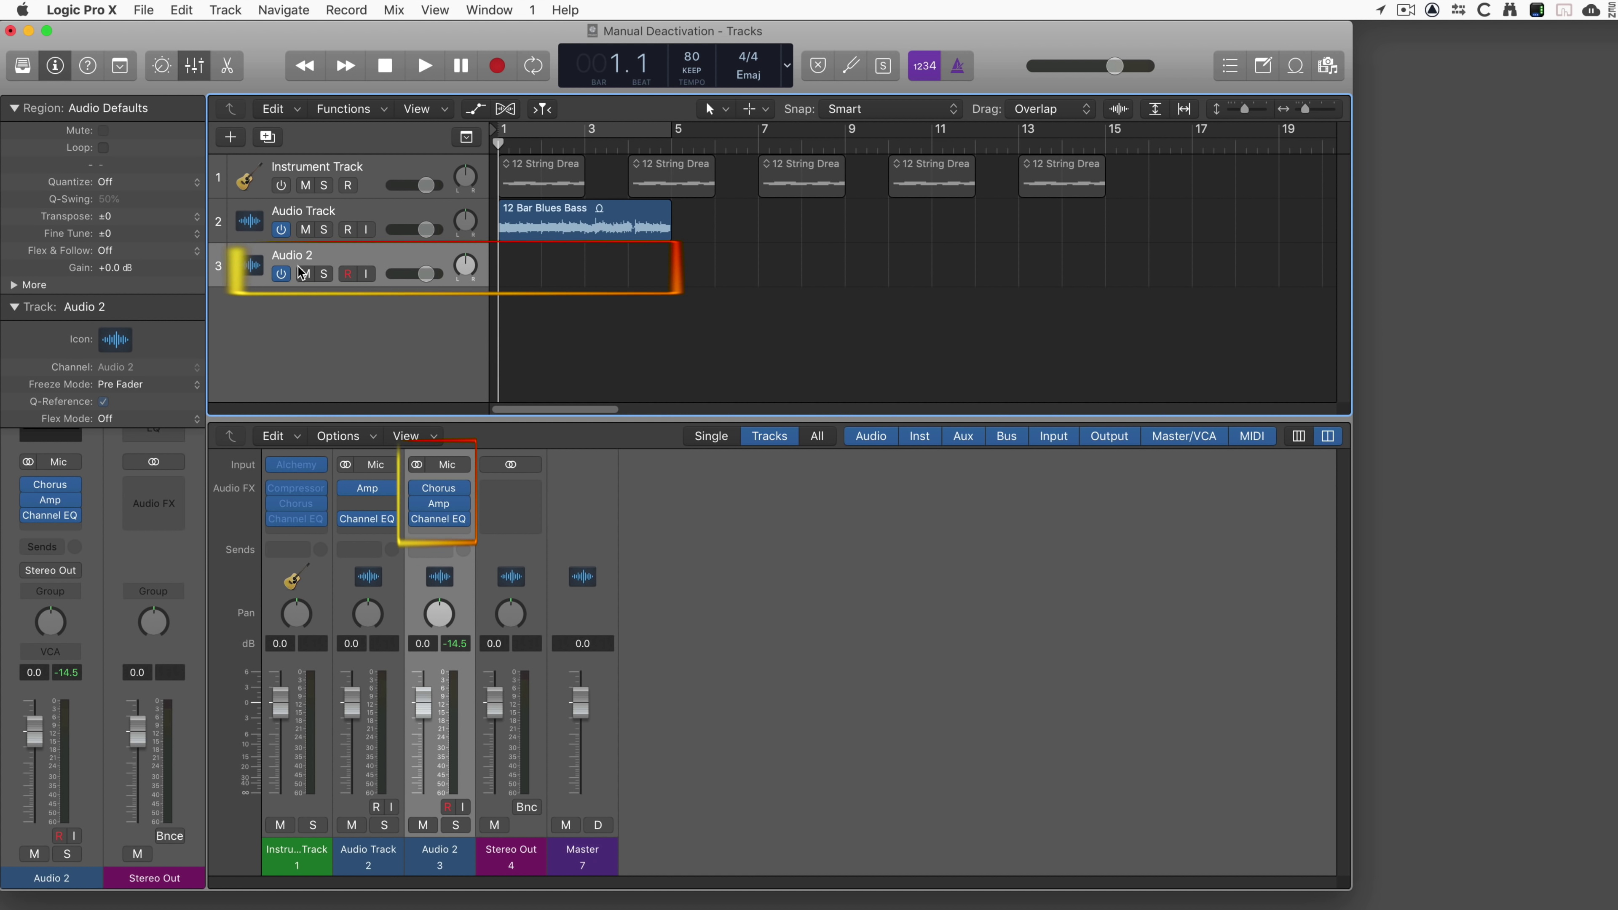
left_click(281, 273)
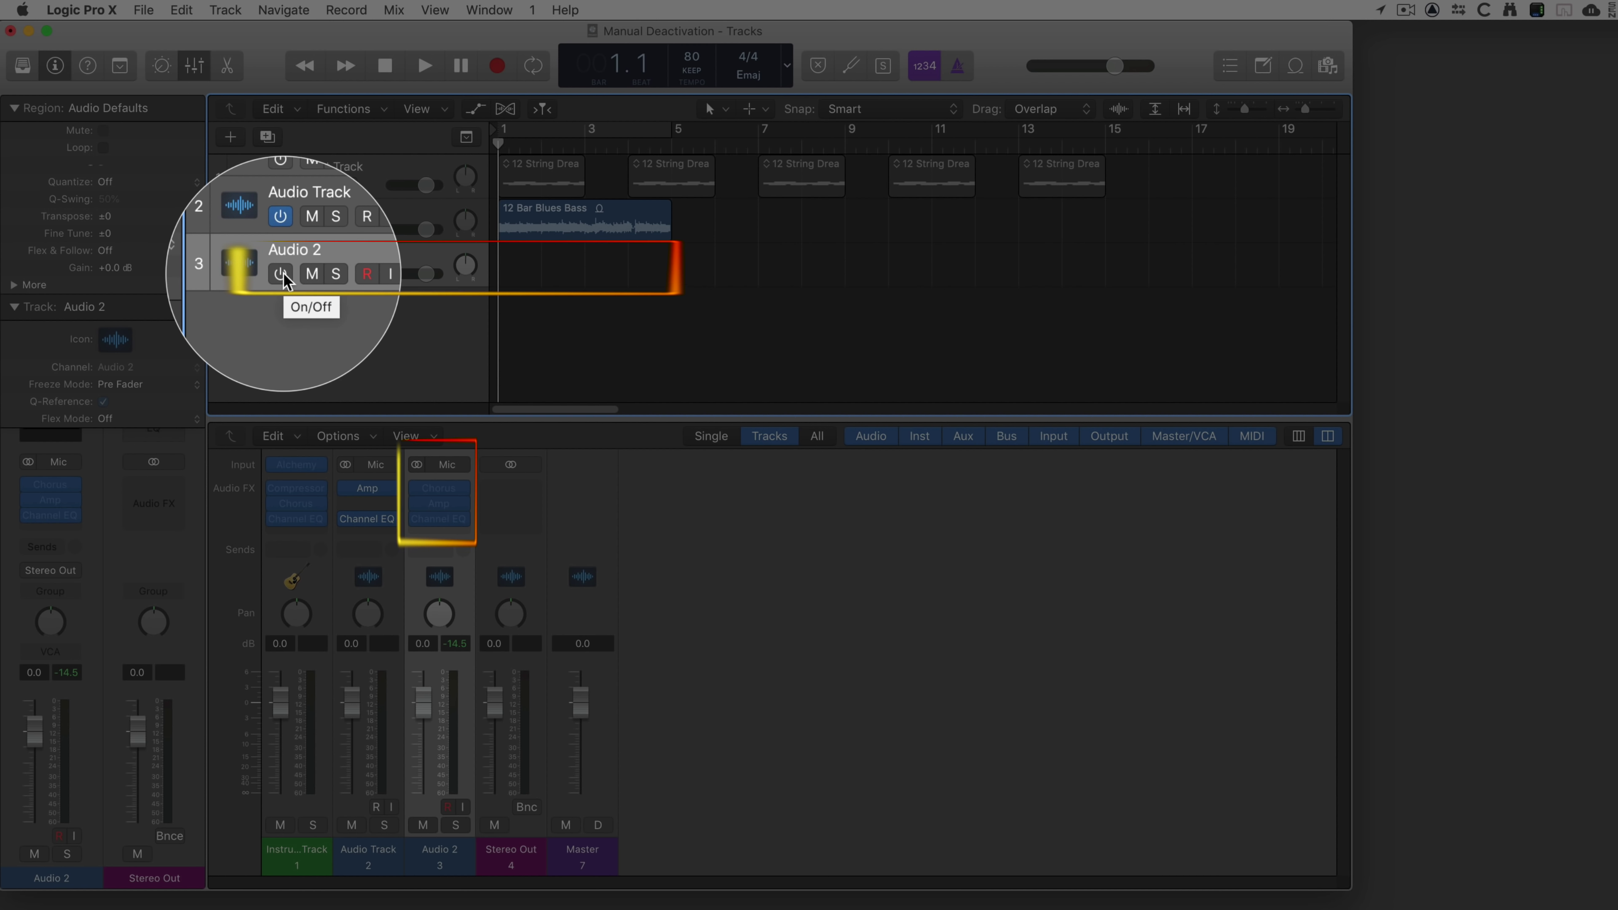
left_click(280, 273)
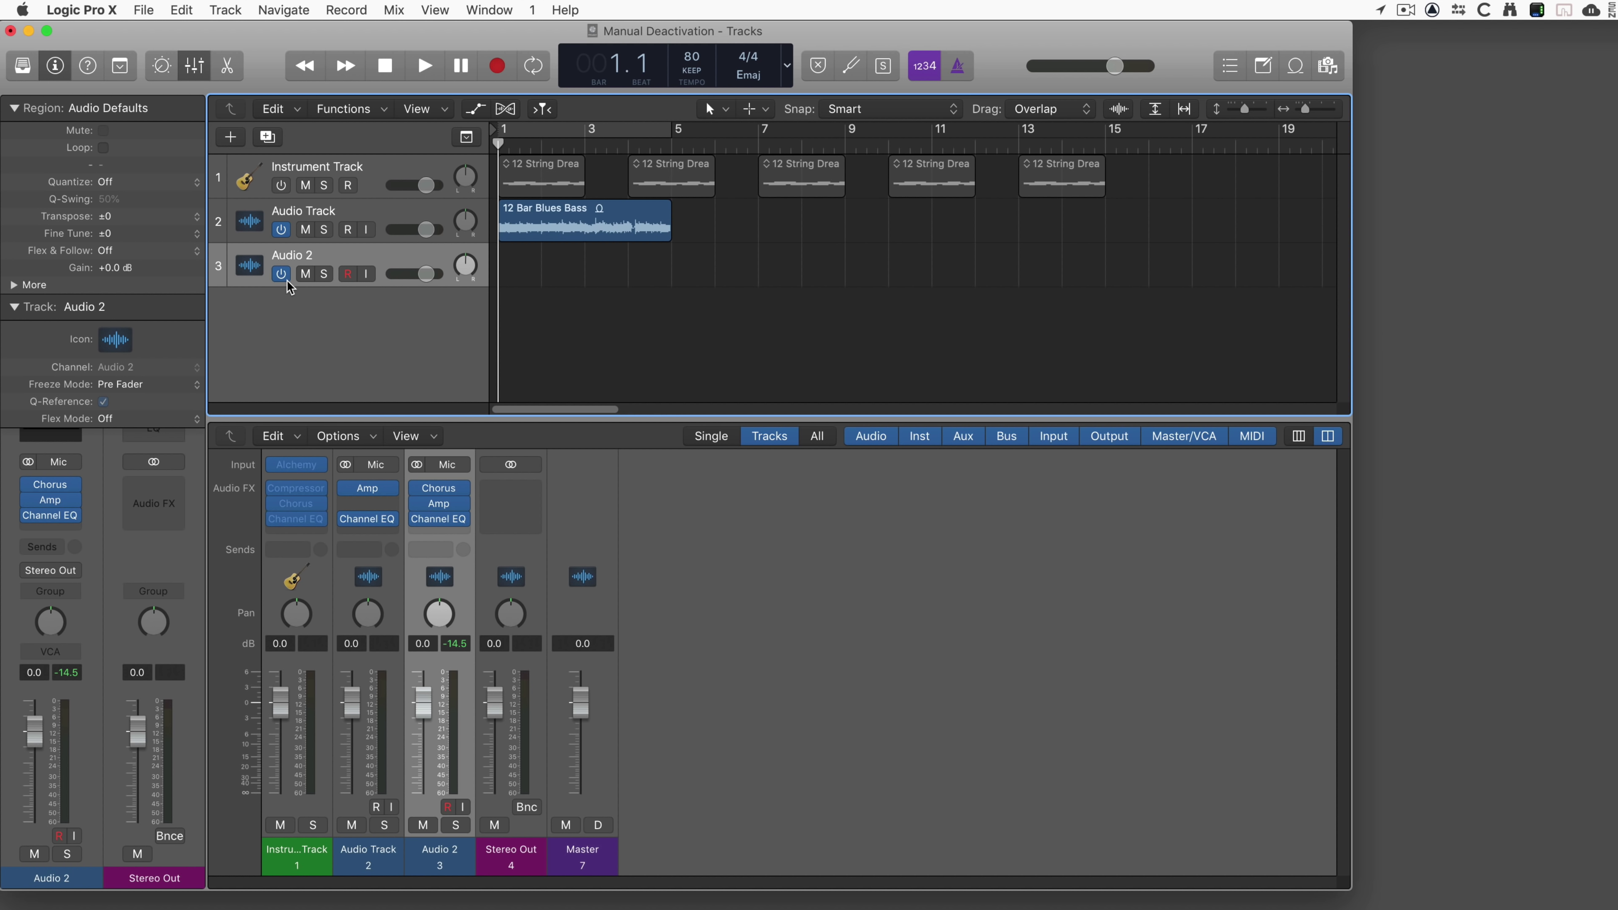
- Open the MIDI synchronization options in the project settings of the MIDI Sync project
mouse_move(456, 499)
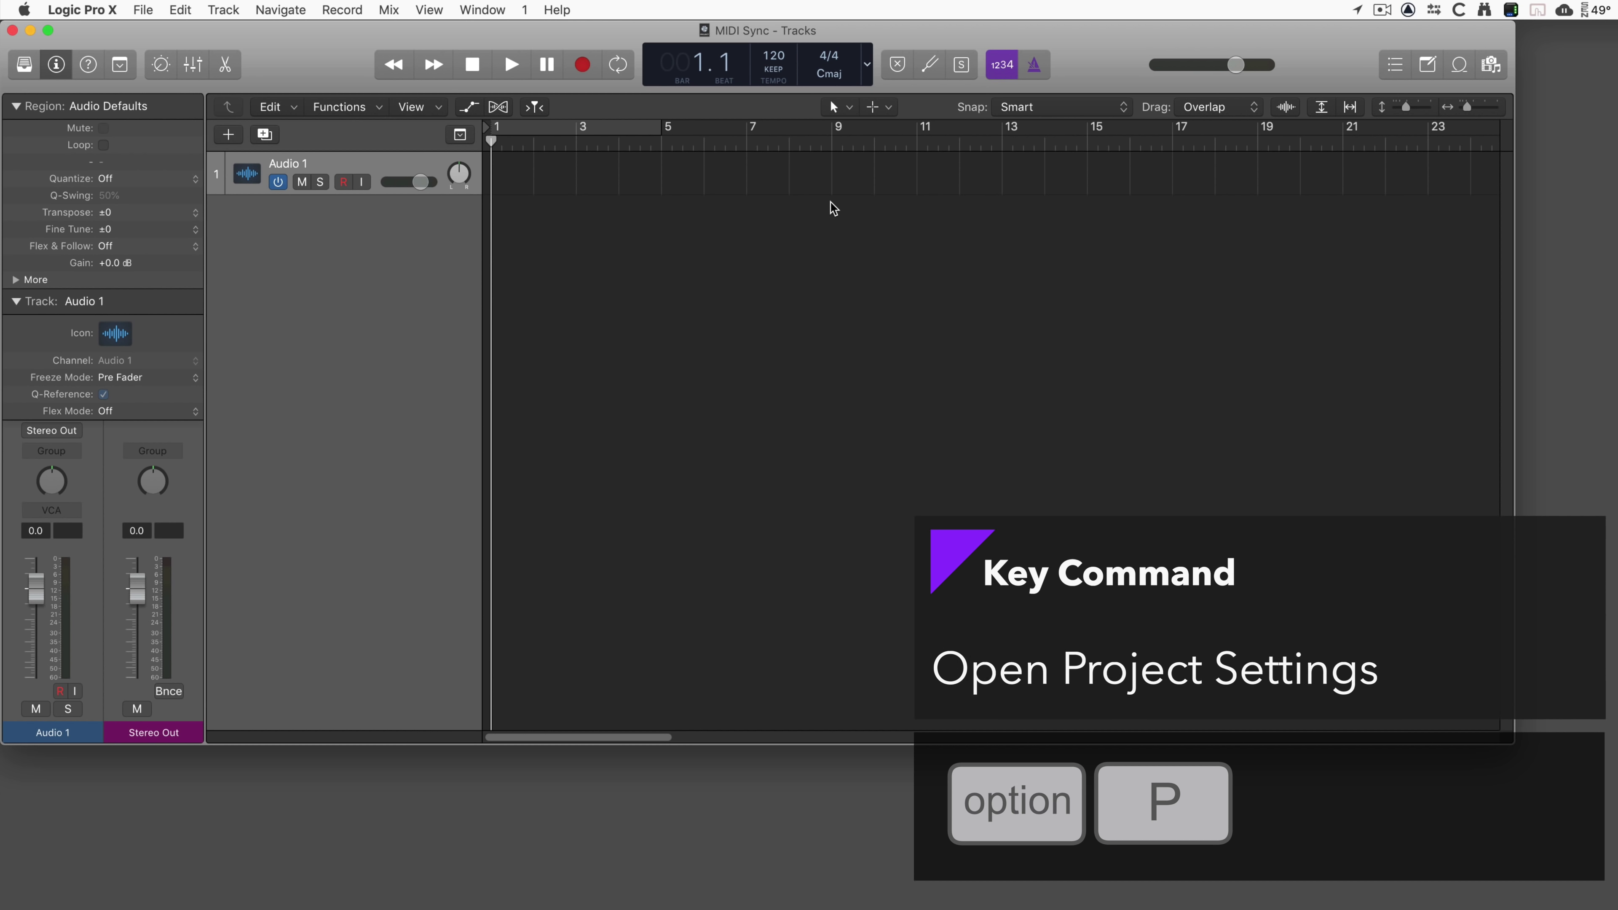
key("alt+p")
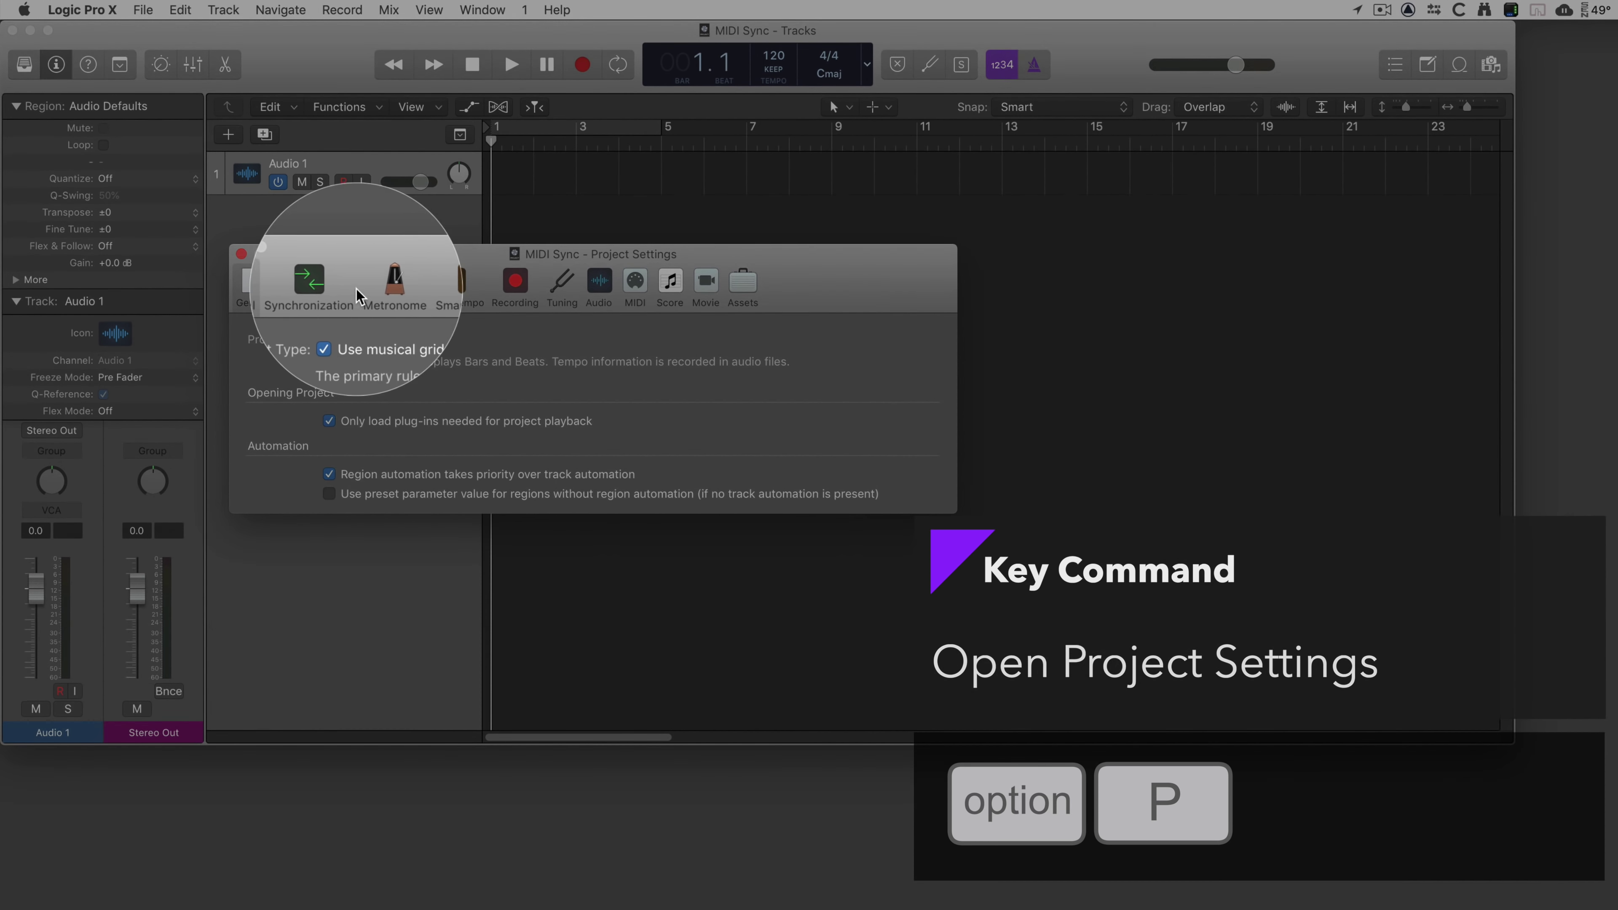
left_click(317, 282)
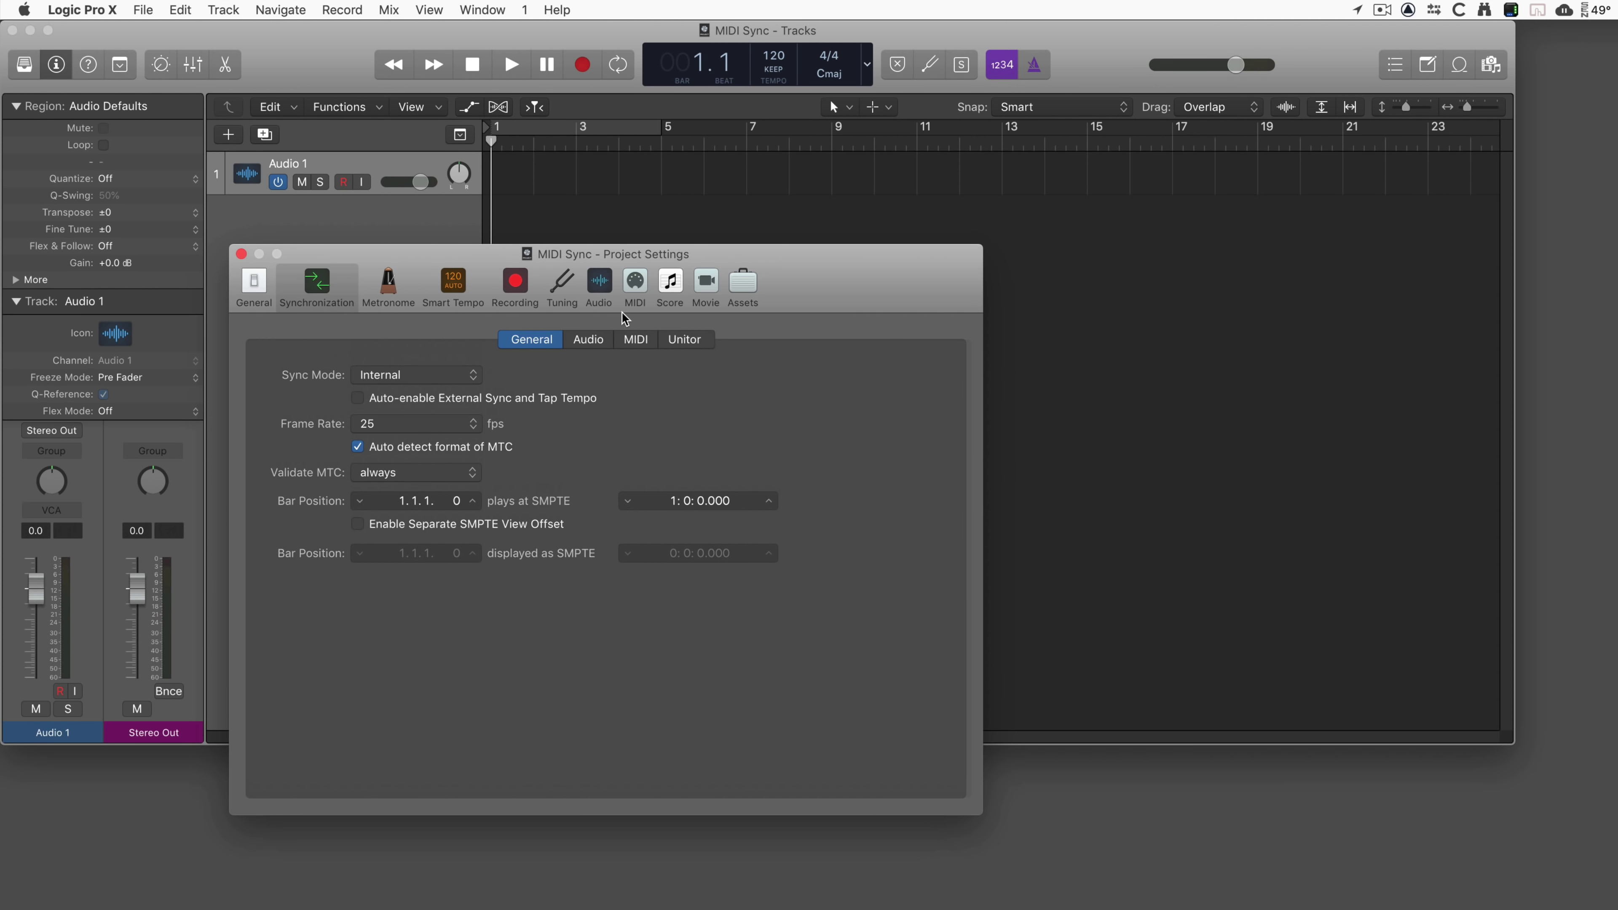
left_click(640, 341)
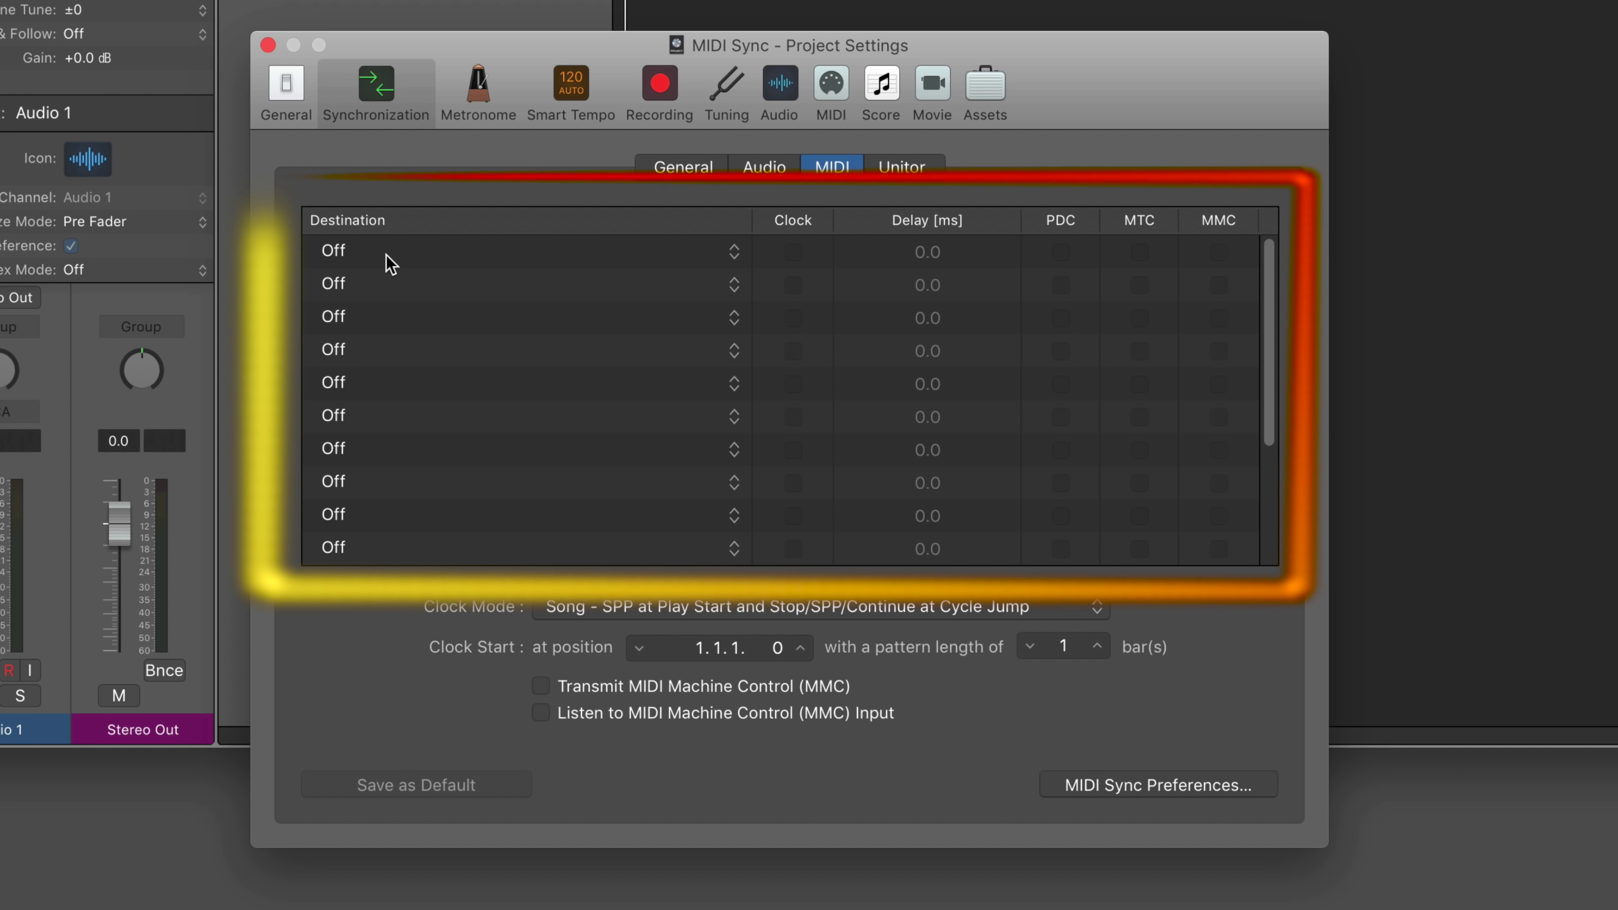
- Add IAC Driver Bus 1 as the first MIDI sync destination with Clock, PDC, MTC and MMC enabled and a delay of 0.1 ms
left_click(366, 258)
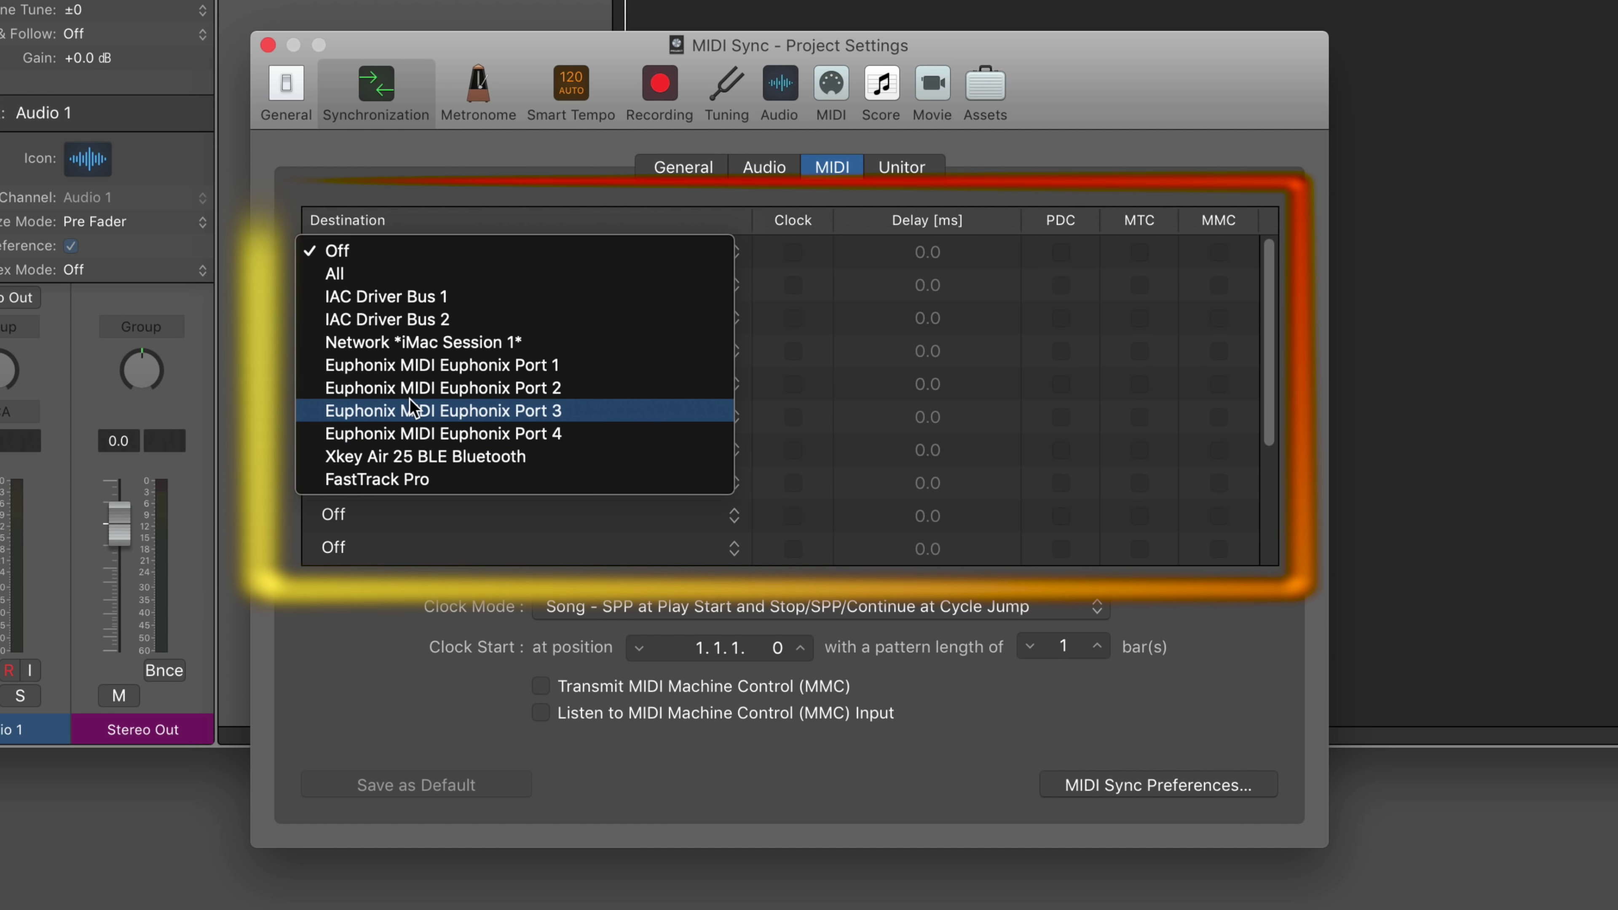
left_click(417, 296)
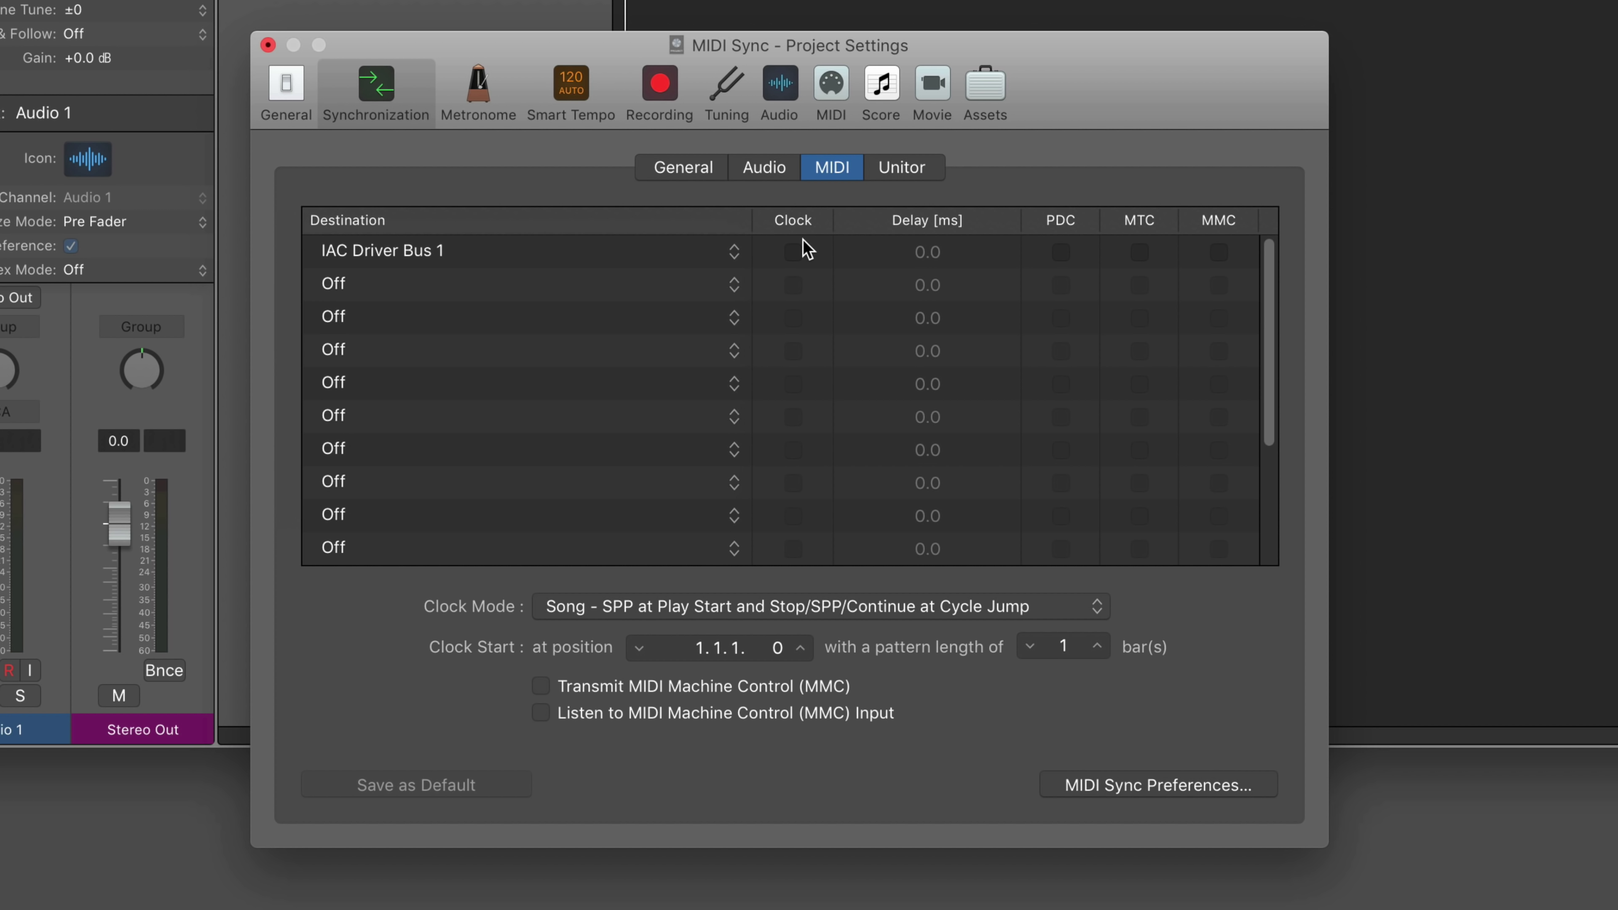
left_click(794, 251)
left_click(1139, 254)
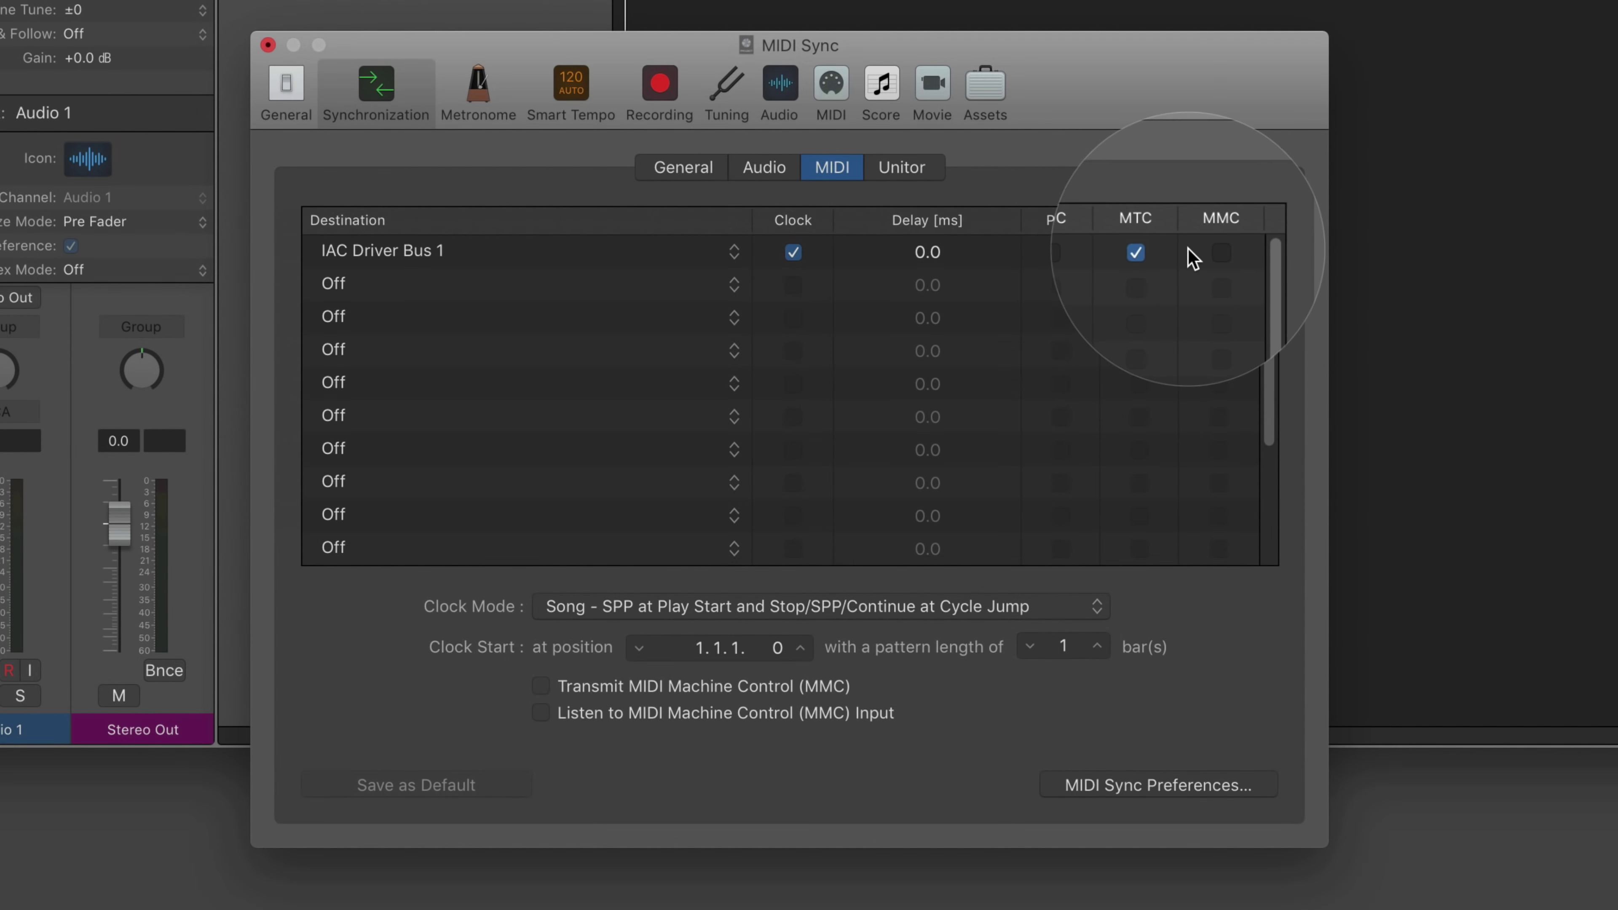
left_click(1219, 253)
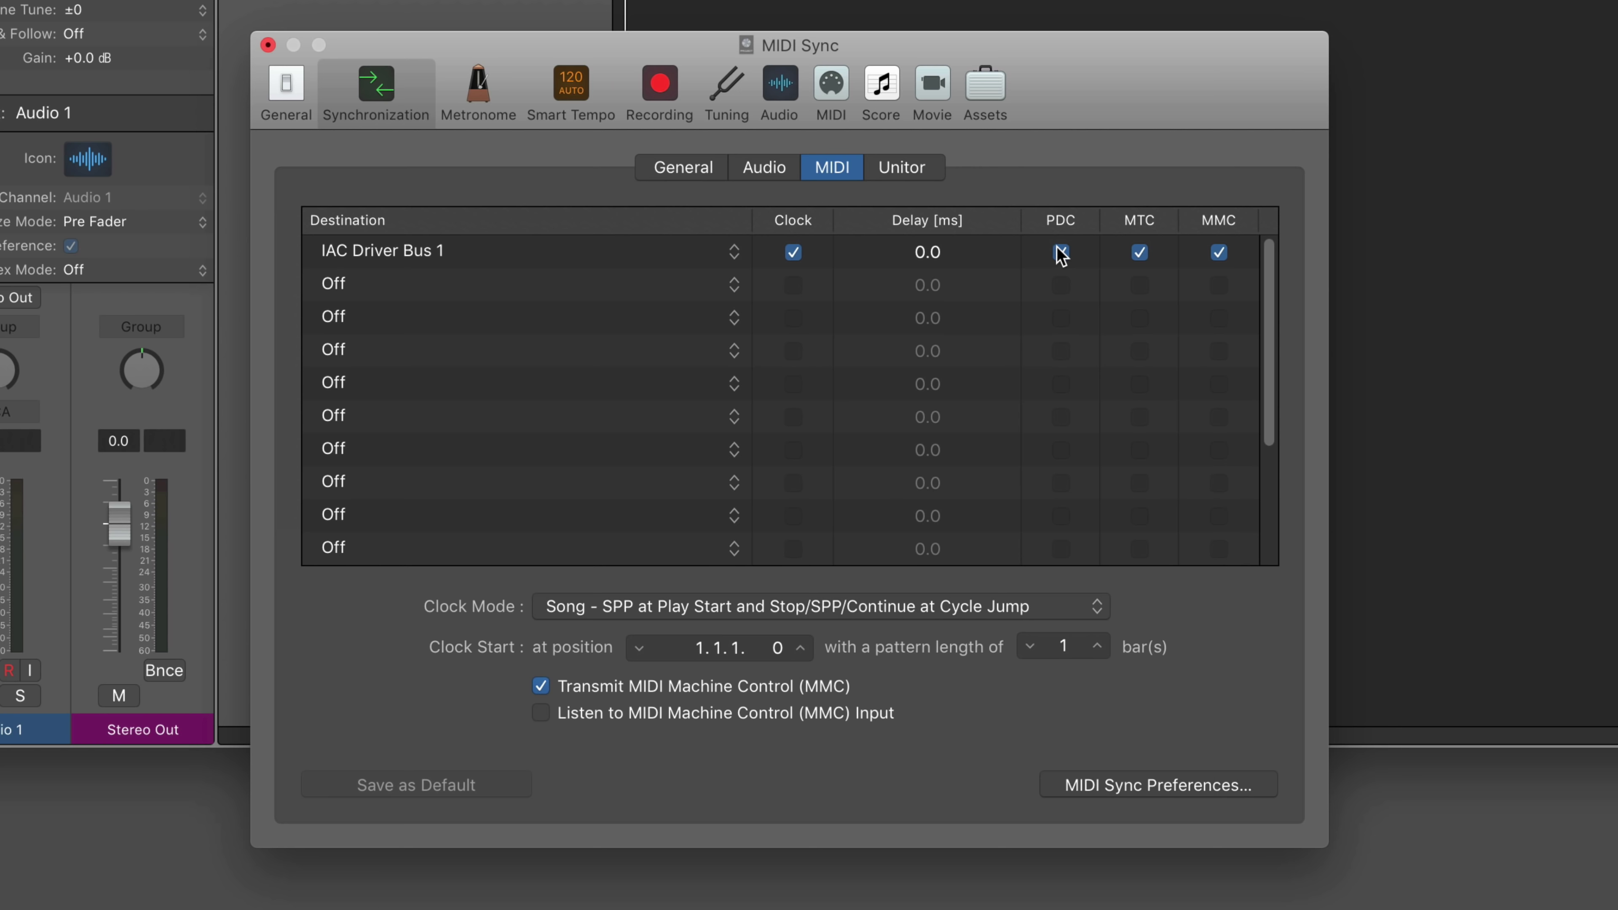
left_click(1061, 253)
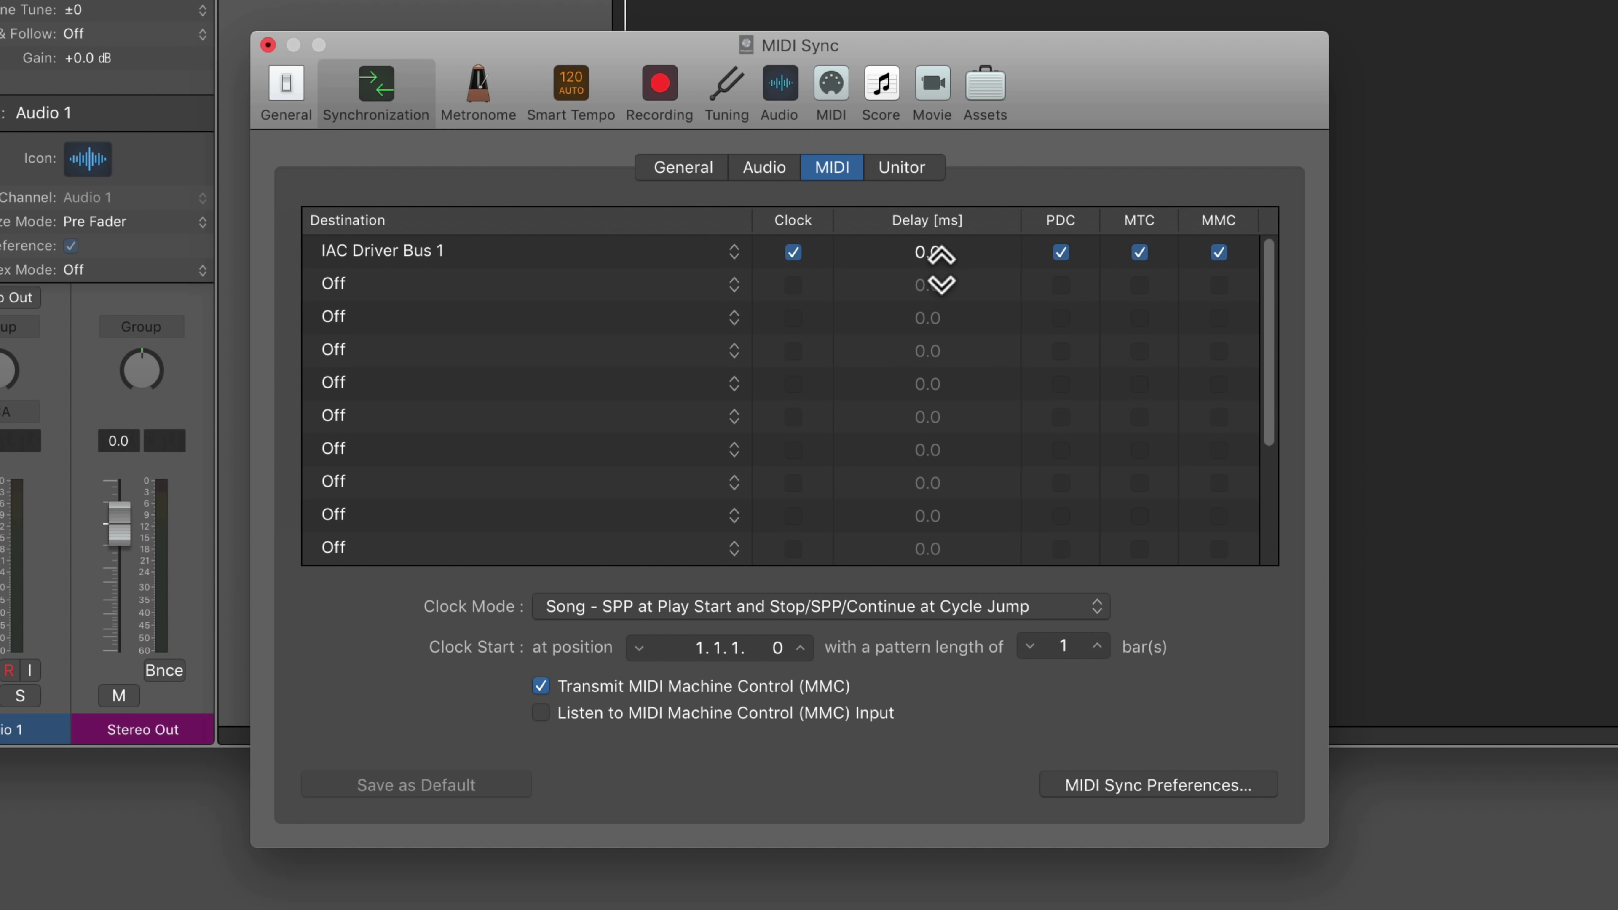
left_click_drag(932, 253, 928, 268)
- Add Xkey Air 25 BLE Bluetooth as the second sync destination with Clock and MTC enabled and a delay of 5.2 ms
left_click(378, 287)
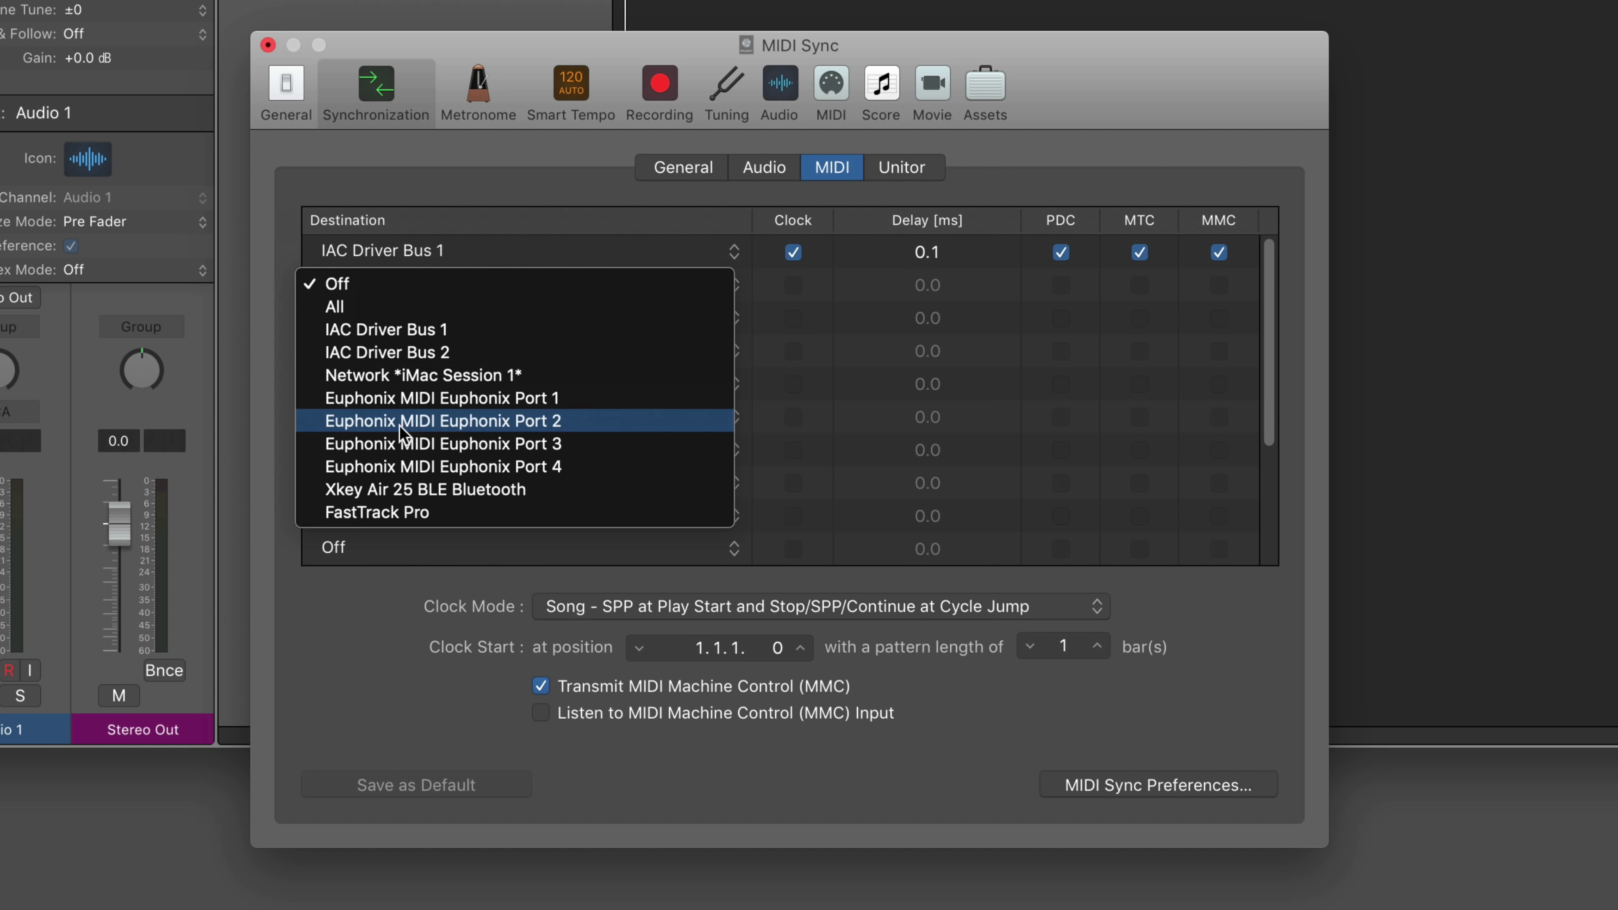
left_click(429, 496)
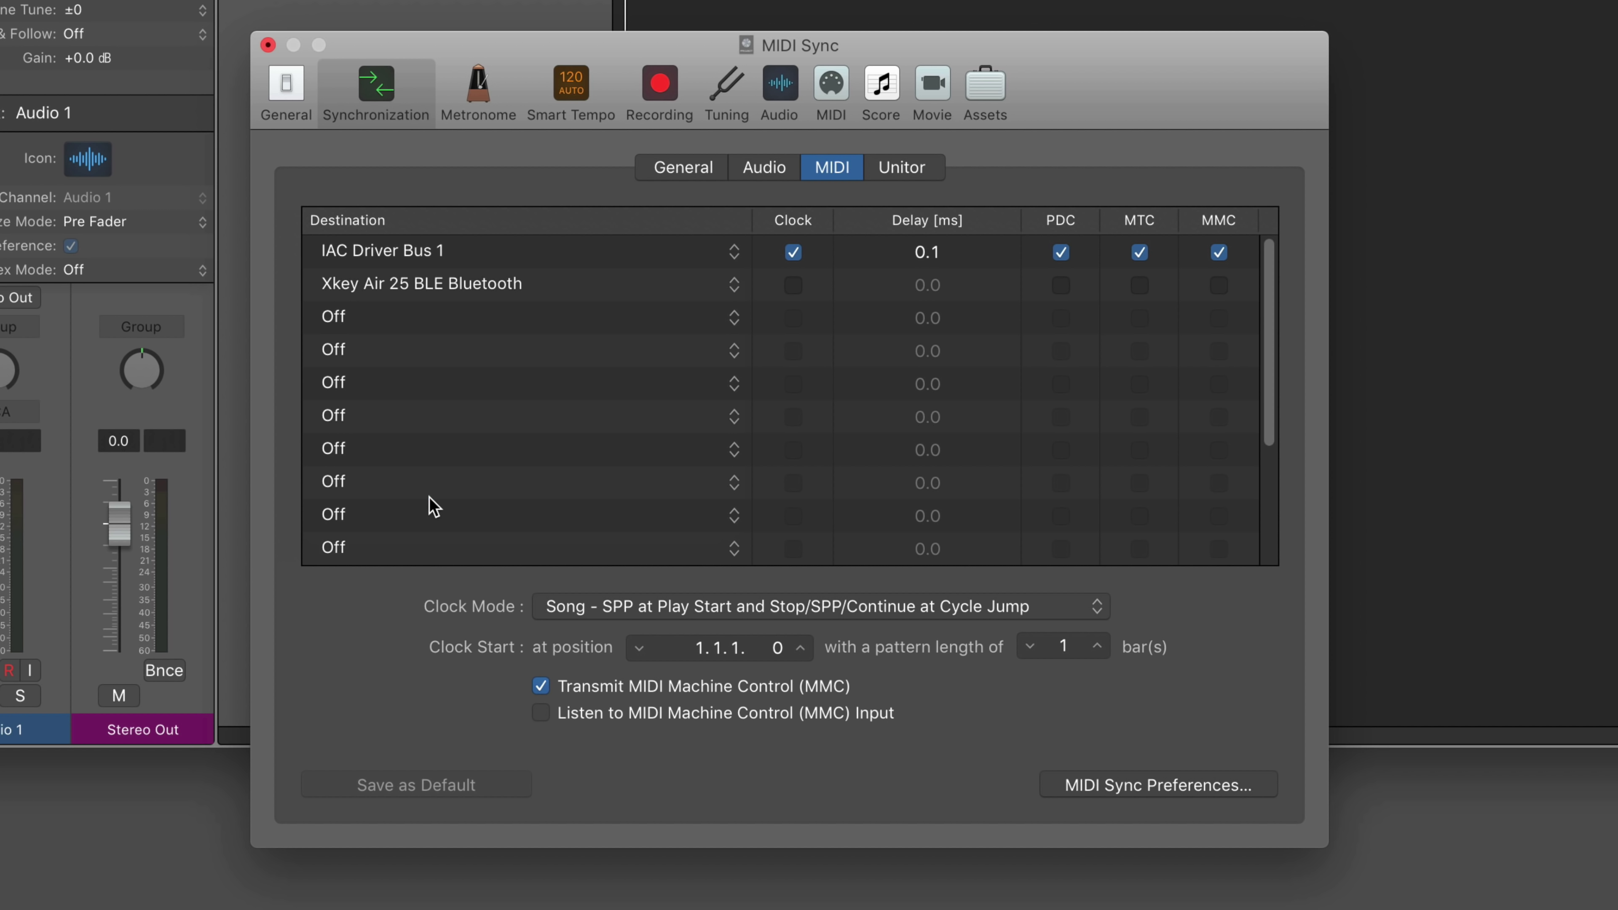
left_click(793, 285)
left_click(1140, 285)
left_click_drag(946, 315, 947, 293)
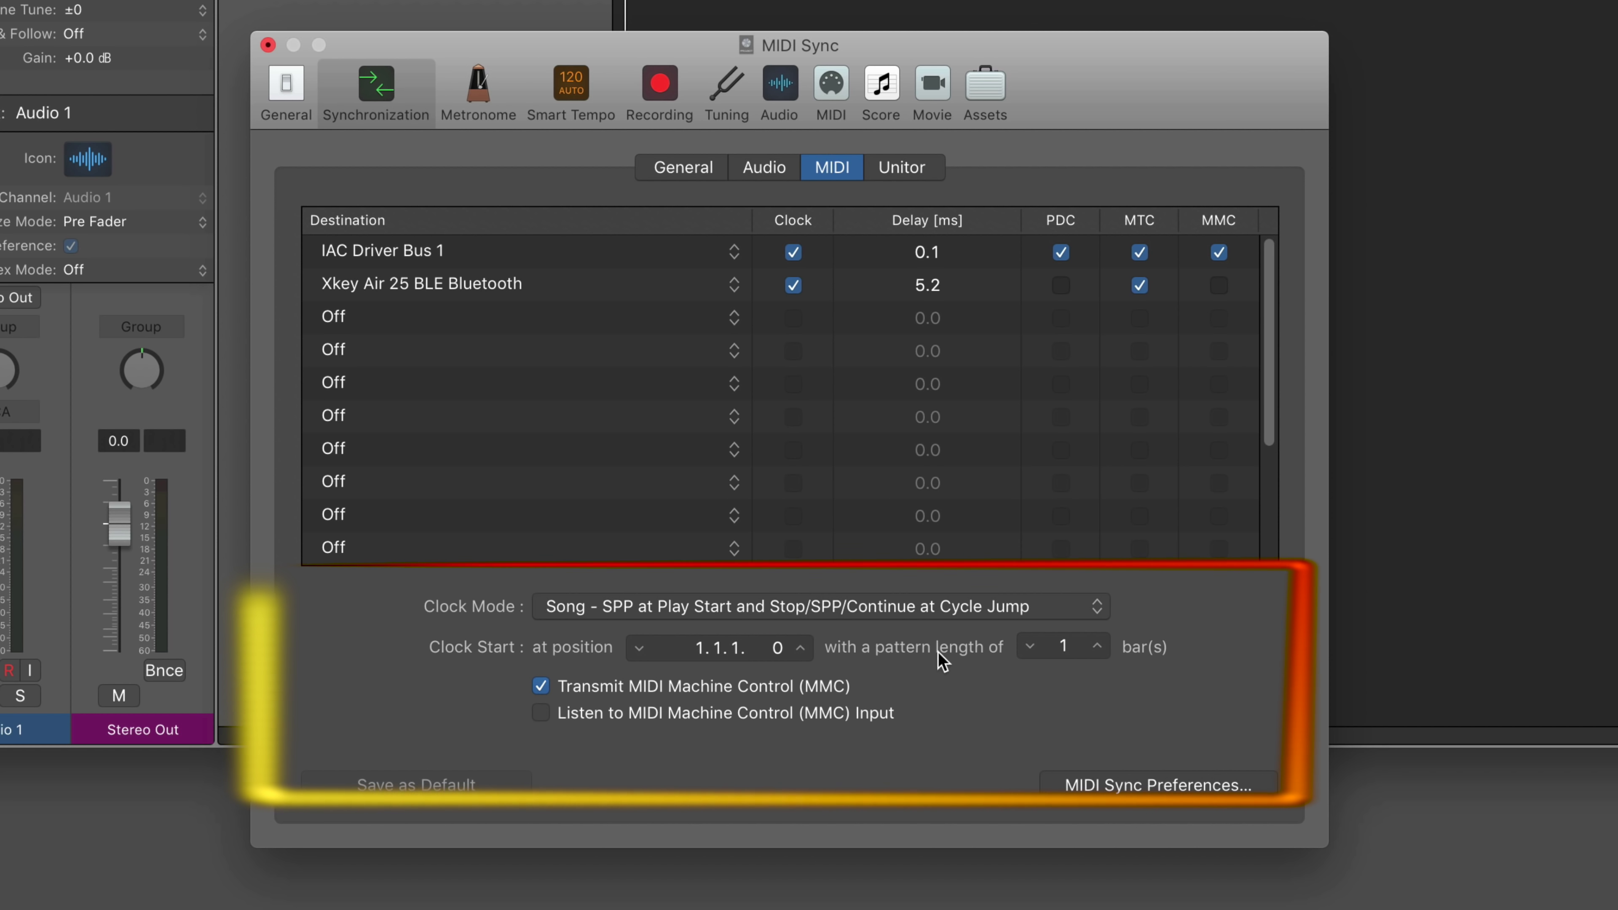
- Raise the clock start pattern length to 7 bars, return it to 1 bar, and view the Clock Mode options
left_click(1099, 648)
left_click(1098, 648)
left_click(1098, 648)
left_click(1099, 647)
left_click(1098, 648)
left_click(1098, 648)
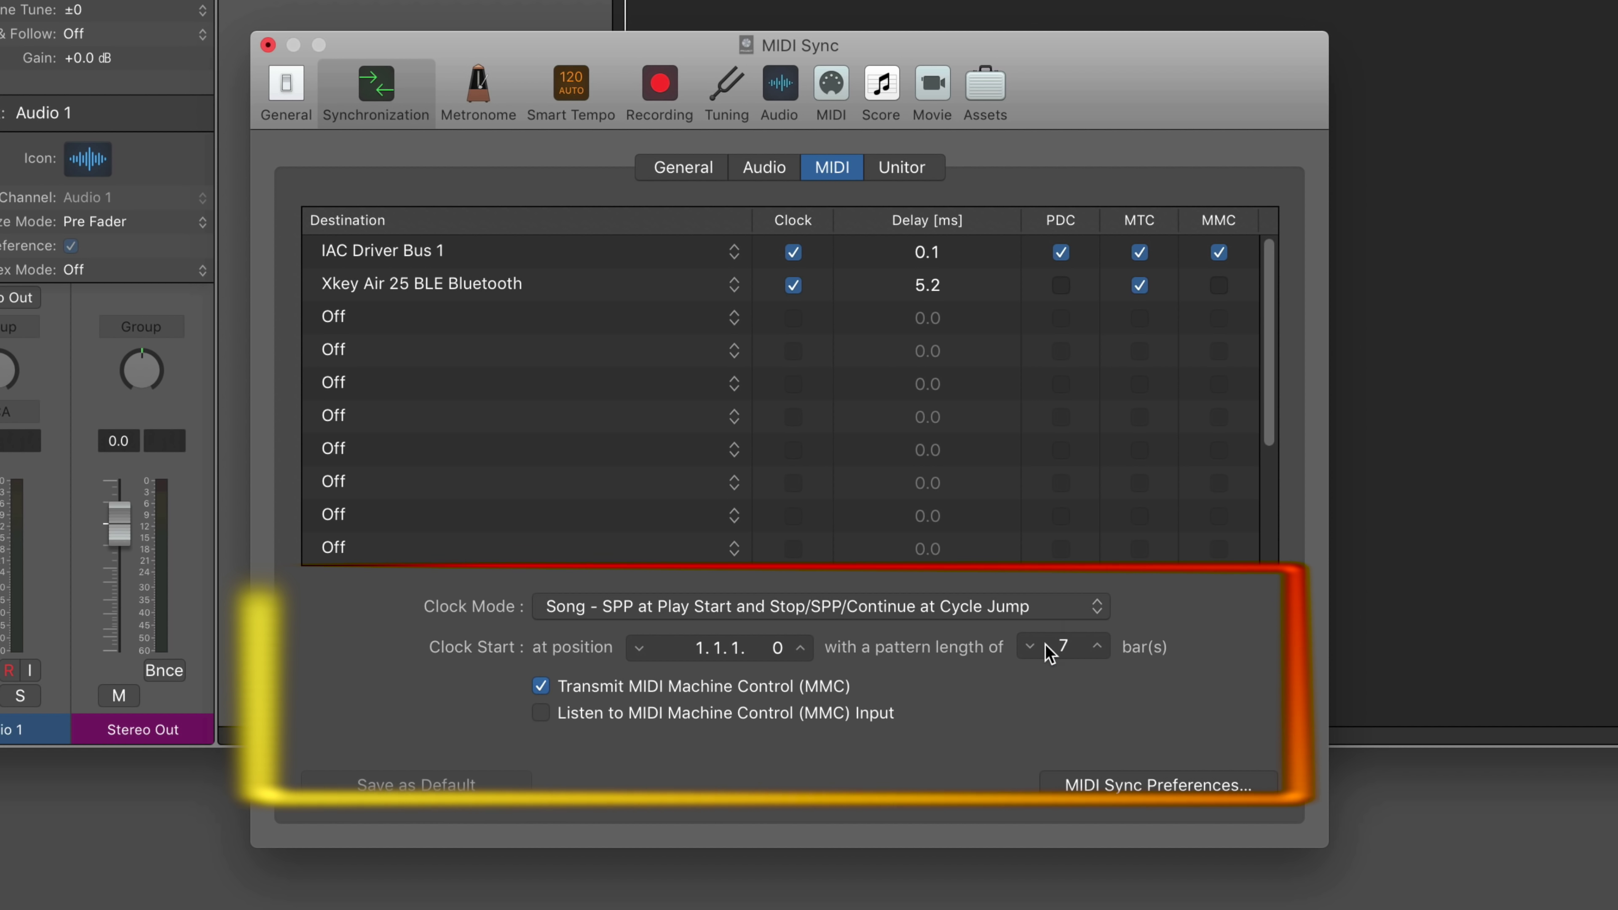
left_click(1030, 647)
left_click(1029, 647)
left_click(1030, 647)
left_click(1030, 647)
left_click(1030, 647)
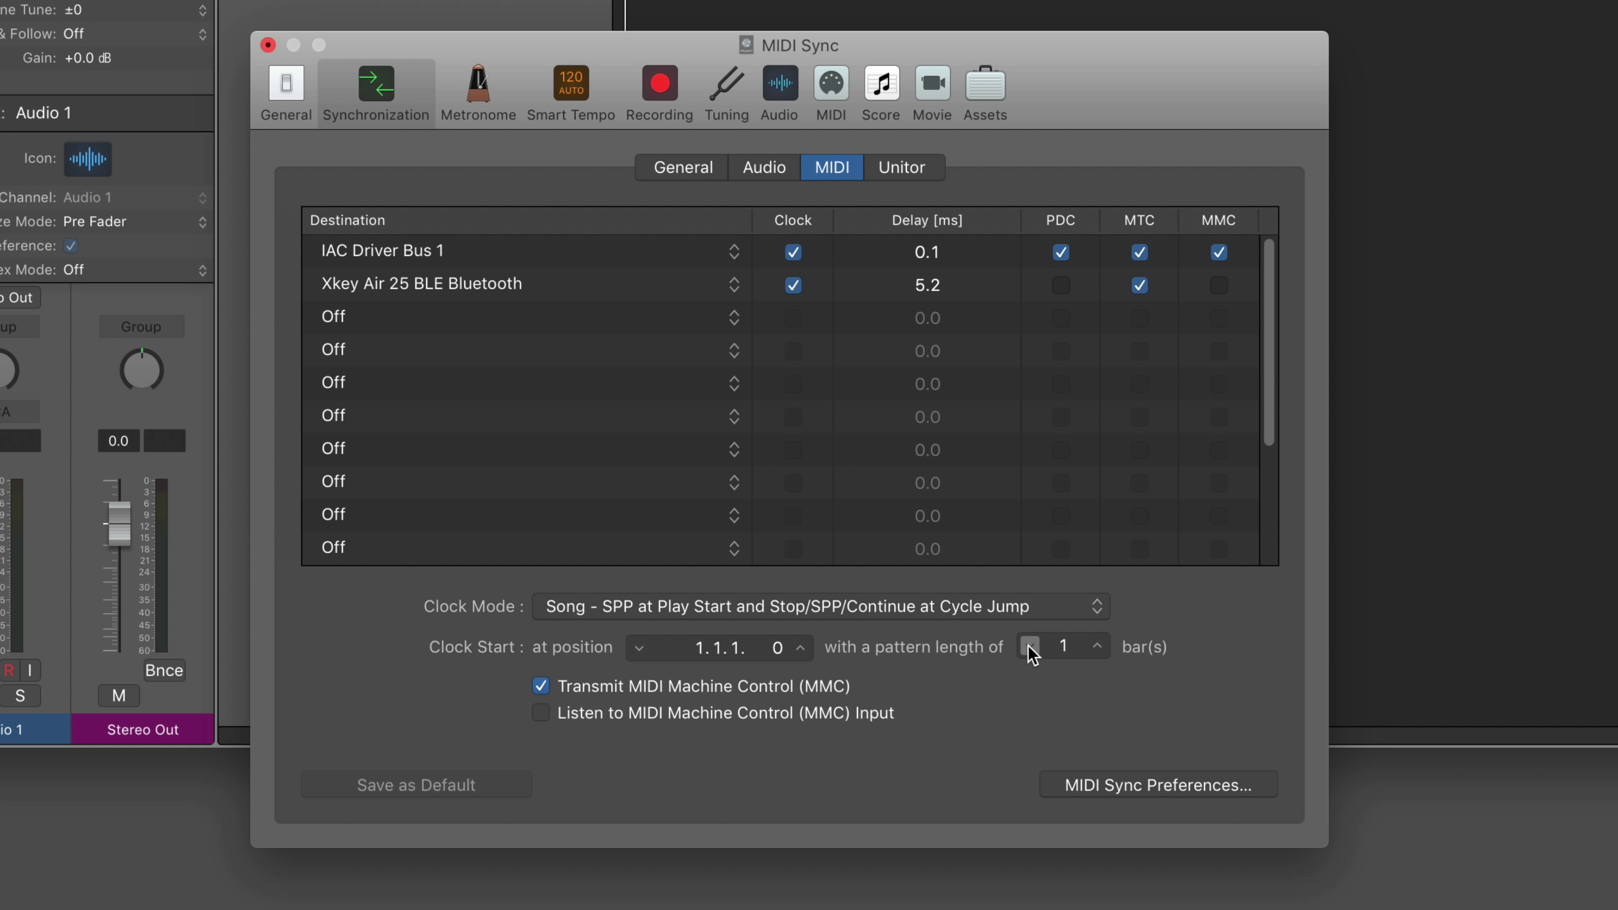
left_click(980, 617)
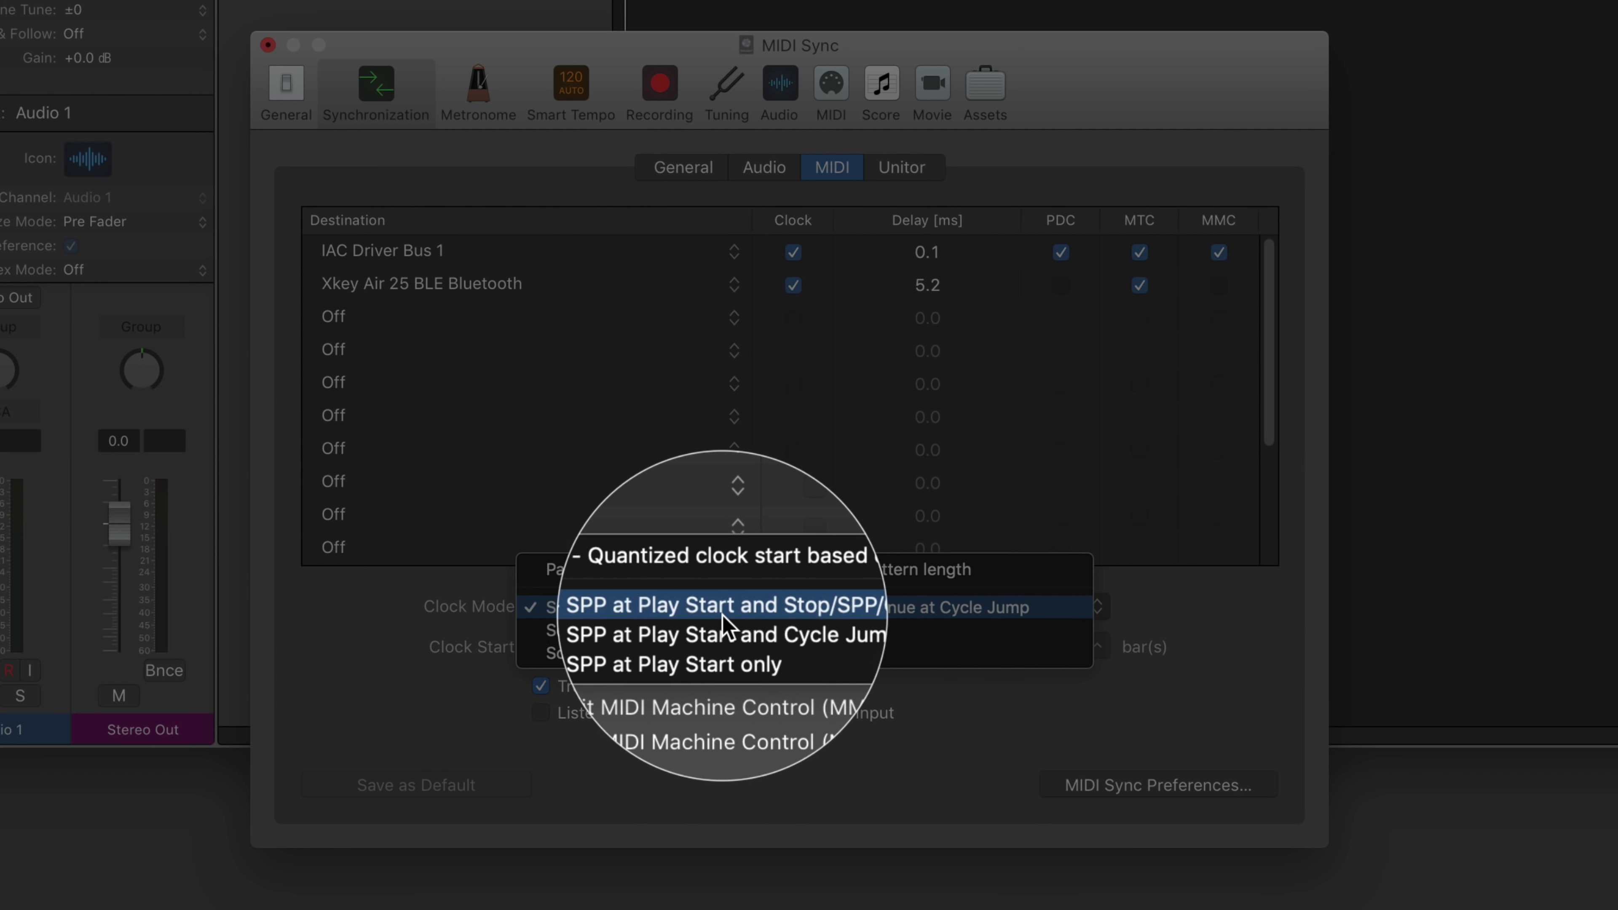
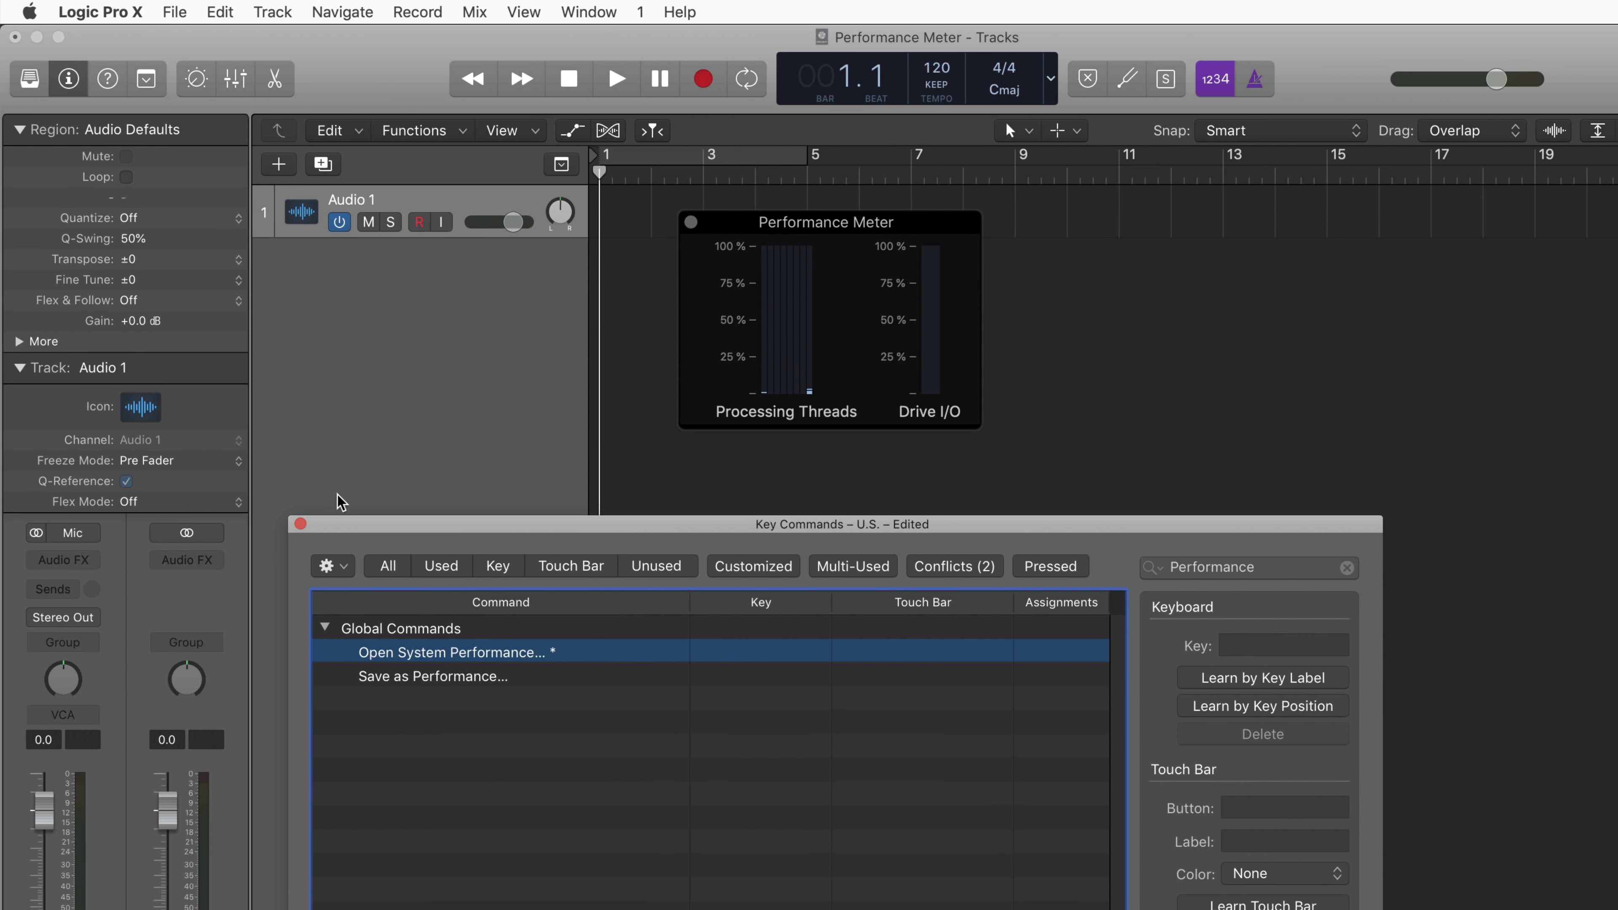
- Close the Key Commands window in the Performance Meter project
left_click(301, 524)
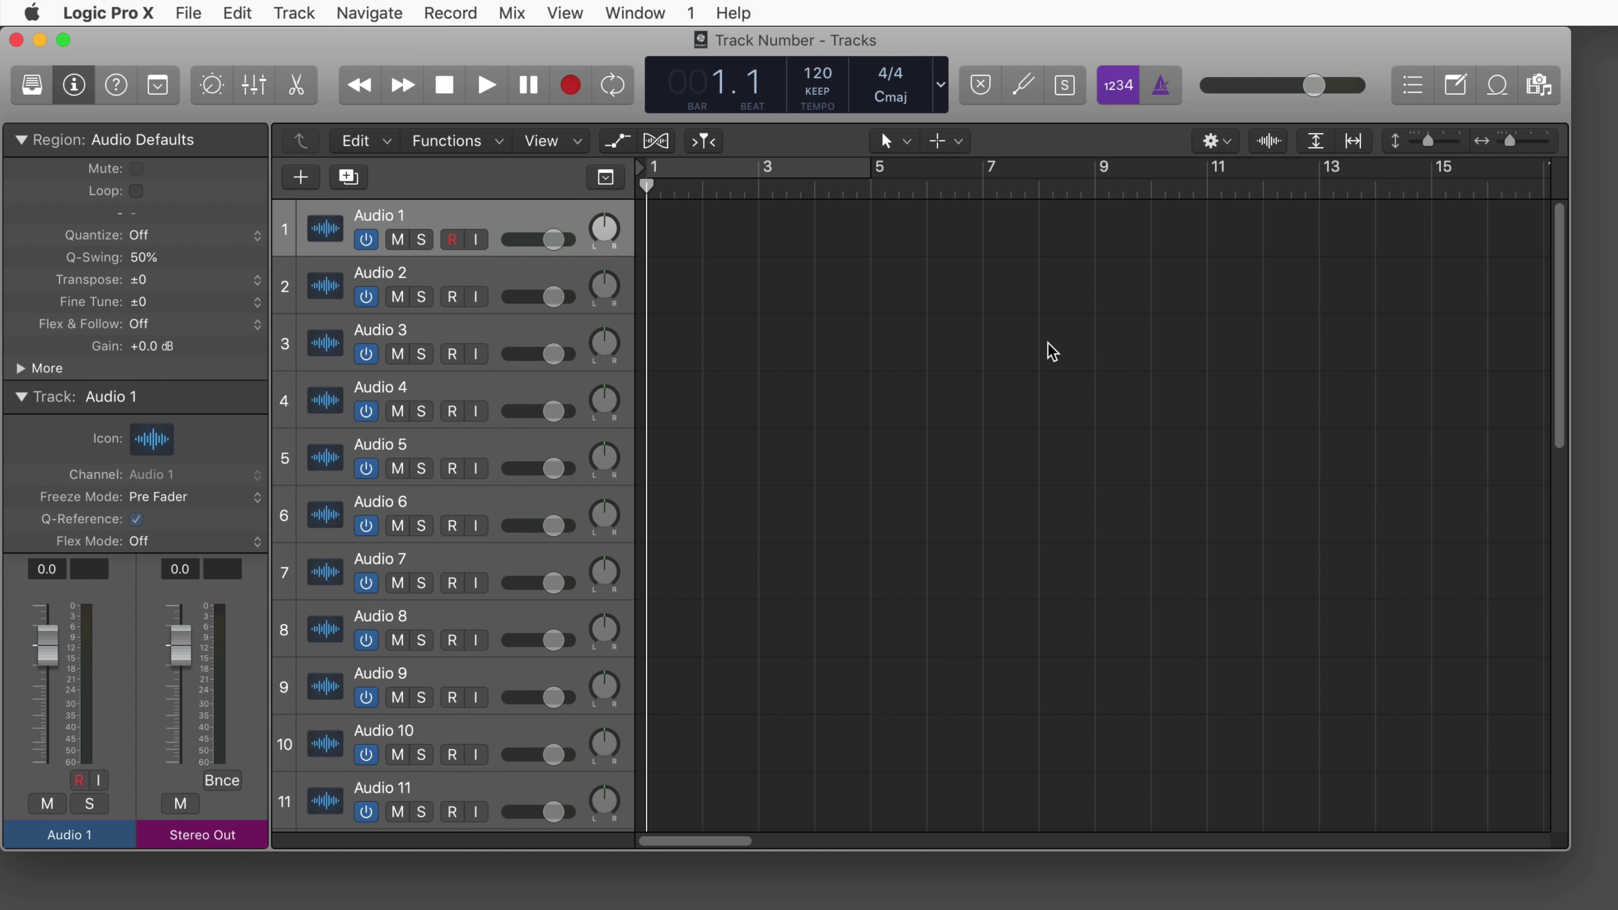
- Examine the bar number overlay while moving forward and back through the timeline of the Track Number project
scroll(1053, 351, "right", 10)
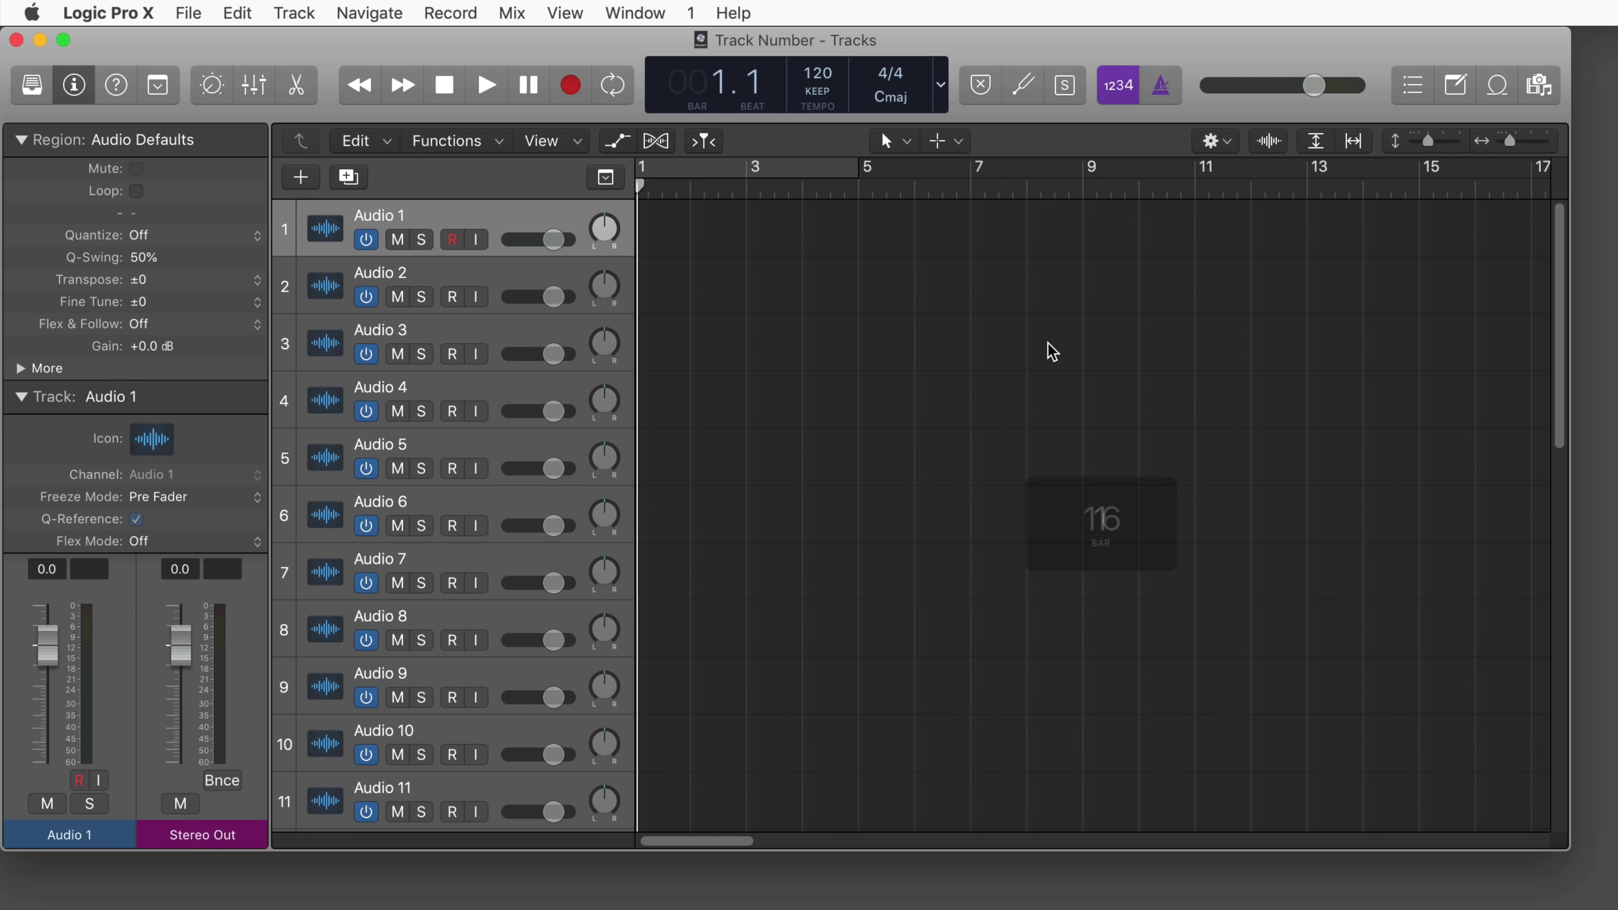
scroll(1053, 351, "right", 12)
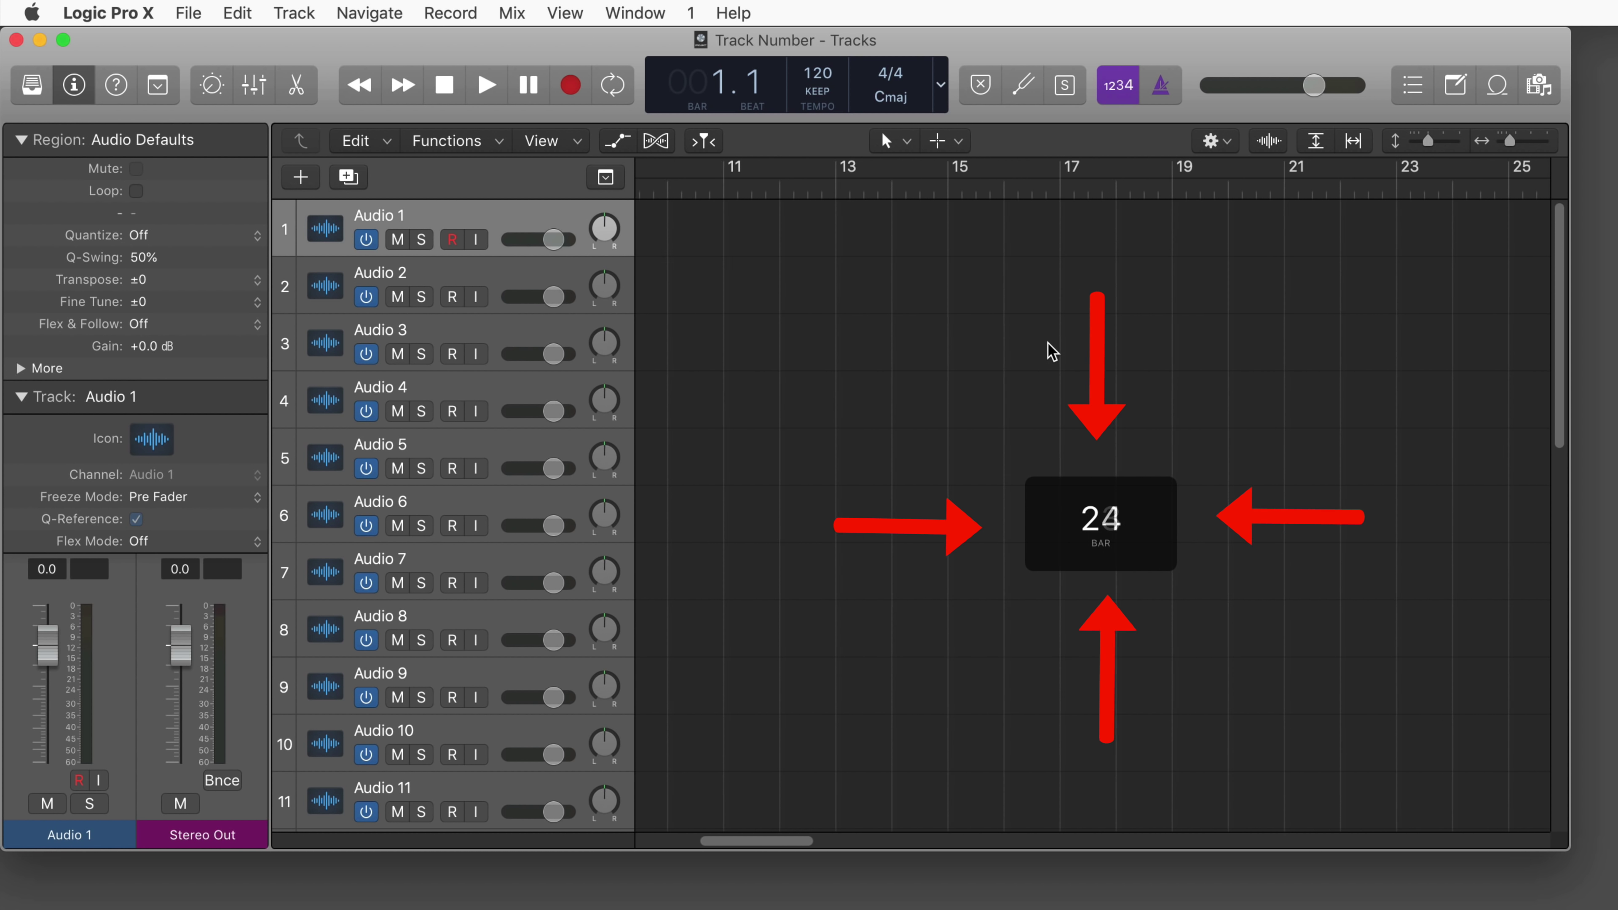
scroll(1053, 351, "right", 3)
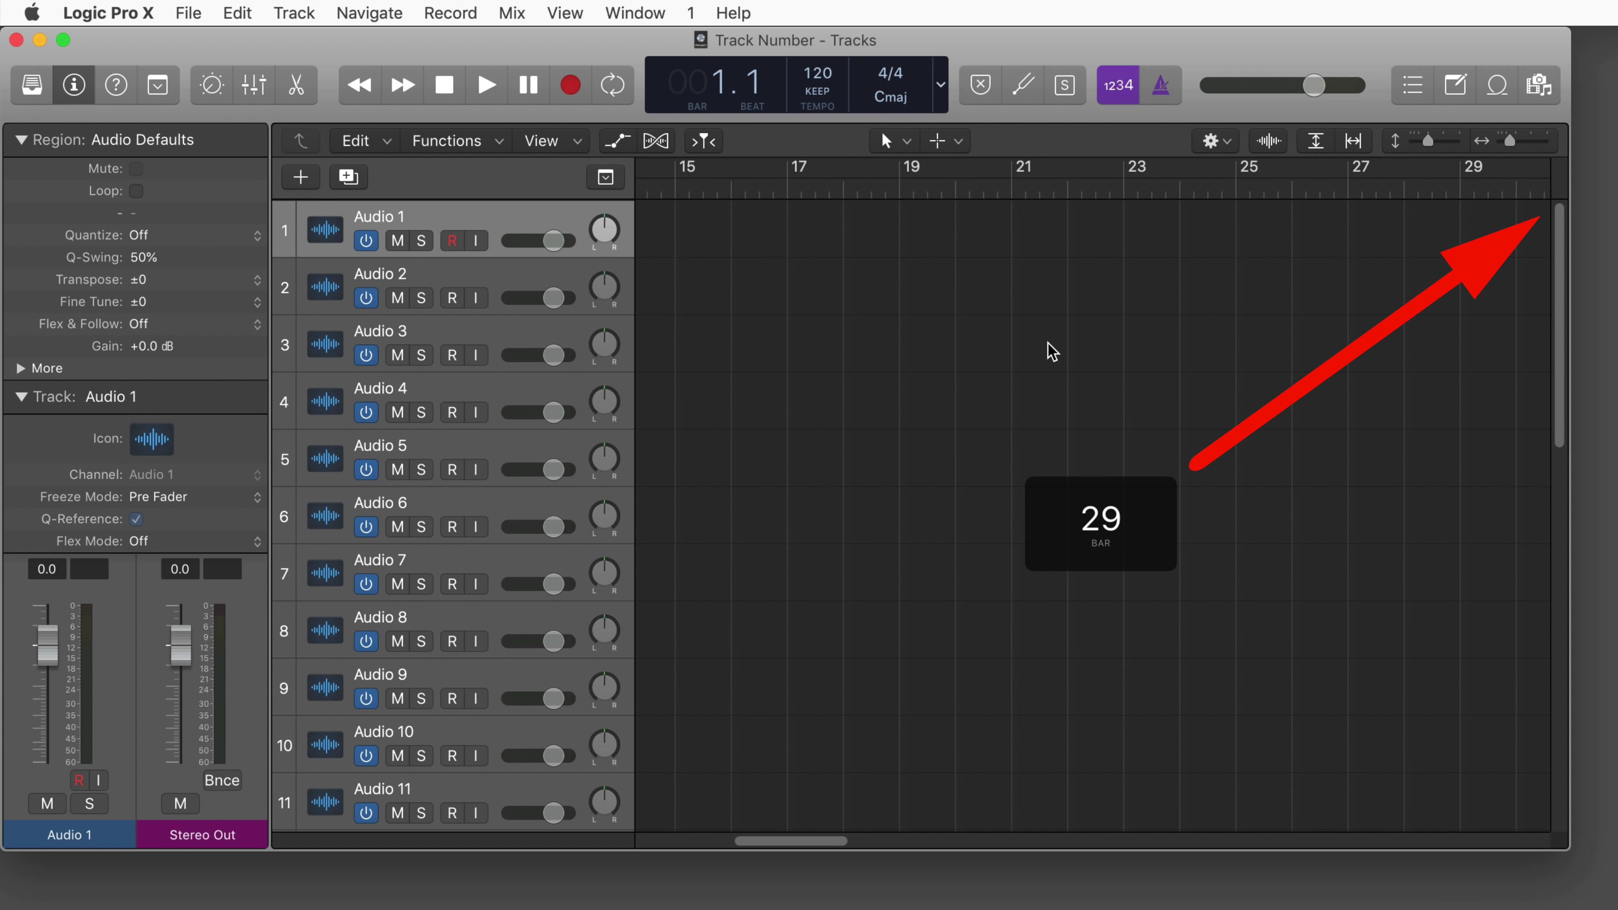
scroll(1053, 350, "down", 1)
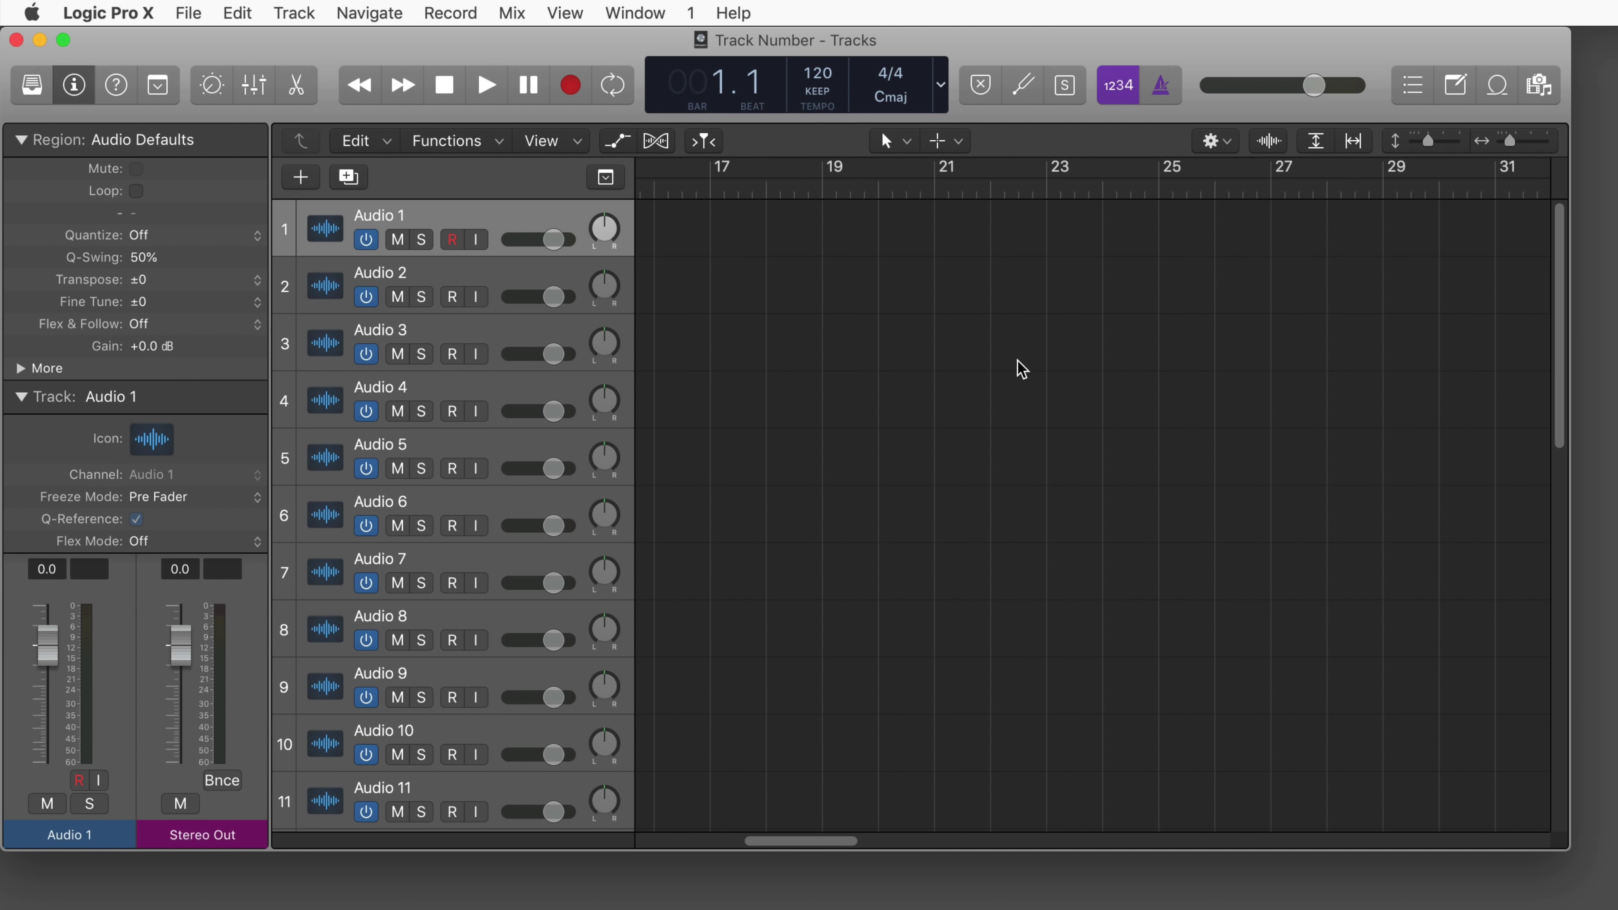
scroll(1018, 367, "left", 4)
scroll(1022, 370, "left", 5)
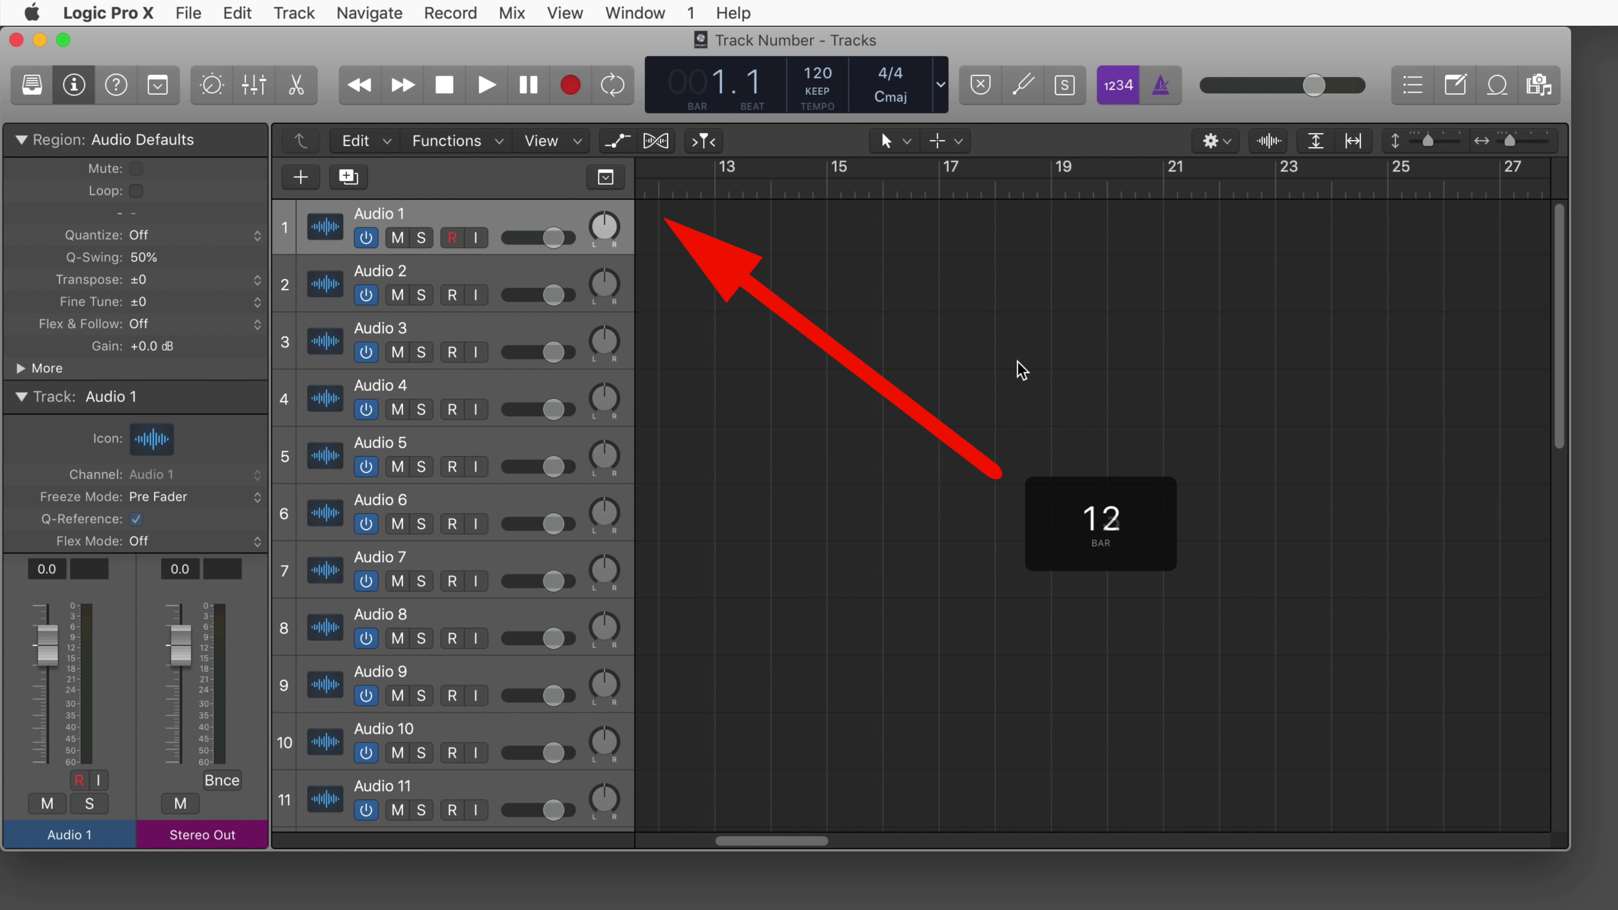
scroll(1022, 370, "left", 1)
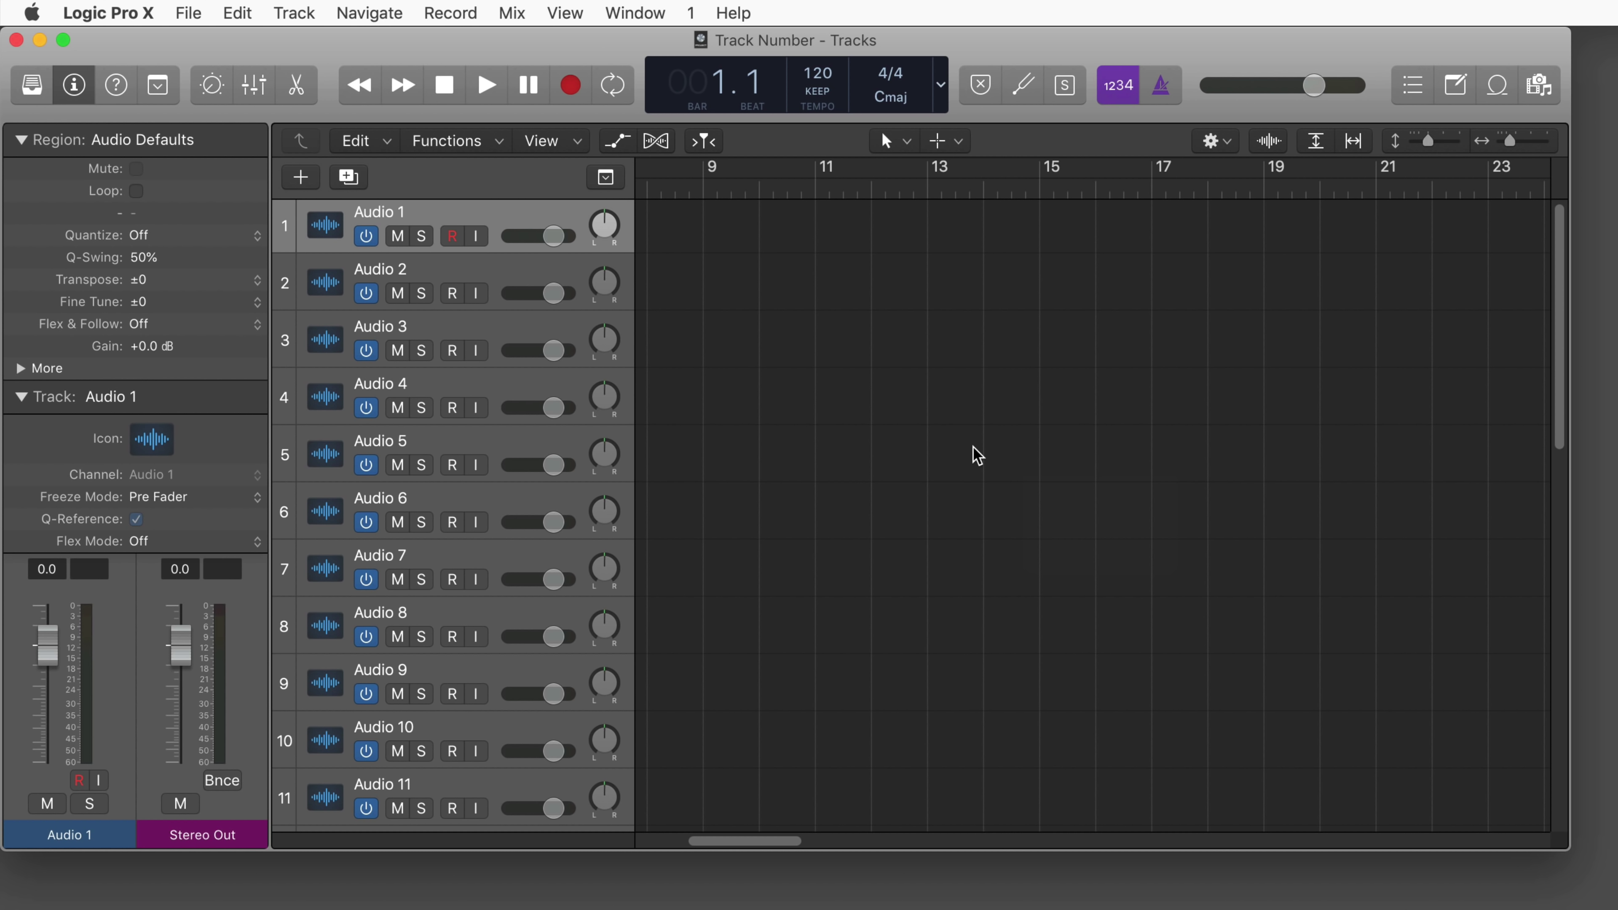
- Examine the track number overlay while moving up and down the track list, compare it with the bar overlay, and return to the beginning
scroll(978, 455, "down", 8)
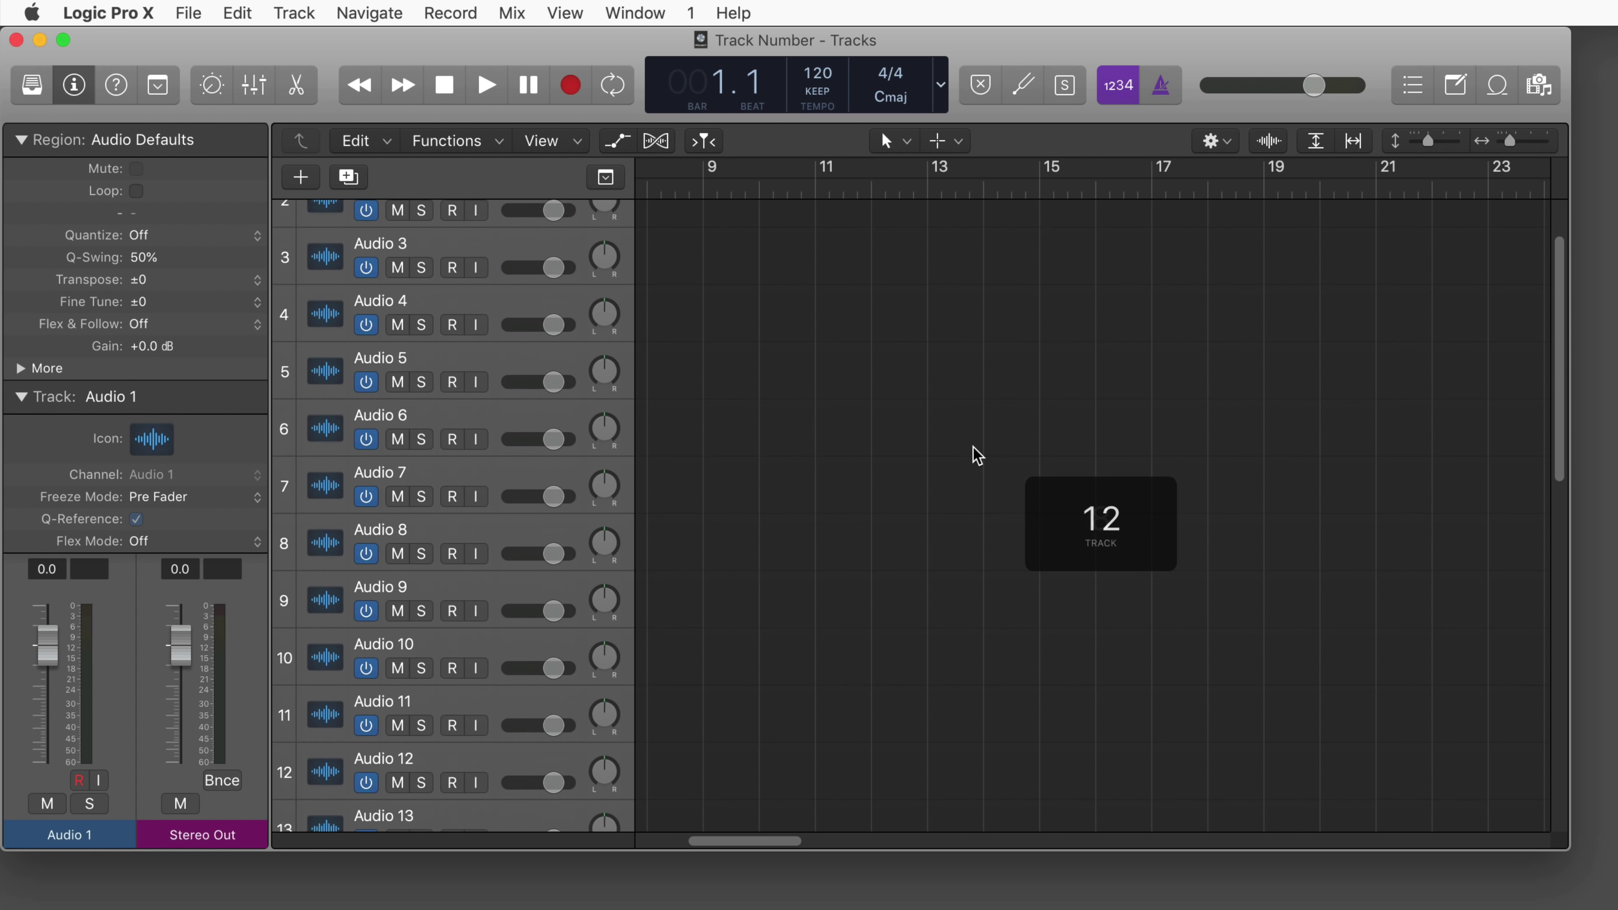
scroll(978, 454, "down", 4)
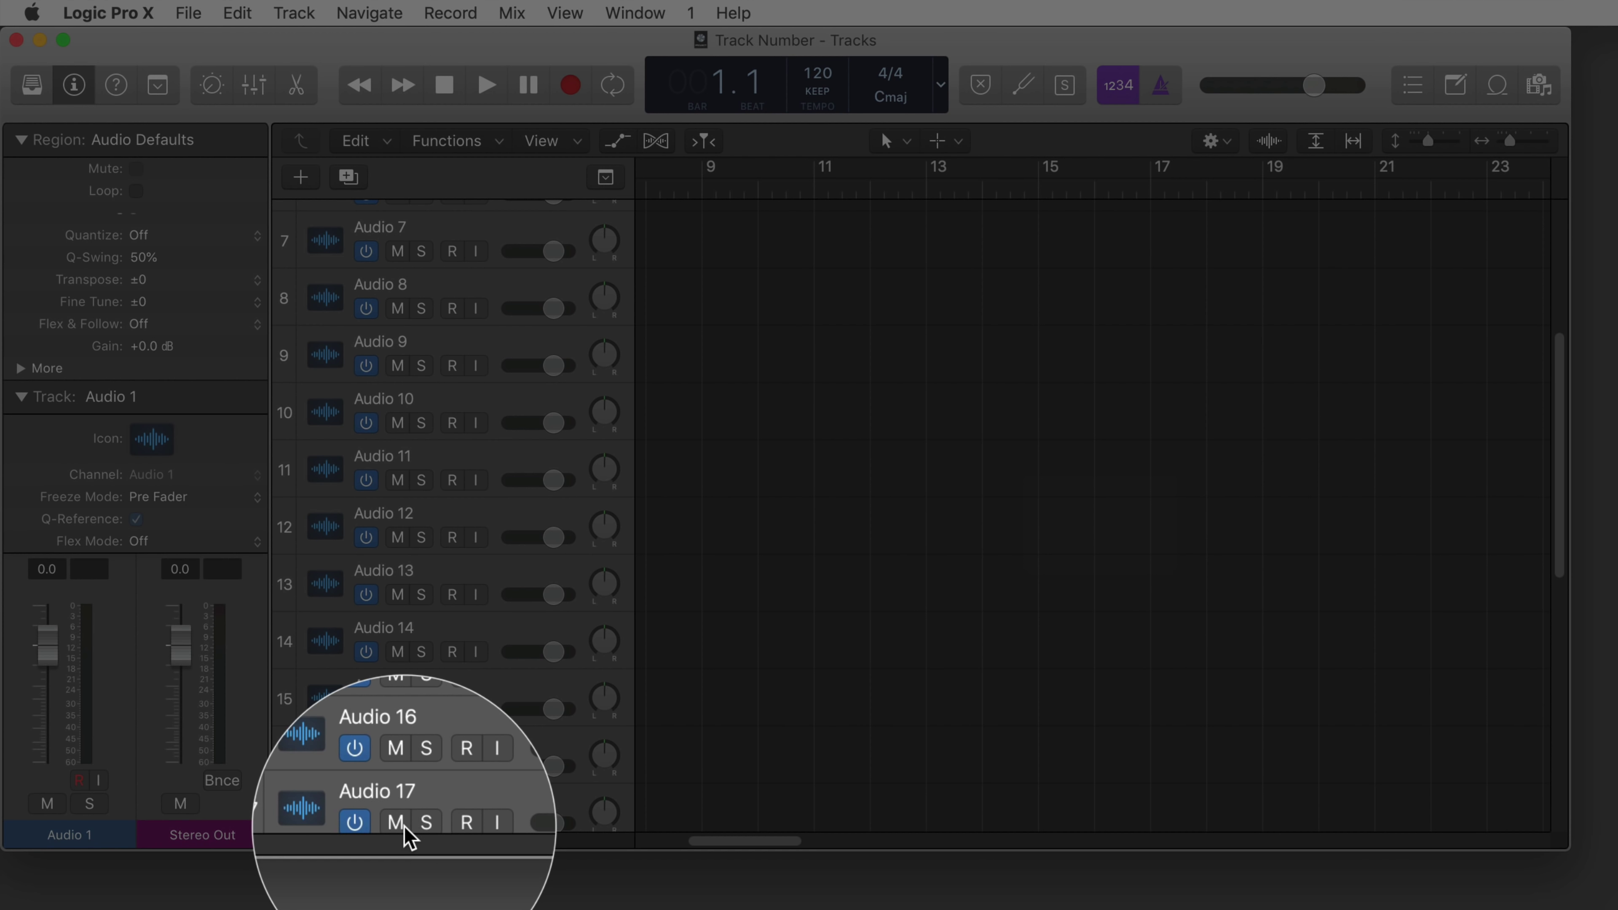
scroll(969, 545, "up", 6)
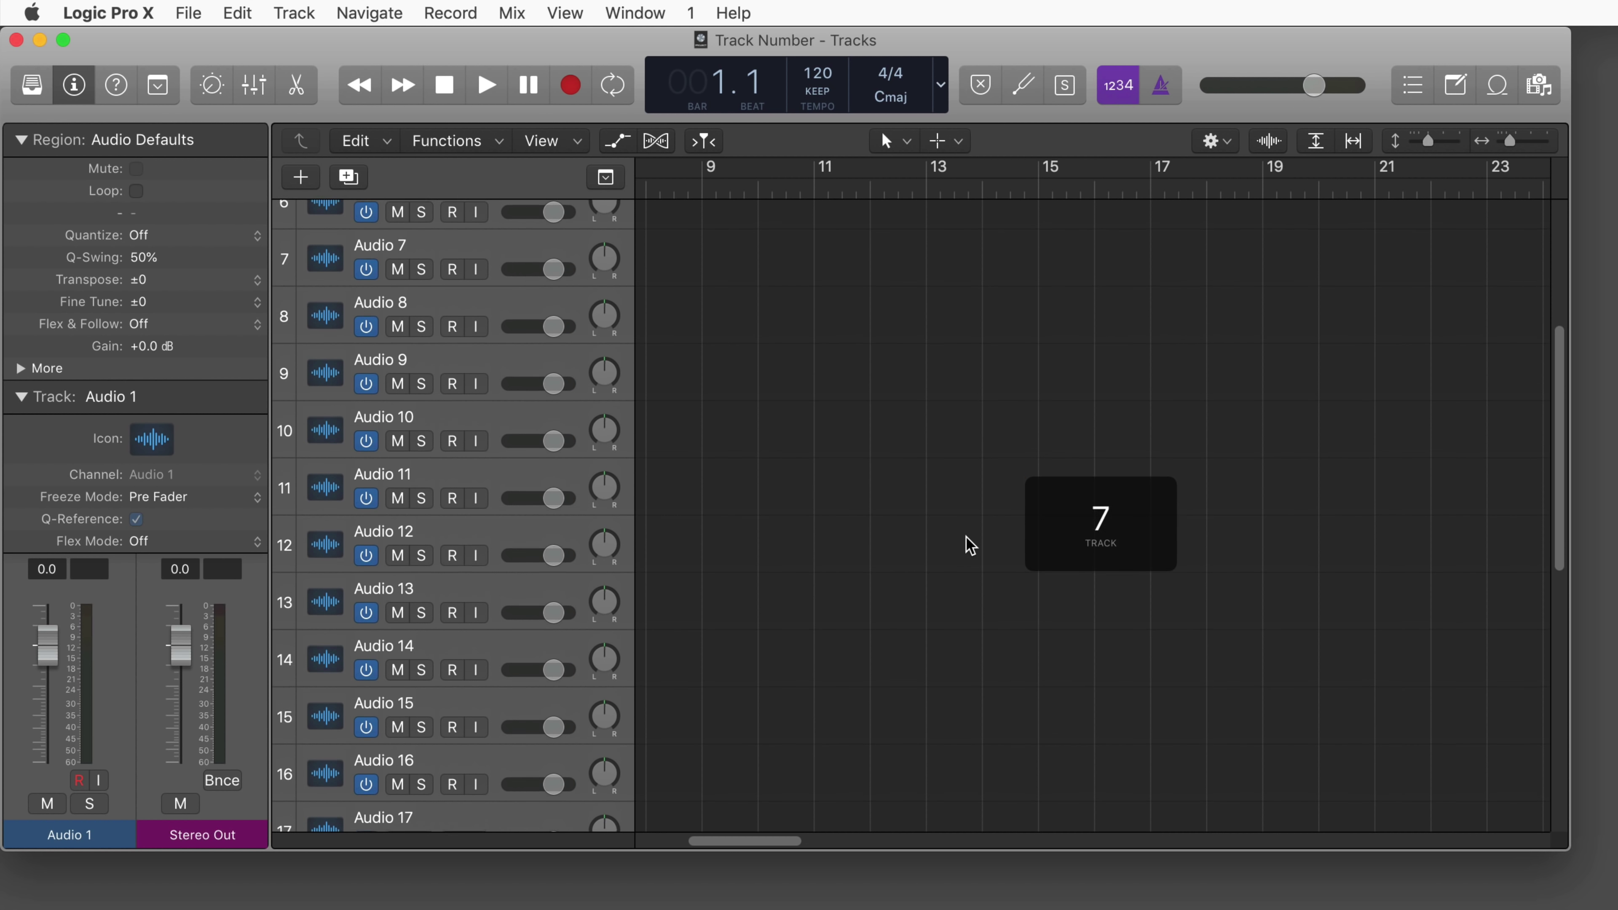
scroll(924, 544, "up", 2)
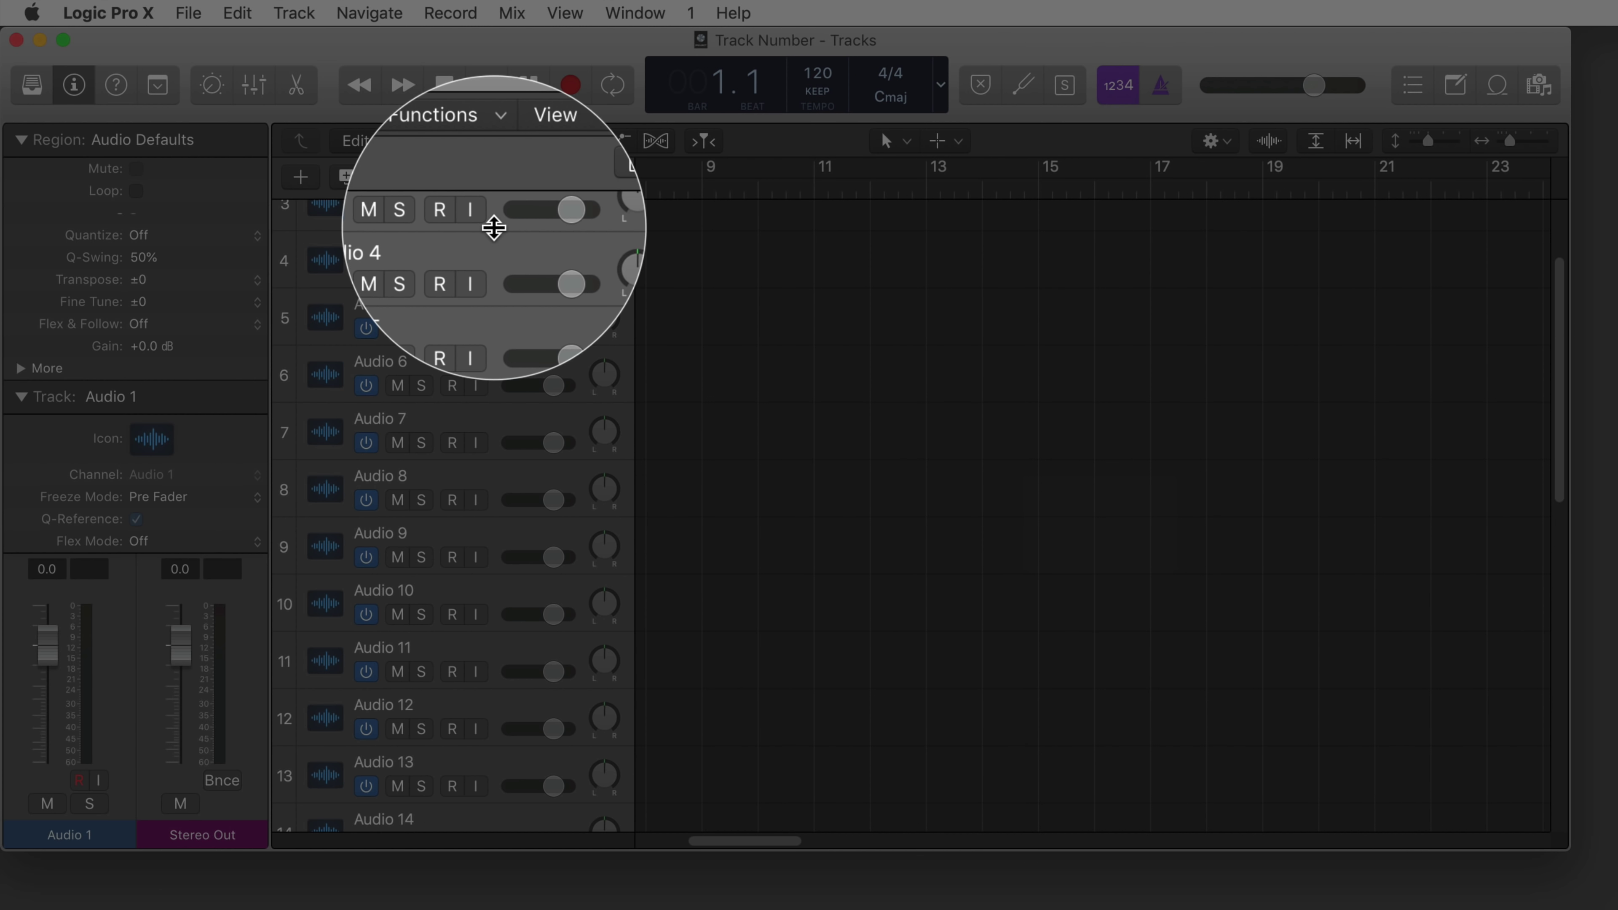
scroll(1211, 726, "down", 15)
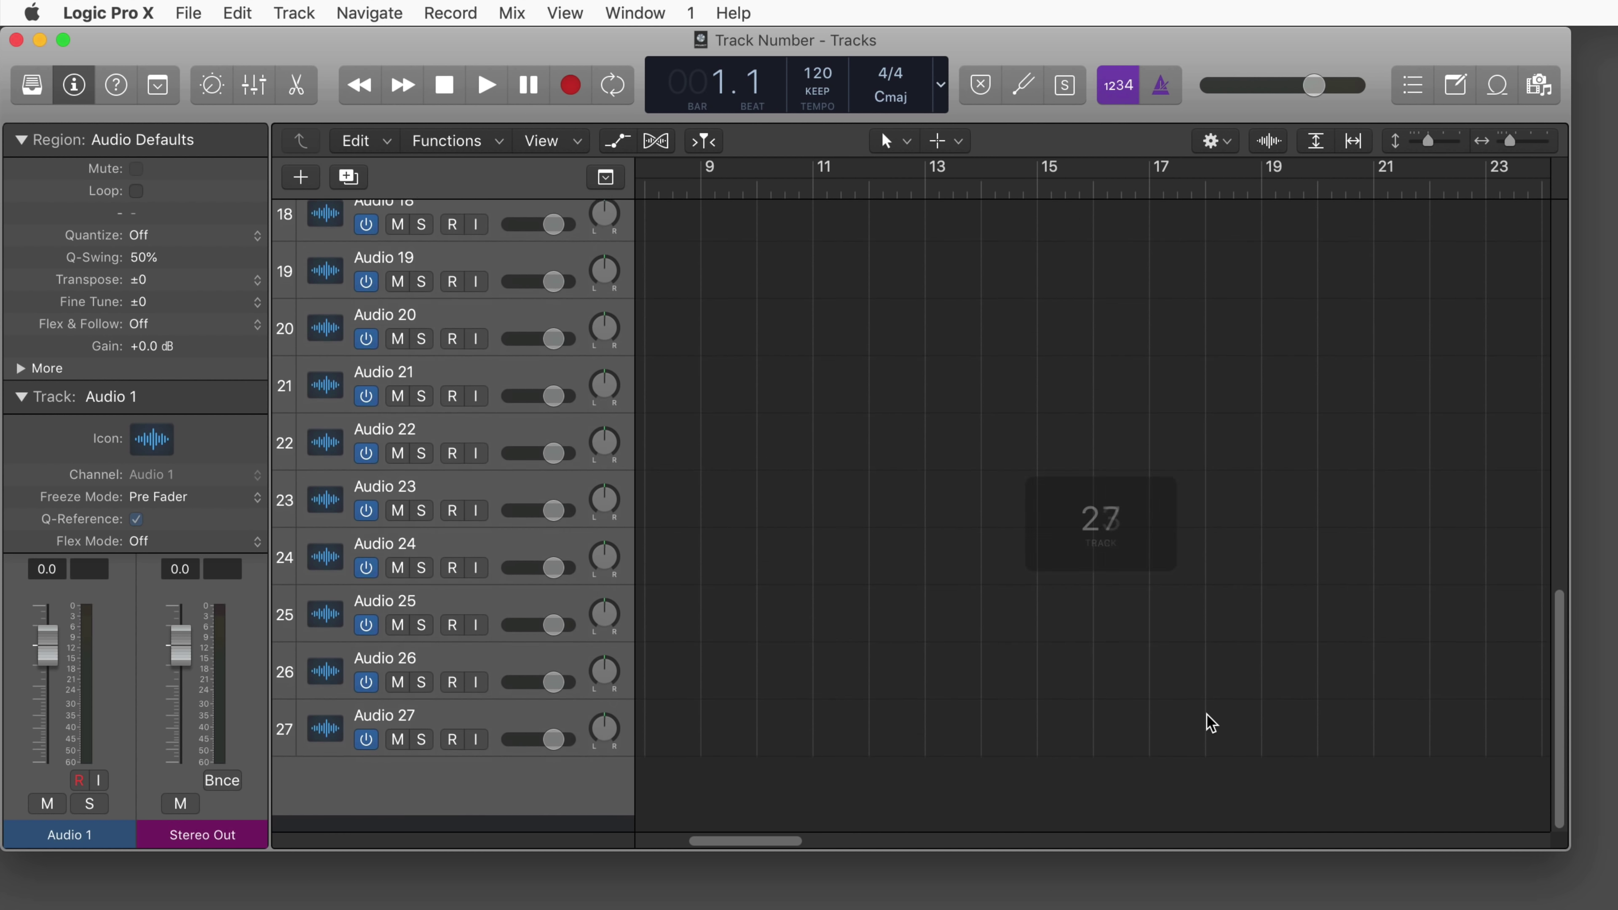
scroll(1211, 723, "up", 10)
scroll(1210, 723, "right", 8)
scroll(1210, 724, "left", 6)
scroll(1211, 723, "left", 3)
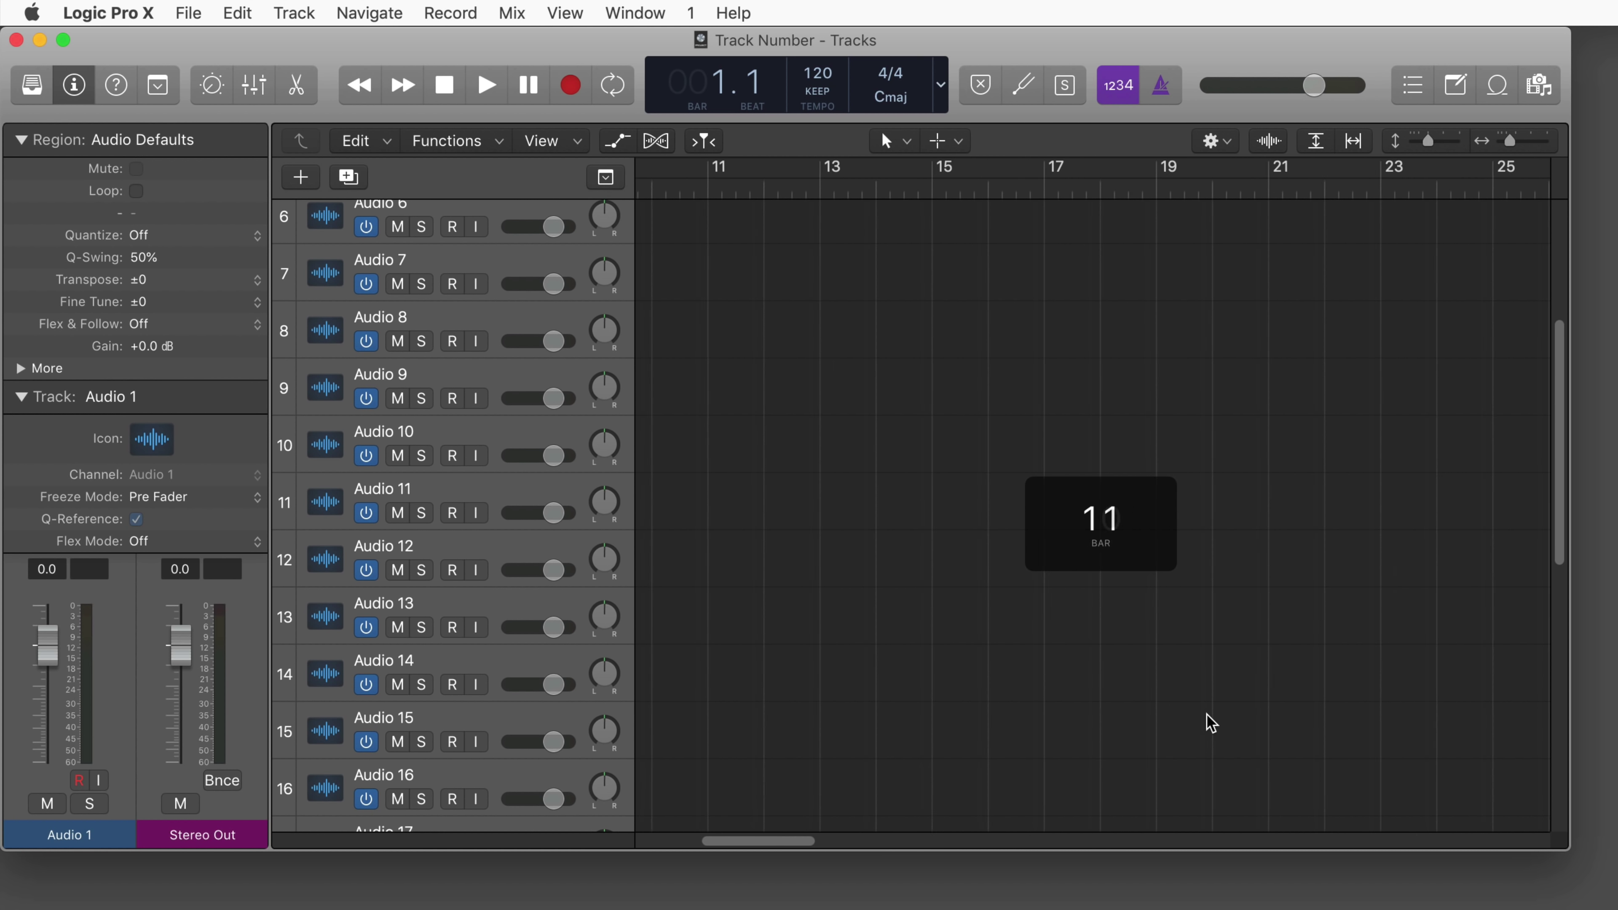
scroll(1218, 638, "down", 4)
scroll(1220, 663, "up", 2)
scroll(1220, 663, "down", 3)
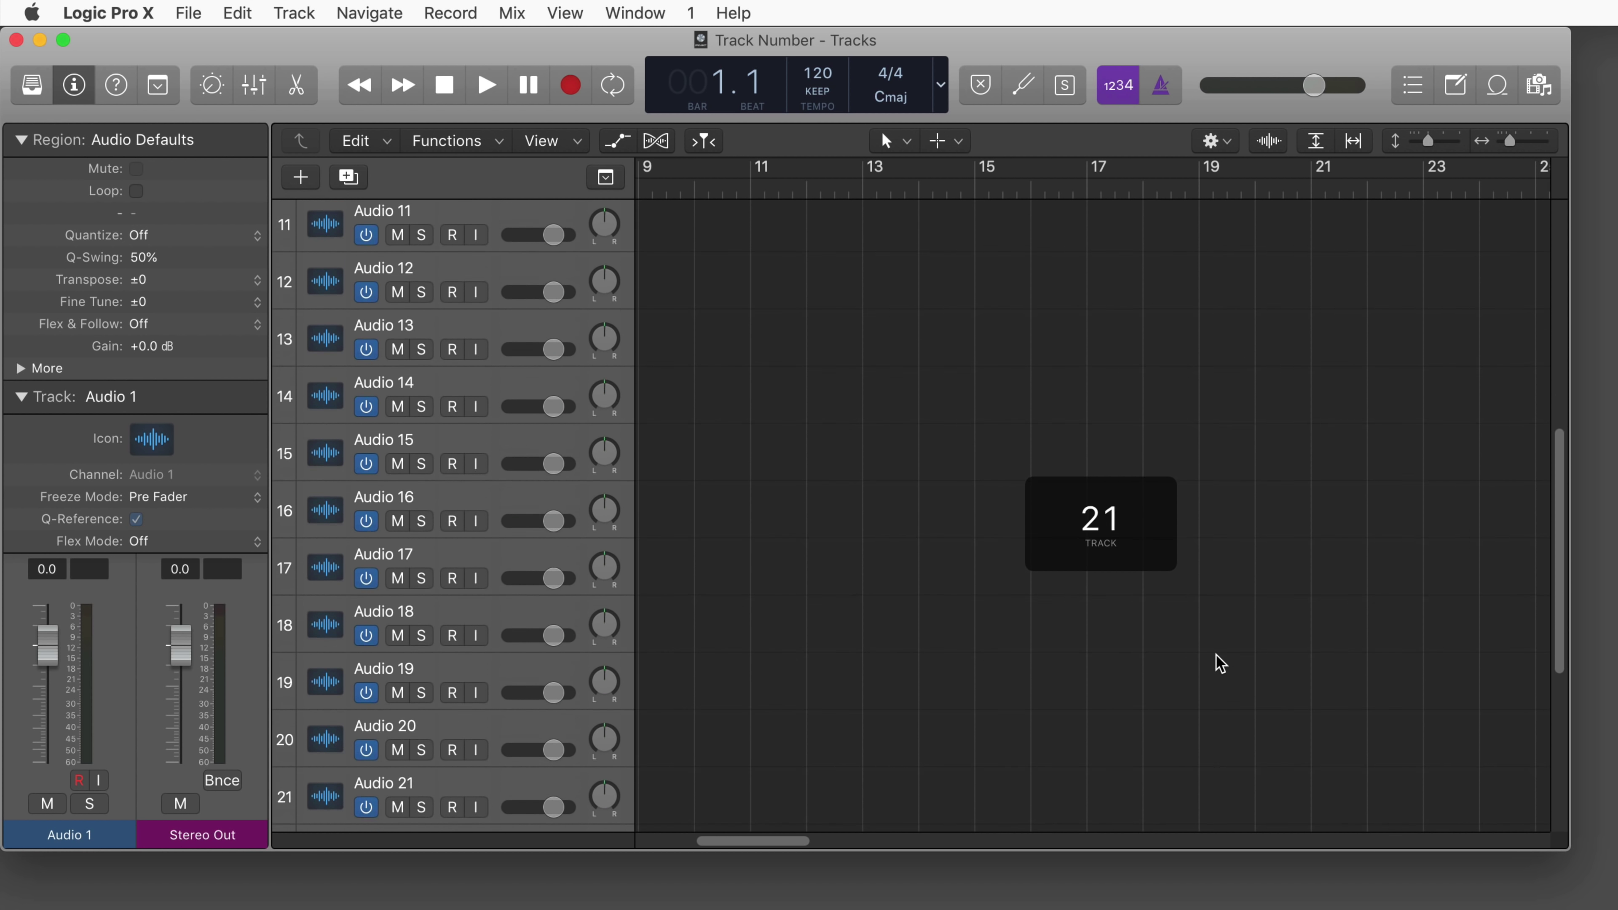
scroll(1220, 663, "up", 2)
key("Home")
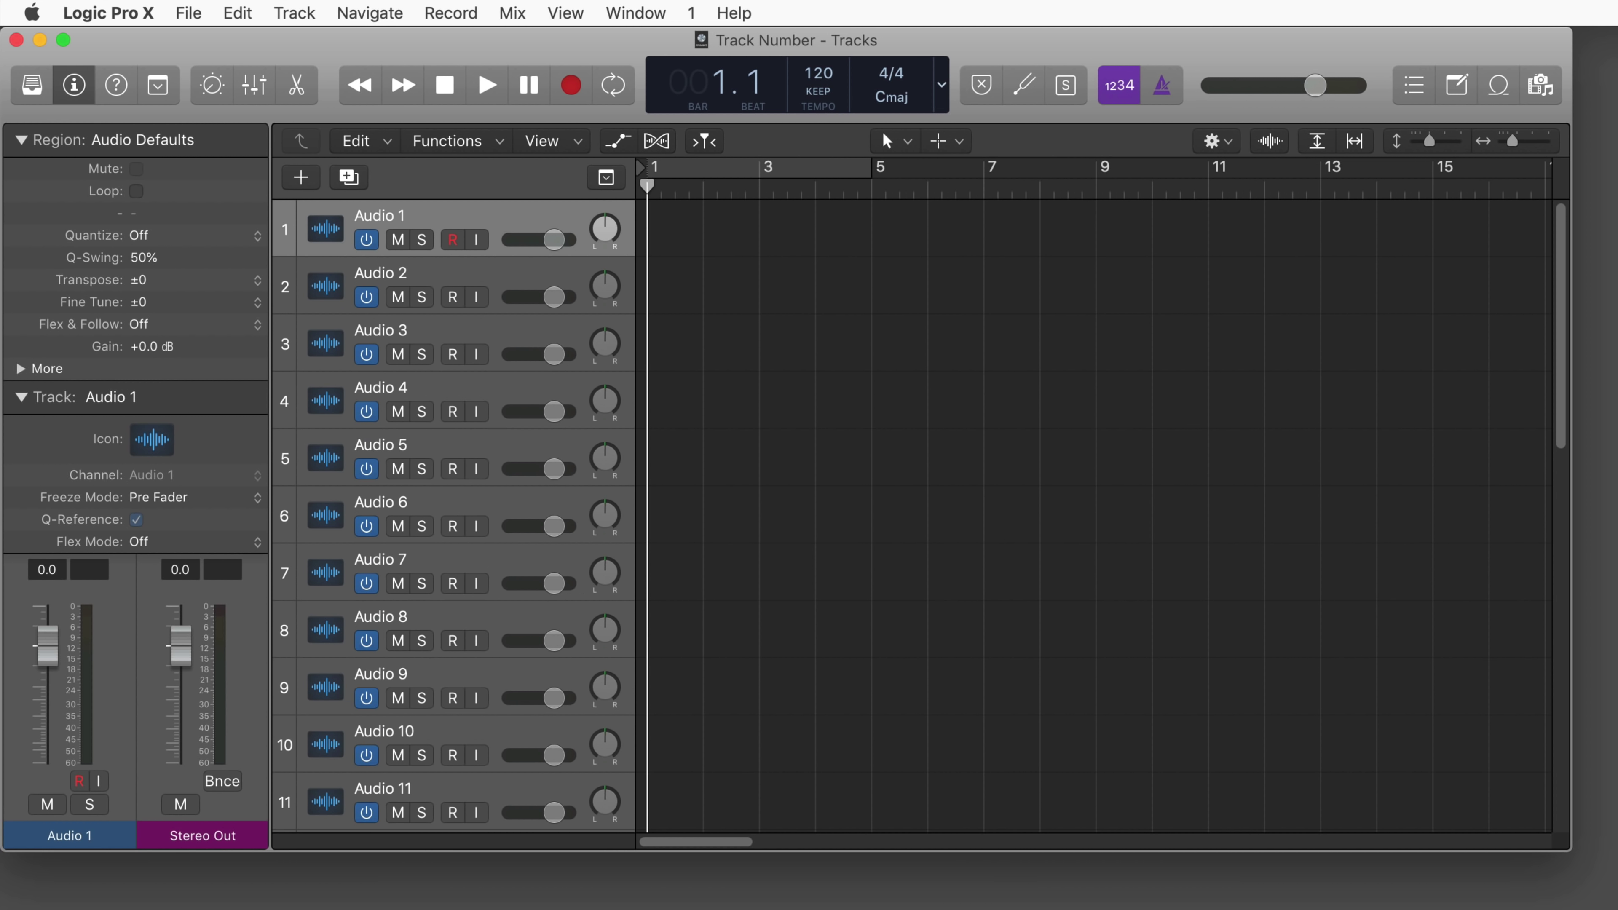
- Open the application preferences
key("super+comma")
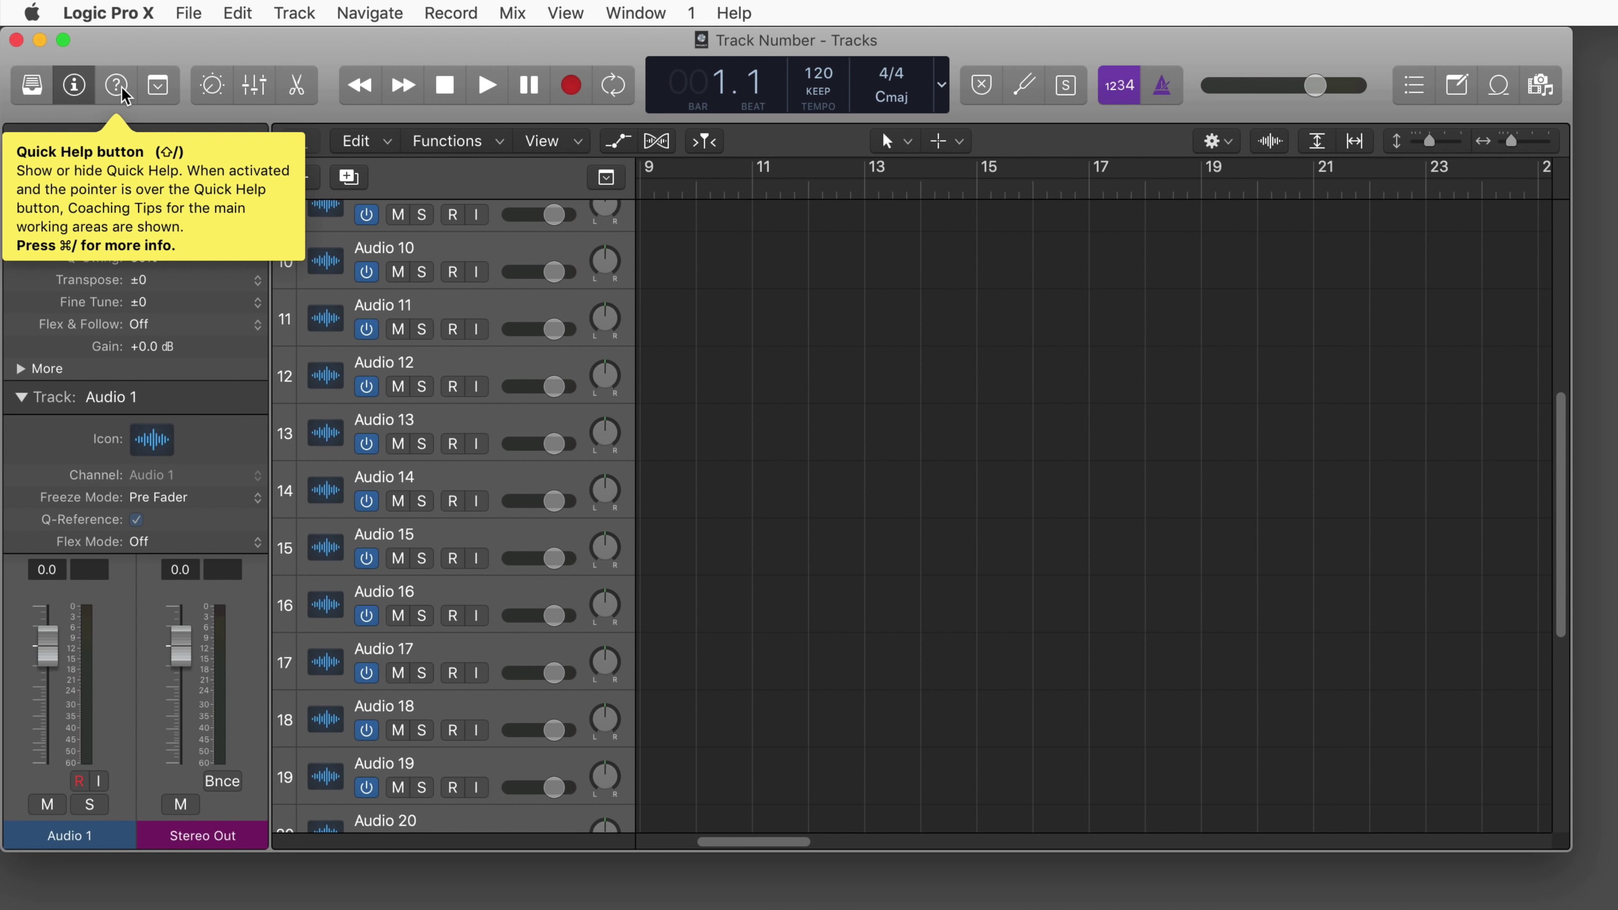
- Turn on Quick Help and view the left-click tool choices, keeping the Pointer Tool
left_click(118, 87)
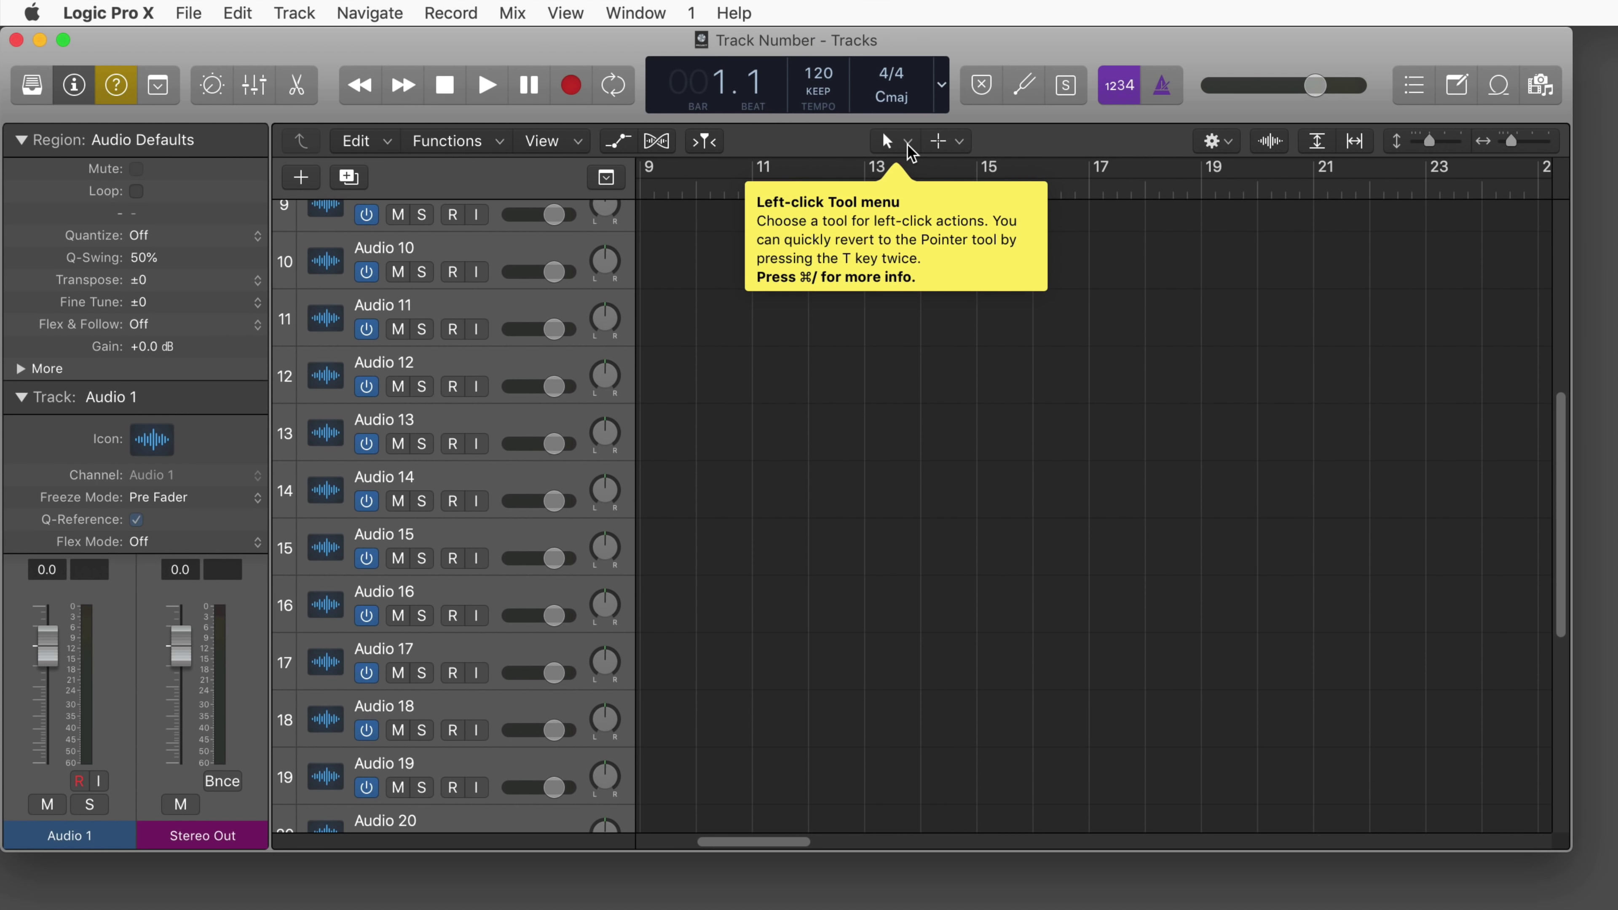
left_click(907, 141)
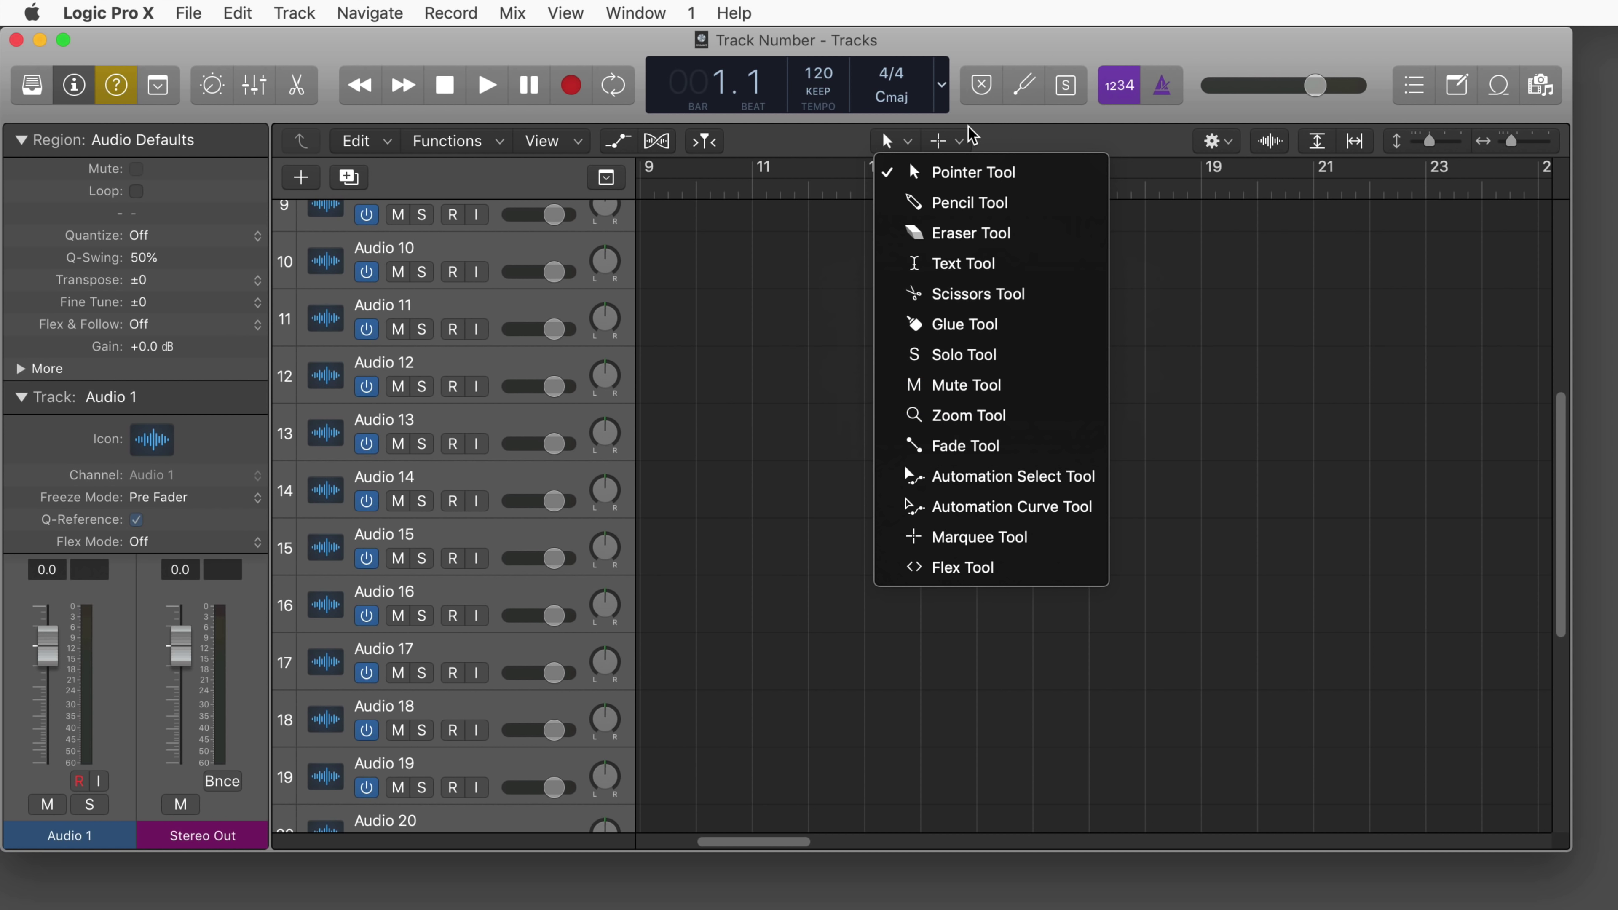
left_click(959, 146)
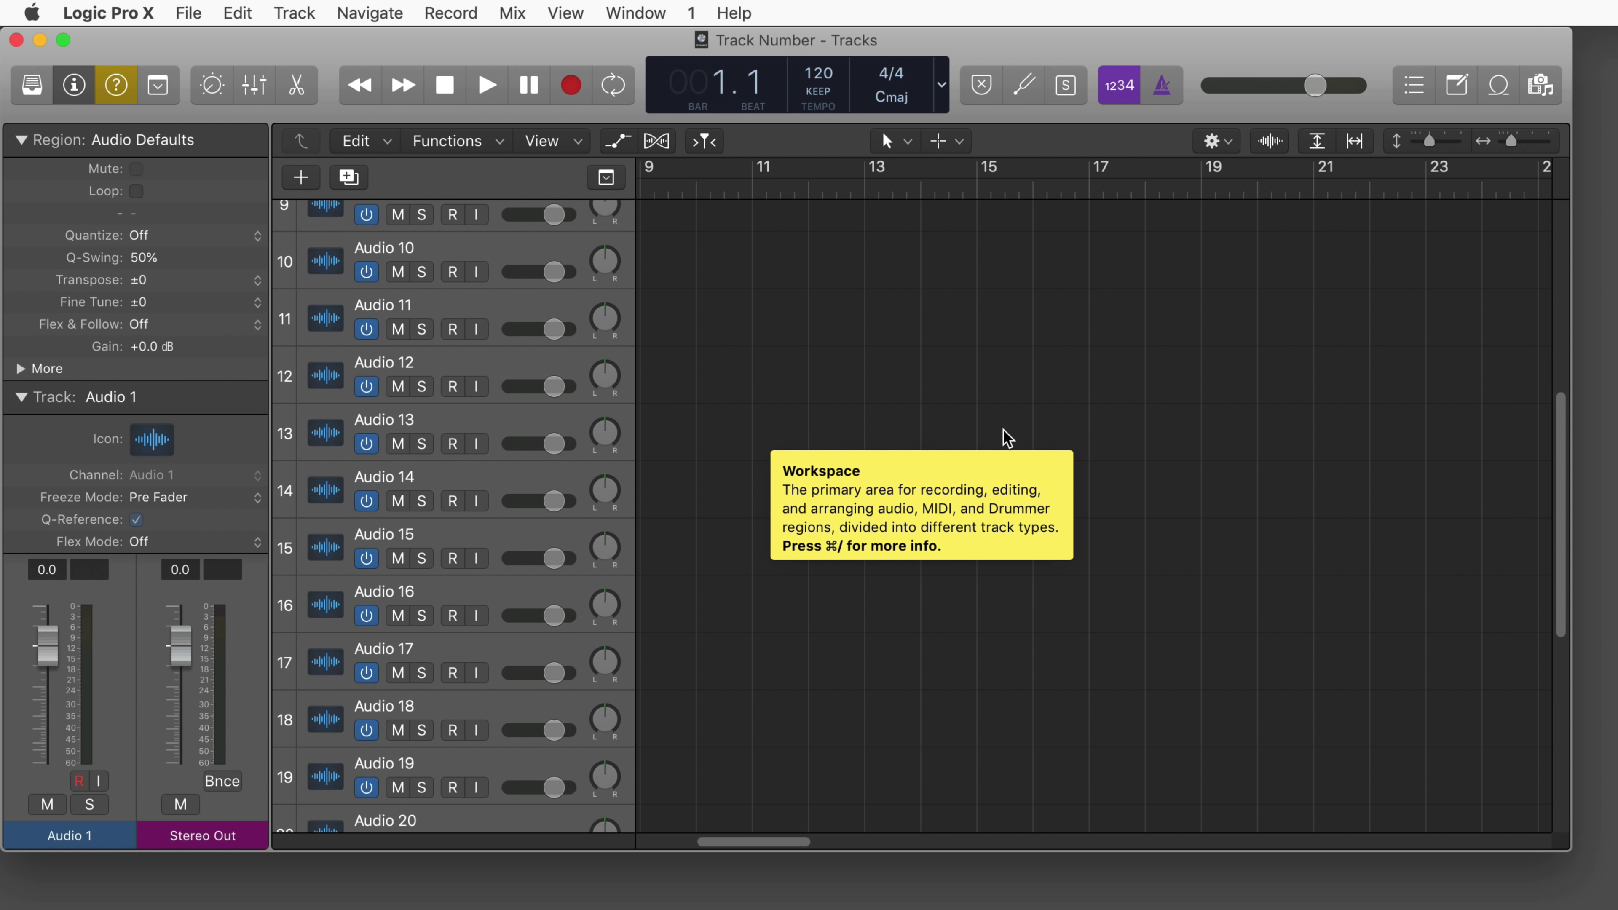
- View the floating tool choices and their Quick Help descriptions at two places in the workspace, and dismiss them without changing the tool
key("t")
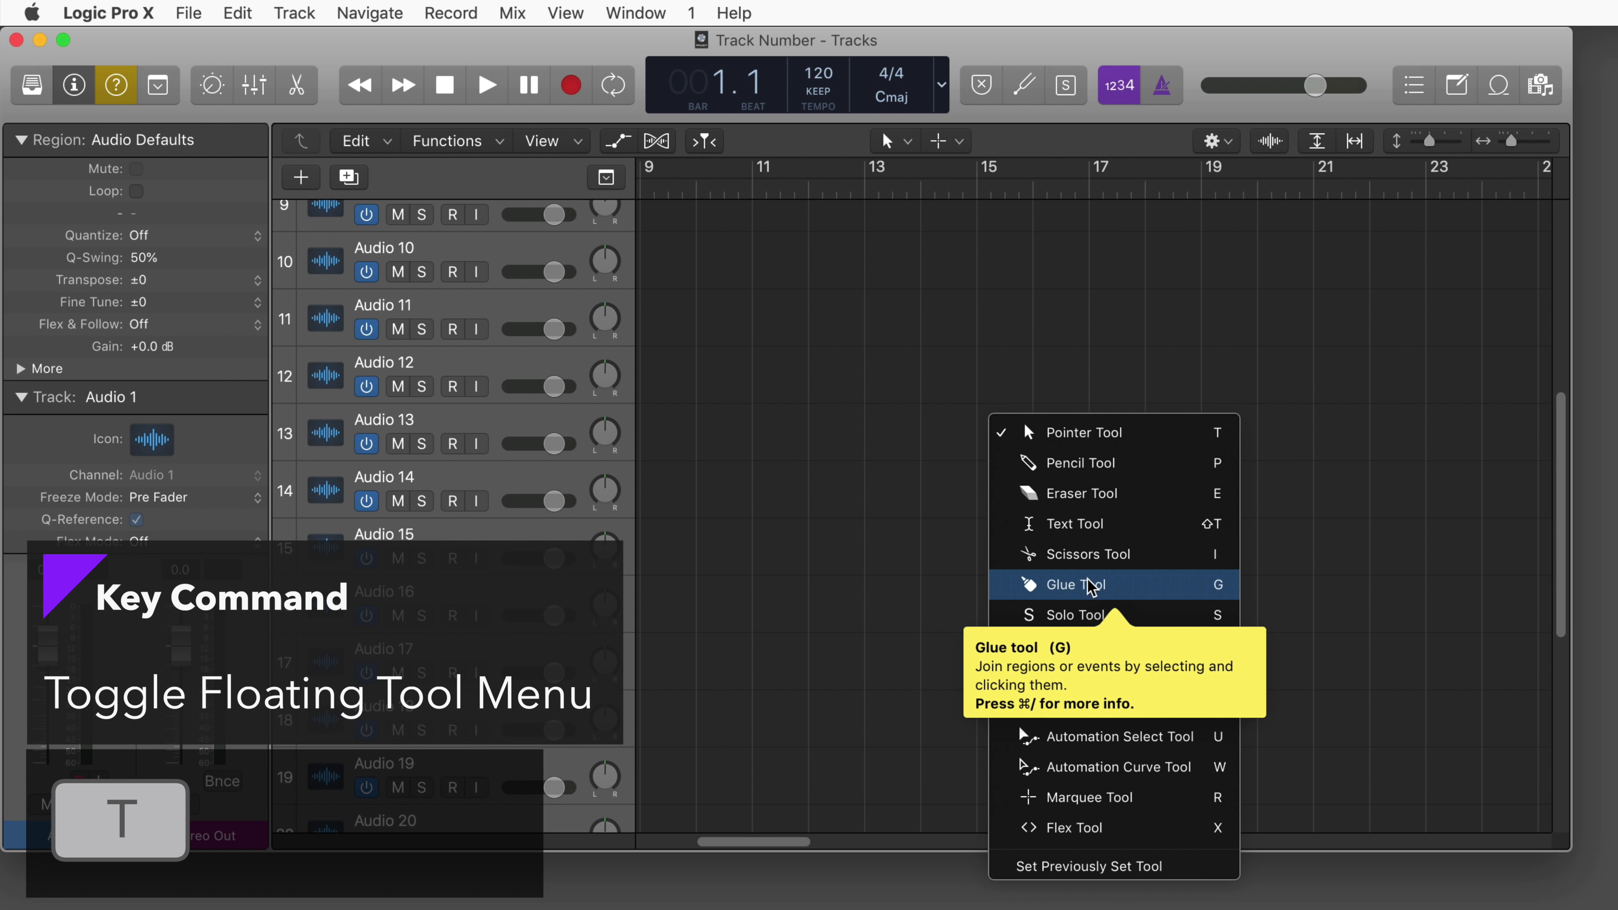
key("t")
key("t")
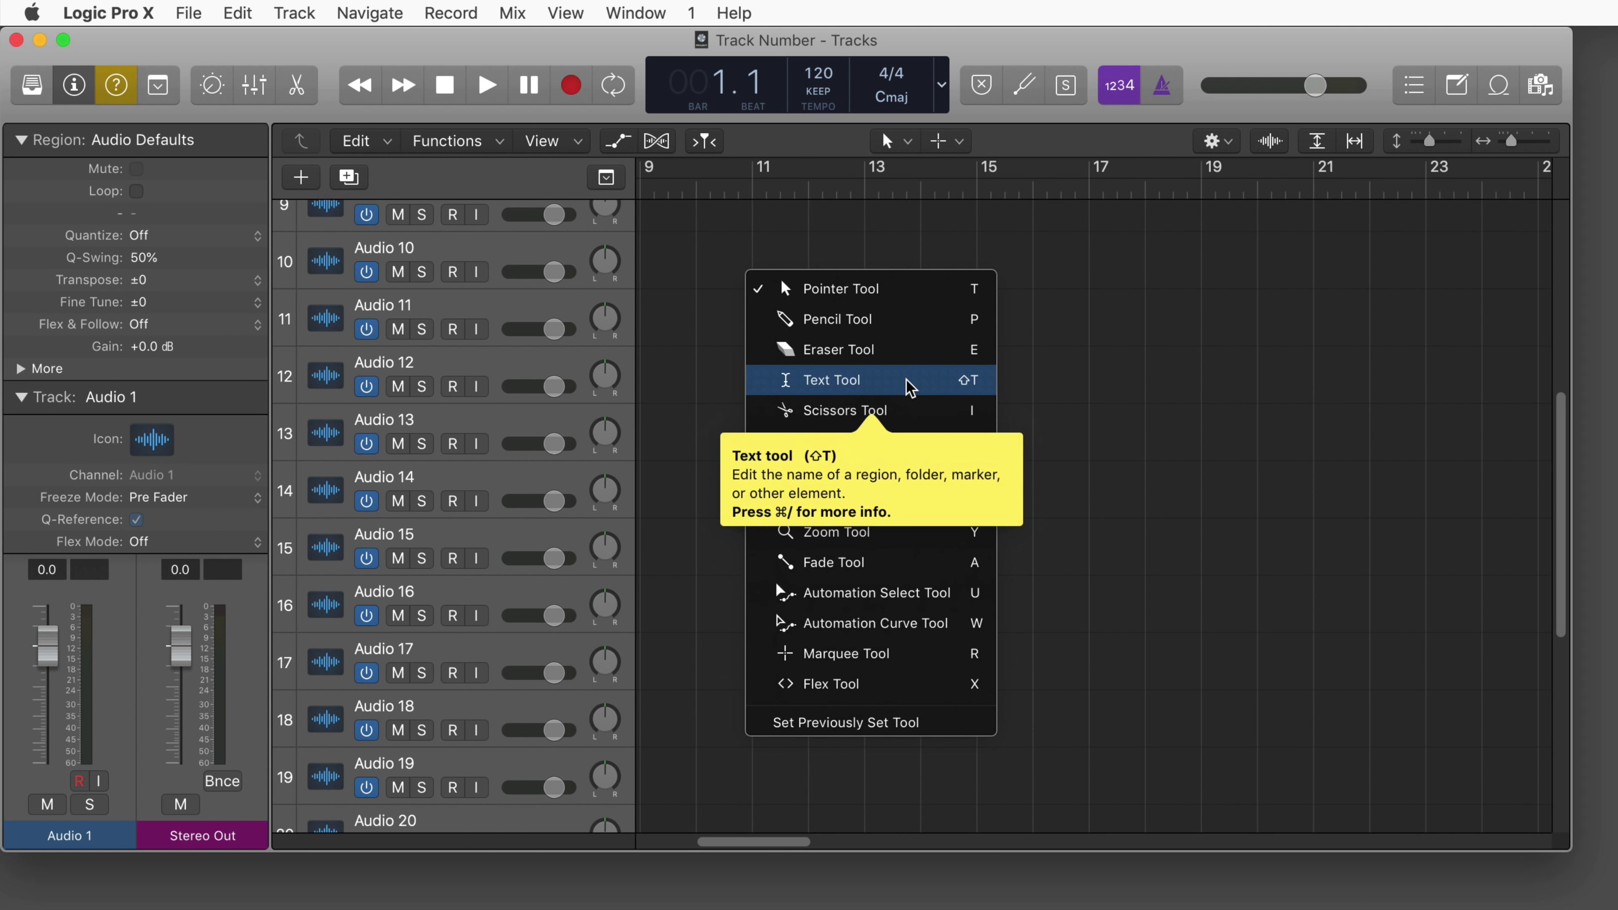
key("Escape")
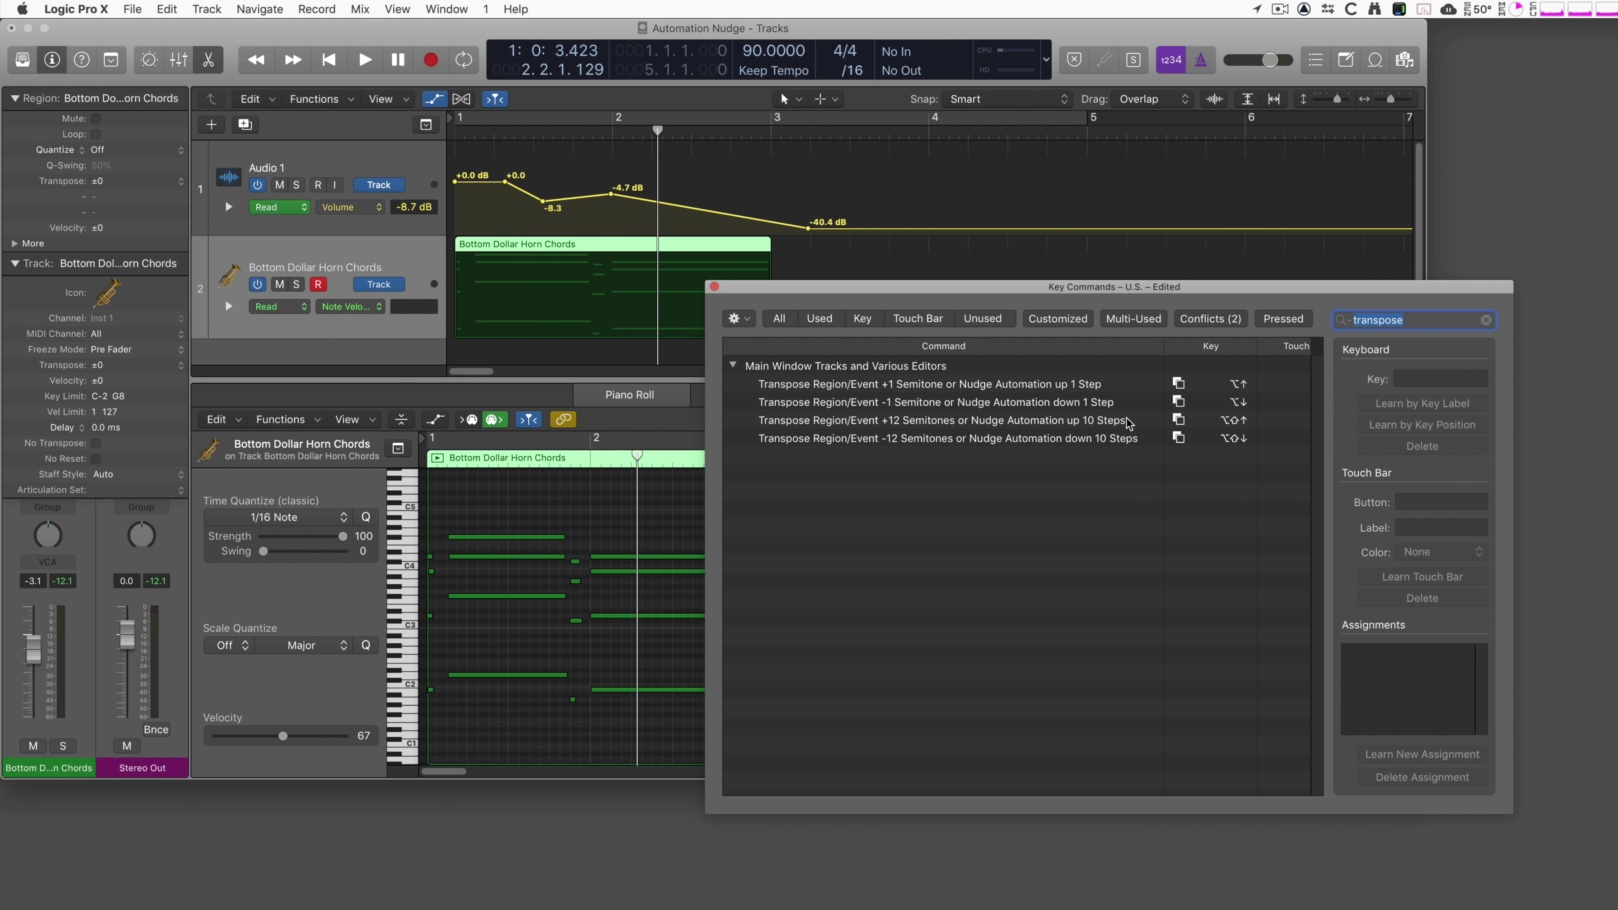
- Close the key commands window and play the Automation Nudge project from the beginning
left_click(714, 286)
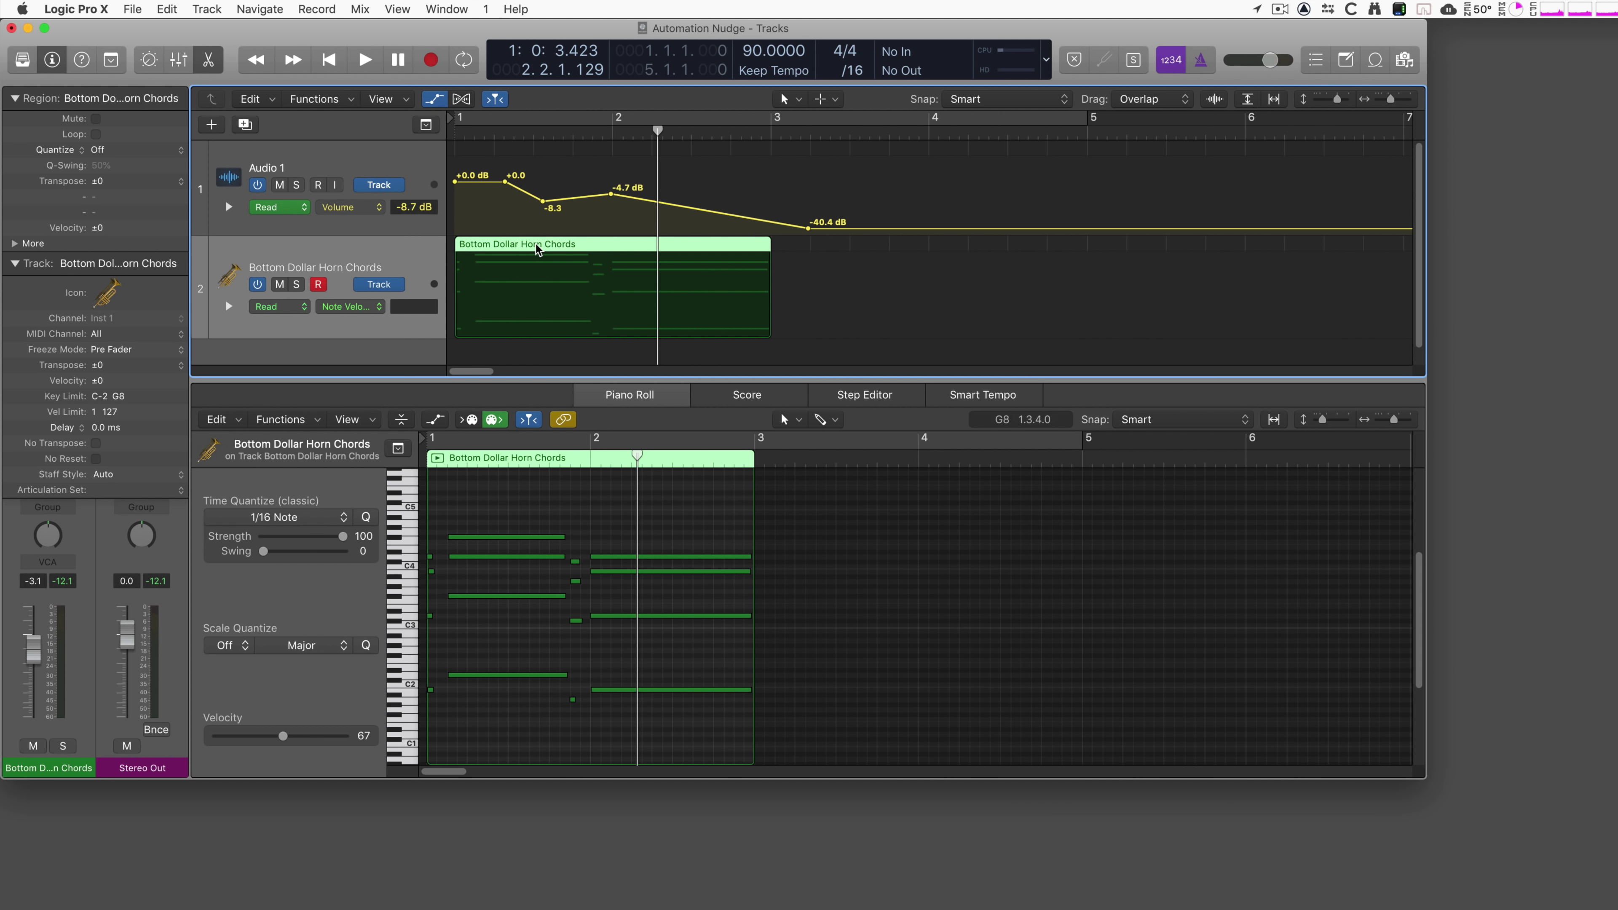
key("Return")
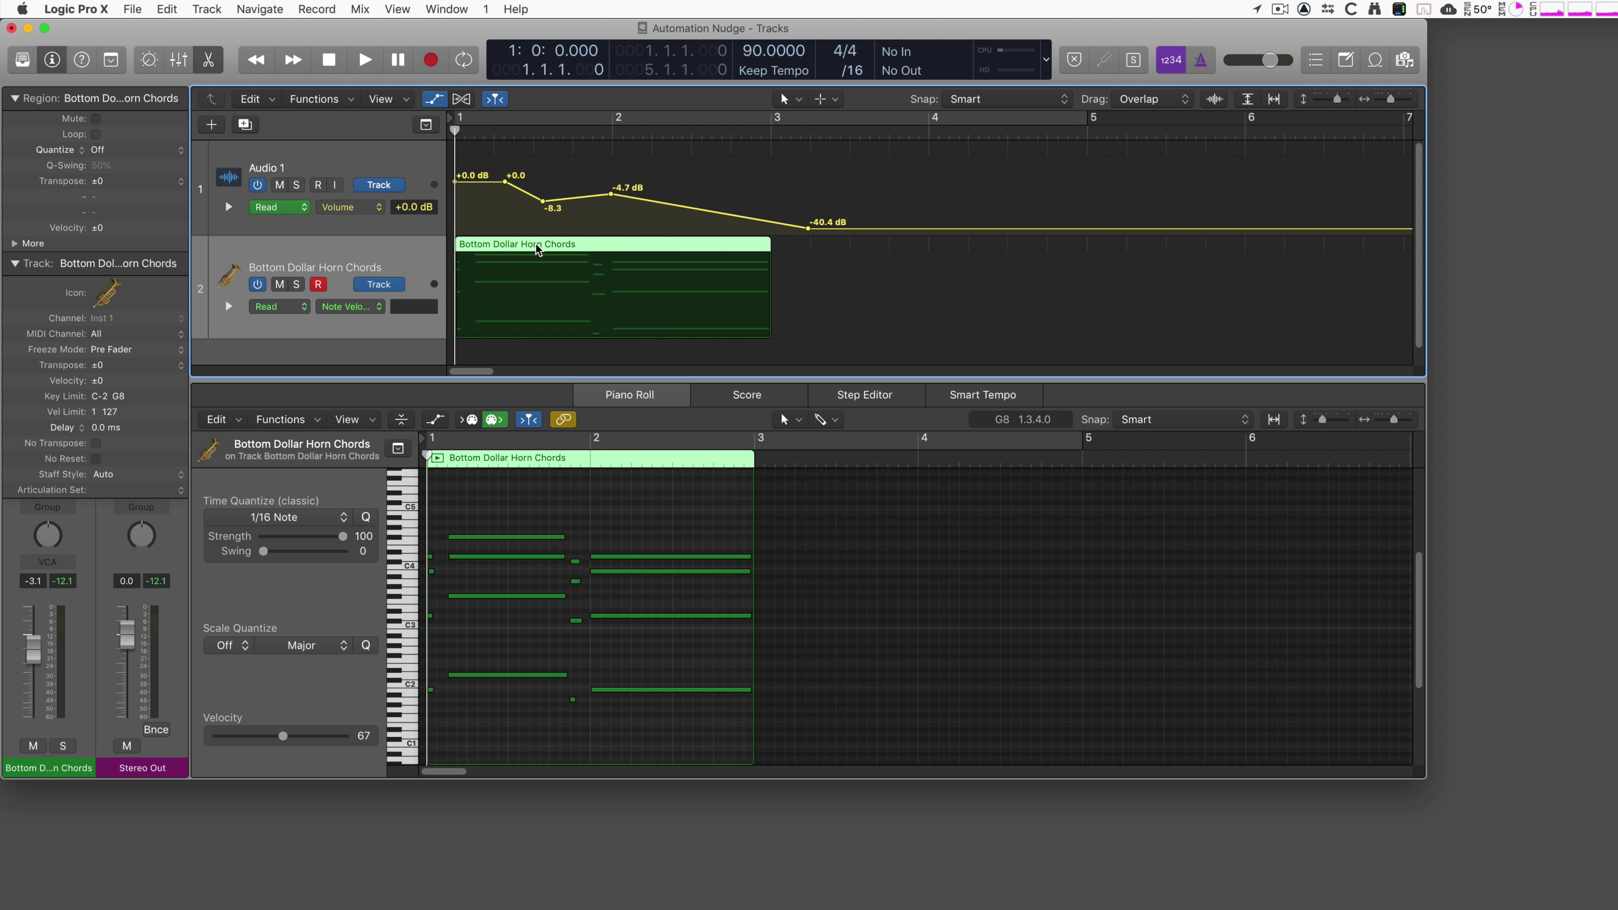
key("space")
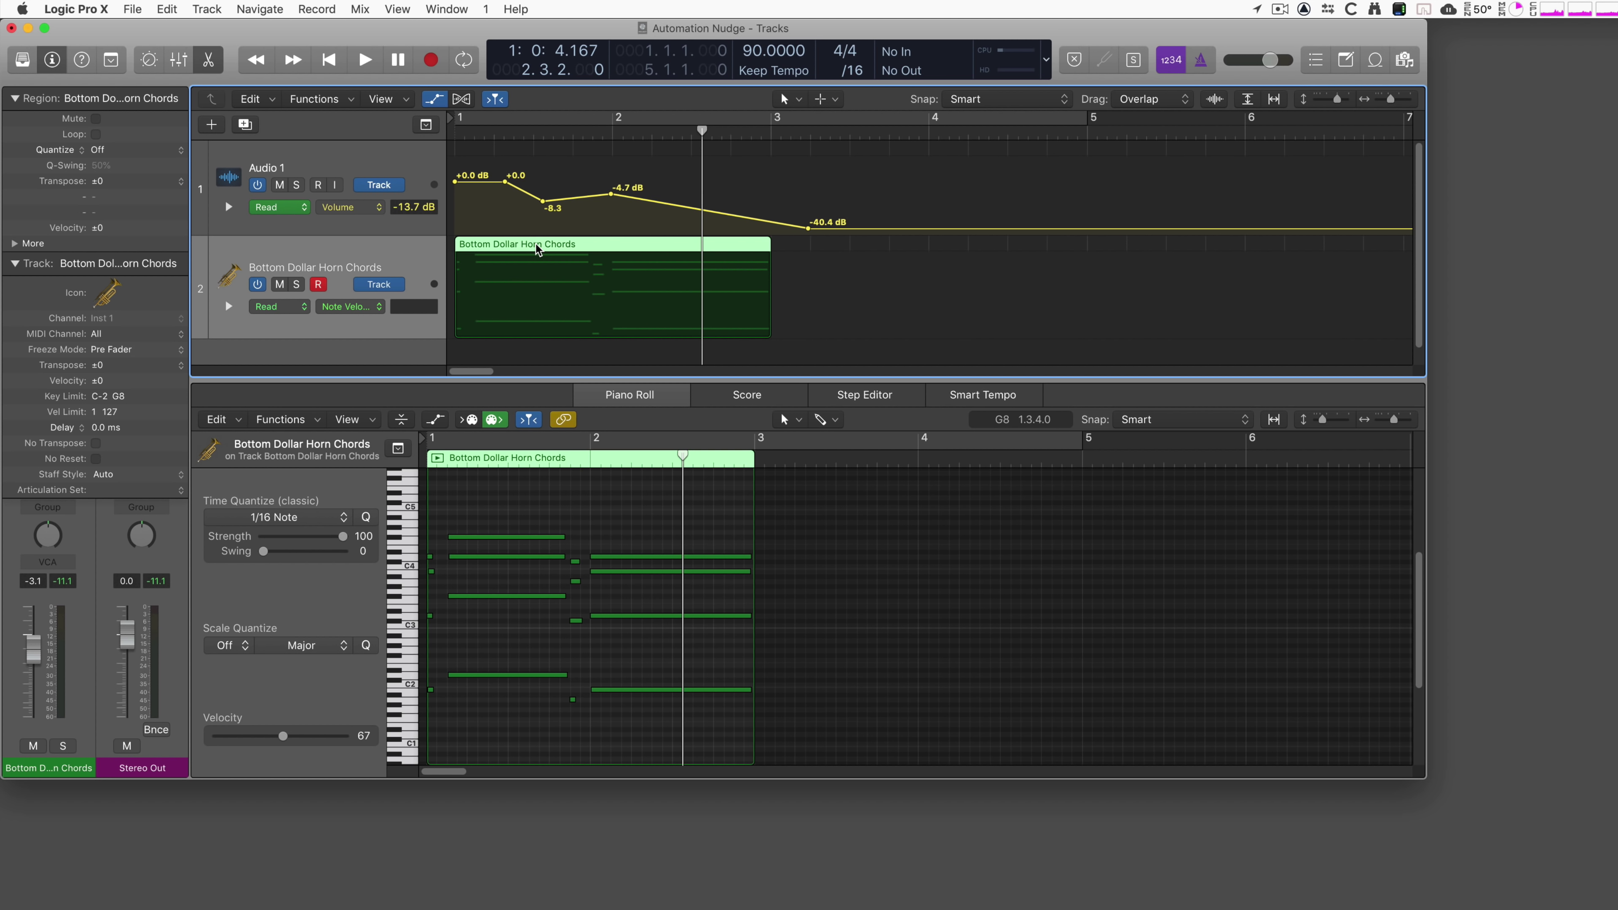
- Transpose the Bottom Dollar Horn Chords region up in single semitone steps and bring it back down
key("alt+Up")
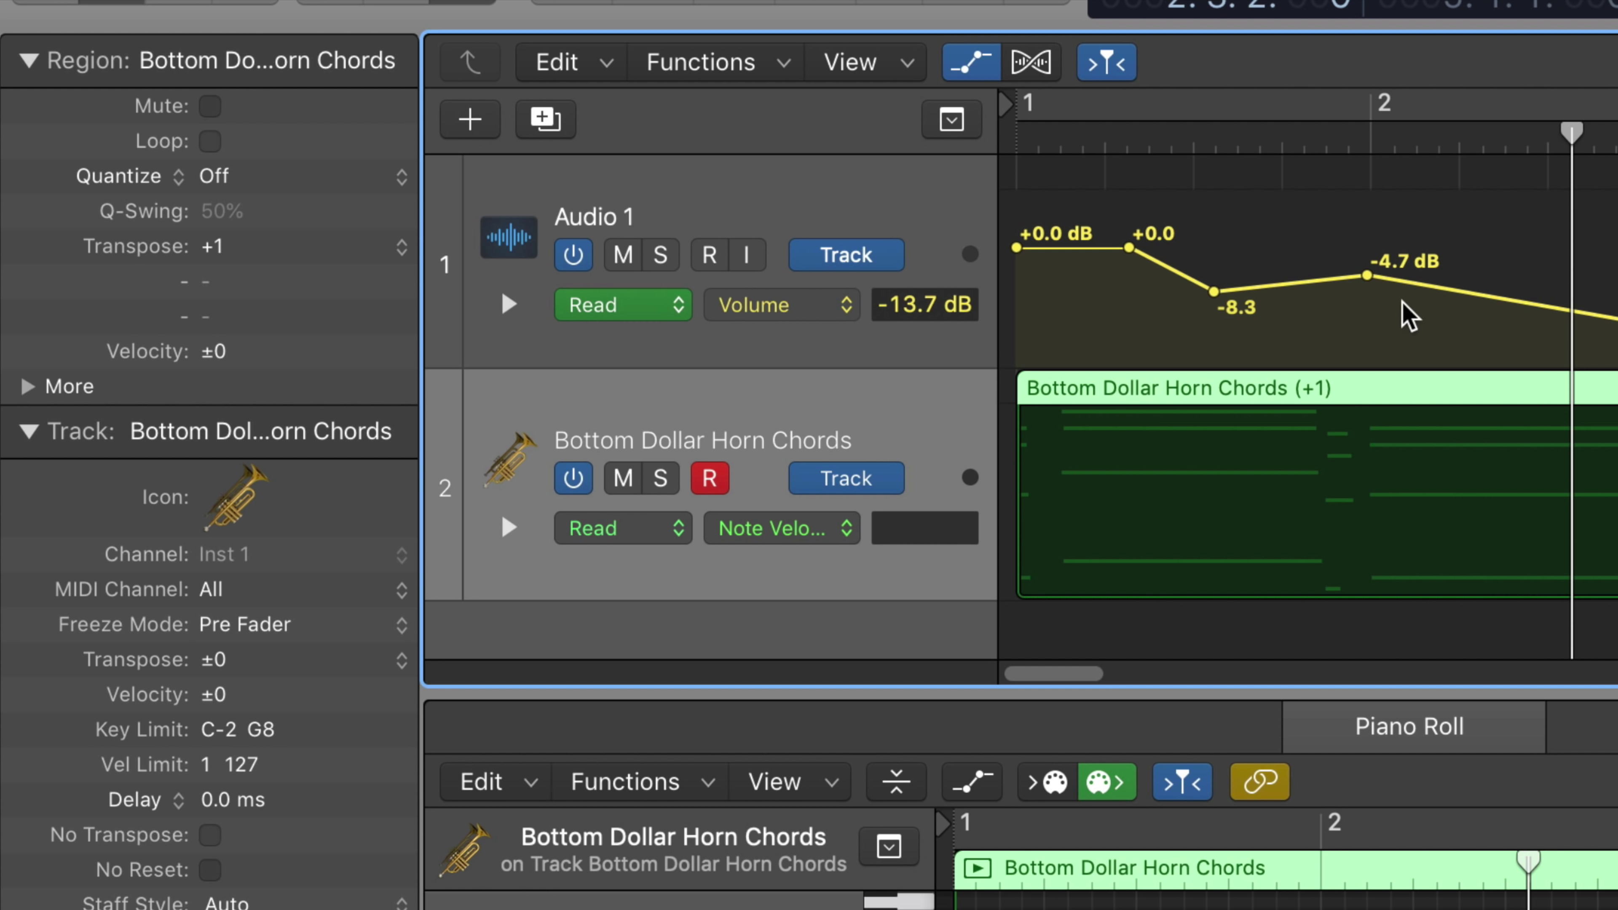
key("alt+Up")
key("alt+Up")
key("alt+Down")
key("alt+Down")
- Transpose the Bottom Dollar Horn Chords region up 12 semitones, play it, and transpose it back down 12 semitones
key("alt+shift+Up")
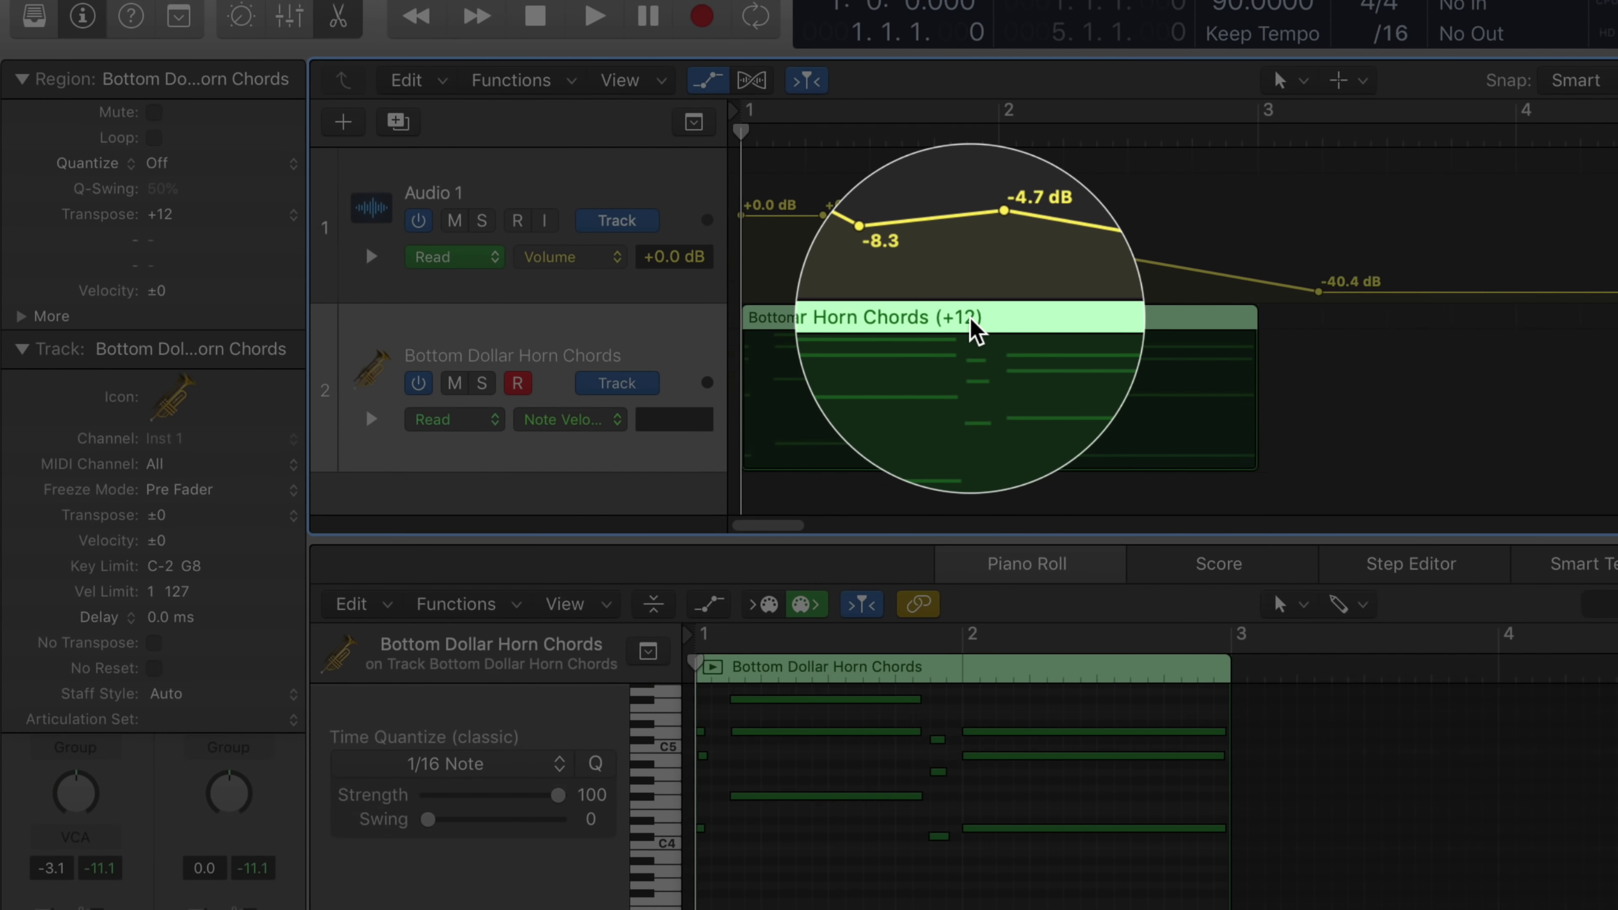
key("space")
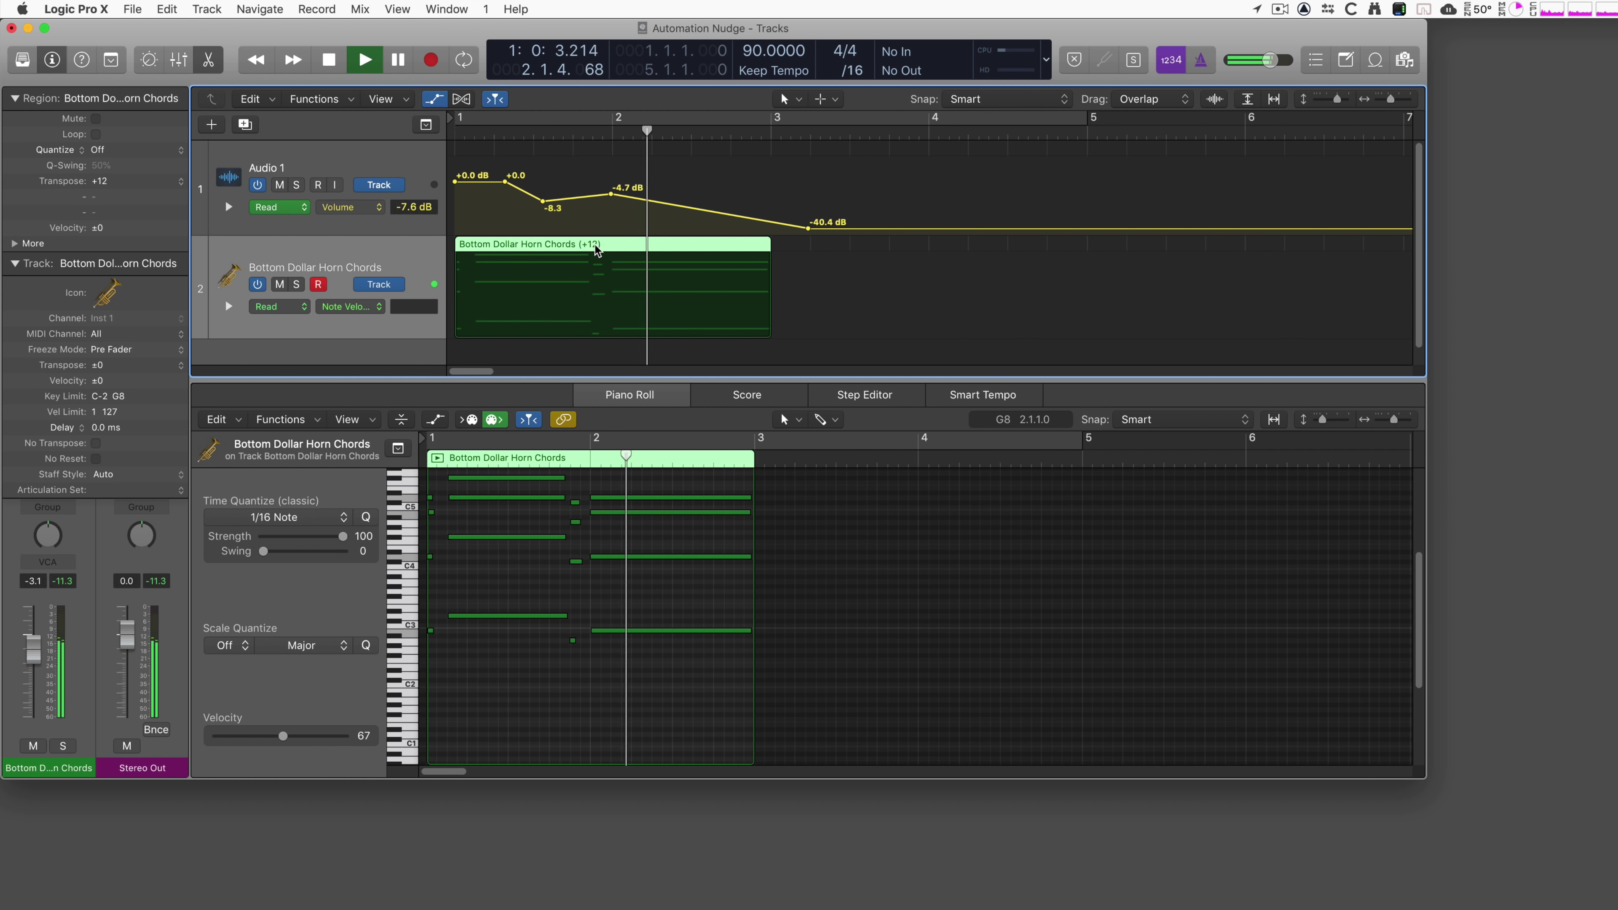
key("space")
key("alt+shift+Down")
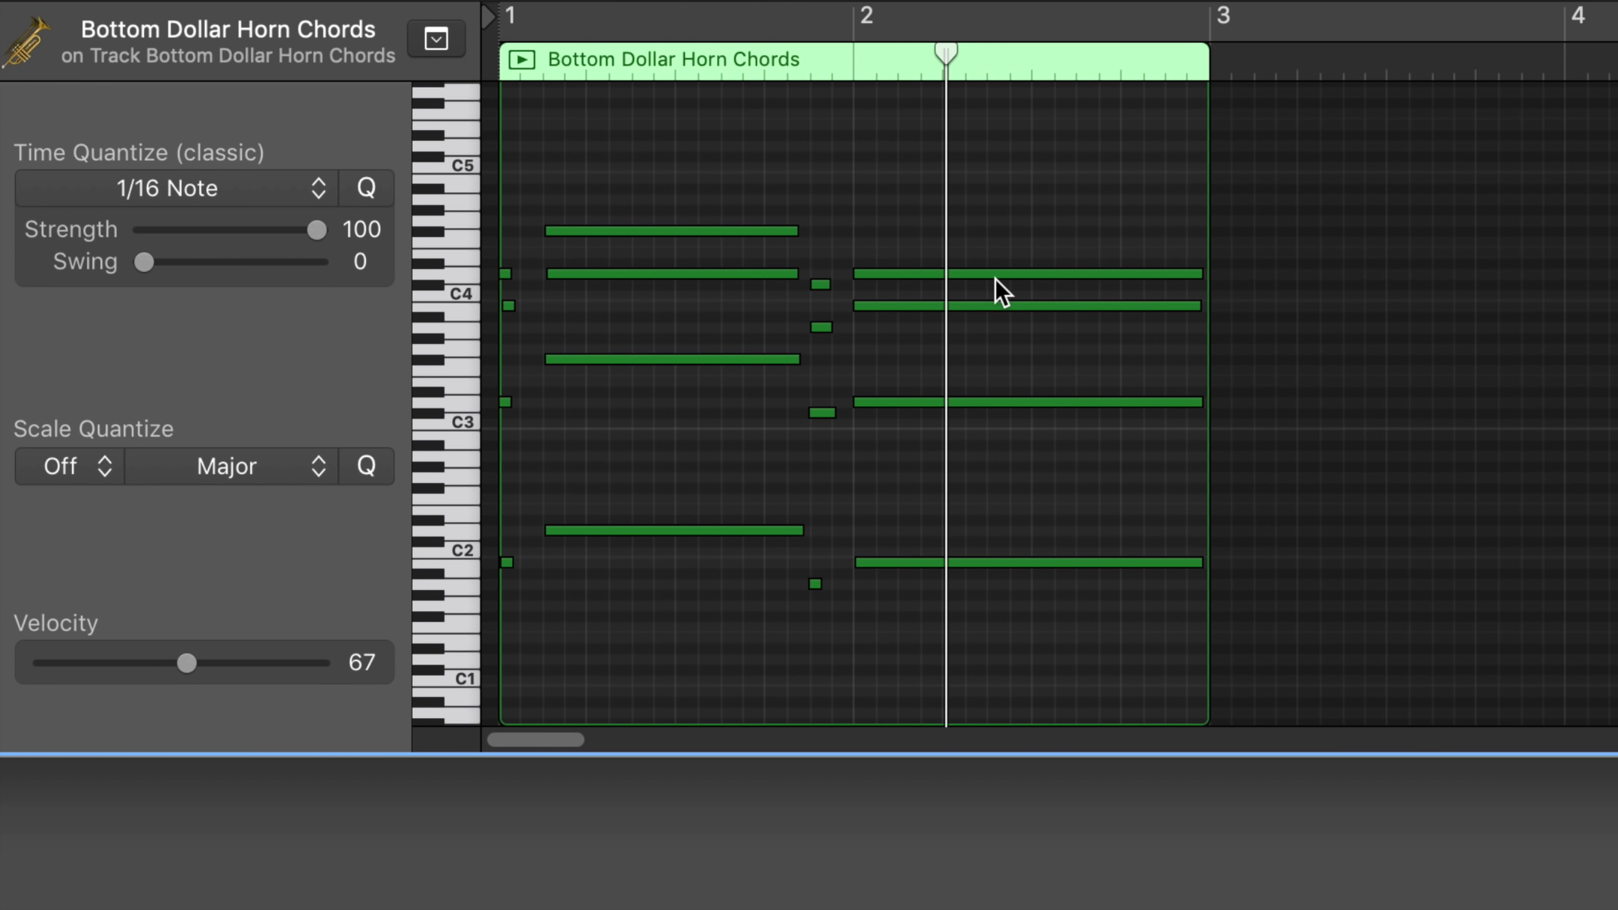
- Transpose the four long notes in bar 2 of the Piano Roll up one semitone, play the result, and deselect them
left_click(966, 274)
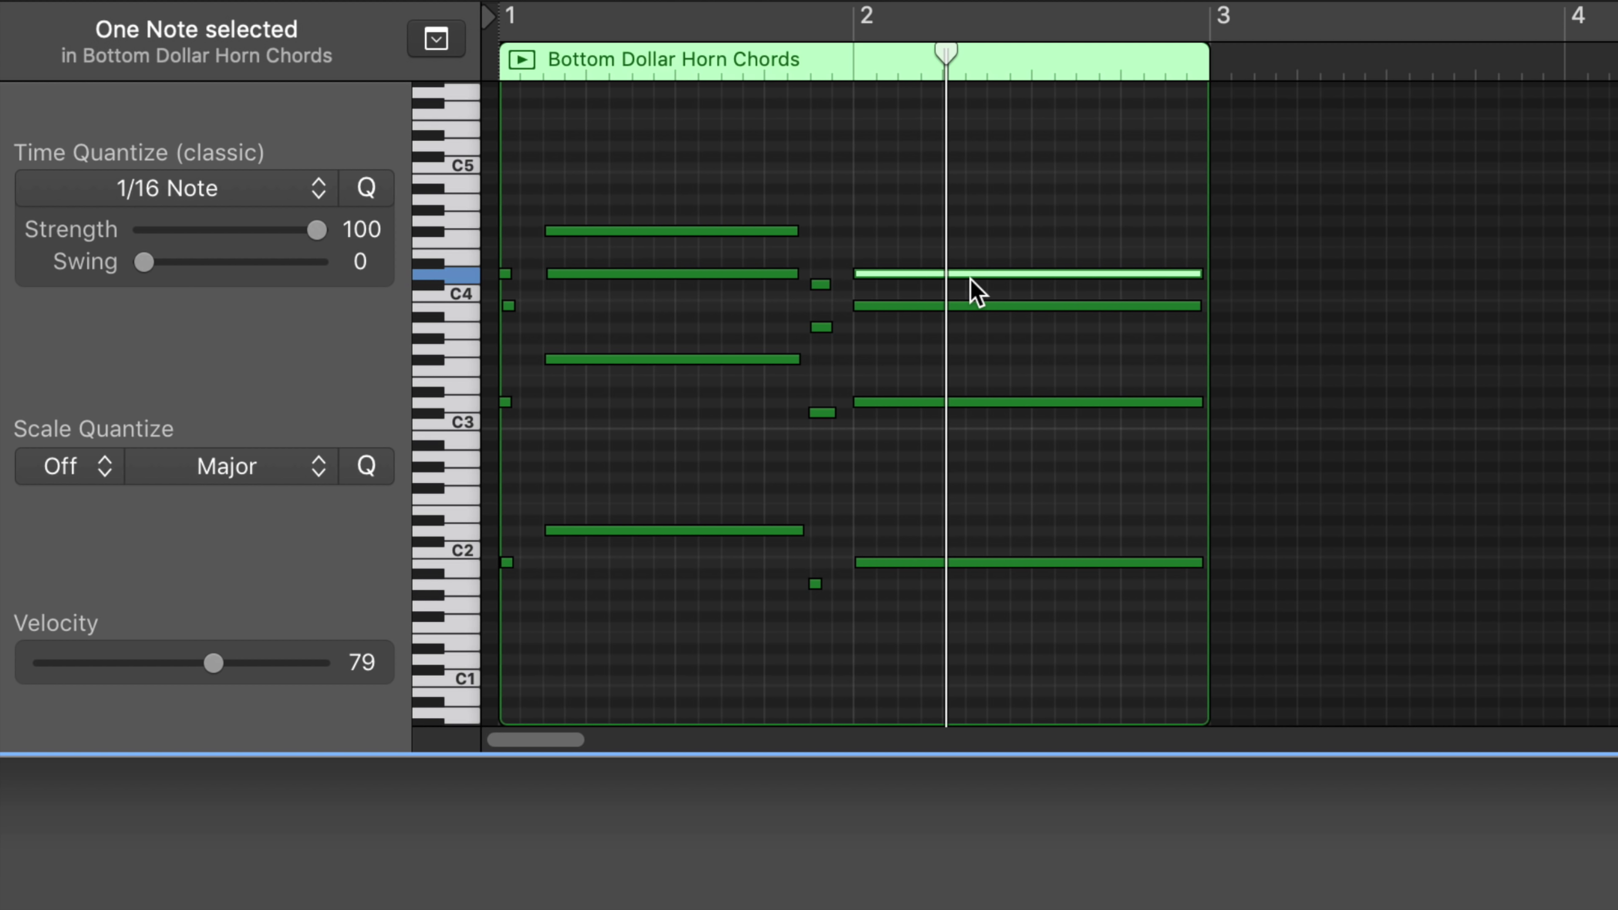
left_click_drag(992, 217, 1048, 603)
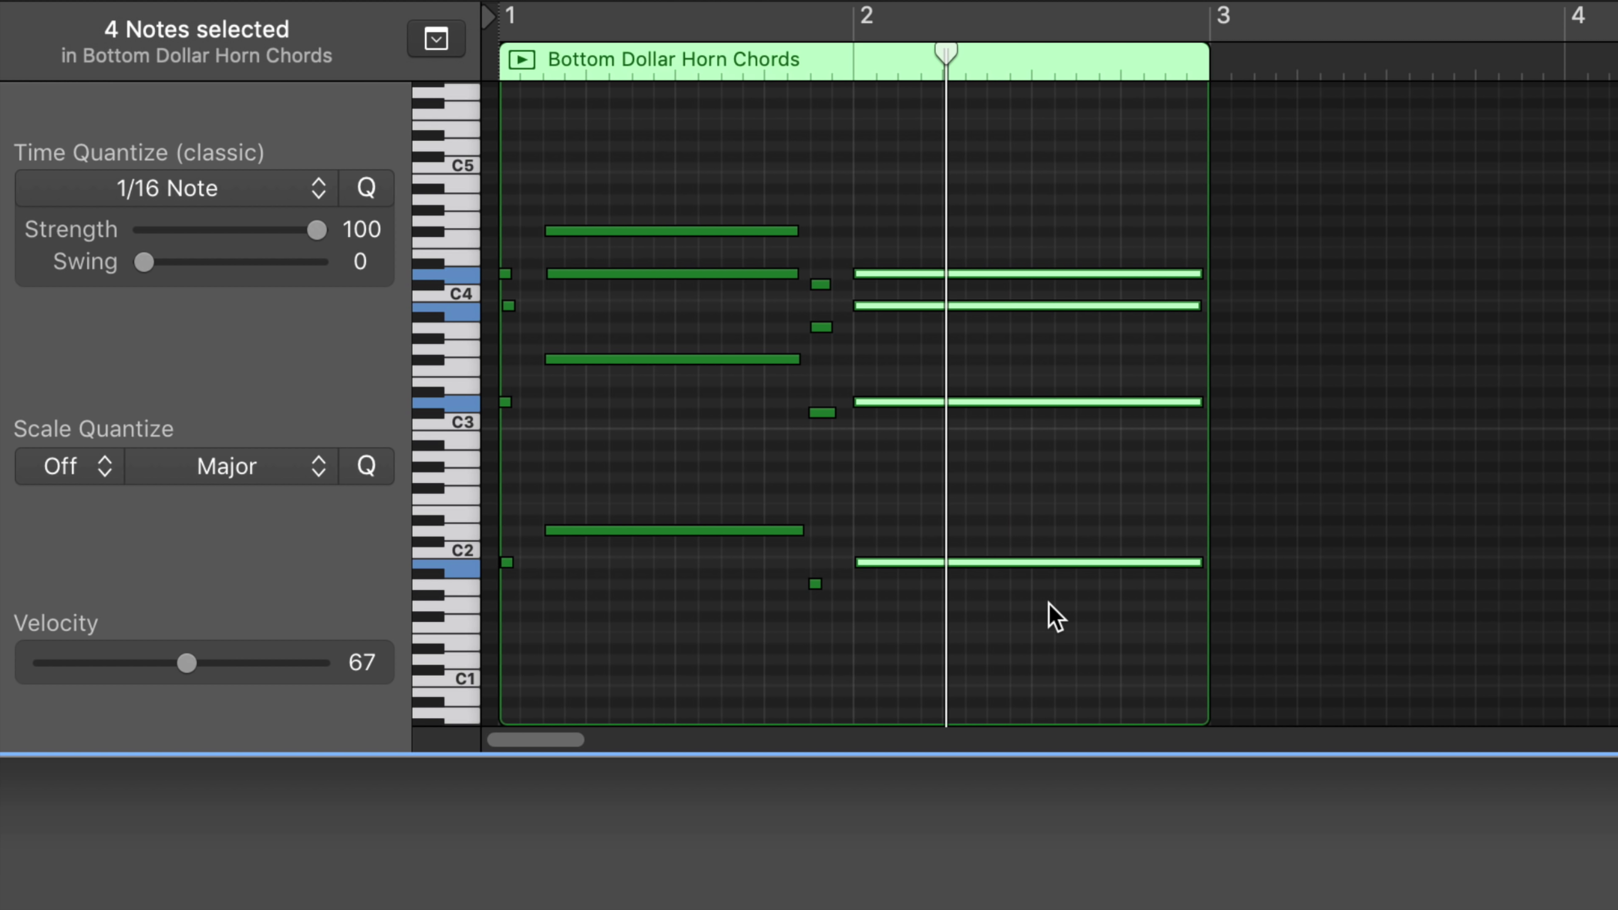
key("alt+Up")
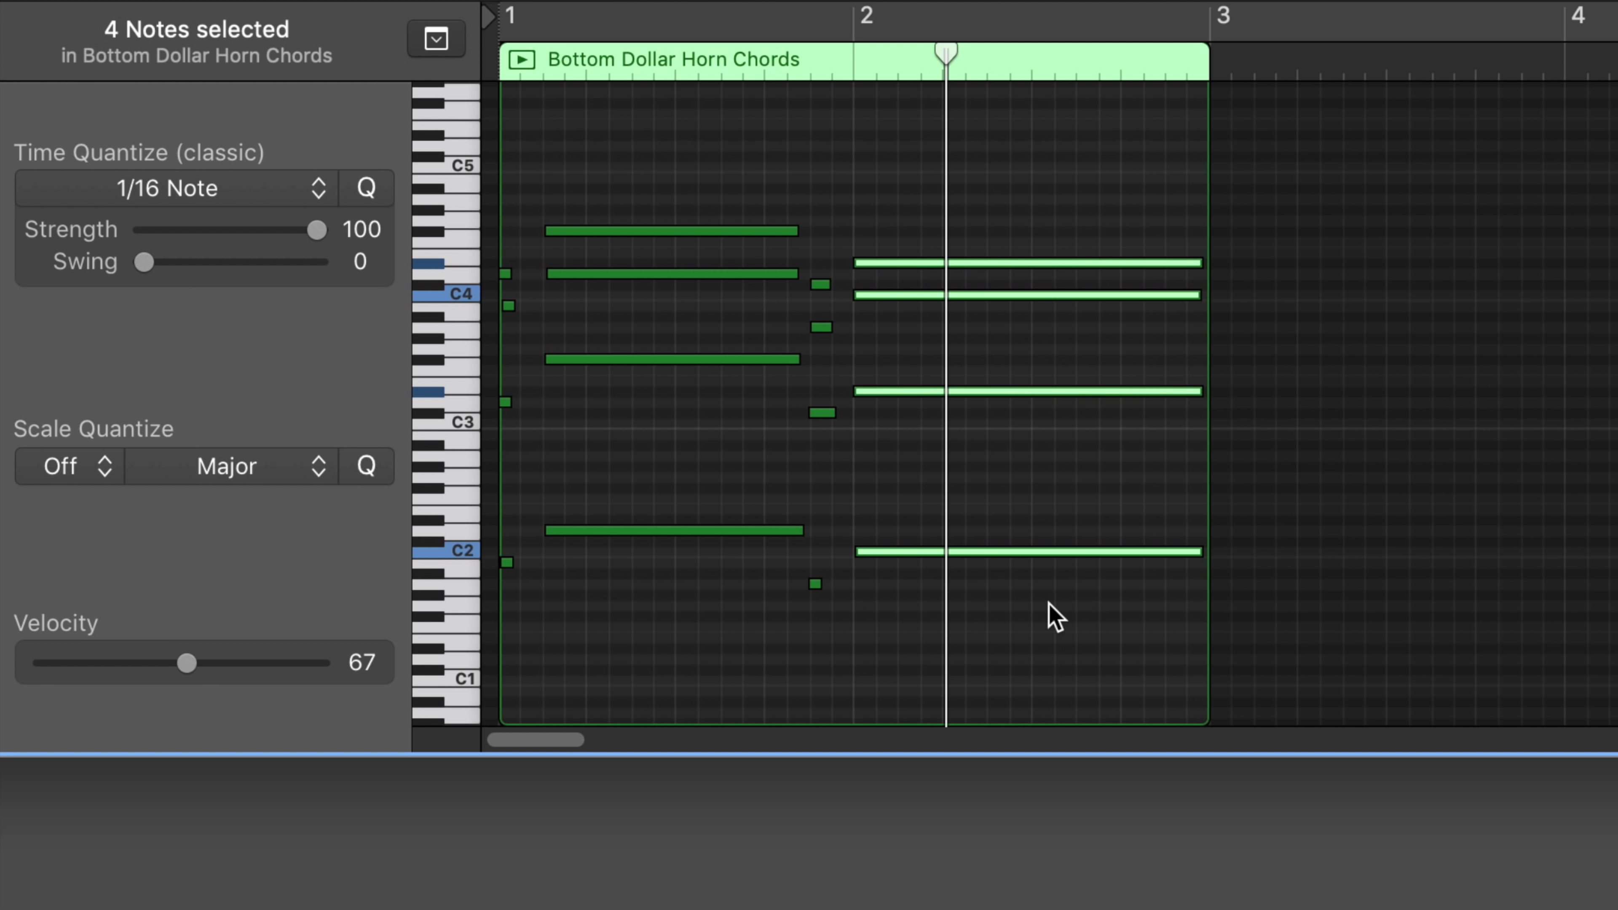
key("space")
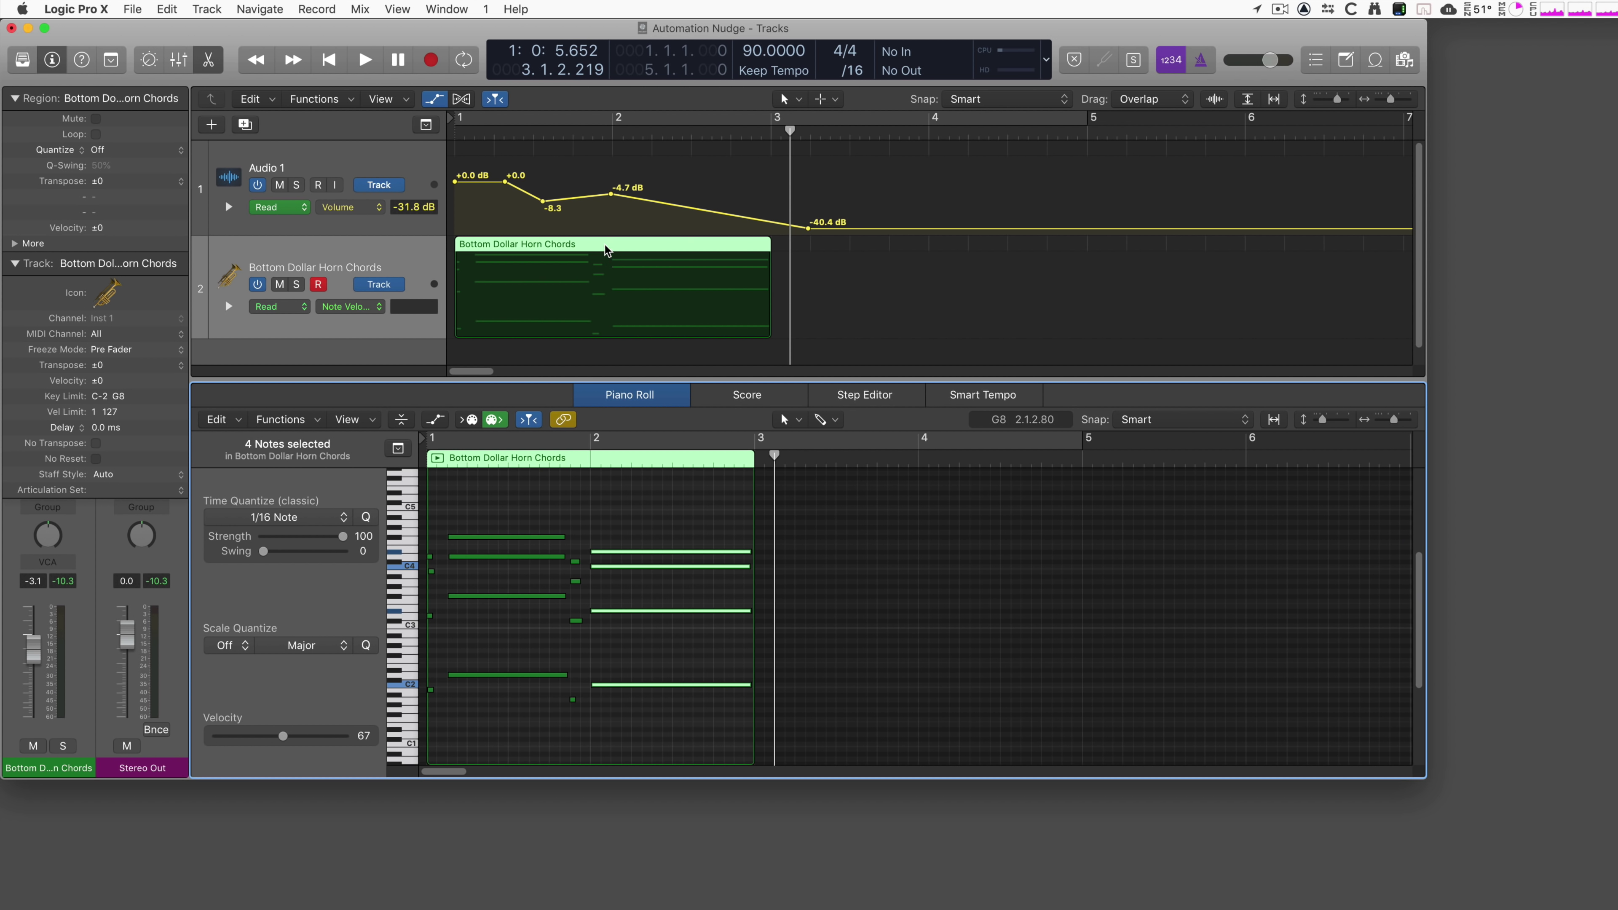
left_click(650, 536)
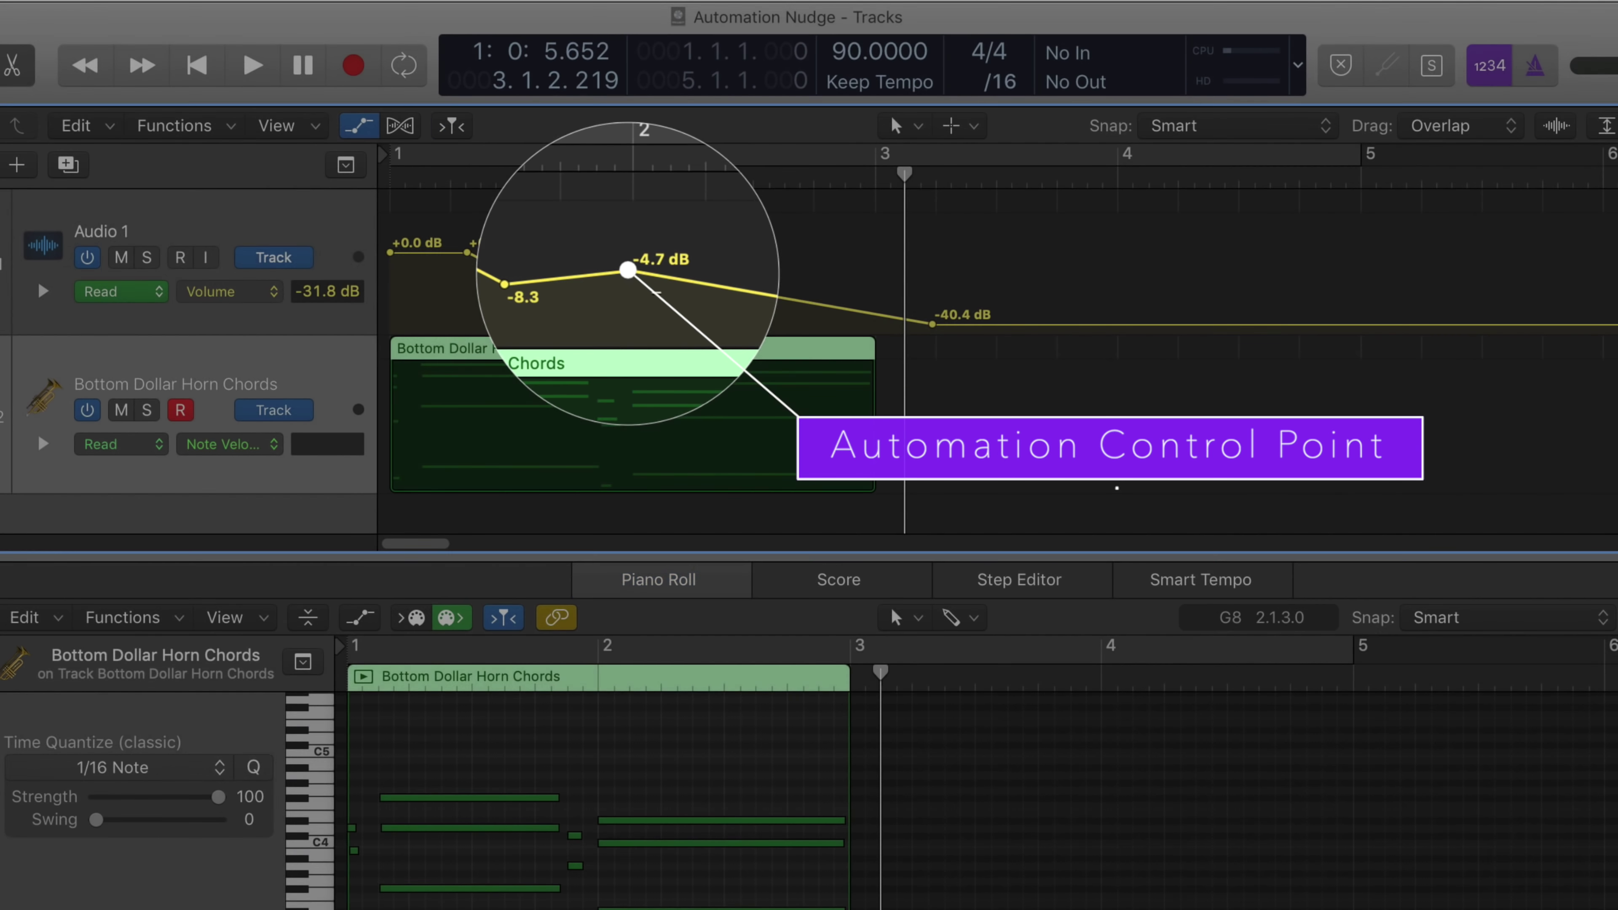
- Nudge the volume automation control point at bar 2 of the Audio 1 track up to -3.4 dB
left_click(627, 258)
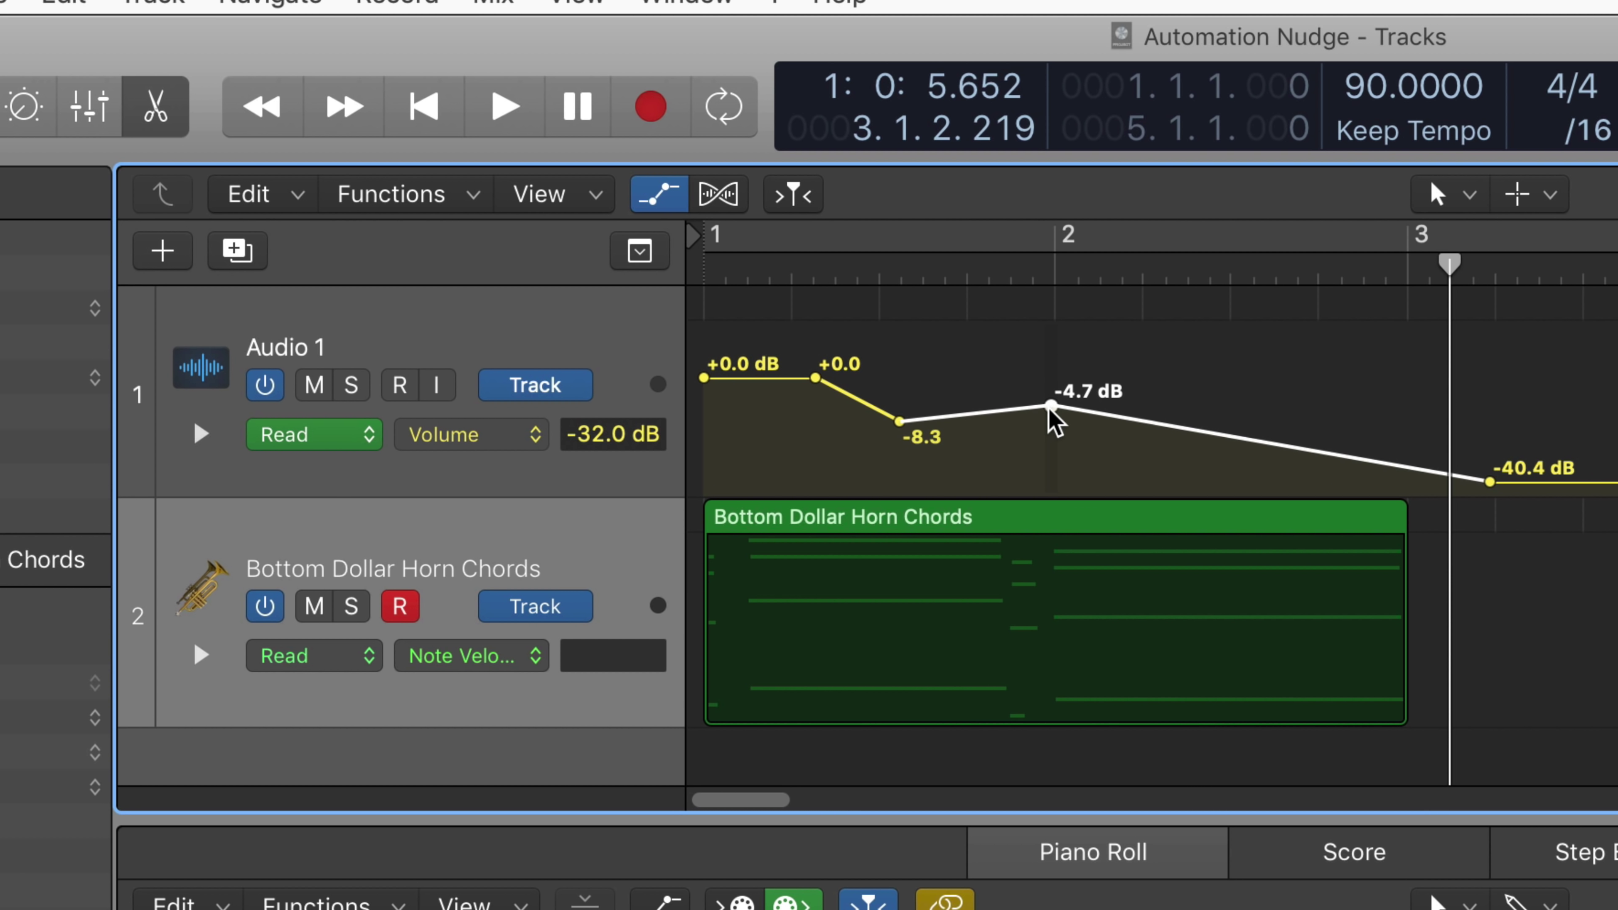
key("alt+Up")
key("alt+Up")
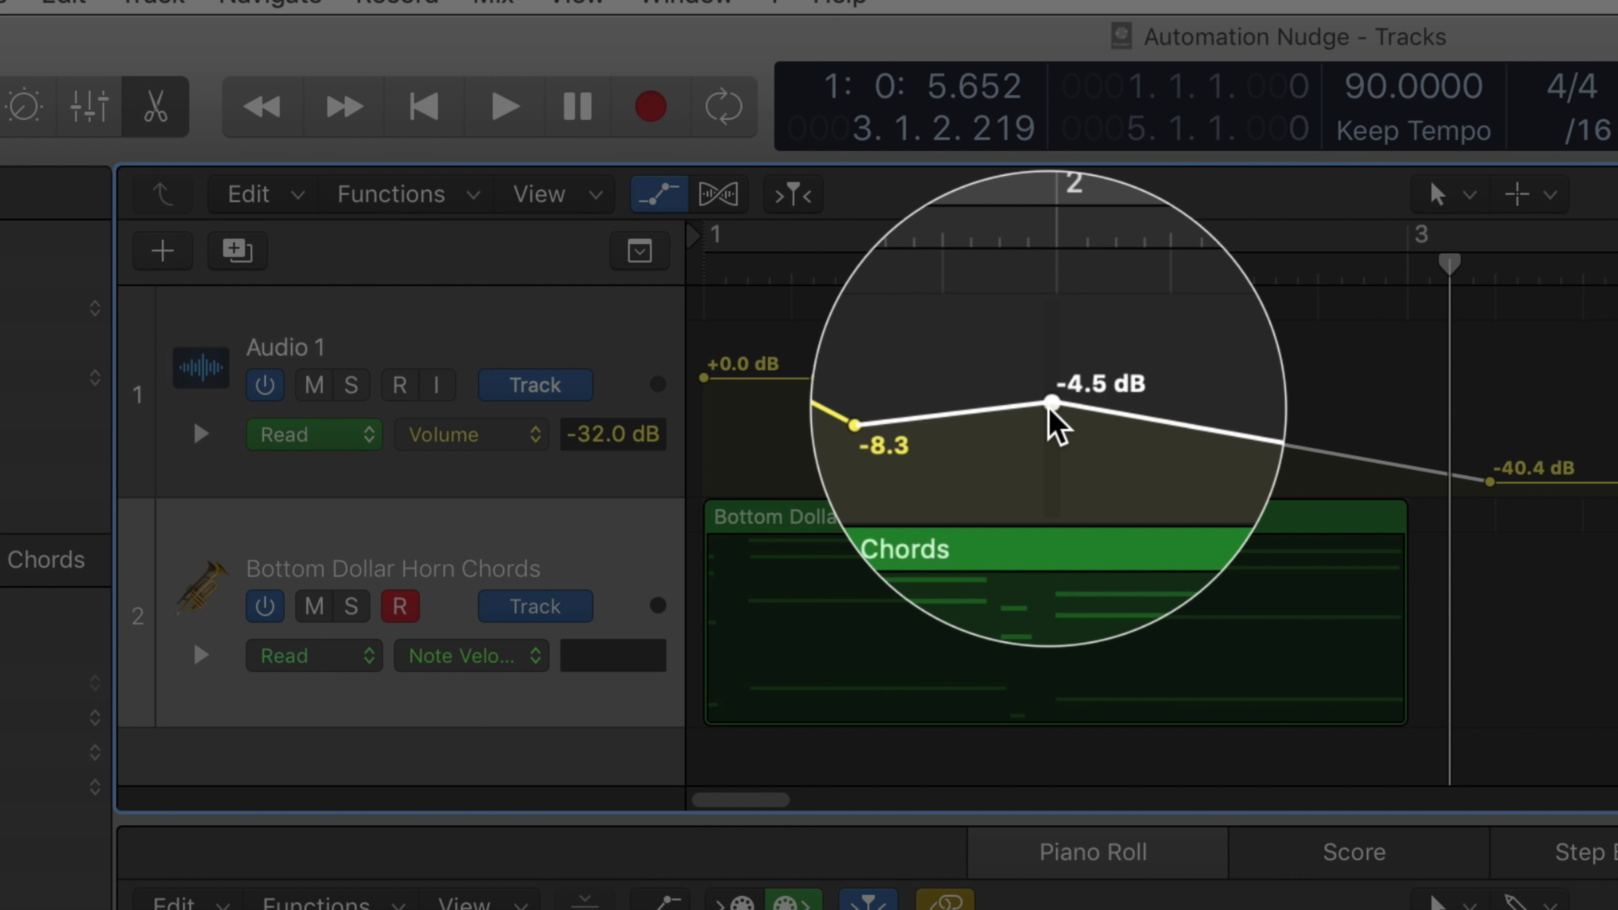
key("alt+Up")
key("alt+Up")
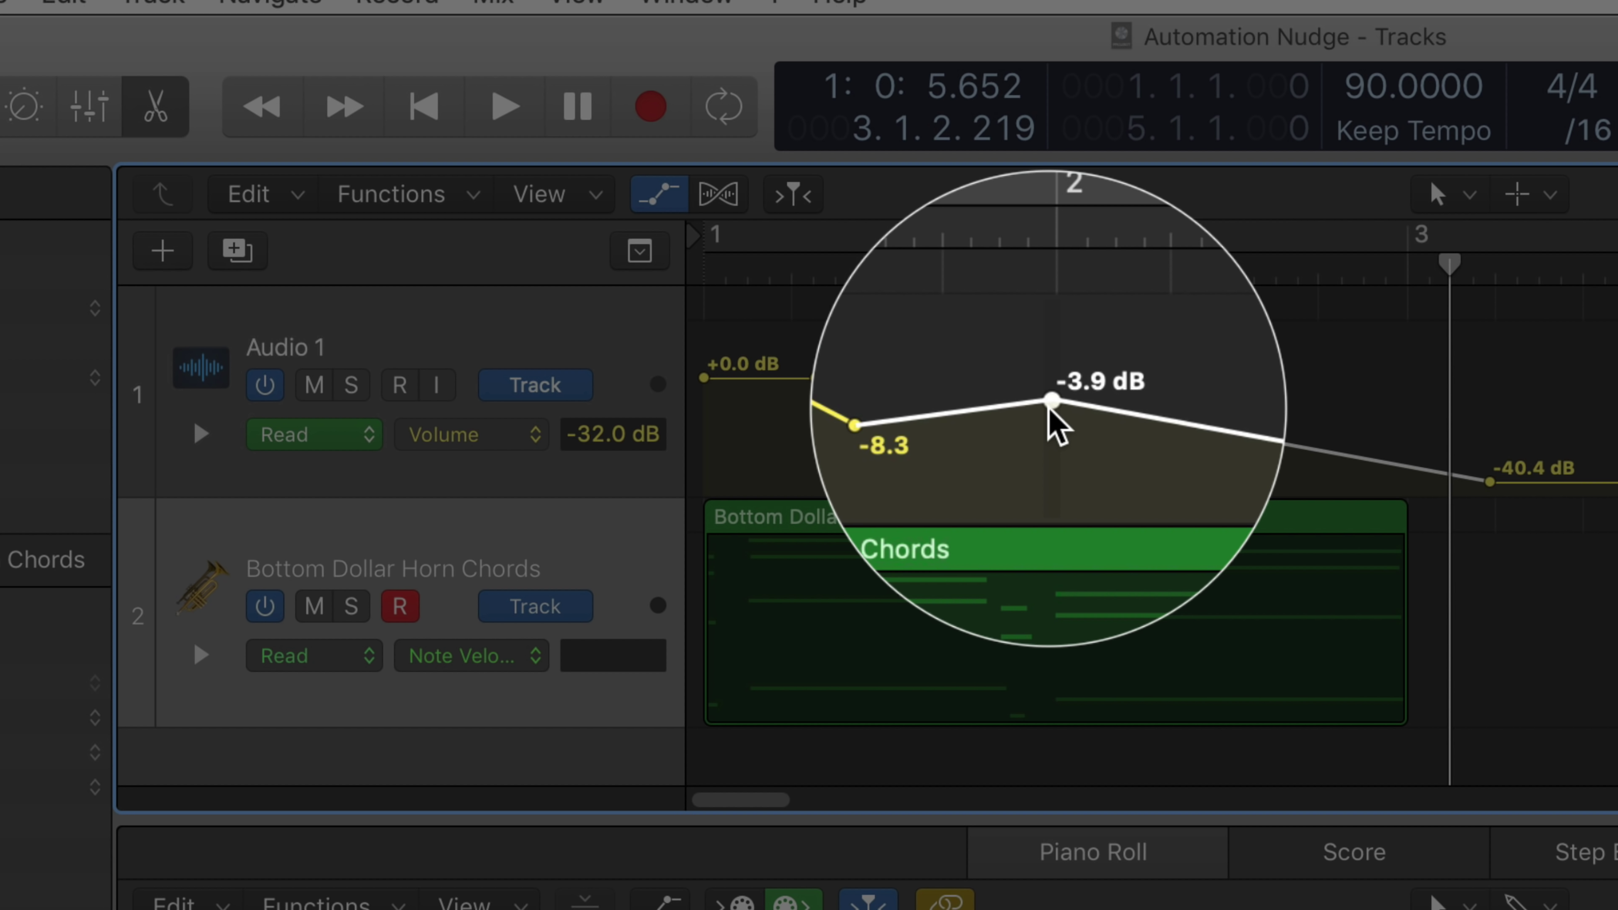
key("alt+Up")
key("alt+Up")
key("alt+Up")
key("alt+Up")
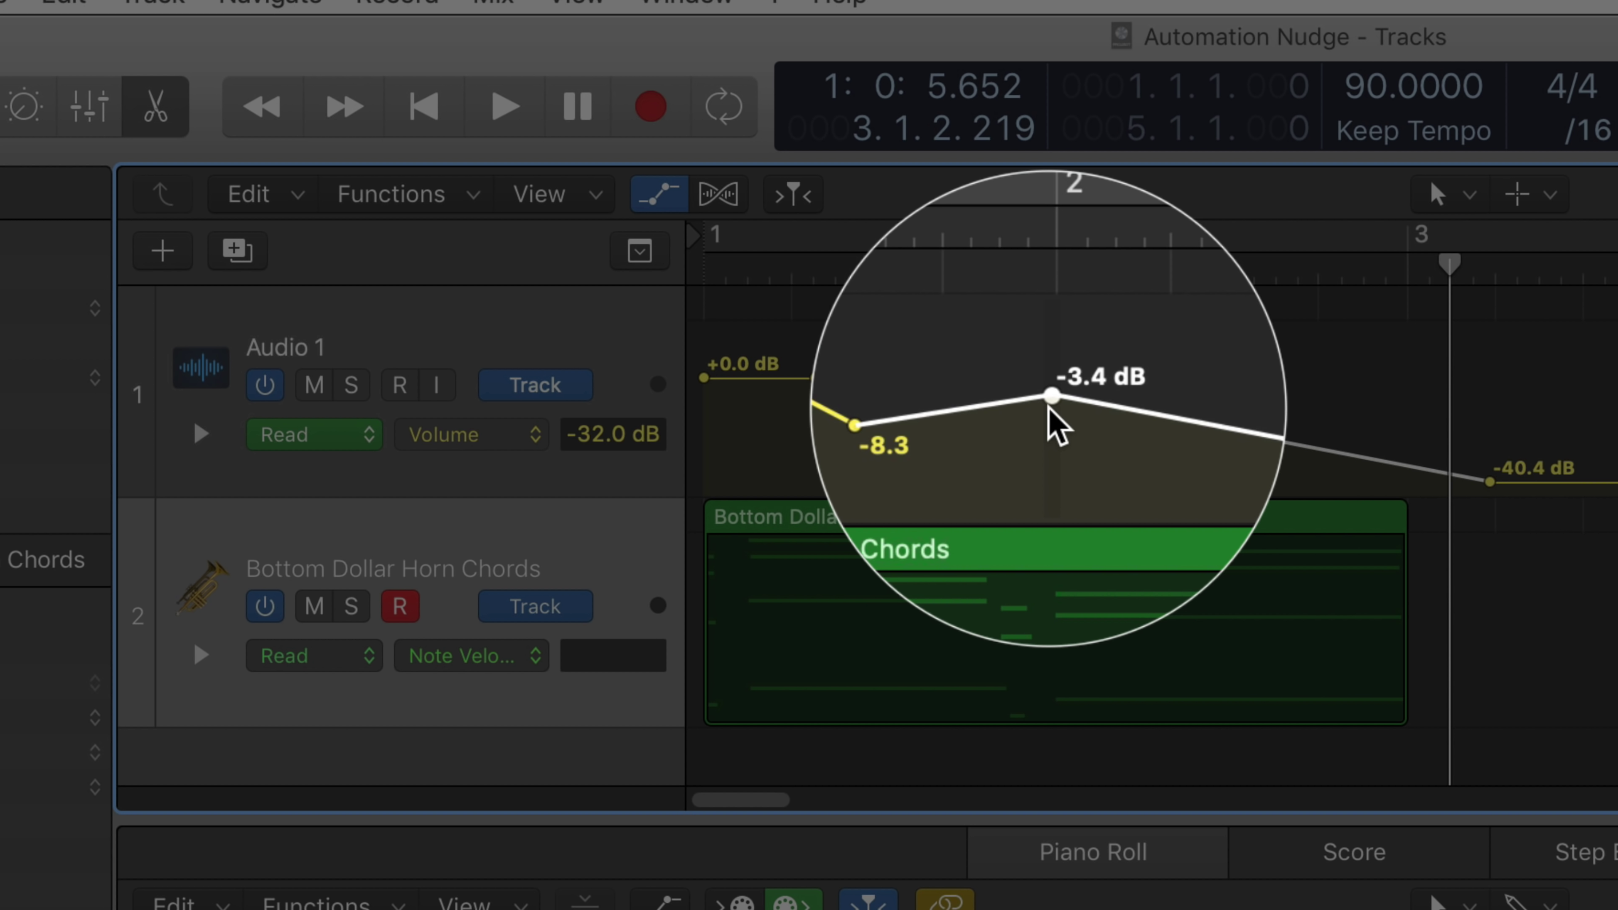
- Nudge the same bar 2 volume control point down several steps and back up to -0.6 dB
key("alt+Down")
key("alt+Down")
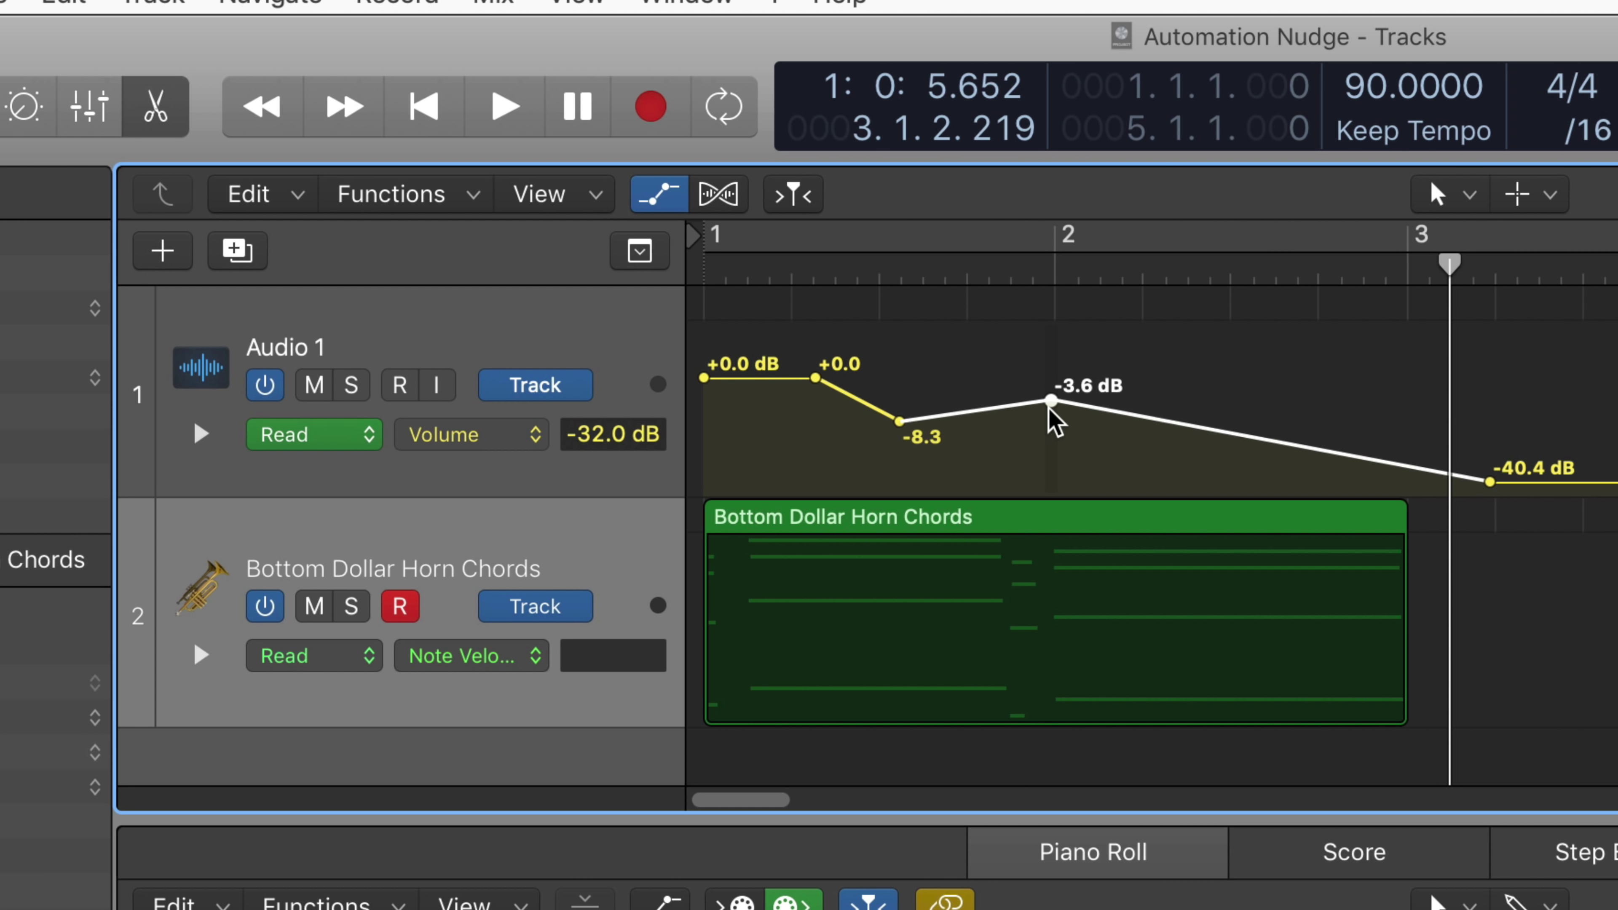
key("alt+Down")
key("alt+Down")
key("alt+Down")
key("alt+Down")
key("alt+Down")
key("alt+Up")
key("alt+Up")
key("alt+Up")
key("alt+Up")
key("alt+Up")
key("alt+Up")
key("alt+Up")
key("alt+Up")
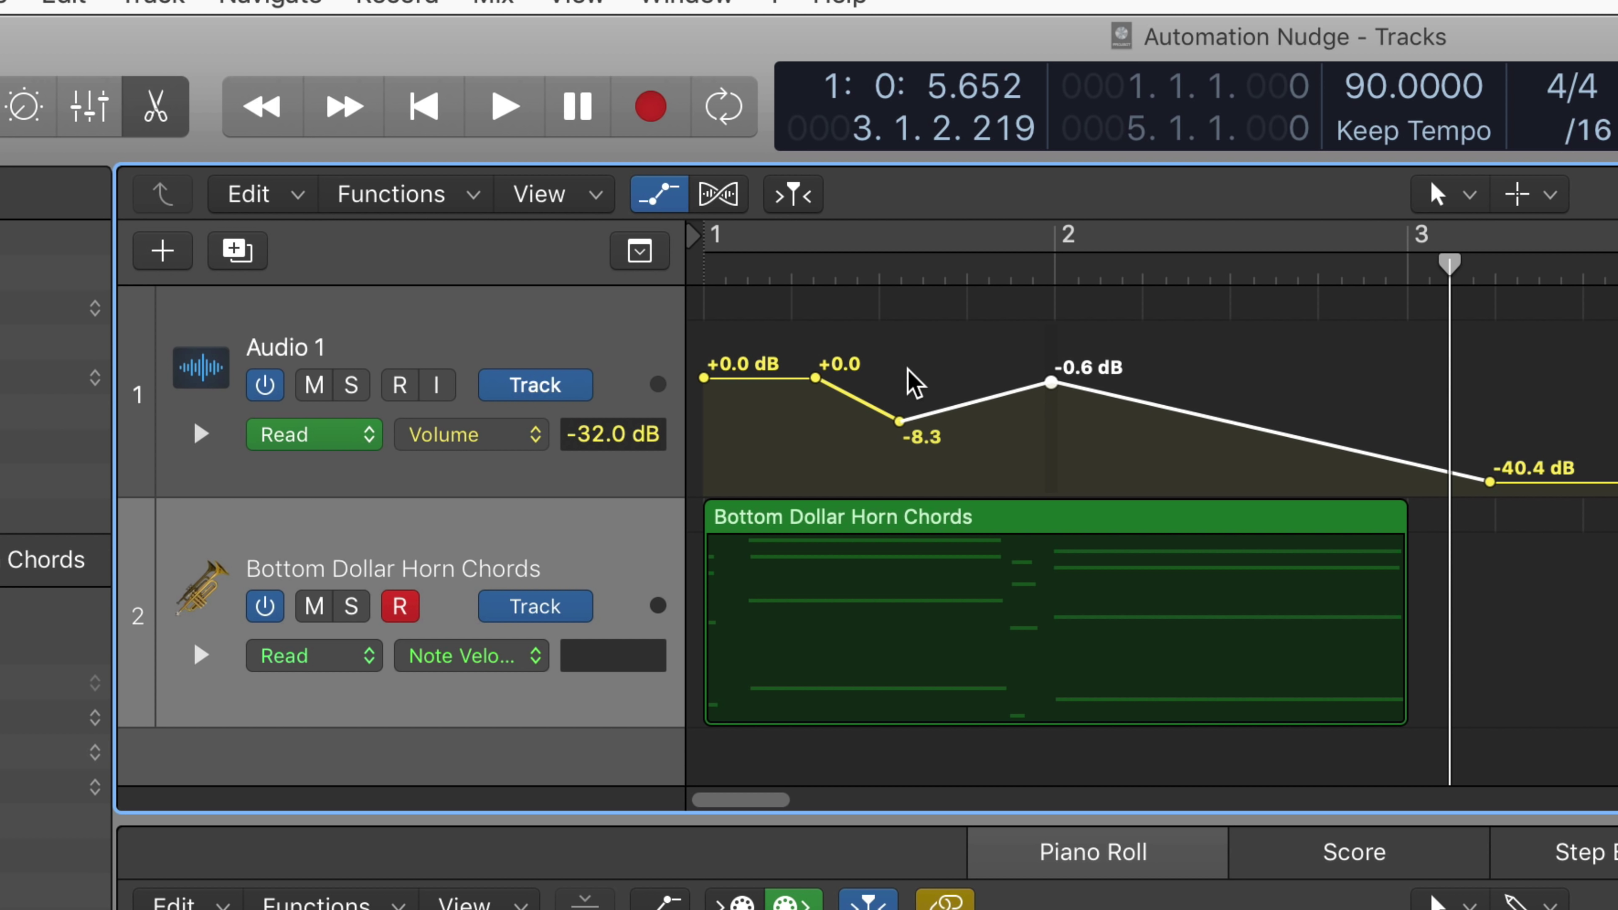
- Select the three middle volume control points on Audio 1 and nudge them down and up together to +2.0, -6.3 and +1.4 dB
left_click_drag(813, 357, 1252, 408)
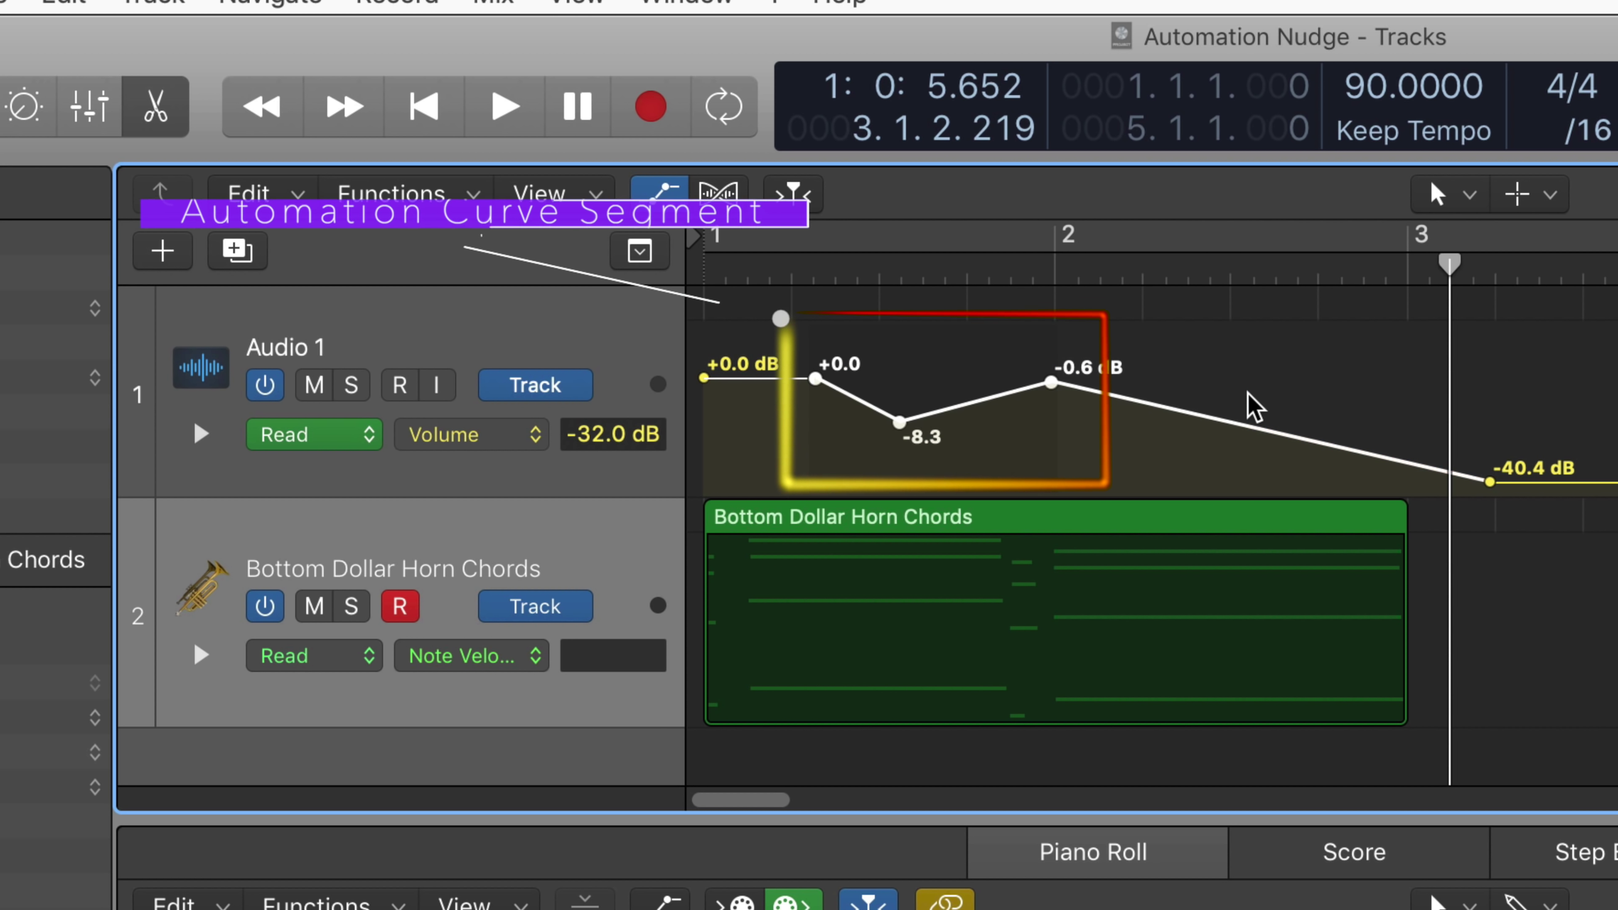
key("alt+Up")
key("alt+Down")
key("alt+Down")
key("alt+Down")
key("alt+Down")
key("alt+Down")
key("alt+Down")
key("alt+Up")
key("alt+Up")
key("alt+Up")
key("alt+Up")
key("alt+Up")
key("alt+Up")
key("alt+Up")
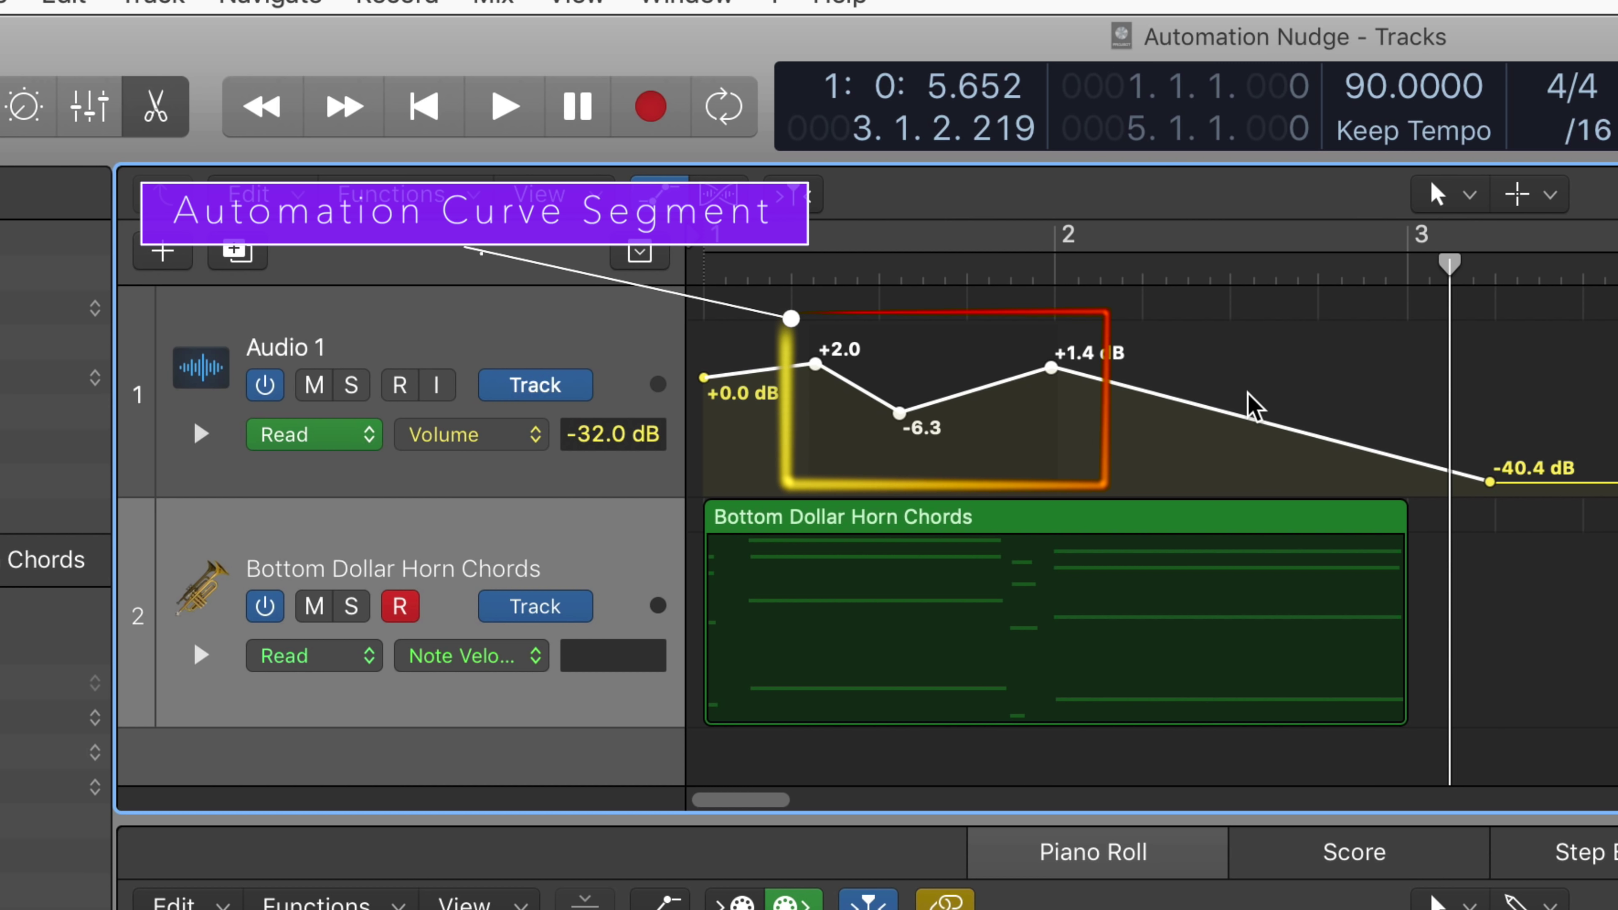
- Lower the selected volume automation segment by several steps and raise it again
key("alt+Down")
key("alt+Down")
key("alt+Down")
key("alt+Down")
key("alt+Down")
key("alt+Down")
key("alt+Up")
key("alt+Up")
key("alt+Up")
key("alt+Up")
key("alt+Up")
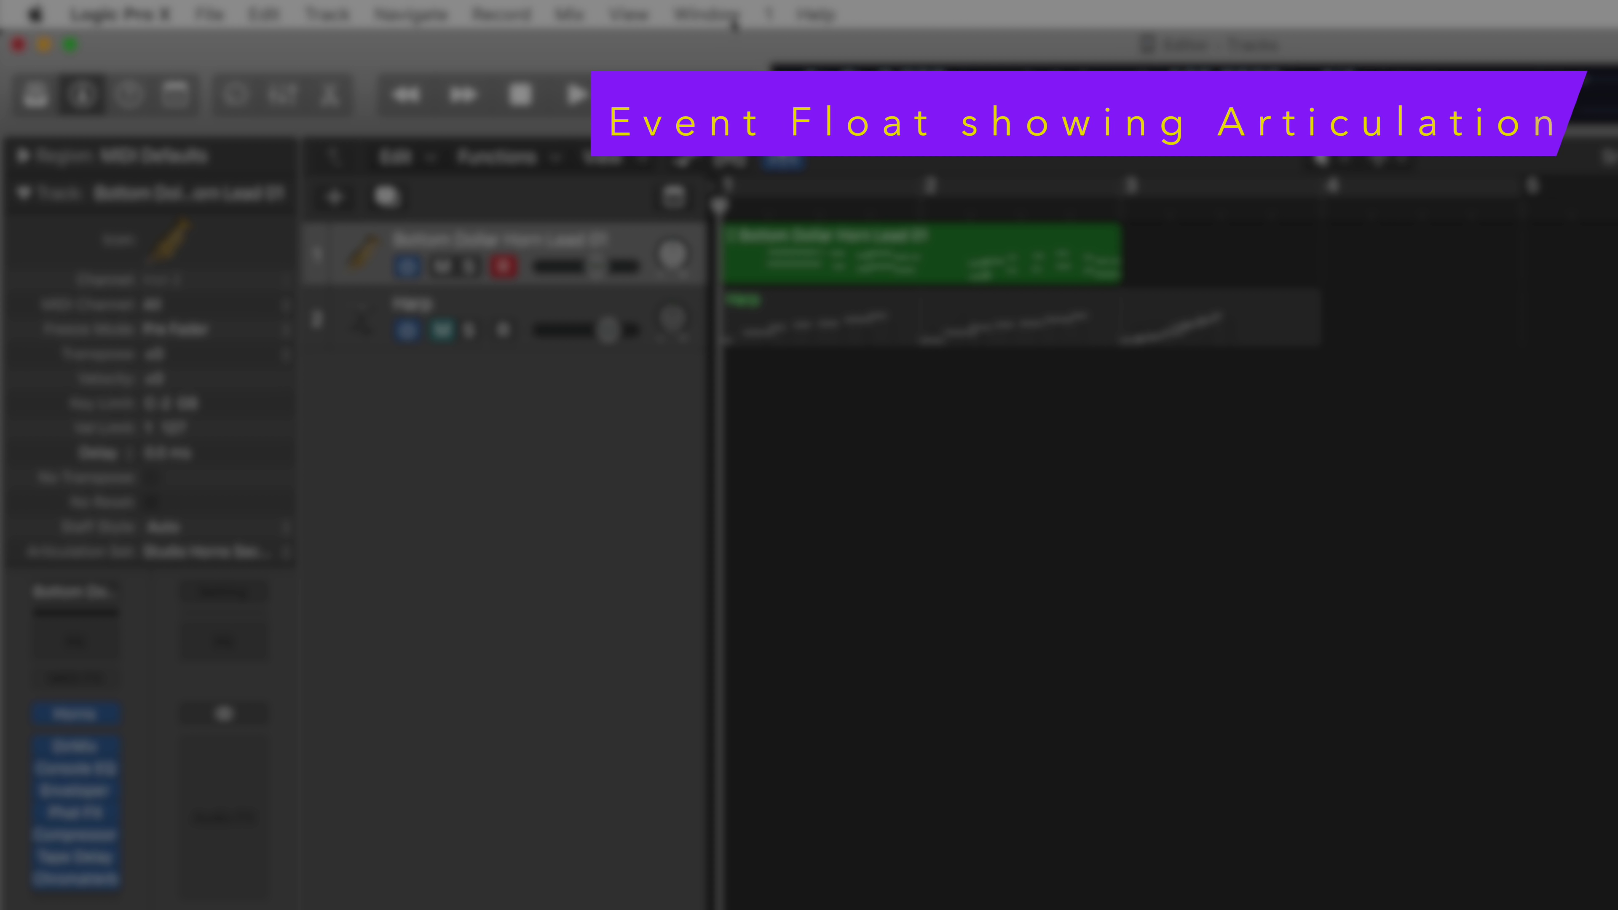
- Show the Event Float in the Editor project and move it to the empty area below the tracks
left_click(708, 14)
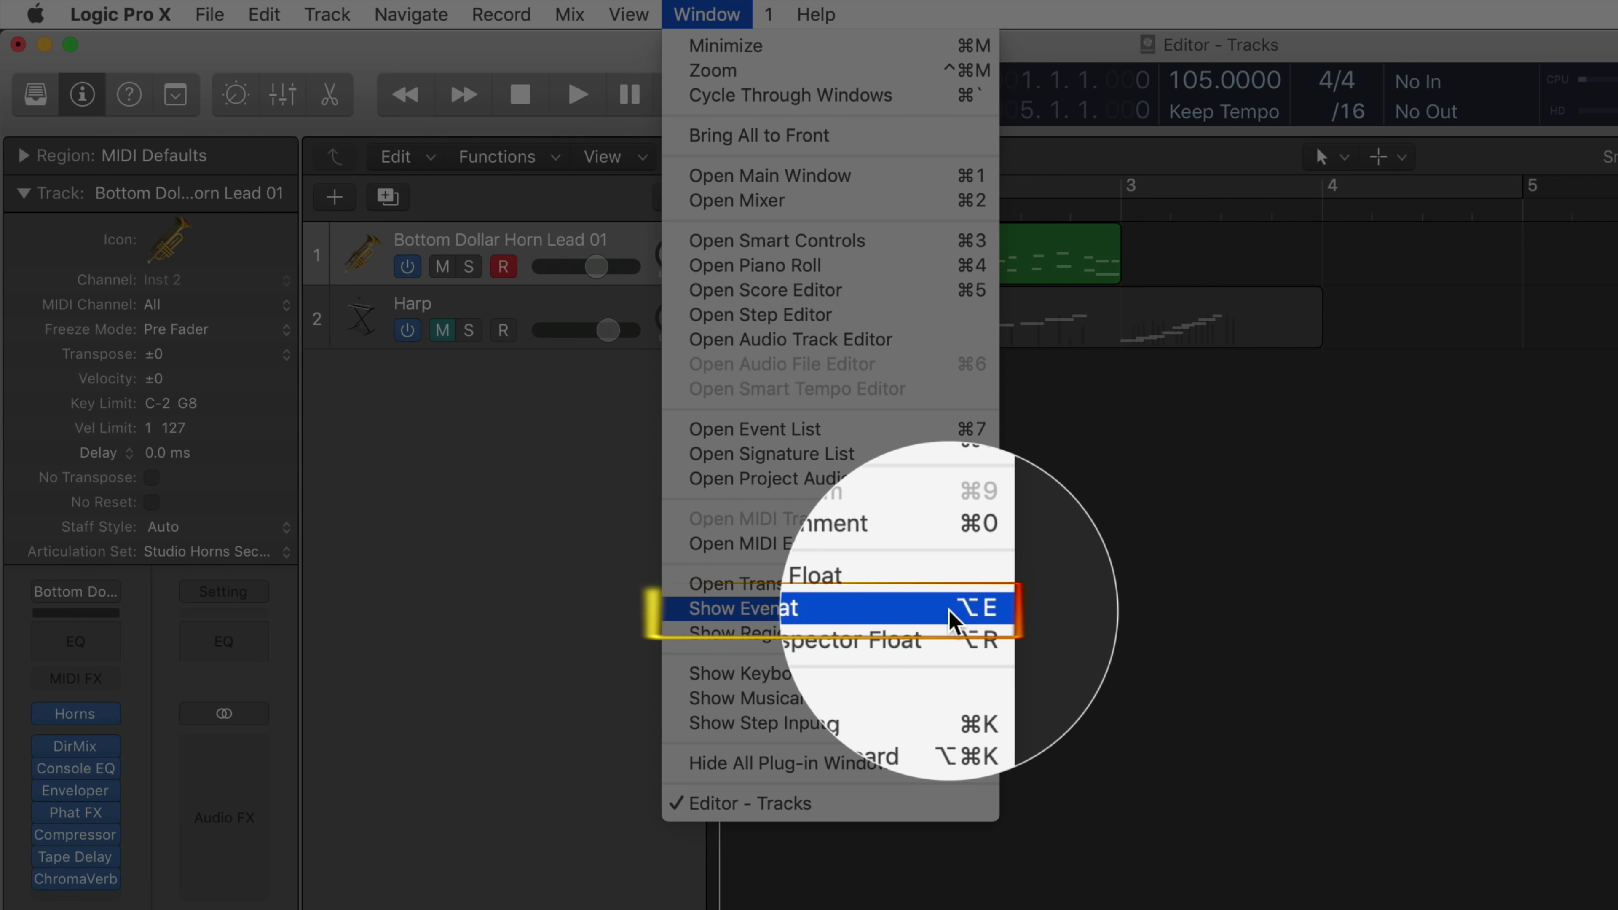
left_click(949, 612)
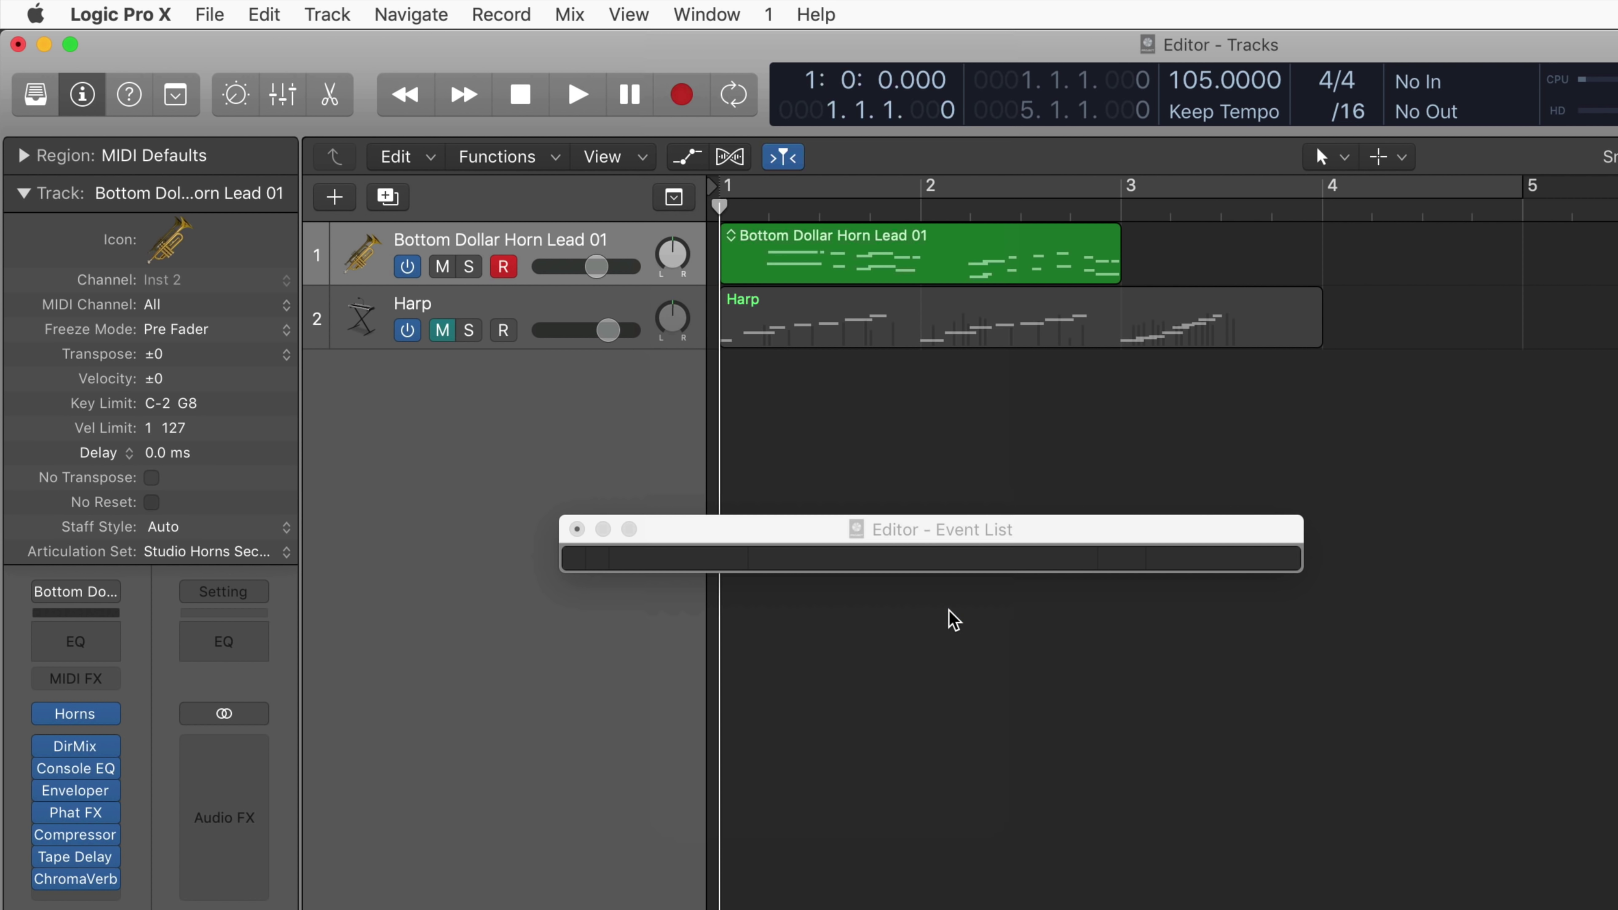
left_click_drag(770, 534, 1006, 530)
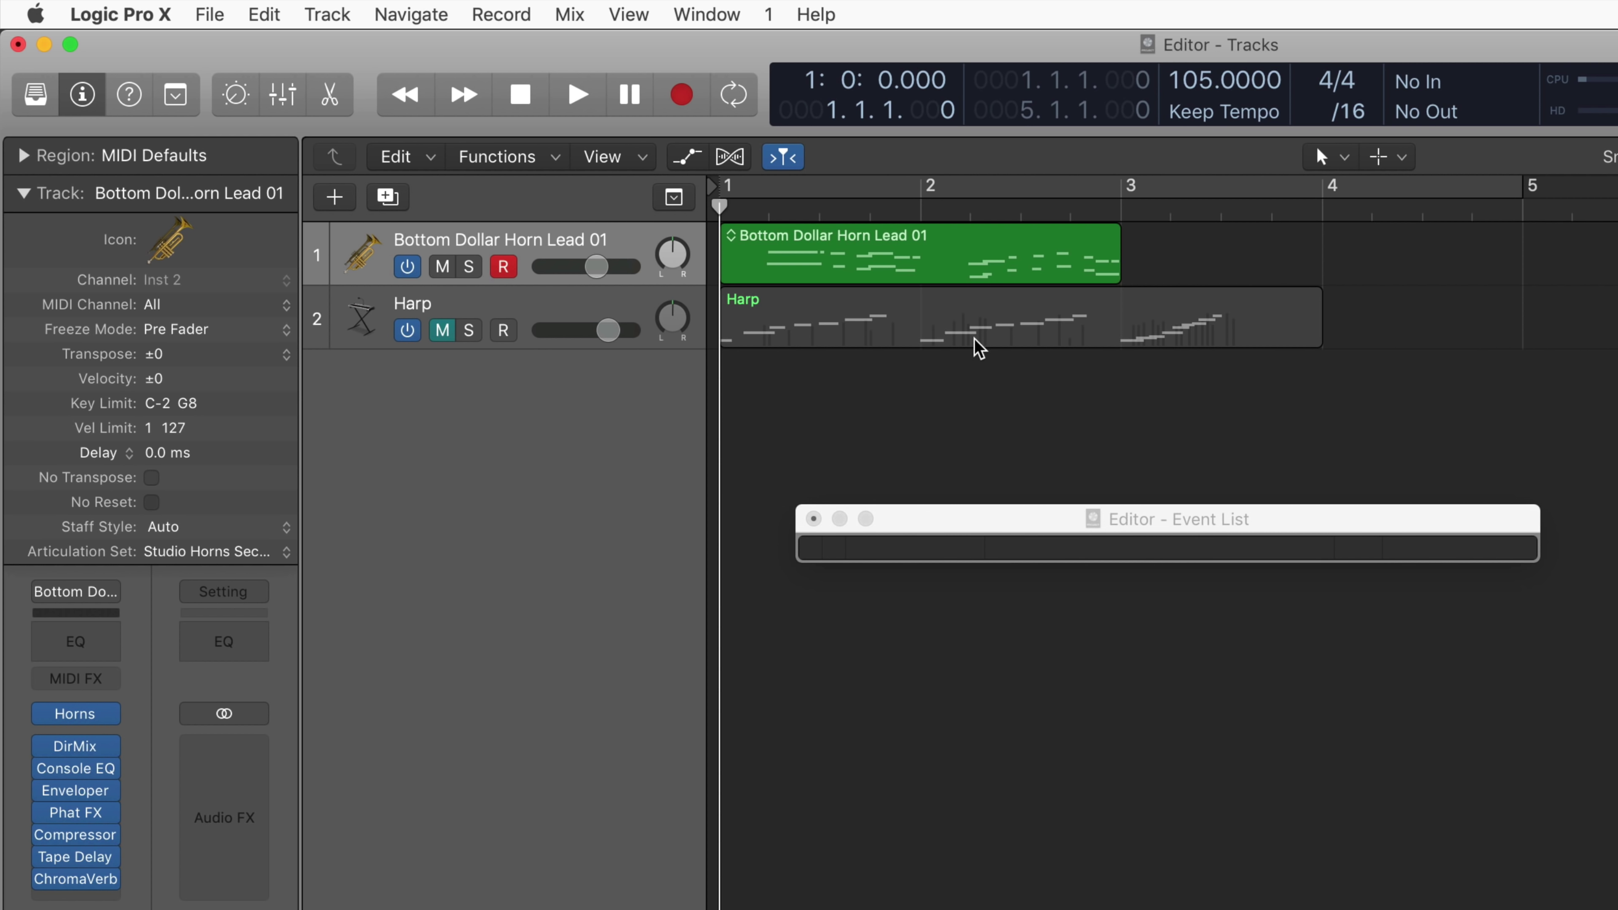
- Open the Bottom Dollar Horn Lead 01 region in the Piano Roll and select individual notes to examine their articulations in the Event Float
left_click(950, 259)
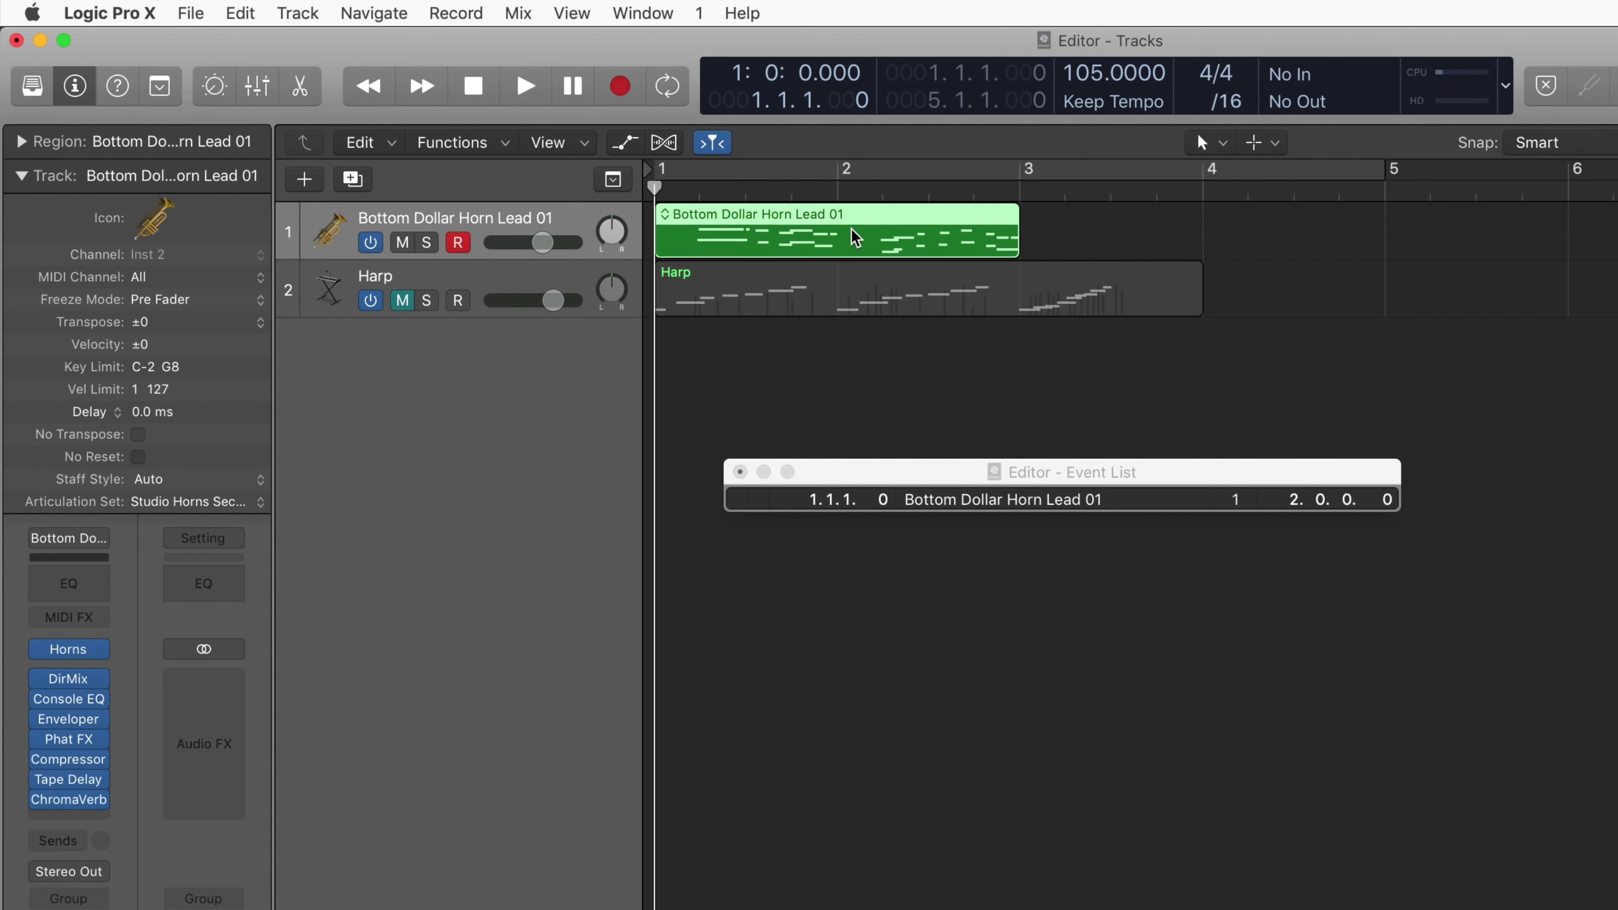
double_click(855, 237)
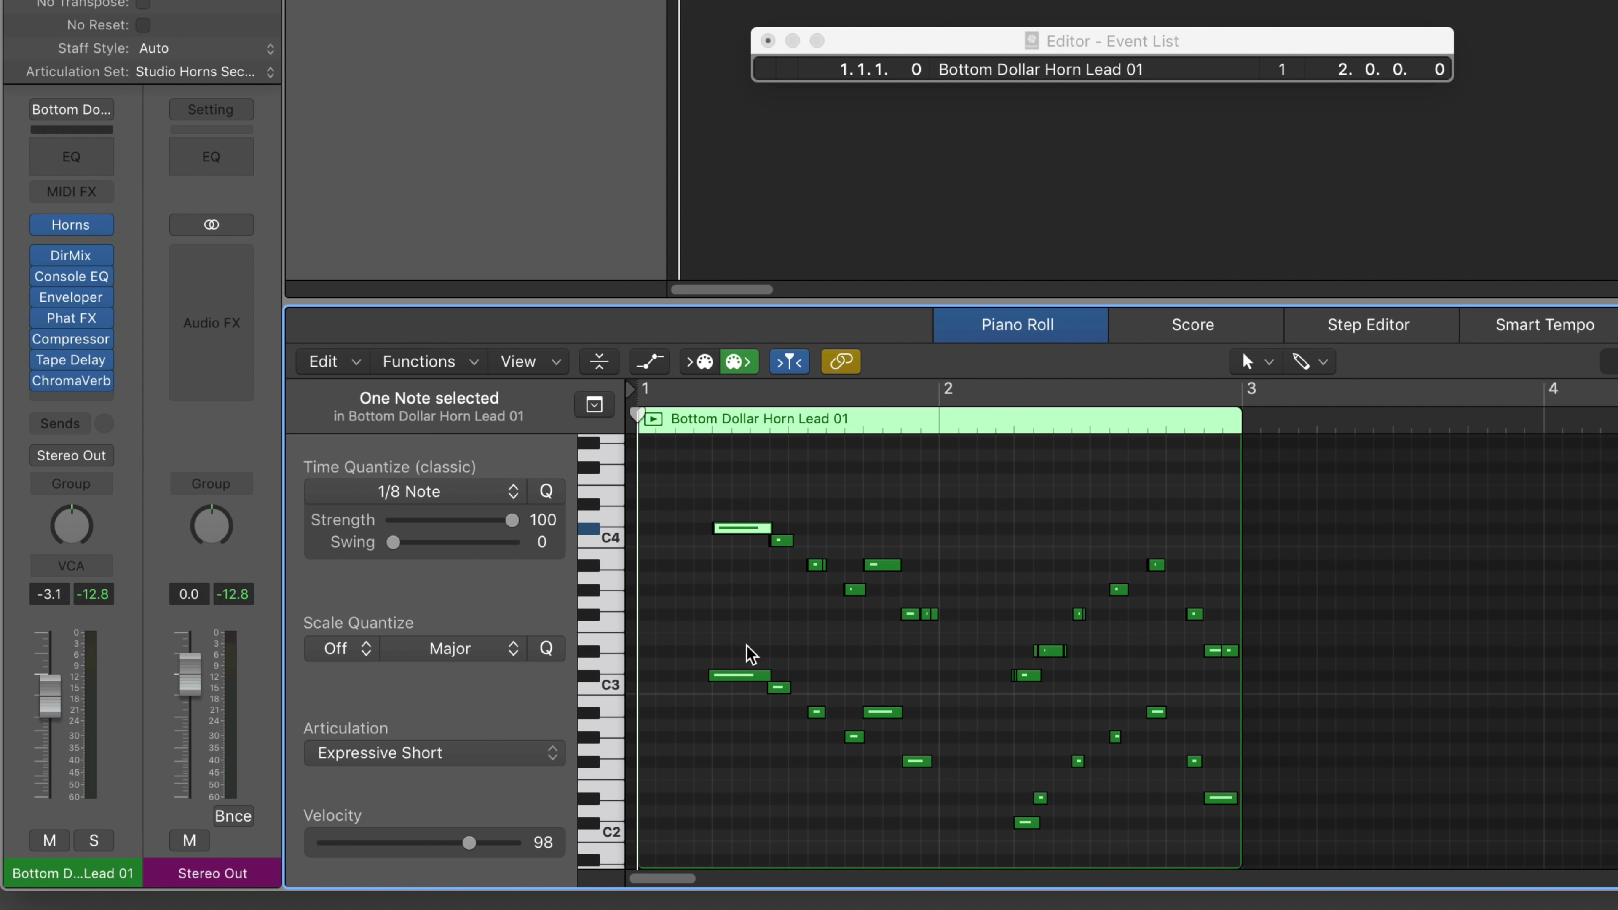
left_click(741, 679)
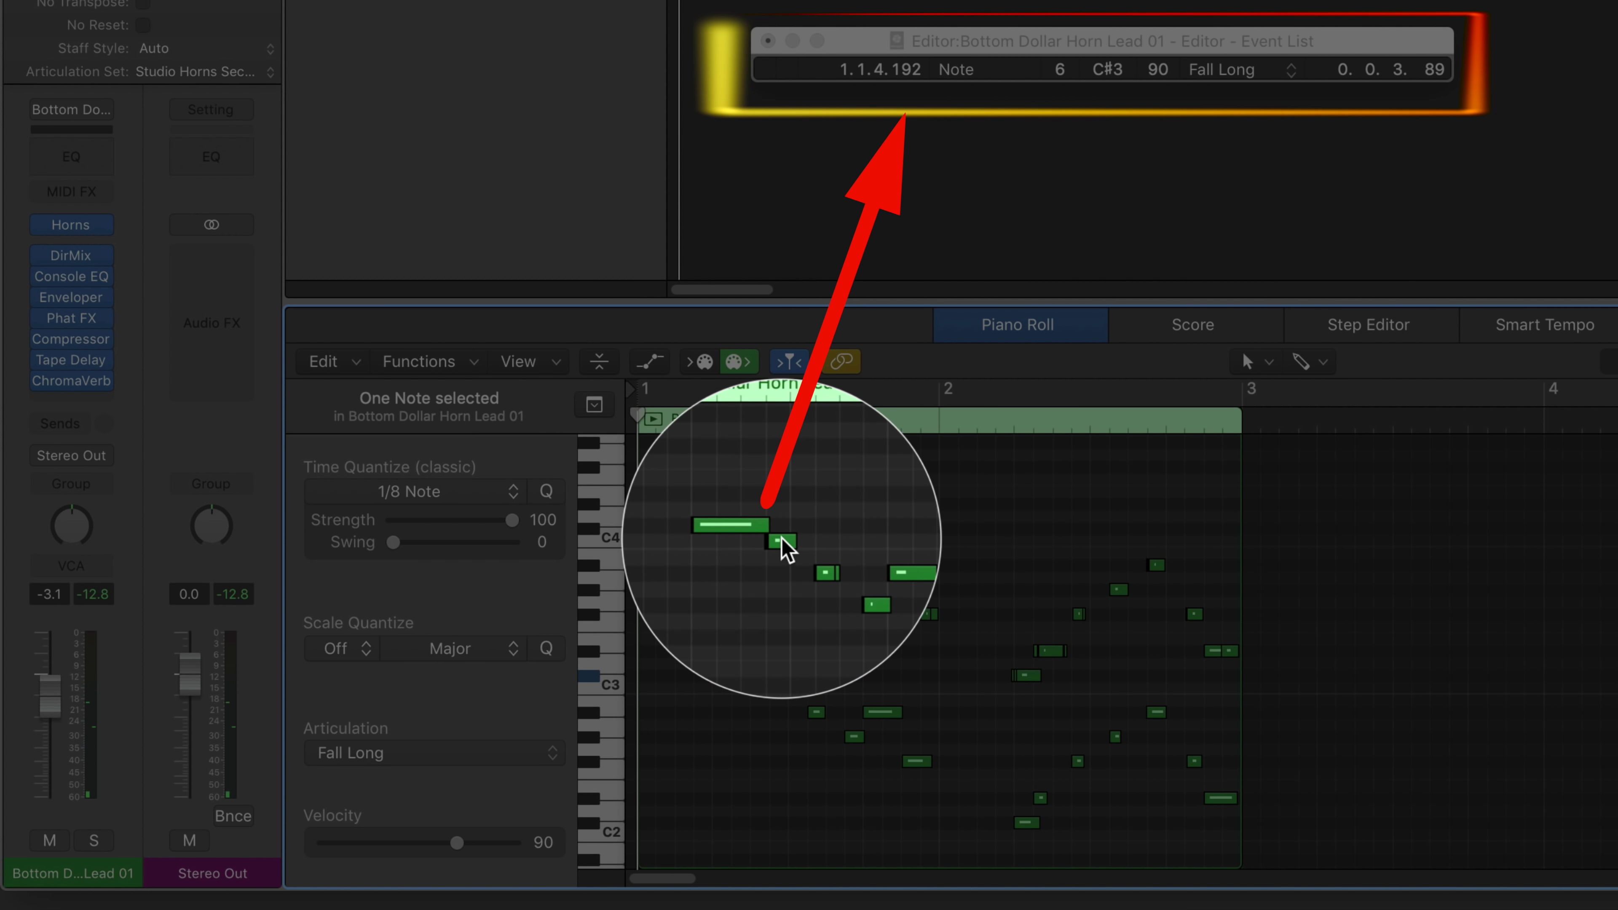
left_click(781, 540)
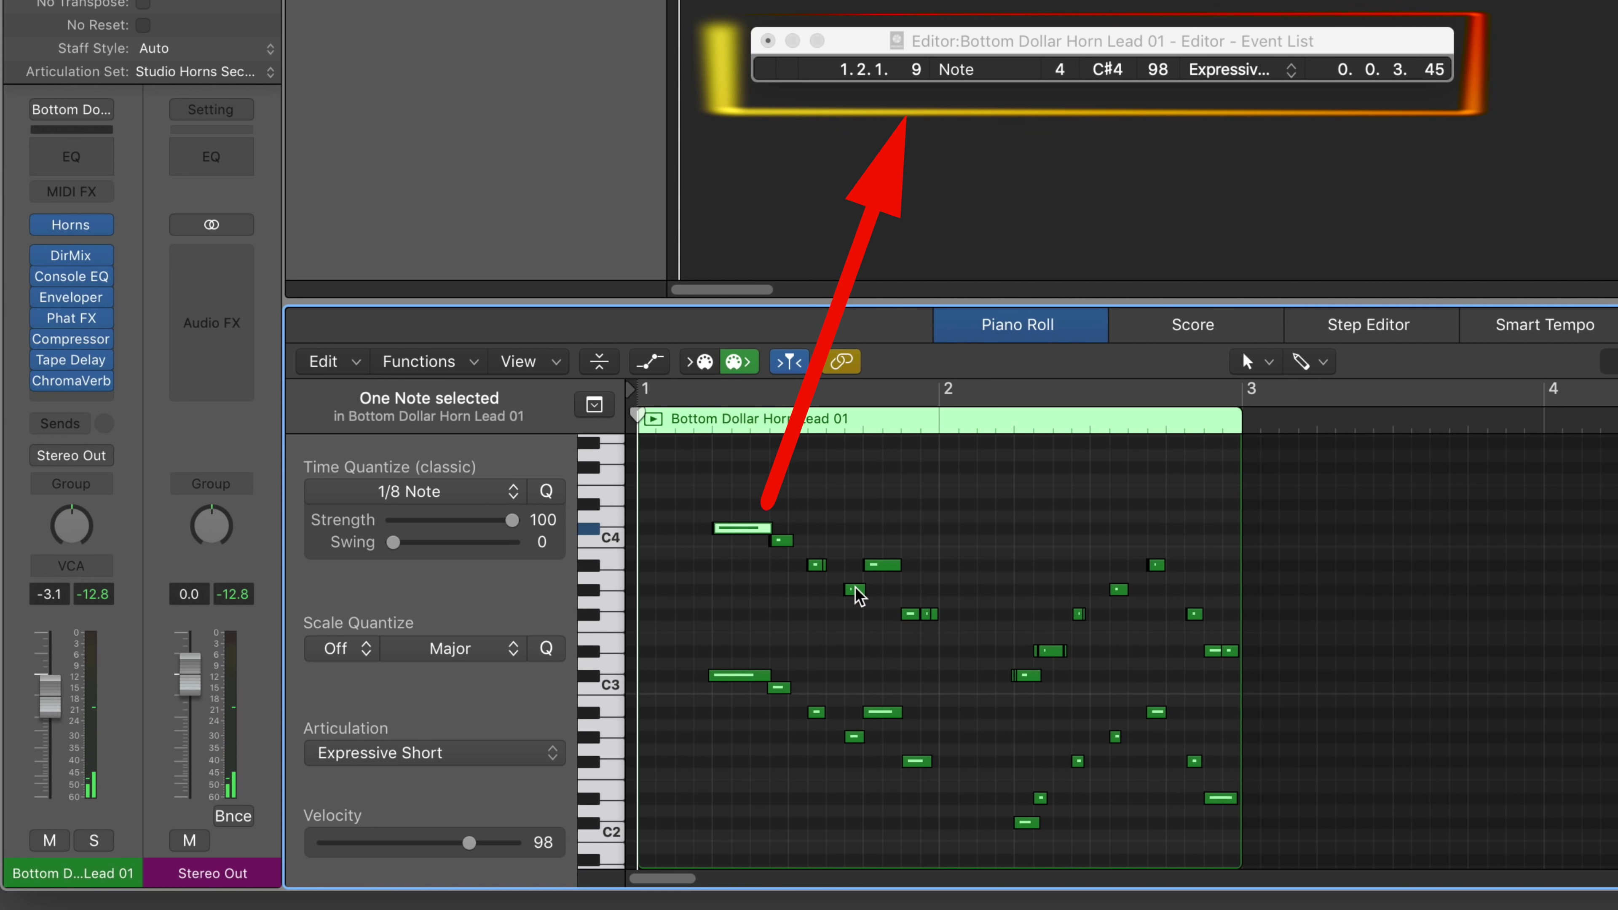
left_click(856, 589)
left_click(879, 565)
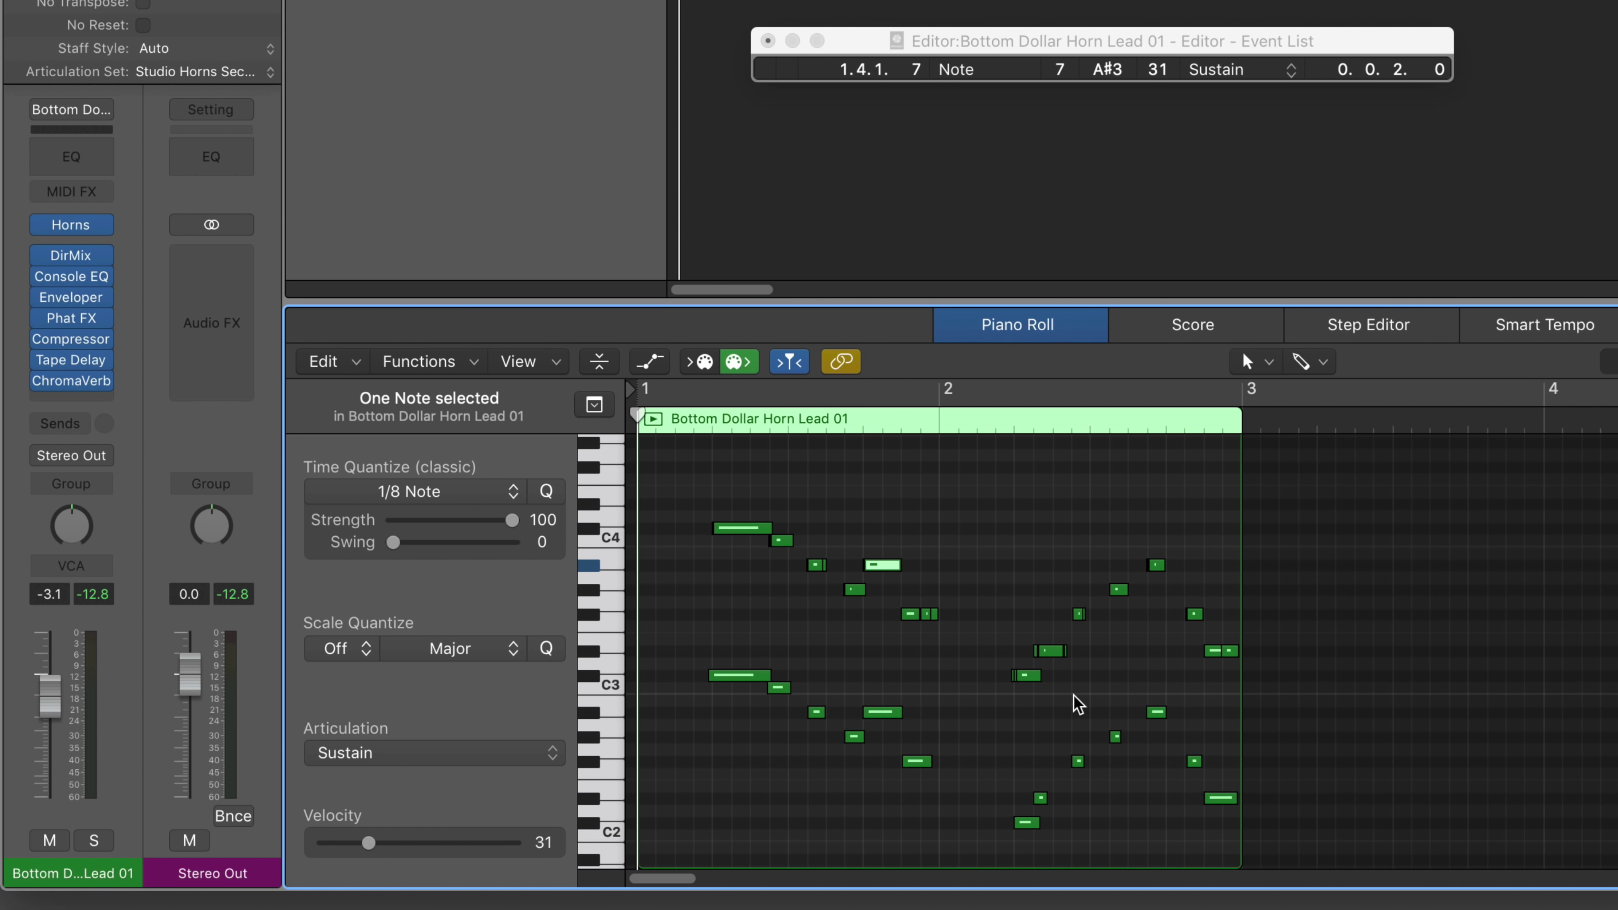
left_click(1051, 649)
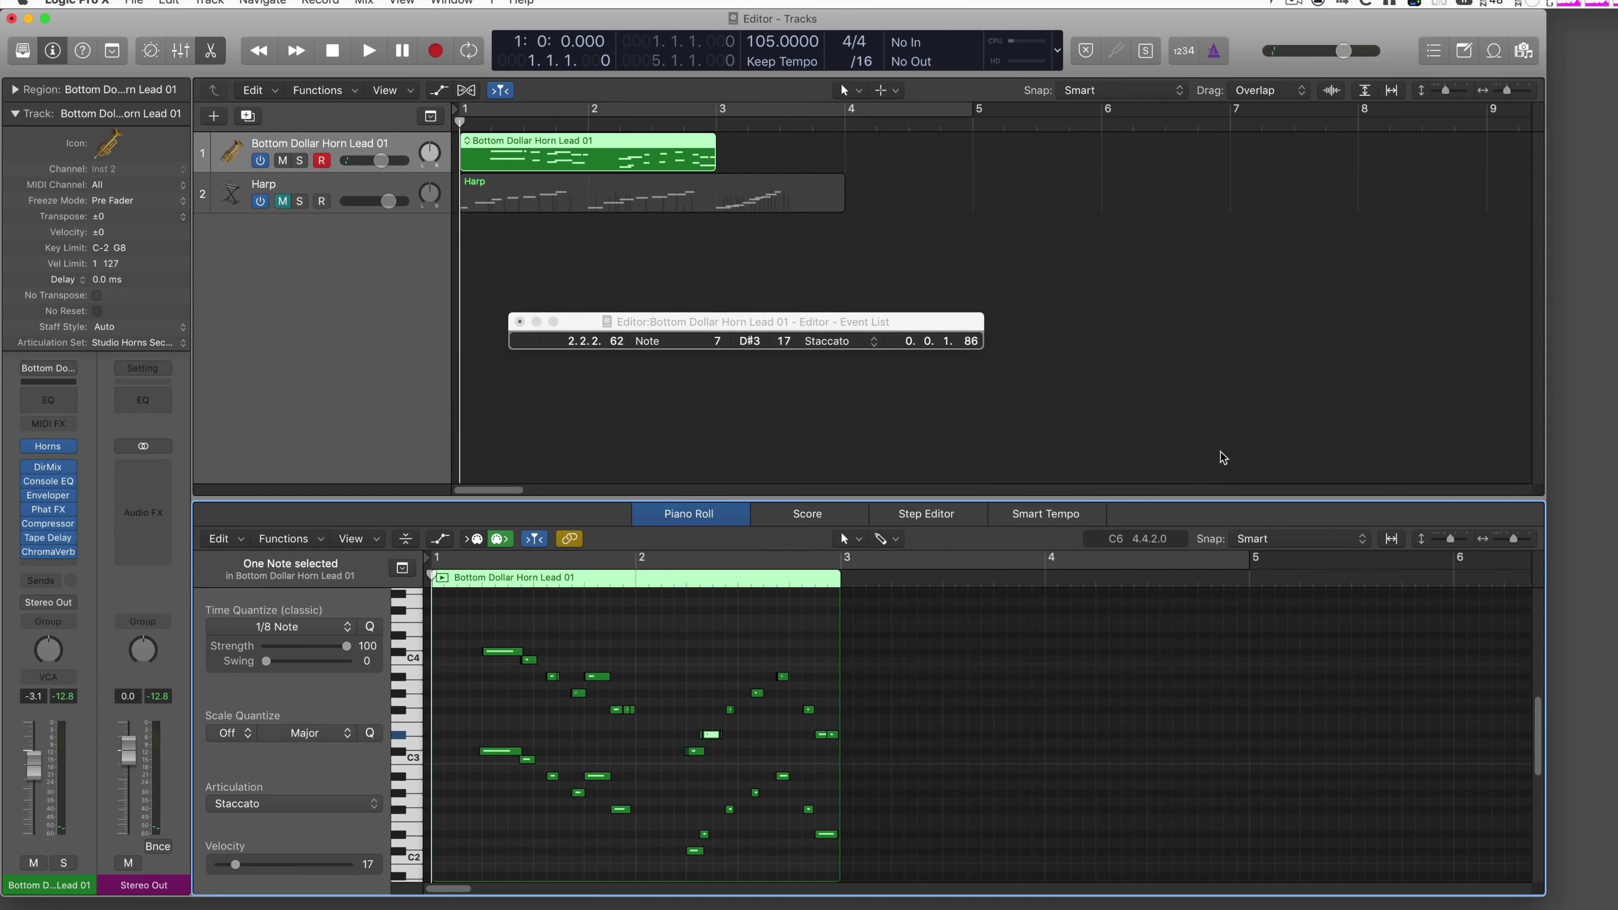
- Show the Event List and select the longer A#3 note in bar 1 of the Piano Roll to compare its articulation entry
key("d")
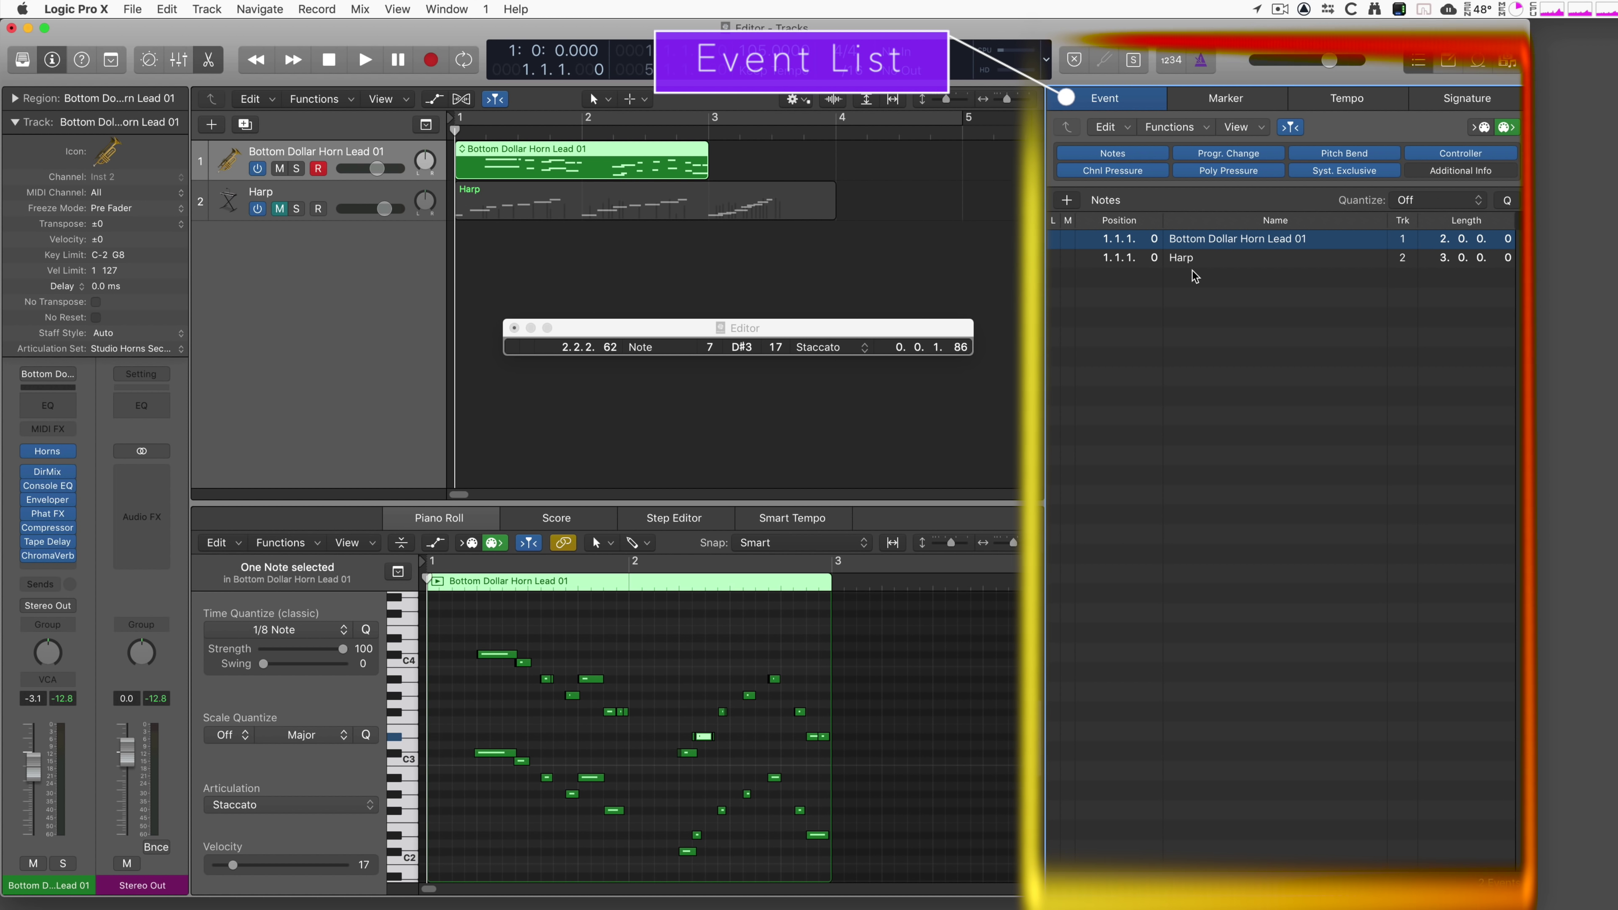
left_click(591, 681)
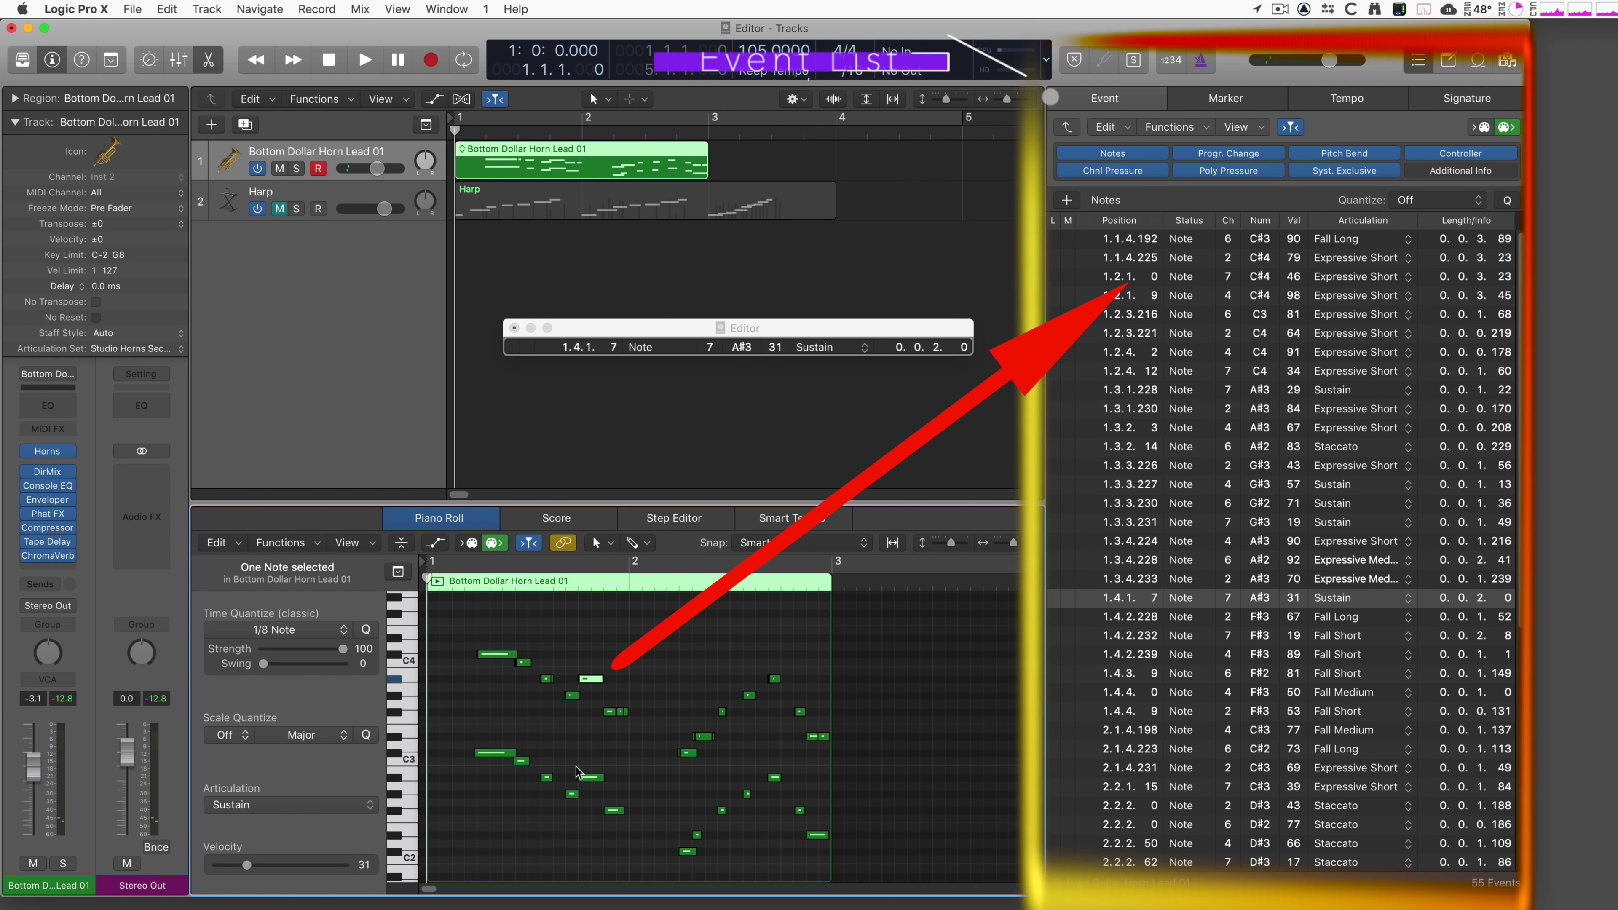
- Select the first Fall Long event, then the bar 1 A#3 and C#4 notes in turn, to compare their articulations in the Event Float
left_click(1271, 235)
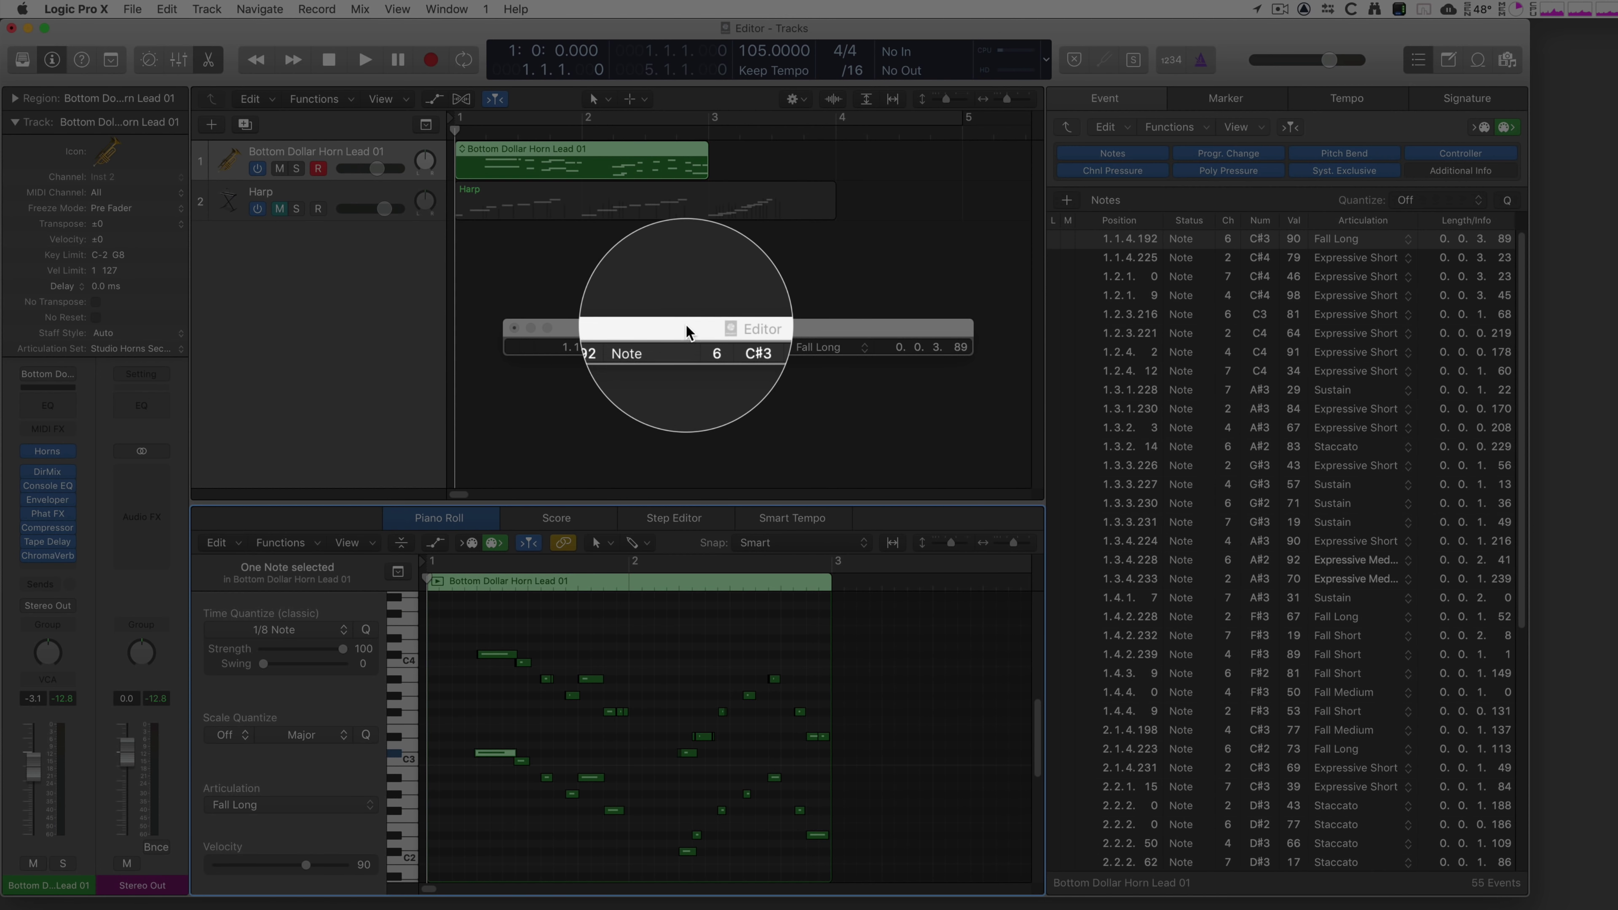
left_click(593, 679)
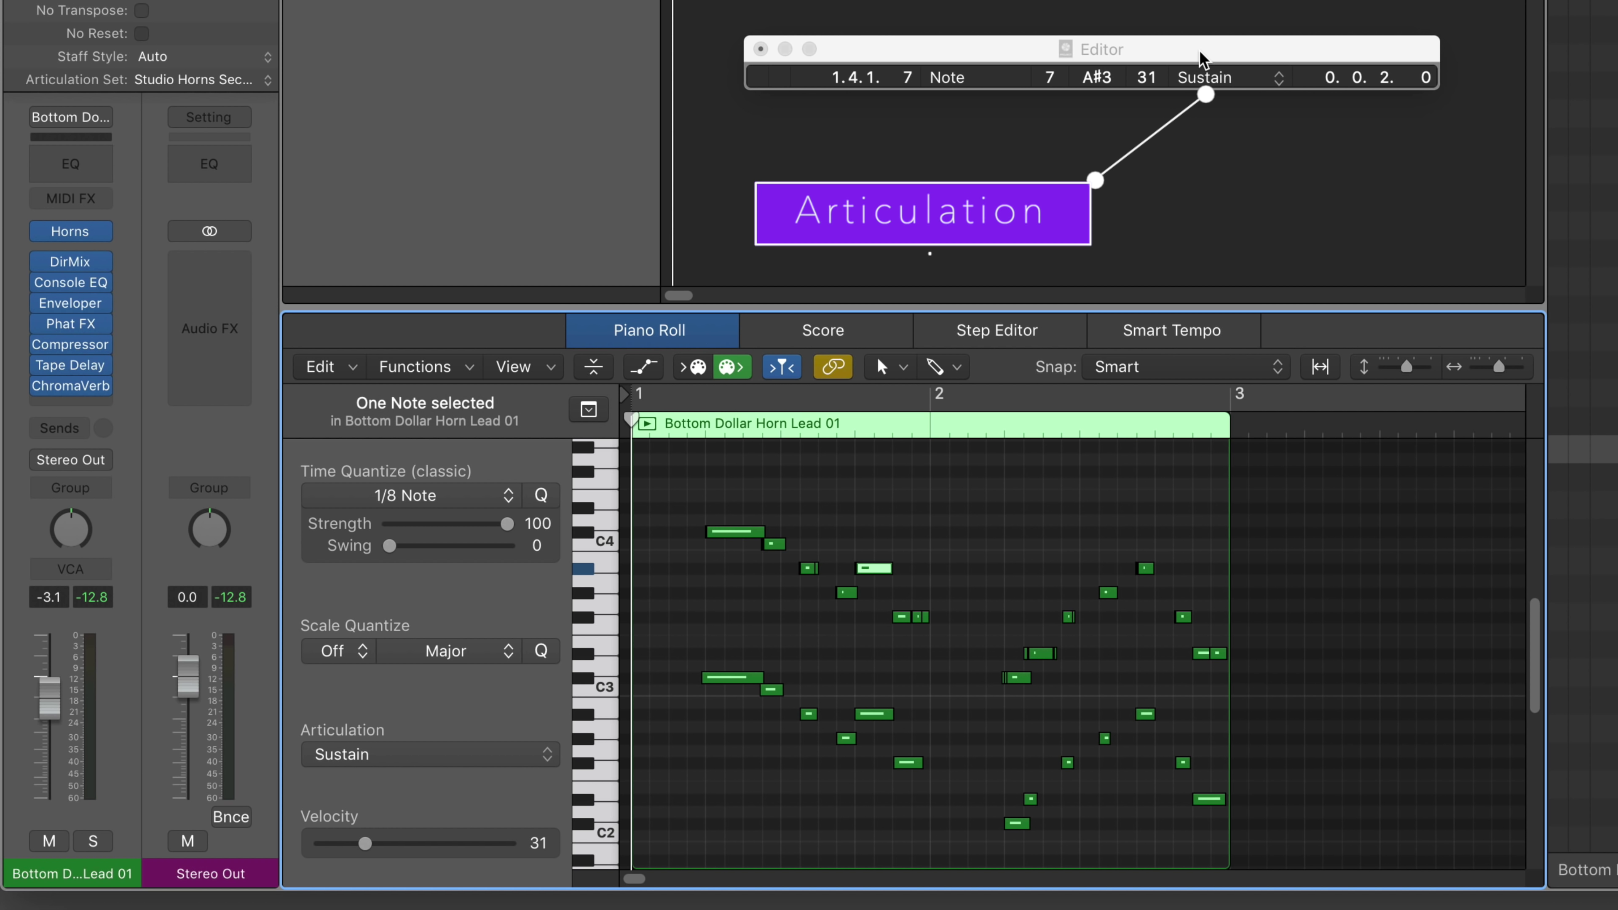
left_click(746, 535)
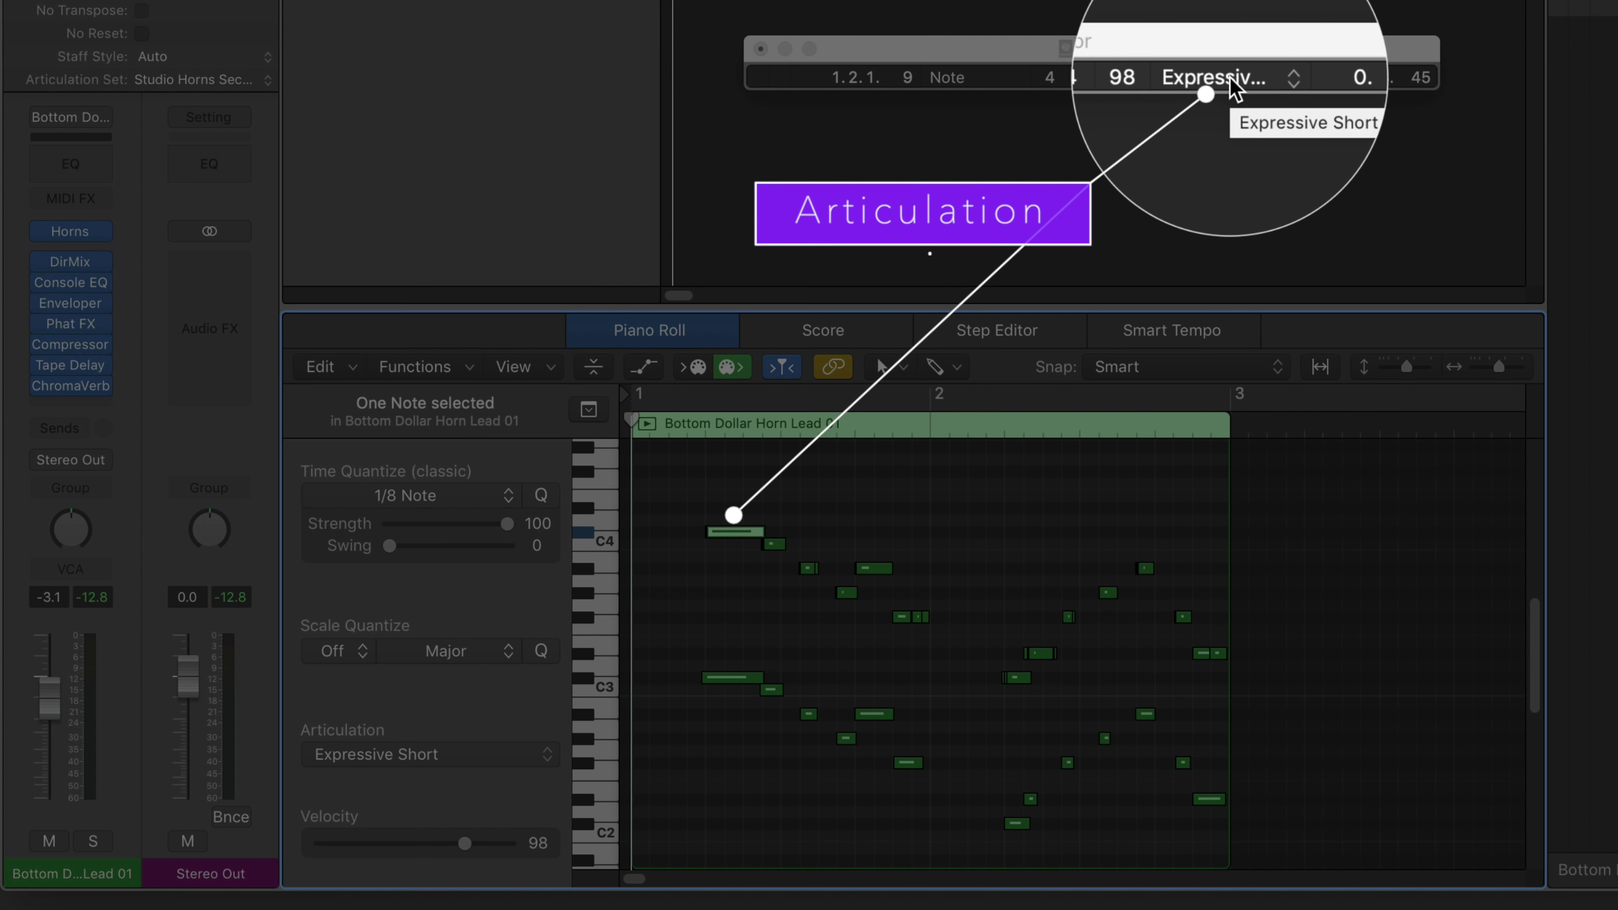
left_click(873, 569)
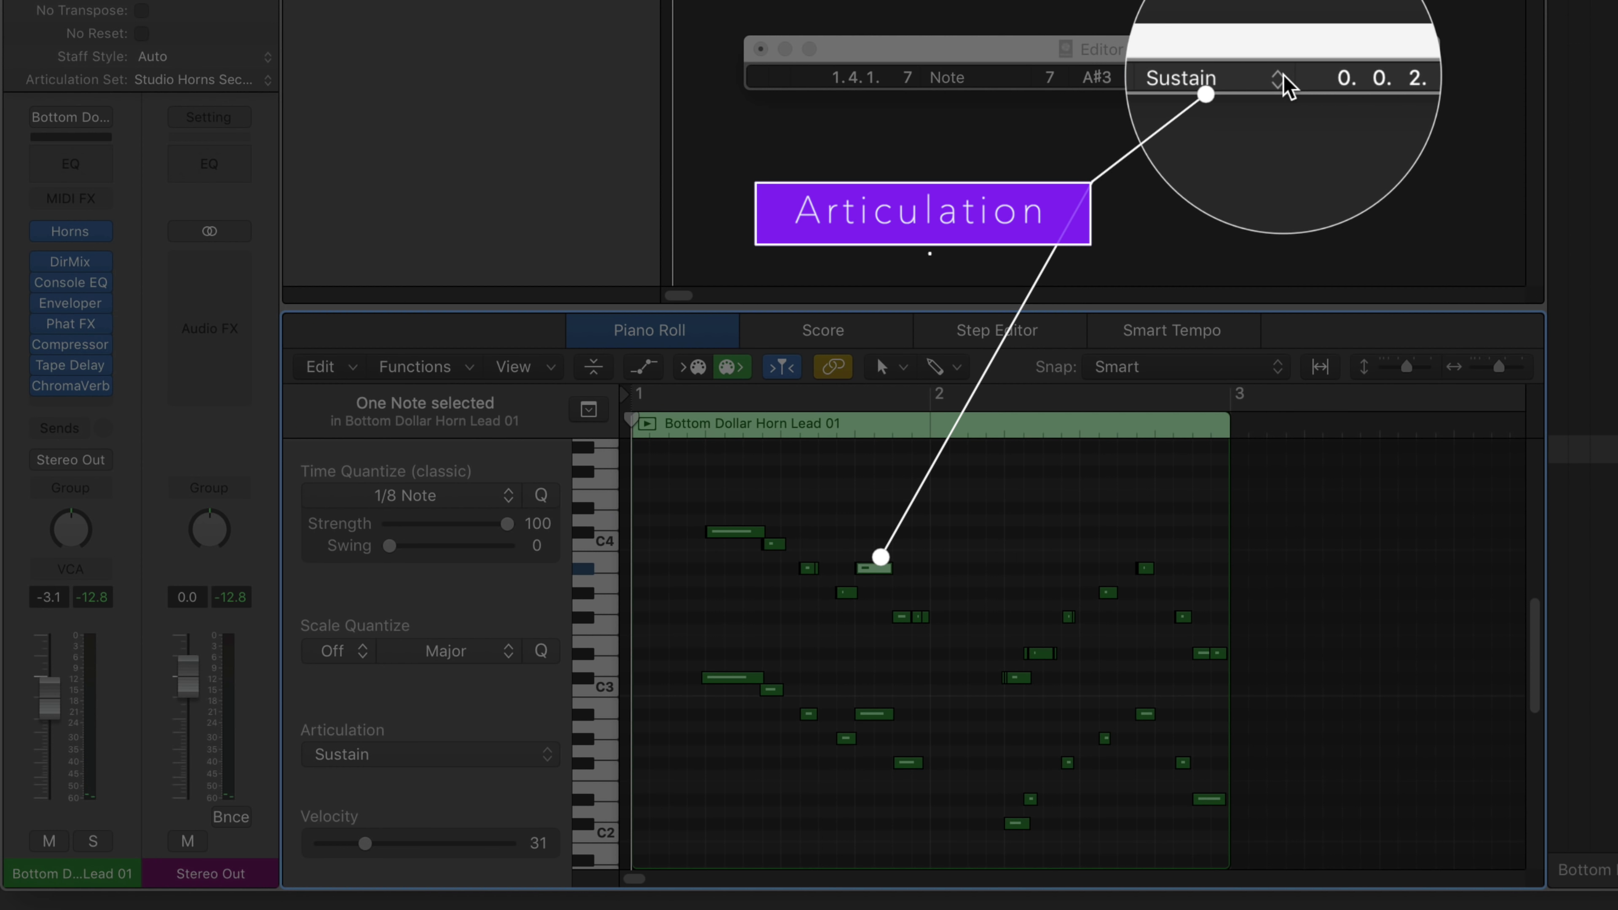
- Examine the articulation choices for the selected A#3 note in the Event Float and the track's Articulation Set options
left_click(1277, 78)
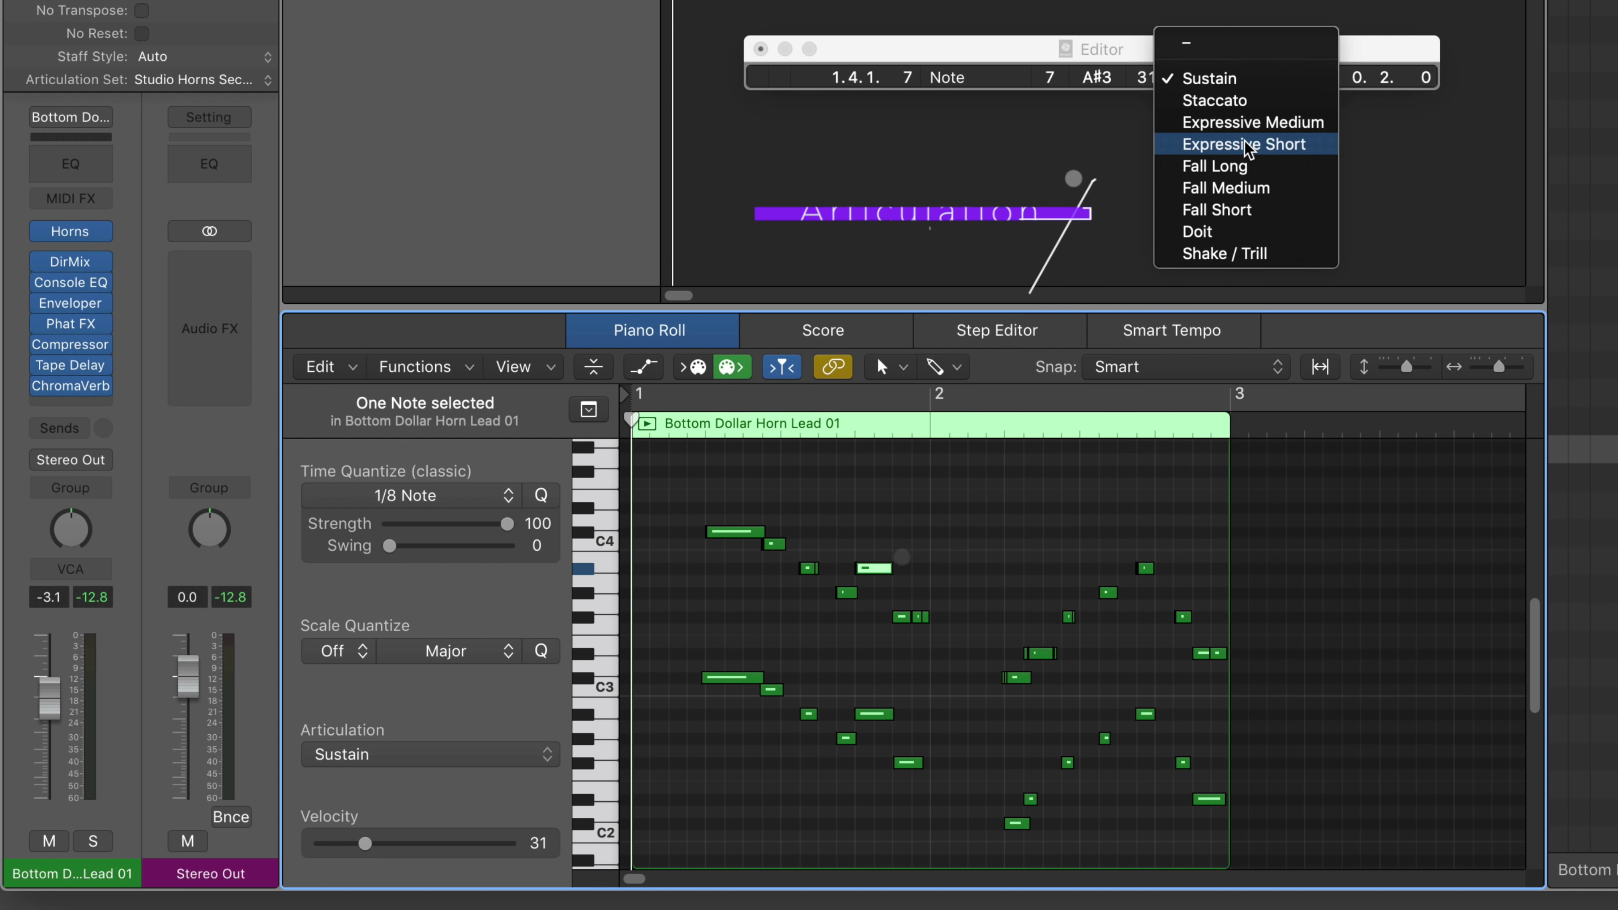
left_click(1028, 60)
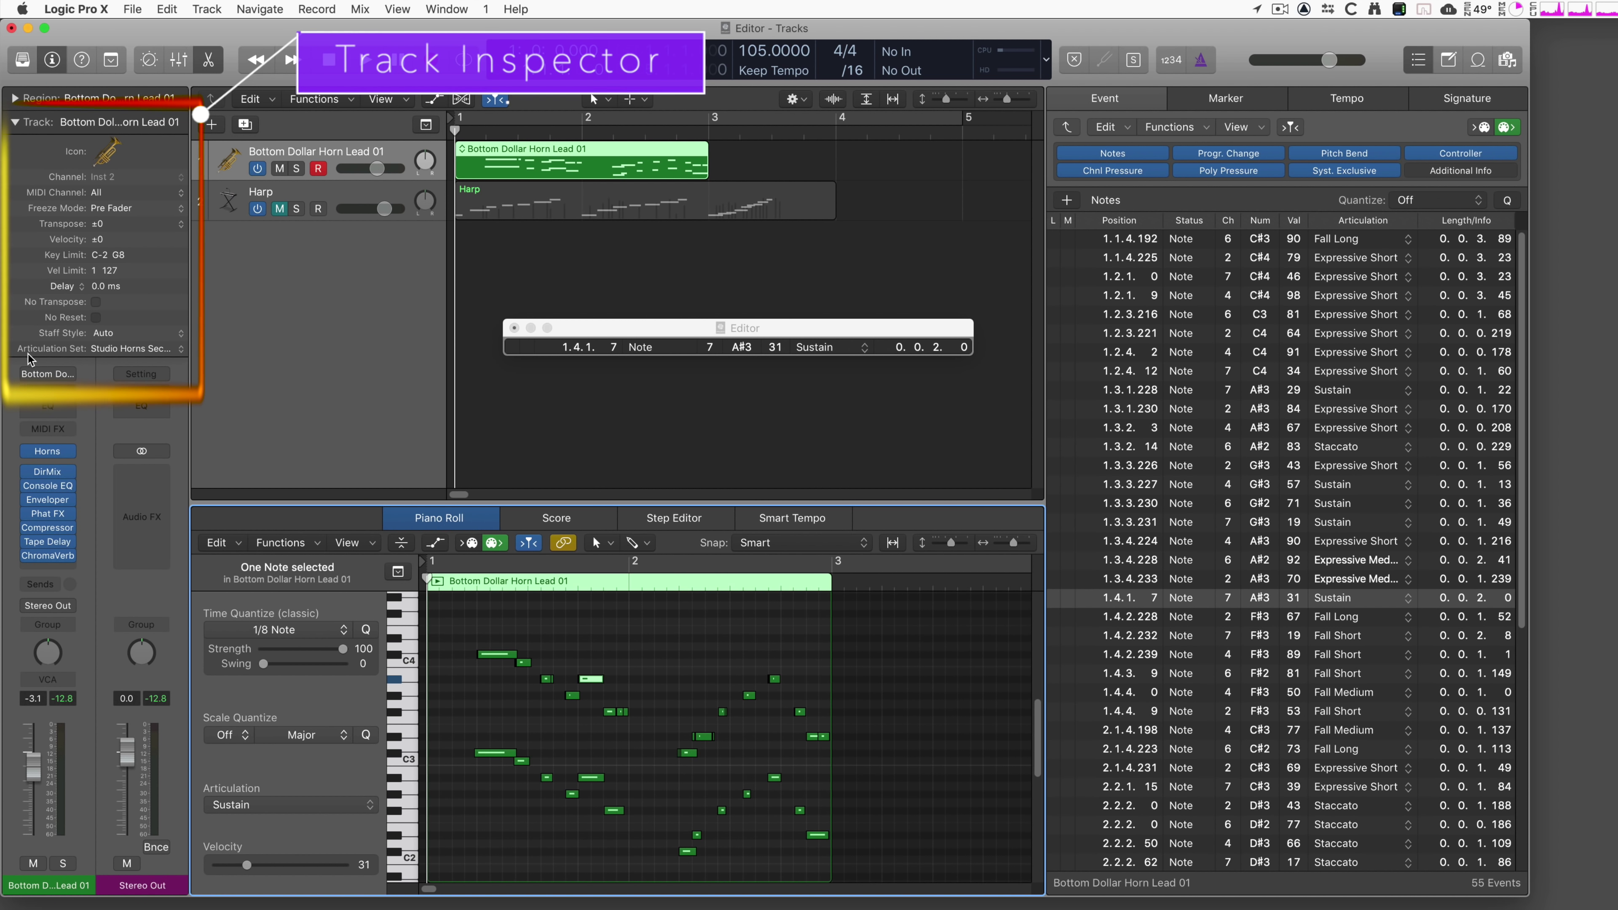
left_click(118, 349)
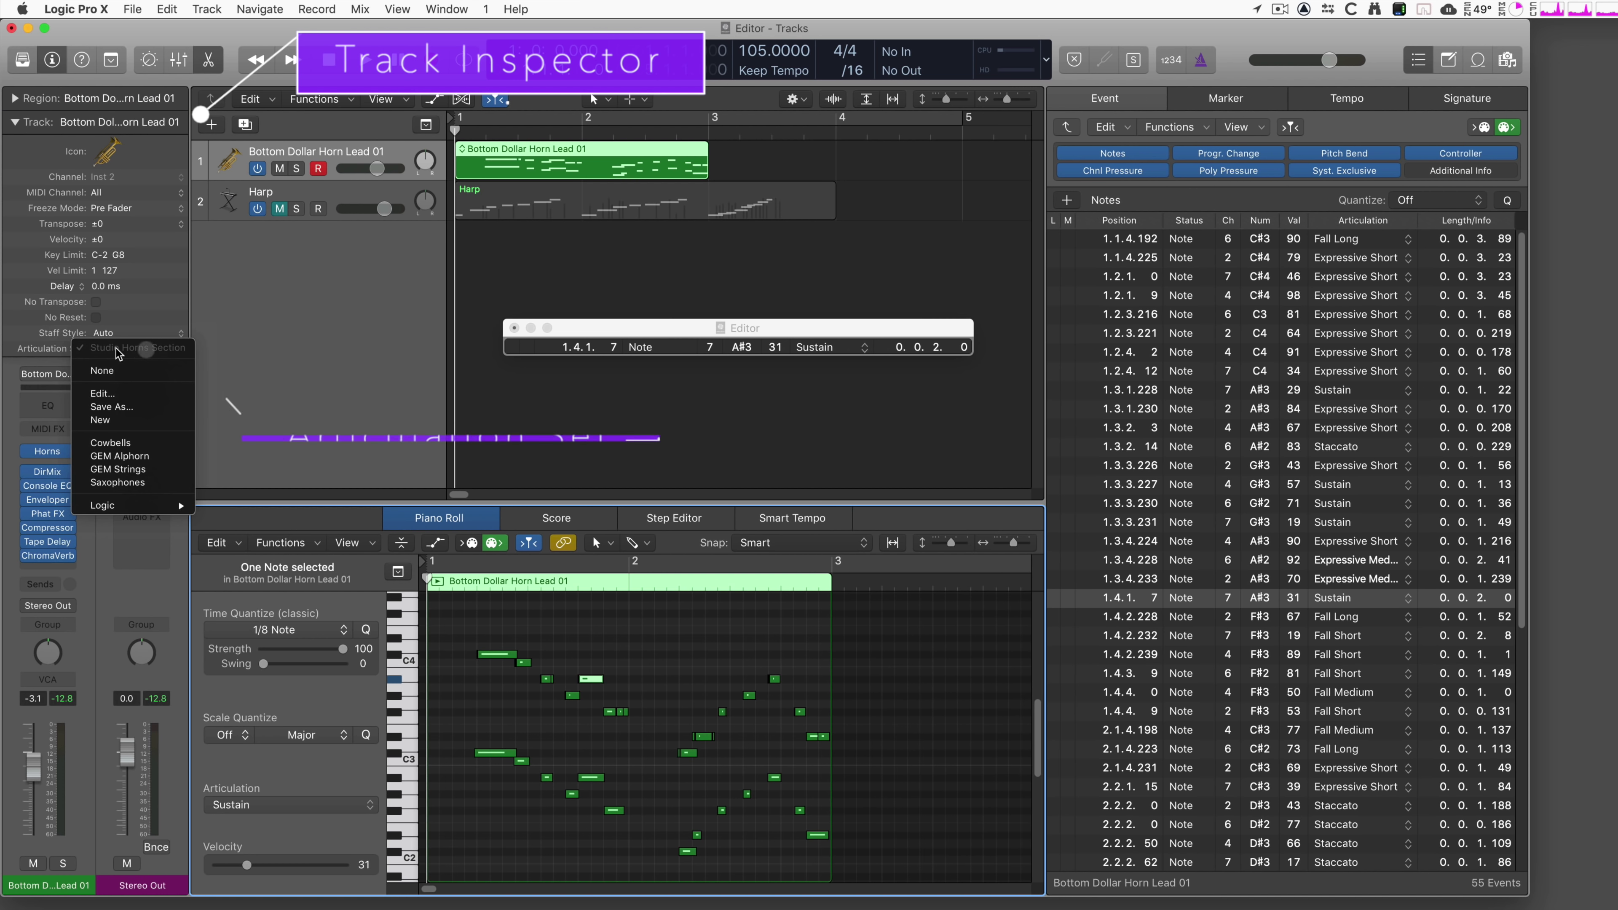
left_click(581, 325)
- Select the long C#4 note in bar 1 and check the Event List's Articulation column option without changing it
left_click(504, 654)
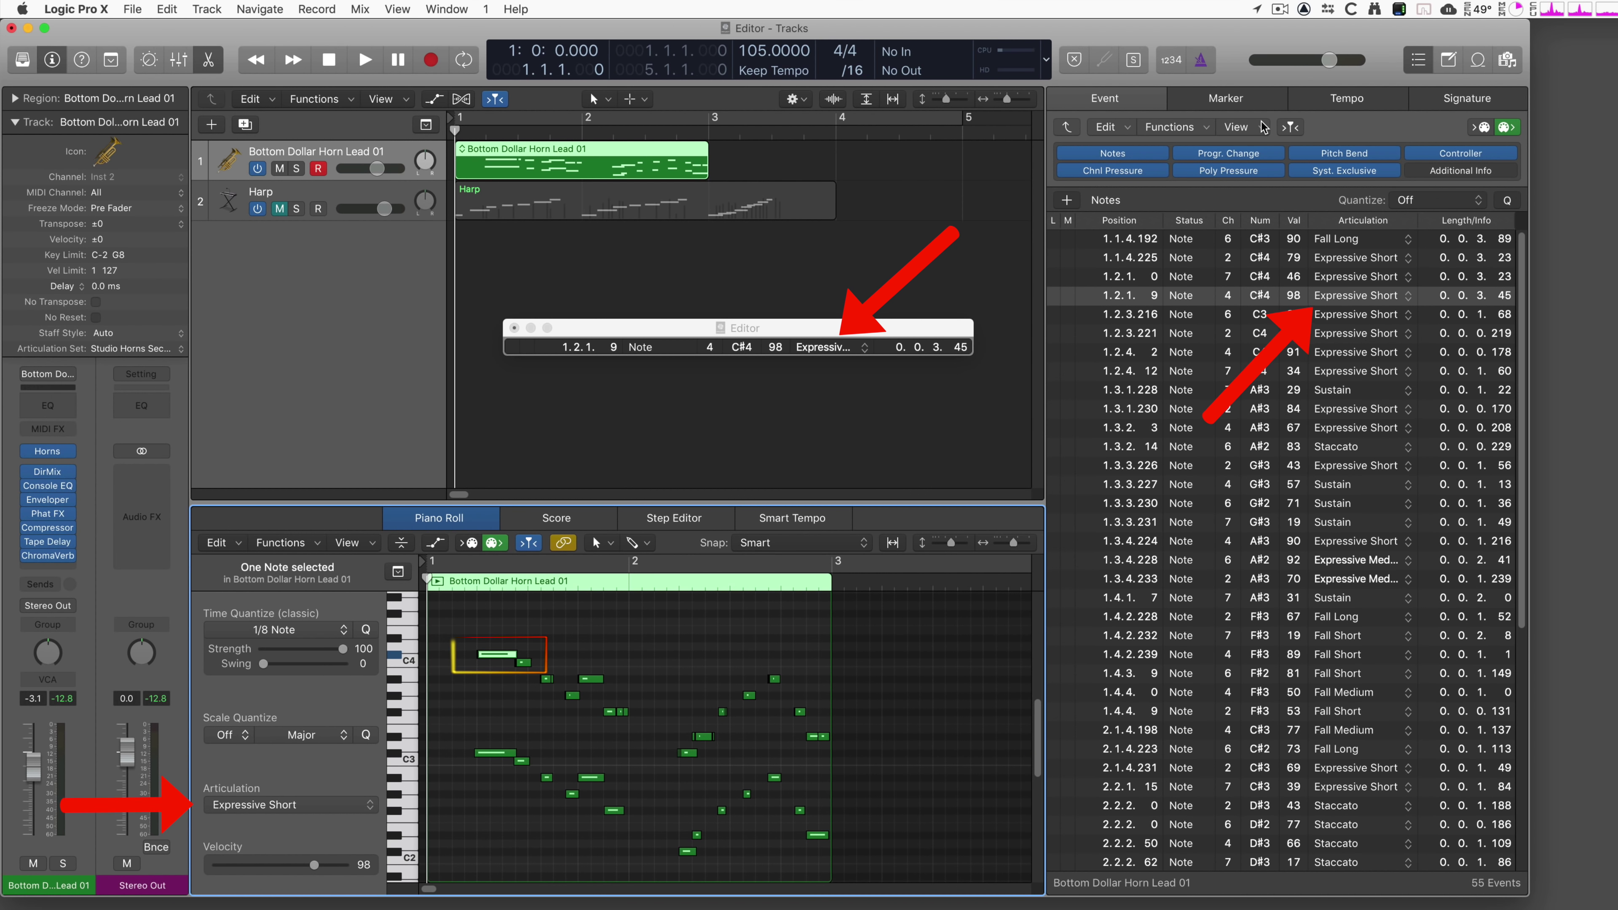
left_click(1236, 127)
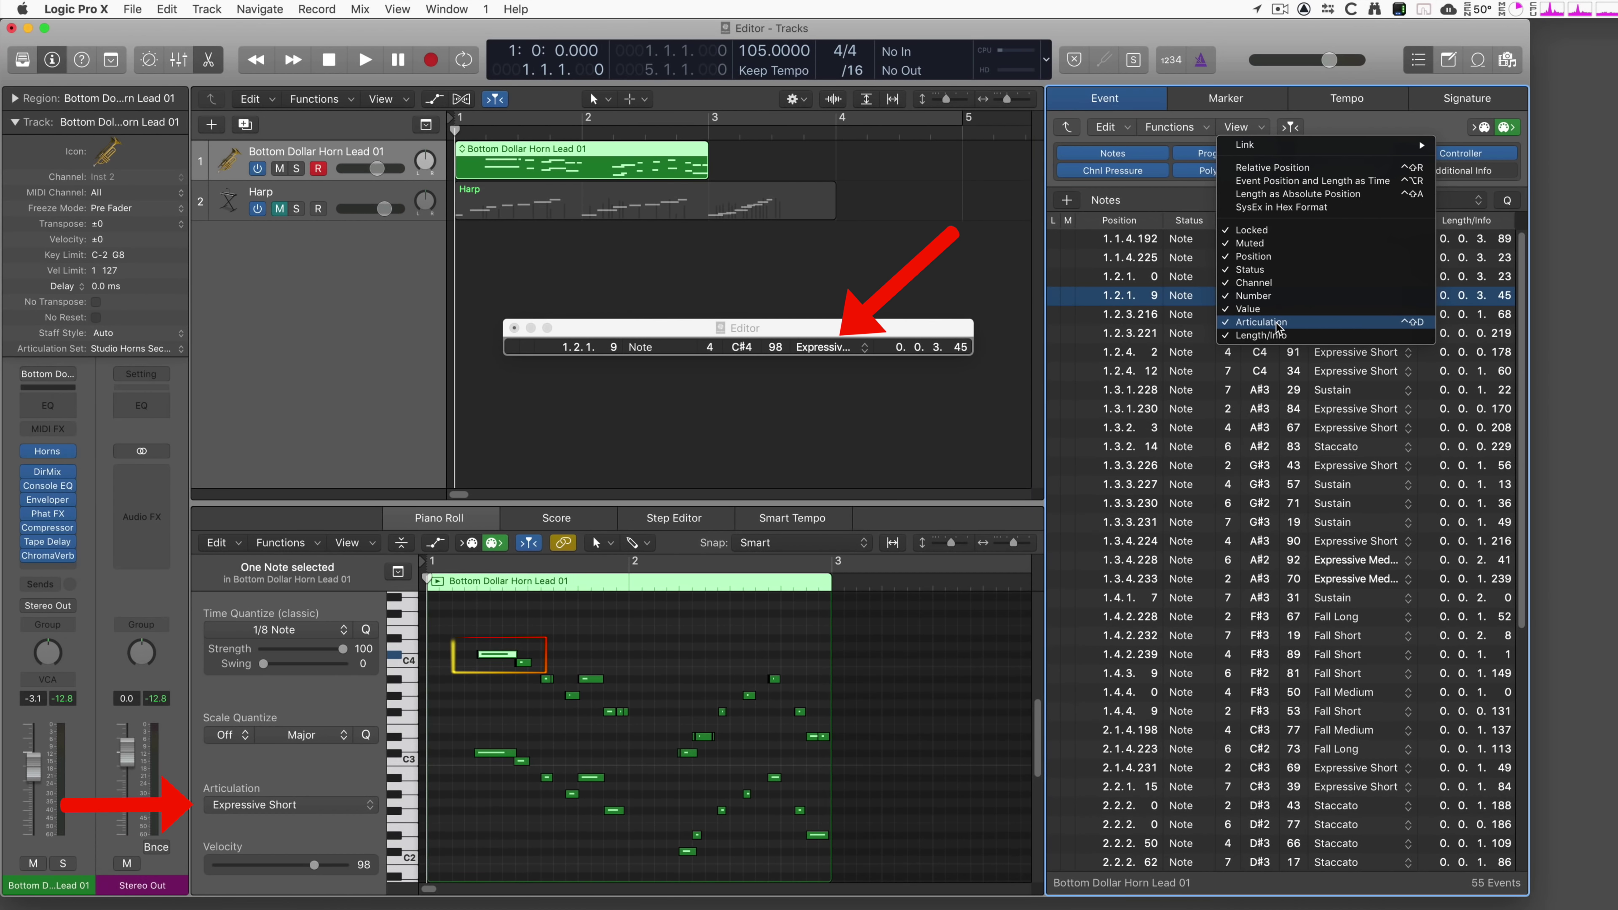
left_click(1173, 322)
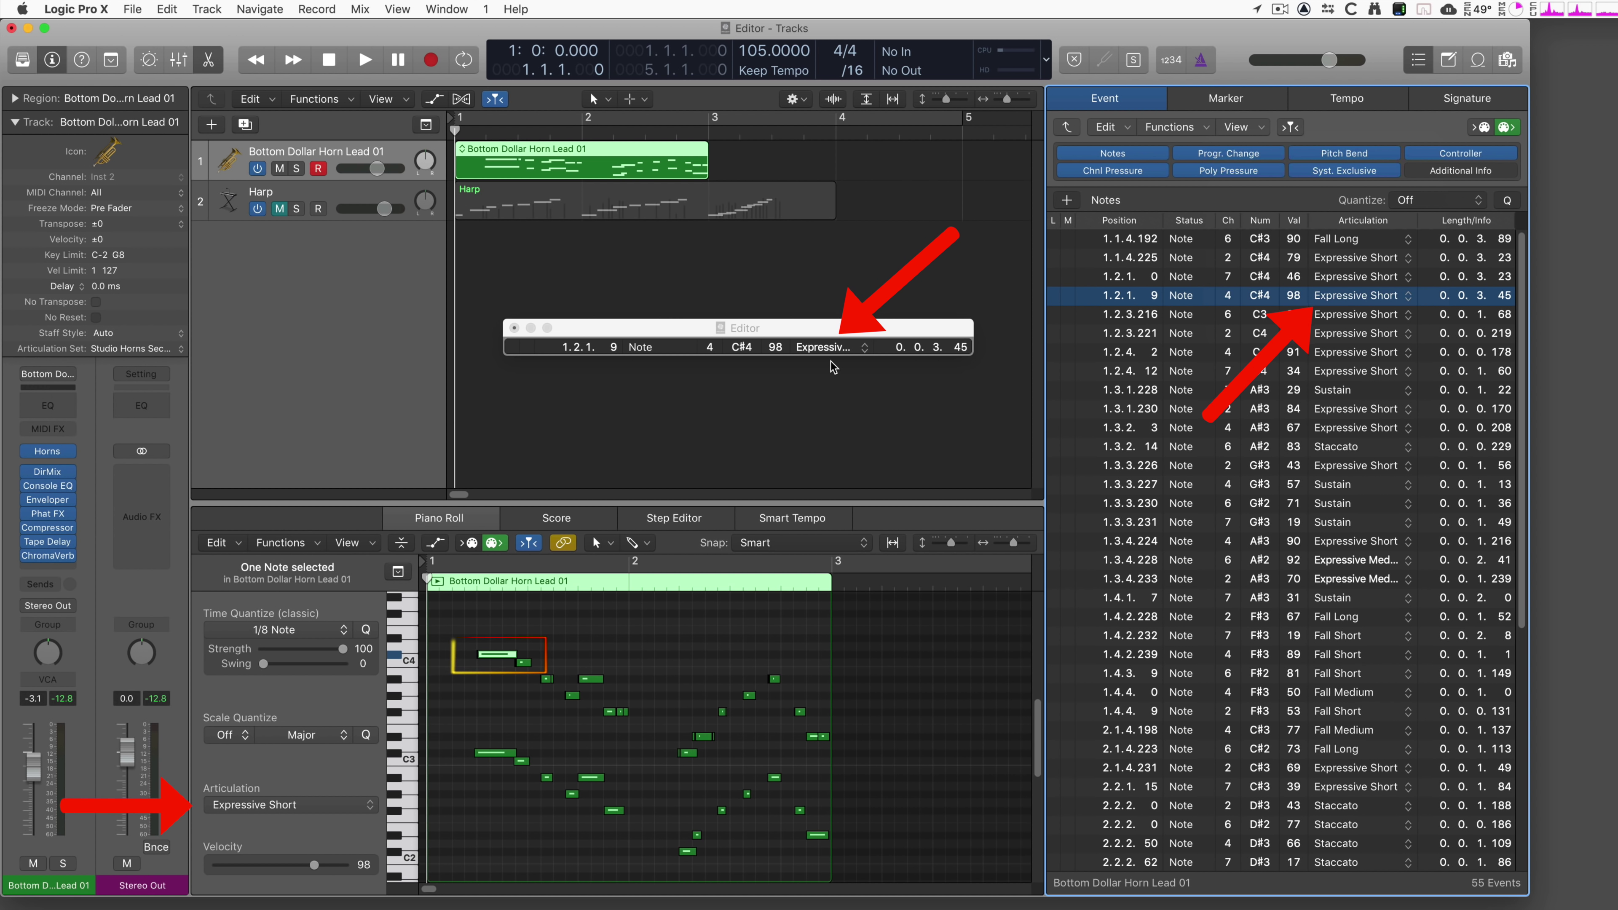
- Show the C#4 note's help tag in the Piano Roll to read its articulation, and play the horn region
left_click(507, 660)
key("space")
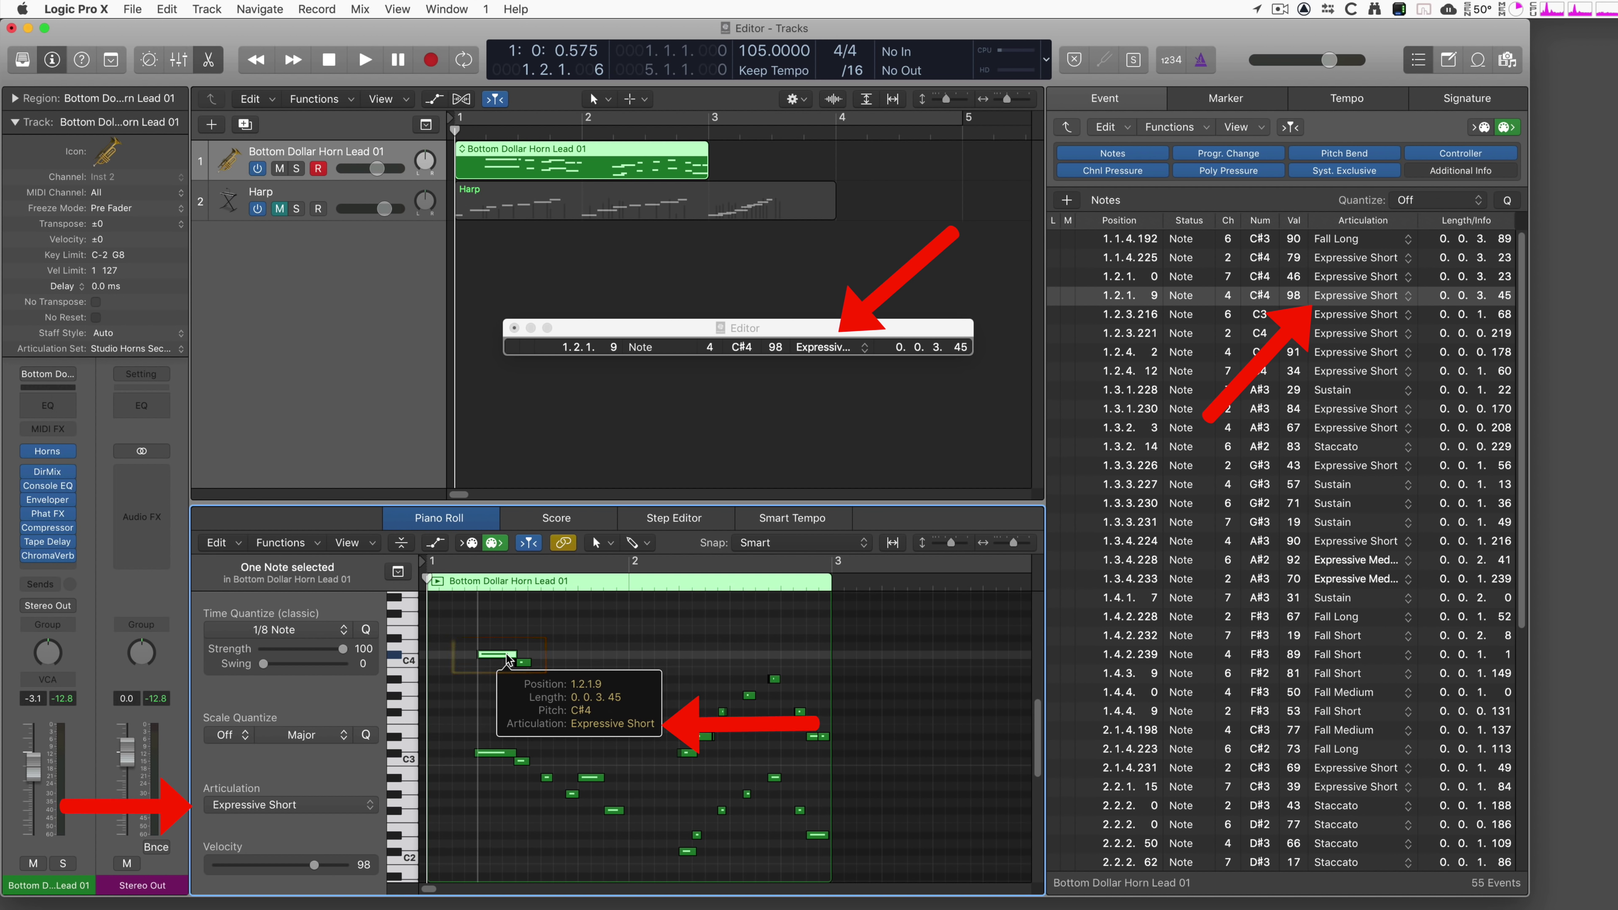
key("space")
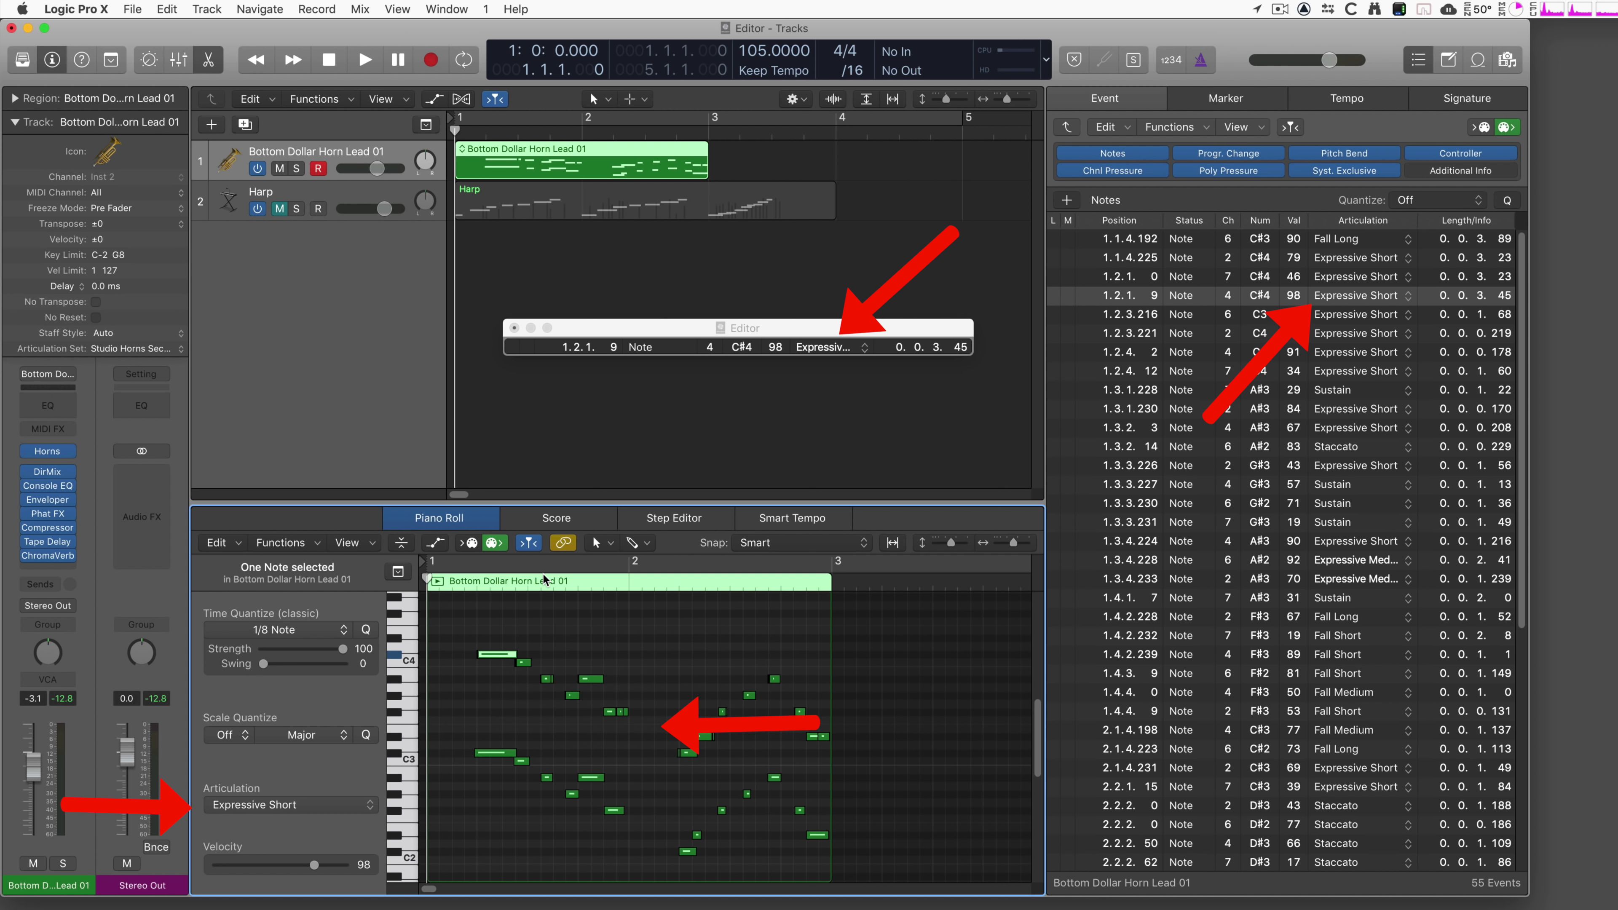
key("space")
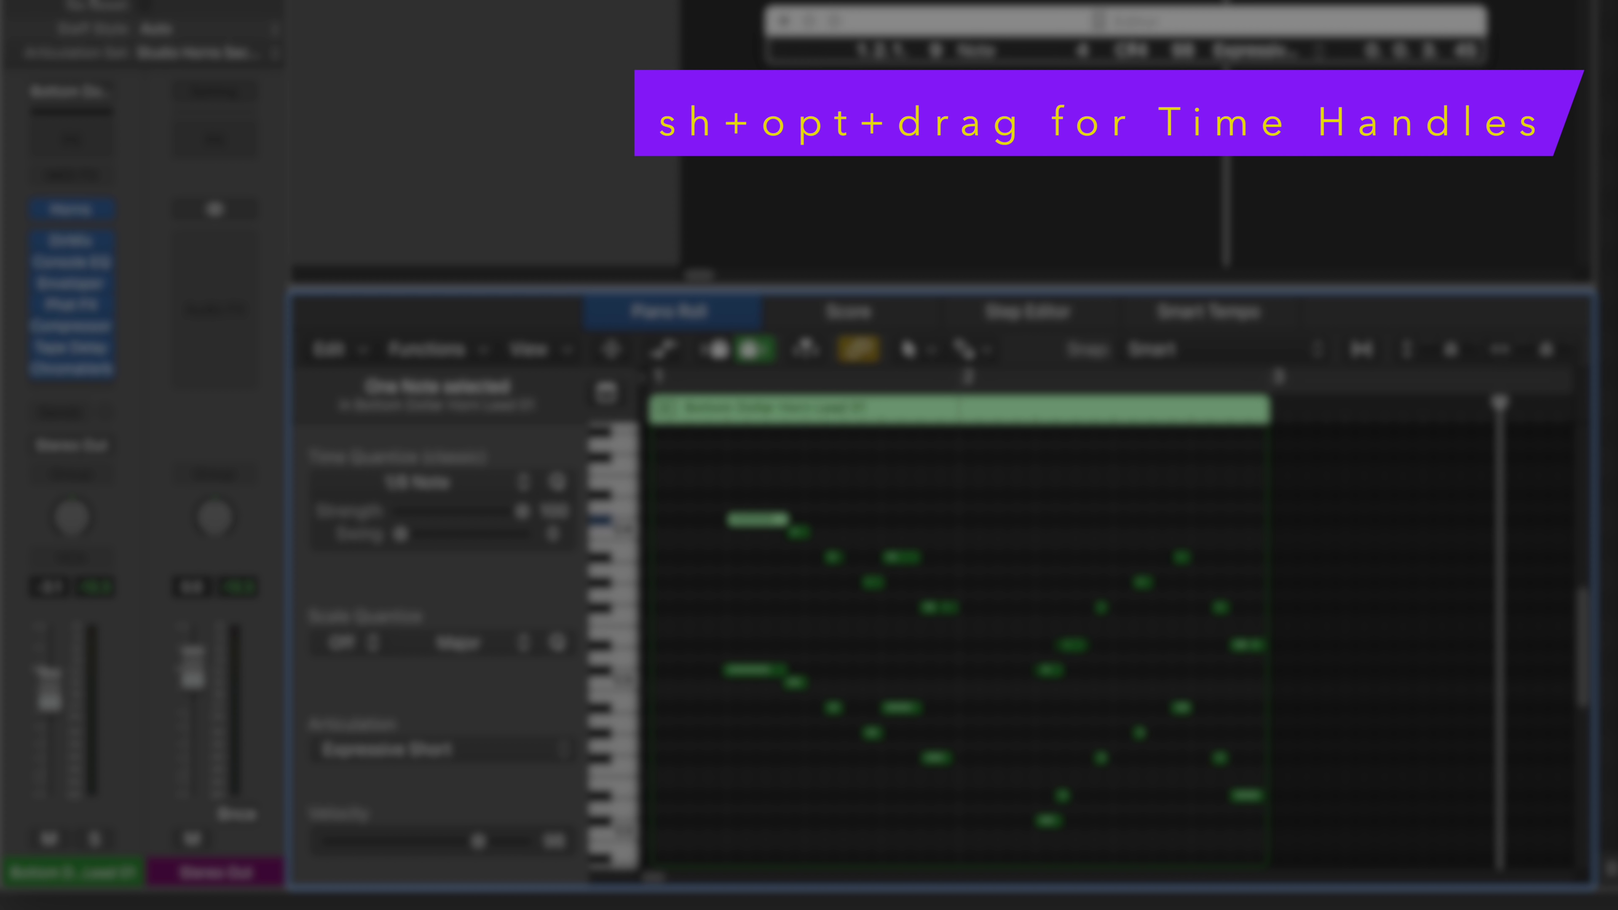
- Mute the Bottom Dollar Horn Lead 01 track and close the Event Float
key("ctrl+m")
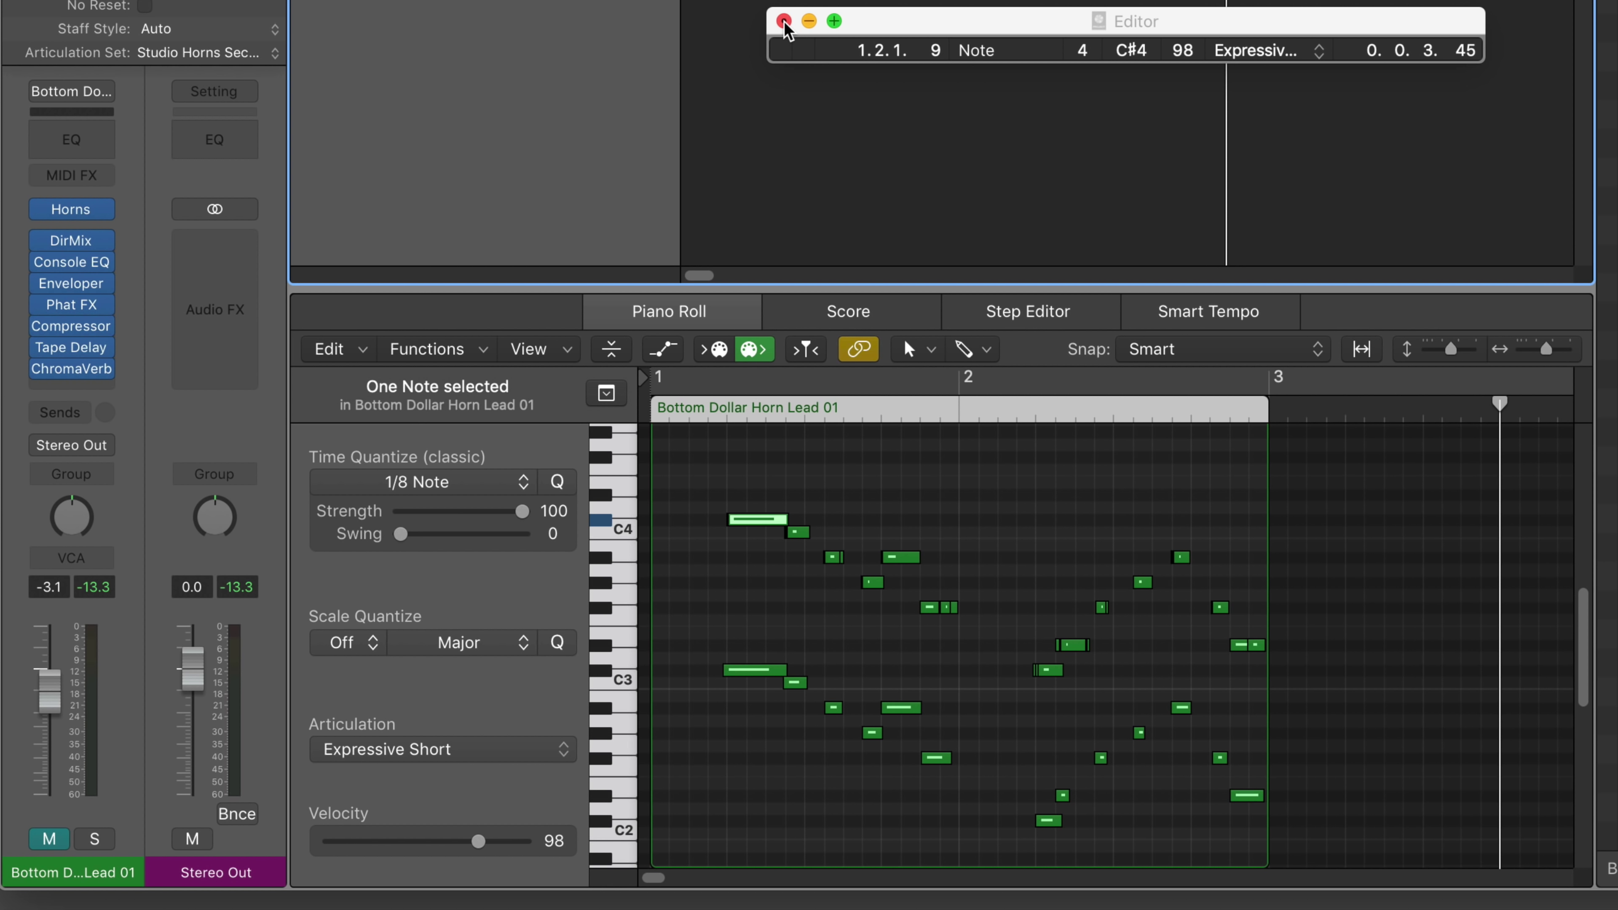
left_click(784, 21)
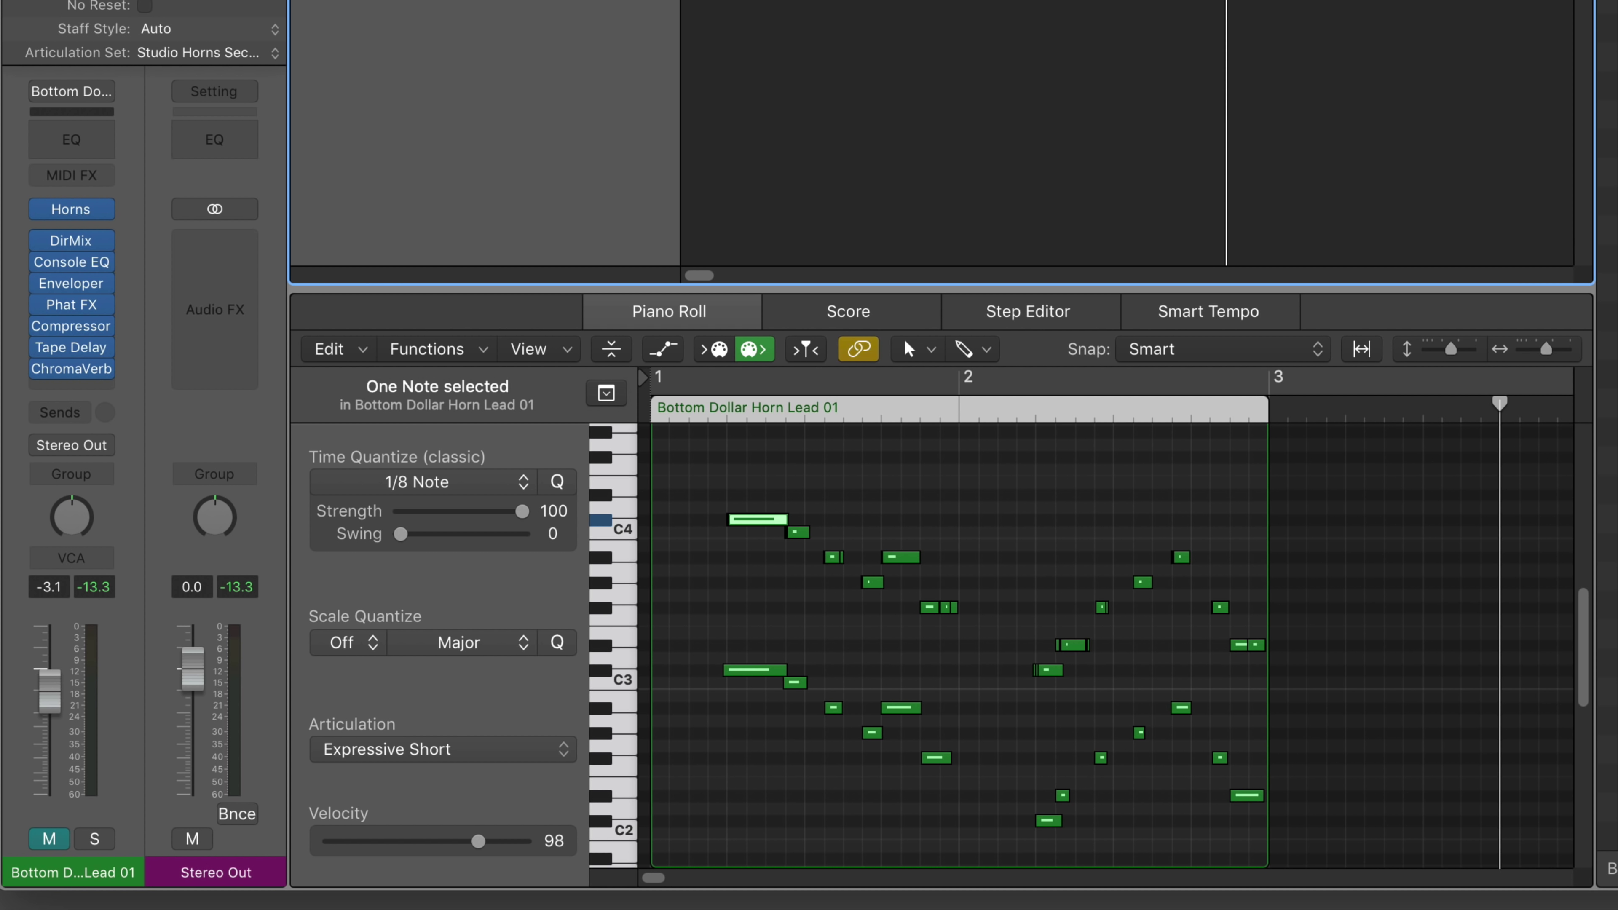
- Examine the Time Handles command among the Piano Roll functions for the Harp region without enabling it
left_click(486, 352)
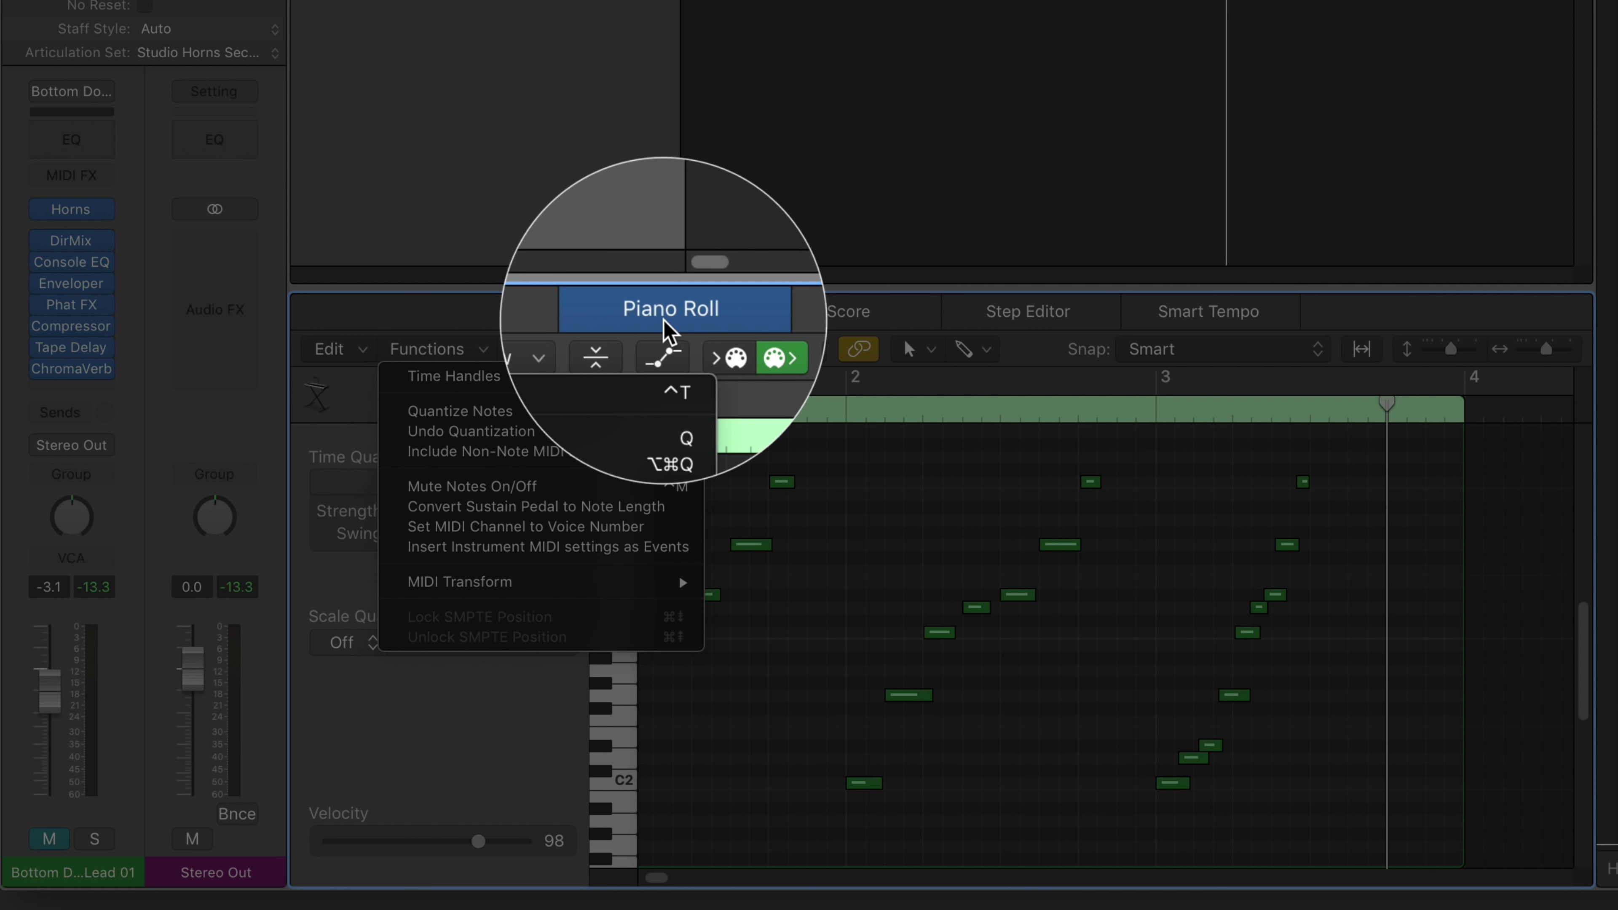
left_click(458, 357)
left_click(457, 357)
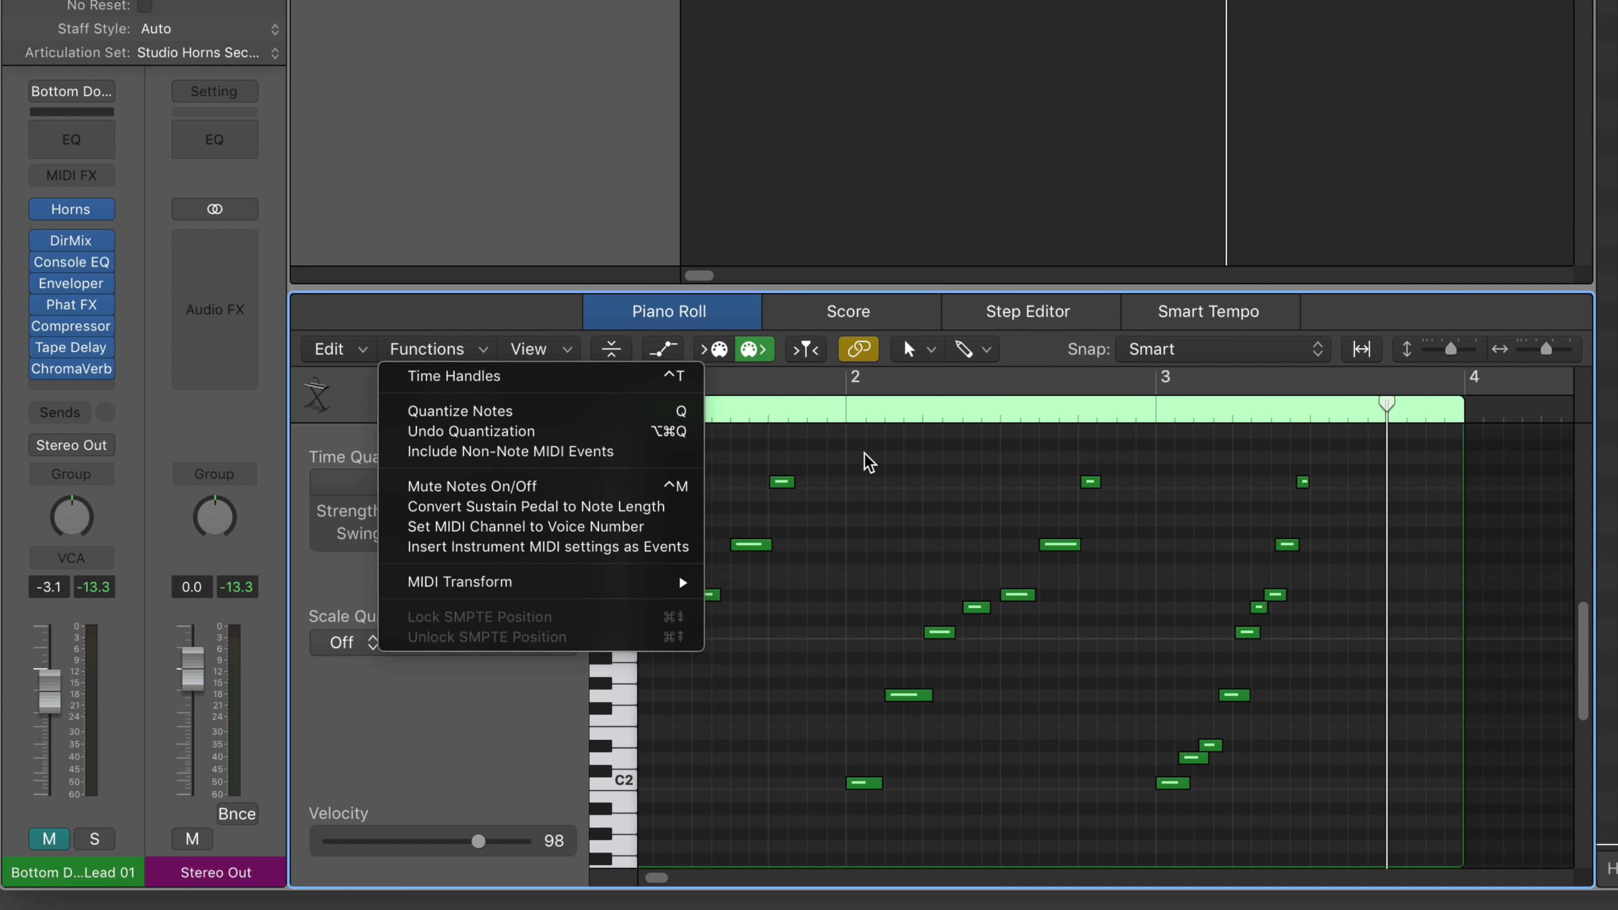
left_click(870, 462)
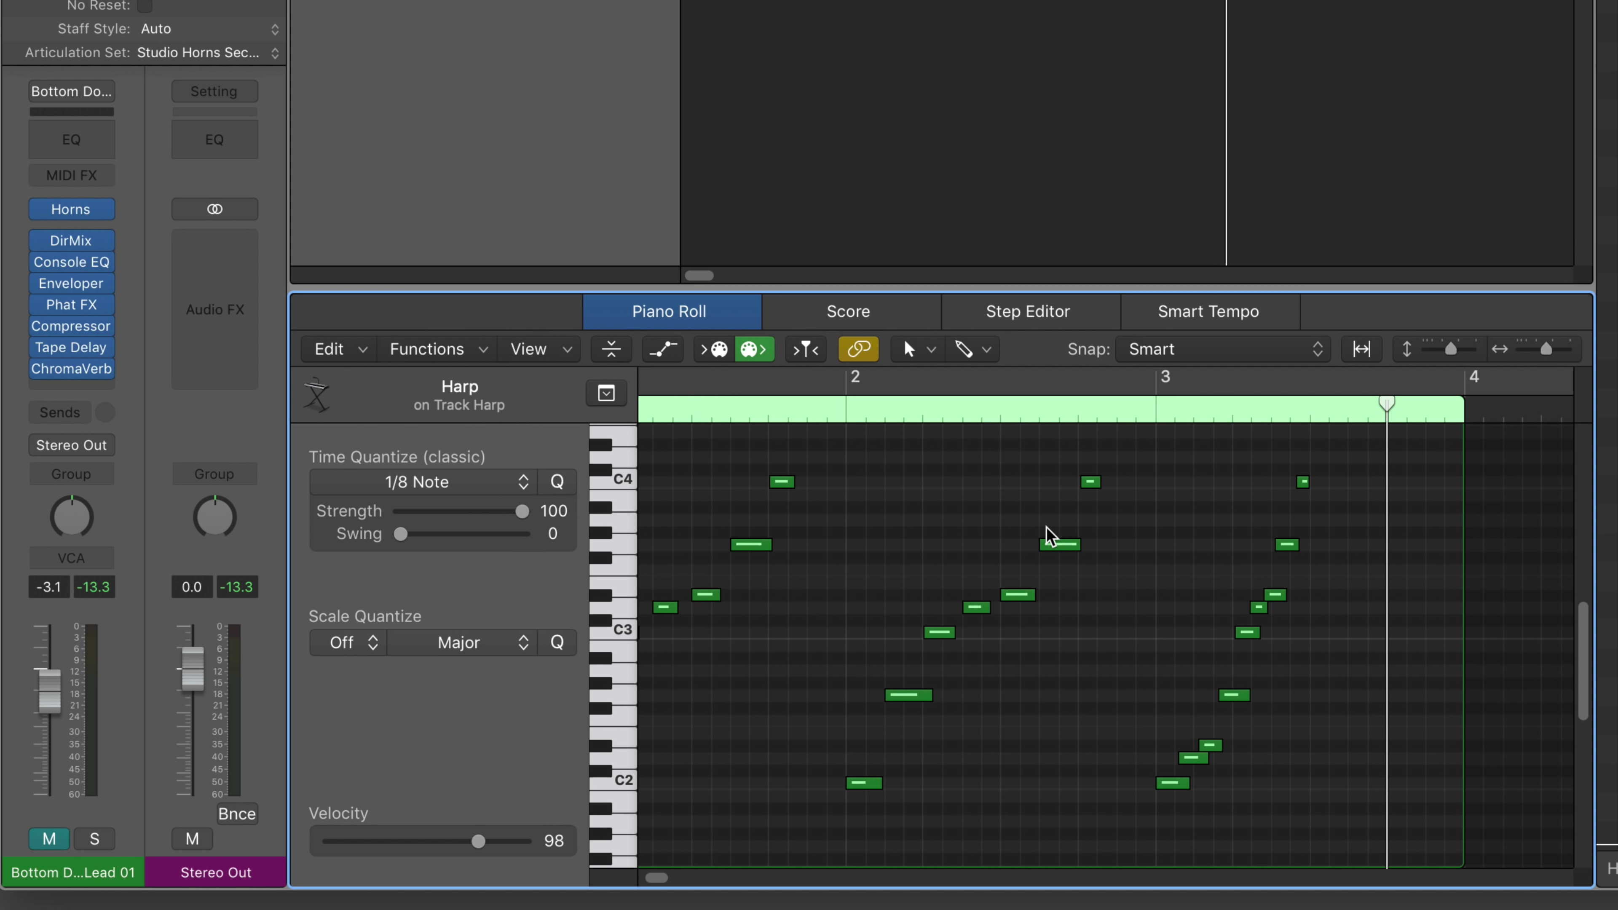
- Play the Harp region from the beginning of the project and bring its start back into view
key("Return")
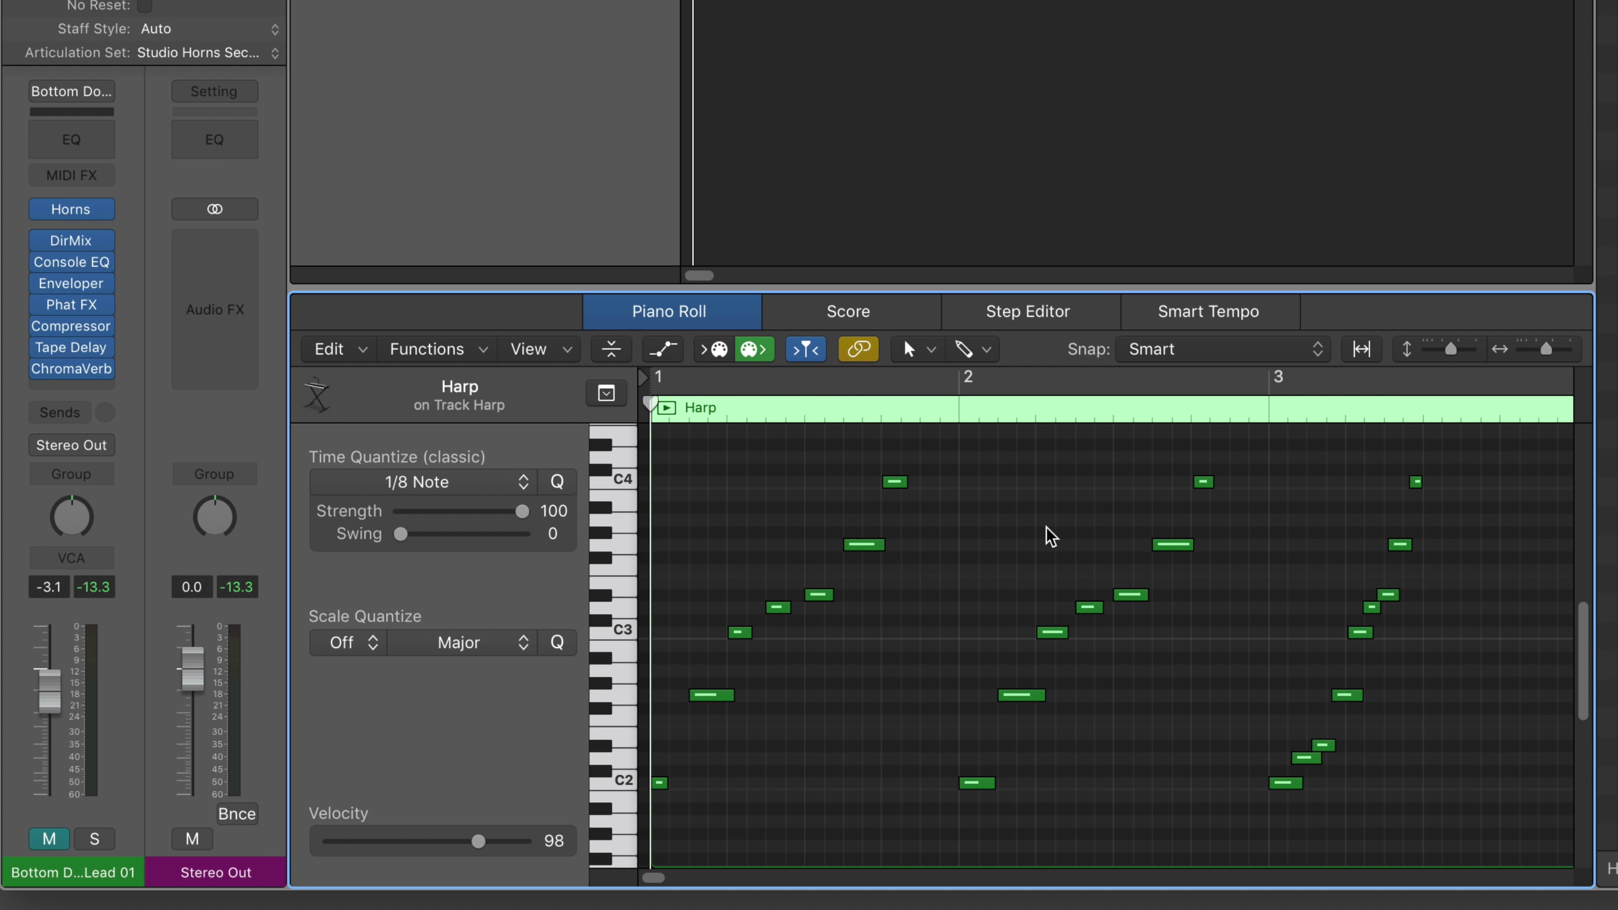
key("space")
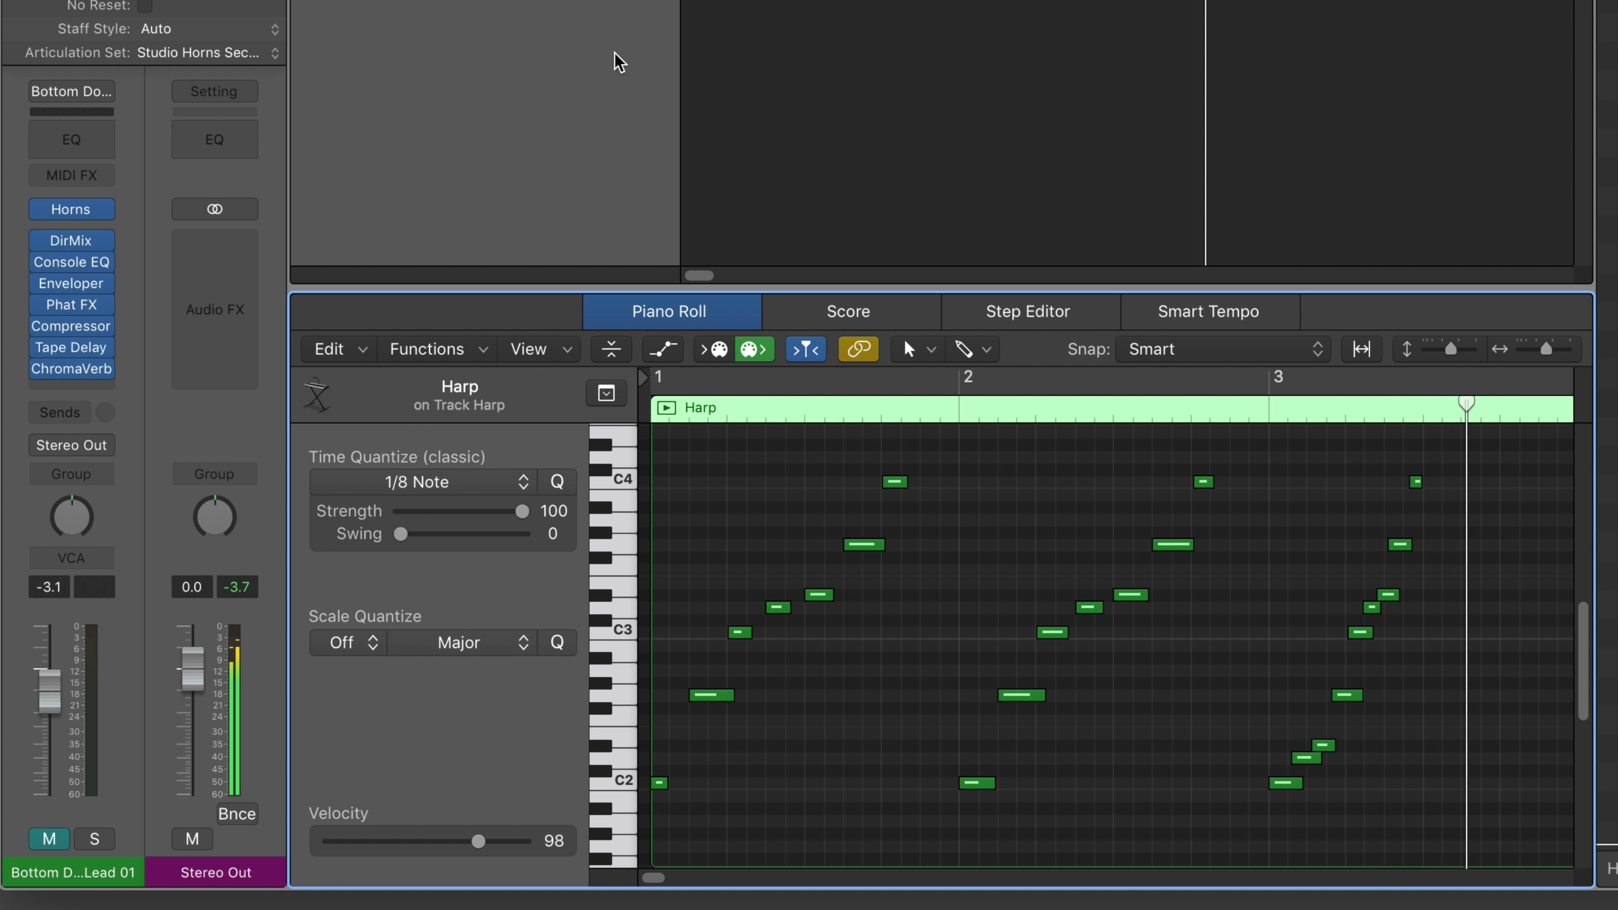
scroll(1075, 674, "left", 10)
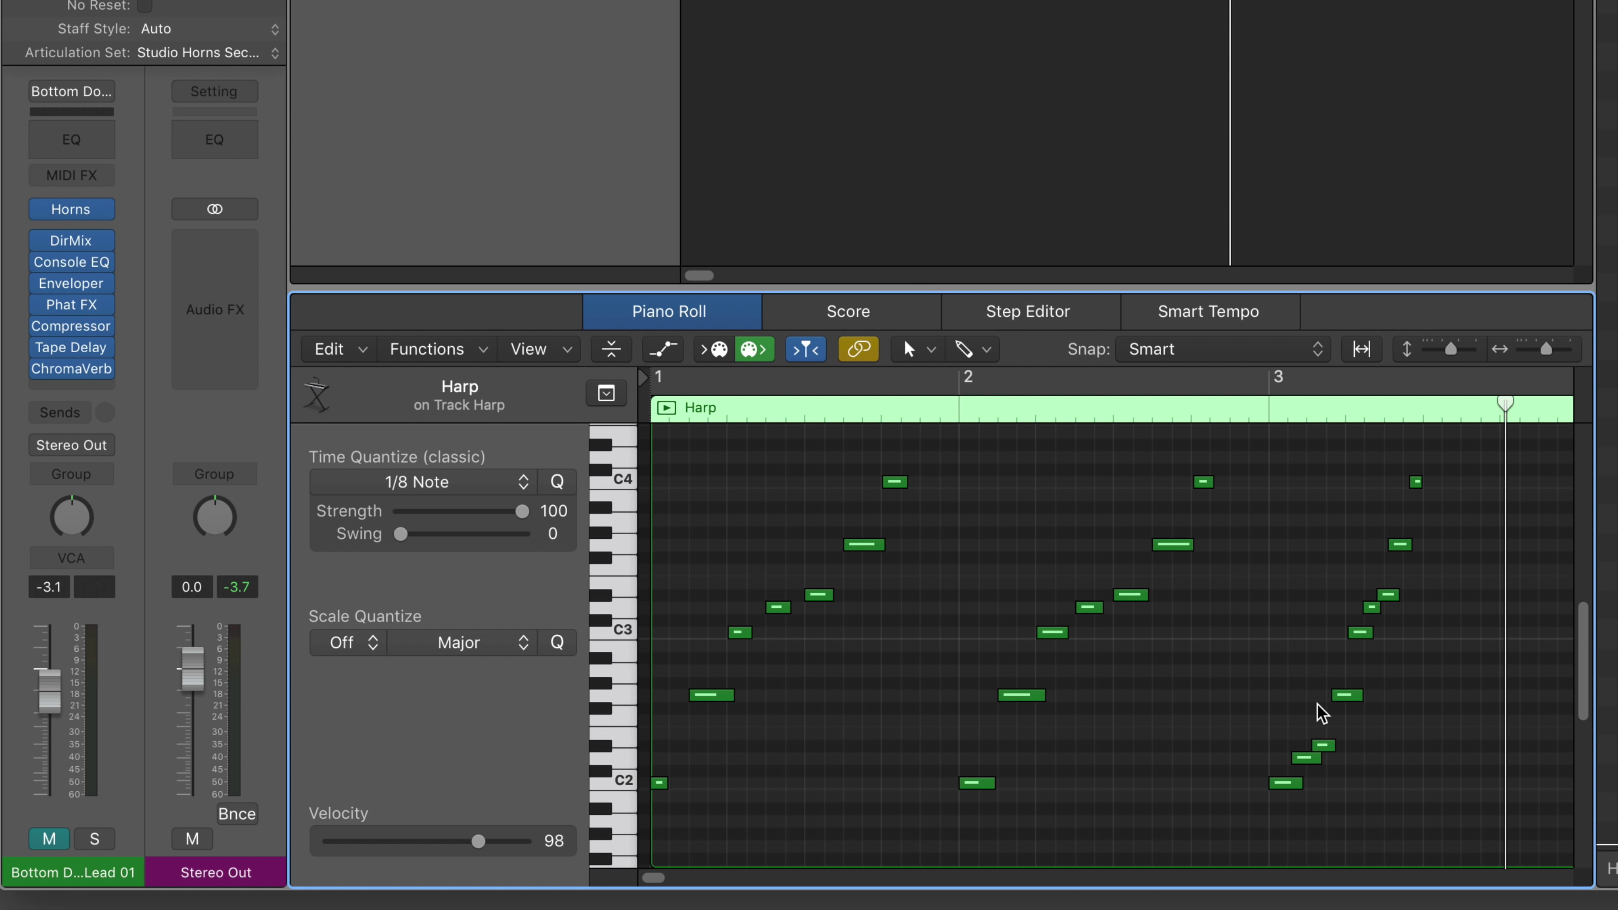
- Turn on Time Handles in the Piano Roll and select the nine harp notes in bar 3
left_click(488, 350)
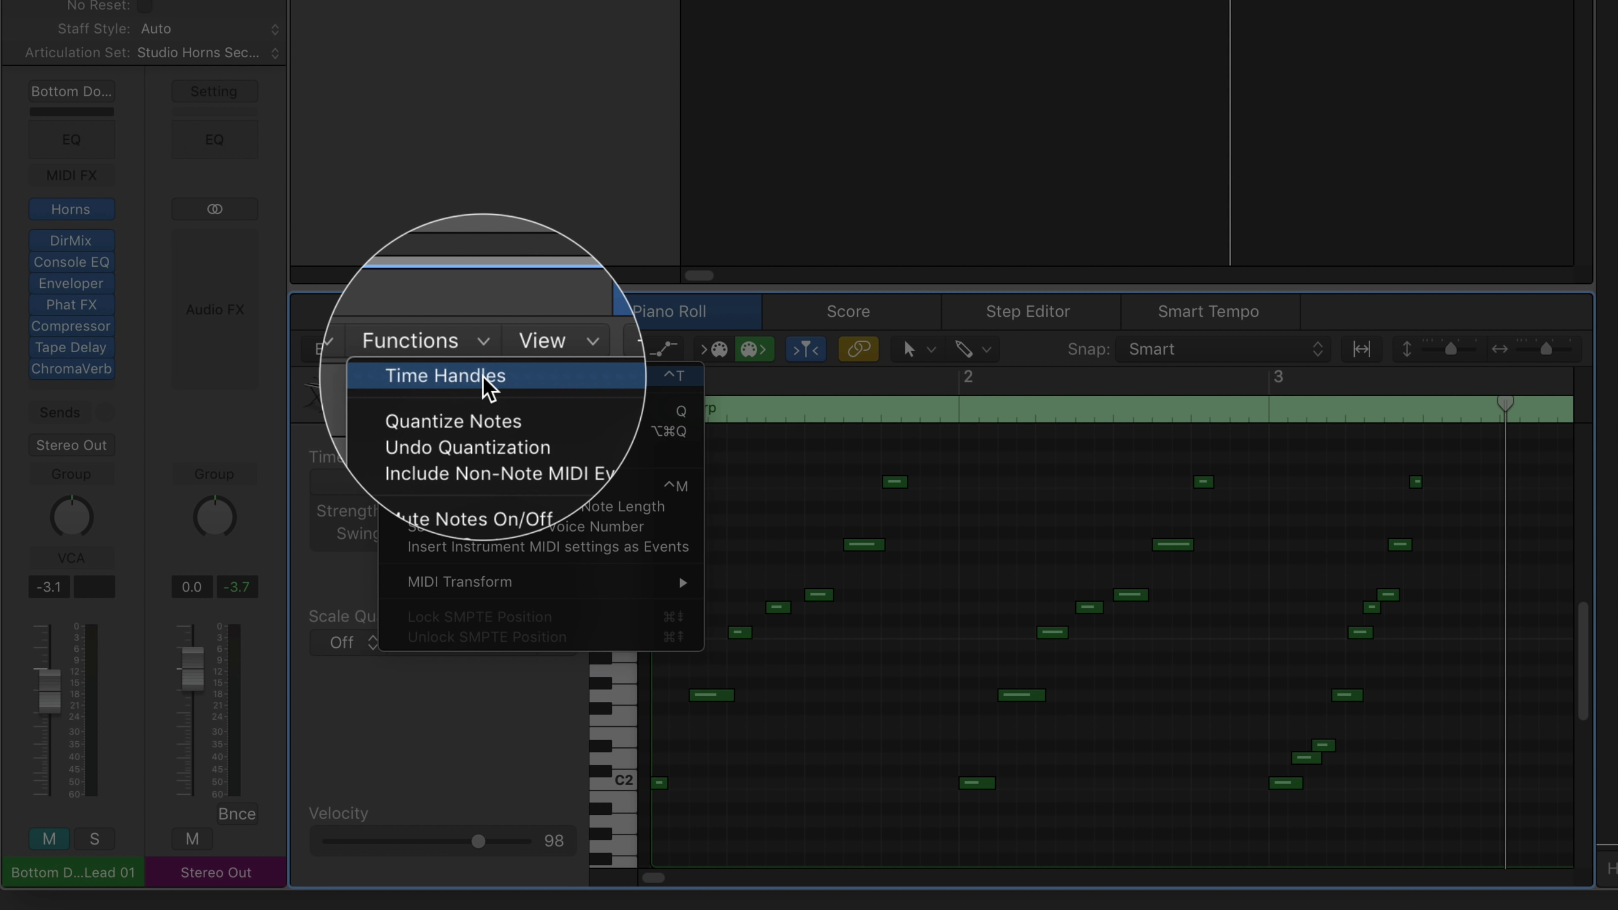
left_click(484, 376)
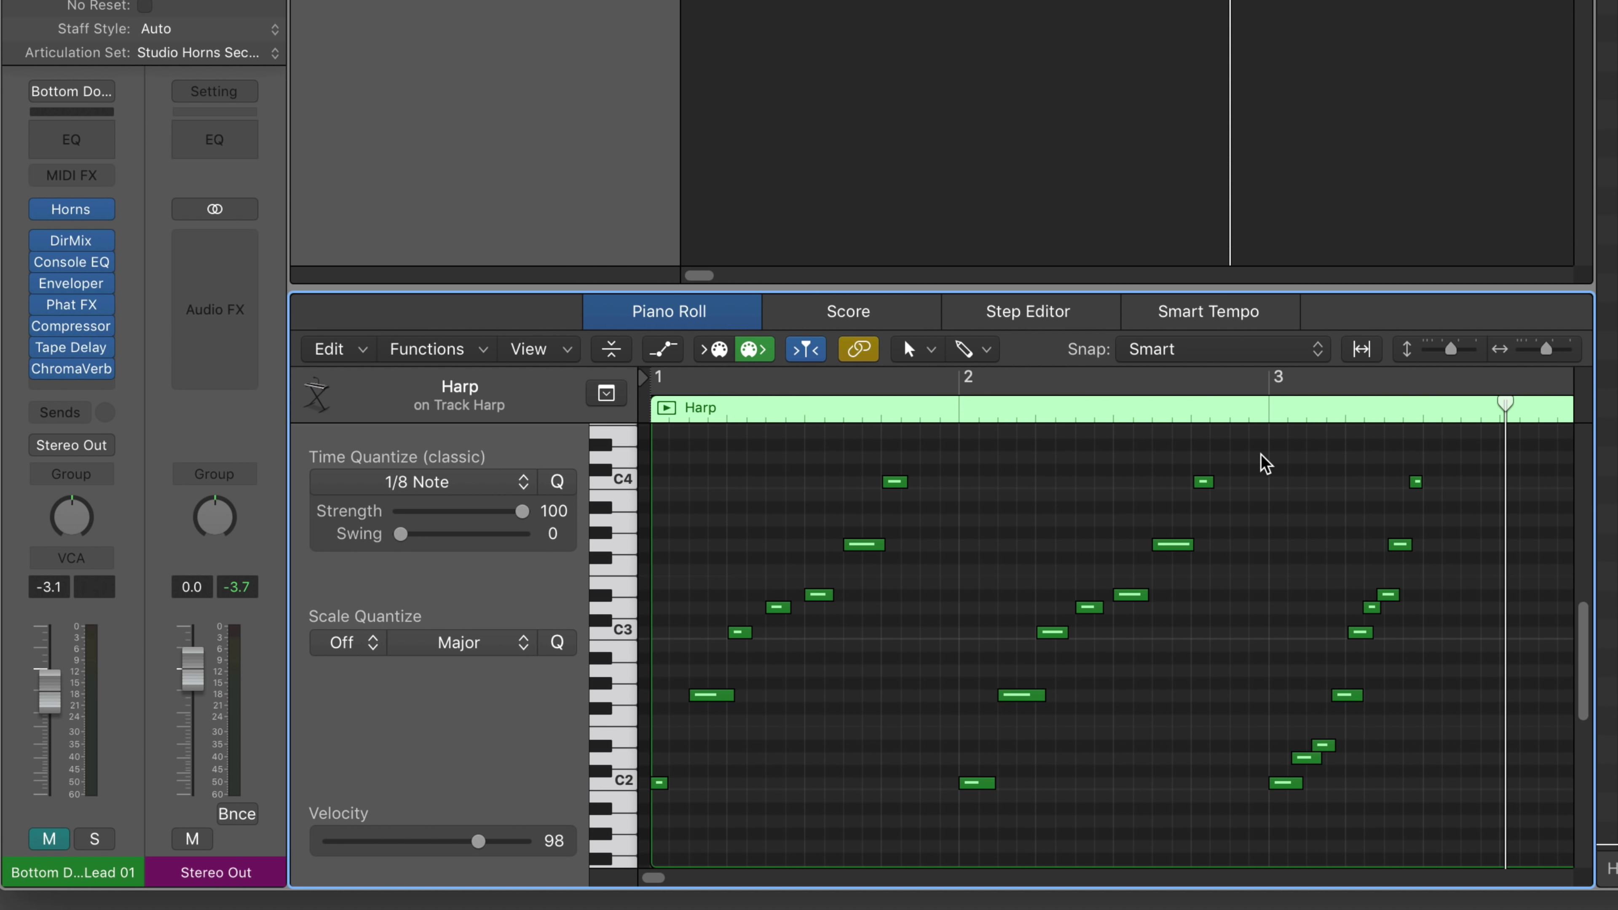
left_click_drag(1265, 462, 1476, 823)
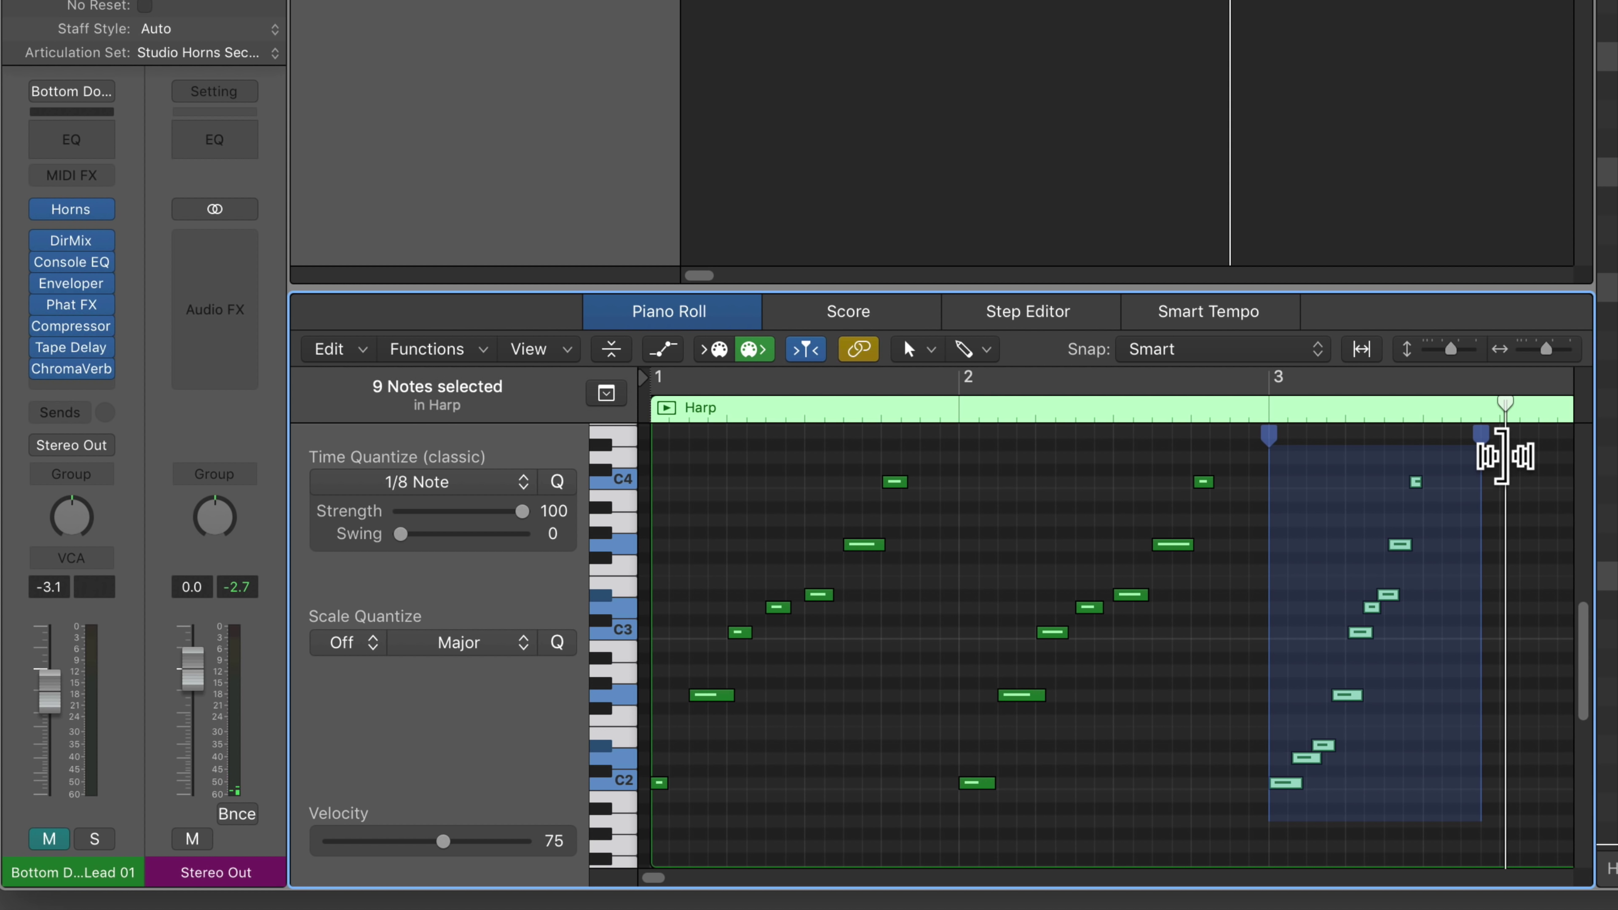
- Compress the nine selected harp notes with the end time handle, play them, and stretch them to near the end of bar 3
left_click_drag(1482, 440, 1373, 465)
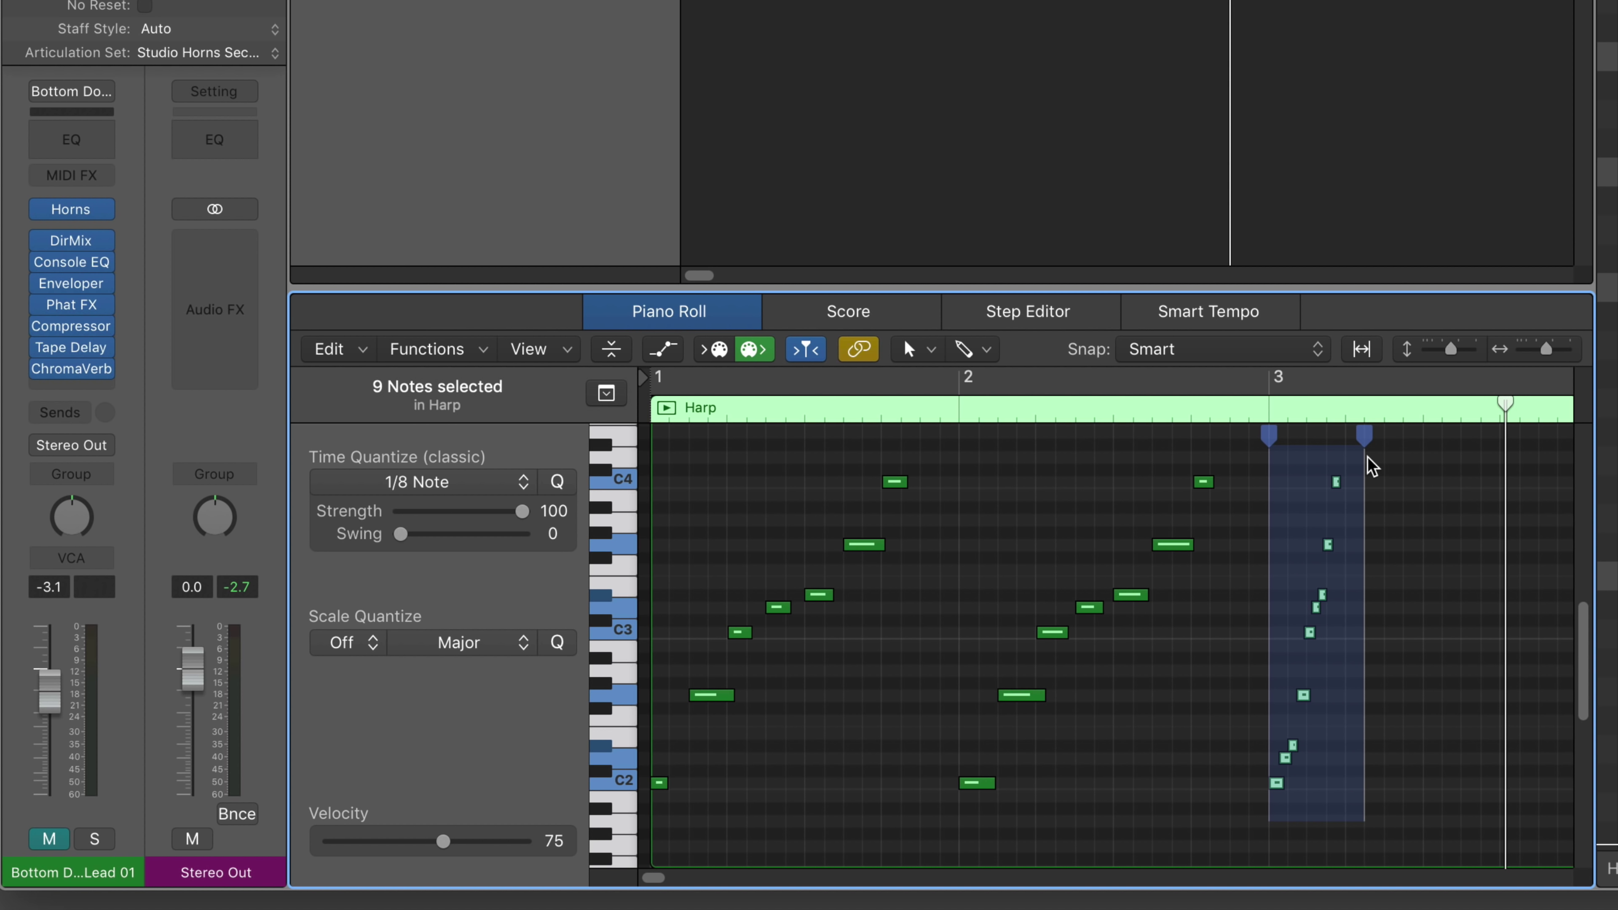
key("space")
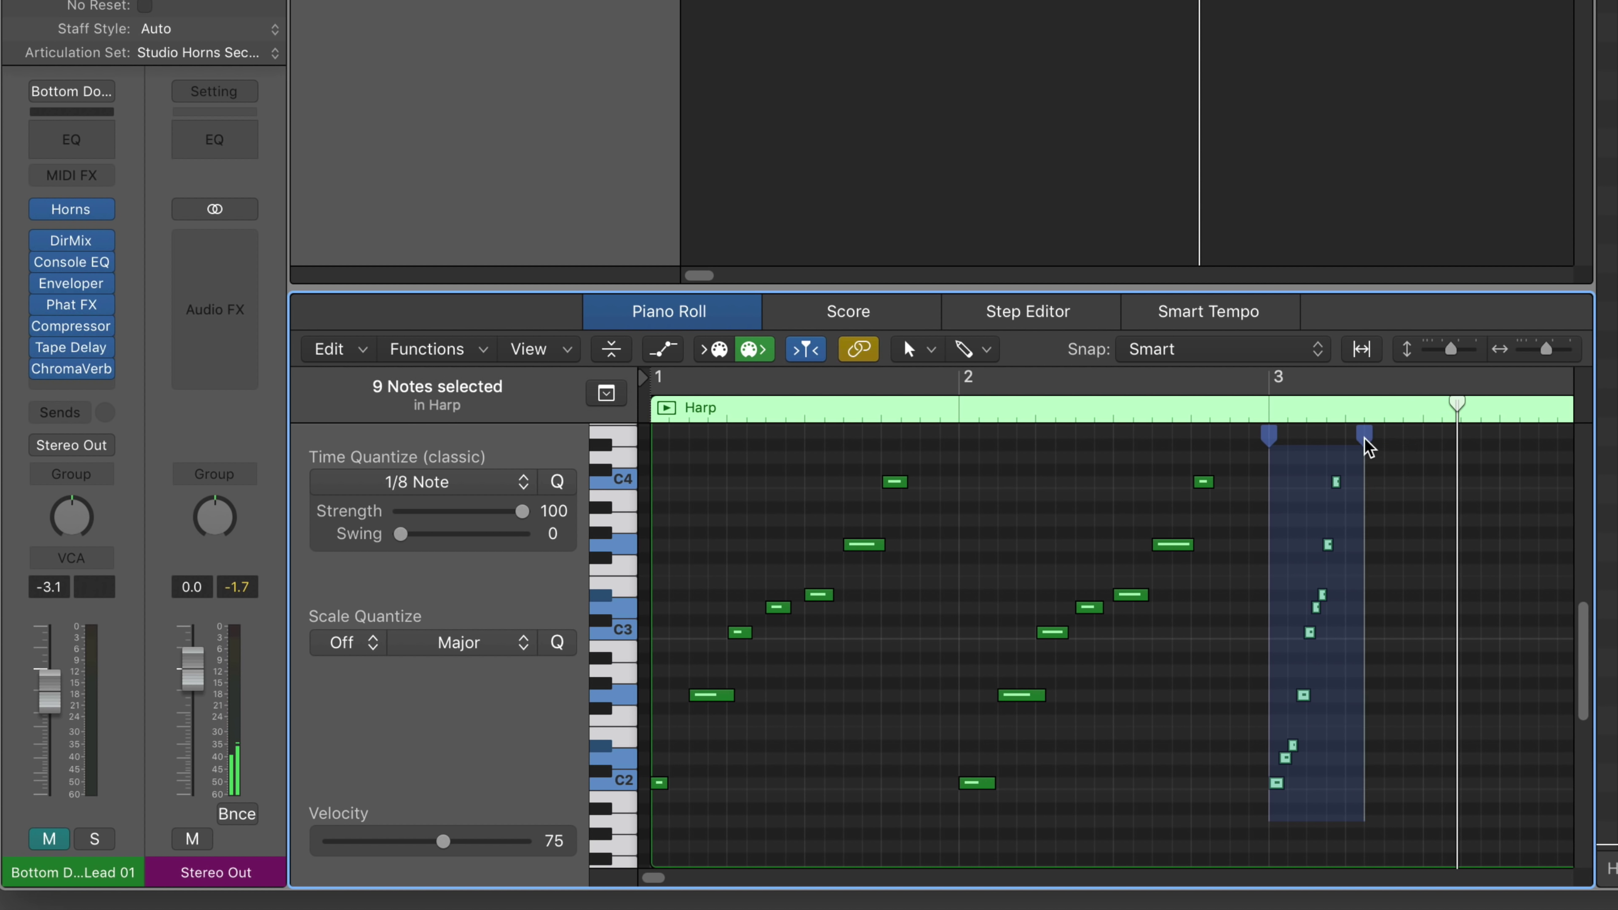
left_click_drag(1368, 447, 1537, 446)
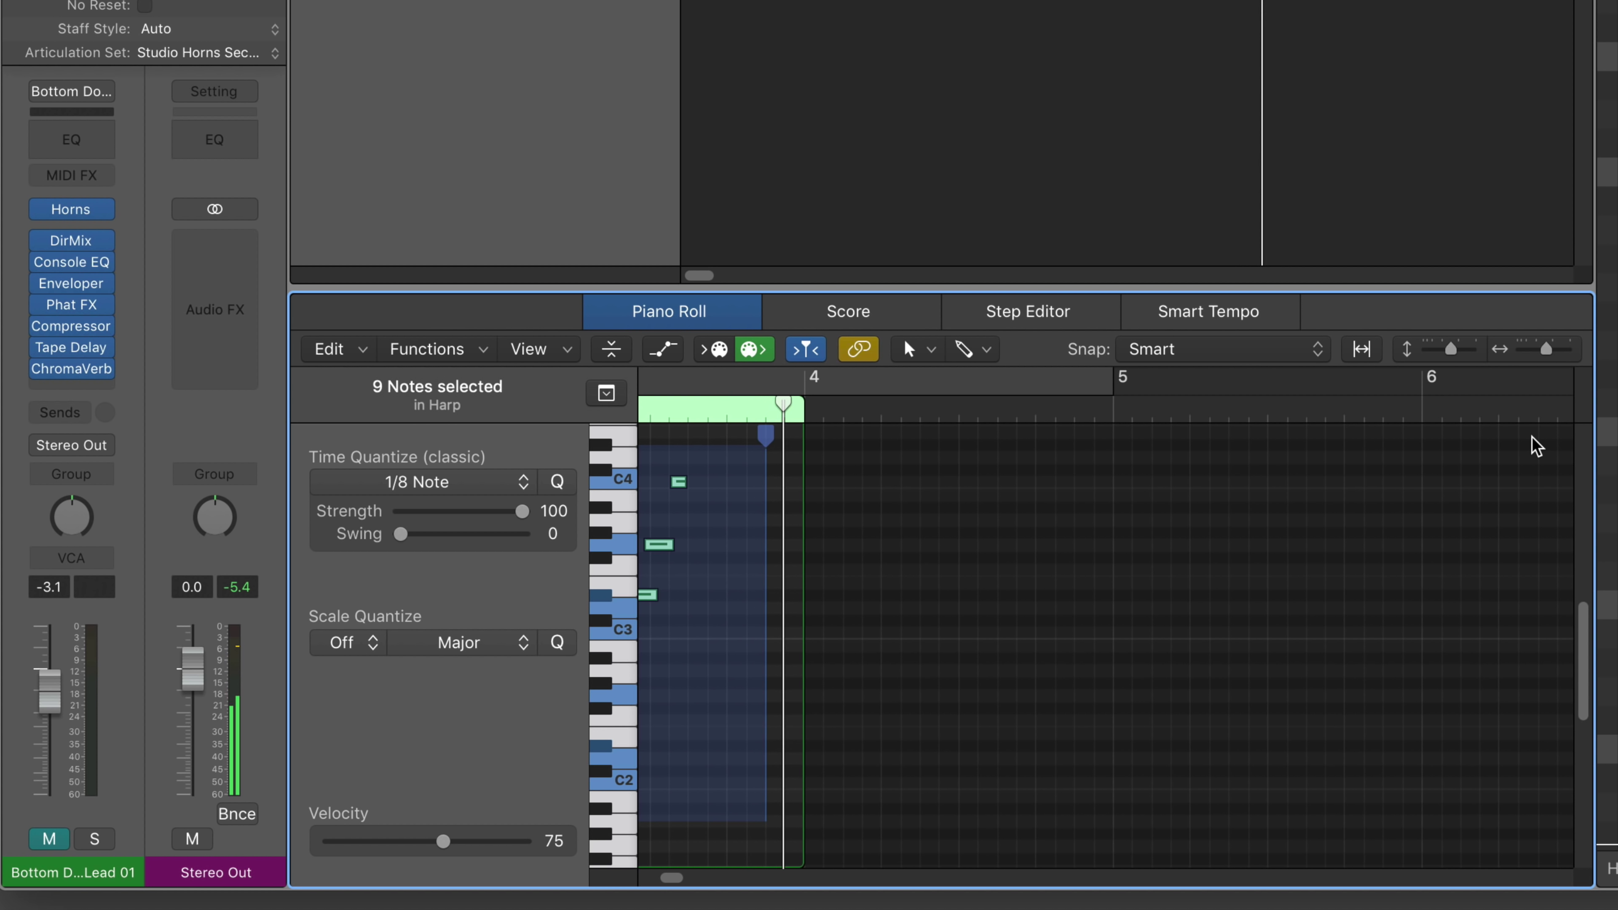
scroll(998, 582, "left", 10)
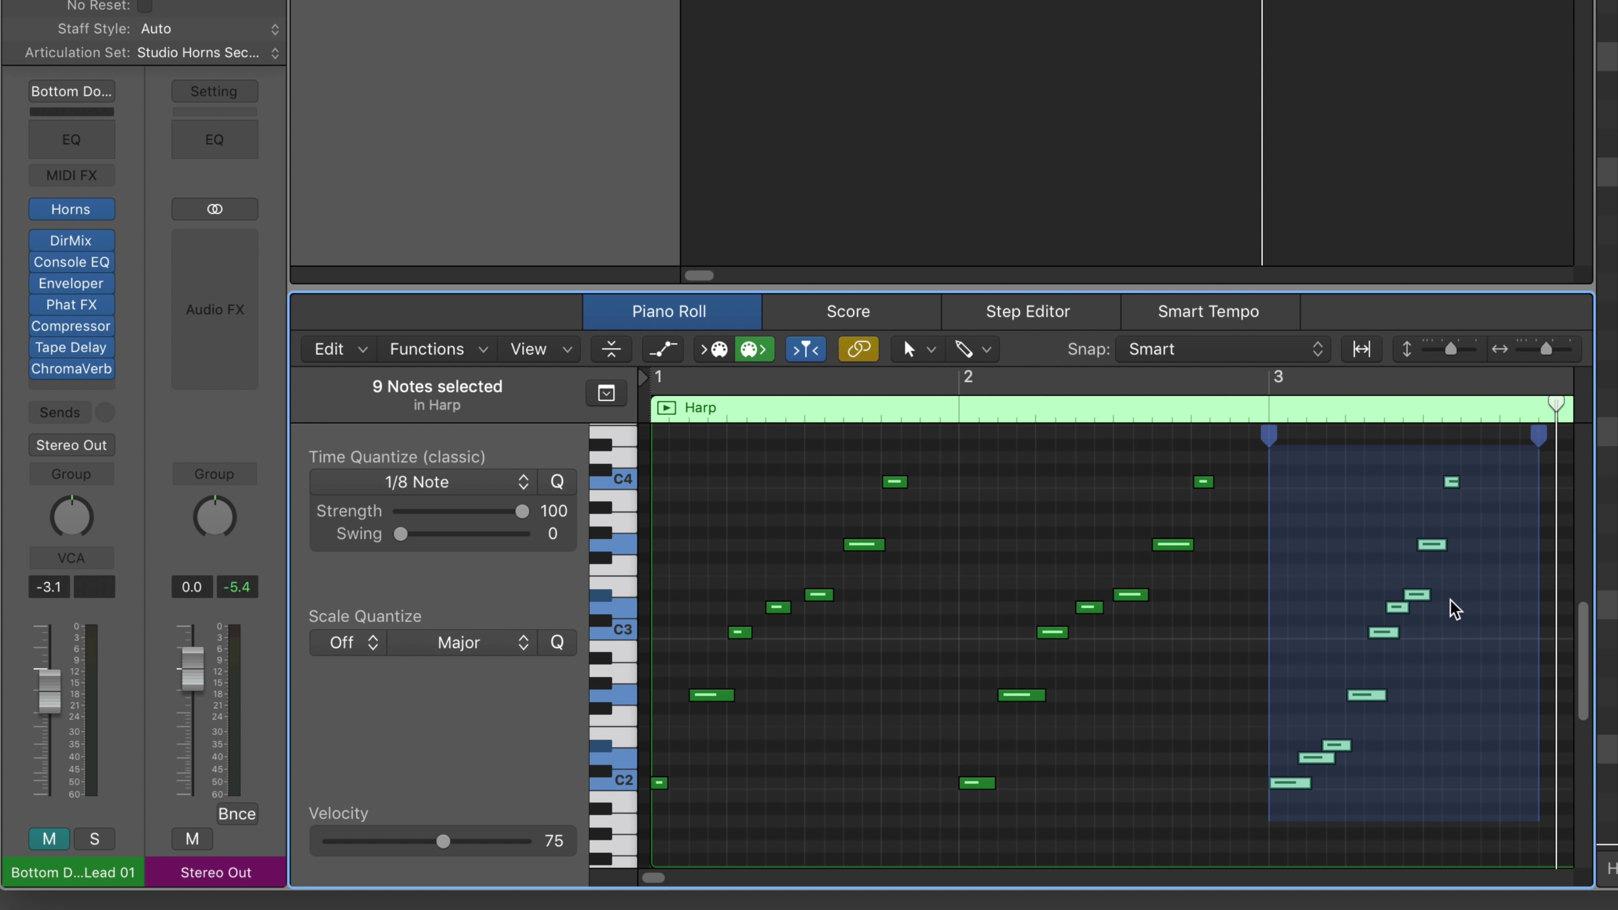
- Turn off Time Handles and deselect the harp notes
left_click(434, 350)
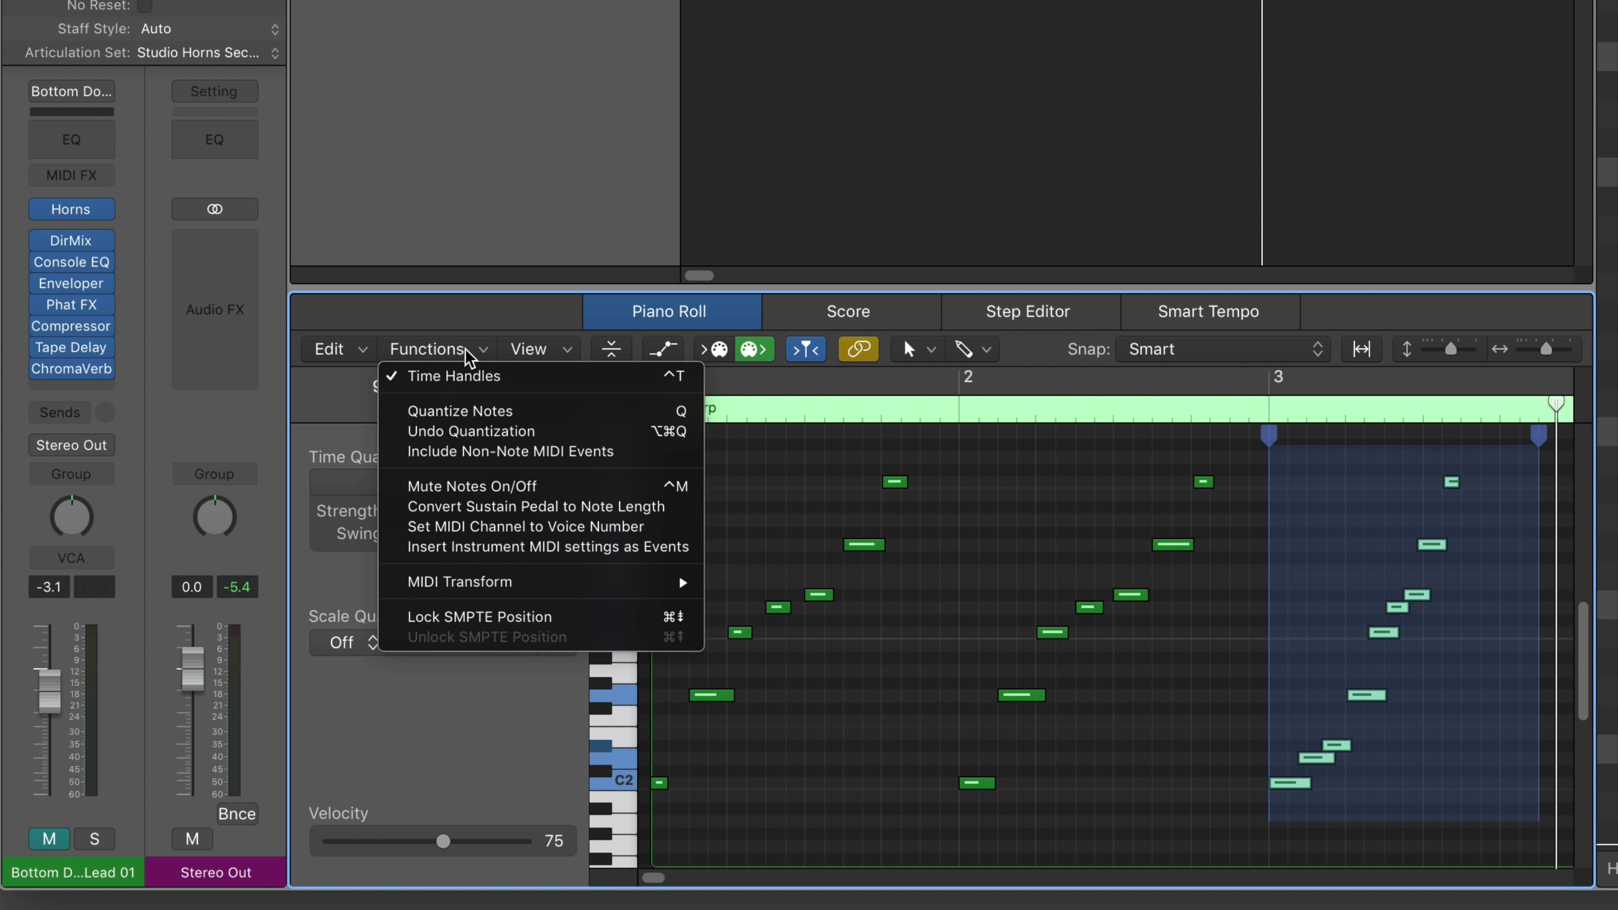
left_click(470, 376)
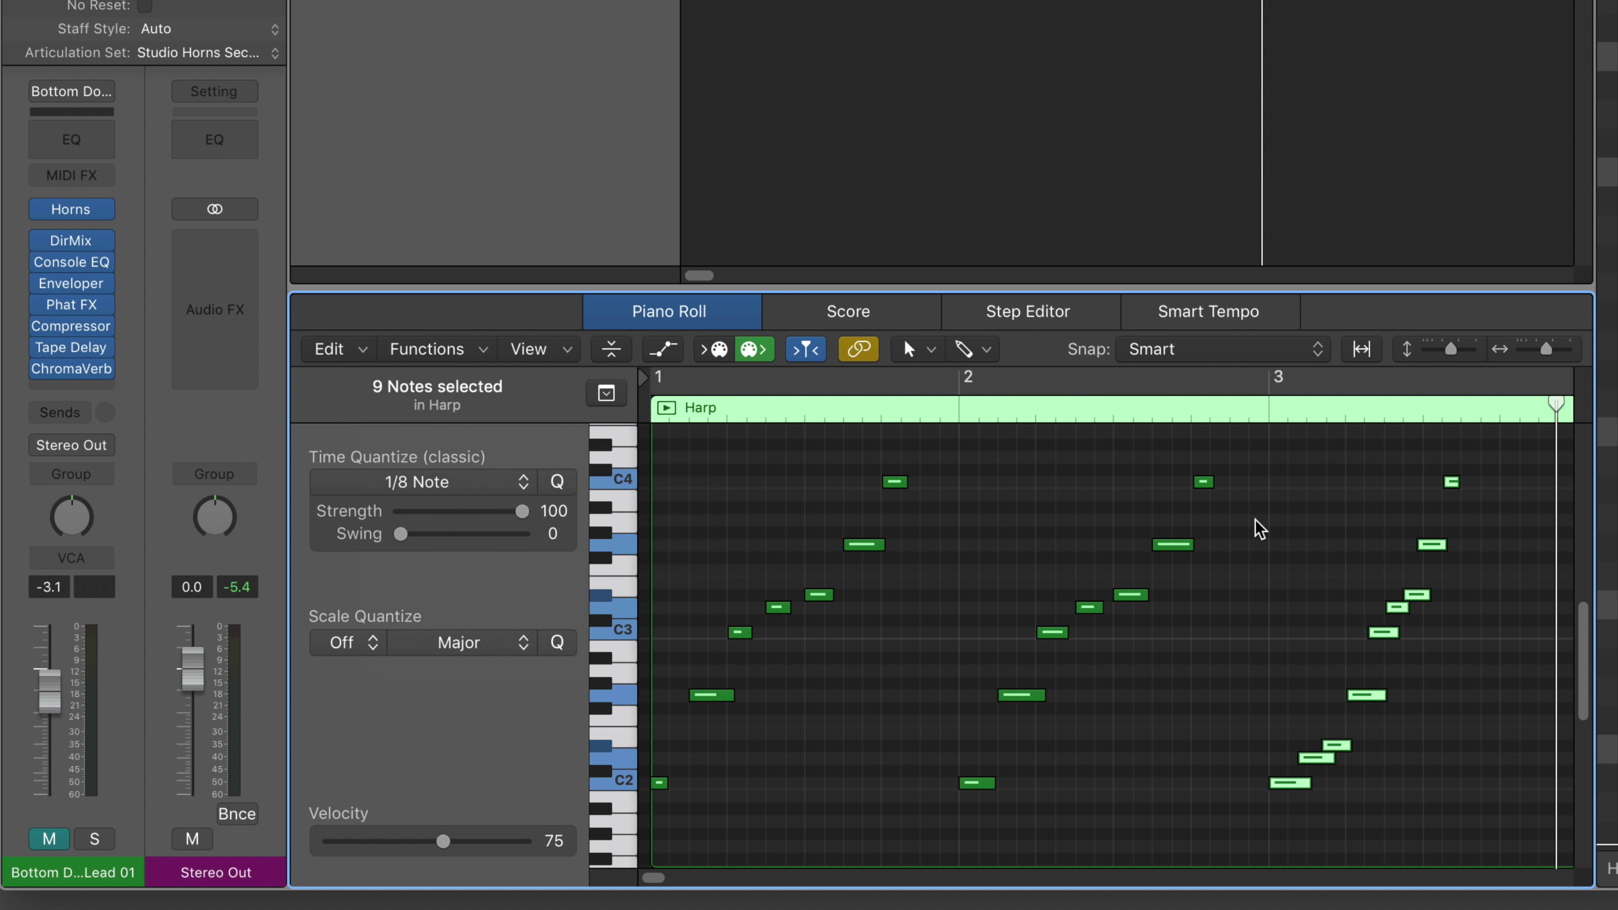
left_click(1286, 539)
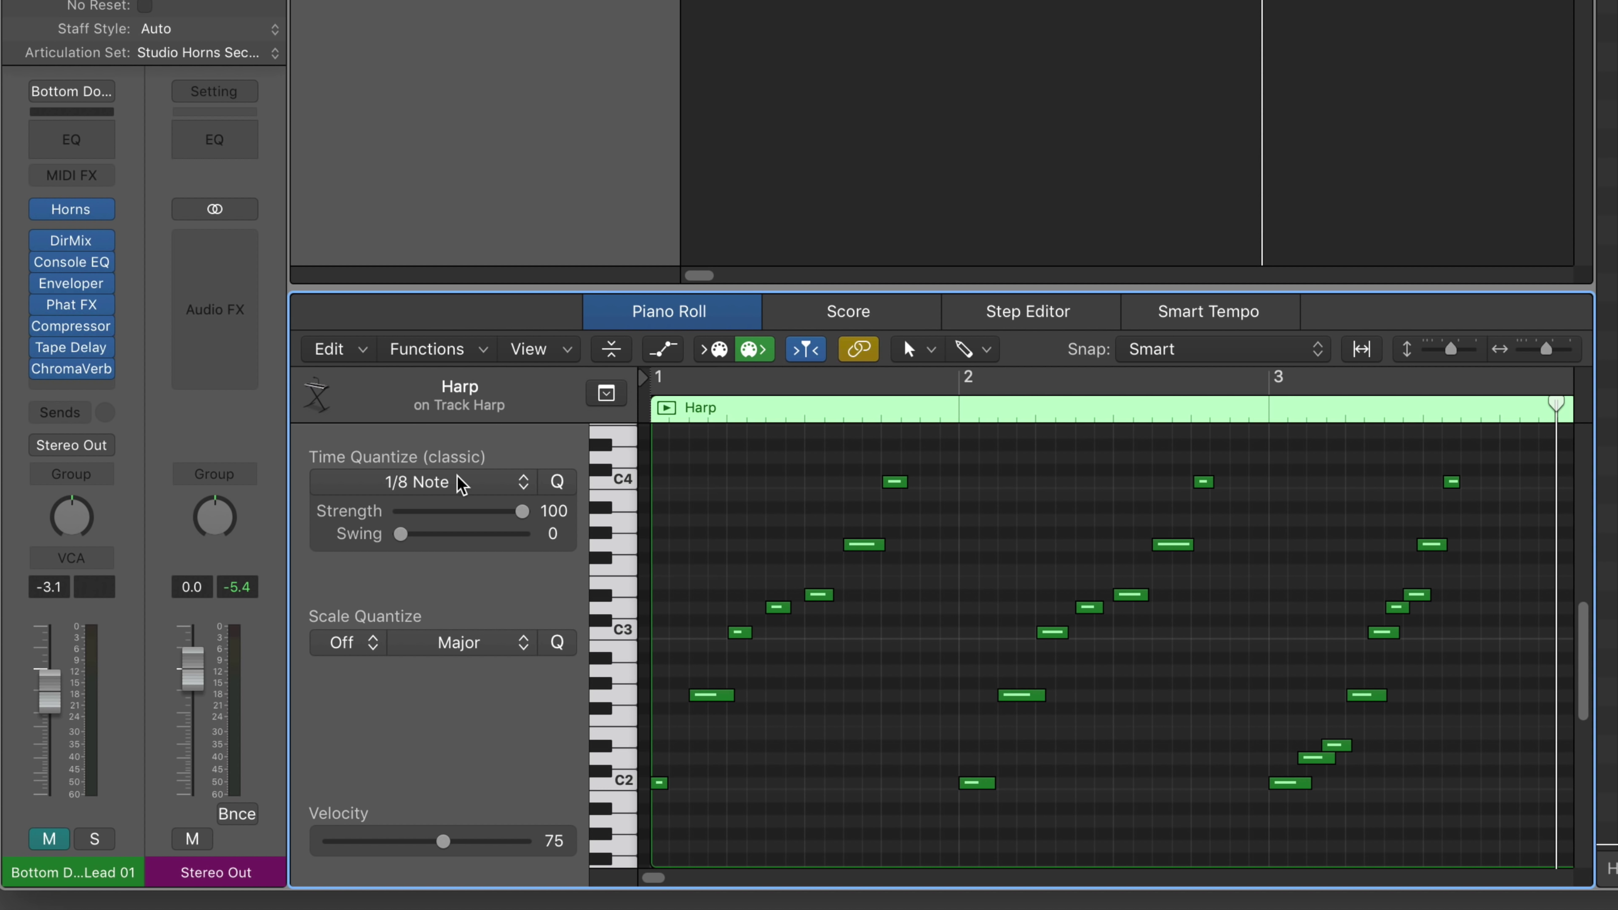
- Turn Time Handles on and back off for the Harp region
left_click(473, 352)
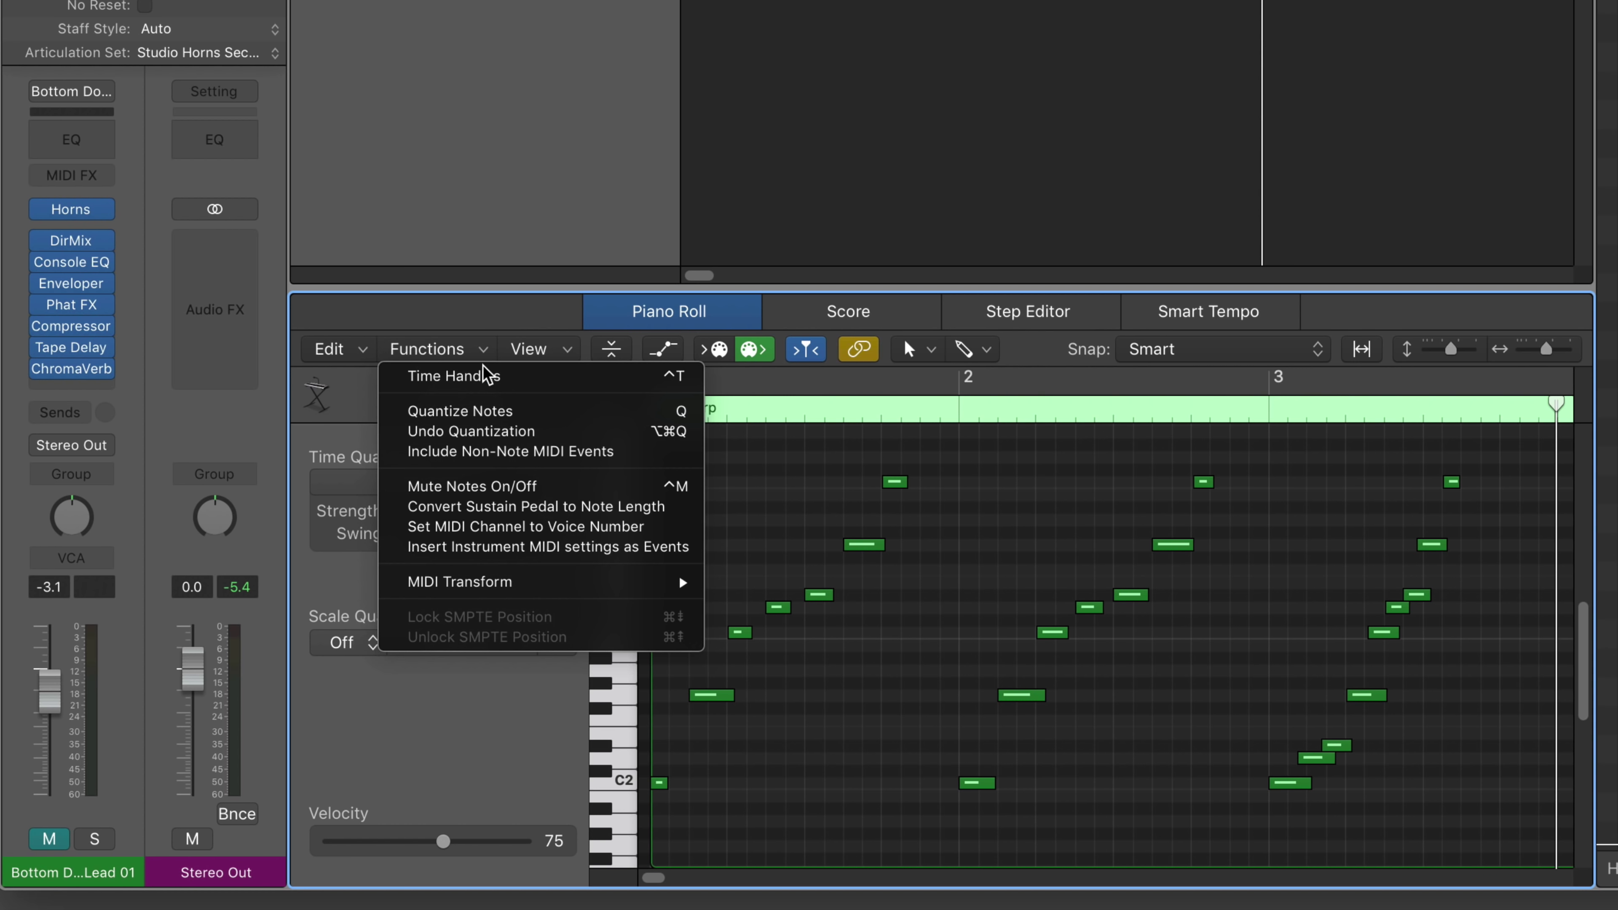
left_click(488, 377)
left_click(483, 351)
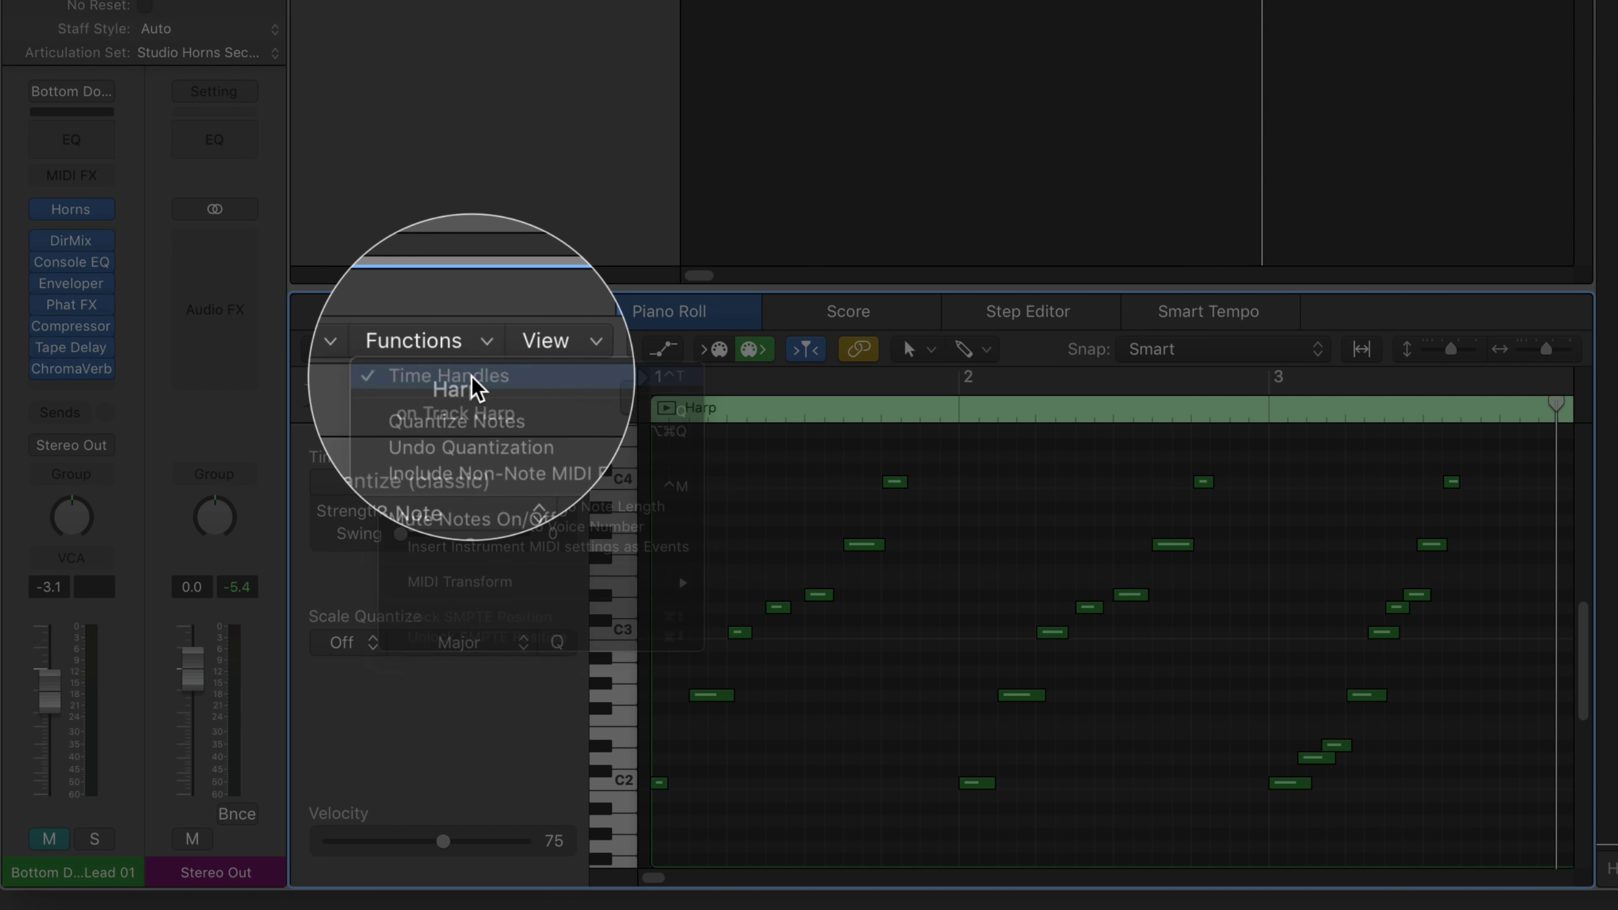
left_click(489, 377)
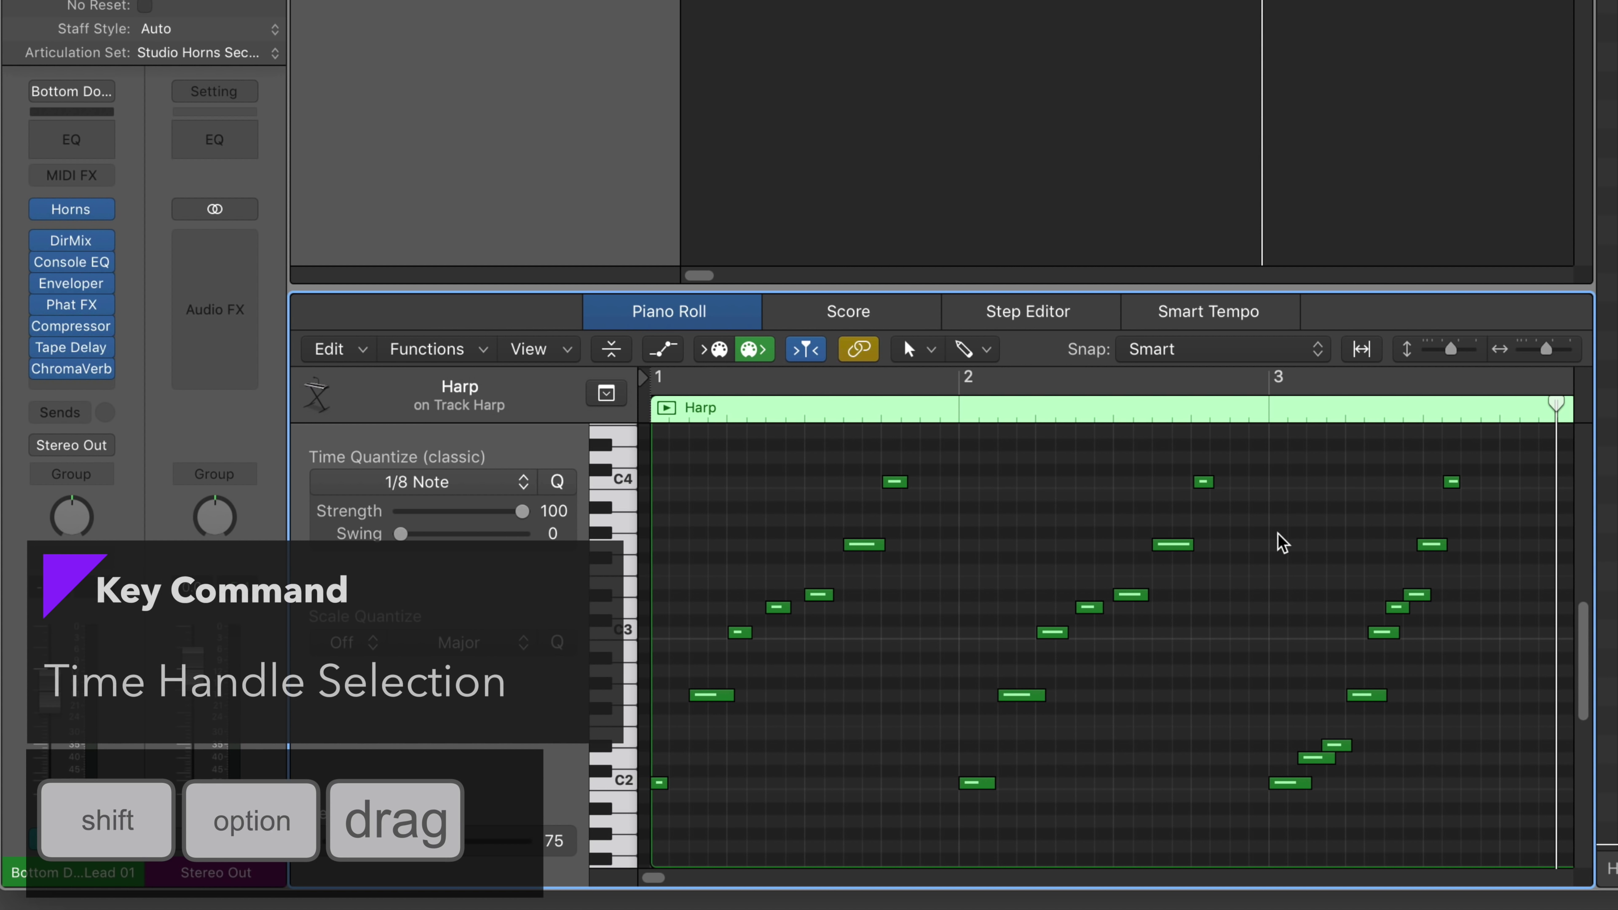
- Make a temporary time handle selection around the five middle harp notes in bar 3, with the Time Handles function left off
left_click_drag(1281, 542, 1494, 733)
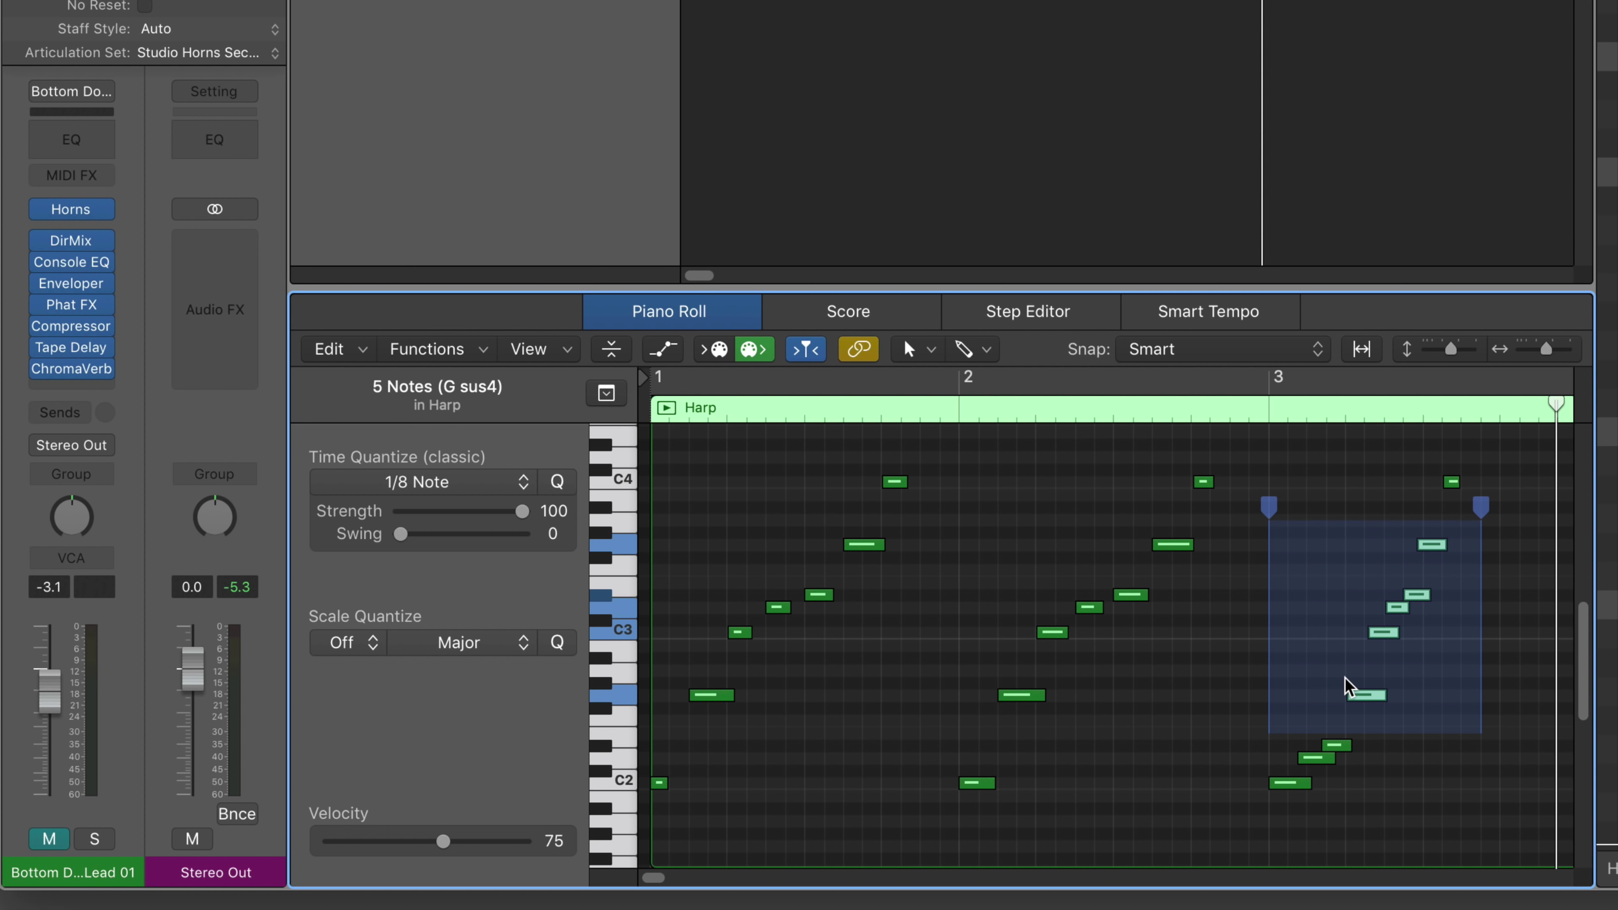
- Make a temporary time handle selection around the nine bar 3 harp notes, compress them with the end handle, and play them
left_click(1293, 469)
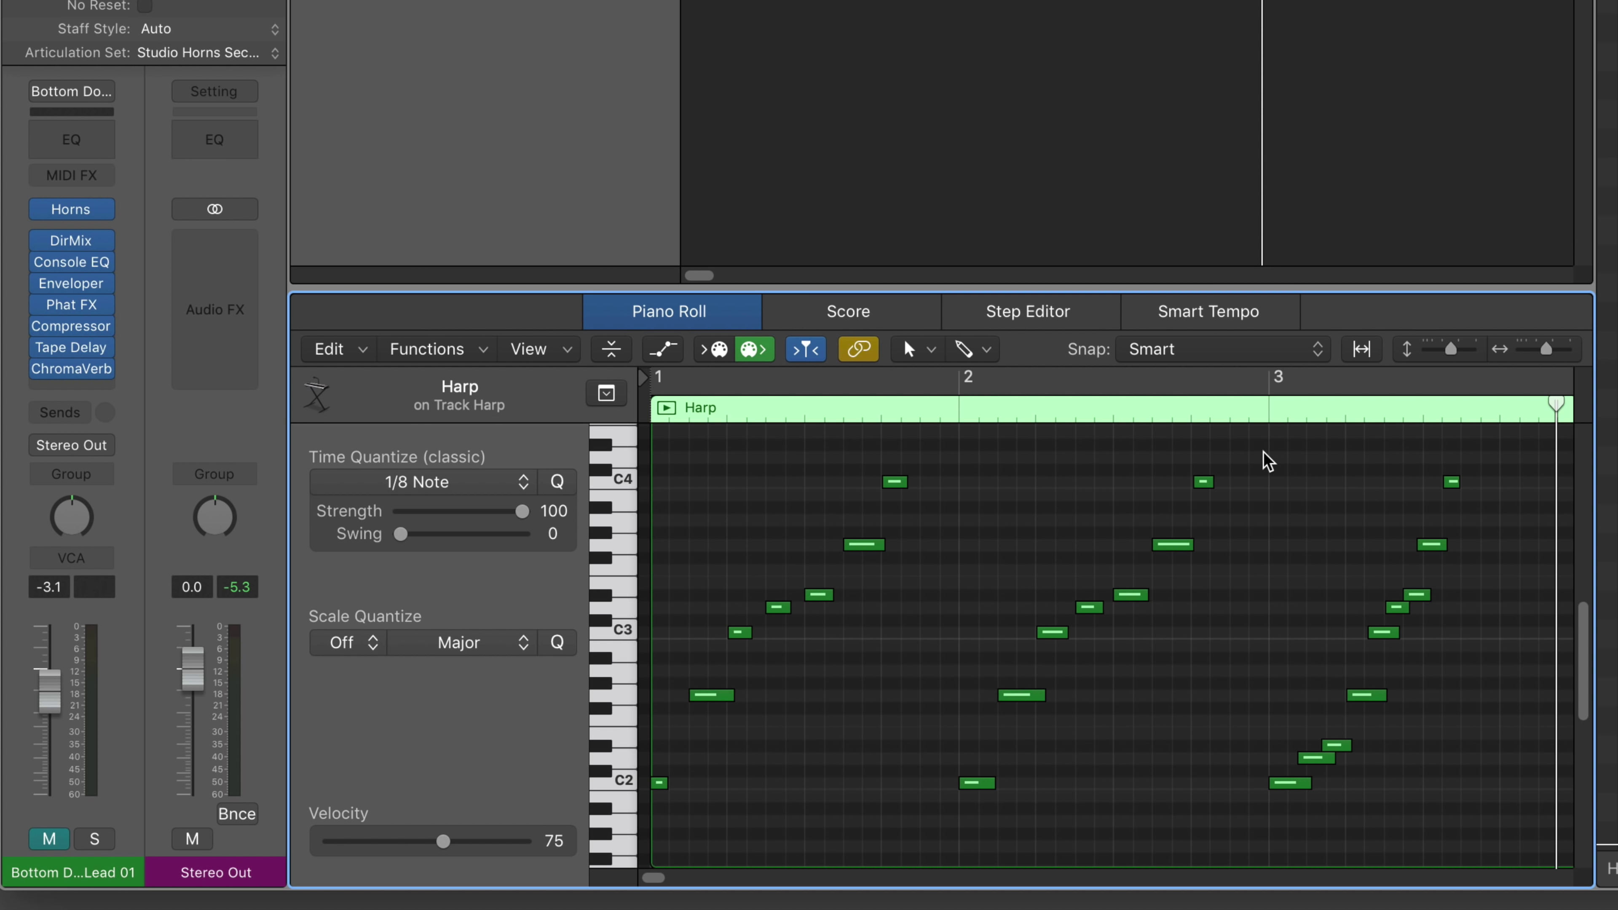
left_click_drag(1258, 446, 1505, 812)
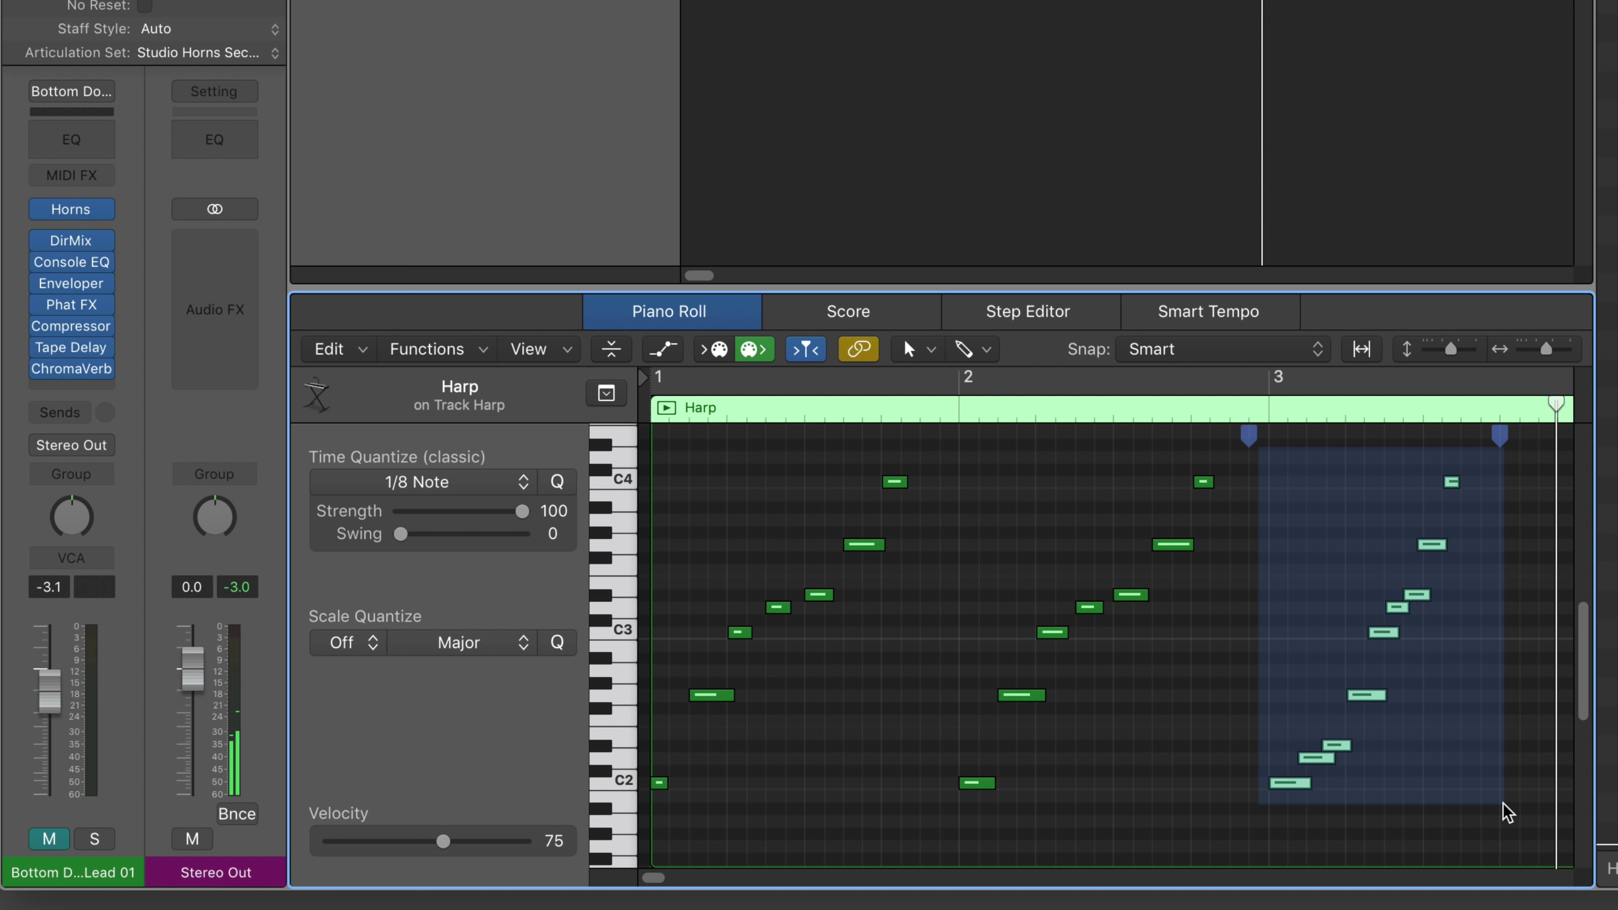
left_click_drag(1504, 805, 1524, 822)
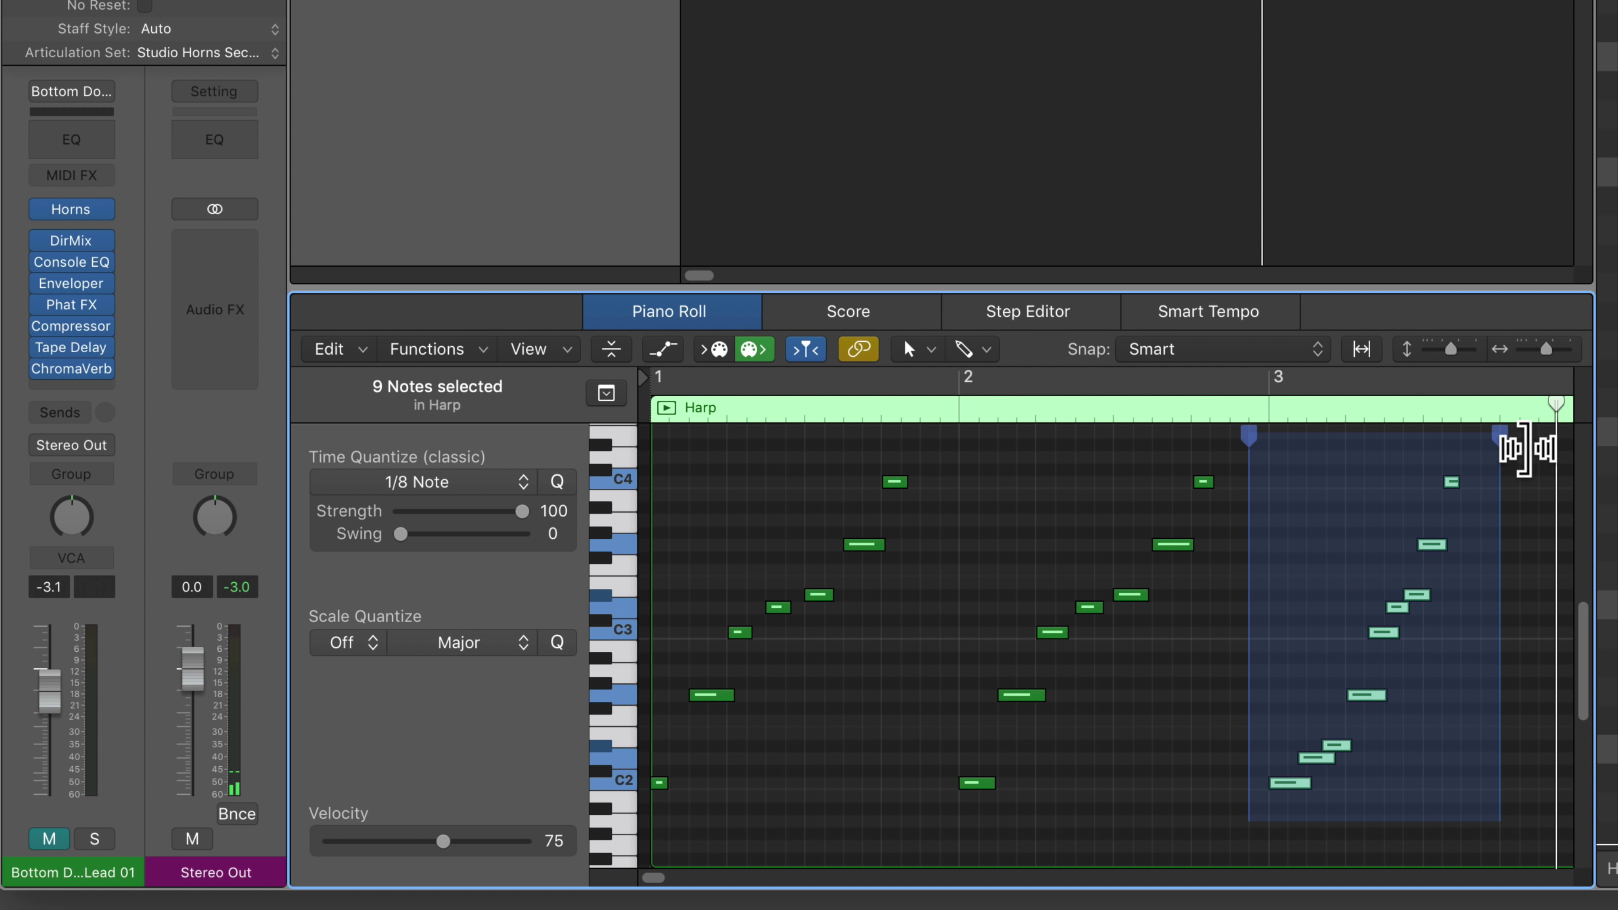
left_click_drag(1527, 446, 1357, 453)
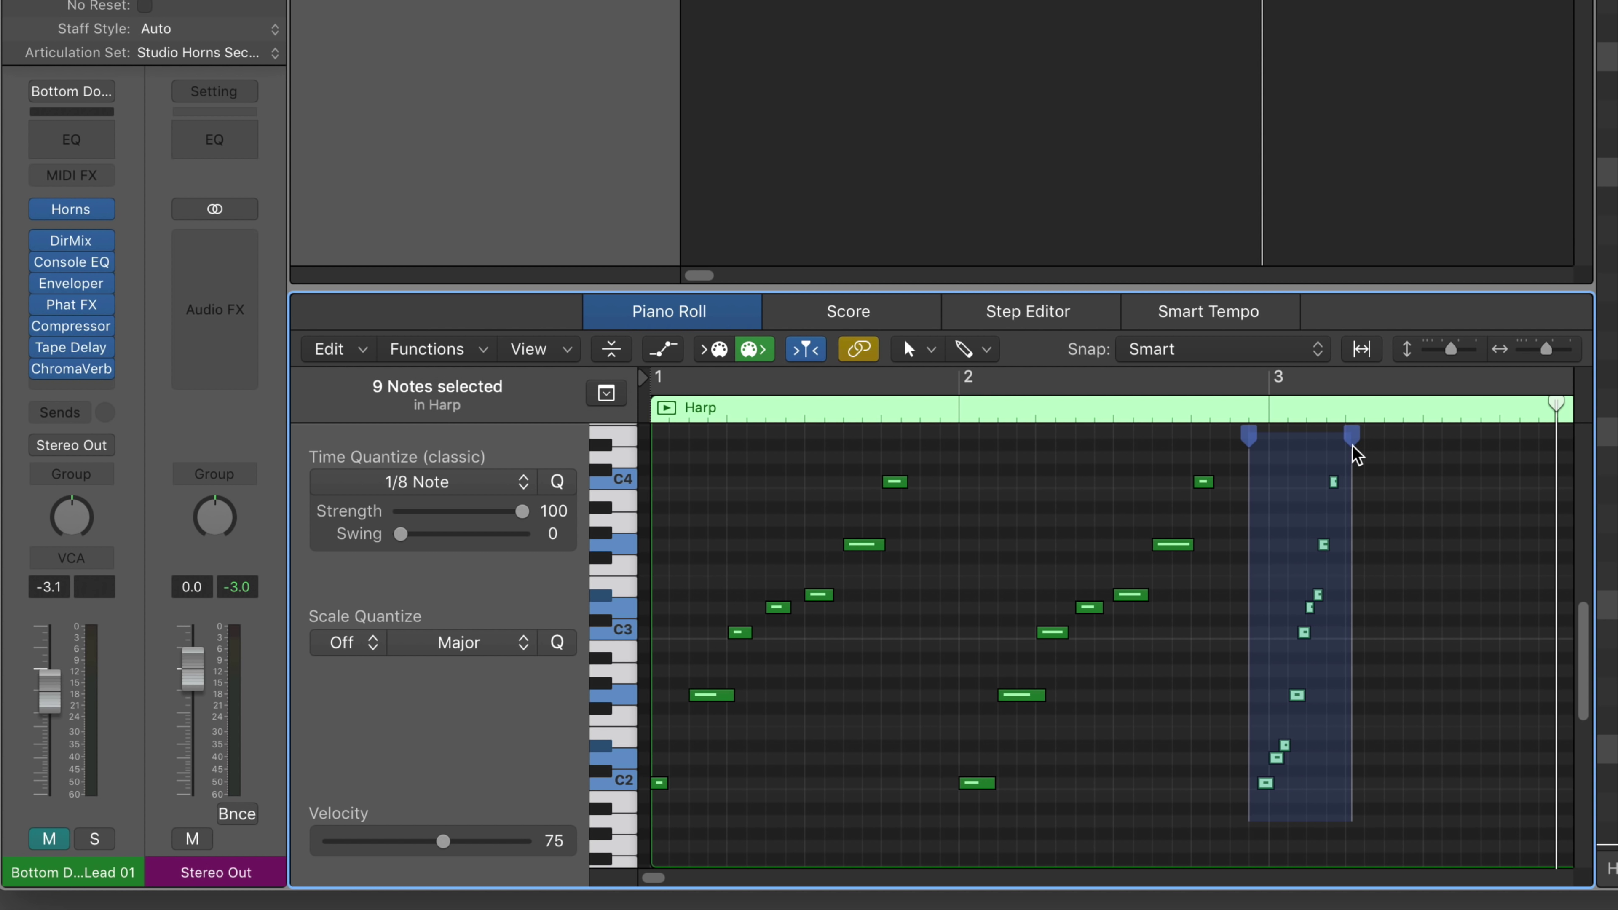
key("space")
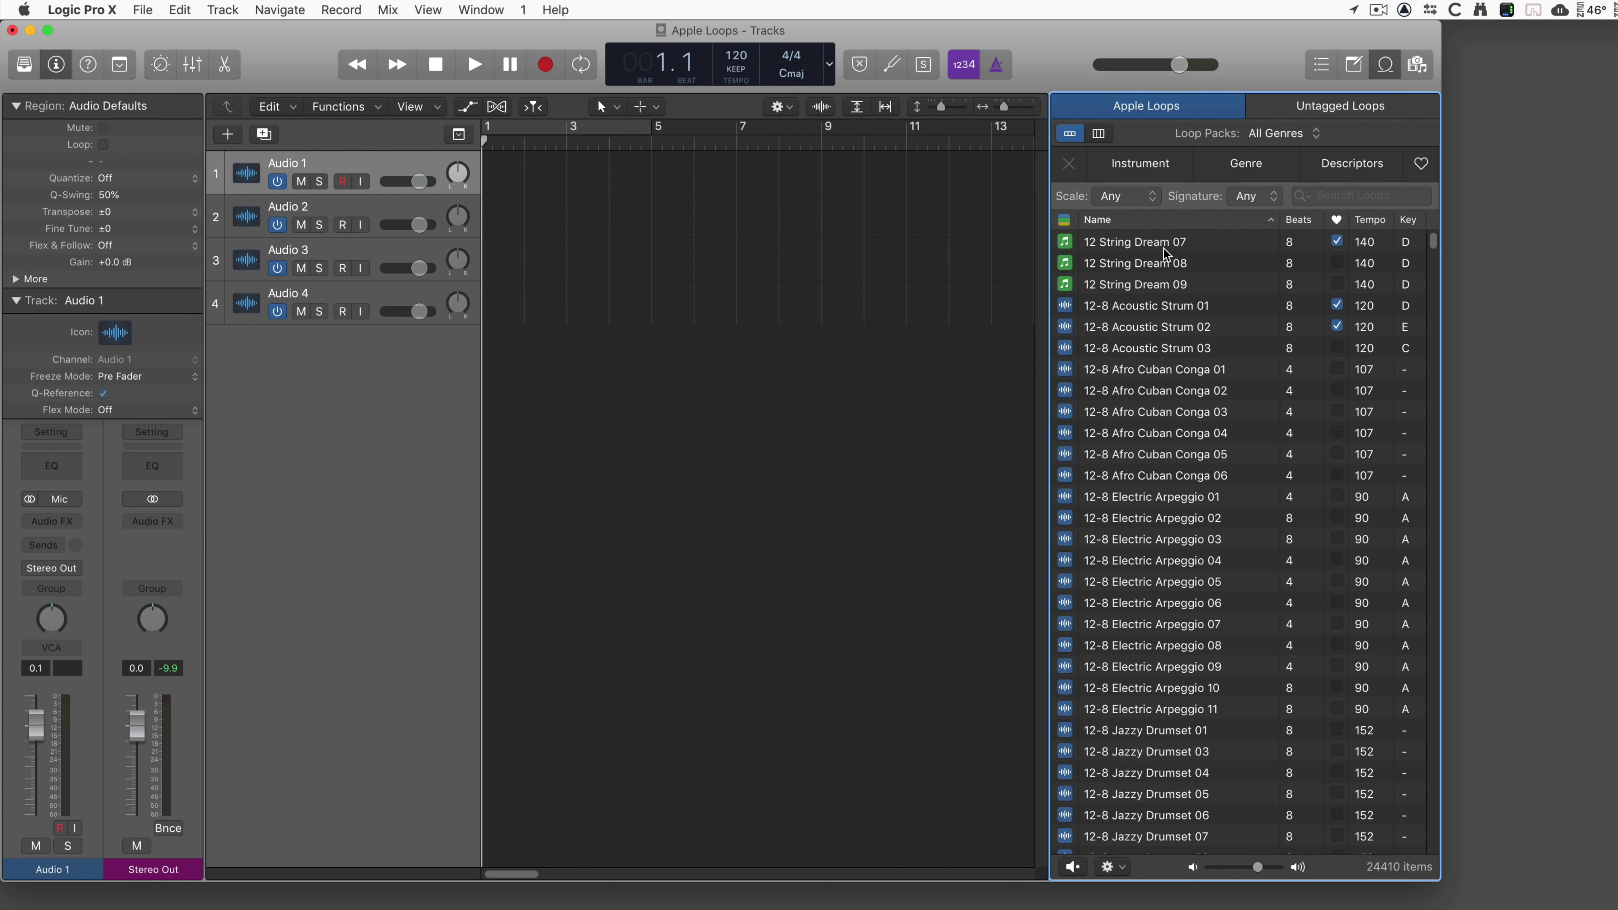
- Select the non-adjacent loops 12 String Dream 07 and 09, 12-8 Acoustic Strum 03, Afro Cuban Conga 02 and 04, and Electric Arpeggio 01 and 04
left_click(1163, 245)
left_click(1164, 263, "super")
left_click(1163, 284, "super")
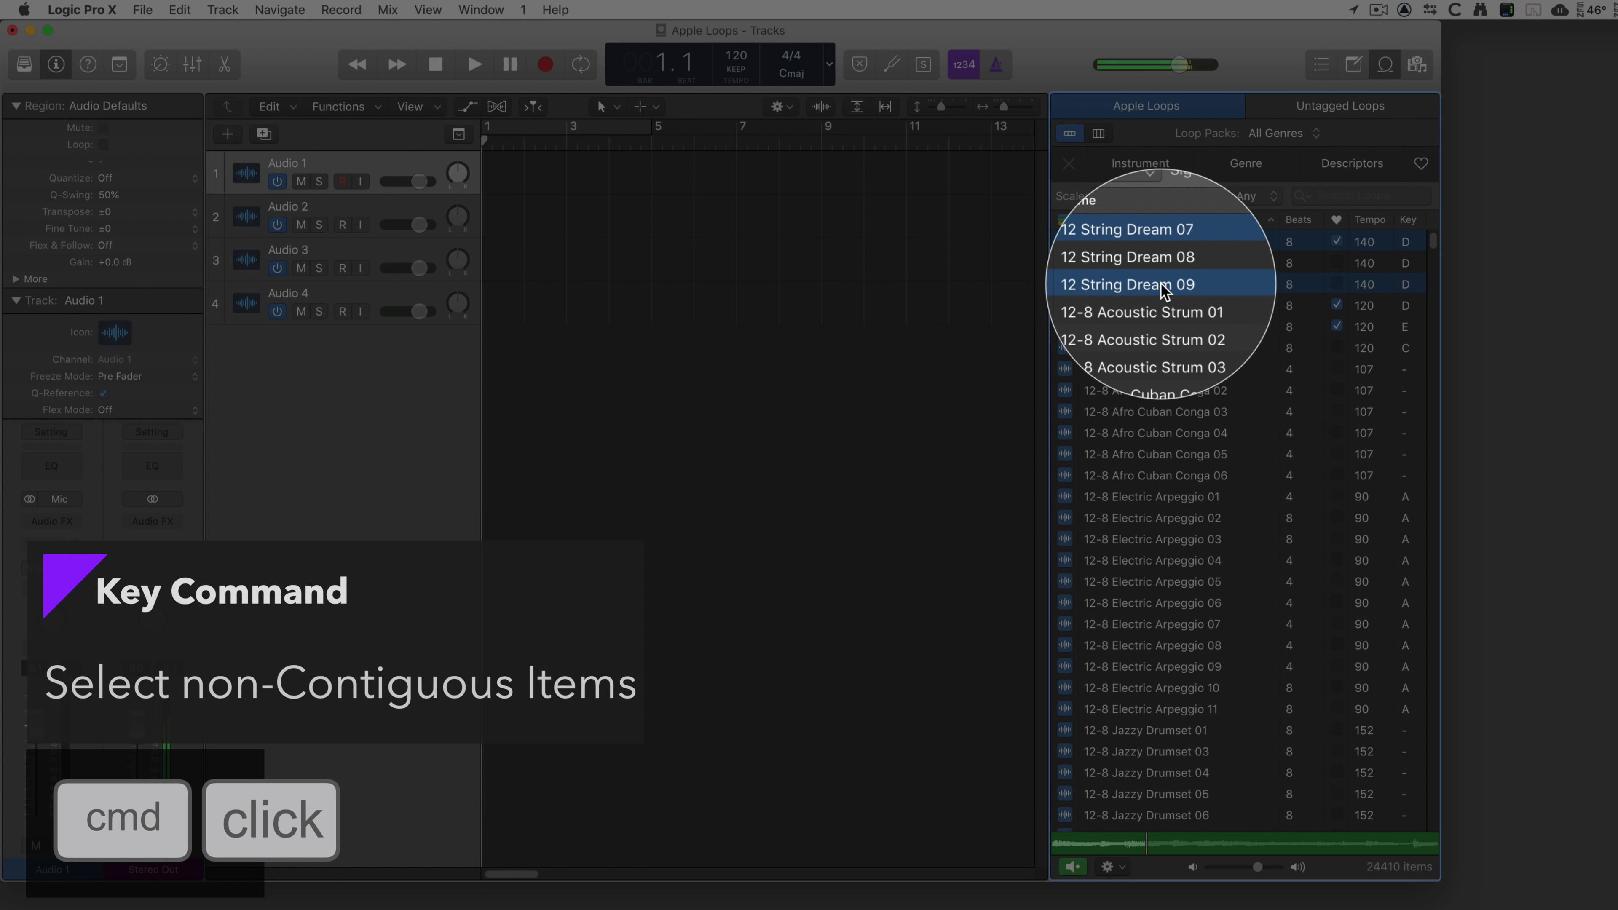
left_click(1161, 347, "super")
left_click(1161, 392, "super")
left_click(1161, 437, "super")
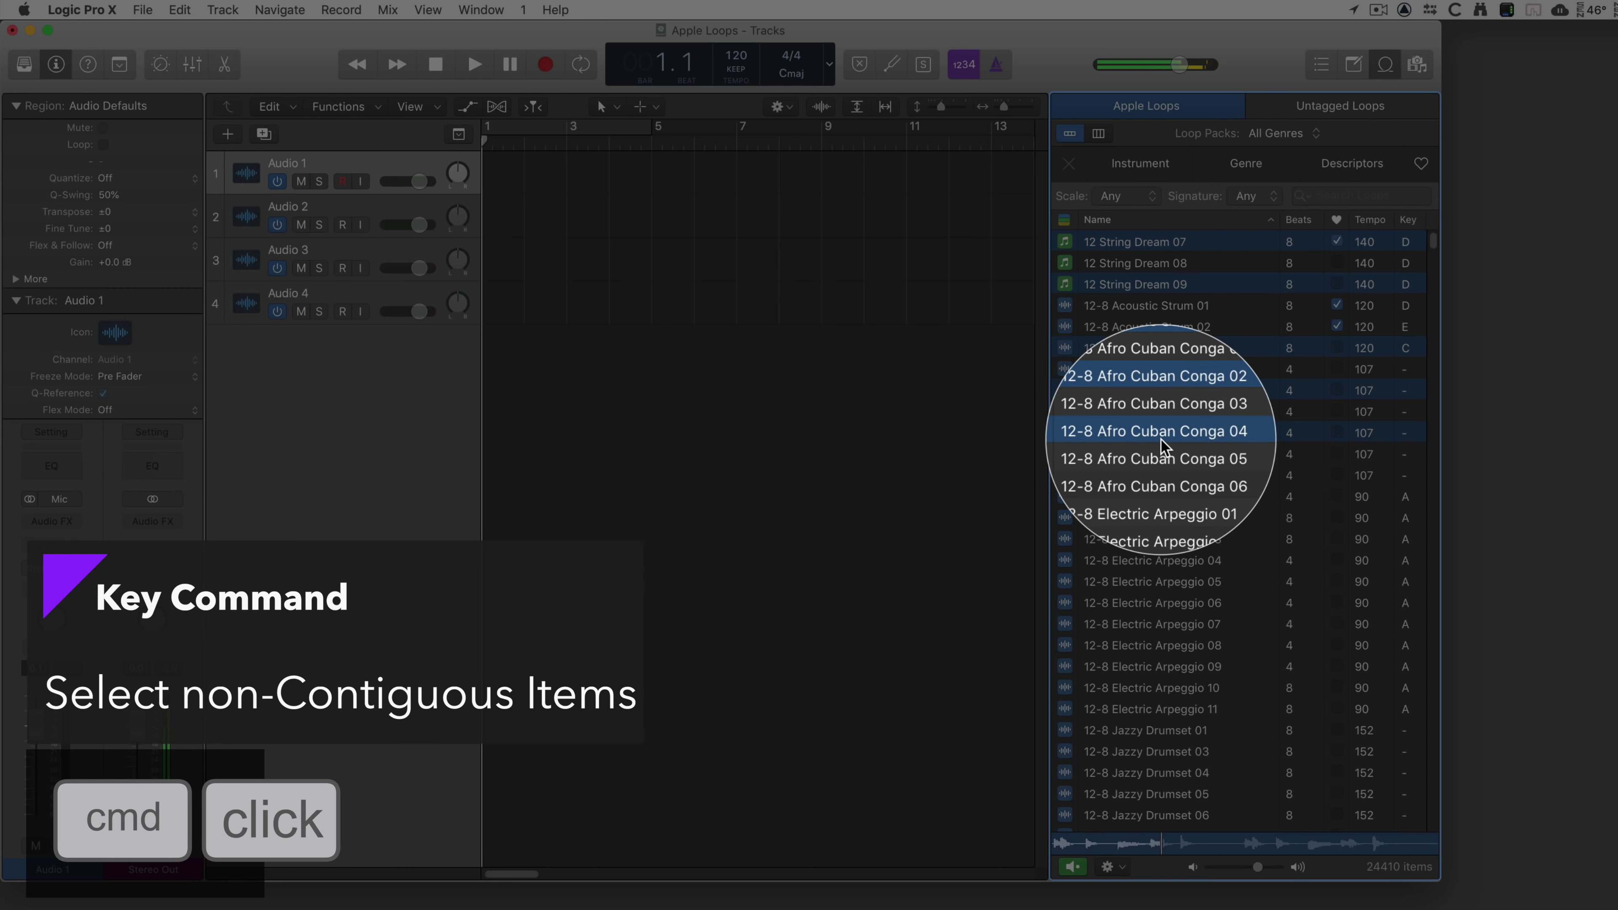
left_click(1163, 496, "super")
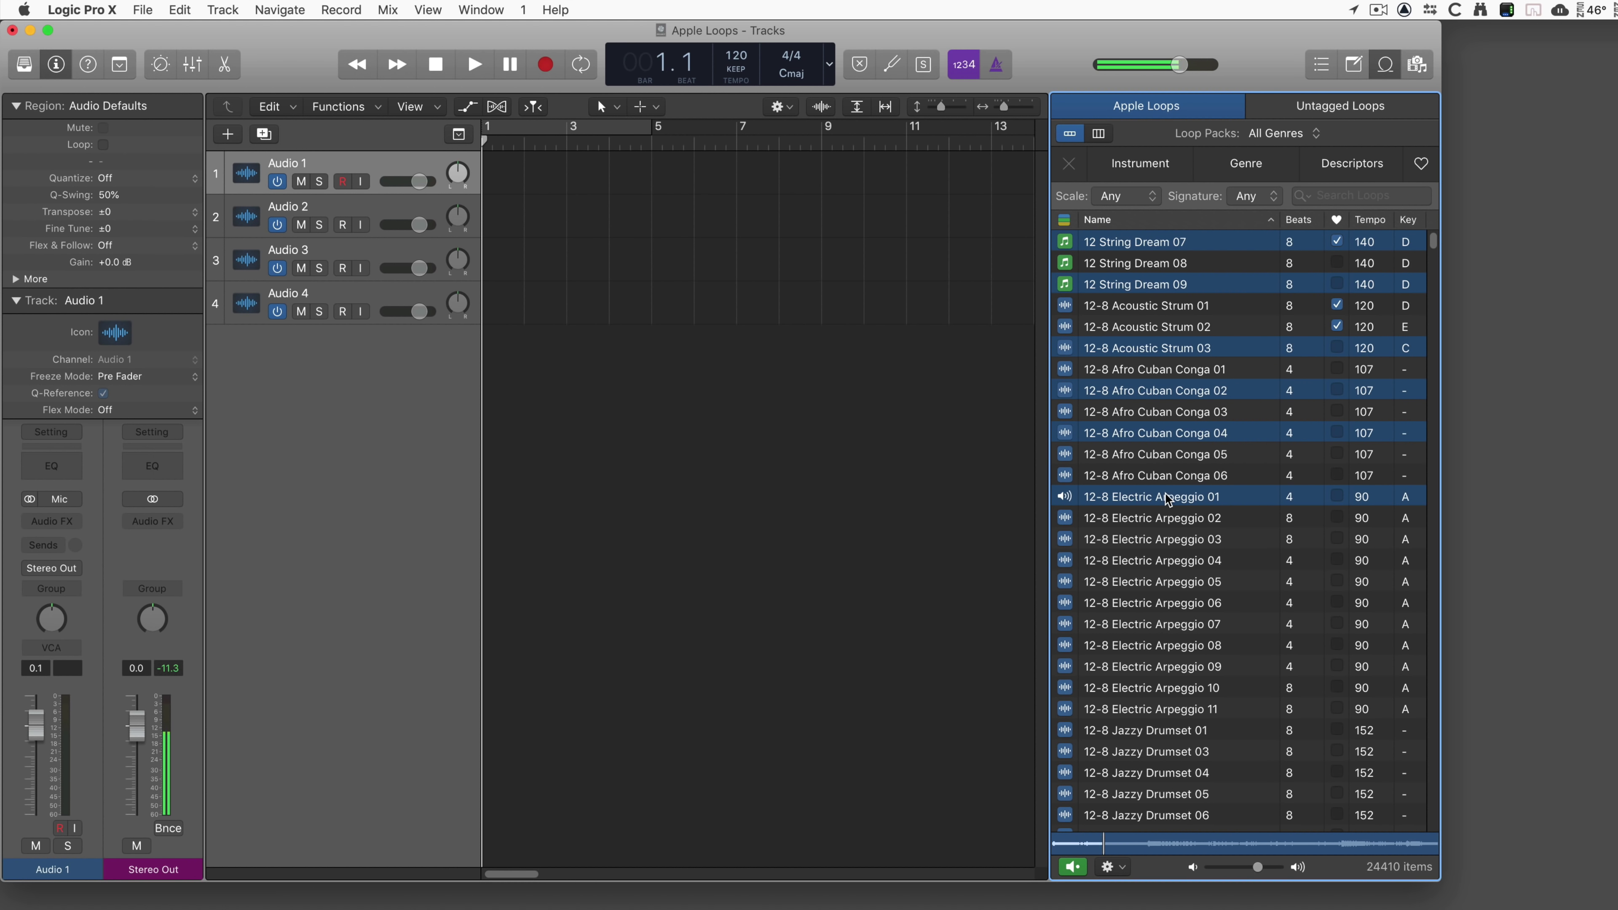
left_click(1164, 560, "super")
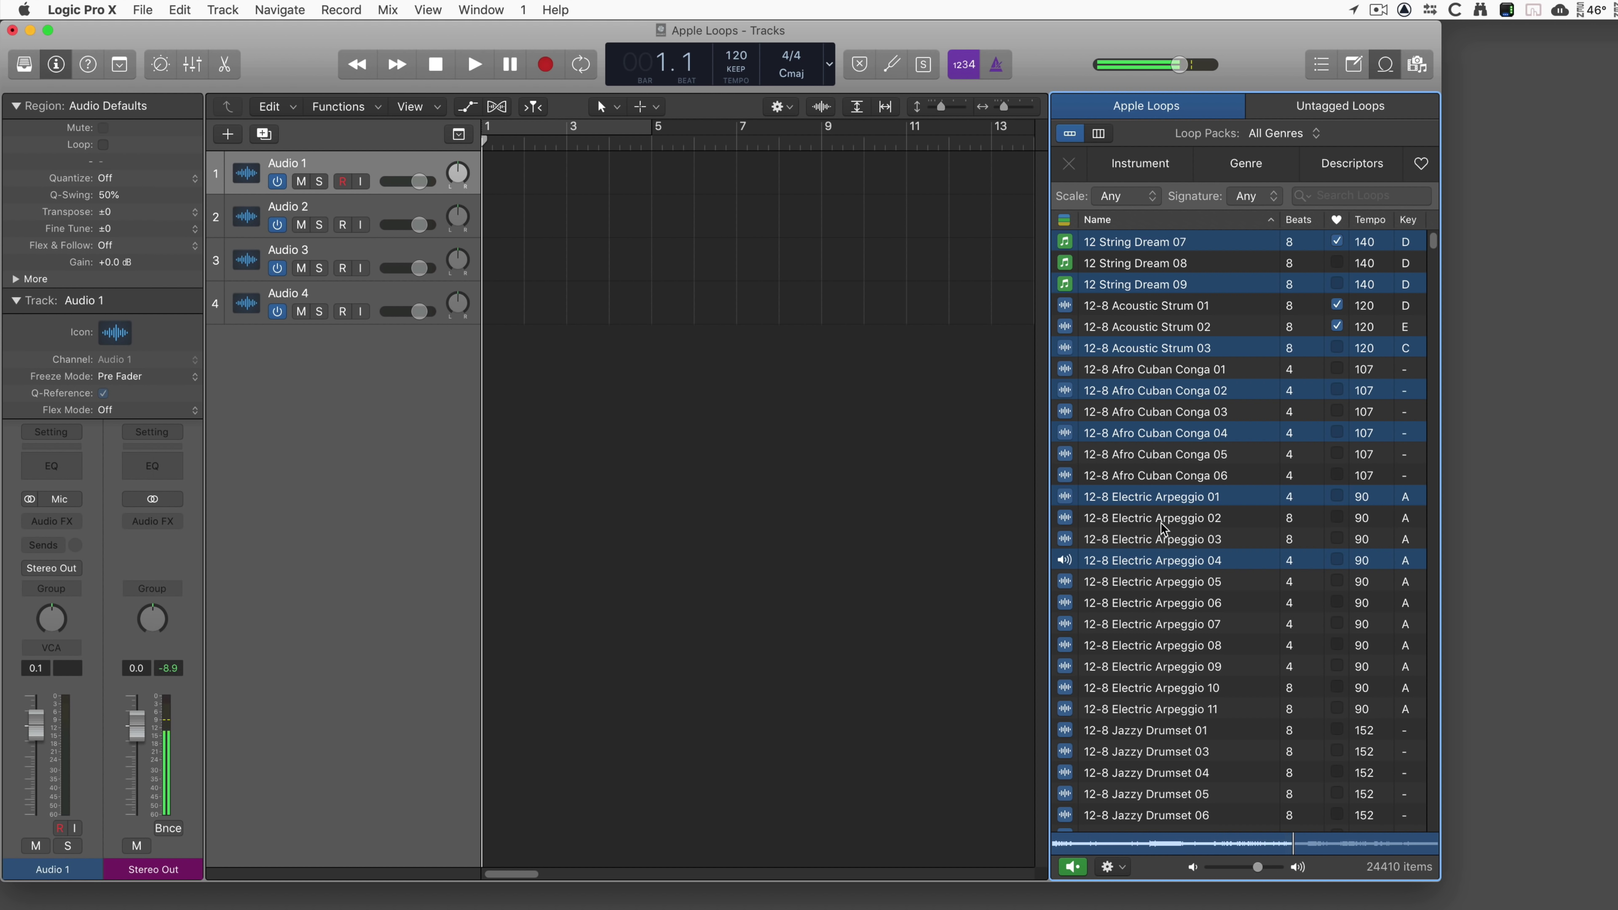
- Select the contiguous range of loops from 12 String Dream 07 through 12-8 Electric Arpeggio 01
left_click(1143, 243)
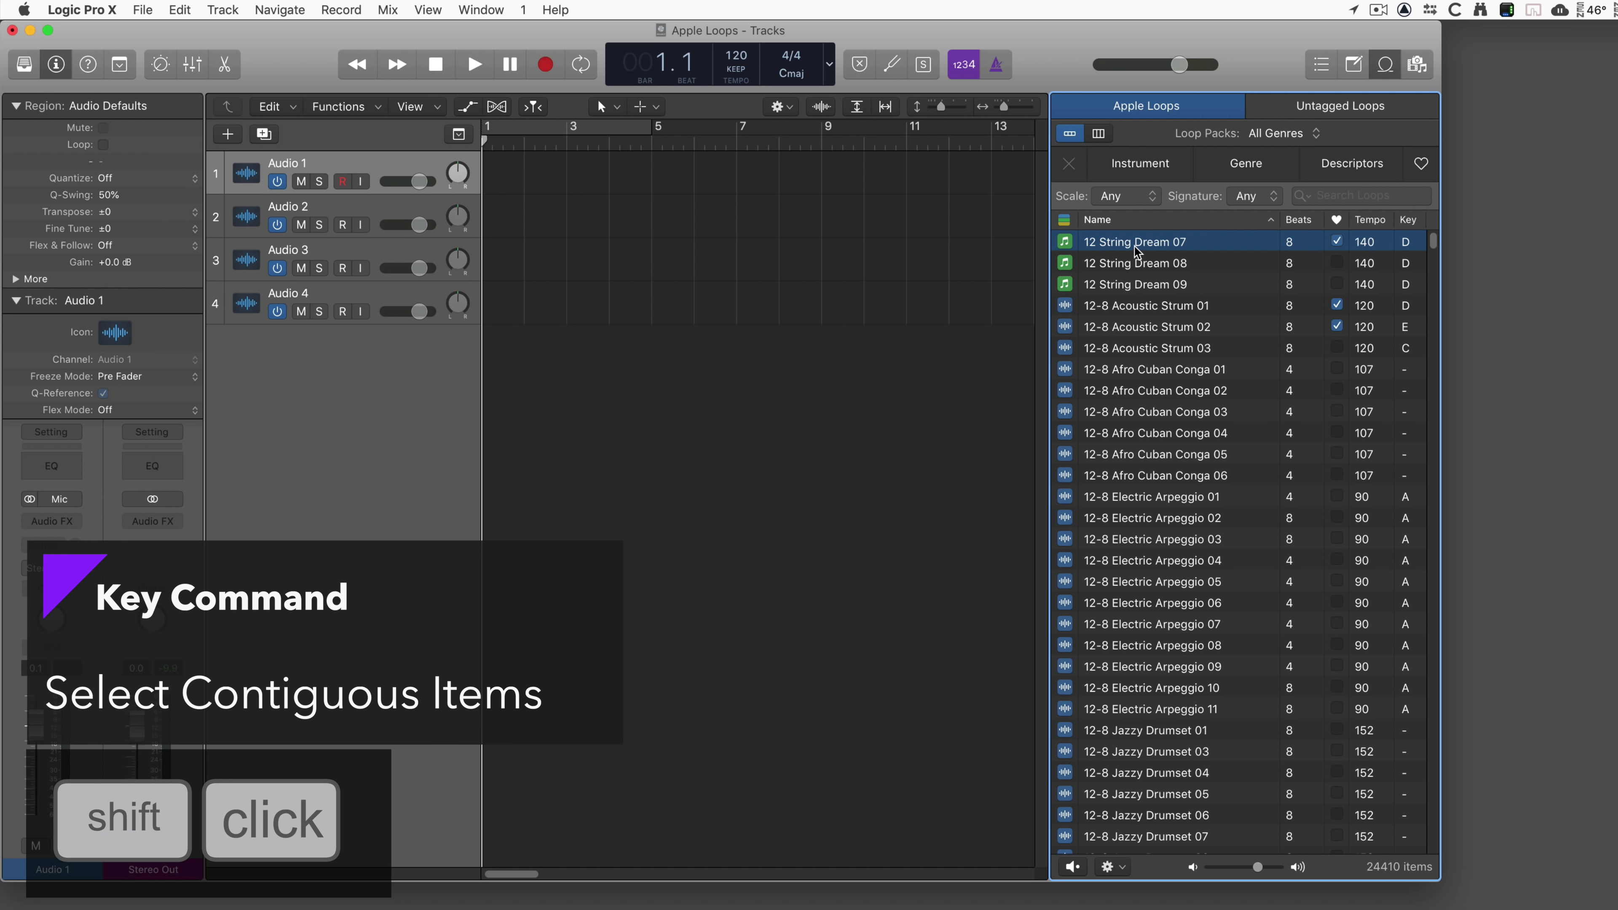
left_click(1154, 499, "shift")
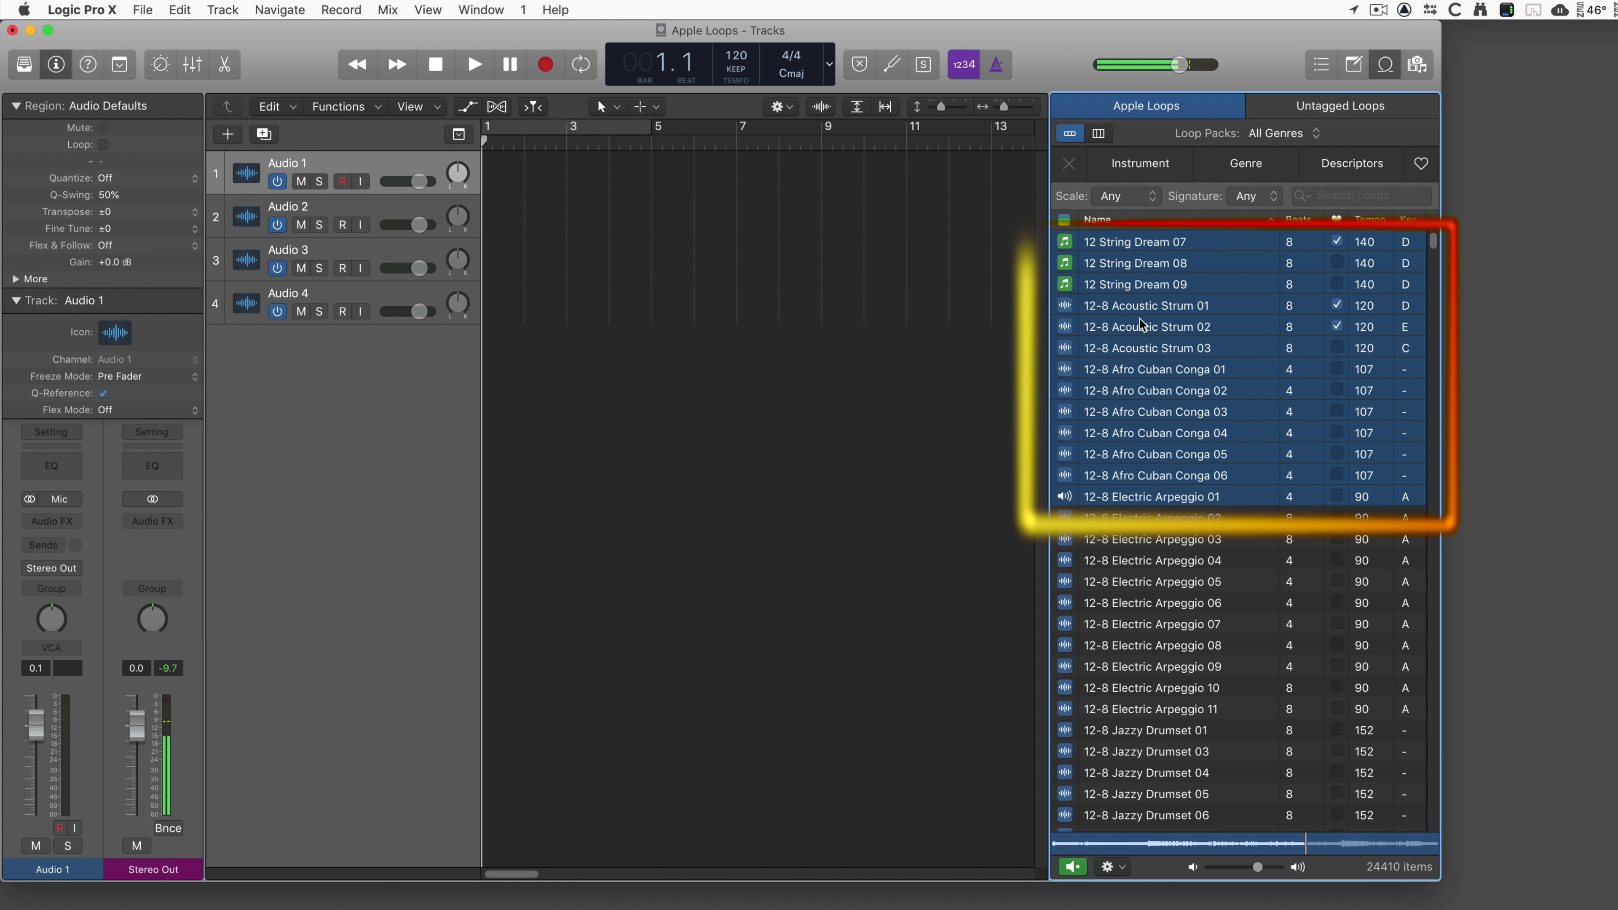
- Add the loops 12 String Dream 07 and 09, 12-8 Acoustic Strum 03 and 12-8 Afro Cuban Conga 03 at bar 7 on newly created tracks
left_click(1157, 290)
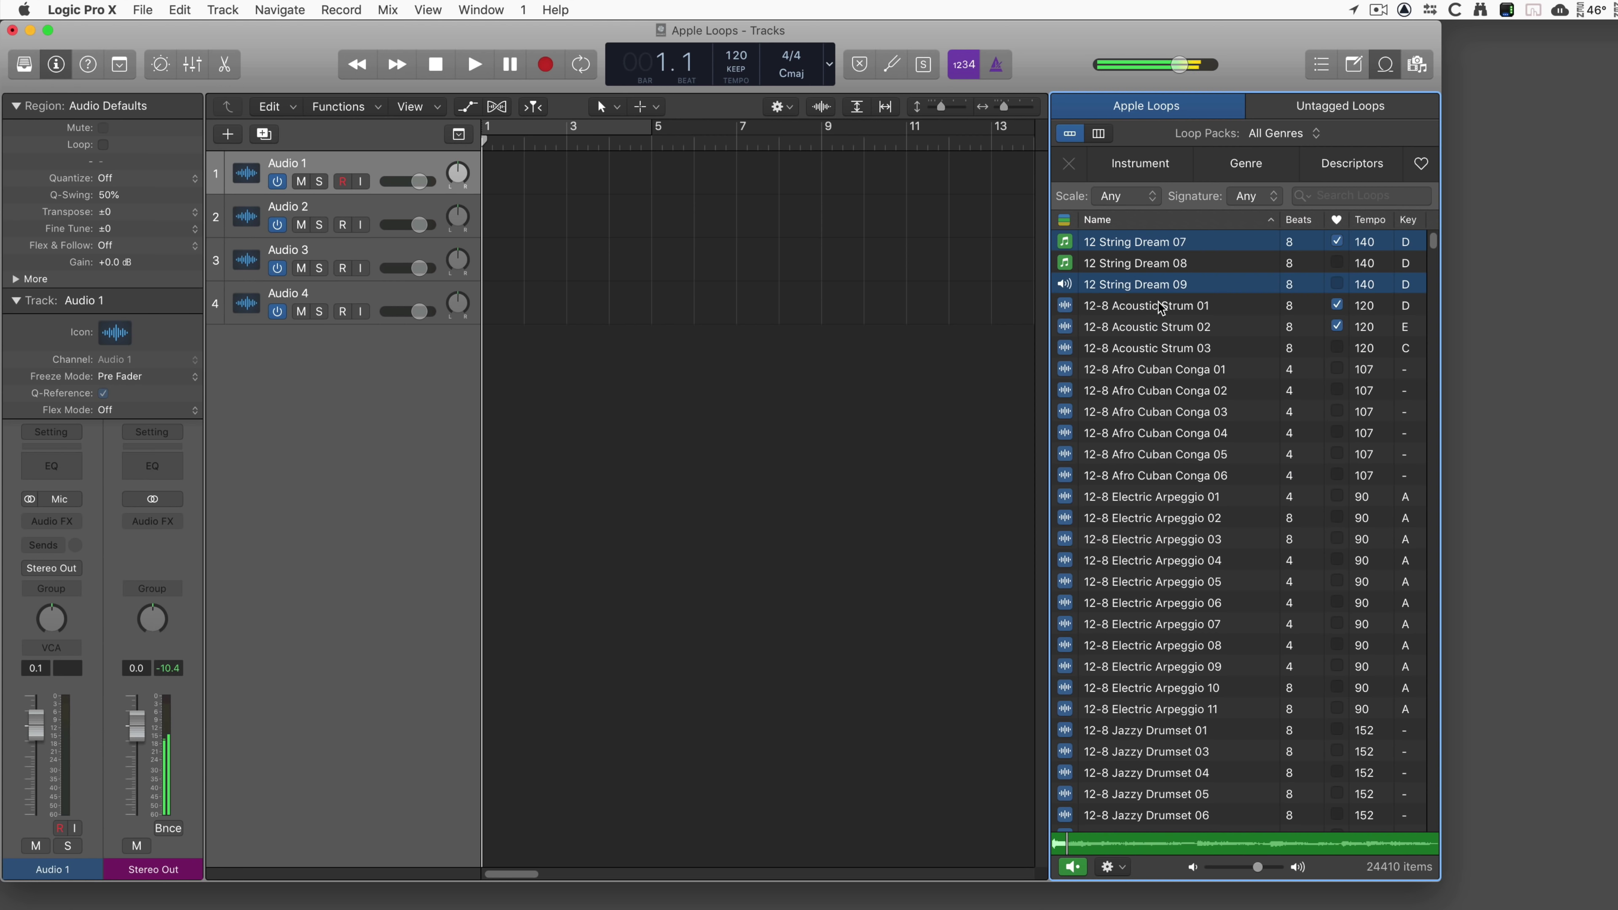
left_click(1161, 348, "super")
left_click(1166, 413, "super")
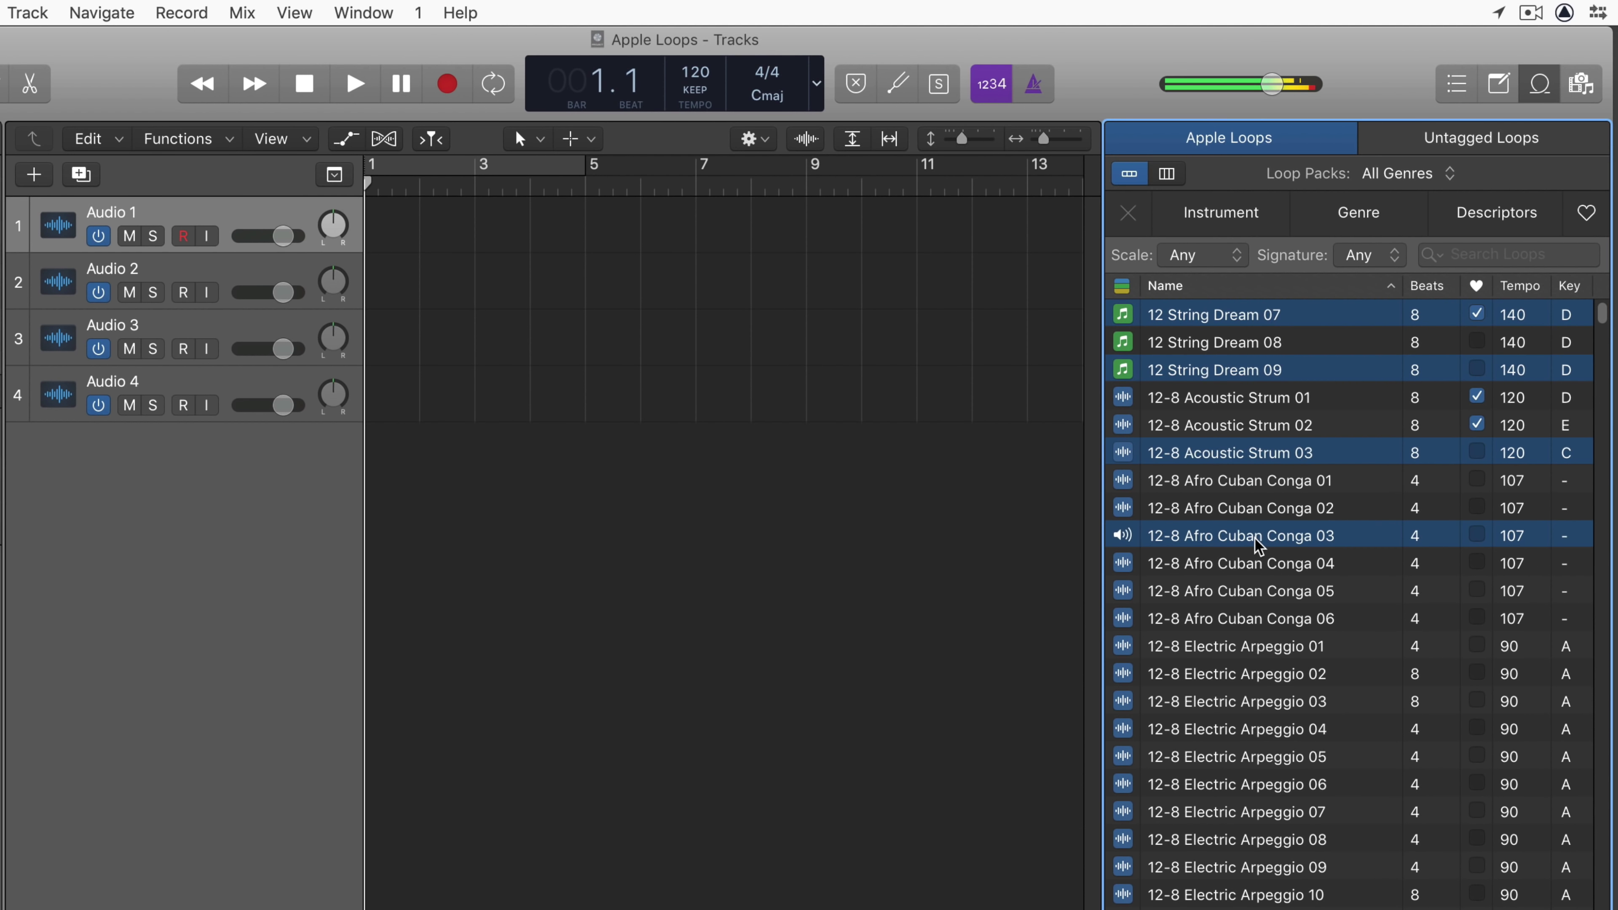
left_click_drag(1214, 317, 683, 230)
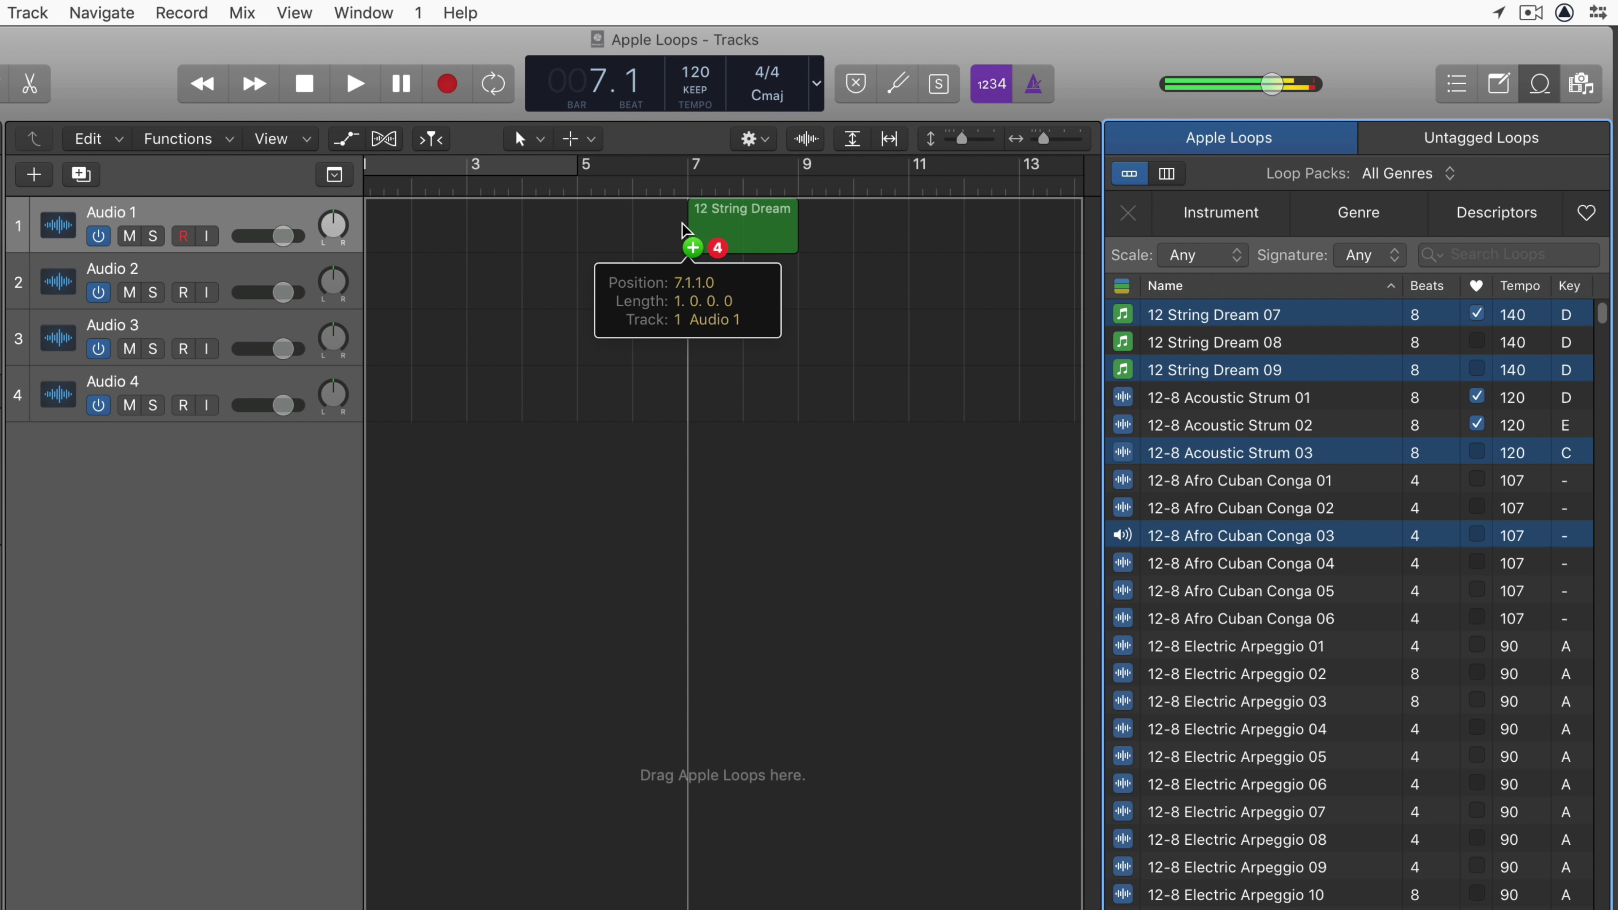
left_click_drag(684, 230, 687, 233)
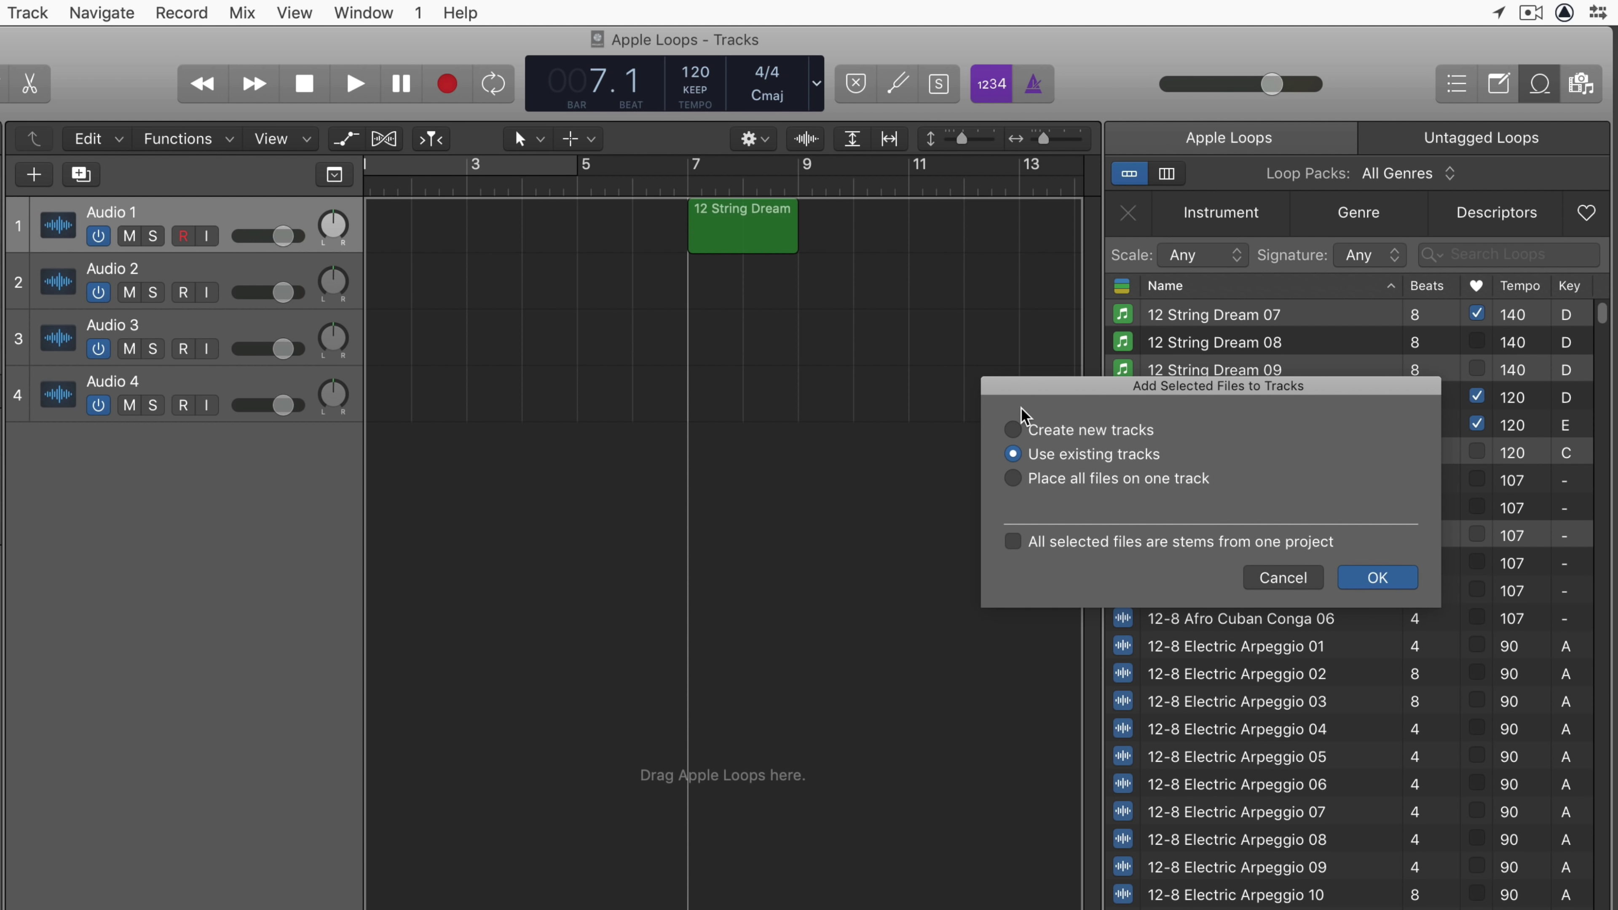
left_click(1015, 431)
left_click(1378, 577)
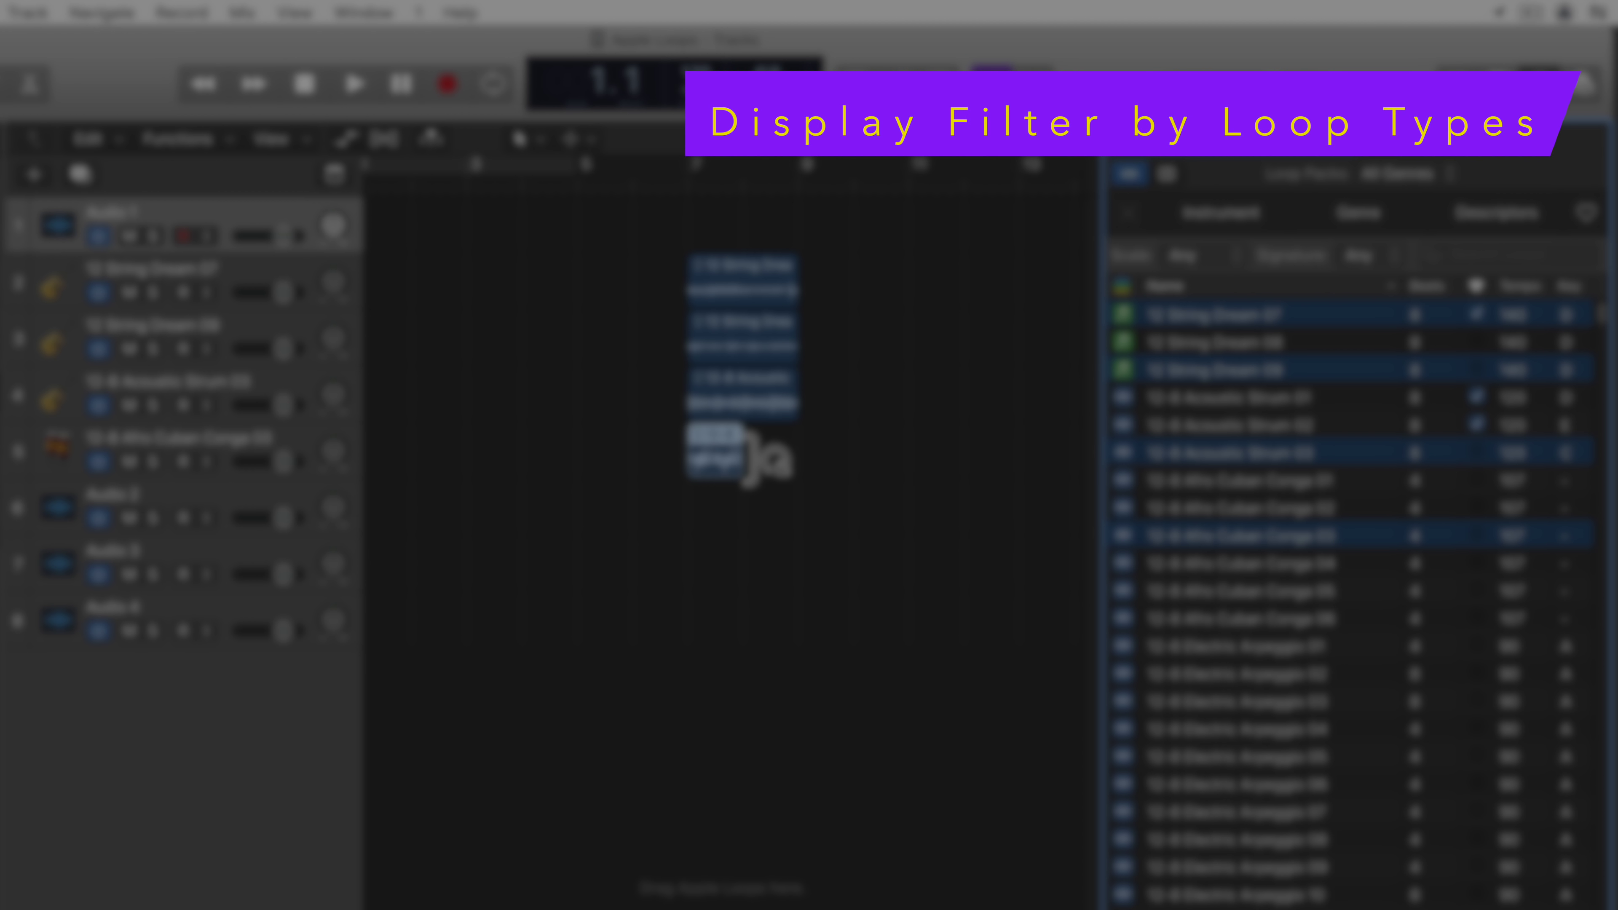
left_click(938, 491)
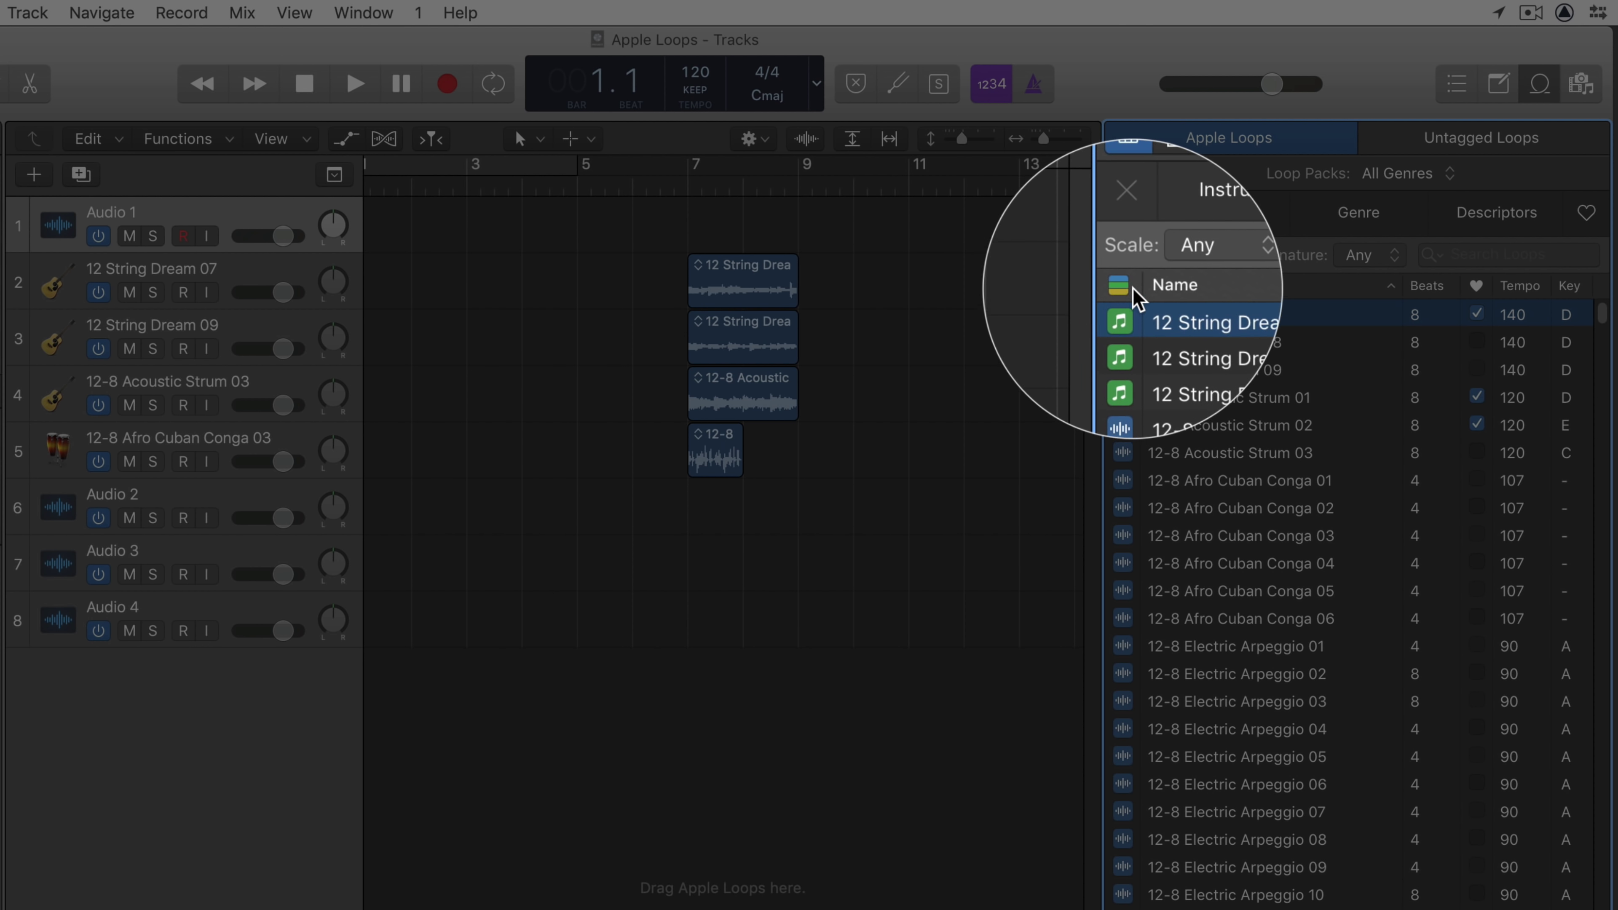
- Filter the loop list by type, showing only audio loops, only MIDI loops and only drummer loops in turn
left_click(1127, 293)
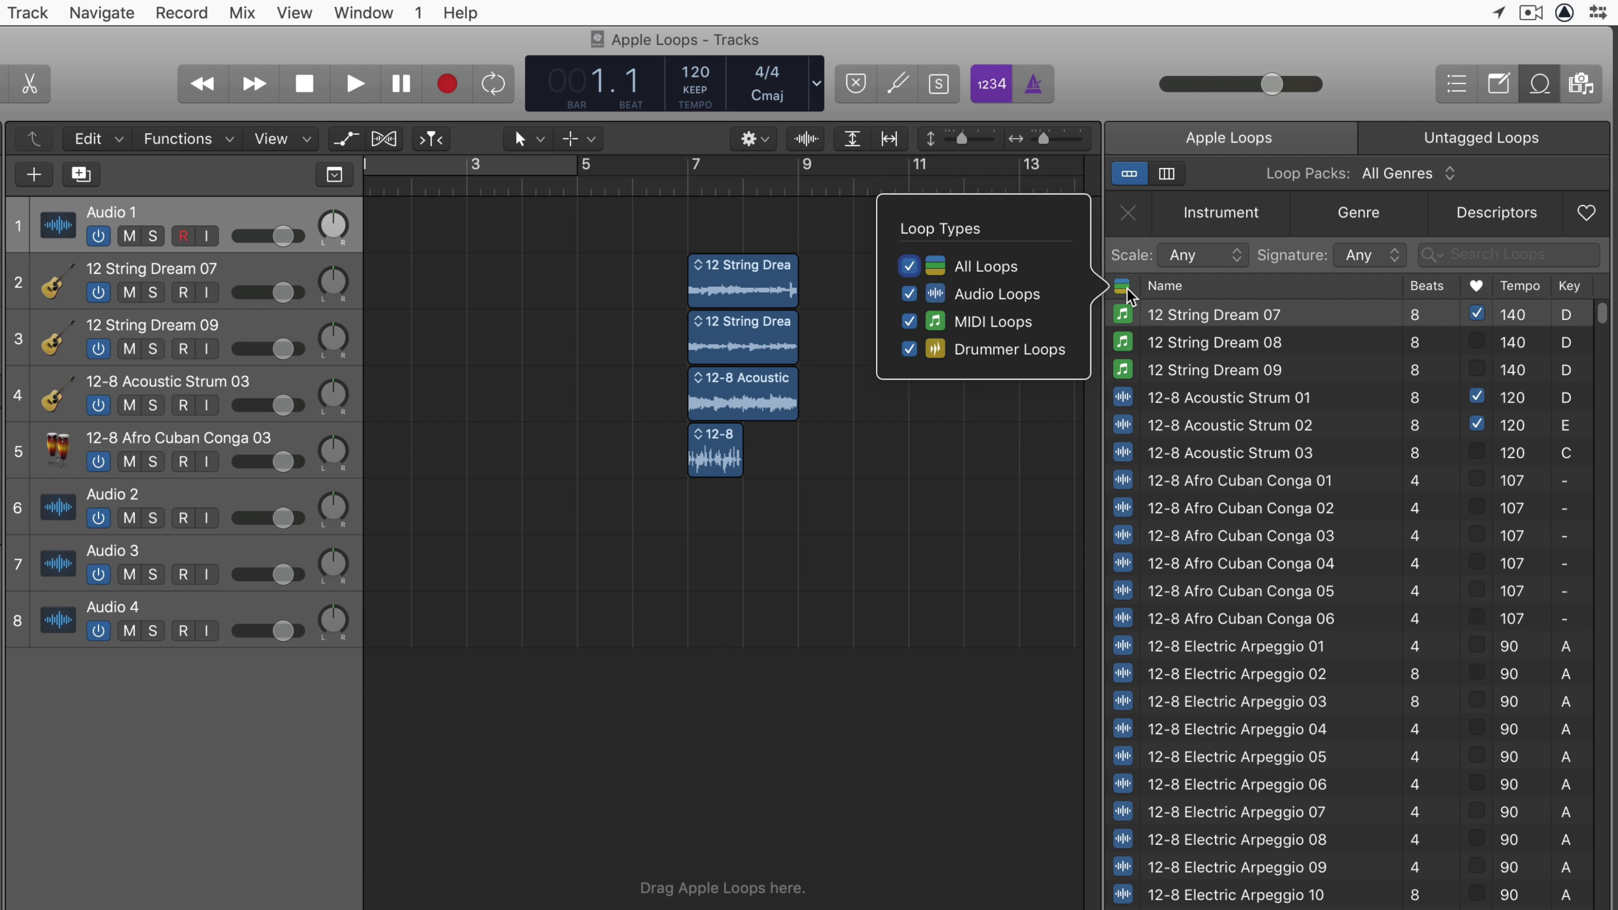
left_click(910, 294)
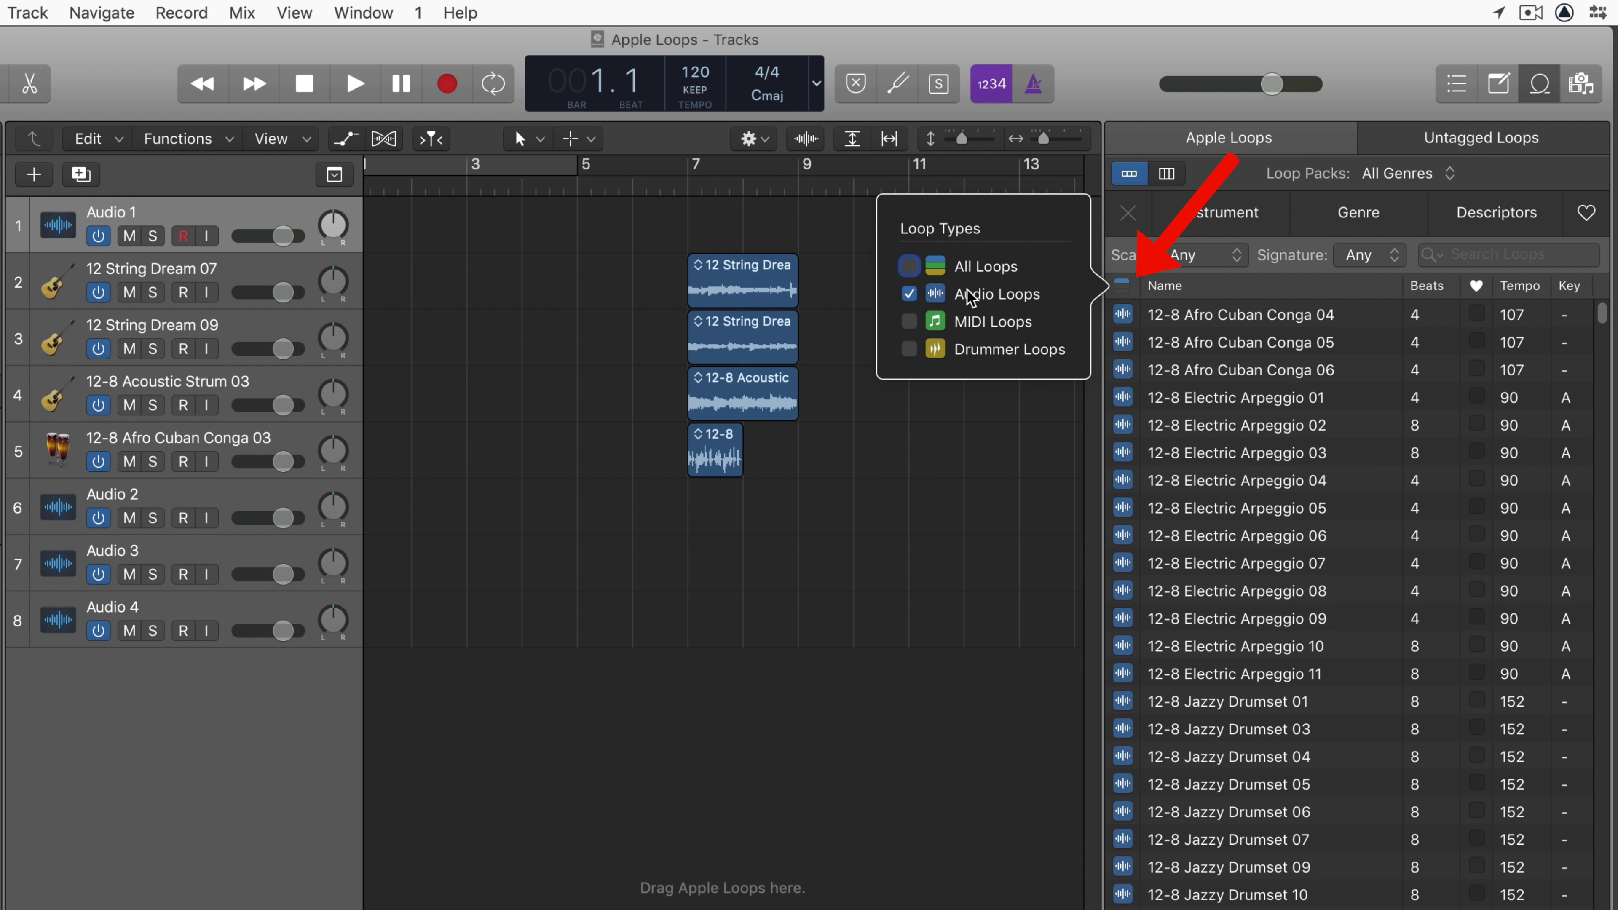
left_click(910, 321)
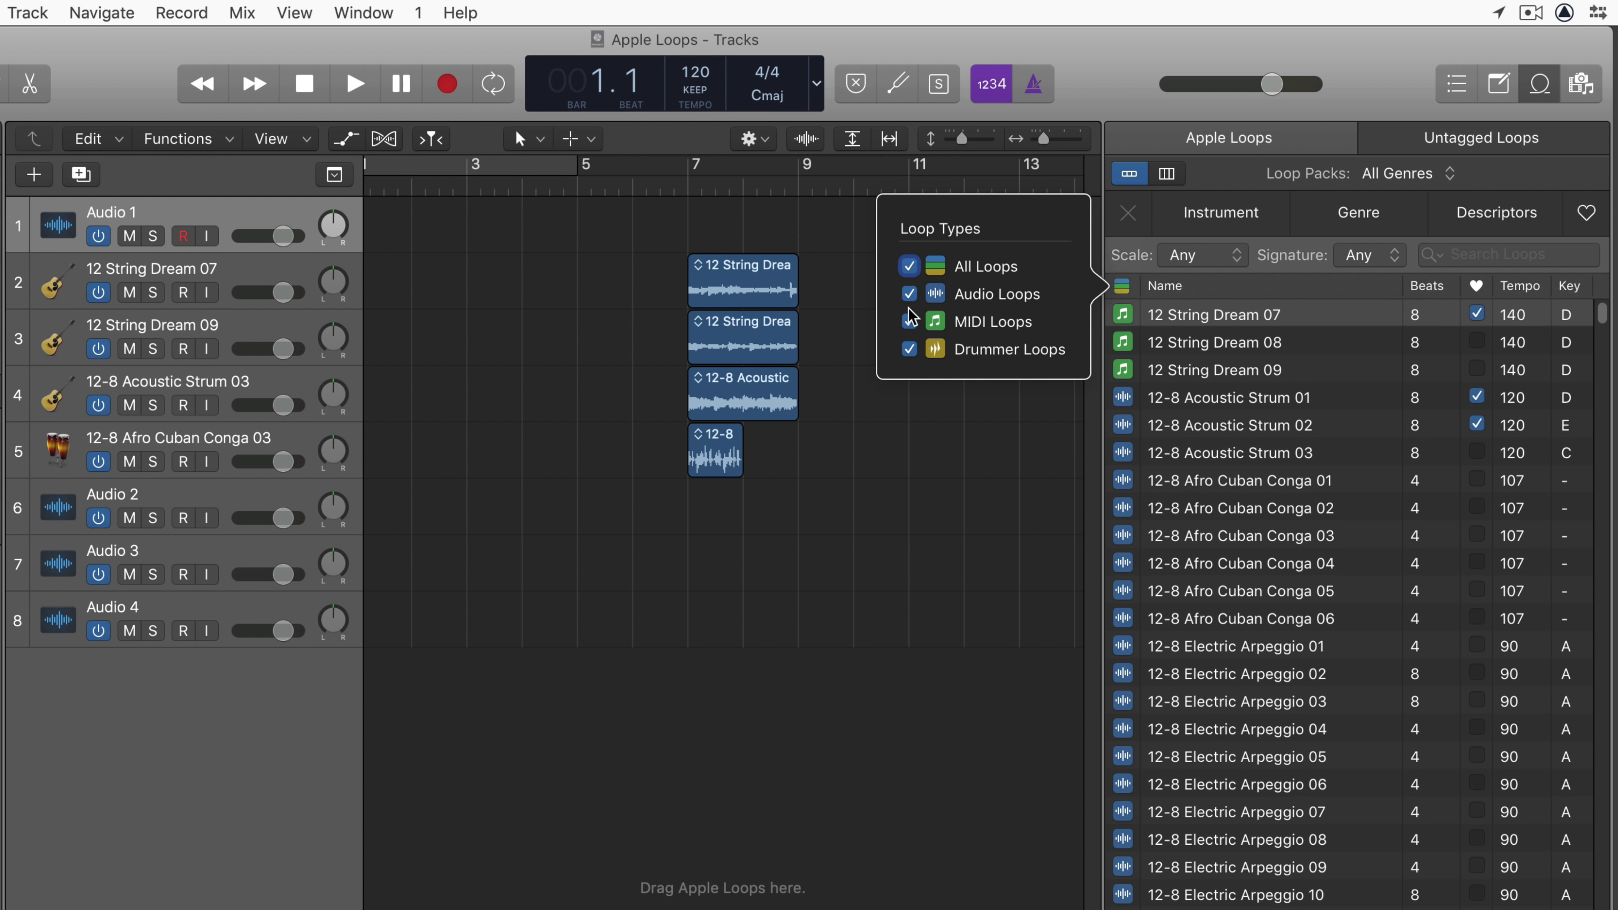
left_click(910, 349)
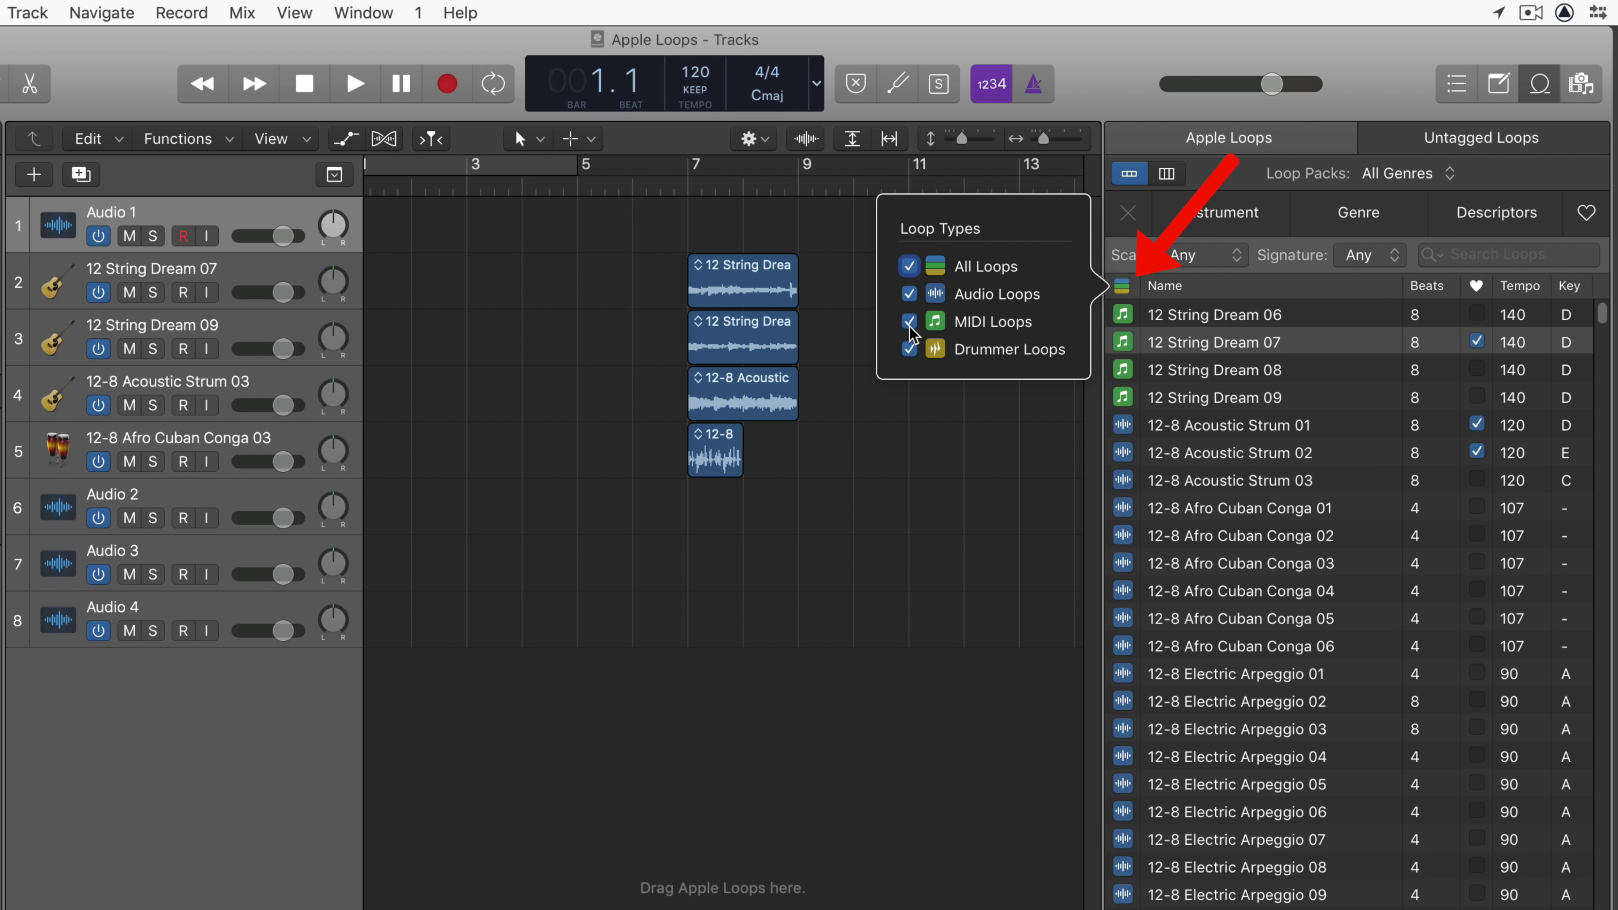
left_click(911, 351)
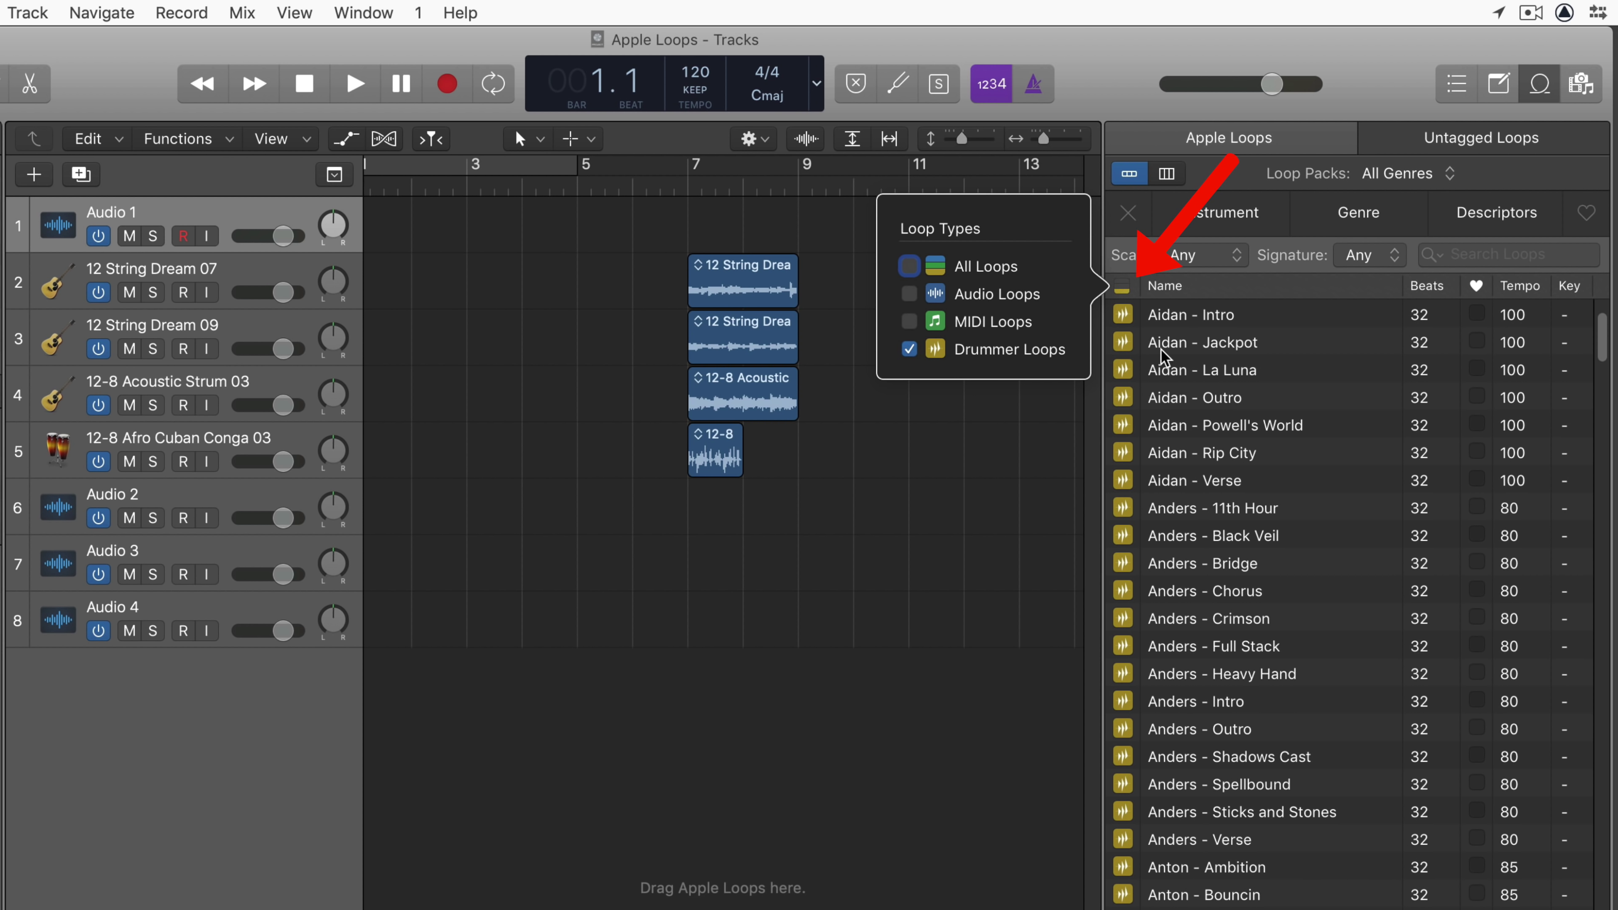
- Include audio loops alongside drummer loops in the type filter and browse the combined loop list
left_click(910, 293)
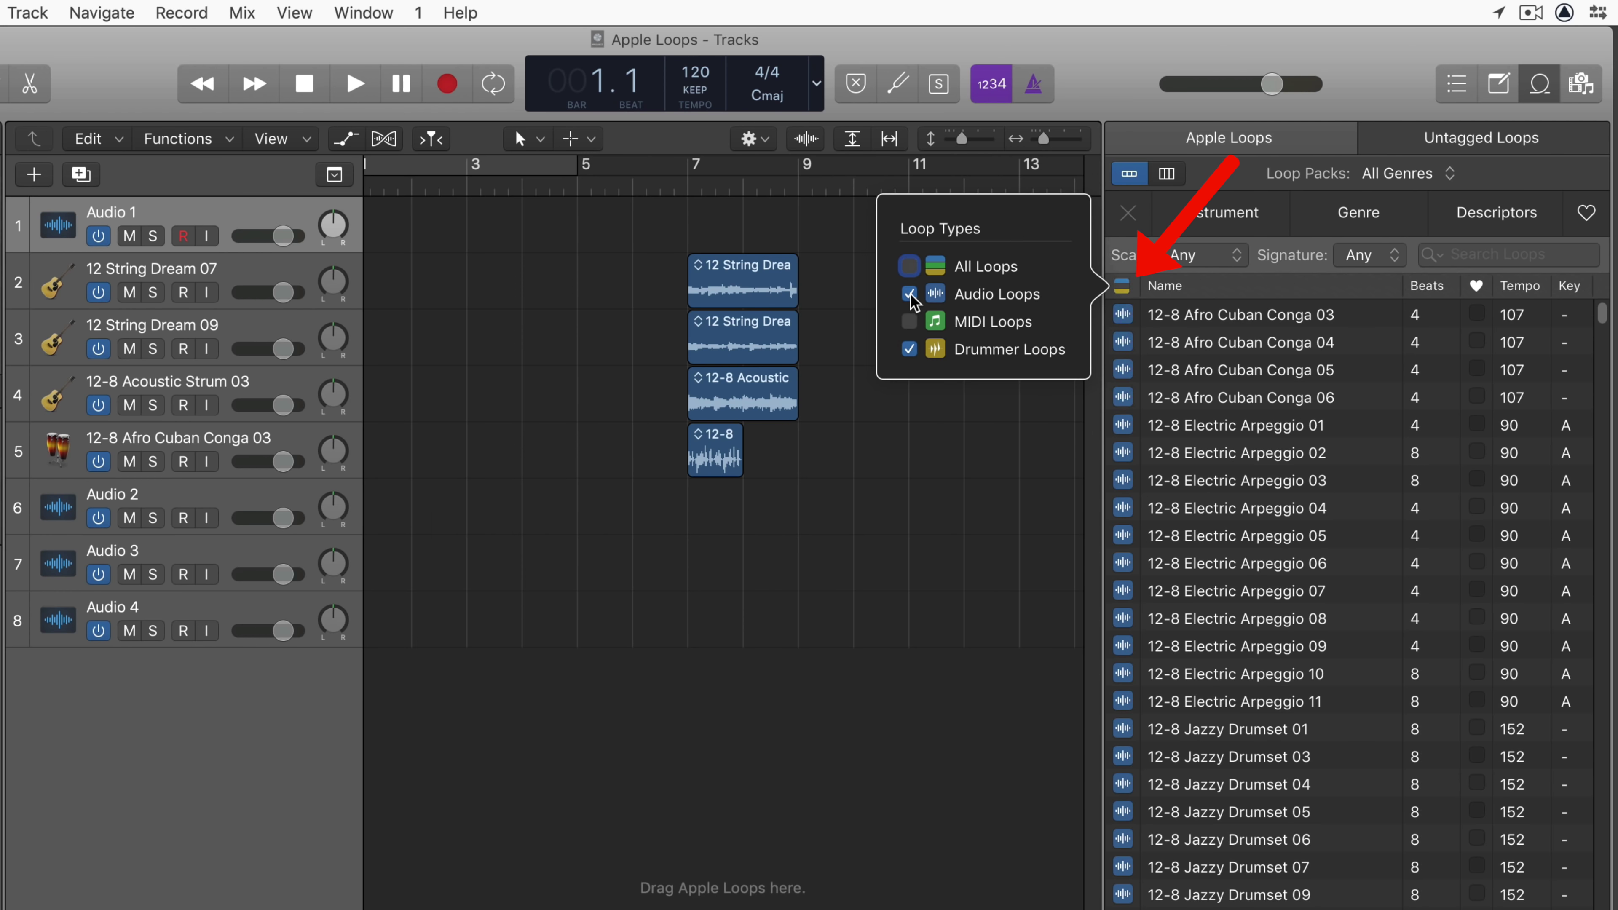
scroll(1230, 510, "down", 15)
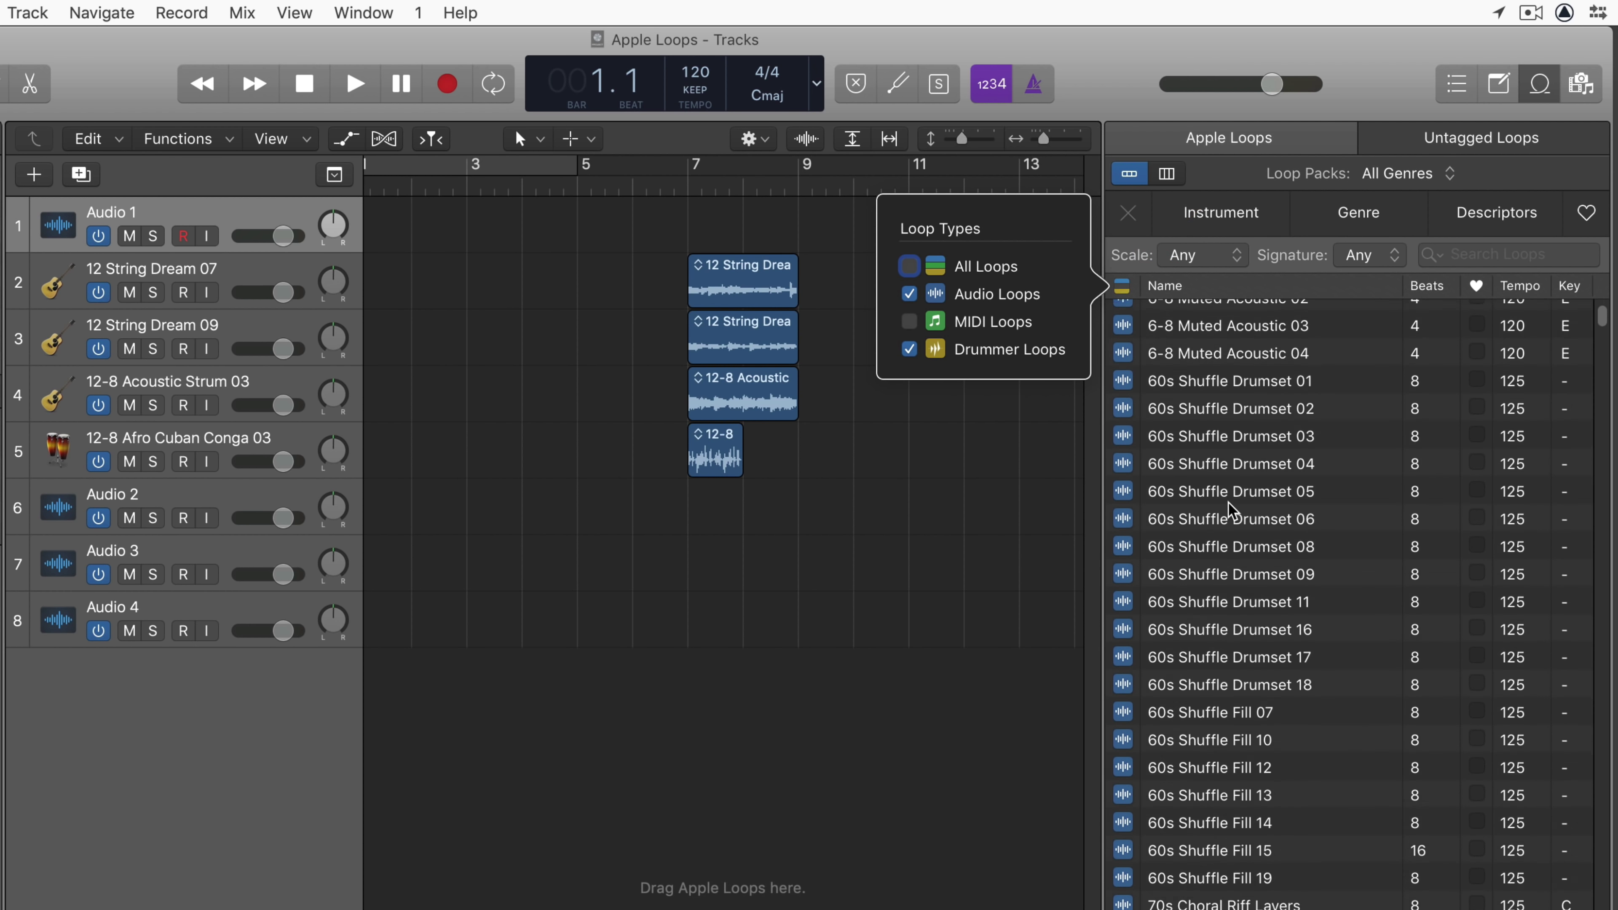
scroll(1230, 510, "down", 20)
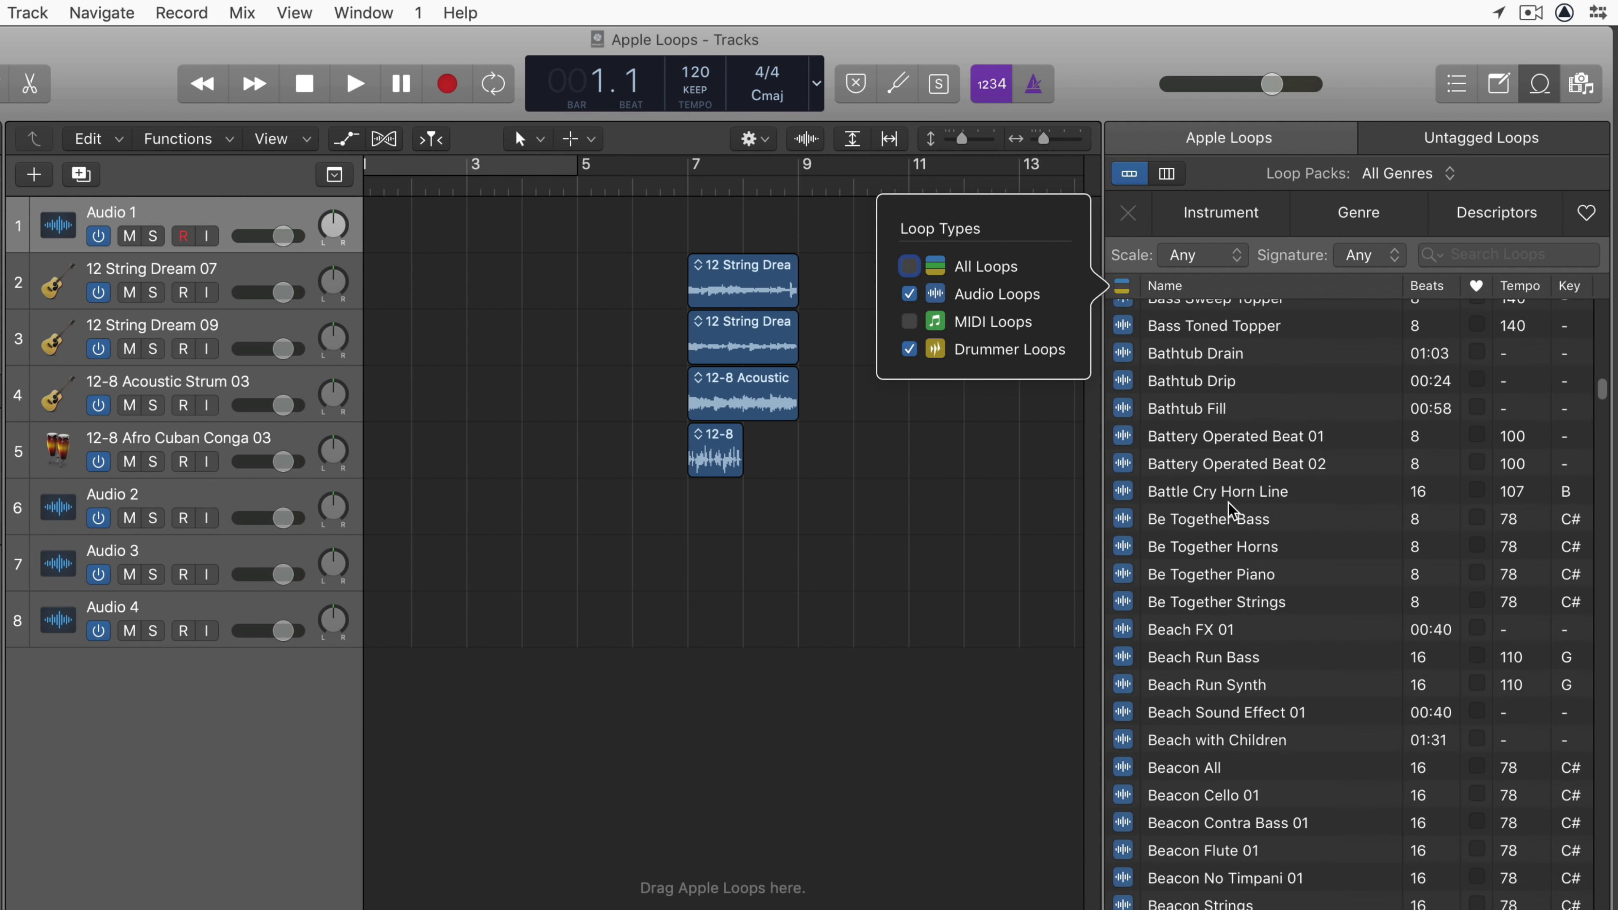
scroll(1231, 510, "down", 20)
scroll(1231, 510, "down", 20)
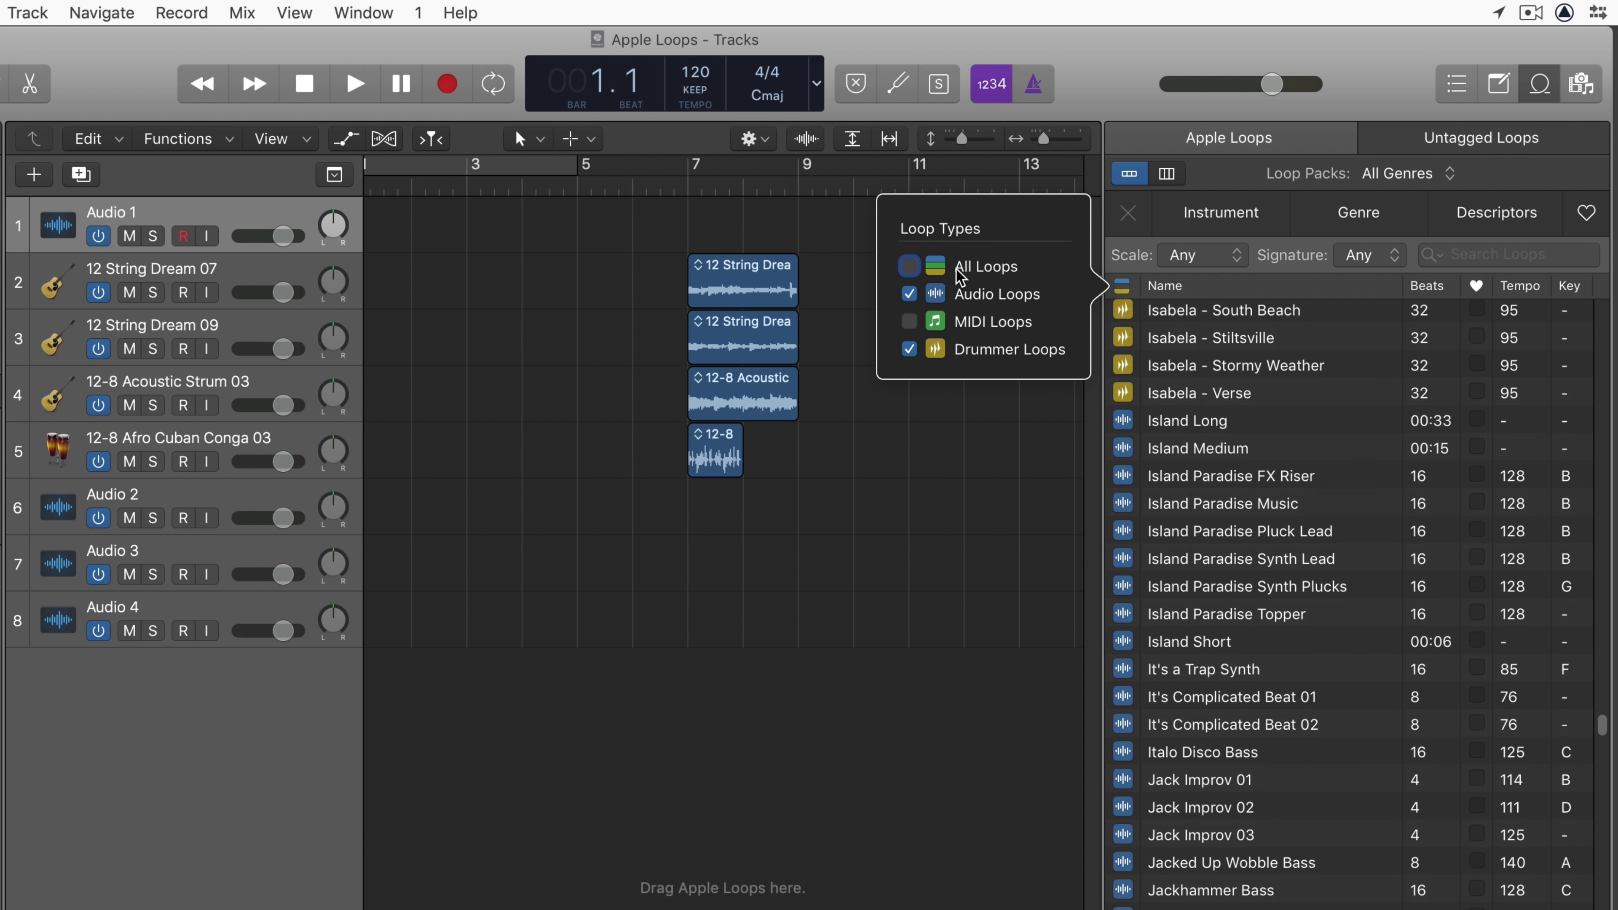
- Reset the loop type filter to All Loops, reopen its options once more, and close them
left_click(910, 266)
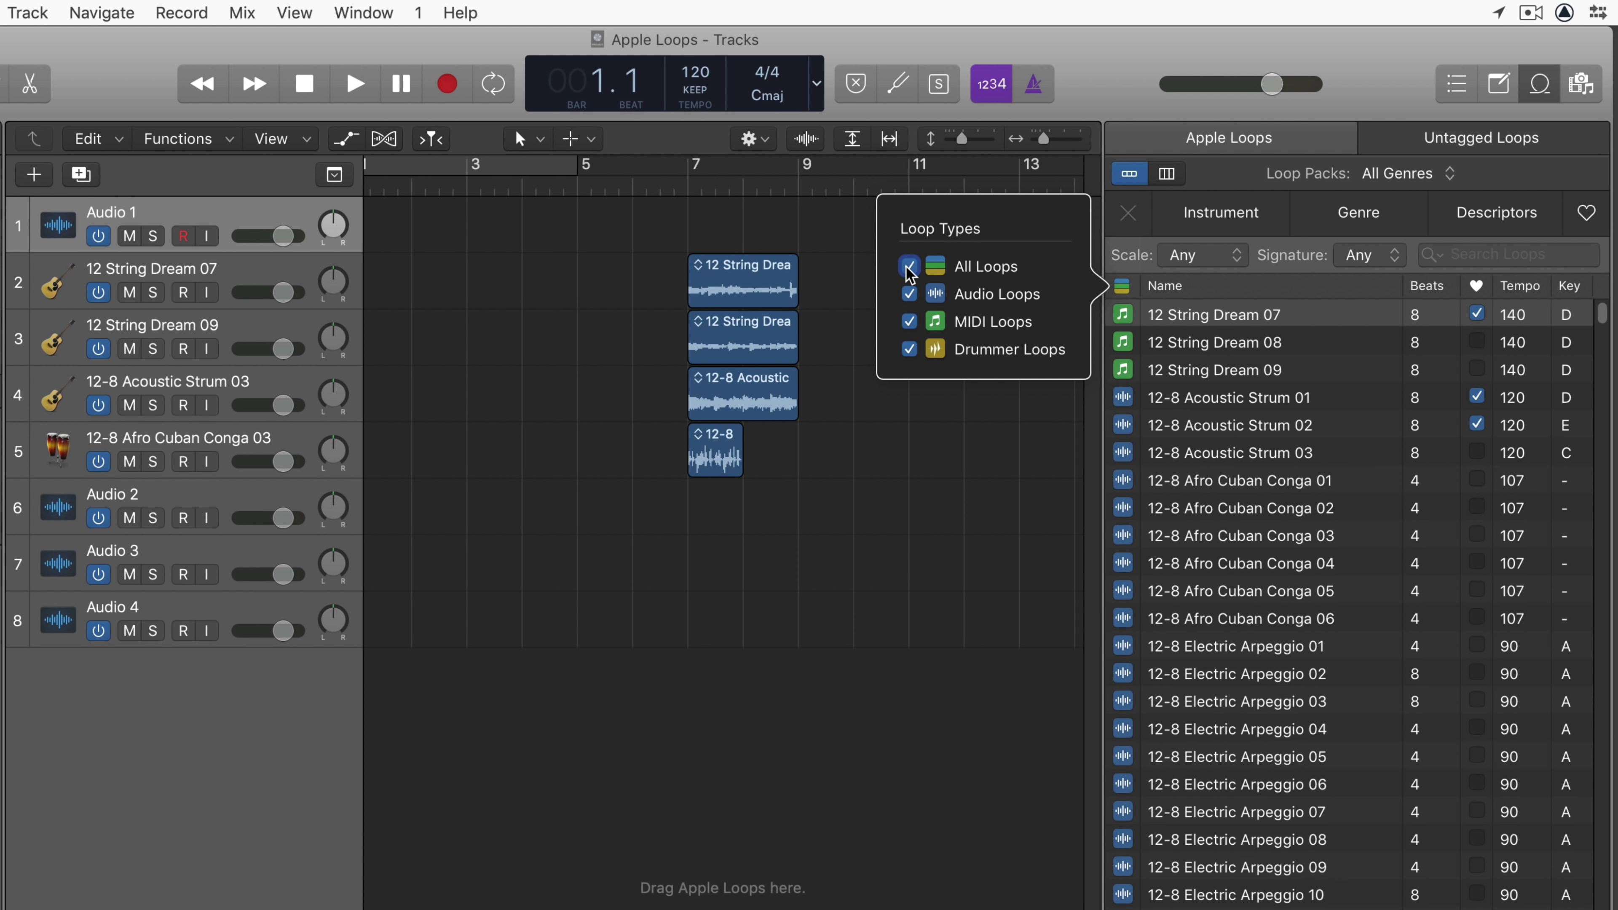
left_click(1123, 292)
left_click(1123, 291)
left_click(1123, 292)
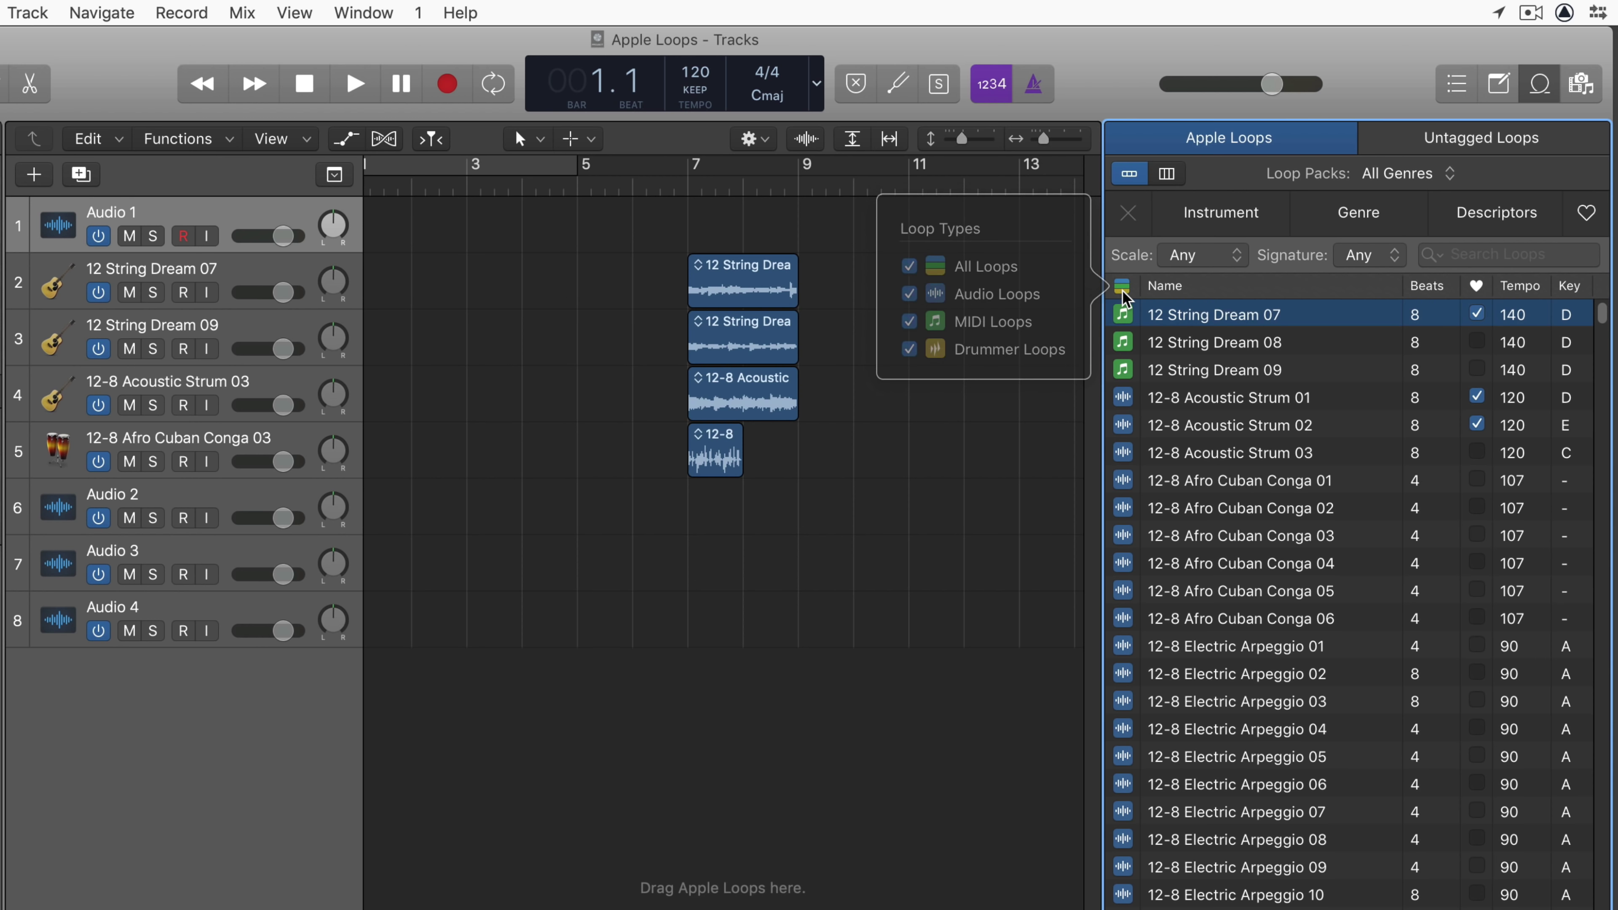
left_click(1123, 291)
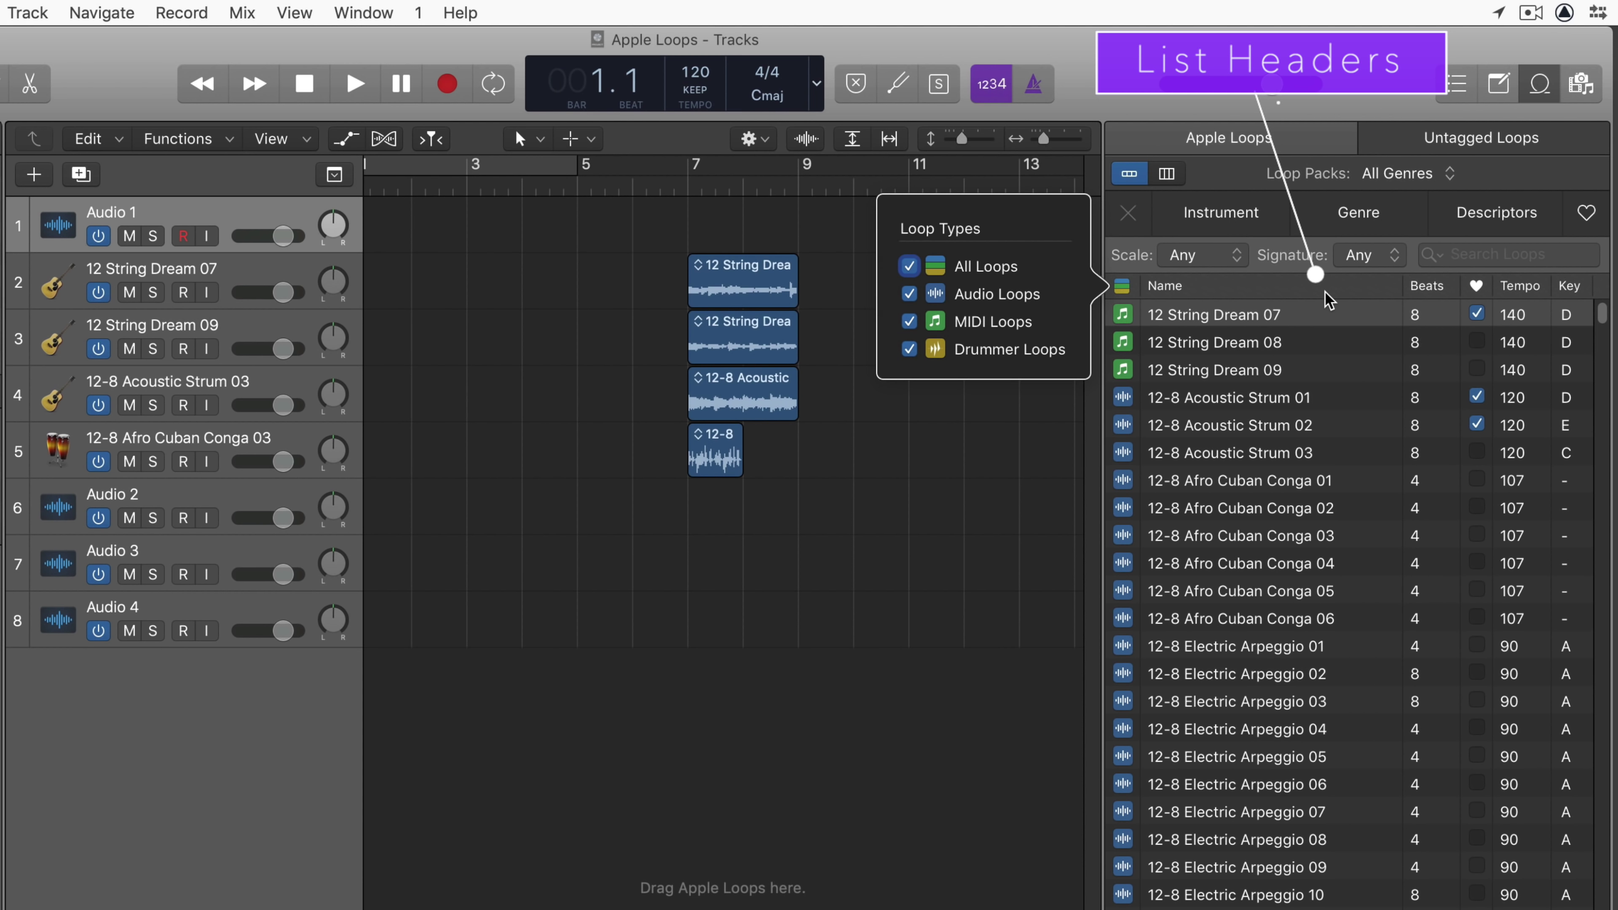
left_click(1328, 295)
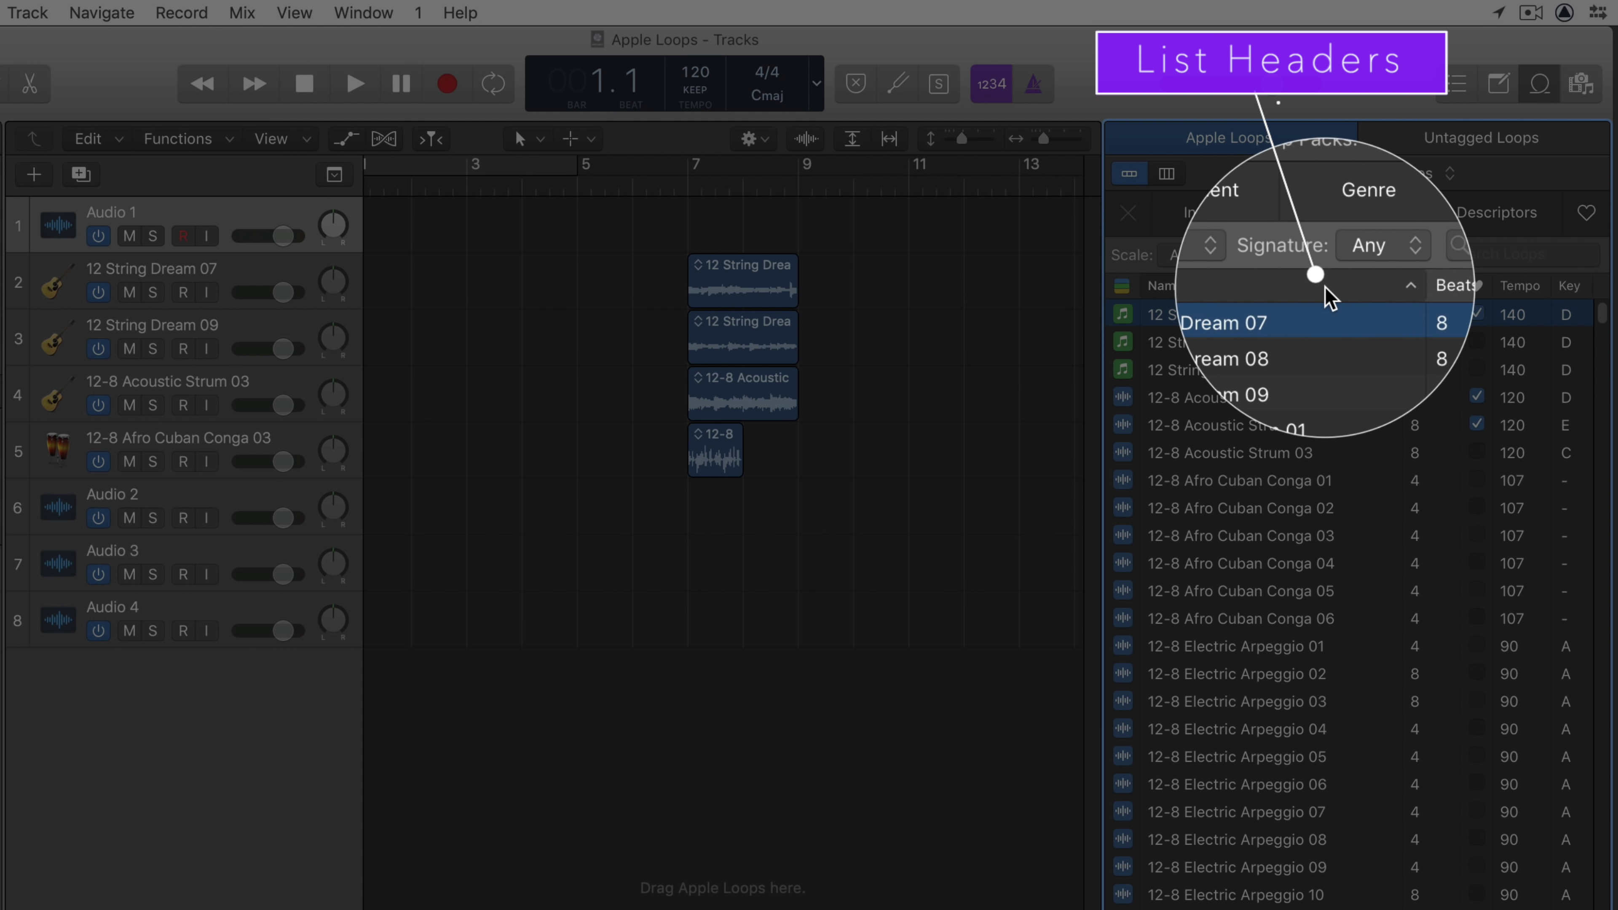
- Switch the loop list's name sorting between descending and ascending order, and sort the list by beats
left_click(1326, 289)
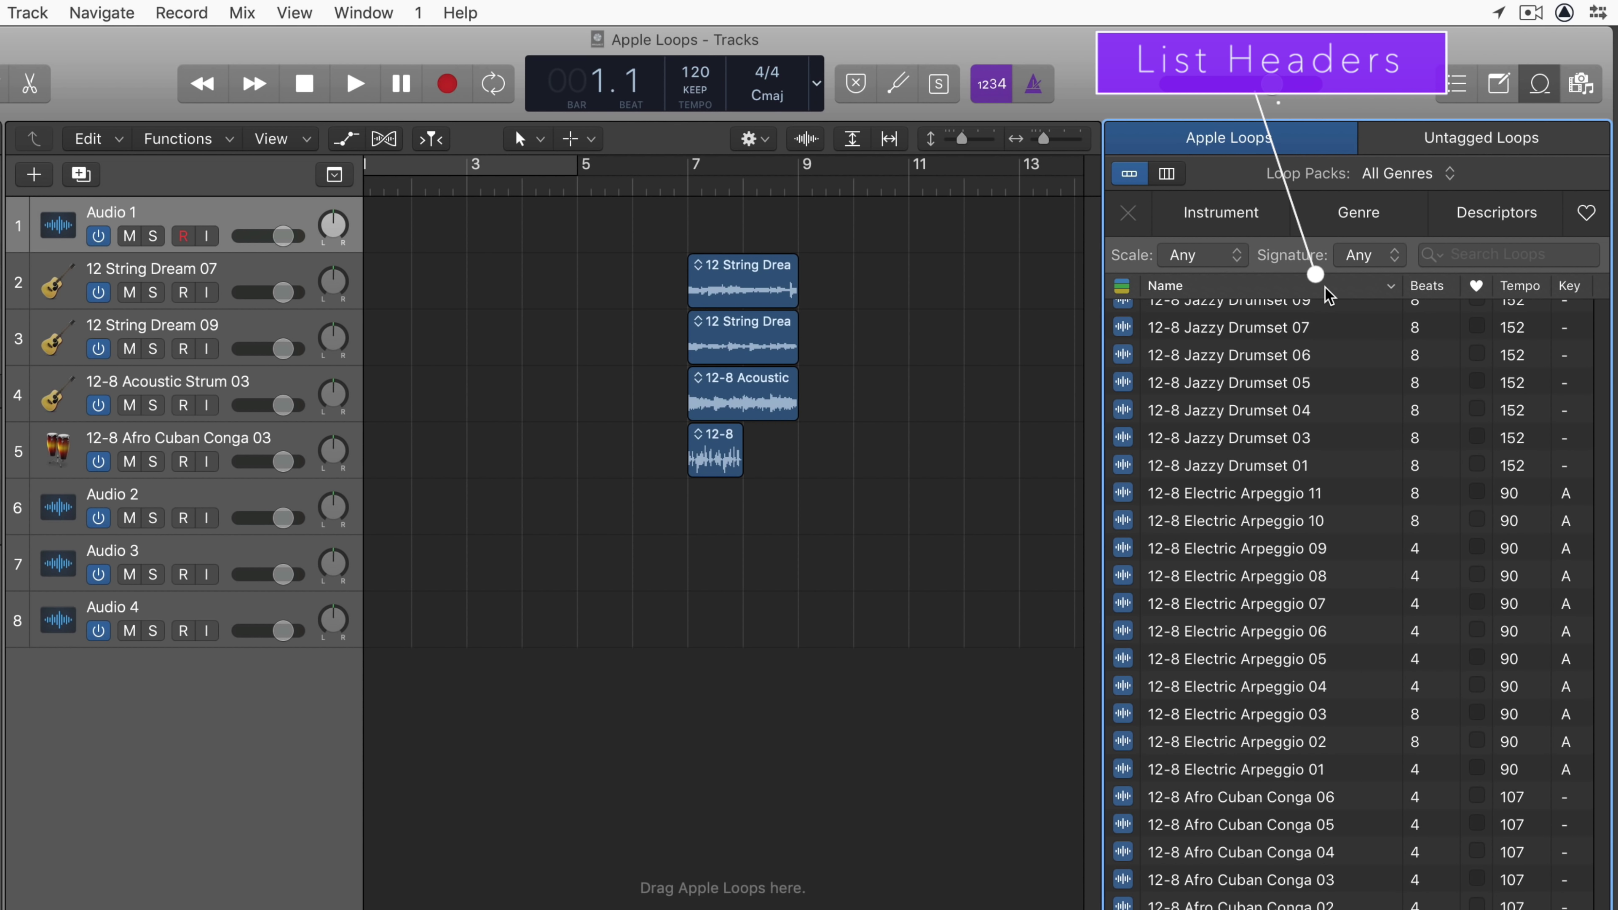
left_click(1326, 288)
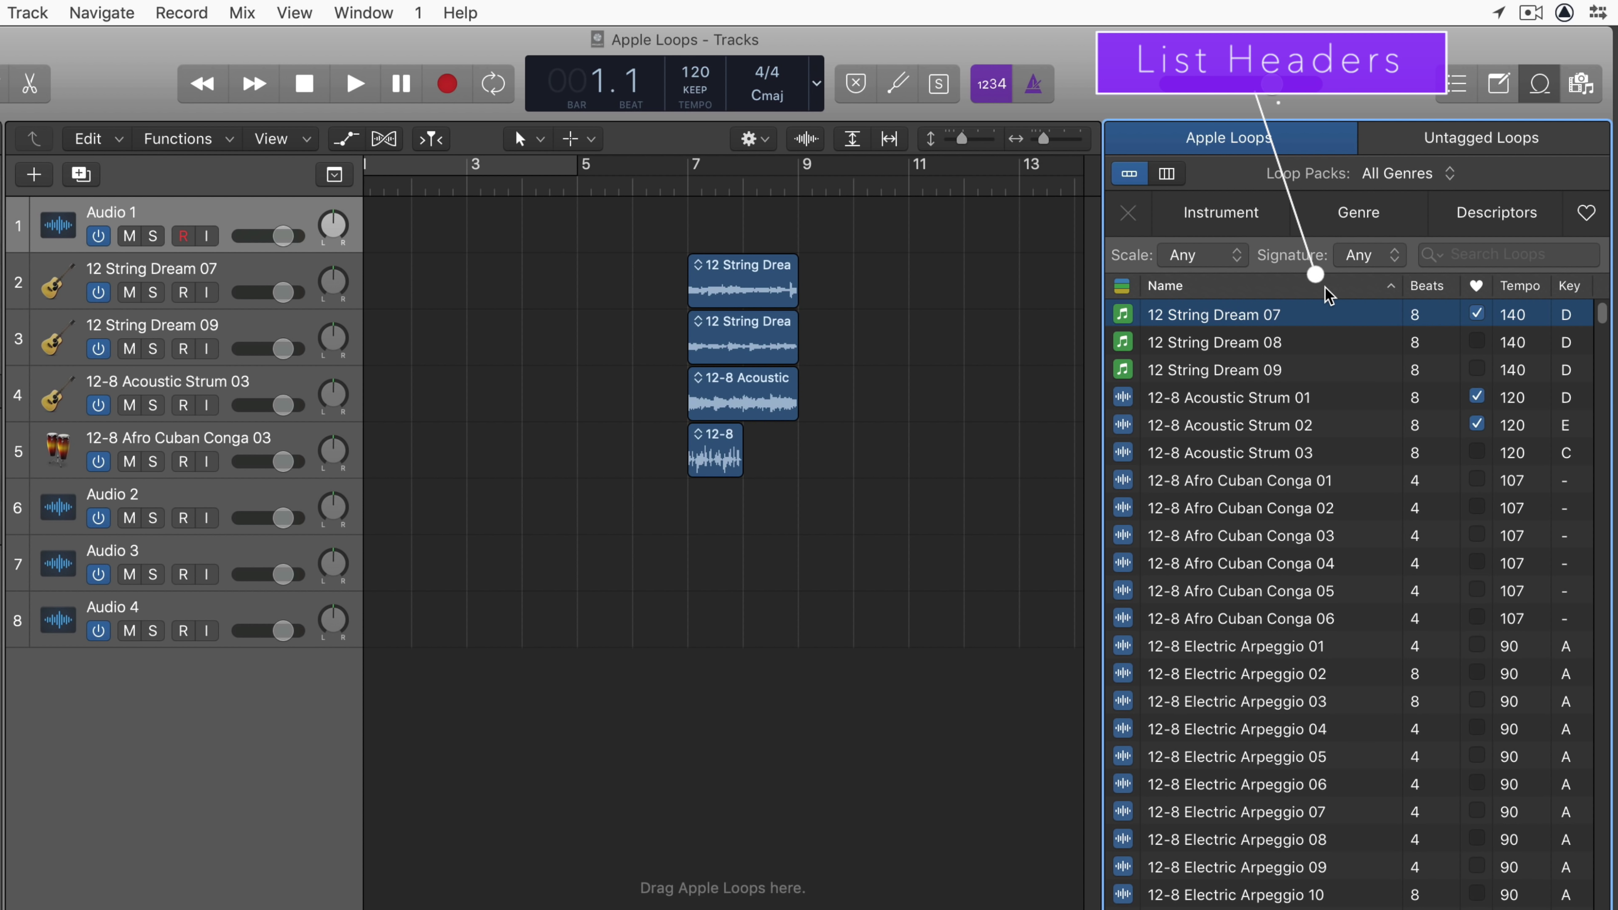
left_click(1327, 288)
left_click(1327, 288)
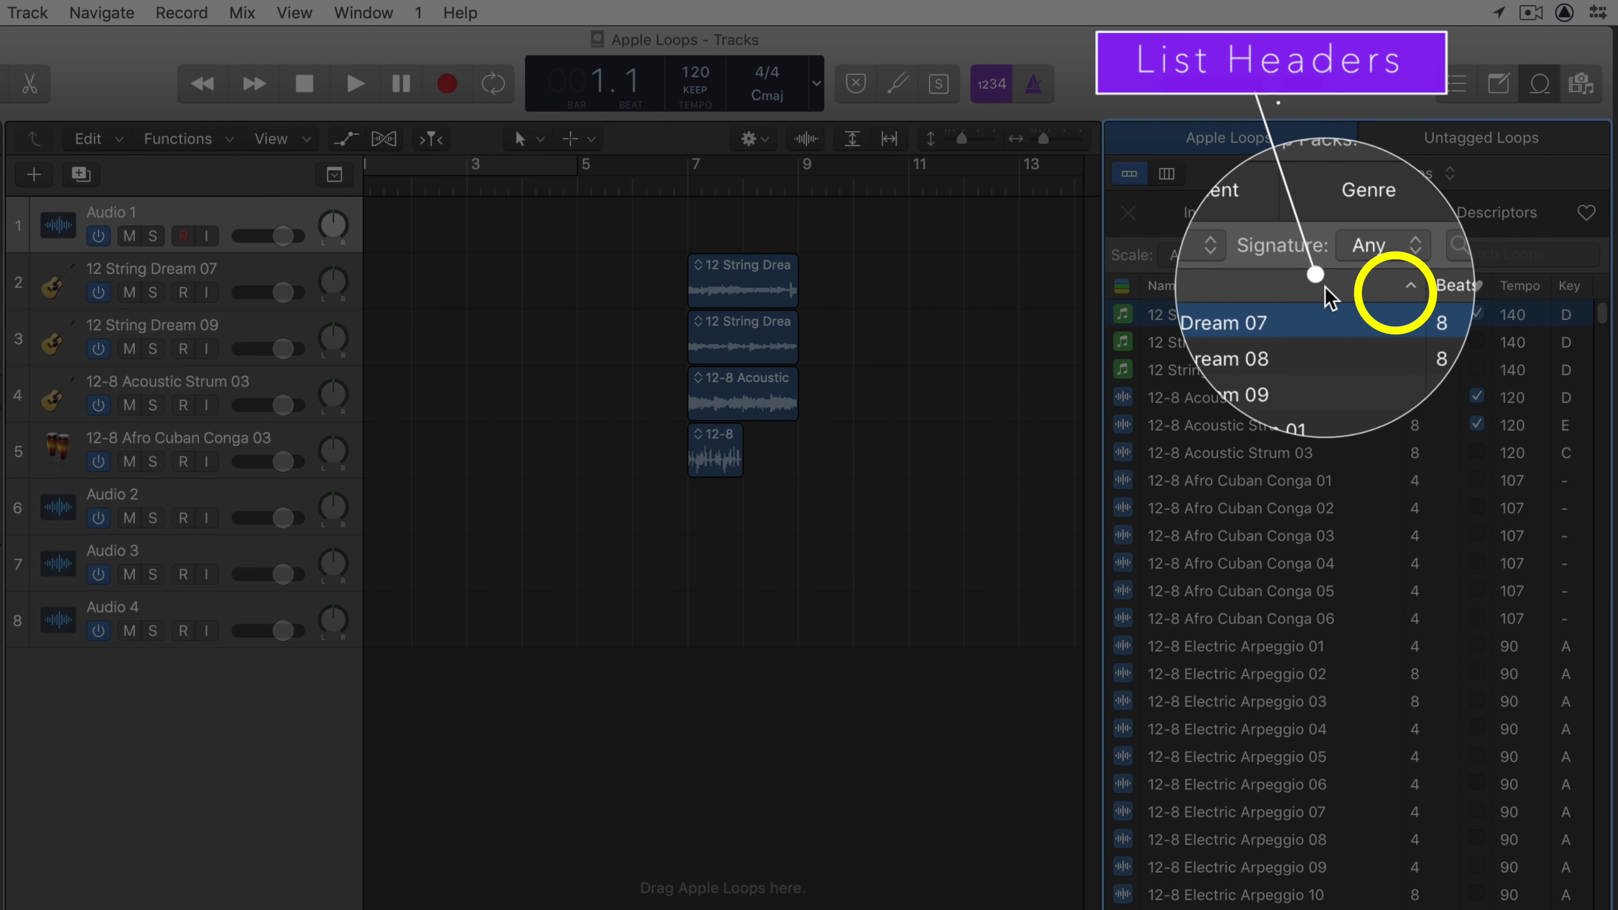
left_click(1326, 289)
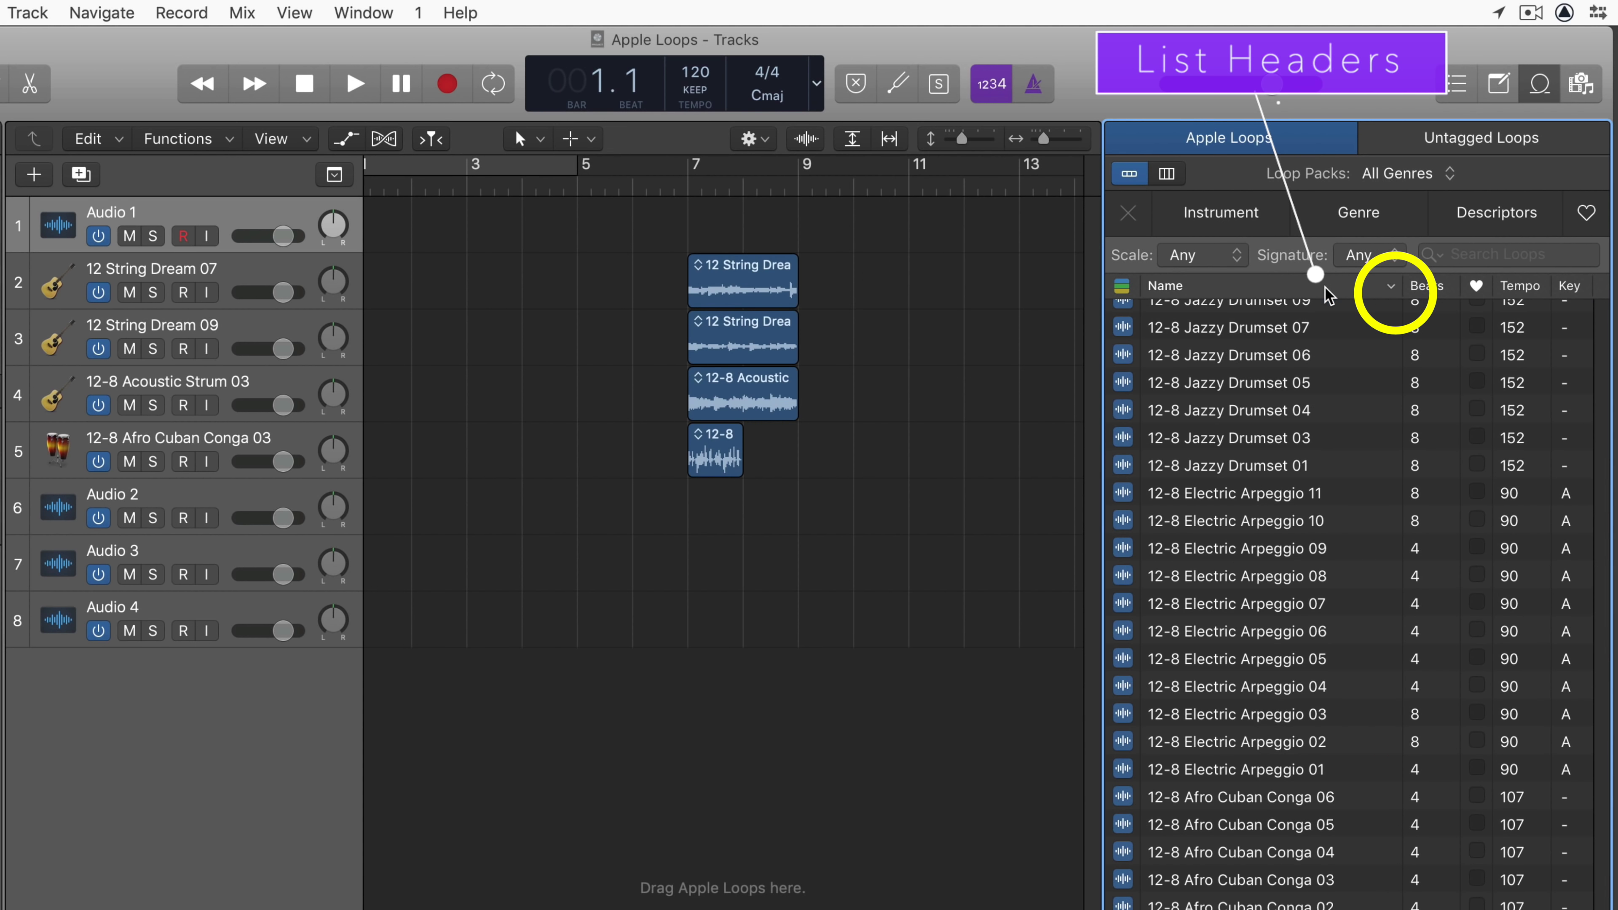
left_click(1427, 289)
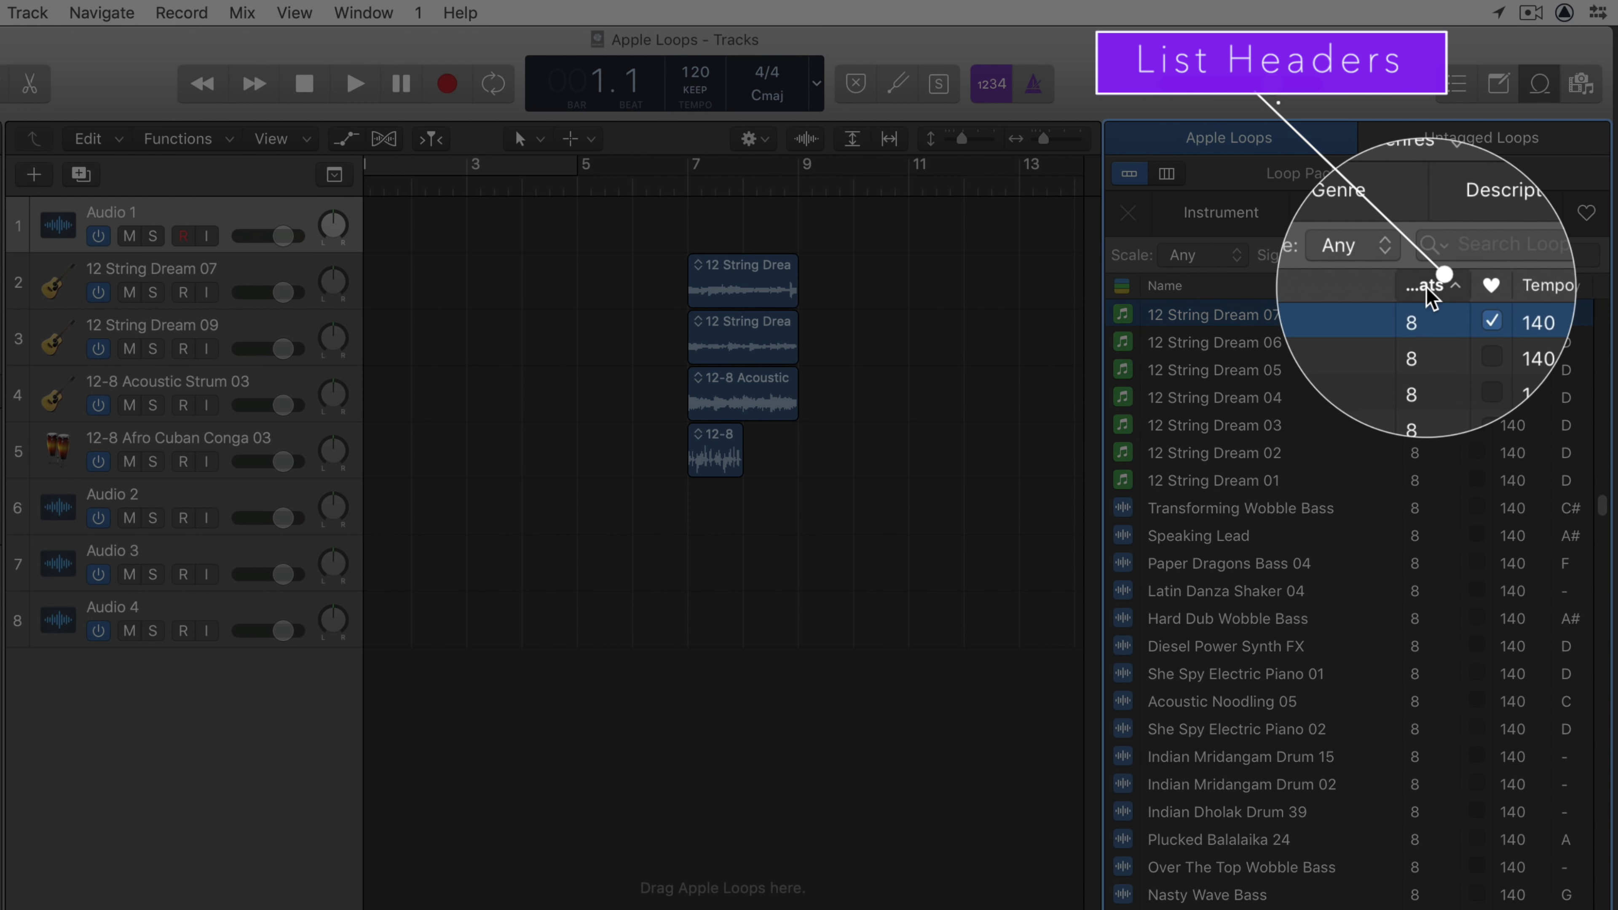
- Switch the loop list's beats sorting between descending and ascending order, and sort the list by tempo
left_click(1427, 288)
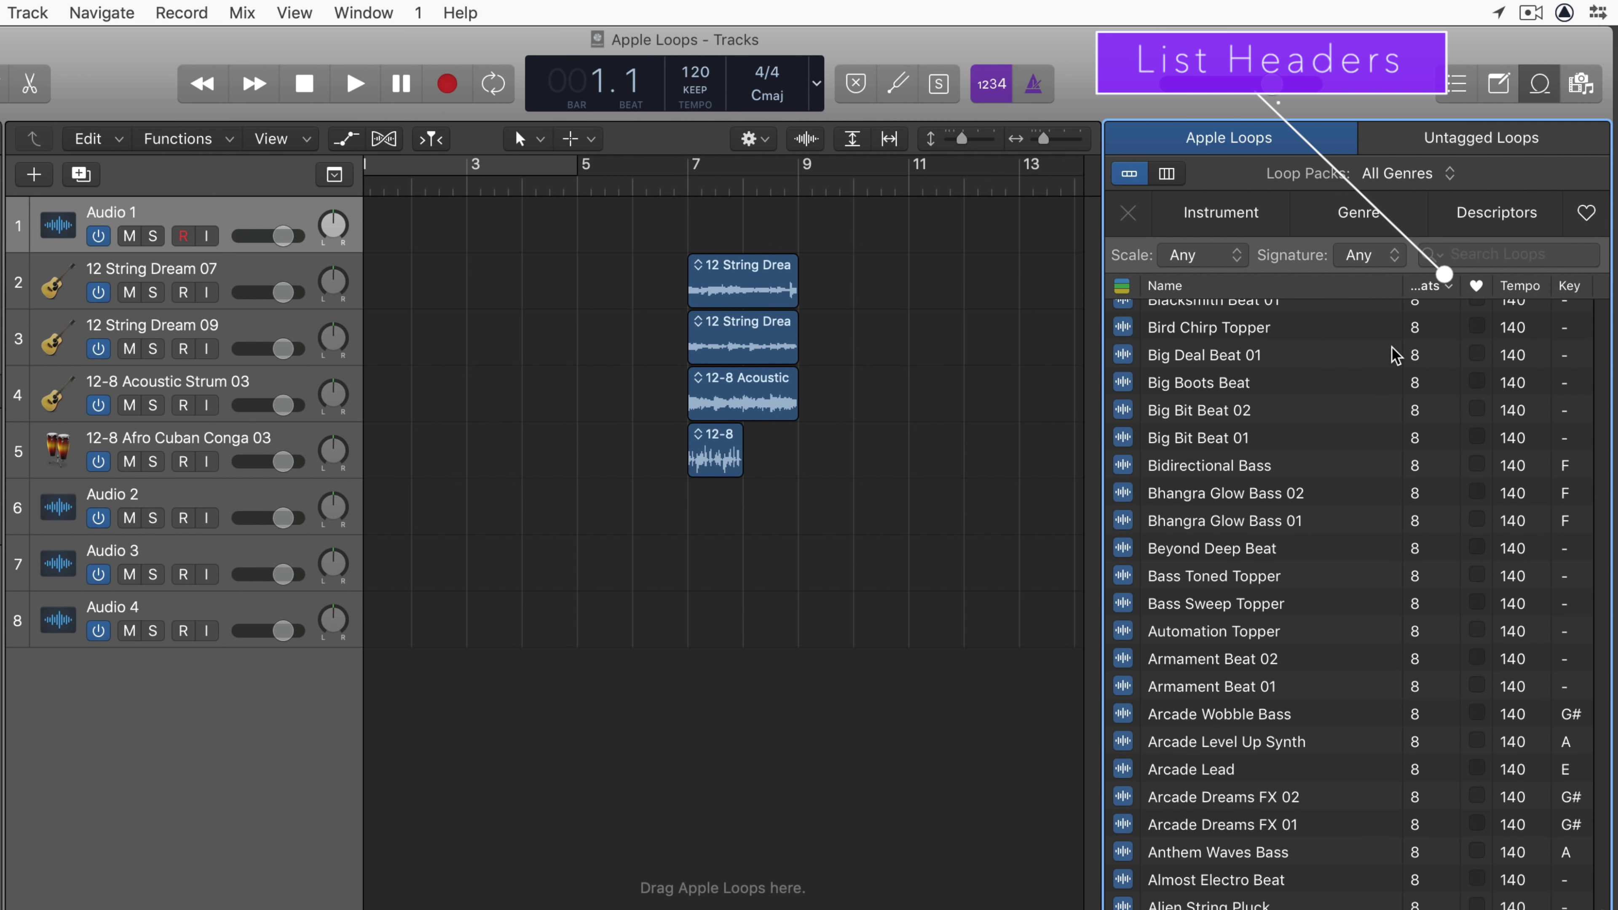
scroll(1395, 355, "down", 20)
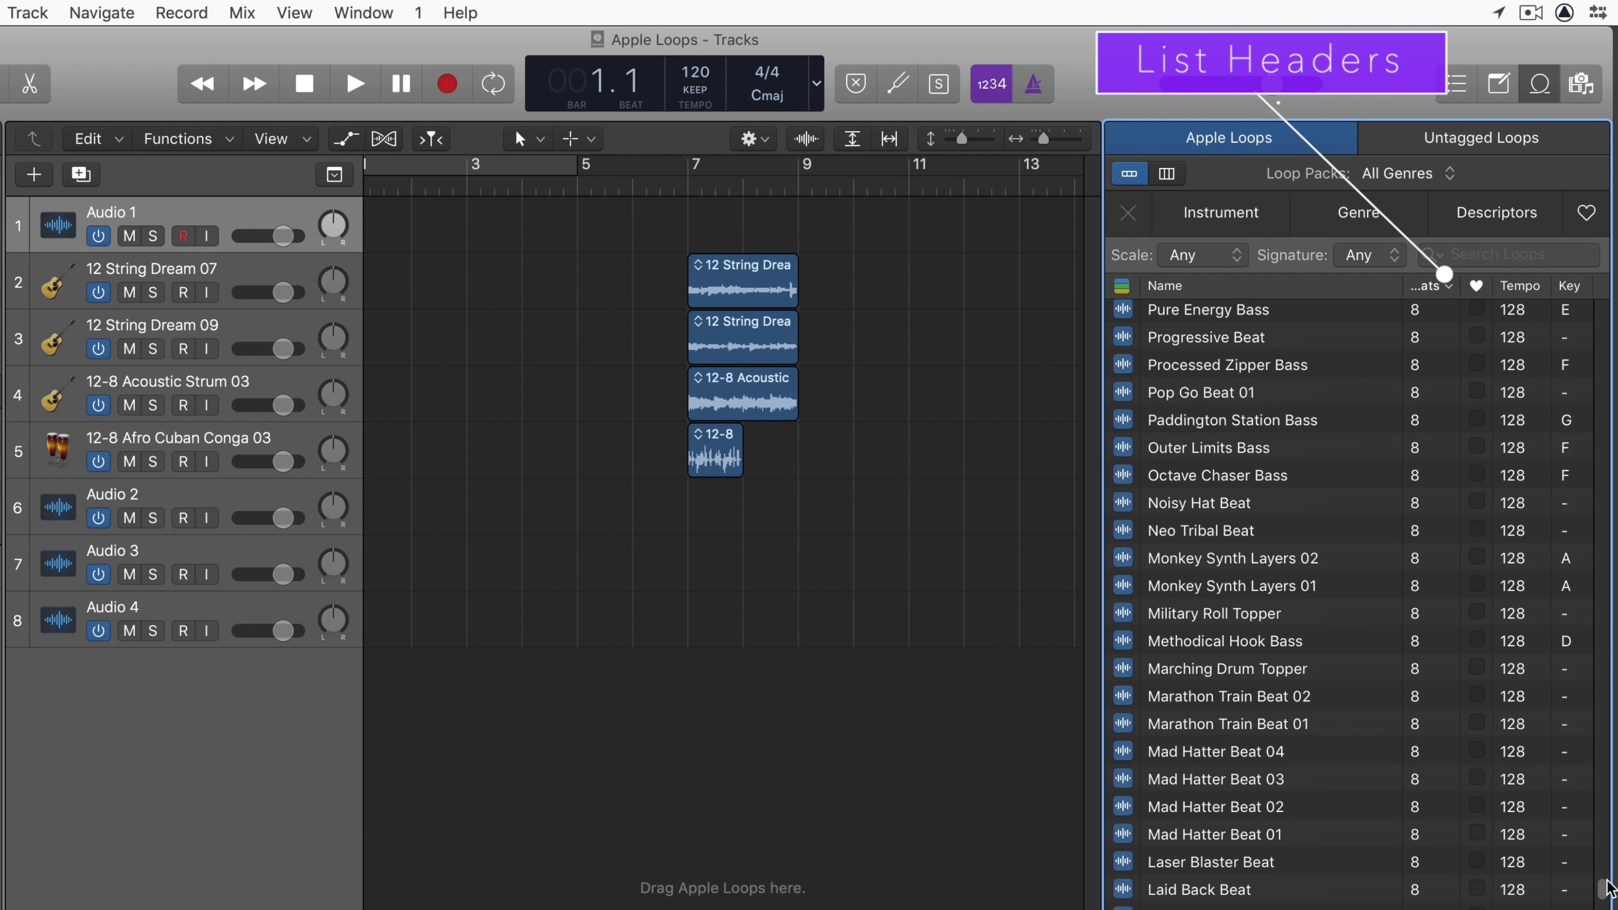
left_click_drag(1601, 892, 1604, 219)
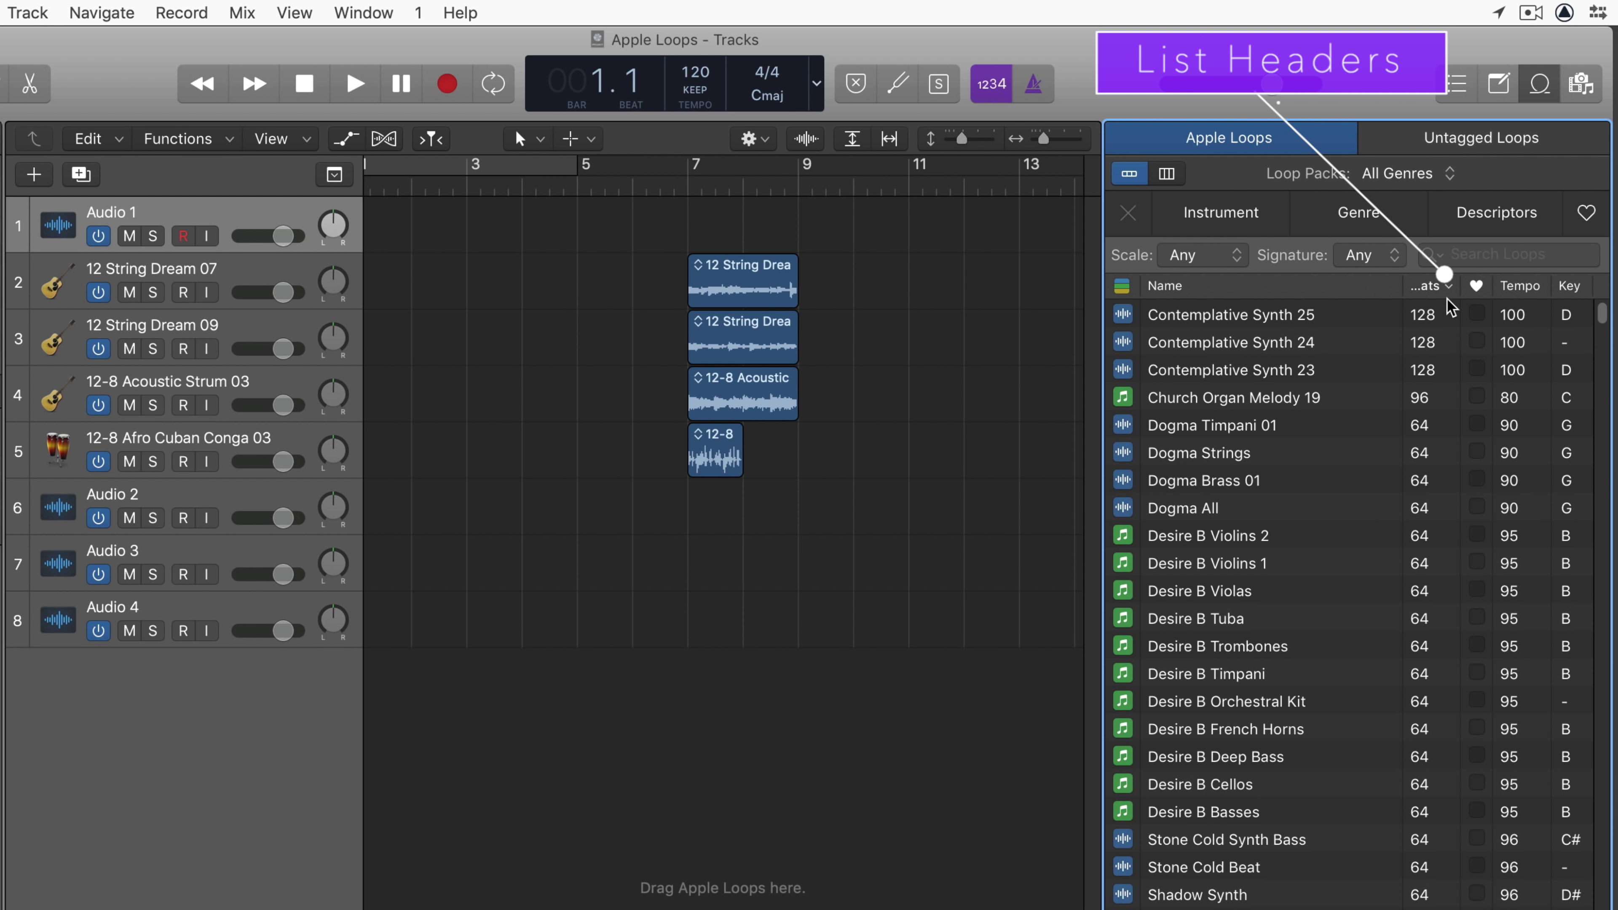
left_click(1429, 287)
left_click(1427, 288)
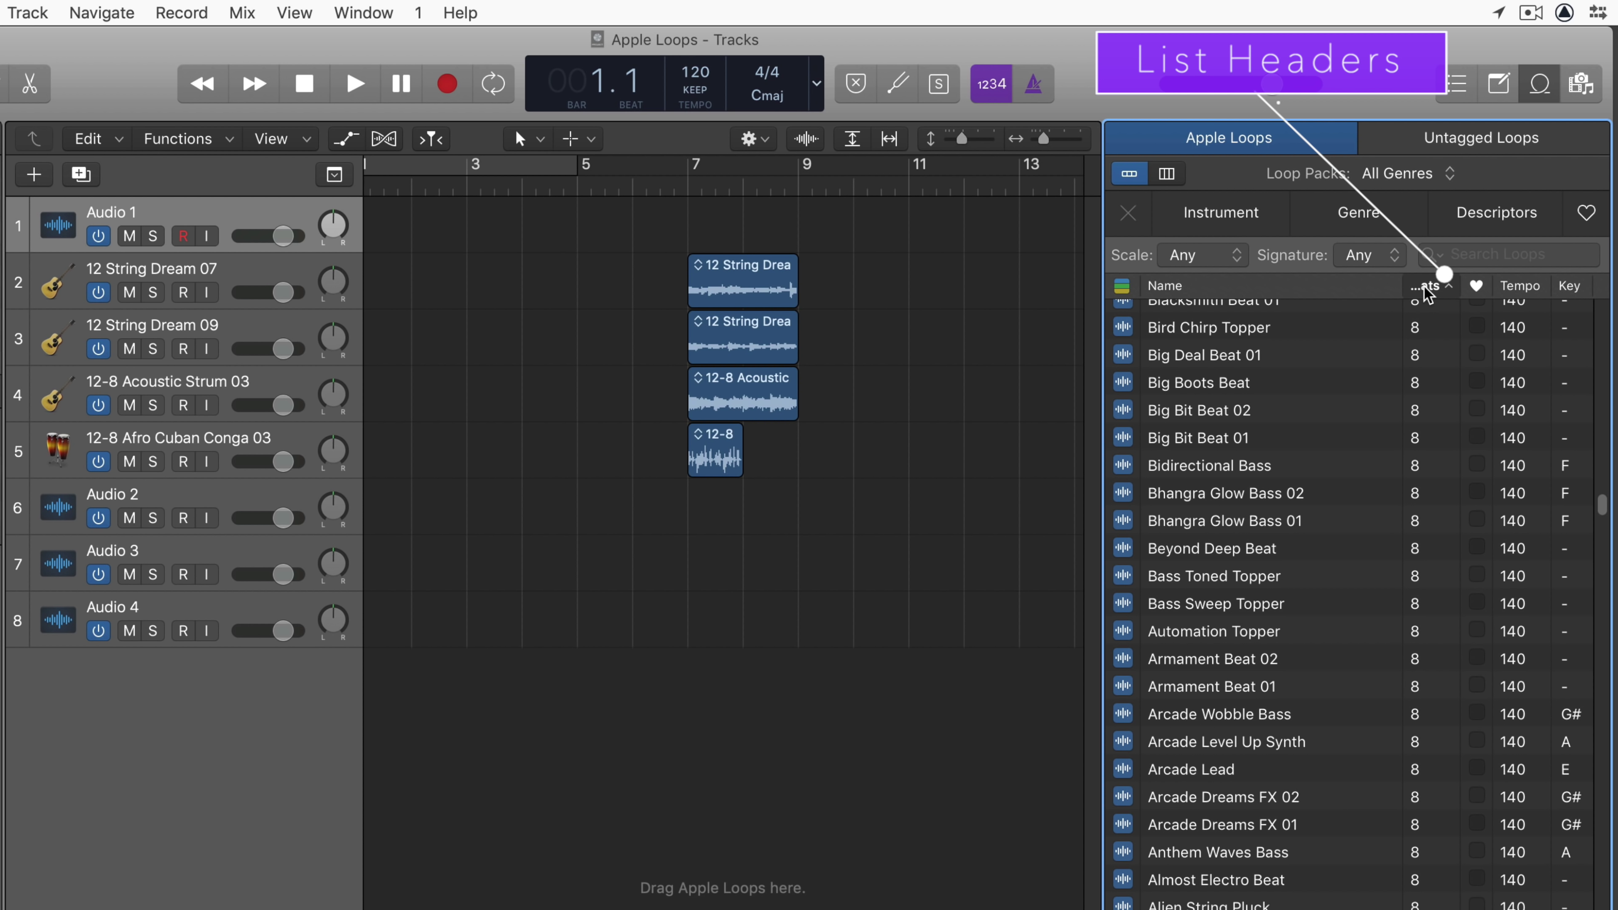
left_click(1516, 286)
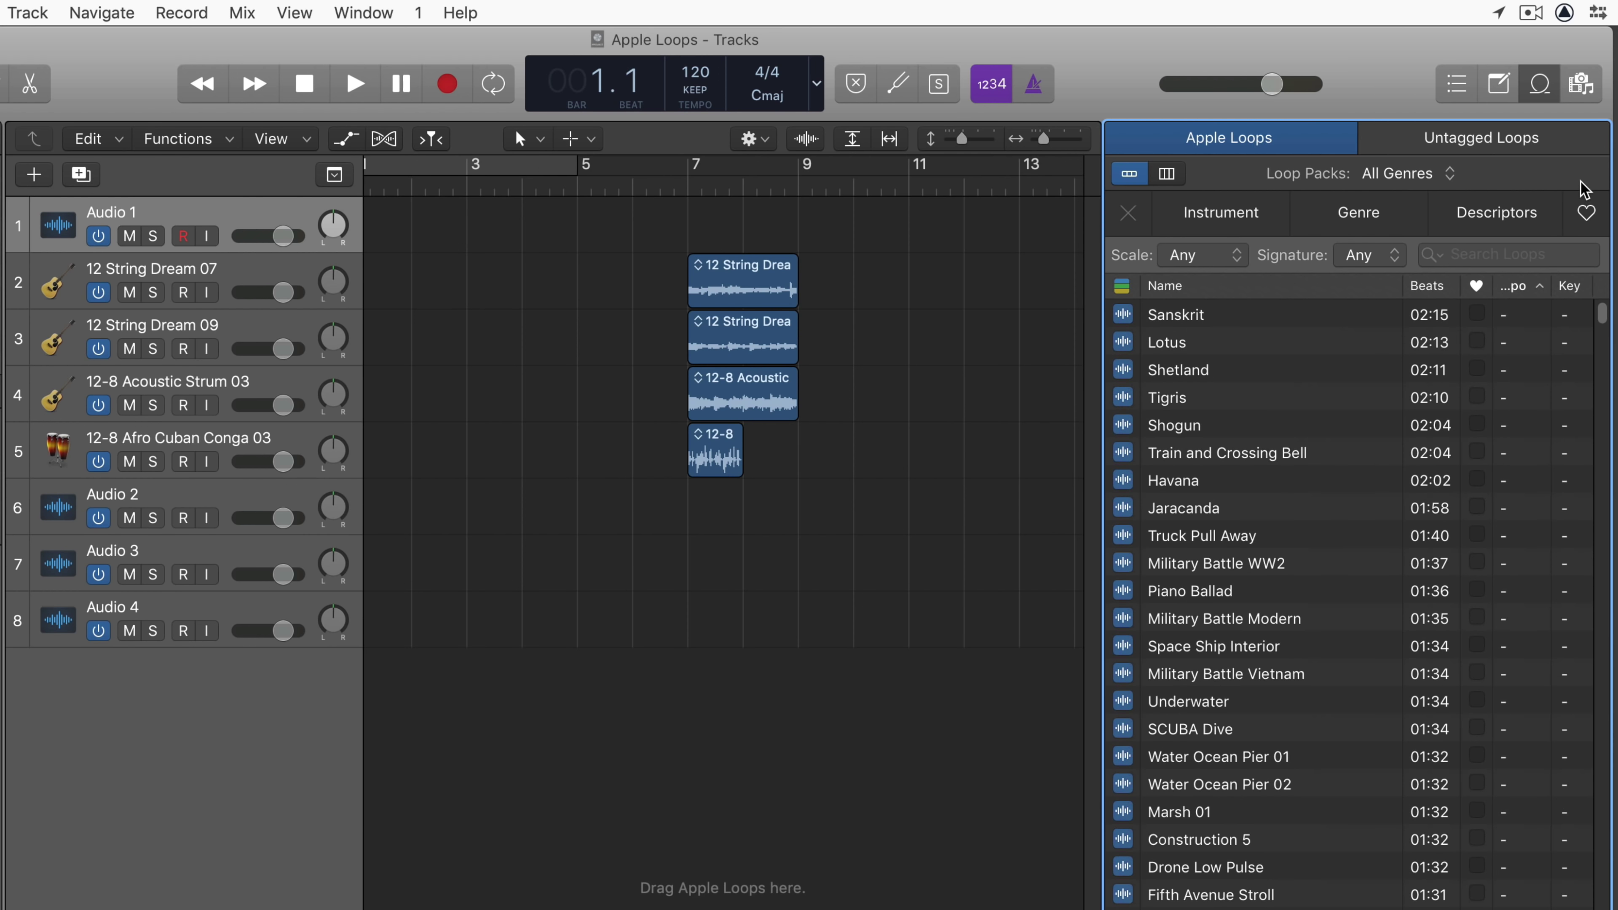
- Open and close the loop type filter options several times without changing the selected types
left_click(1123, 287)
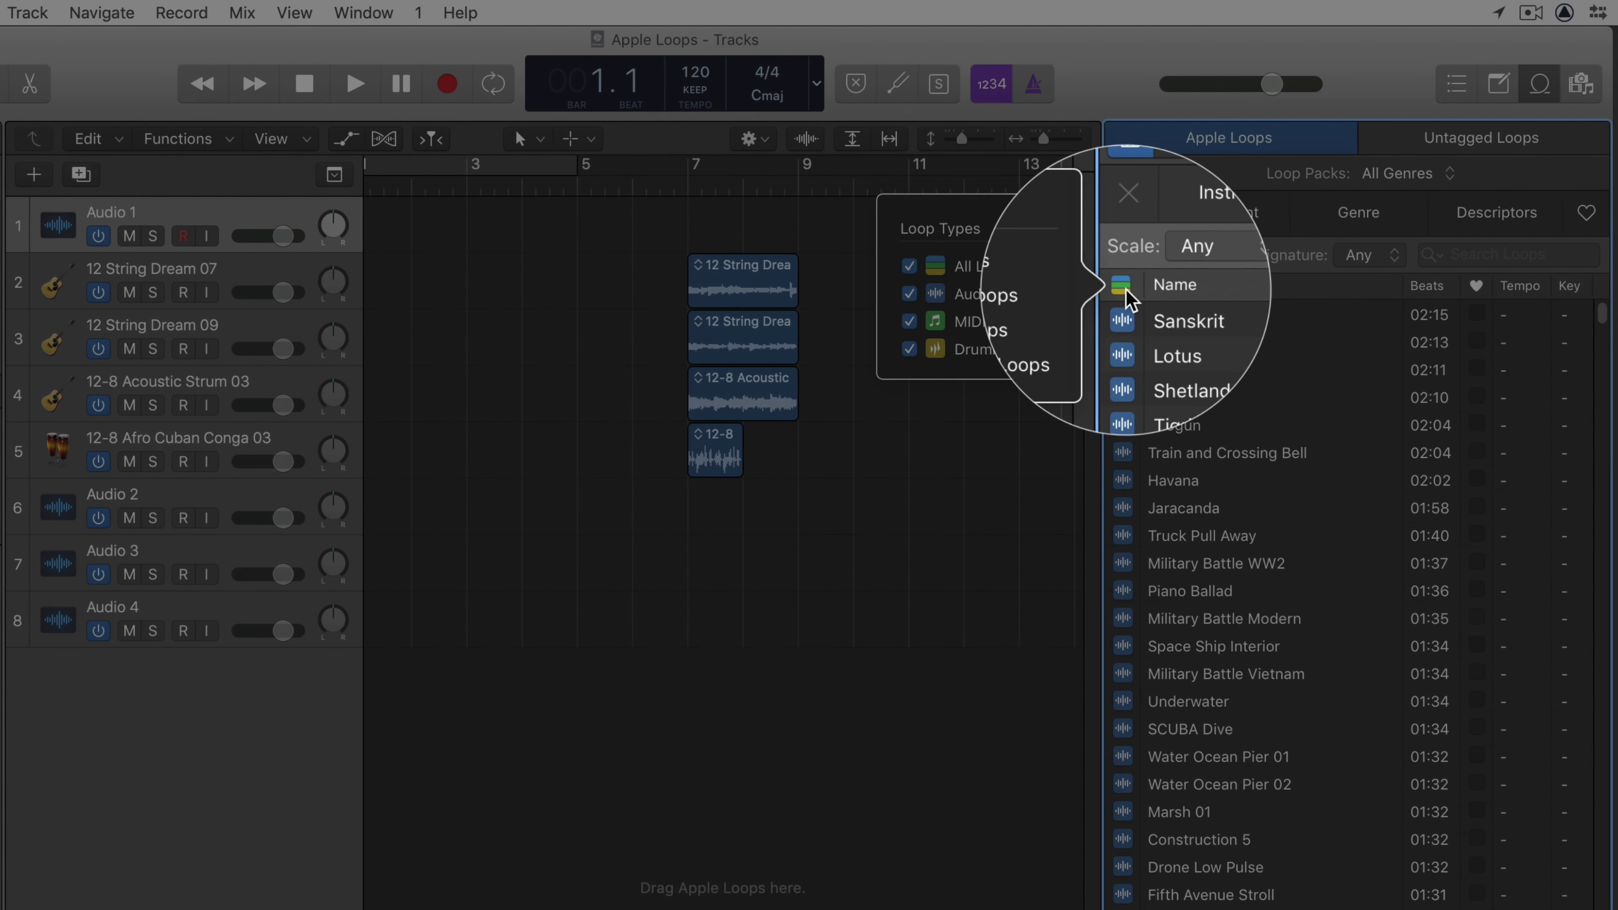
left_click(1122, 287)
left_click(1123, 287)
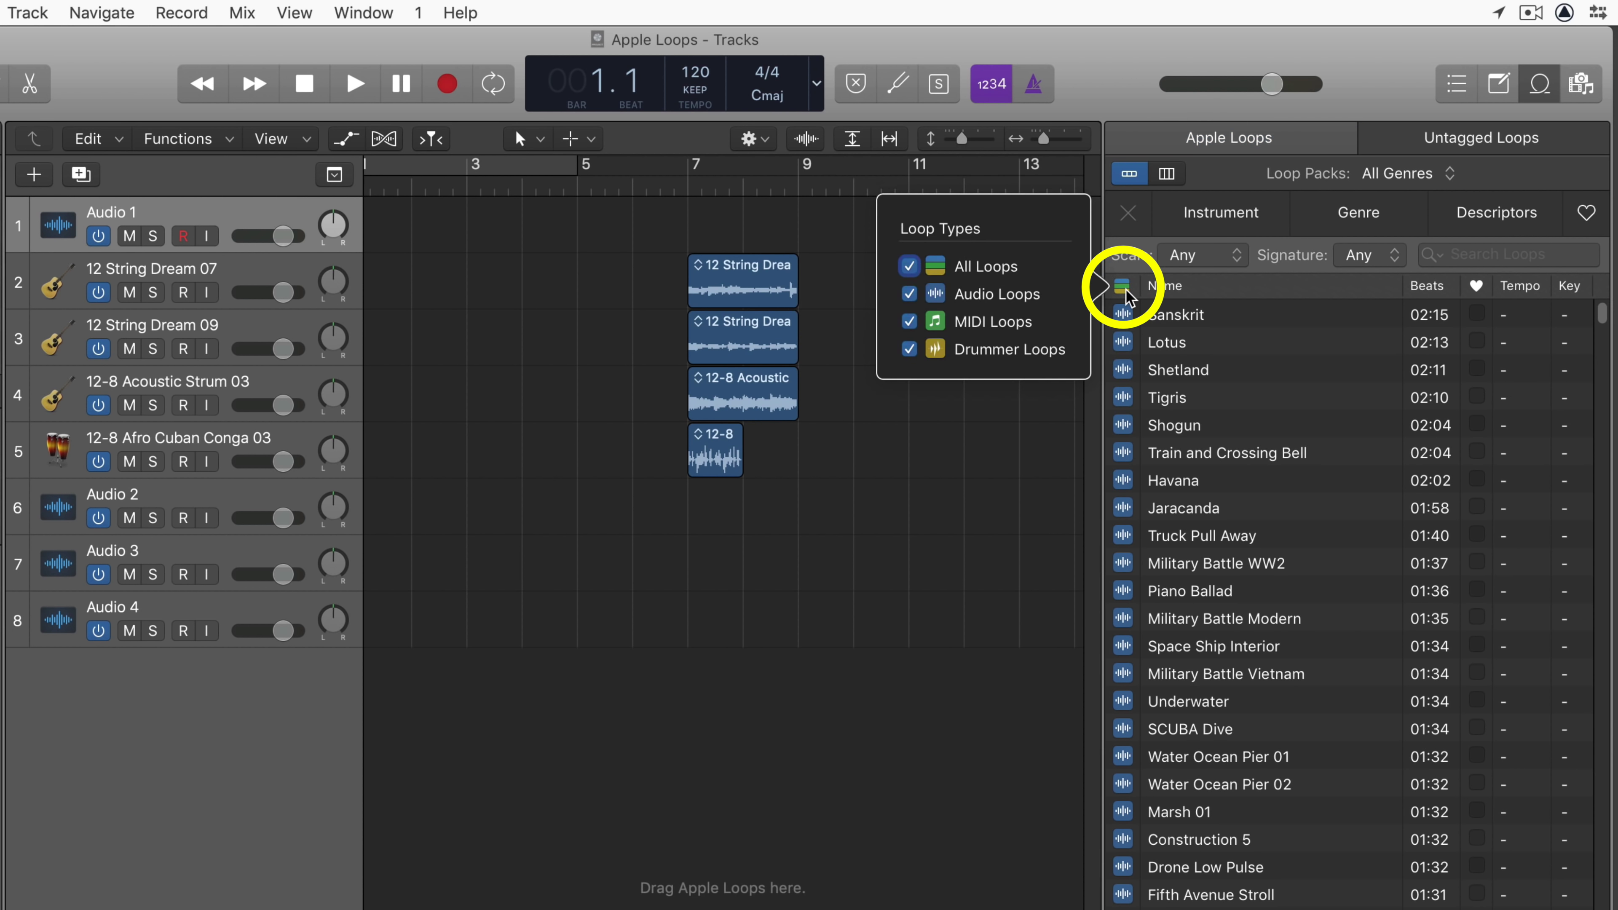
left_click(1123, 287)
left_click(1124, 291)
left_click(1124, 291)
left_click(1124, 290)
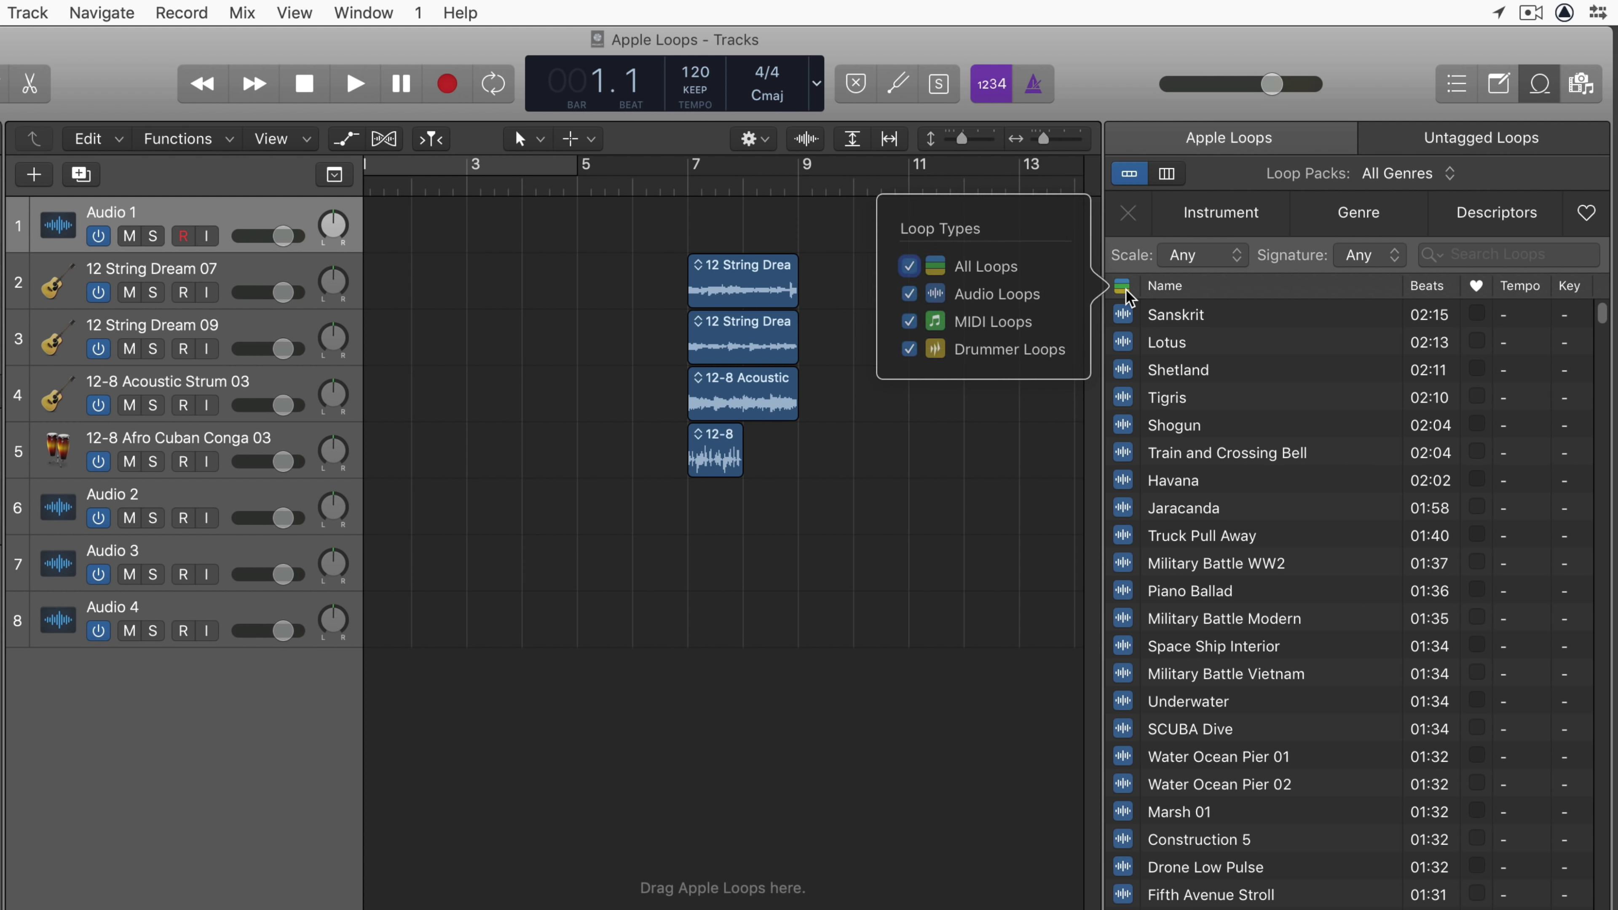
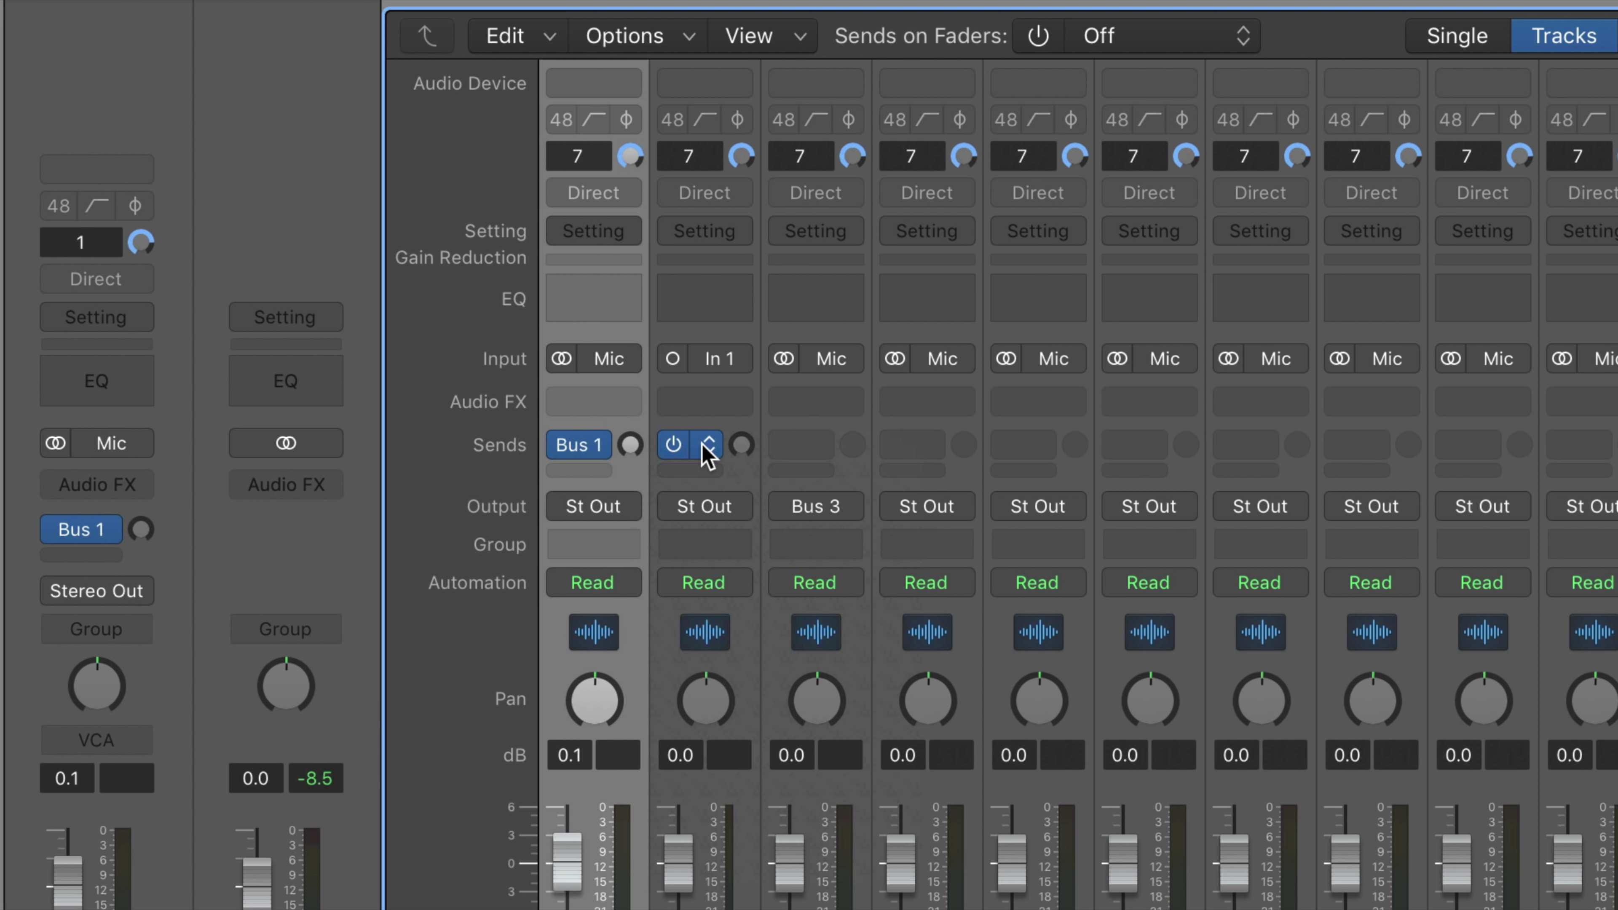
- Toggle the first channel strip's input format repeatedly between stereo and mono, ending on stereo
left_click(708, 445)
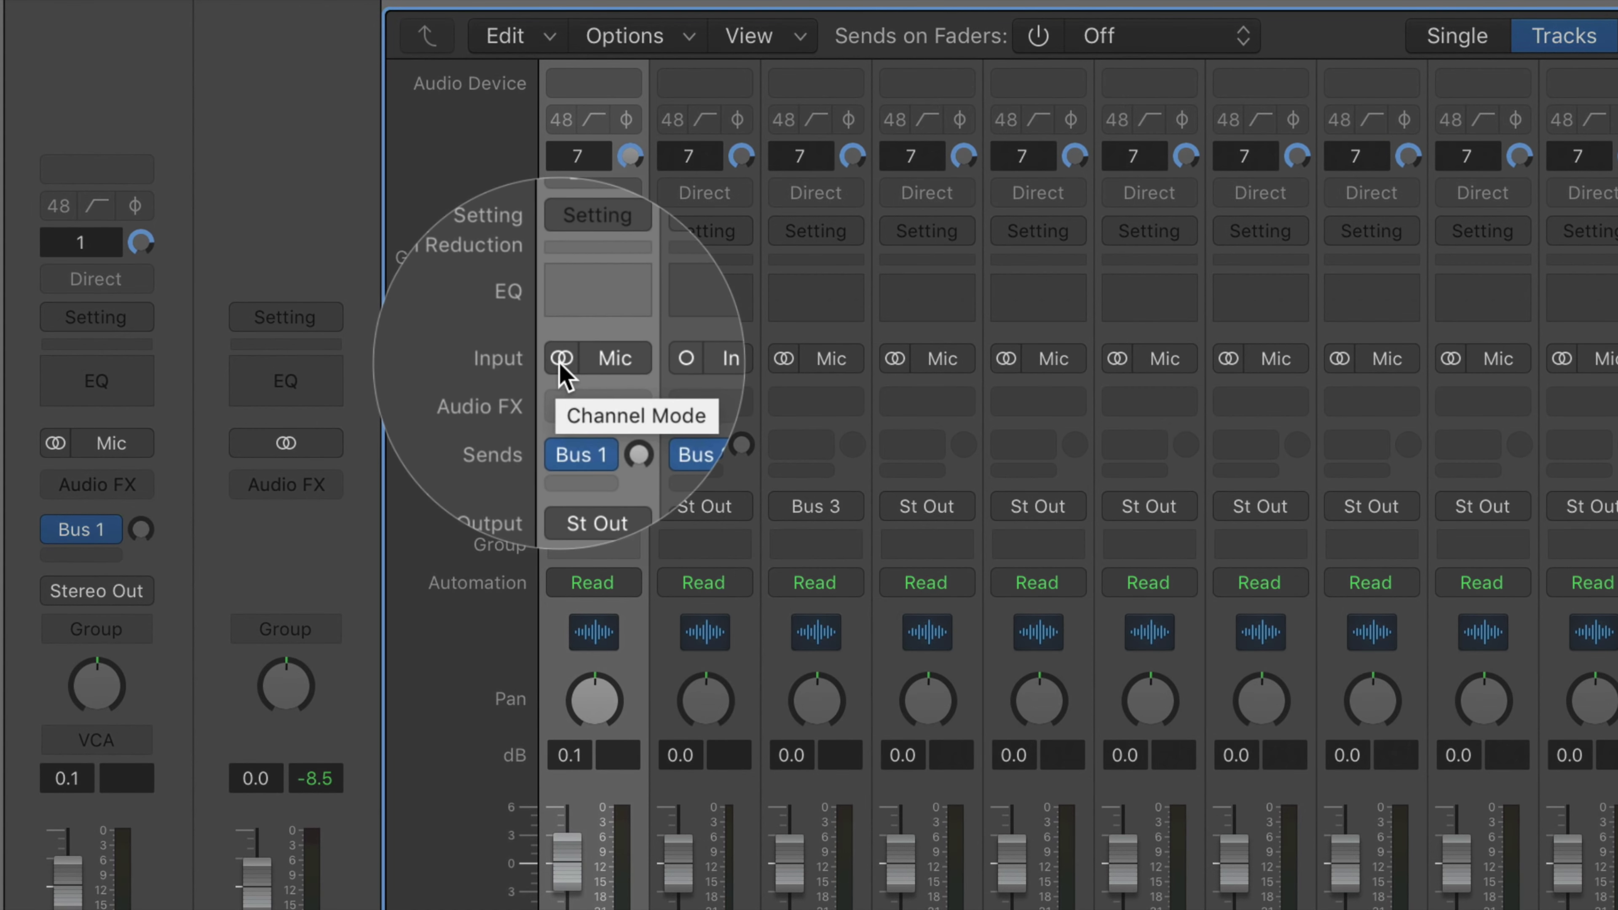
left_click(560, 359)
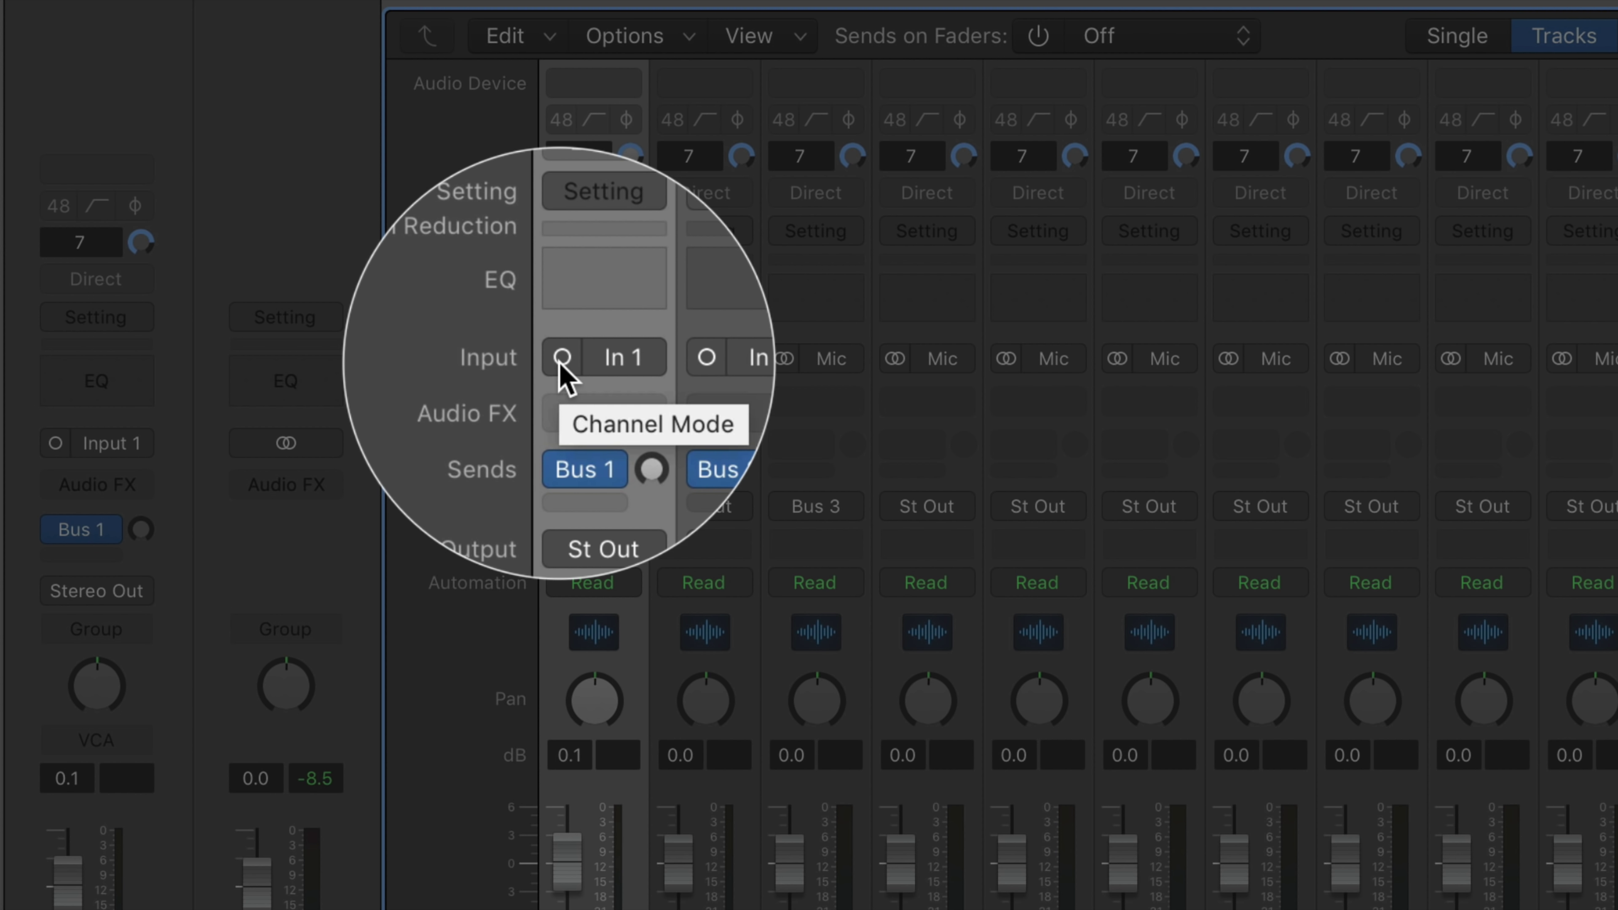
left_click(560, 359)
left_click(561, 359)
left_click(561, 359)
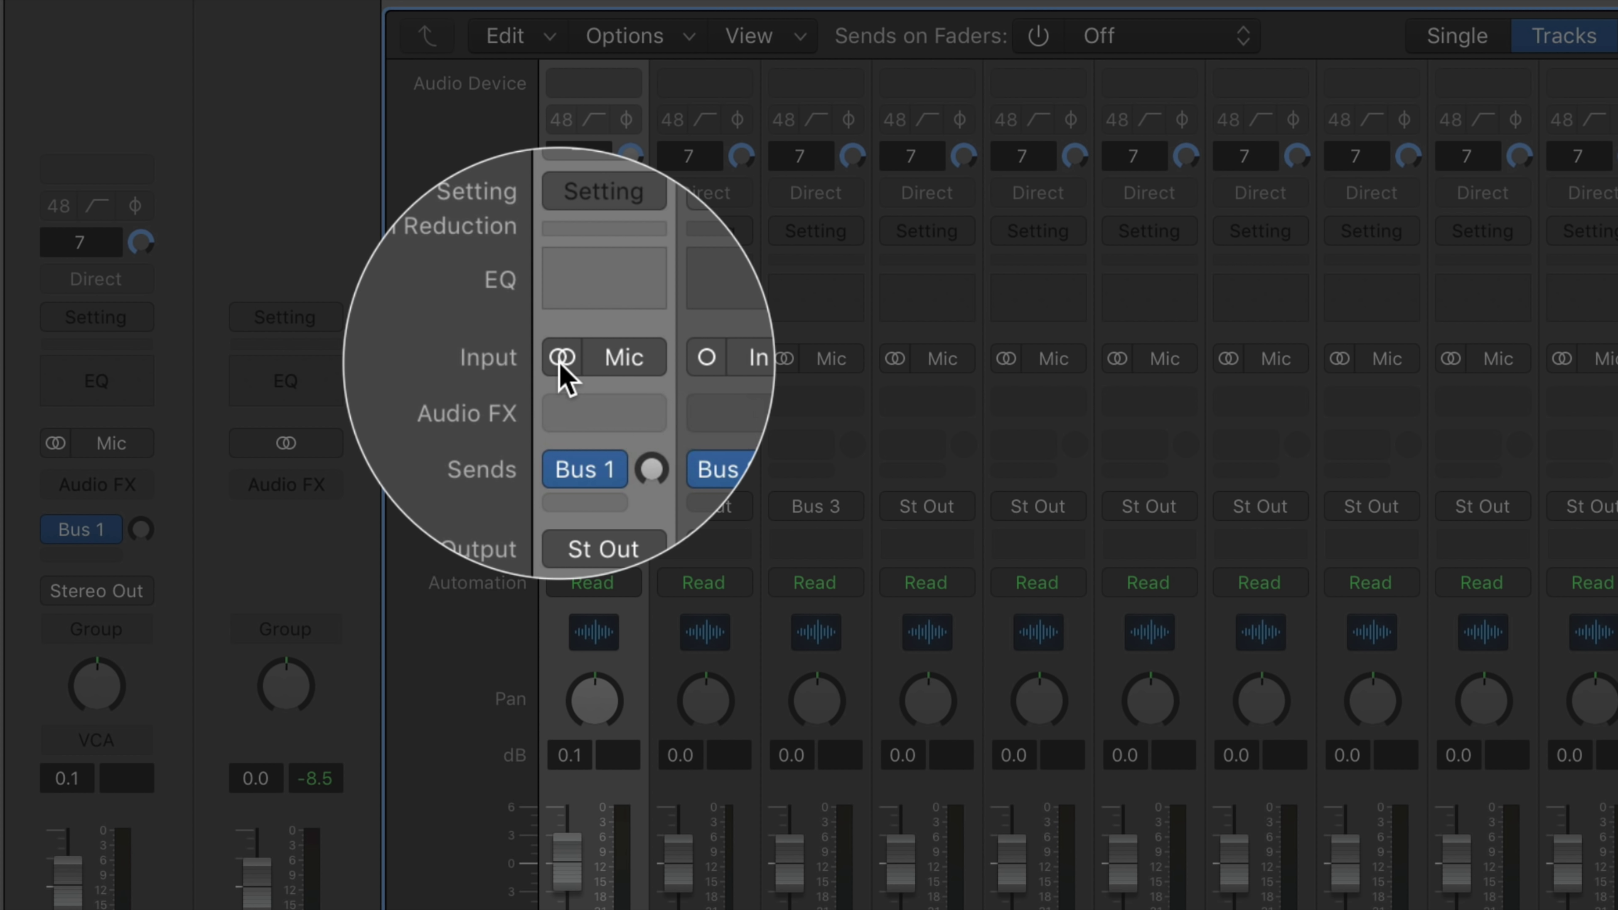
left_click(560, 359)
left_click(561, 359)
left_click(560, 359)
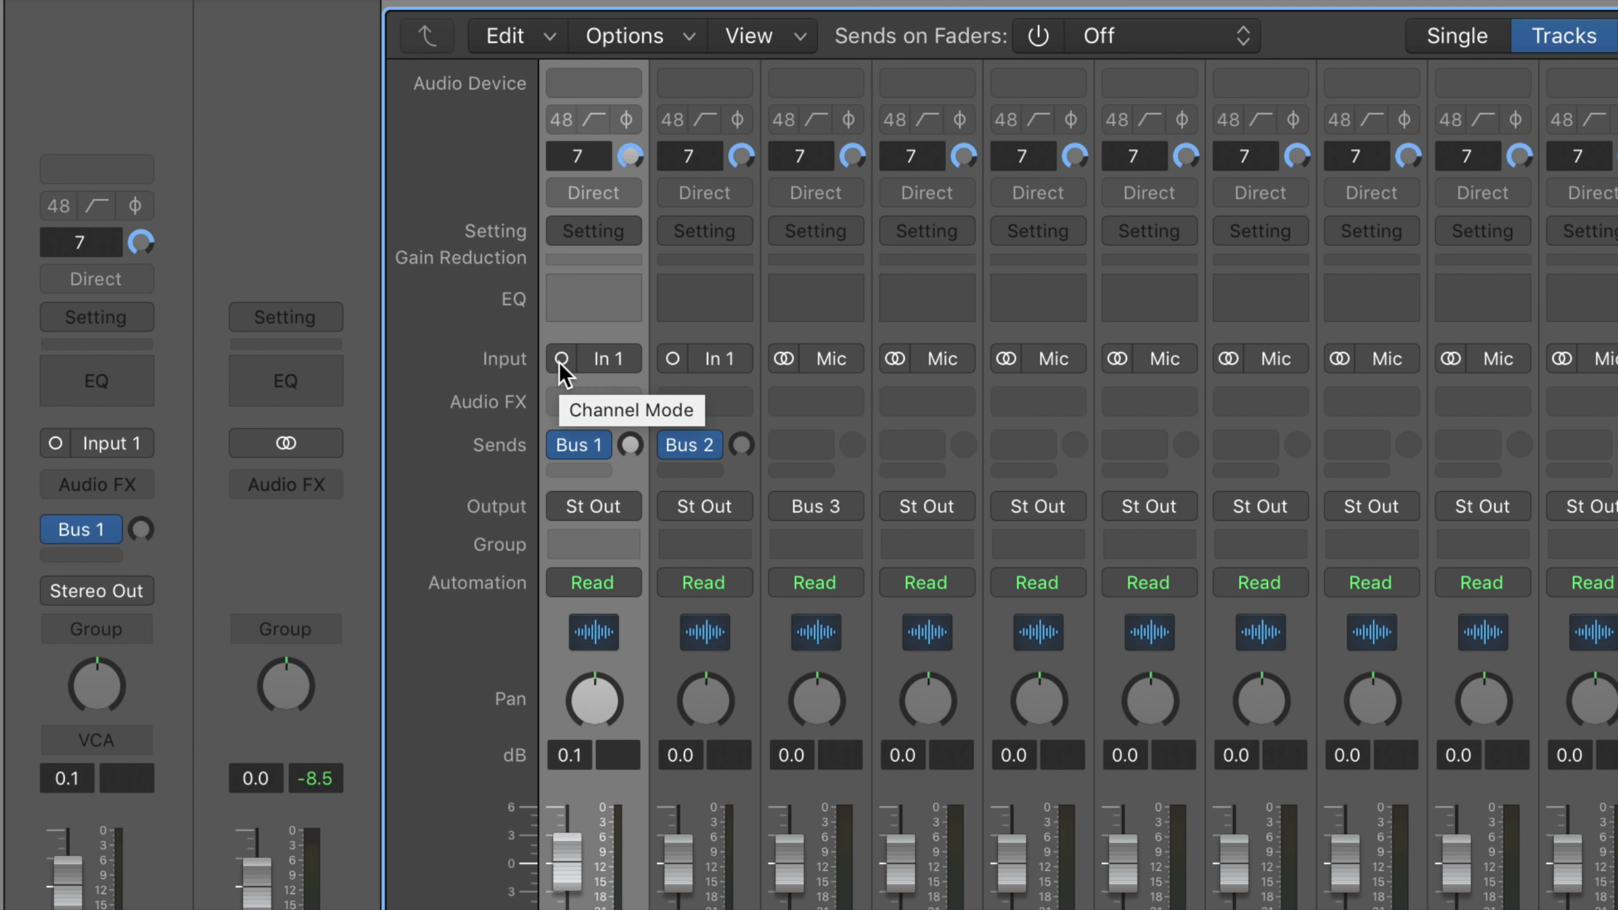
left_click(560, 359)
left_click(561, 359)
left_click(560, 359)
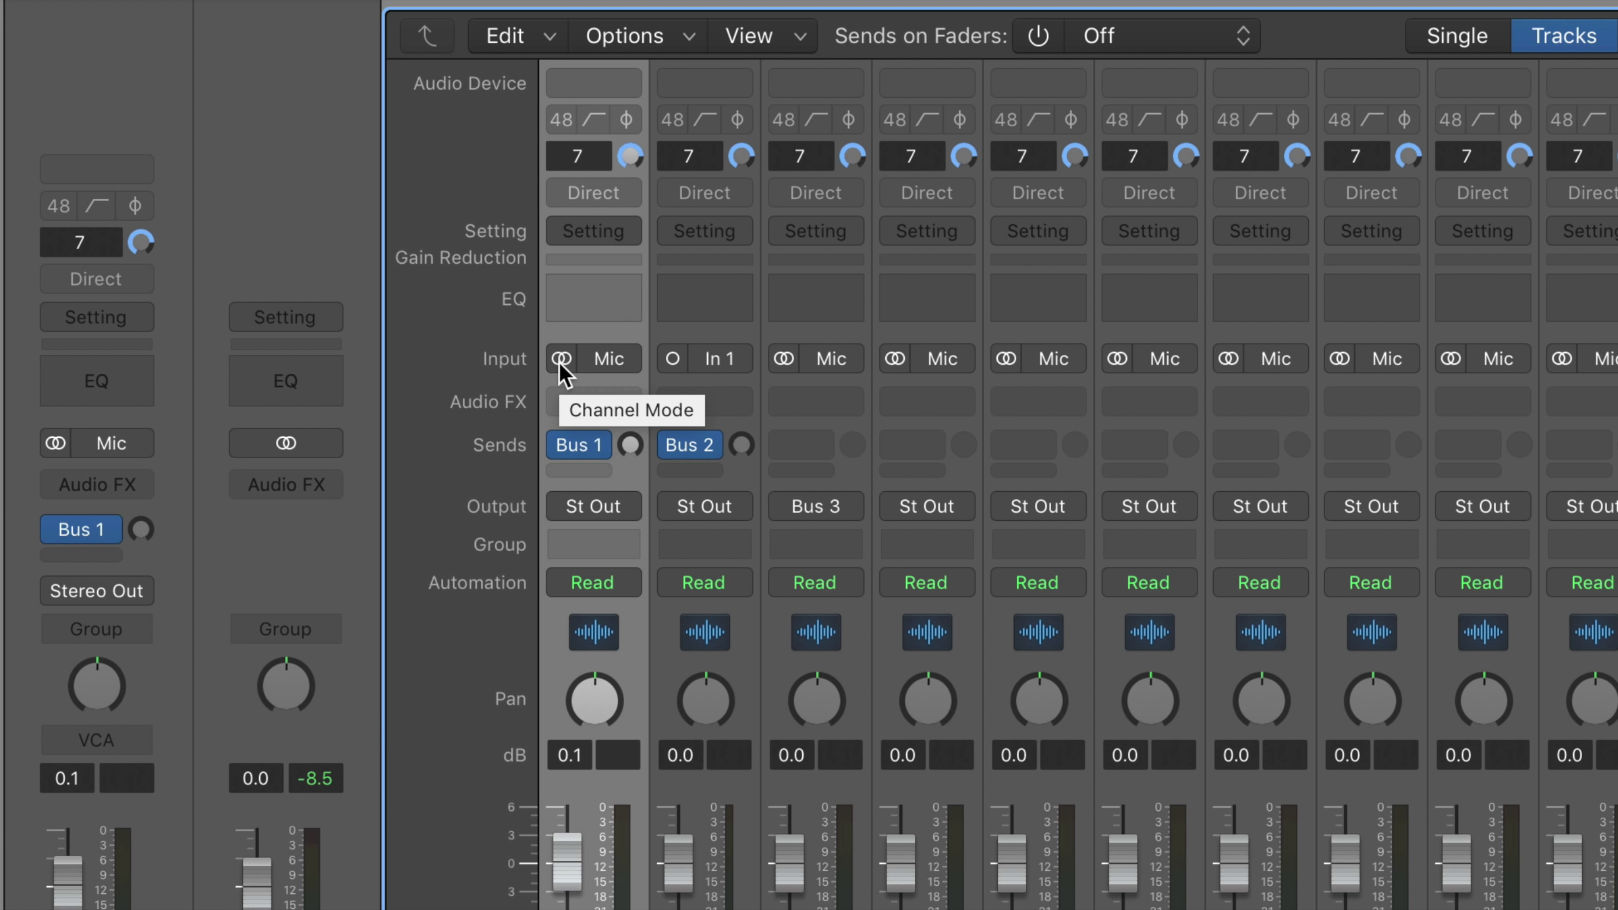
left_click(560, 359)
left_click(560, 359)
left_click(560, 361)
left_click(560, 361)
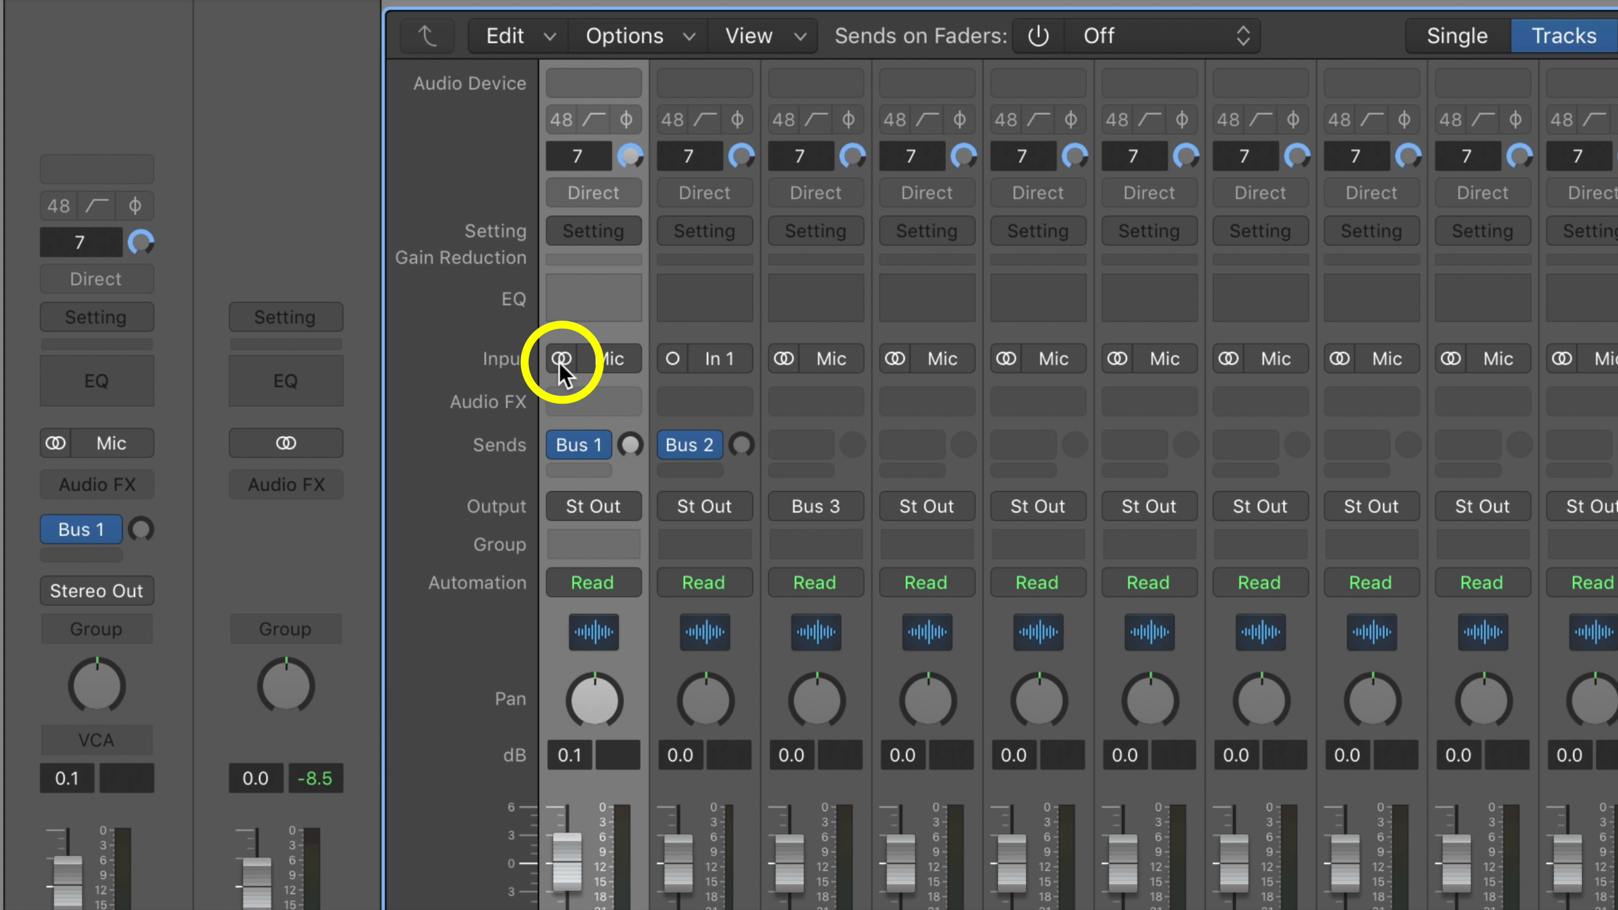
left_click(560, 360)
left_click(560, 361)
left_click(560, 361)
left_click(561, 361)
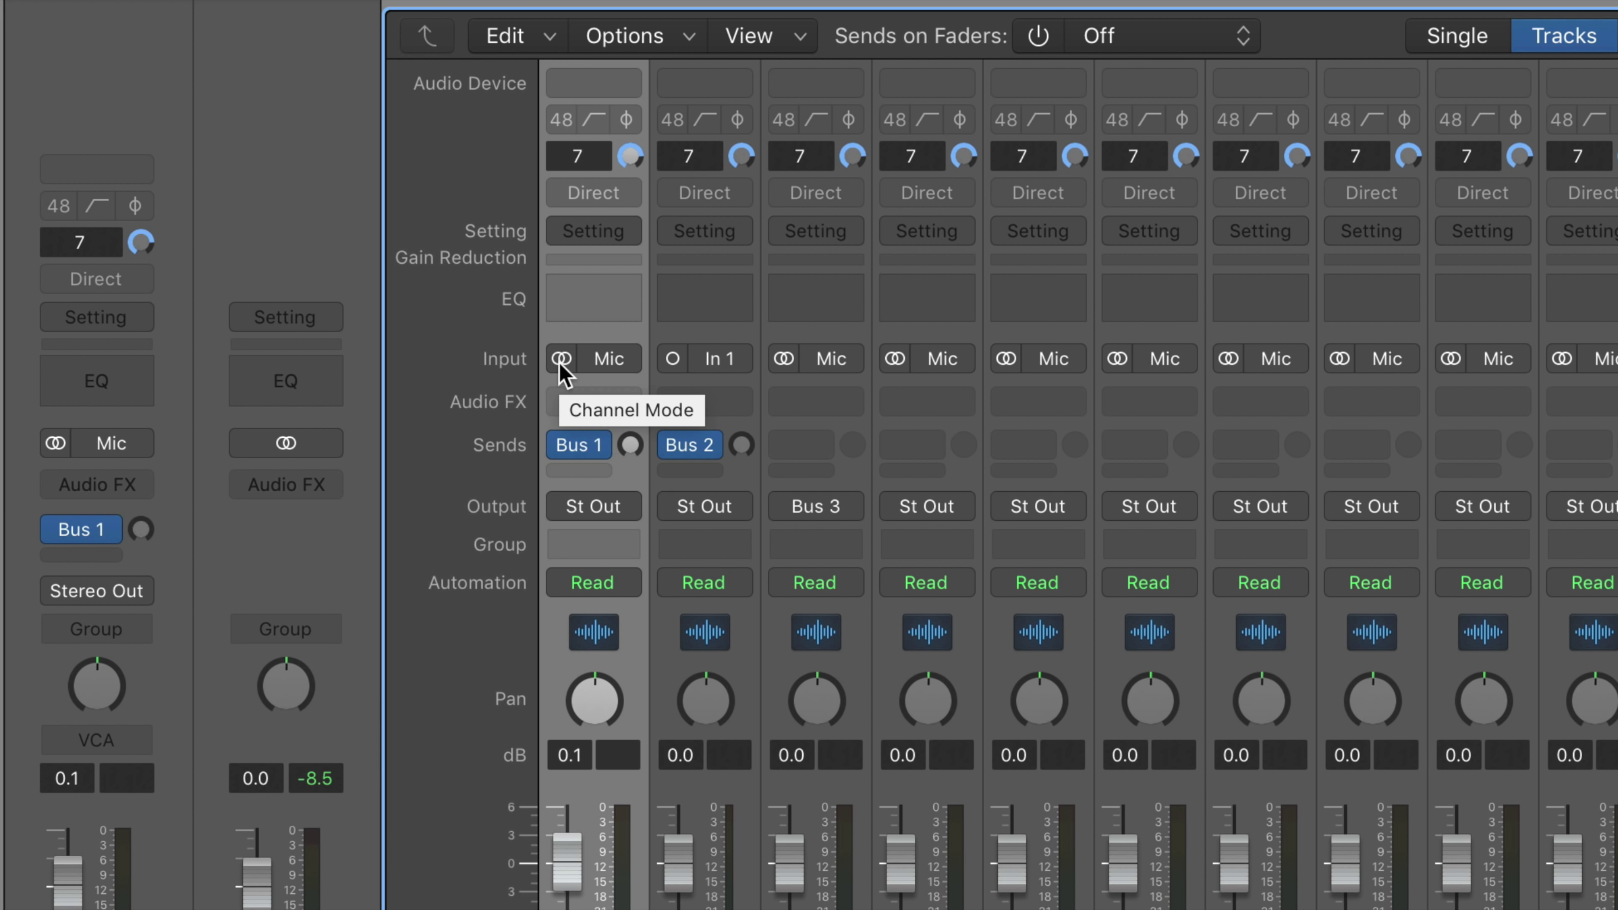
- Show all input format choices for the first channel strip and close them without choosing another
left_click(561, 360)
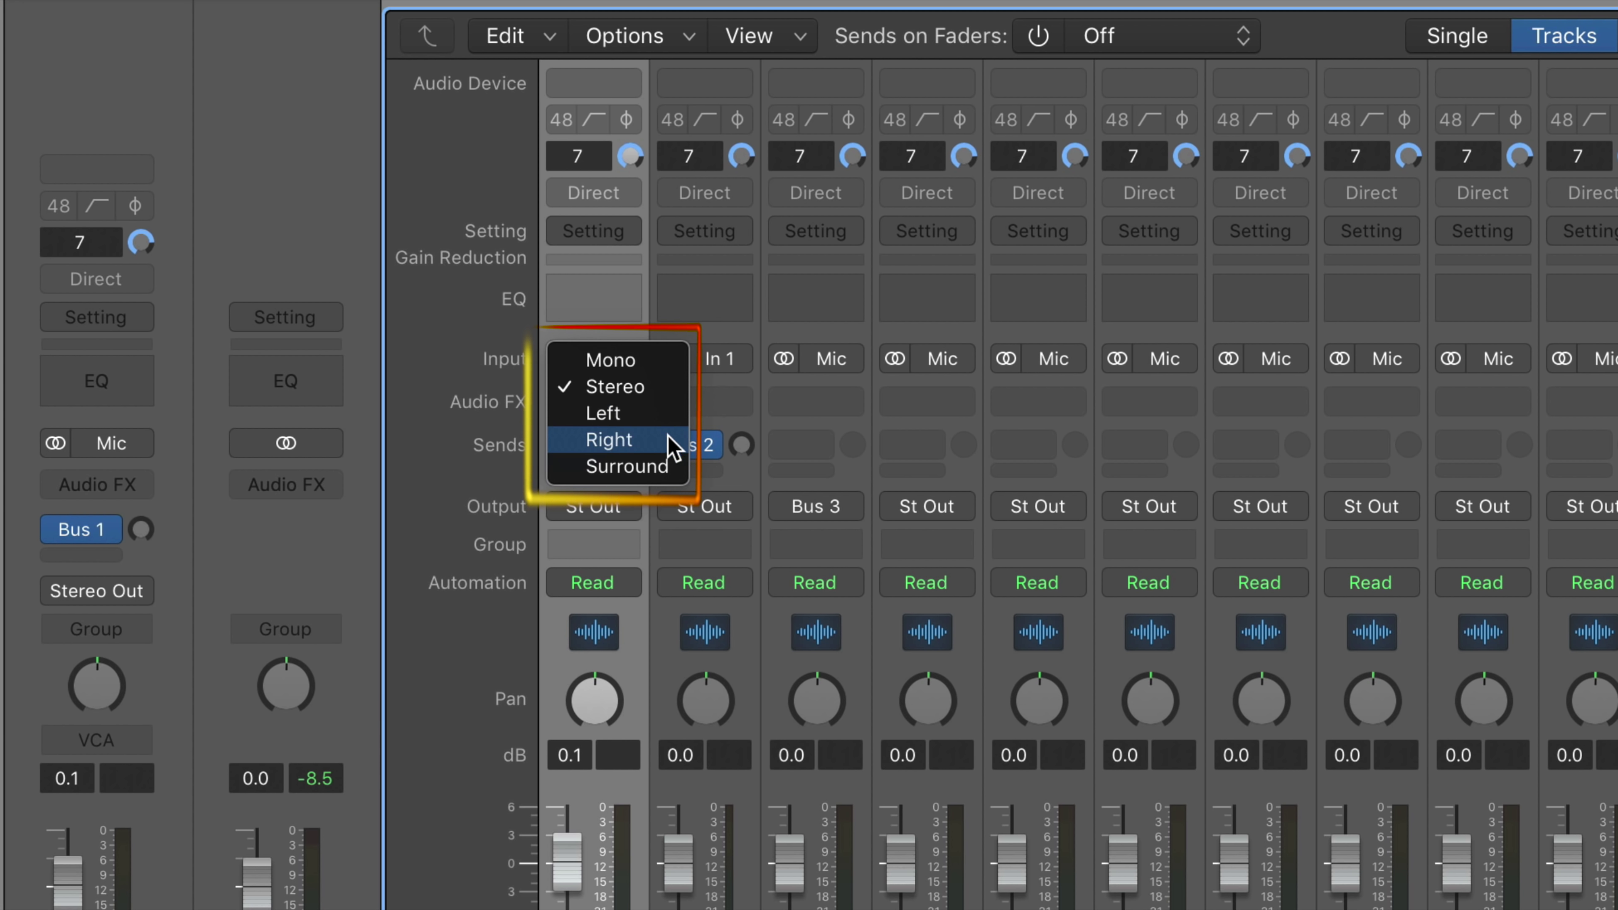
left_click(850, 464)
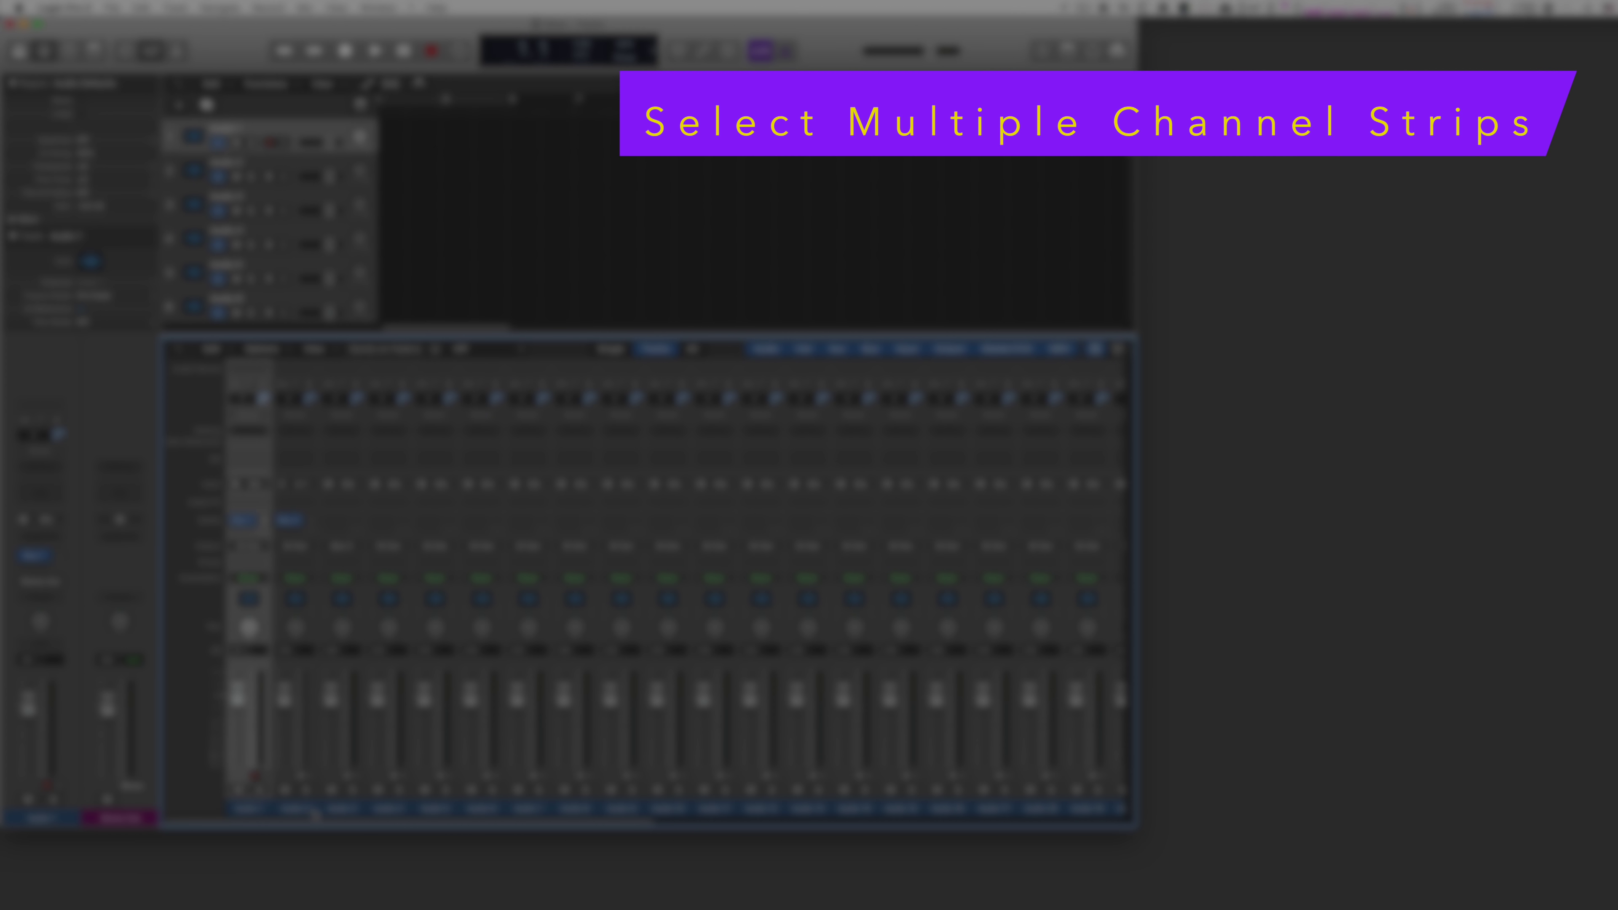
- Select the Audio 3, Audio 4 and Audio 6 channel strips together in the mixer
left_click(304, 813)
left_click(338, 813)
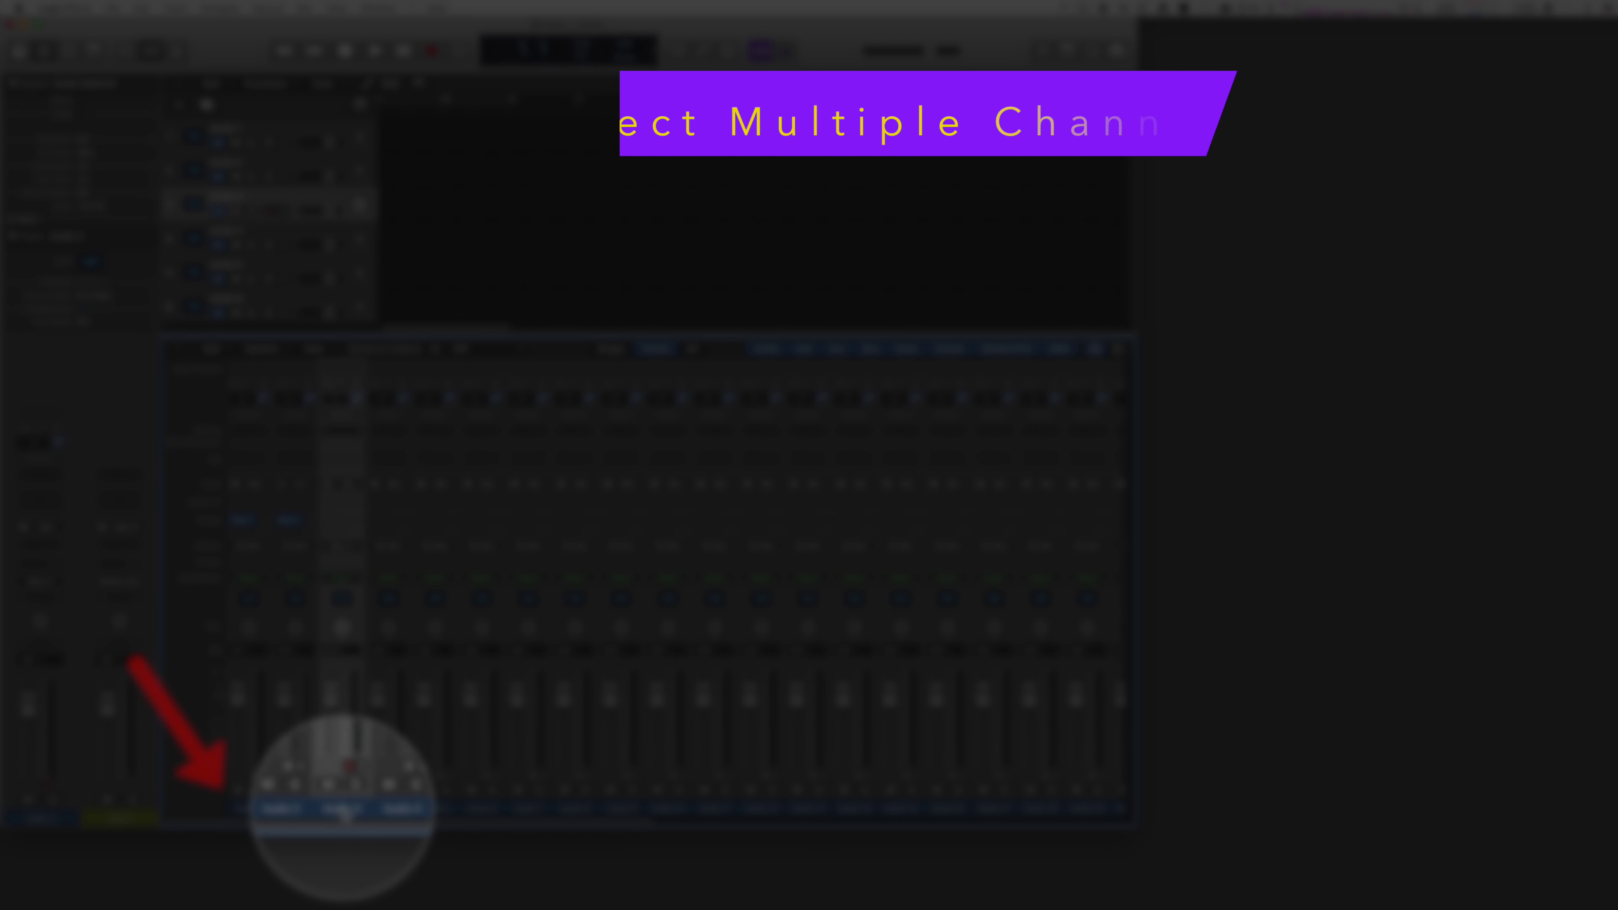
left_click(388, 808, "super")
left_click(481, 808, "super")
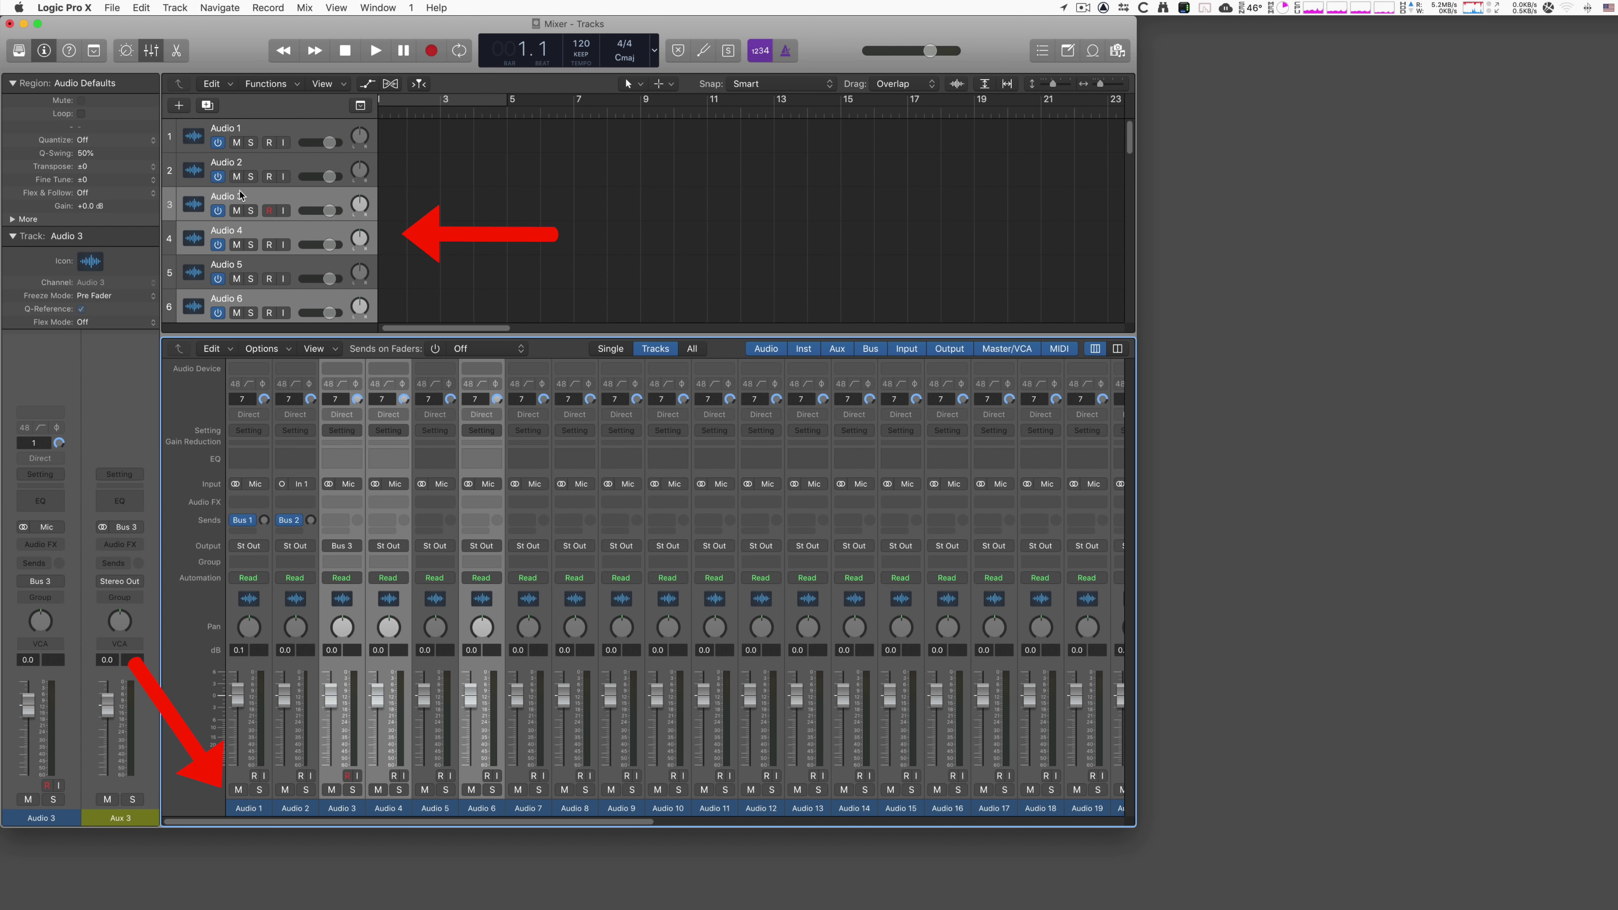
- Select the track headers Audio 1 through Audio 4, and select the Audio 7 and Audio 4 channel strips together in the mixer
left_click(264, 134)
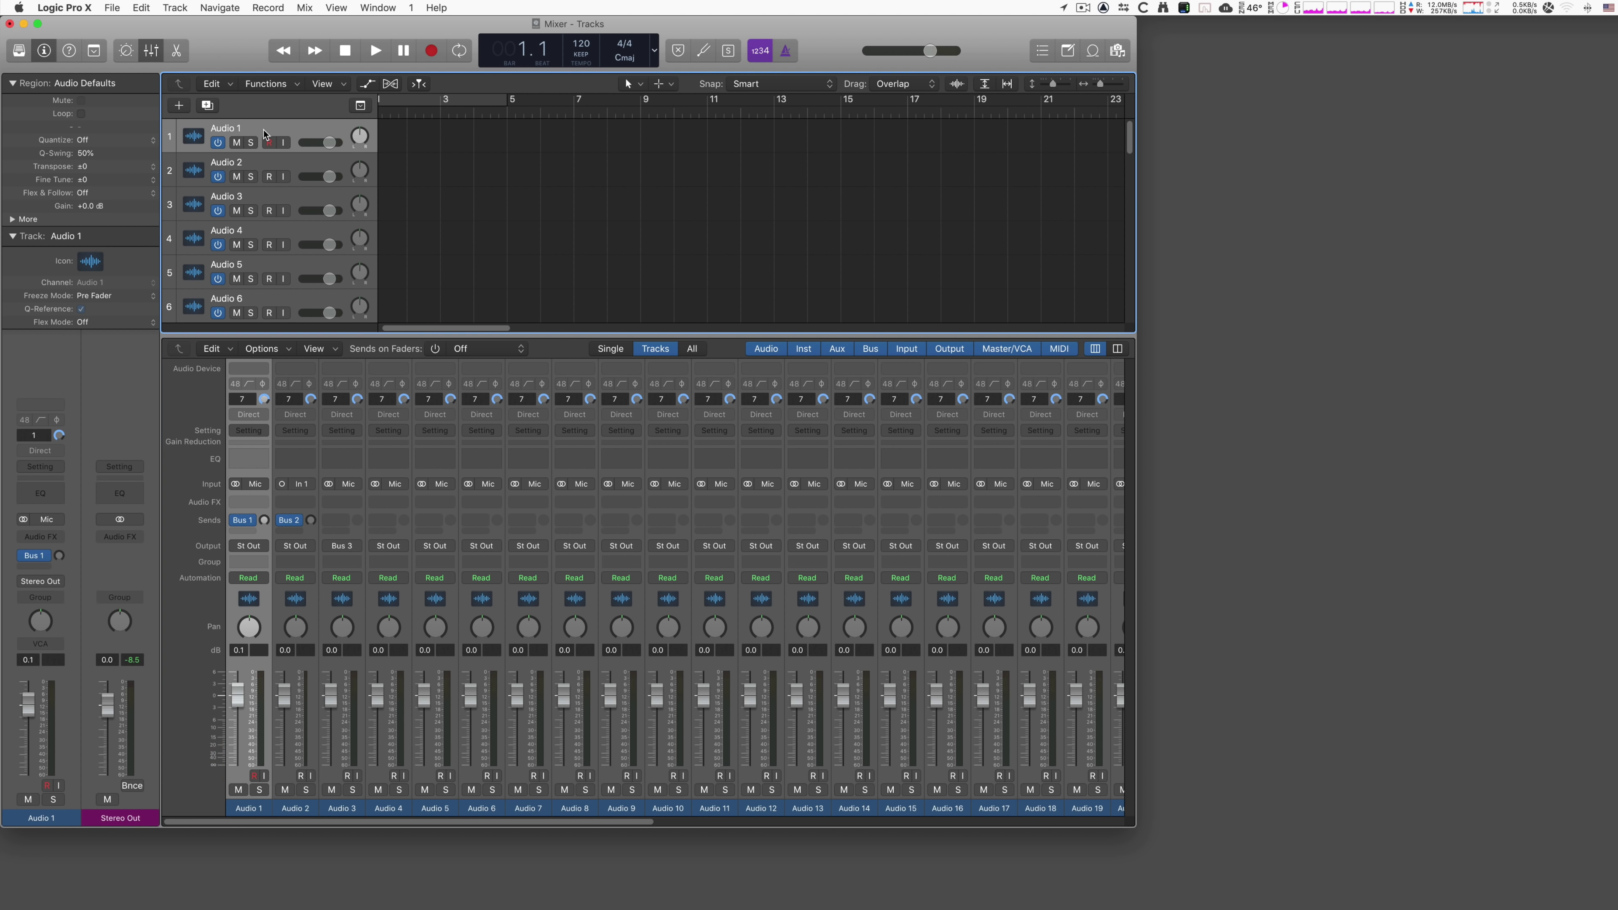
left_click(290, 170, "shift")
left_click(296, 234, "shift")
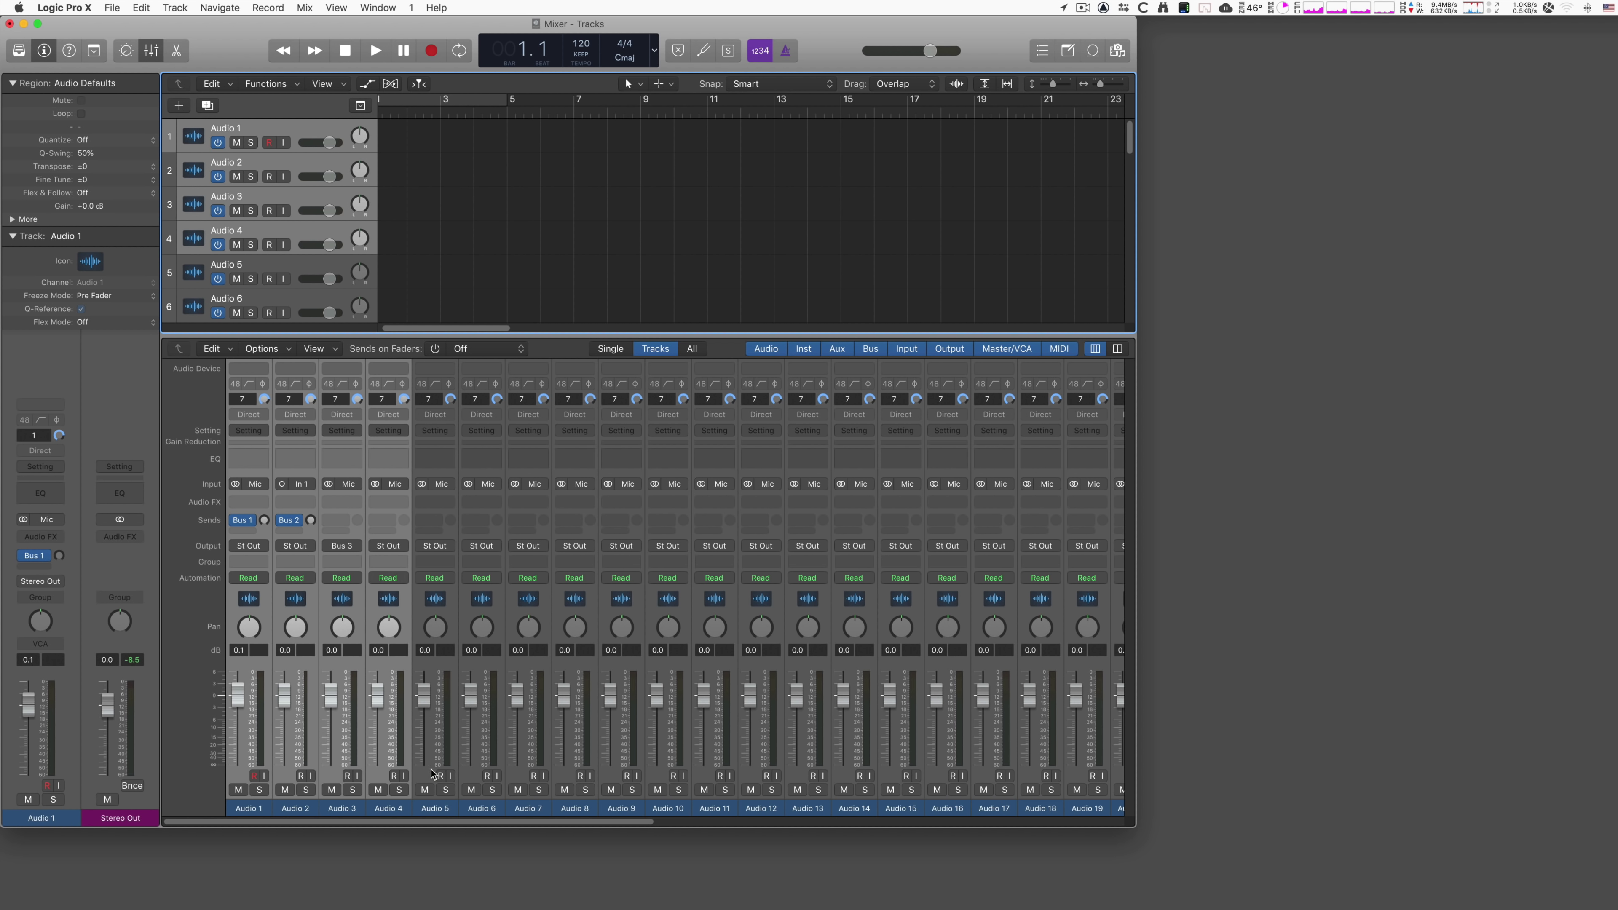
left_click(547, 806)
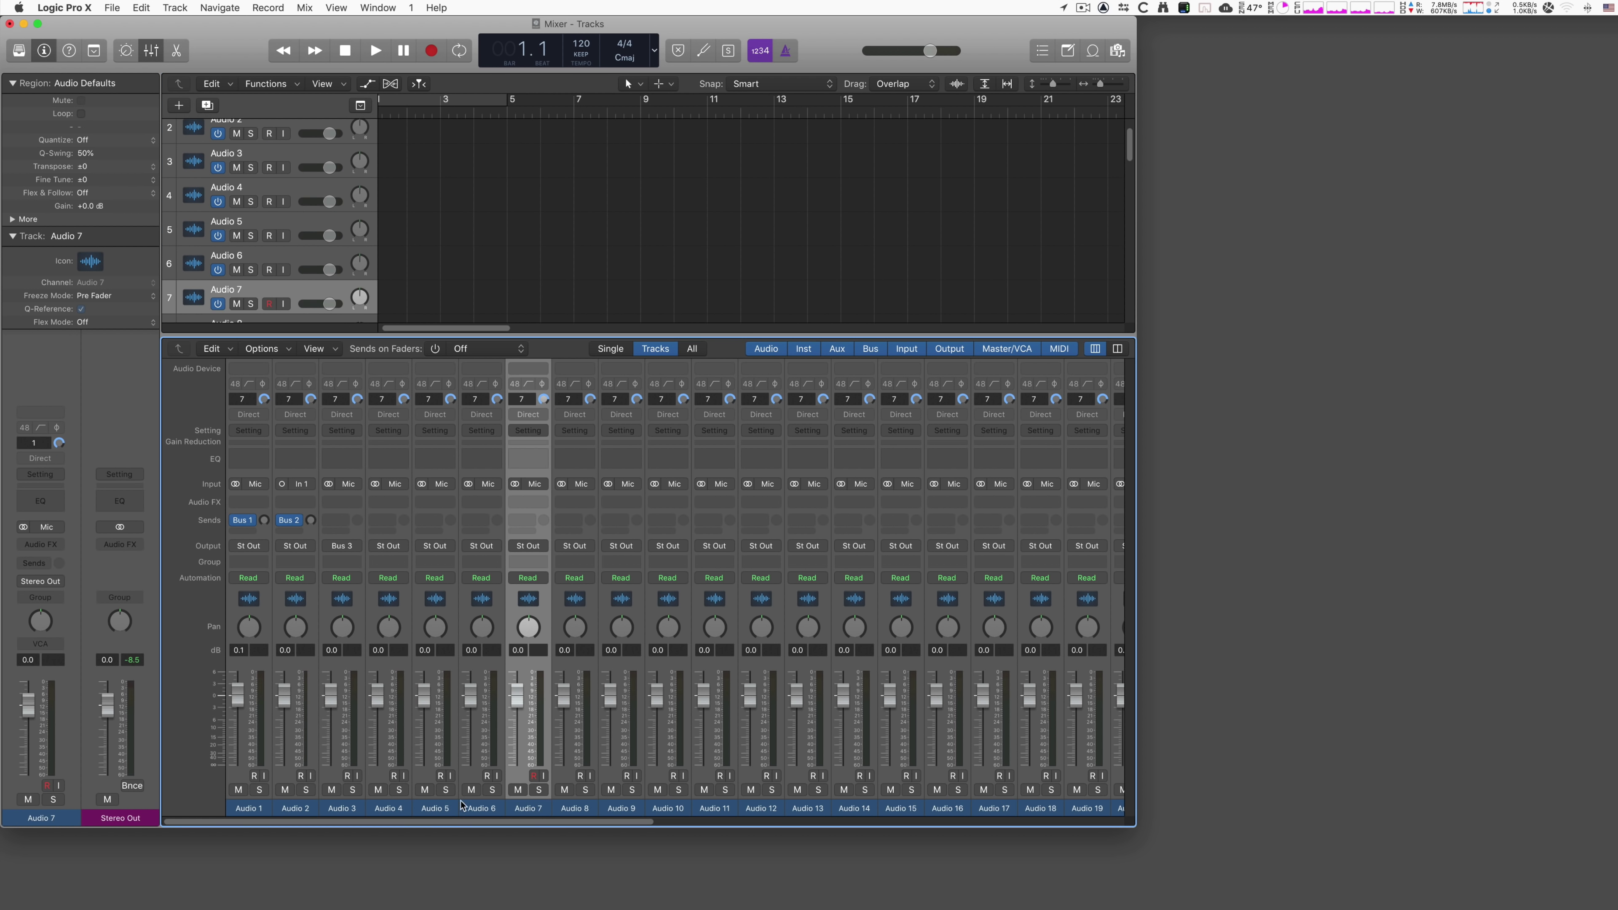
left_click(385, 807, "shift")
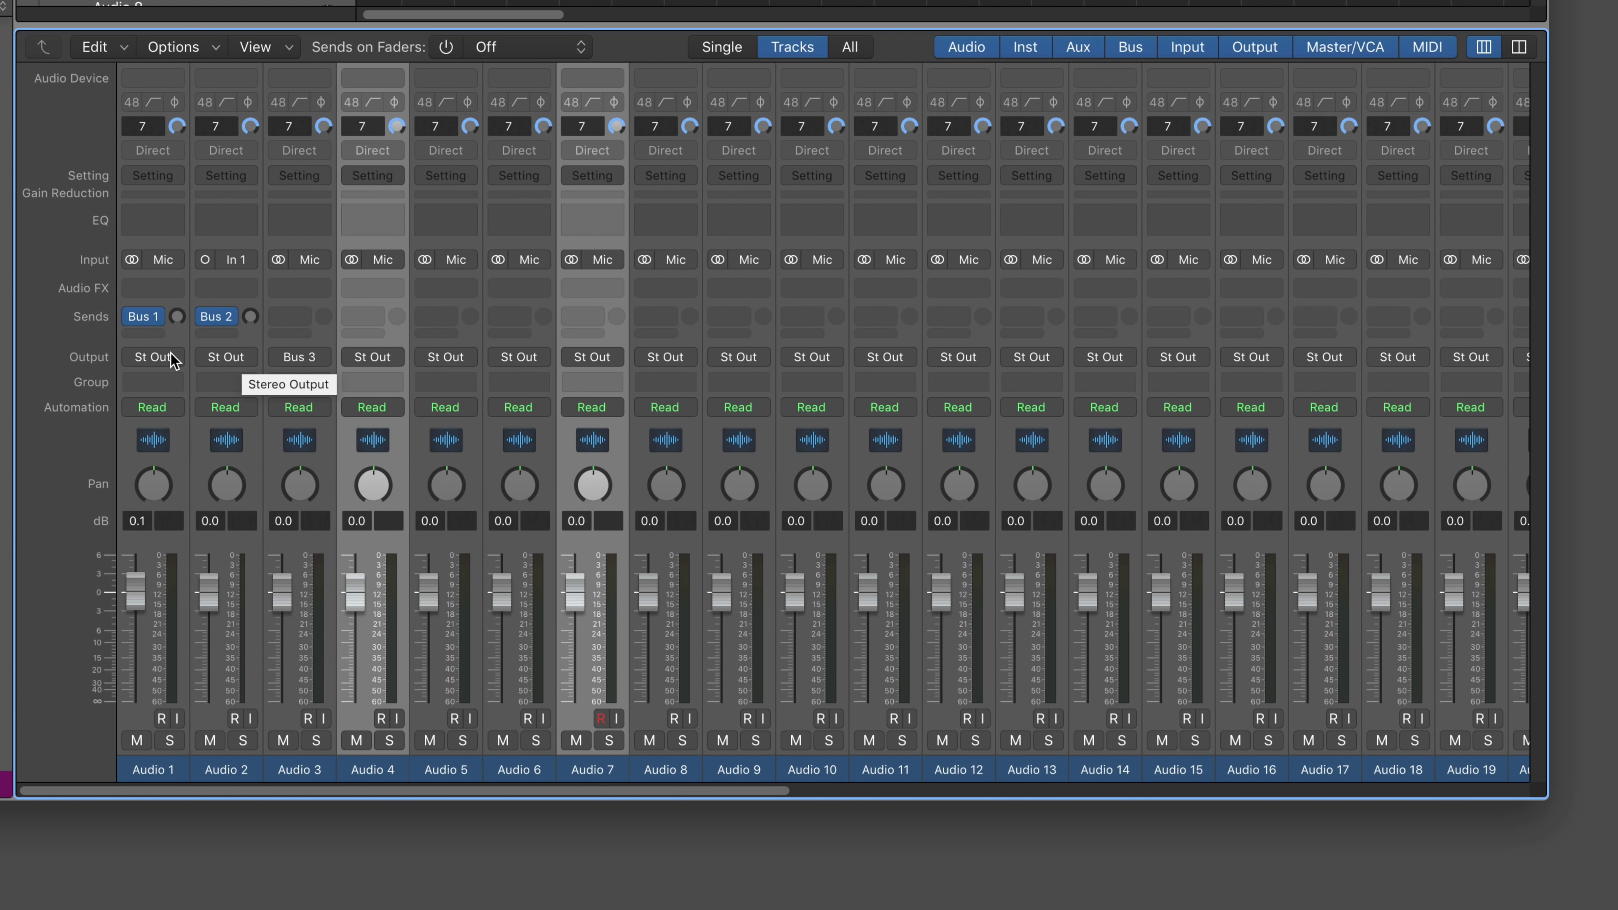
- Select the Audio 1 channel strip and locate the Stereo Out strip that its output feeds
left_click(157, 771)
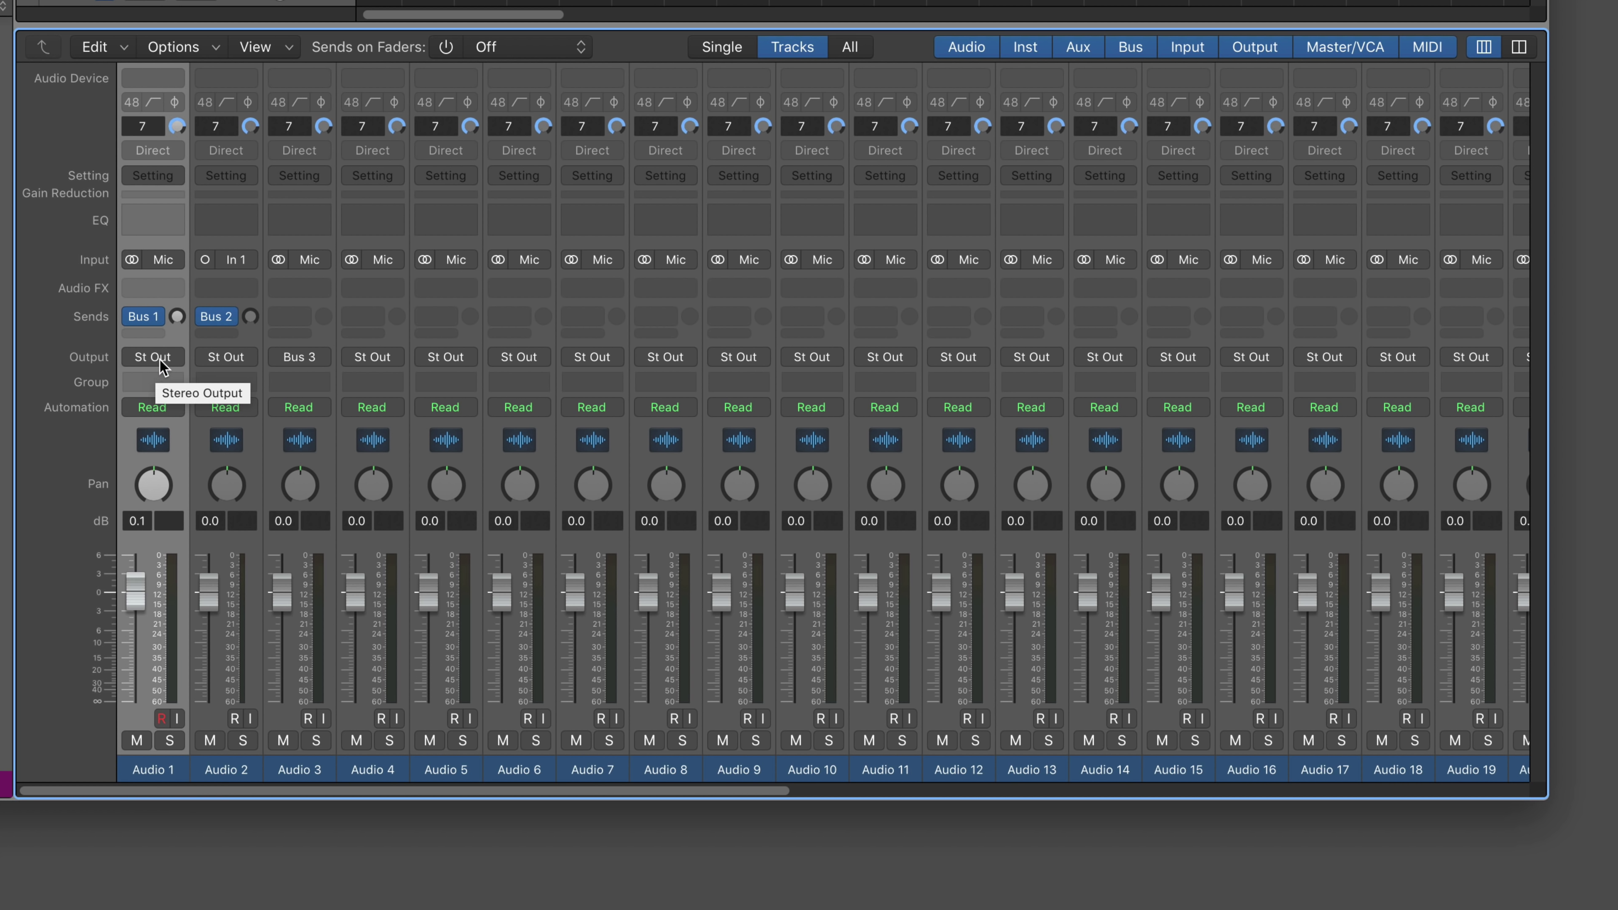
scroll(950, 361, "right", 15)
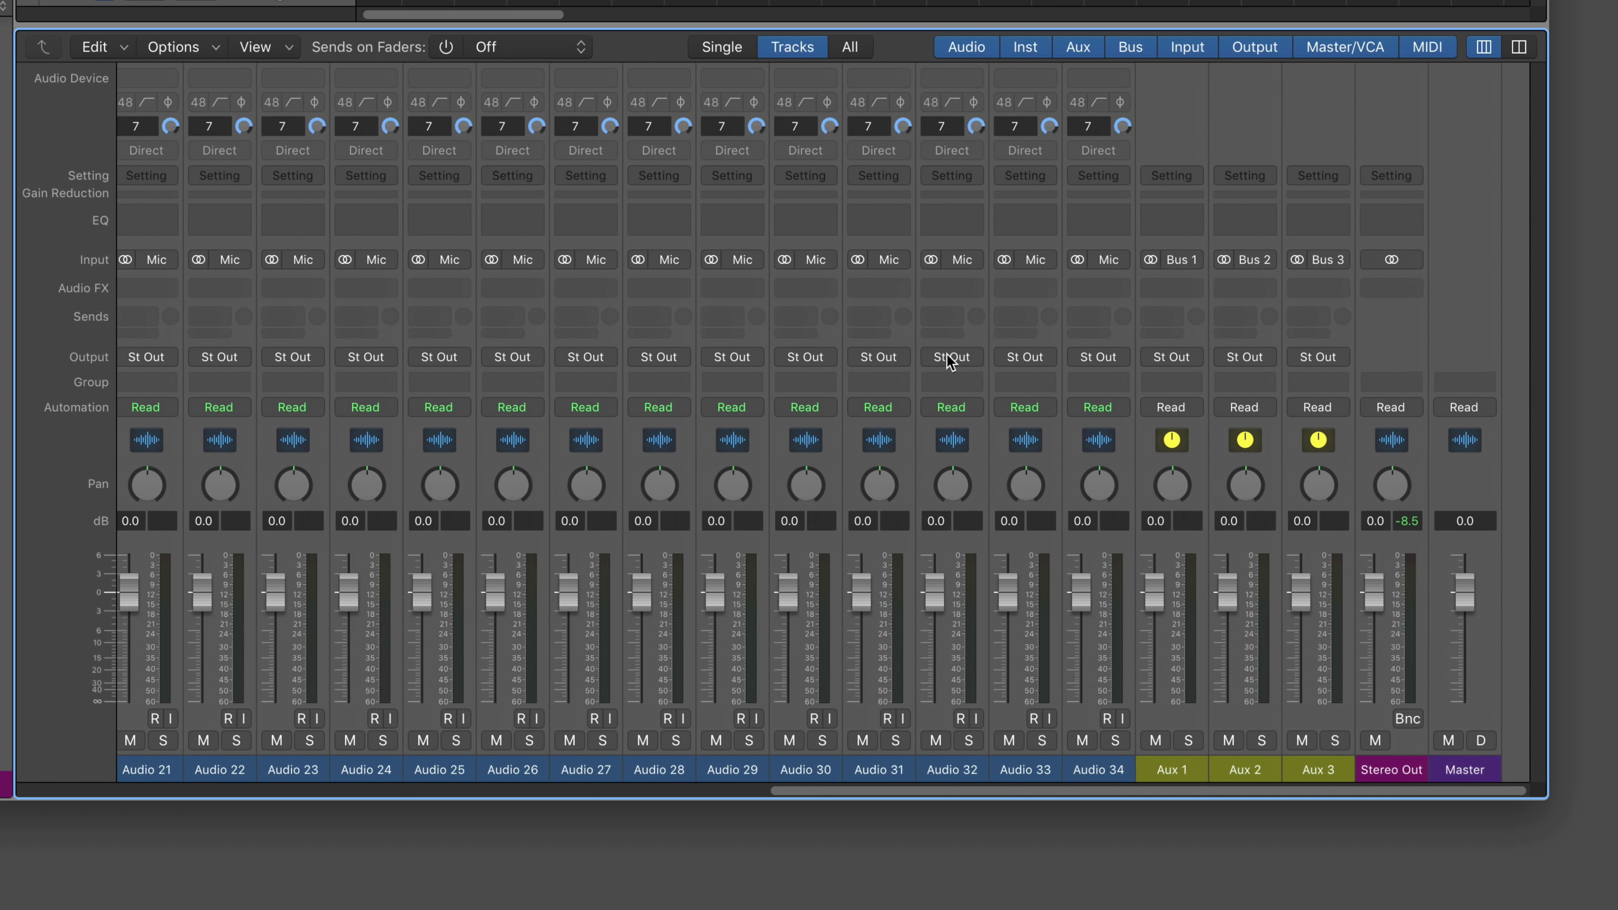
left_click(950, 361, "shift")
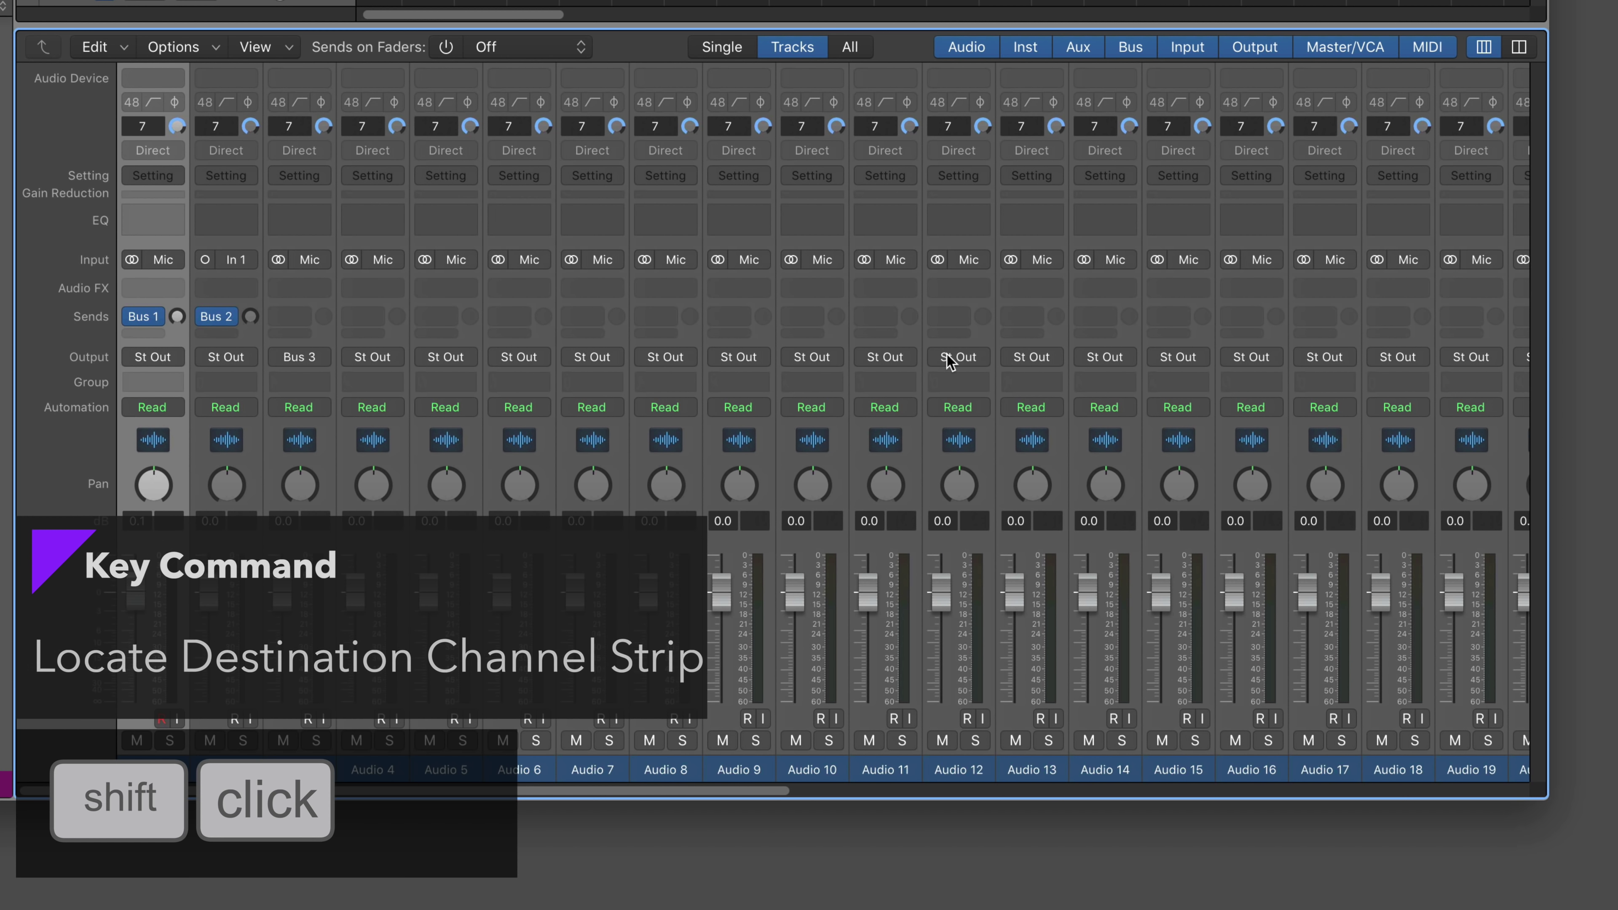
left_click(166, 361, "shift")
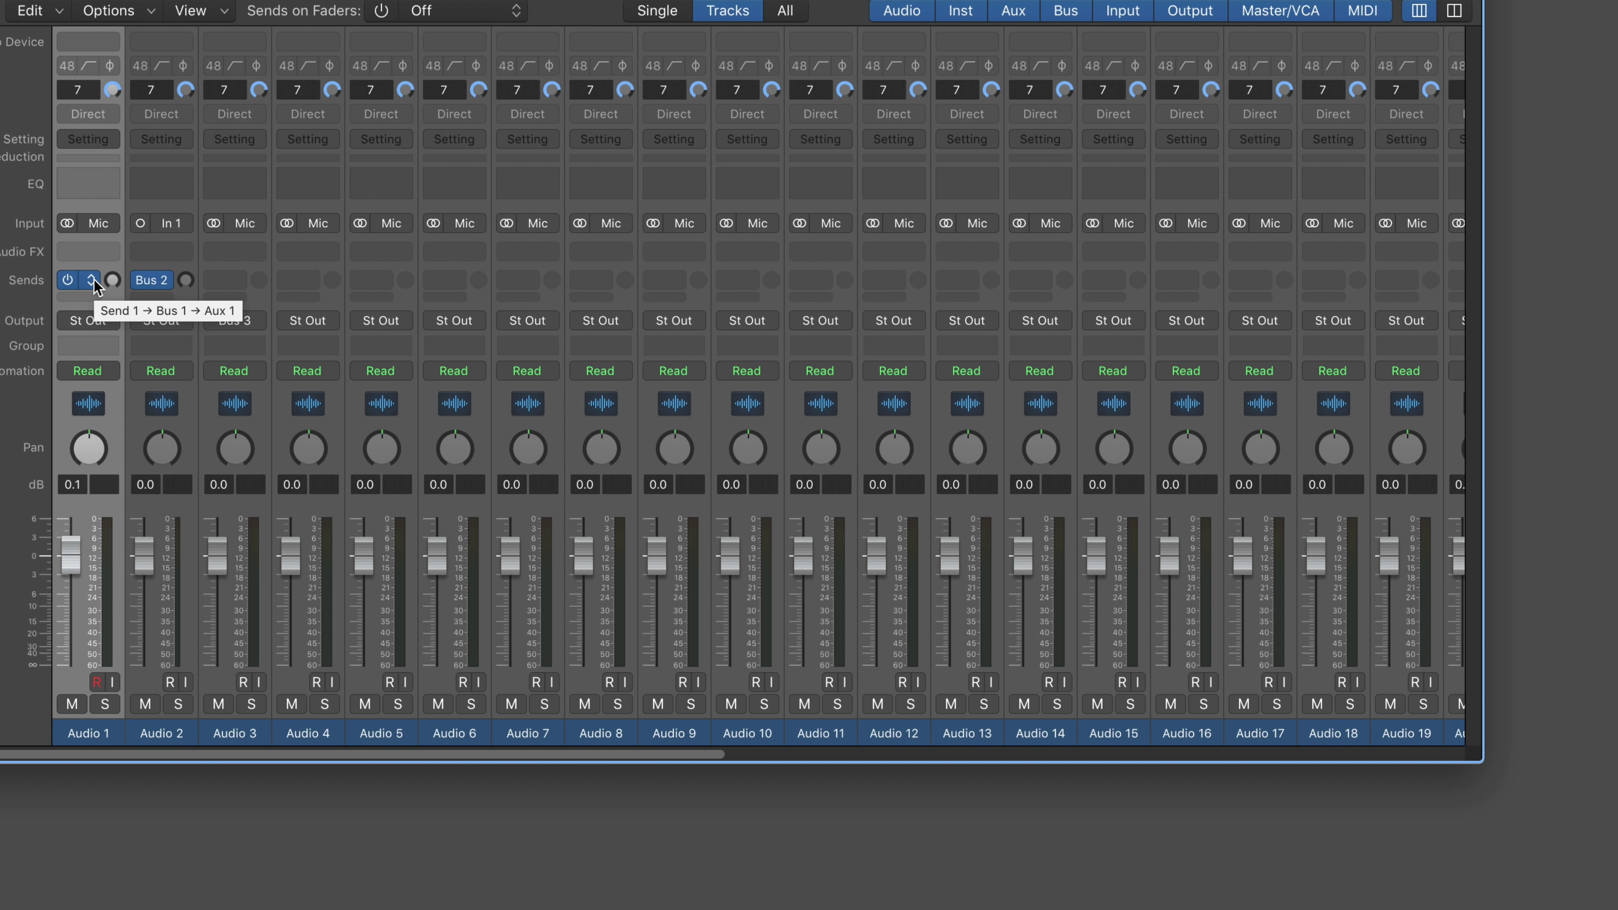
- Locate the destination channel strips of Audio 1's Bus 1 send, Audio 2's Bus 2 send and Audio 3's Bus 3 output
scroll(93, 285, "right", 15)
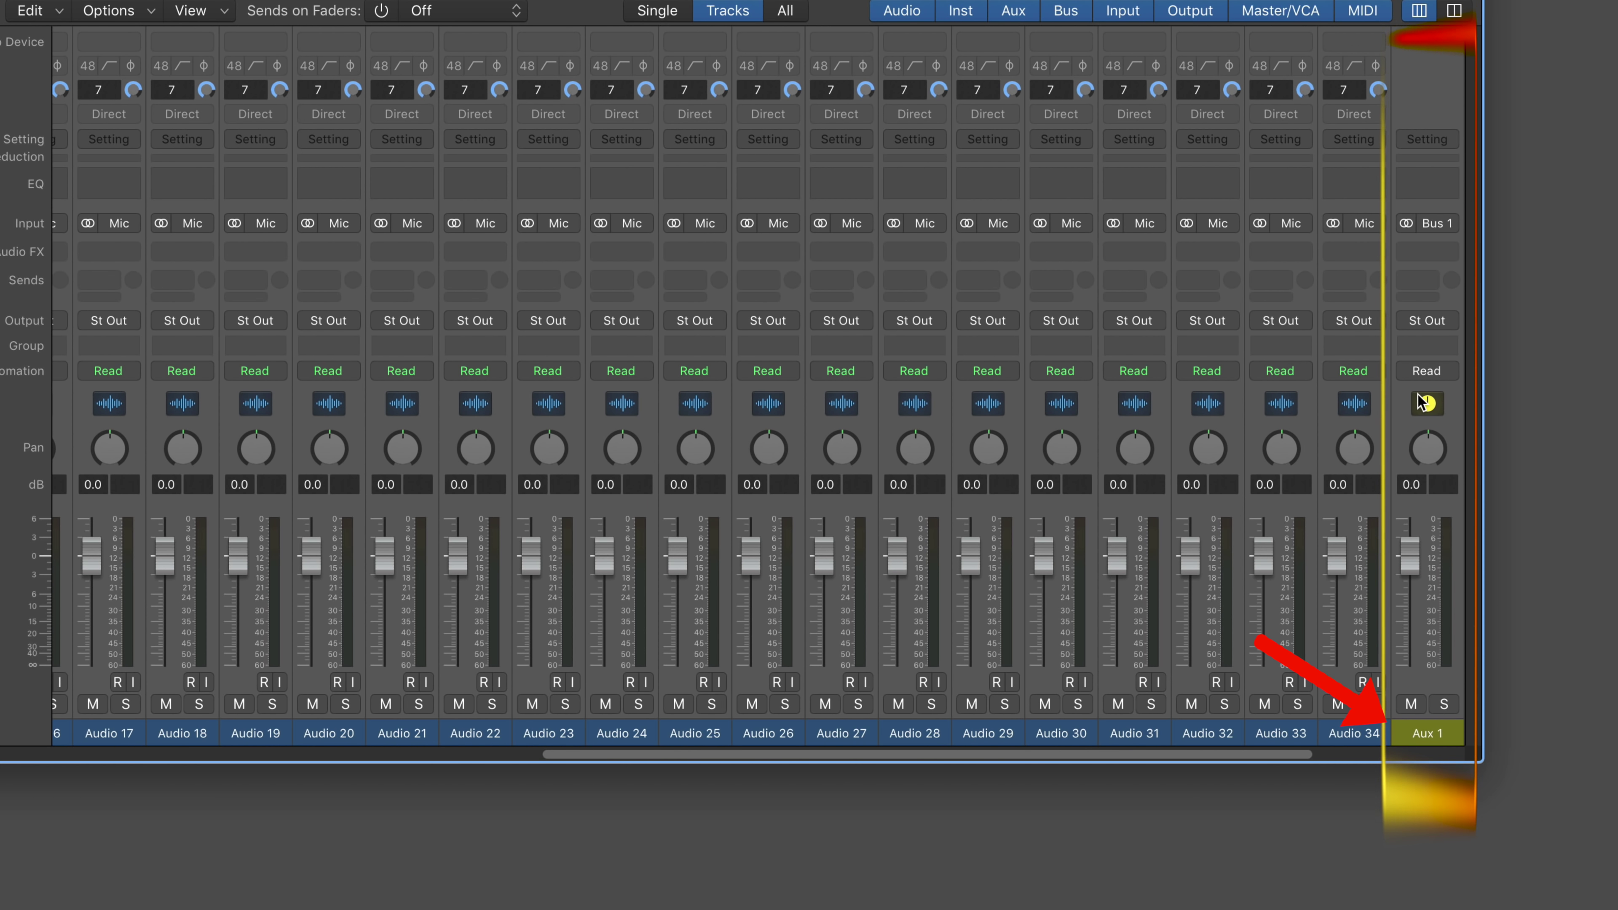
scroll(578, 403, "left", 15)
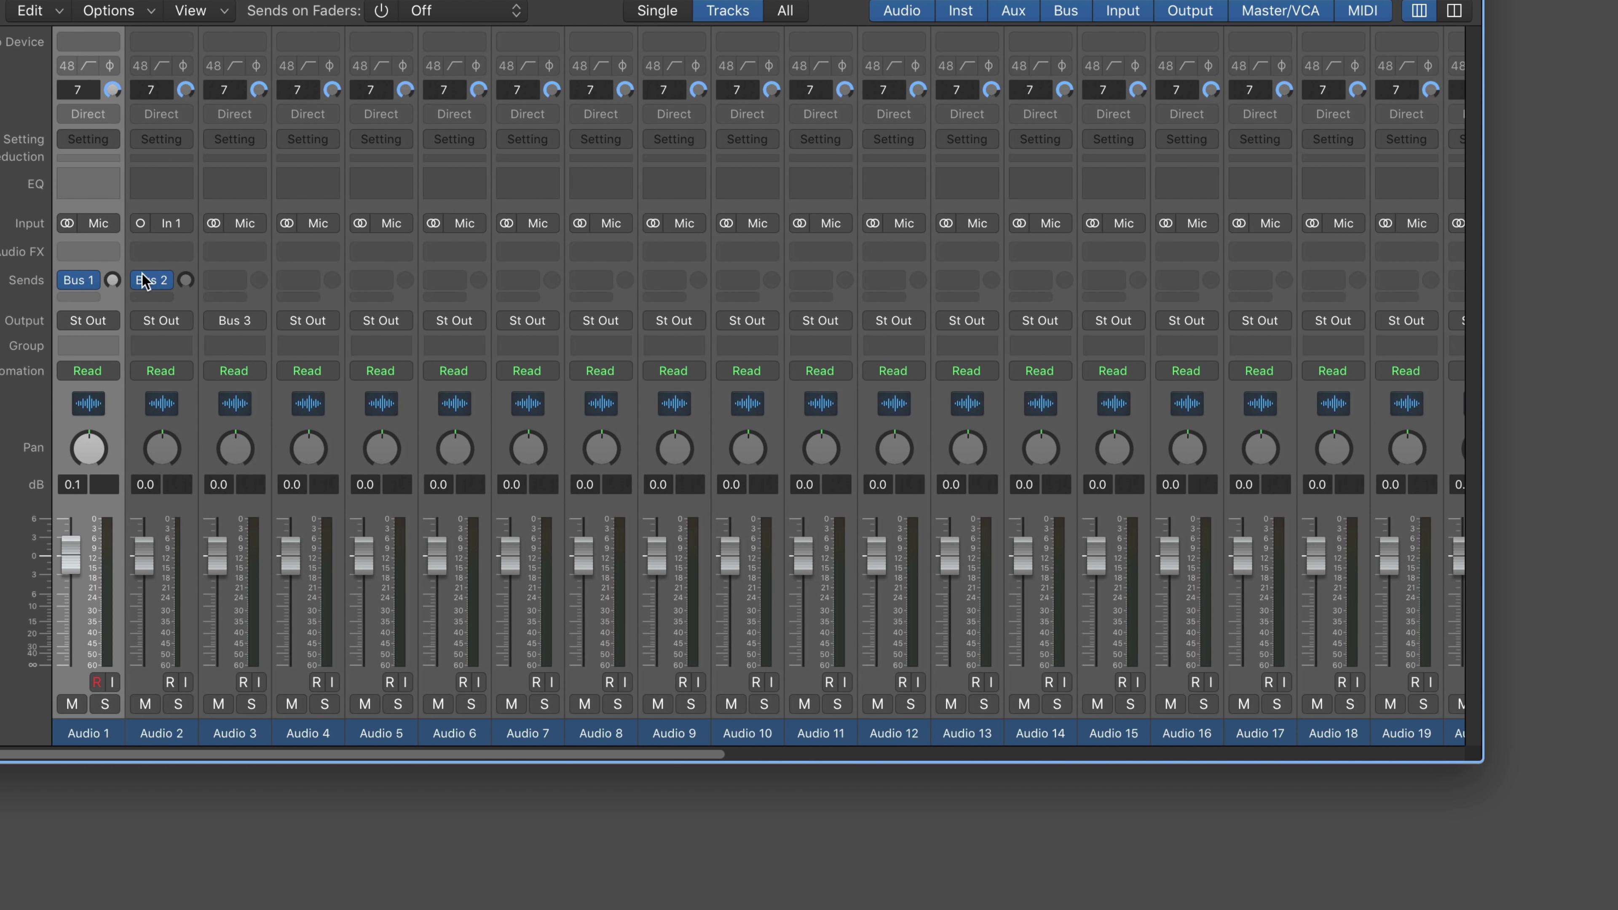
mouse_move(169, 289)
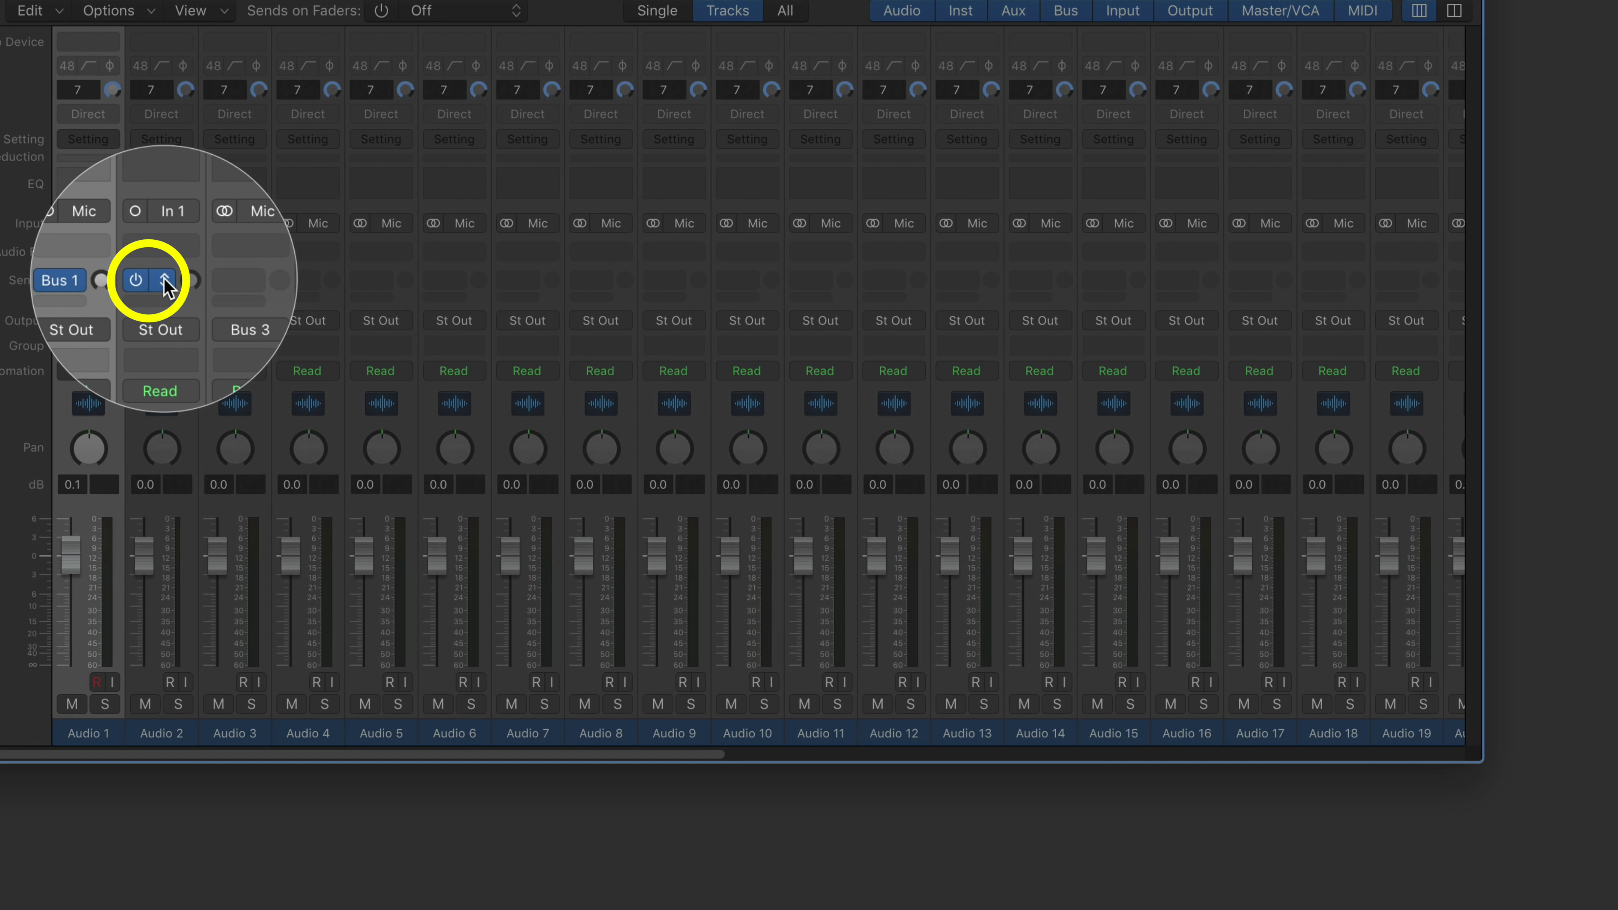
scroll(165, 285, "right", 15)
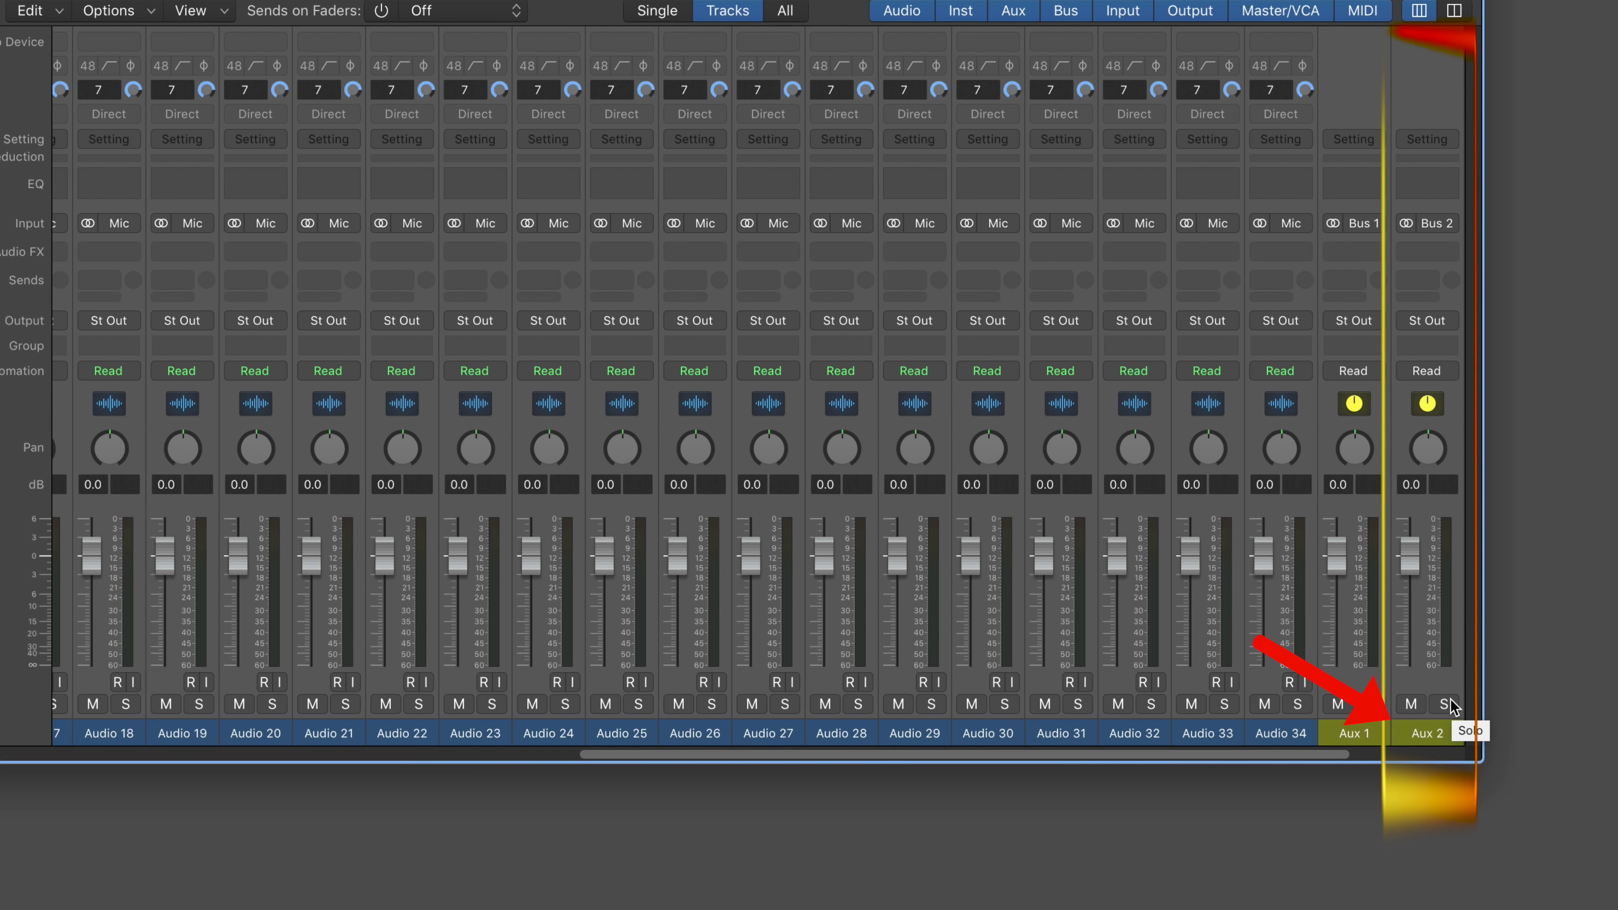
scroll(608, 557, "left", 15)
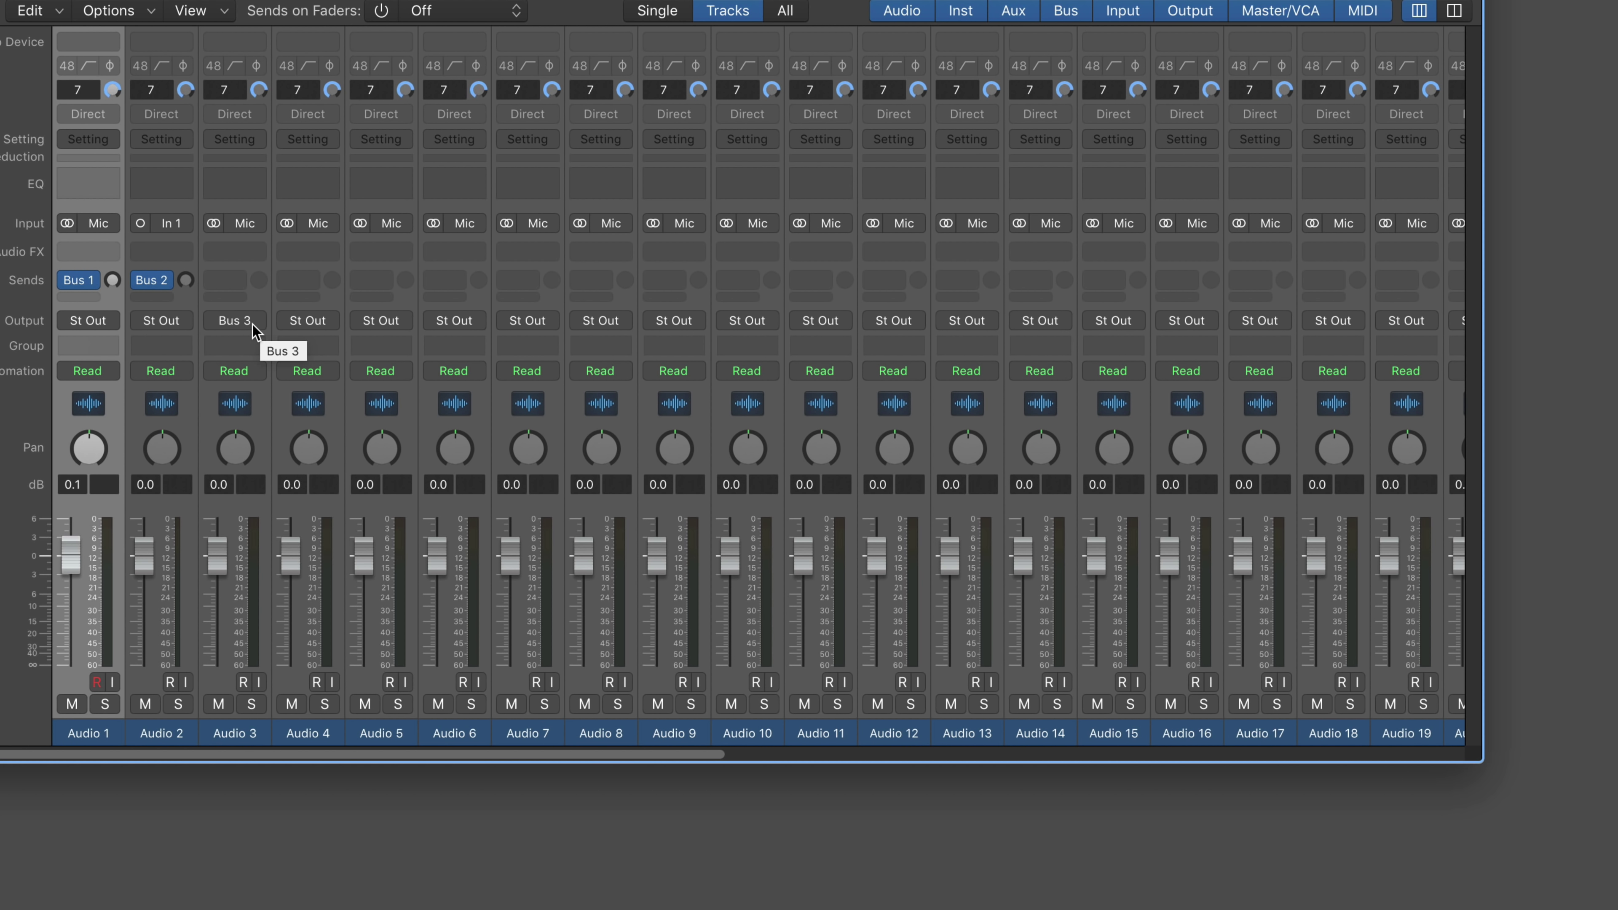
scroll(253, 325, "right", 15)
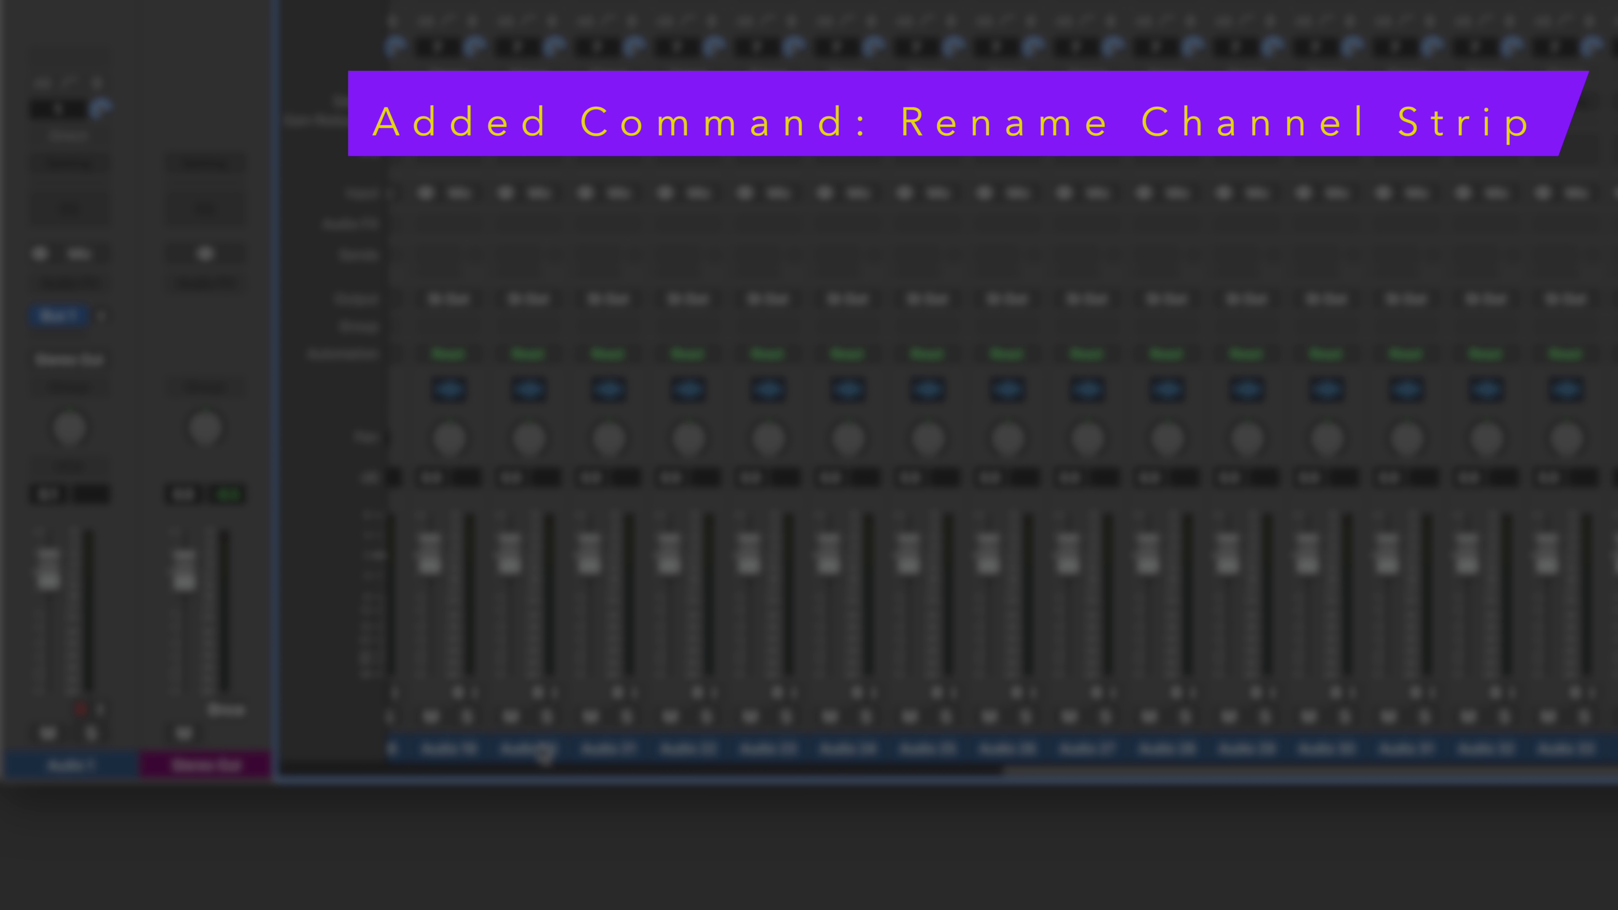
- Examine the commands available for the Audio 20 channel strip, including the one for renaming it
right_click(540, 747)
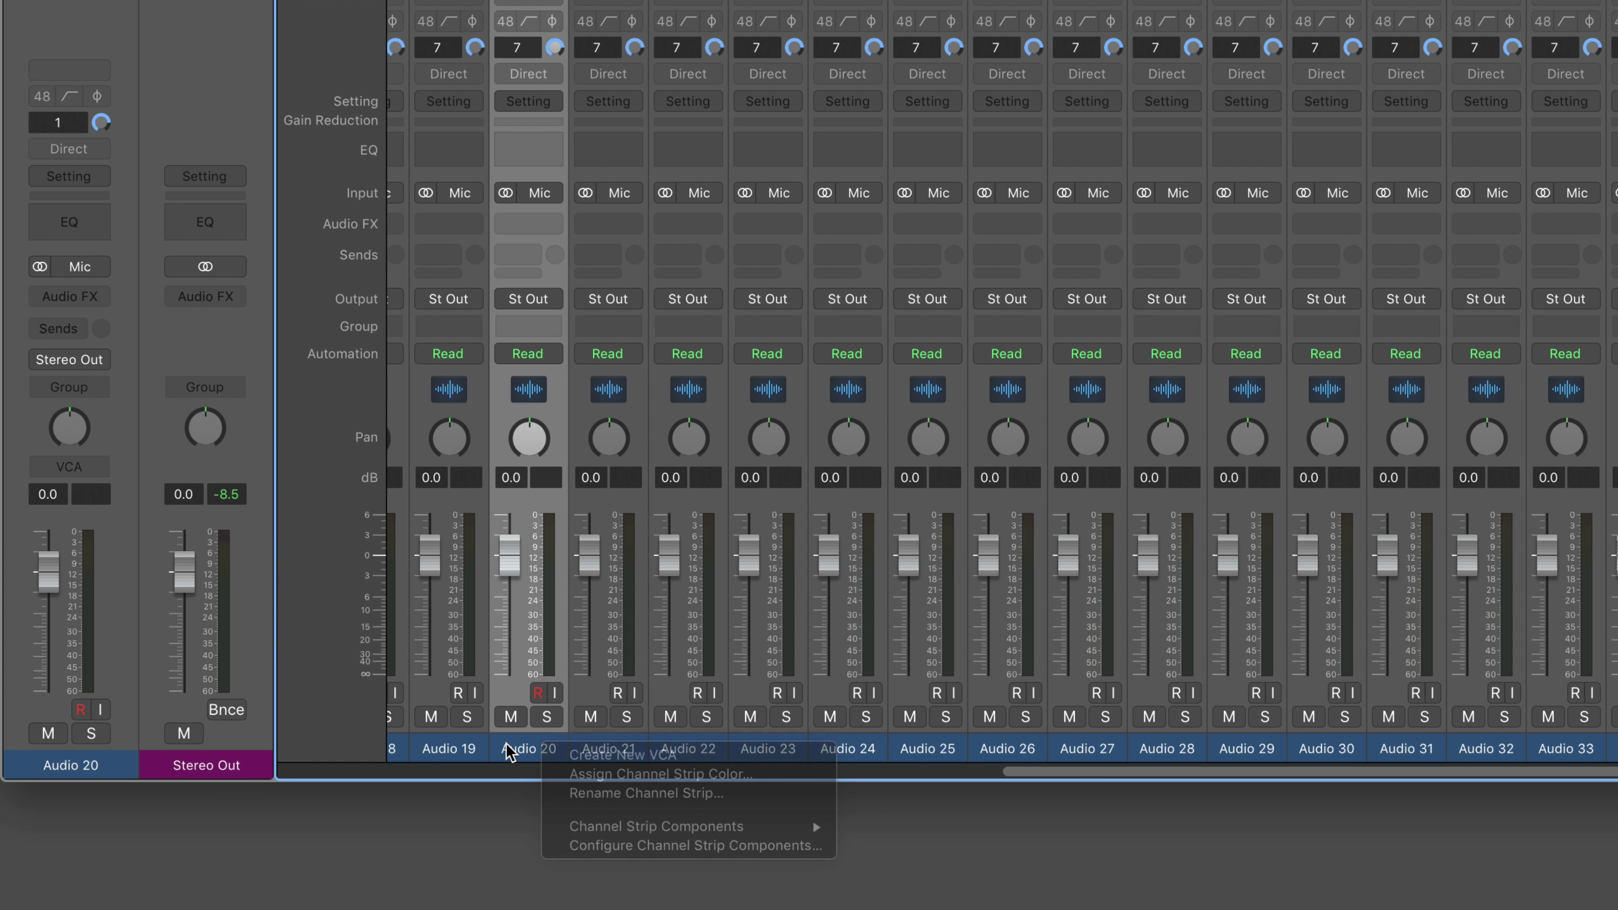
right_click(529, 754)
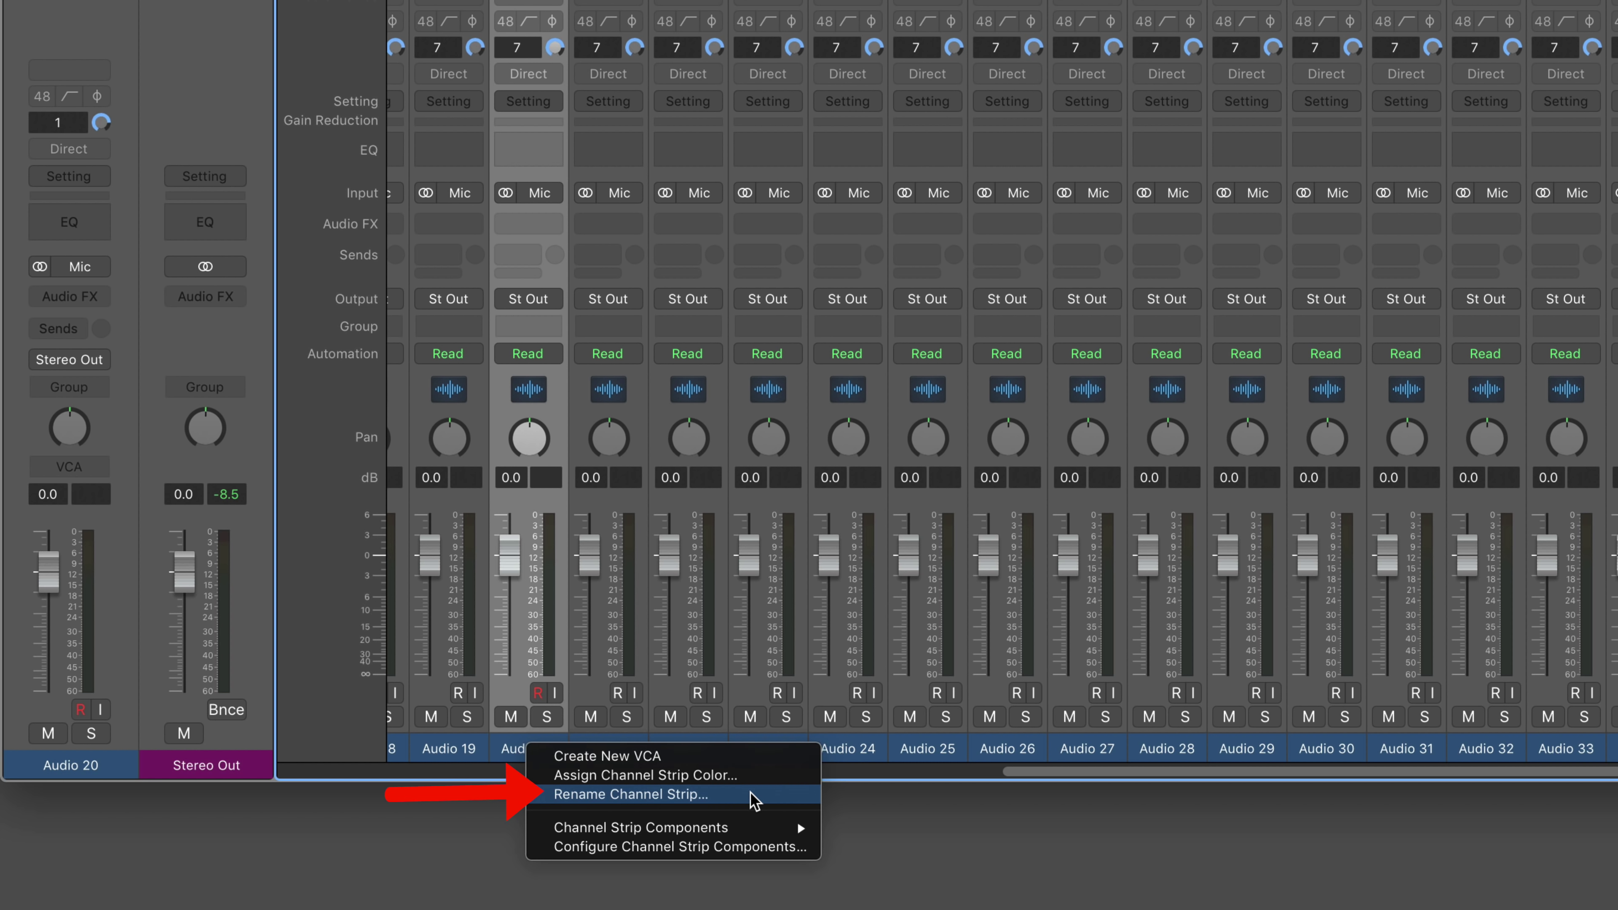
left_click(455, 751)
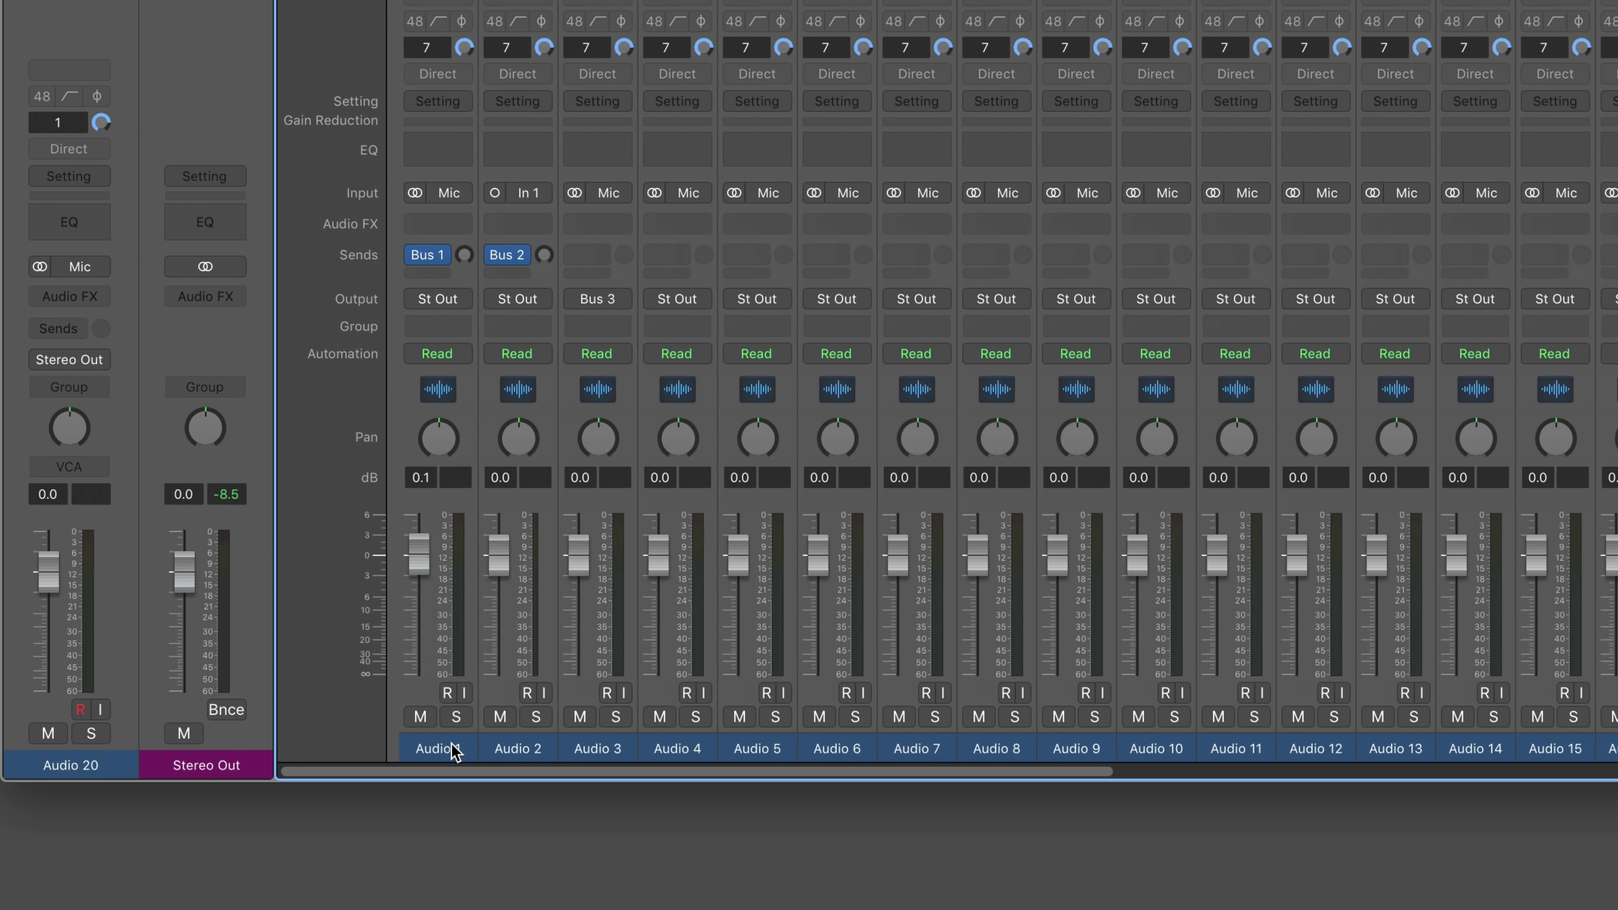
- Rename the Audio 3 channel strip as Bass directly in the mixer
left_click(573, 739)
left_click(650, 751)
left_click(595, 750)
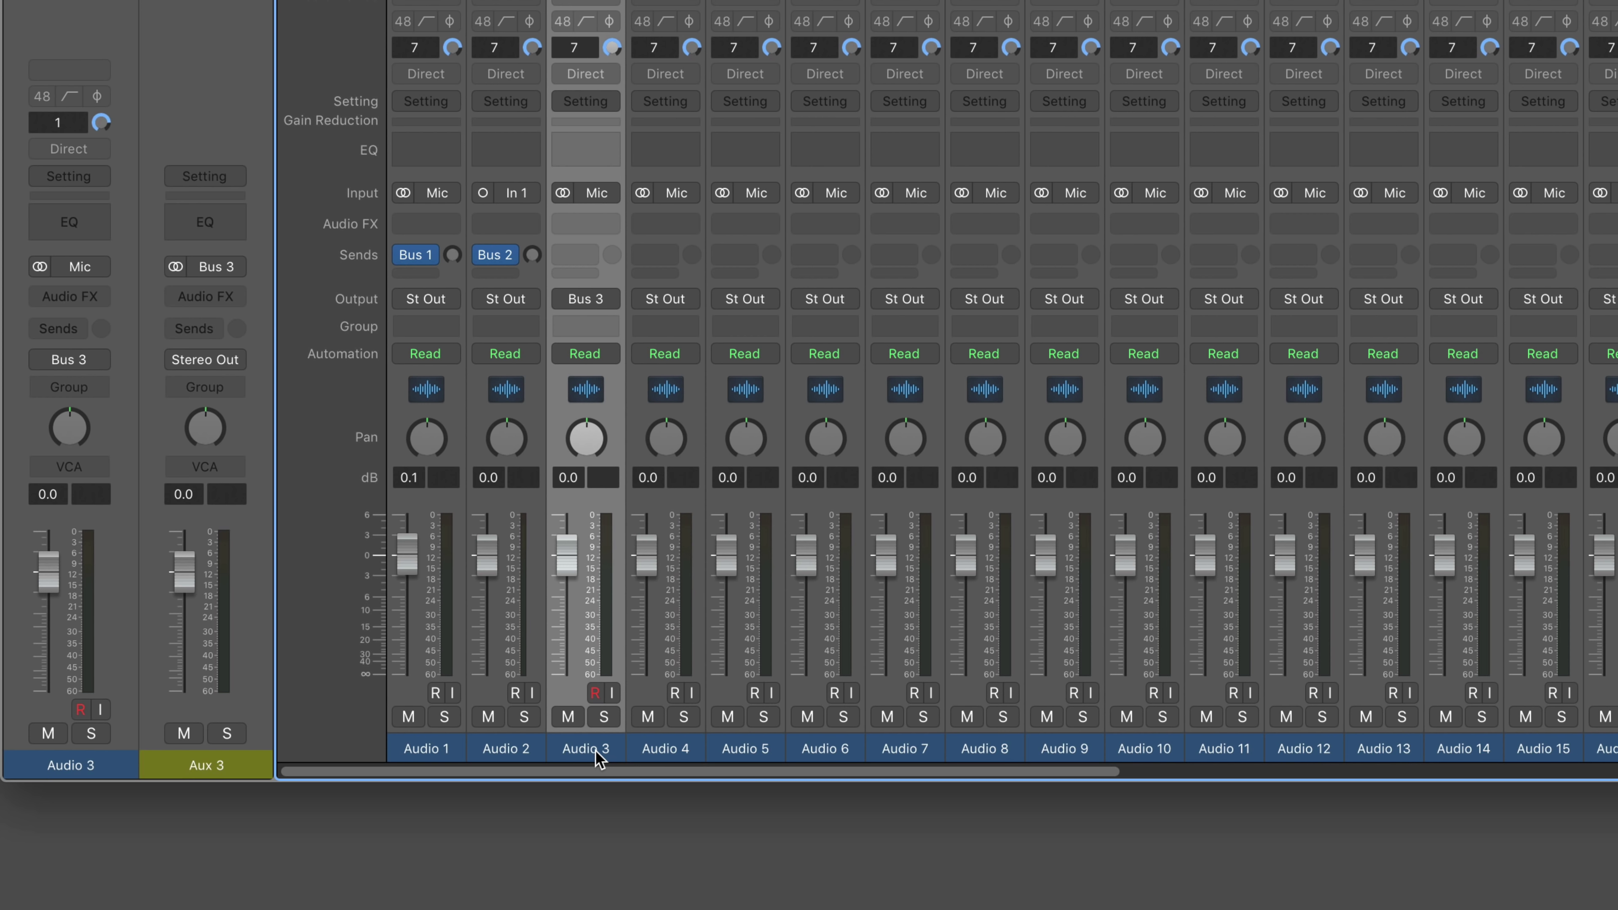
right_click(596, 750)
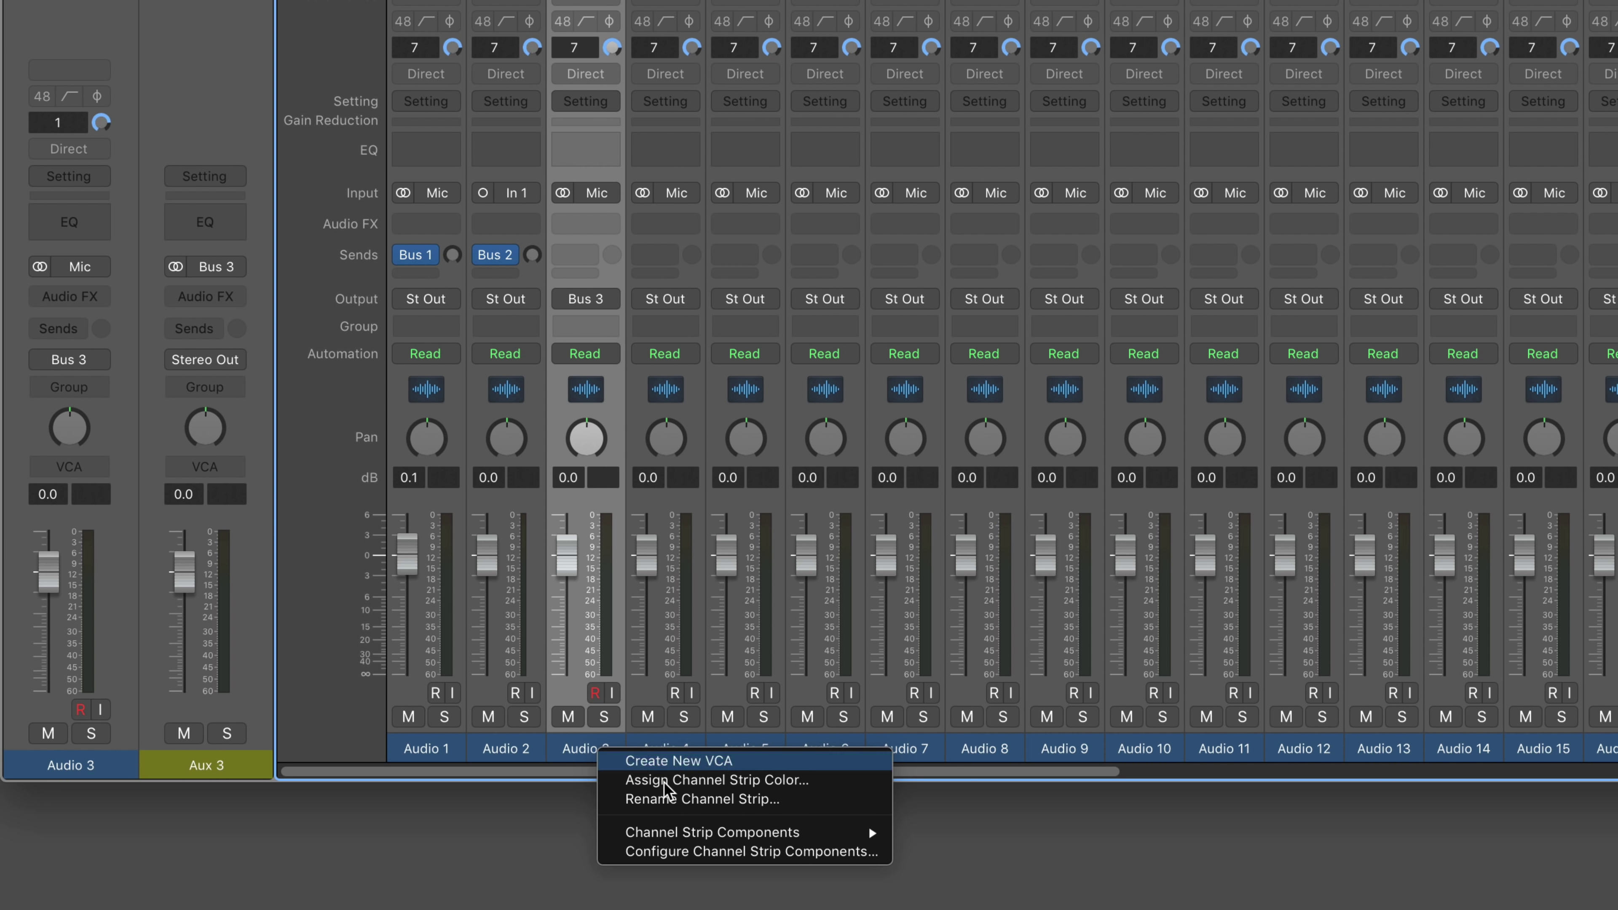
left_click(724, 804)
type("Bass")
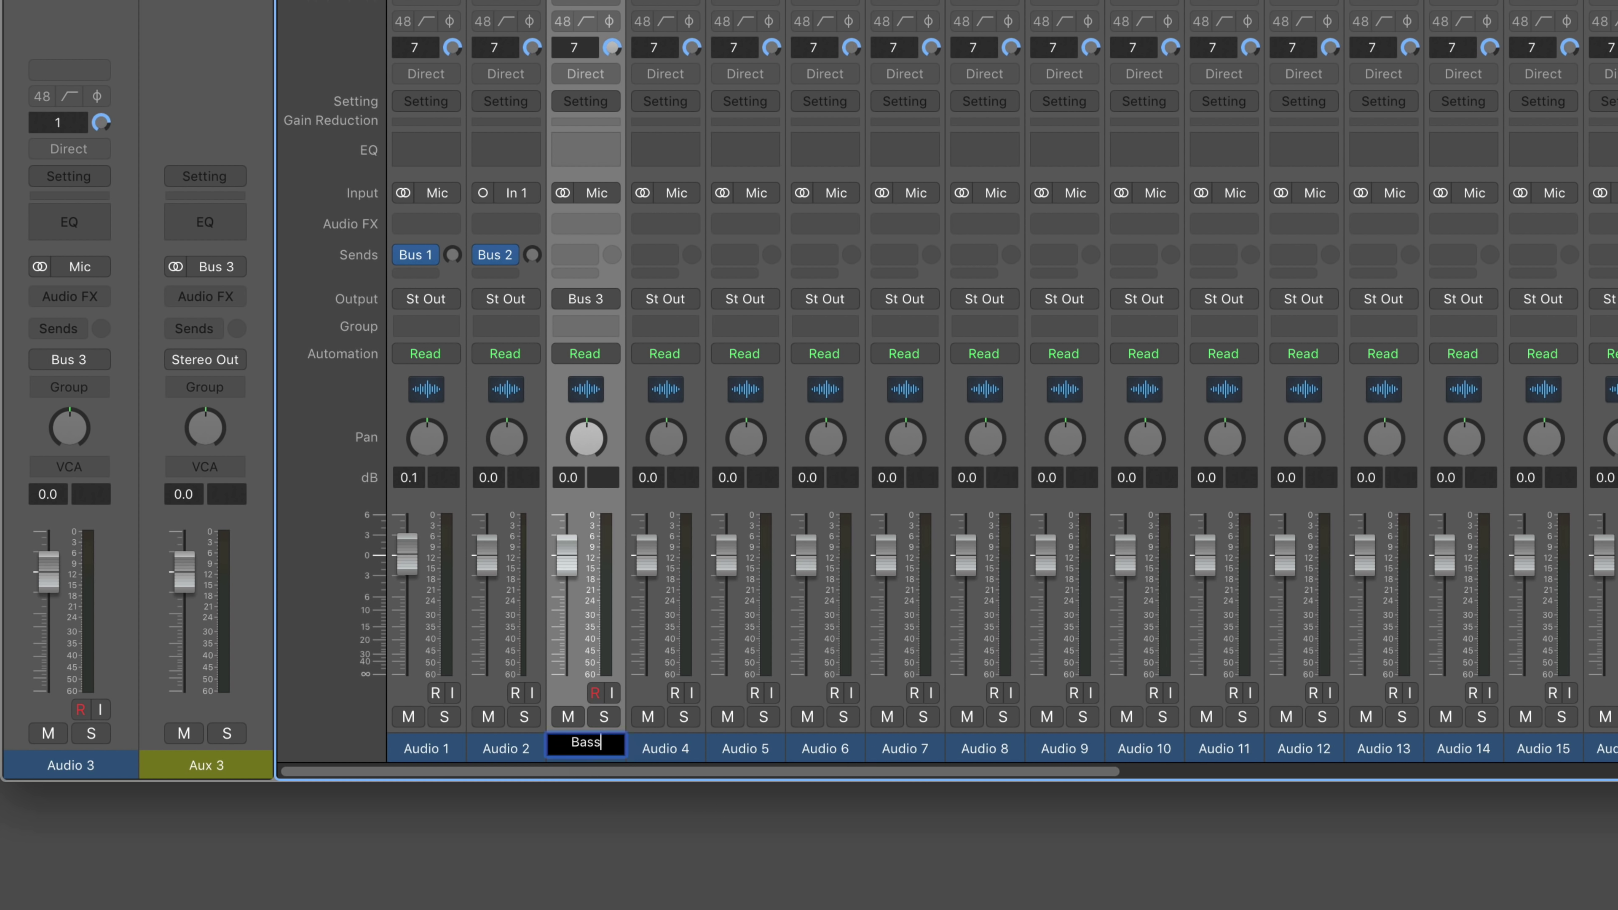
key("Return")
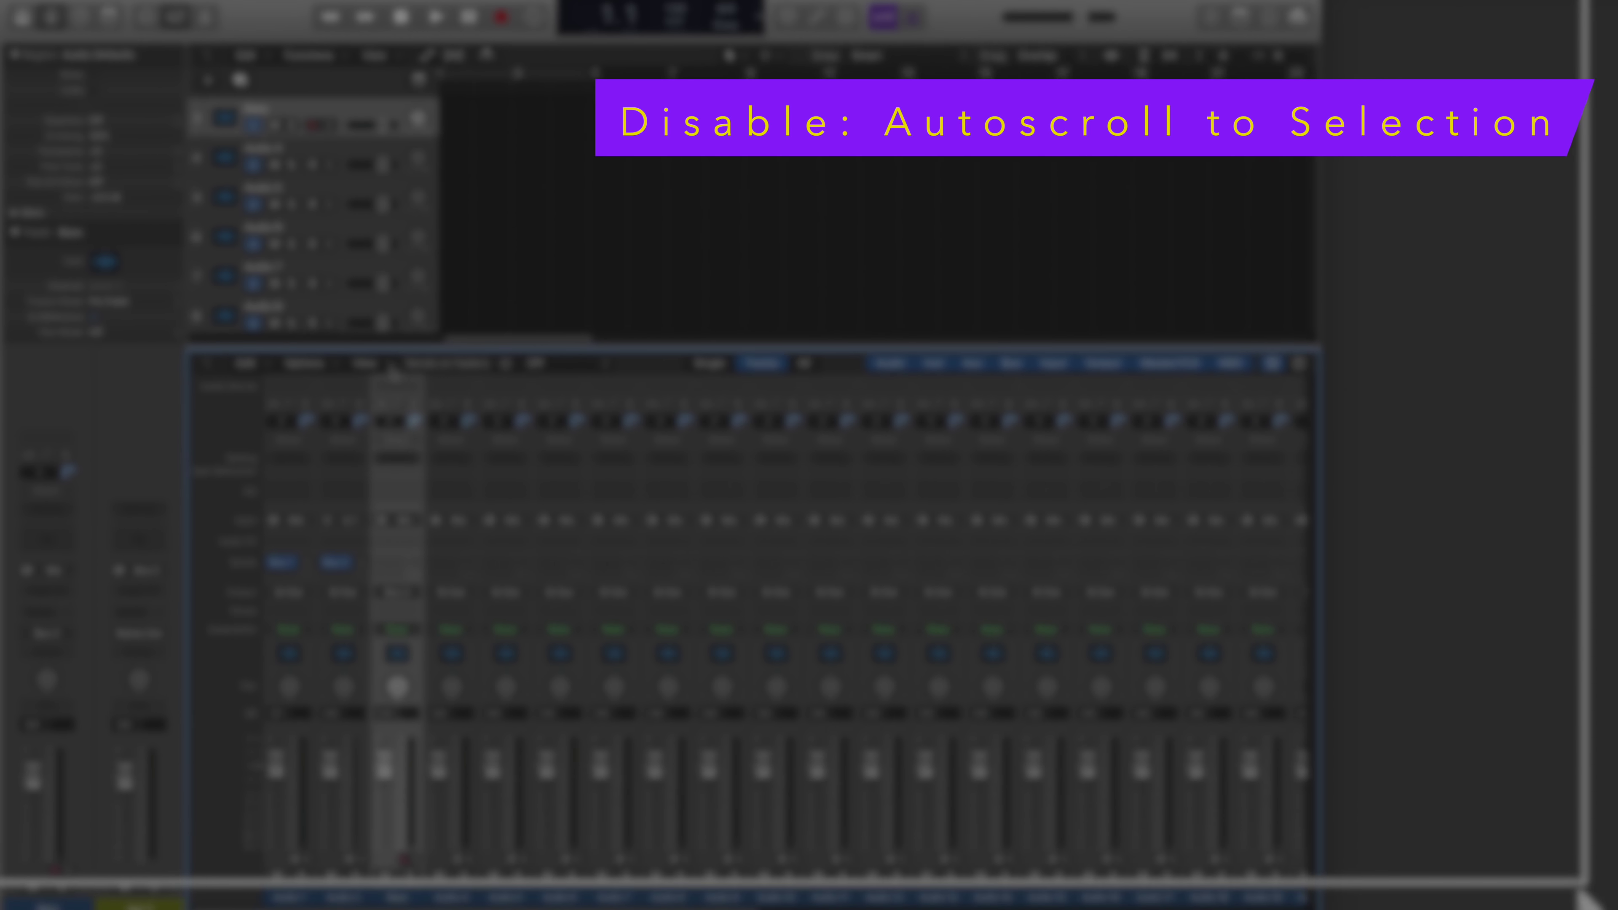
- Check the Autoscroll to Selection setting among the mixer's view options
left_click(368, 364)
mouse_move(454, 420)
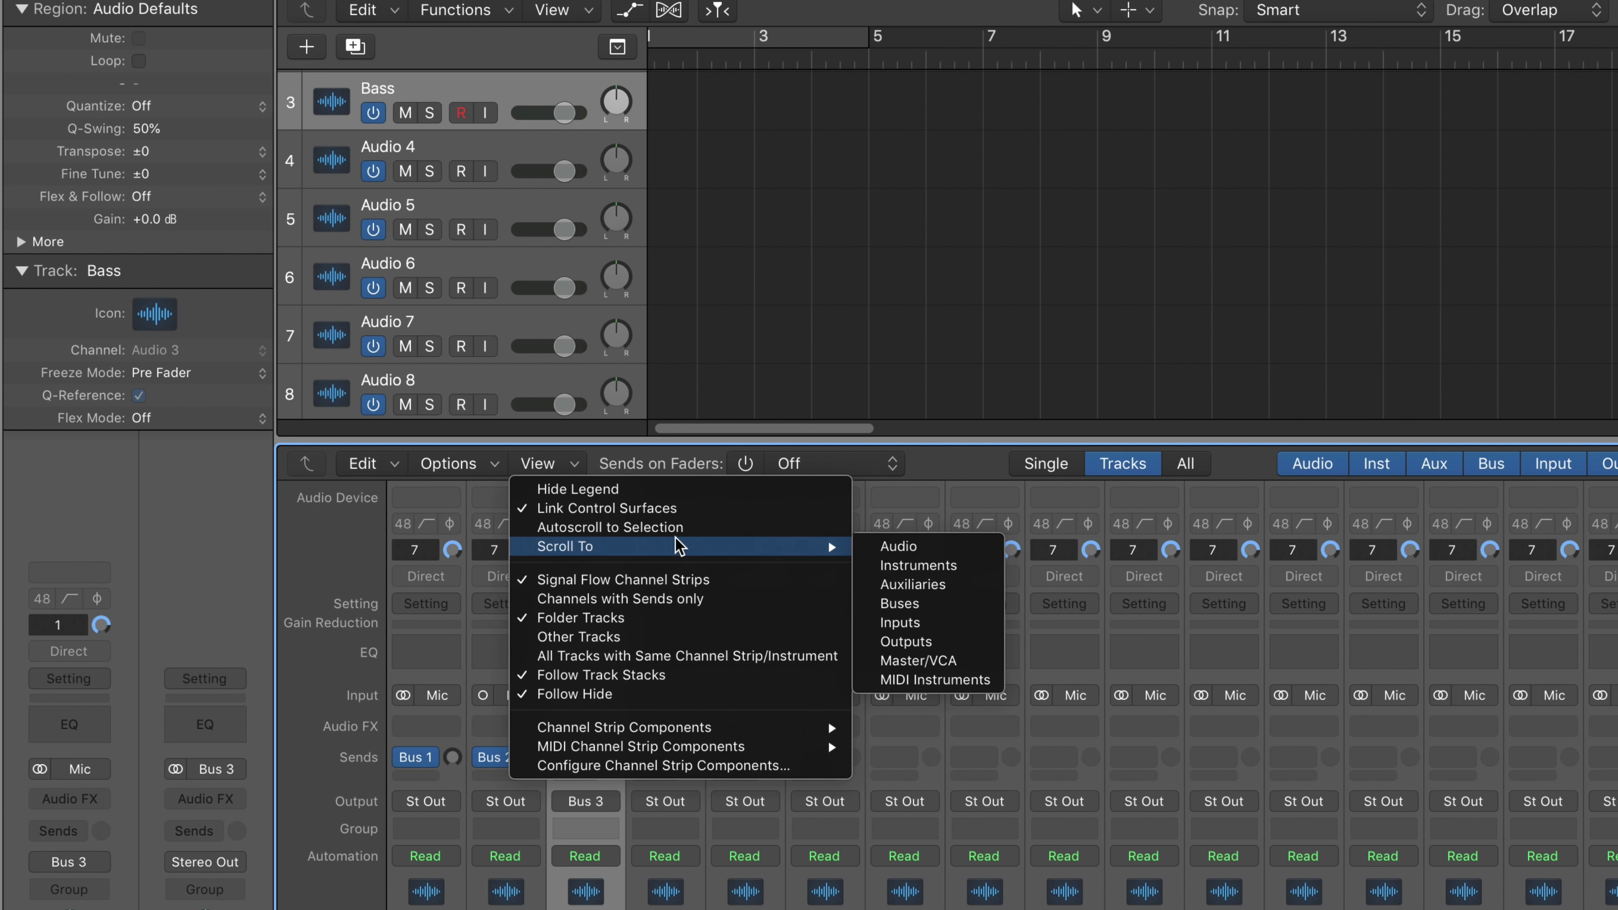
left_click(709, 527)
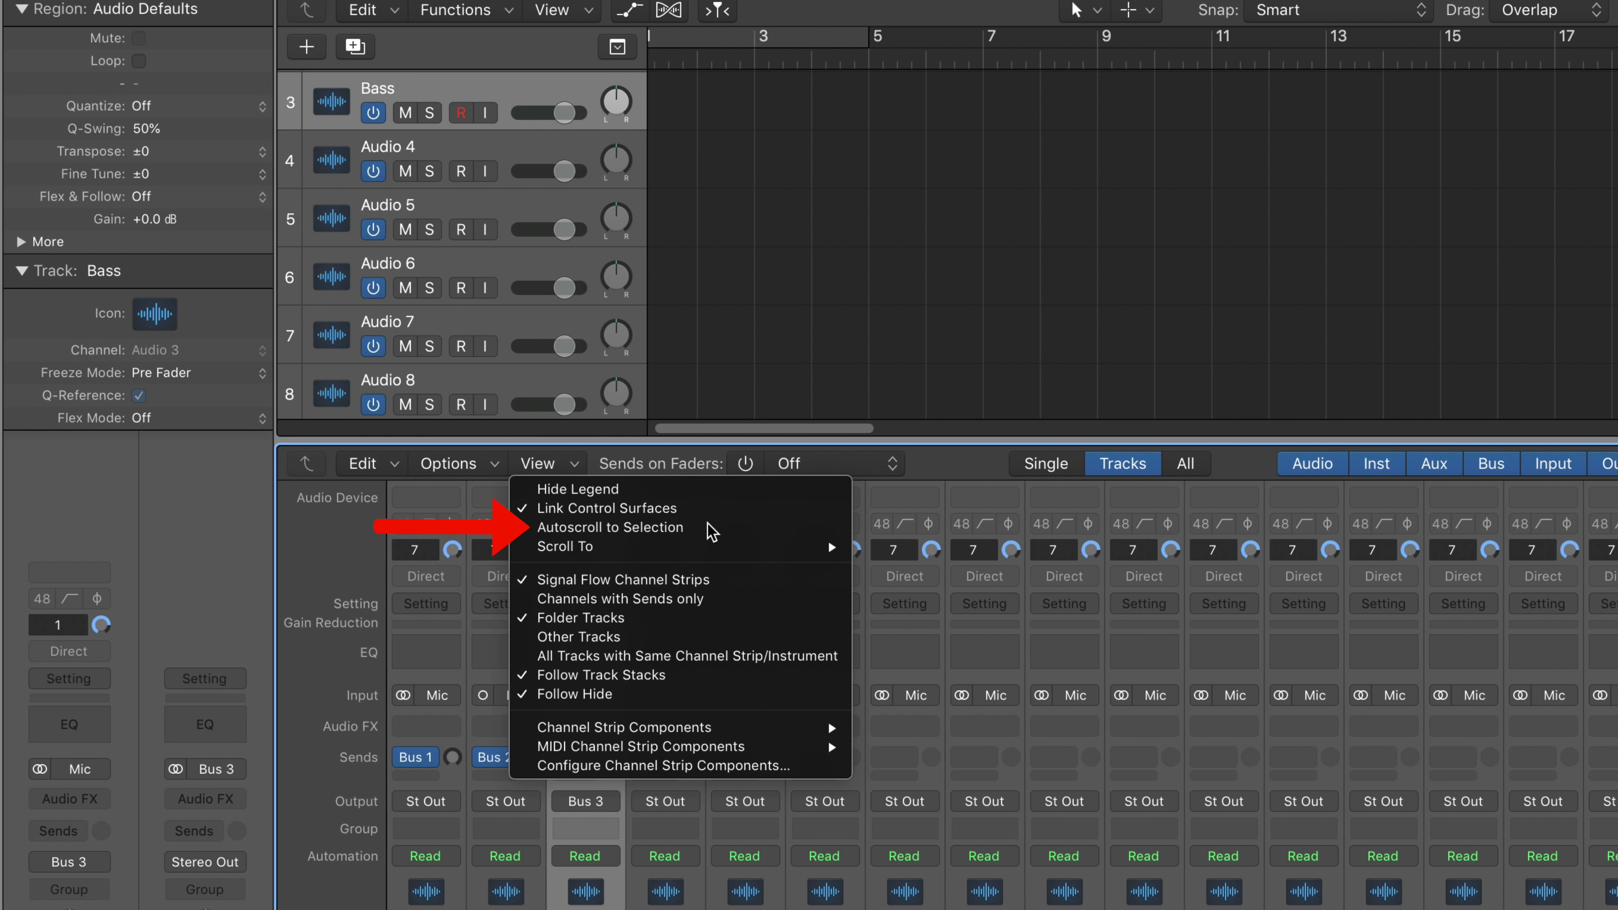
left_click(577, 459)
left_click(628, 529)
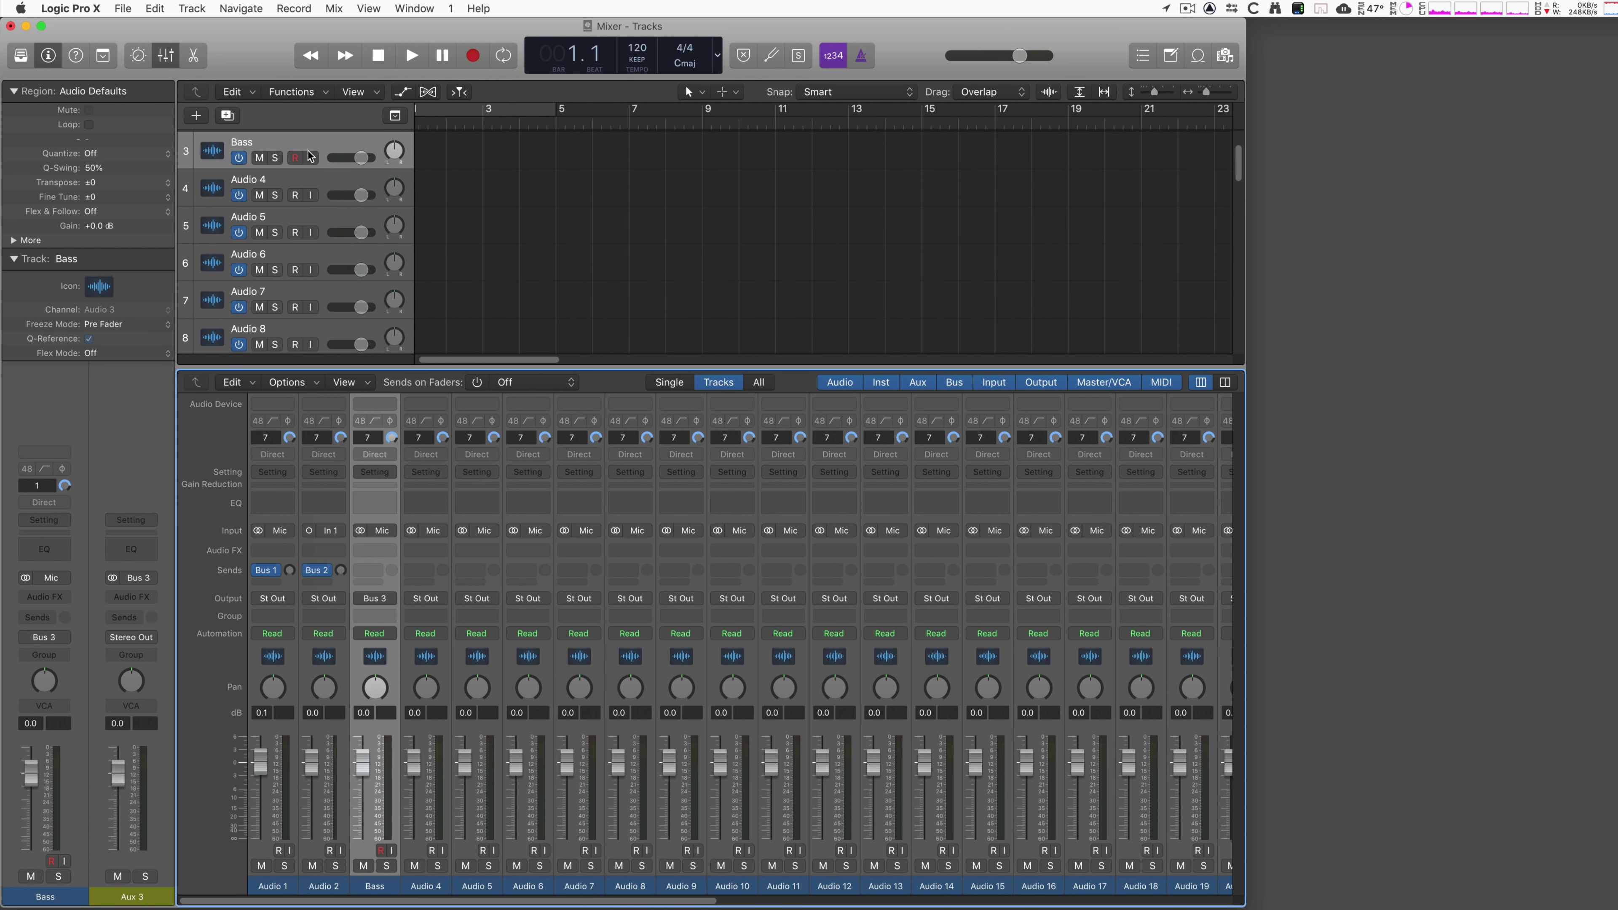
- Turn on input monitoring for the Bass track at -24.0 dB and select the Audio 20 channel strip in the mixer
left_click(485, 113)
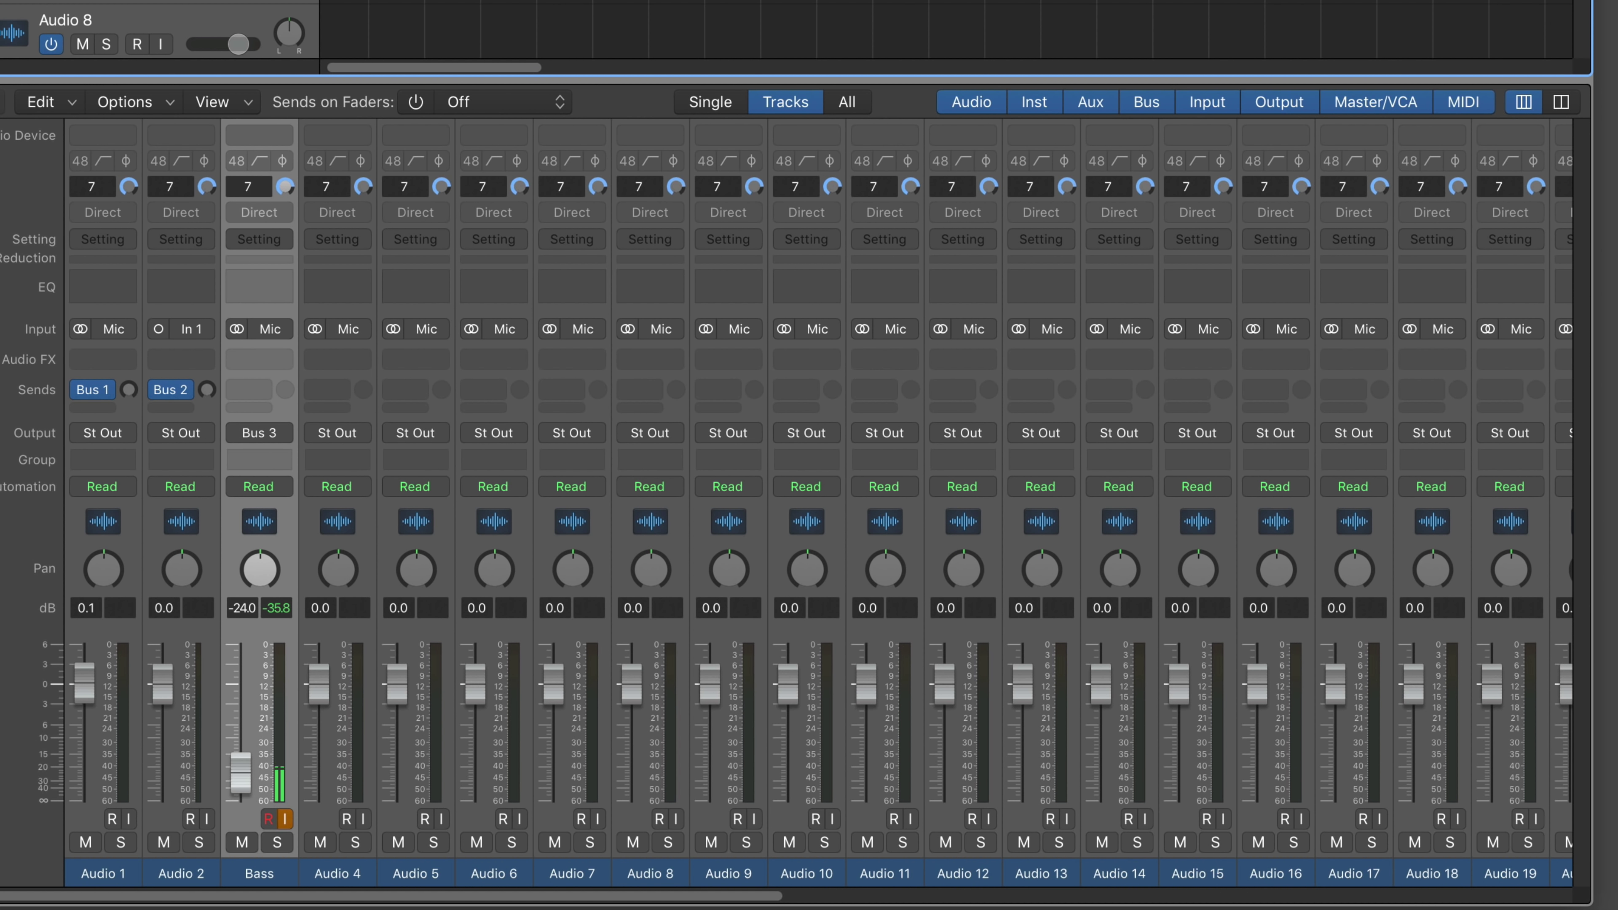
scroll(1294, 549, "right", 20)
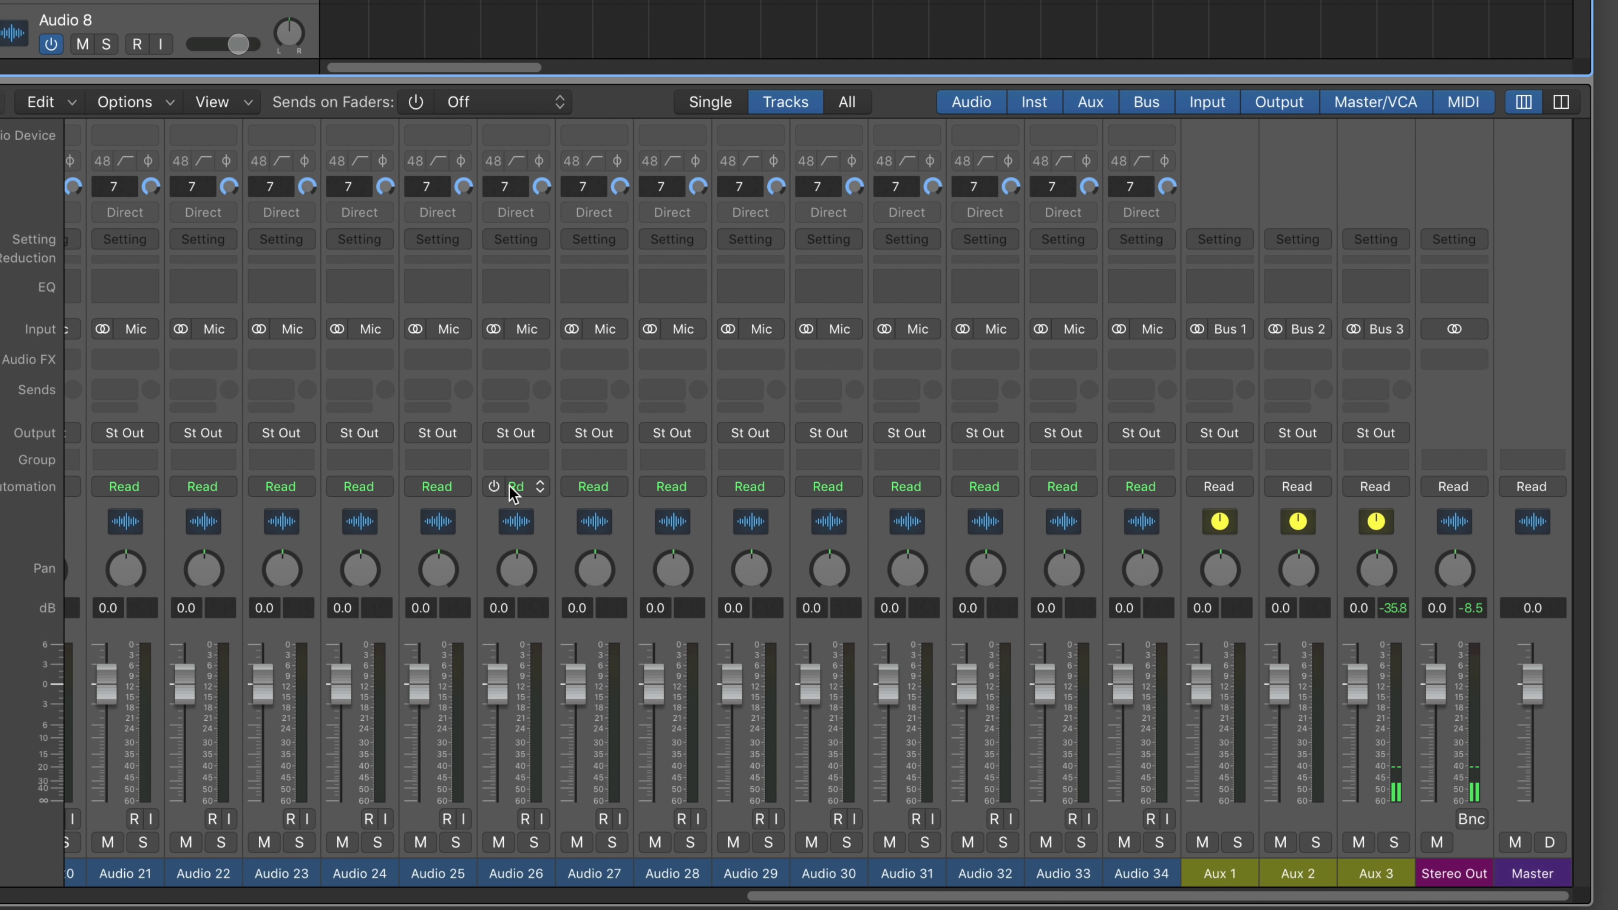
scroll(510, 488, "left", 10)
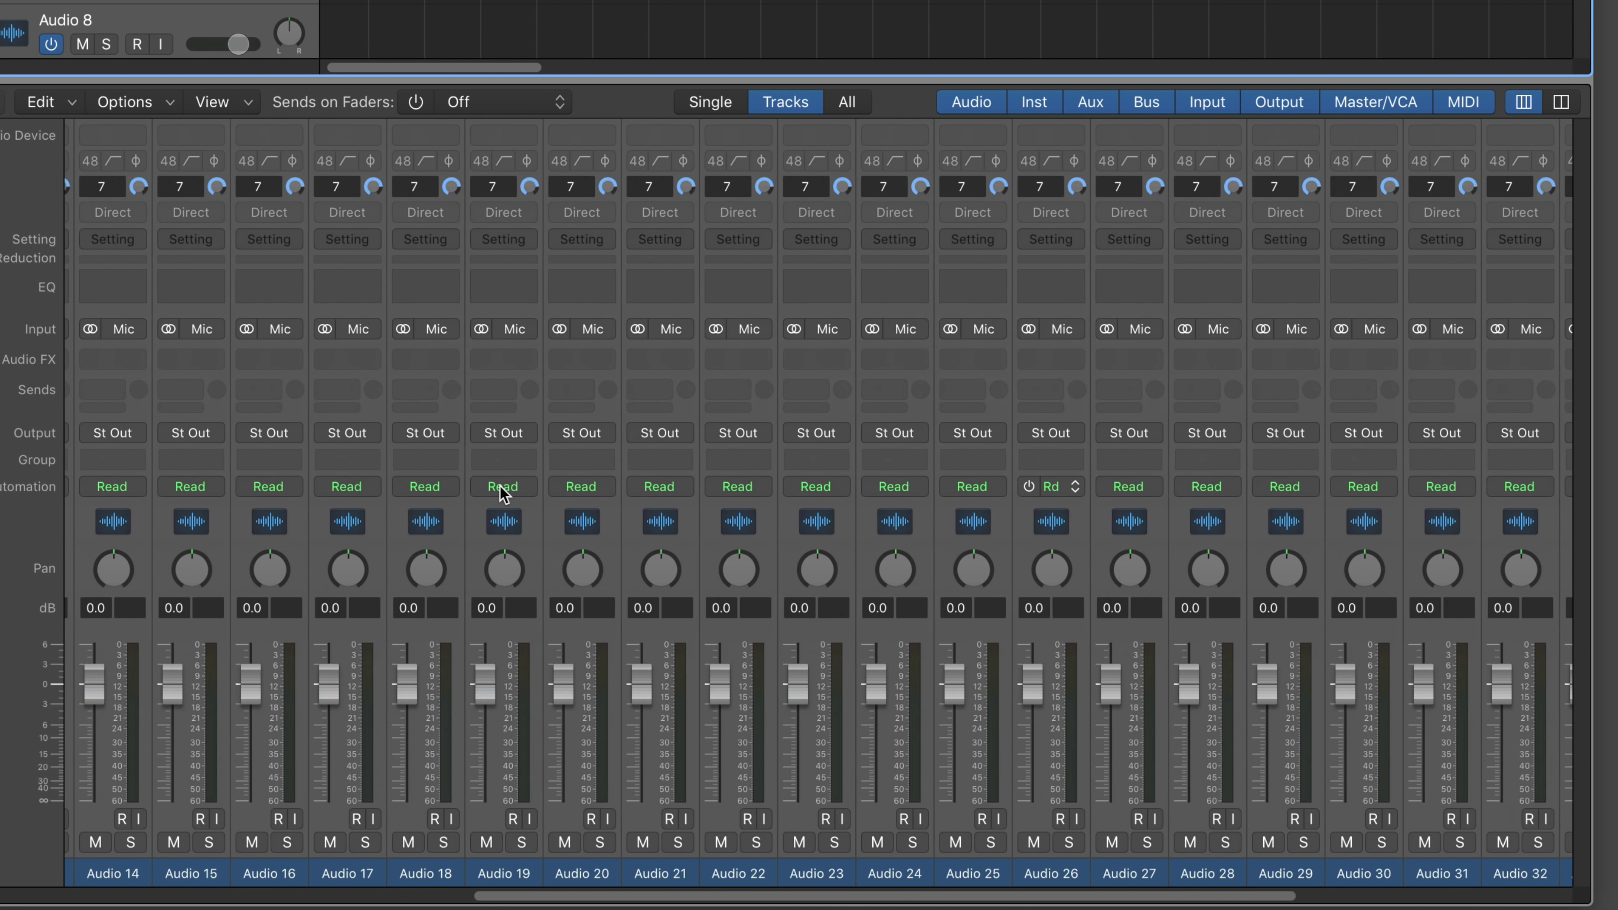
left_click(604, 874)
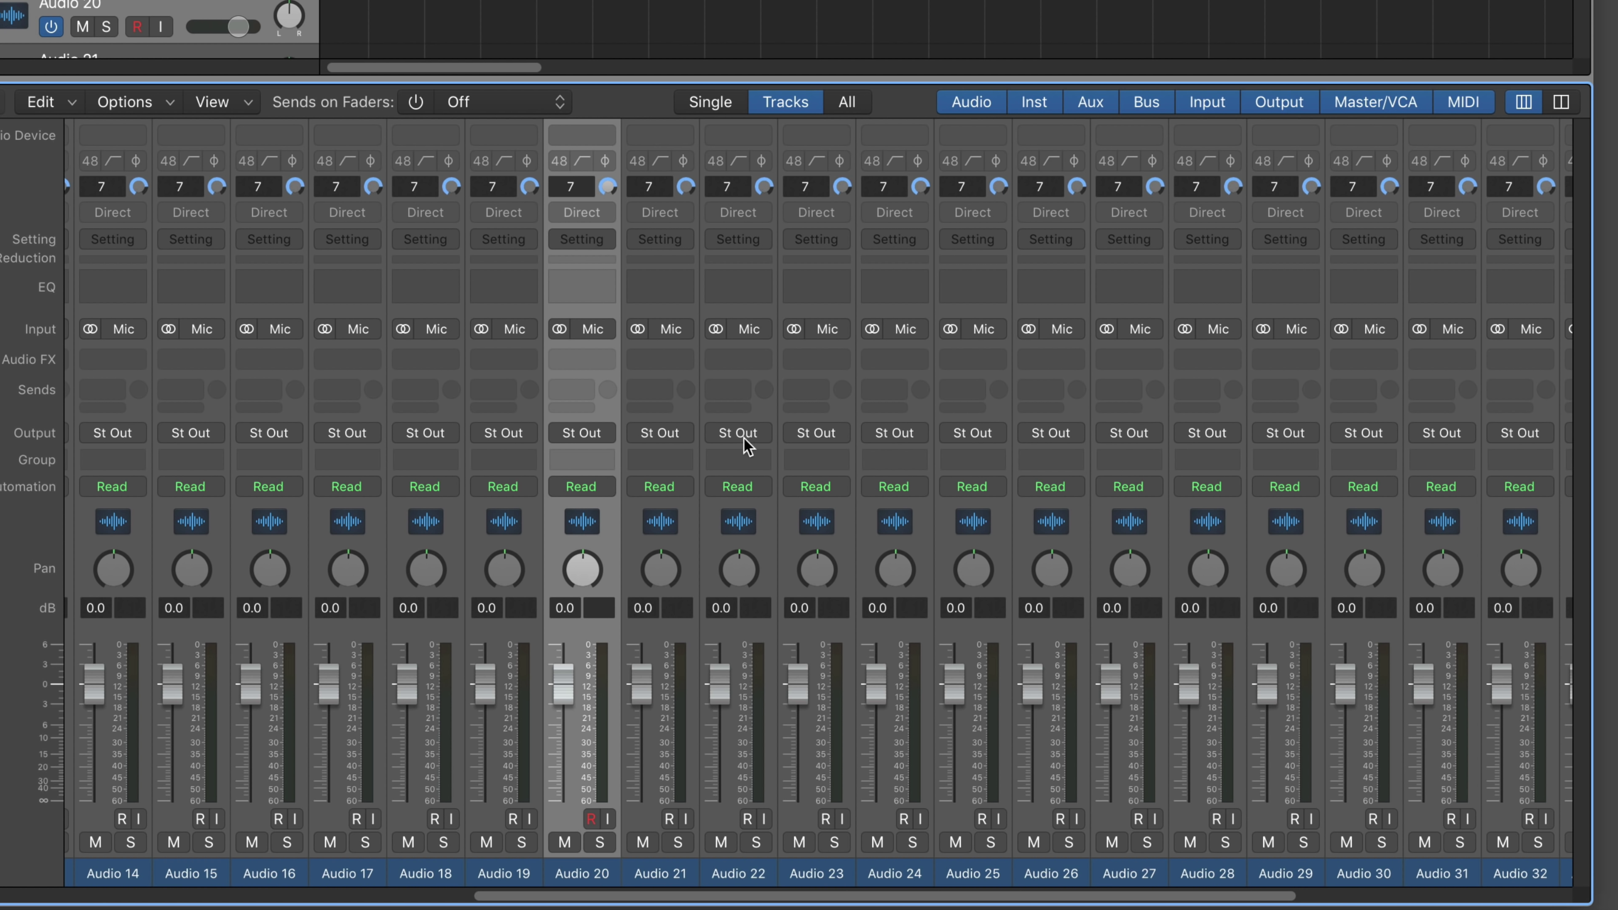
- Revisit the mixer's Autoscroll to Selection option with the Audio 20 strip selected
left_click(239, 105)
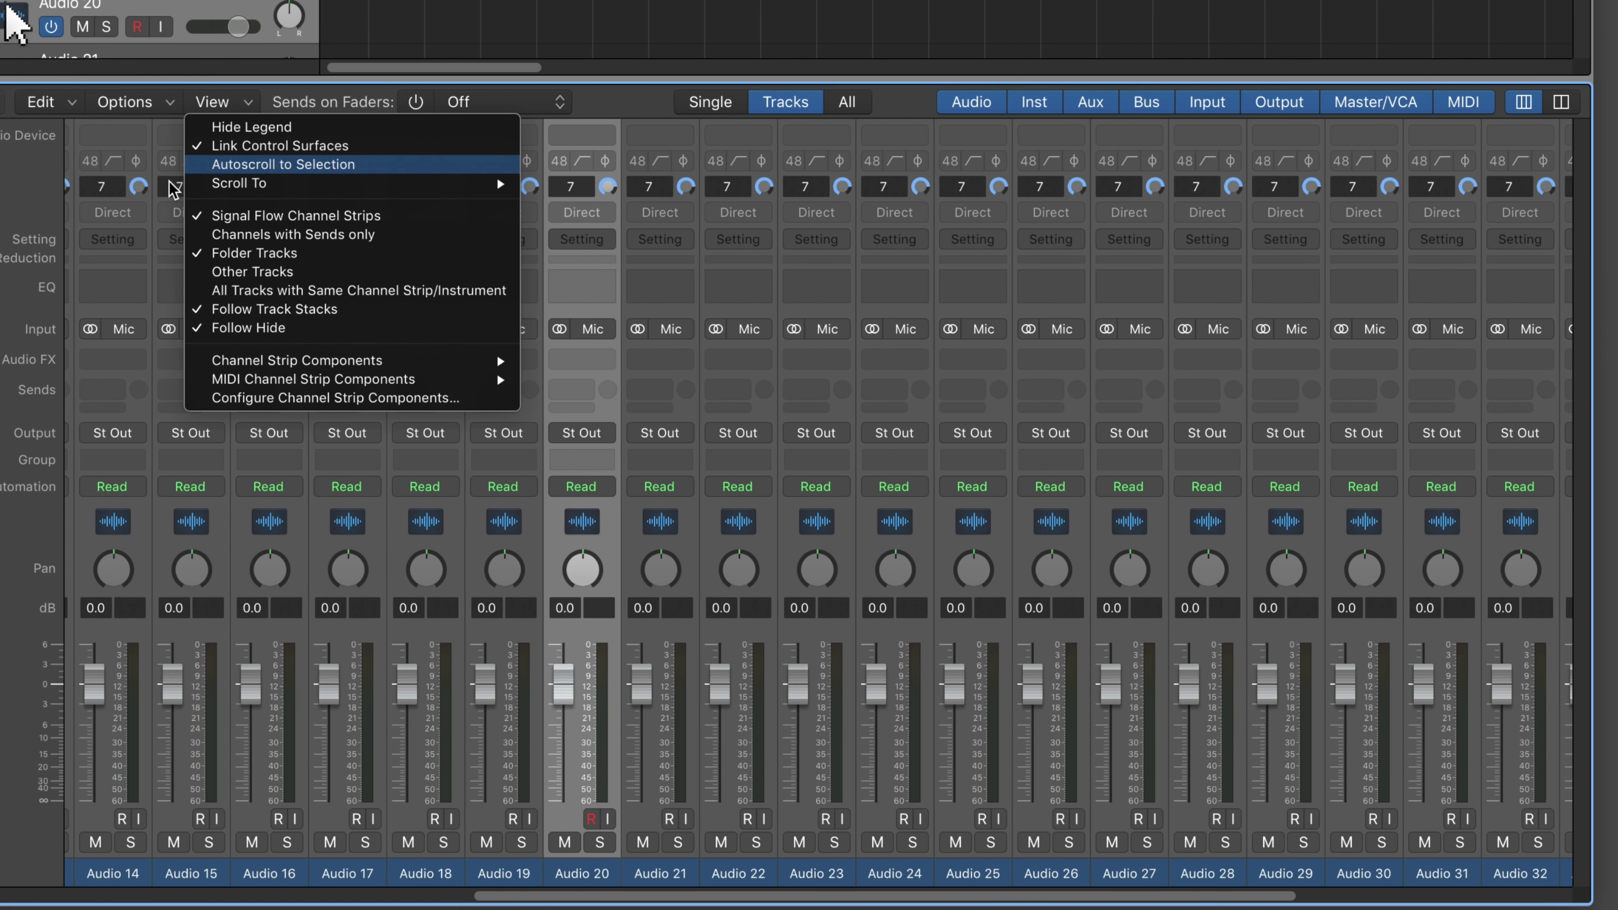
left_click(286, 167)
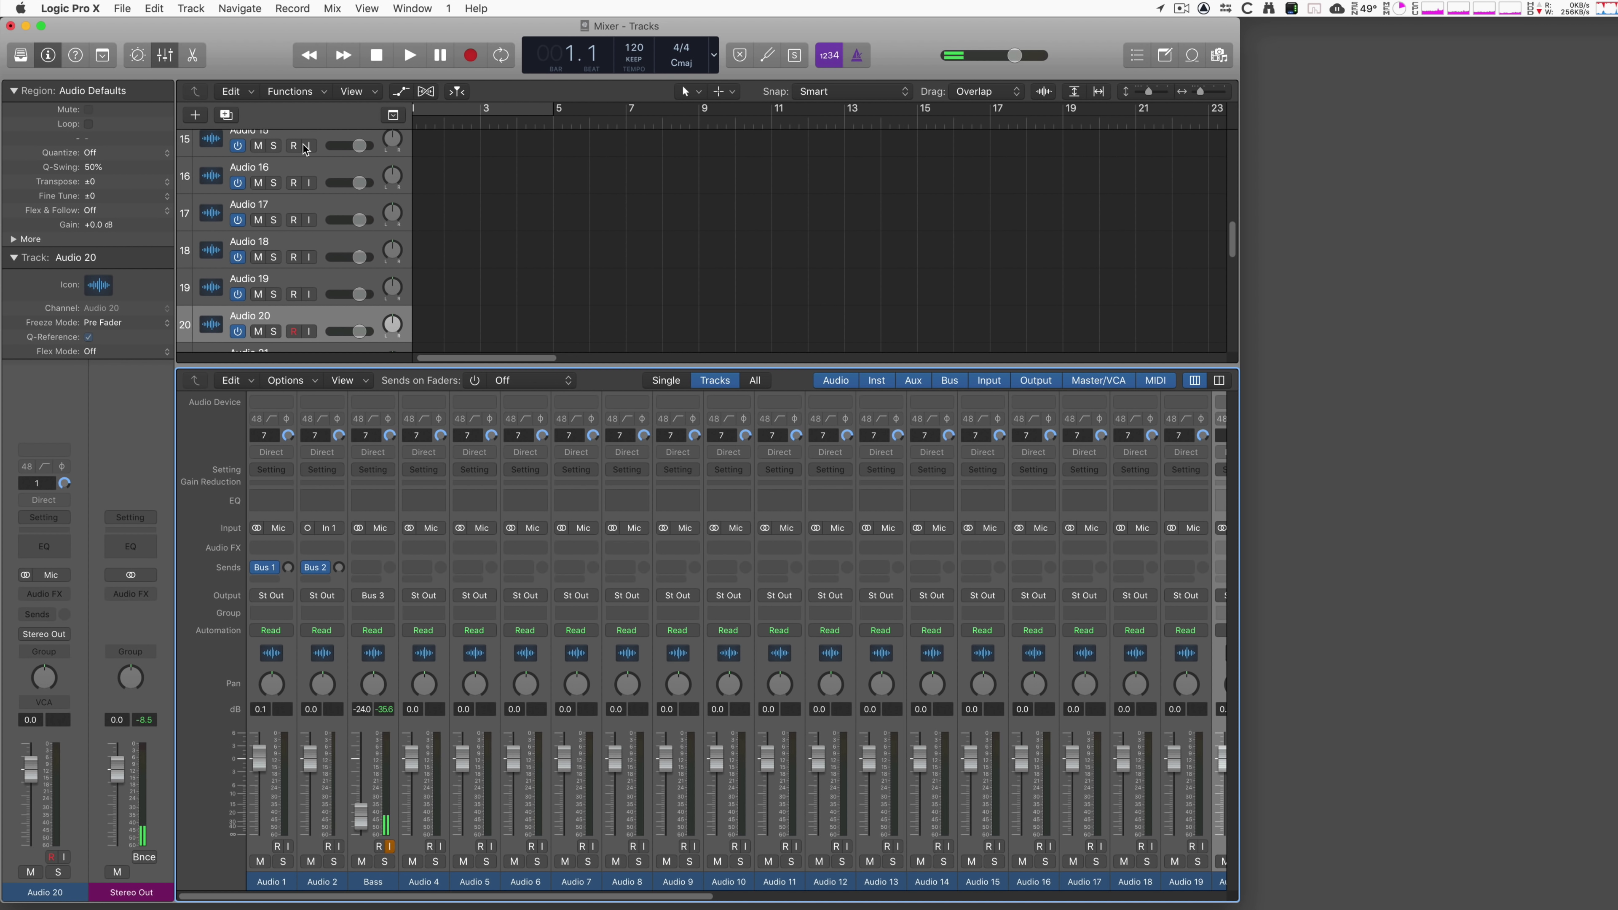
- Record-enable the Audio 1 track from the track list and disarm it again
scroll(294, 153, "up", 10)
left_click(294, 155)
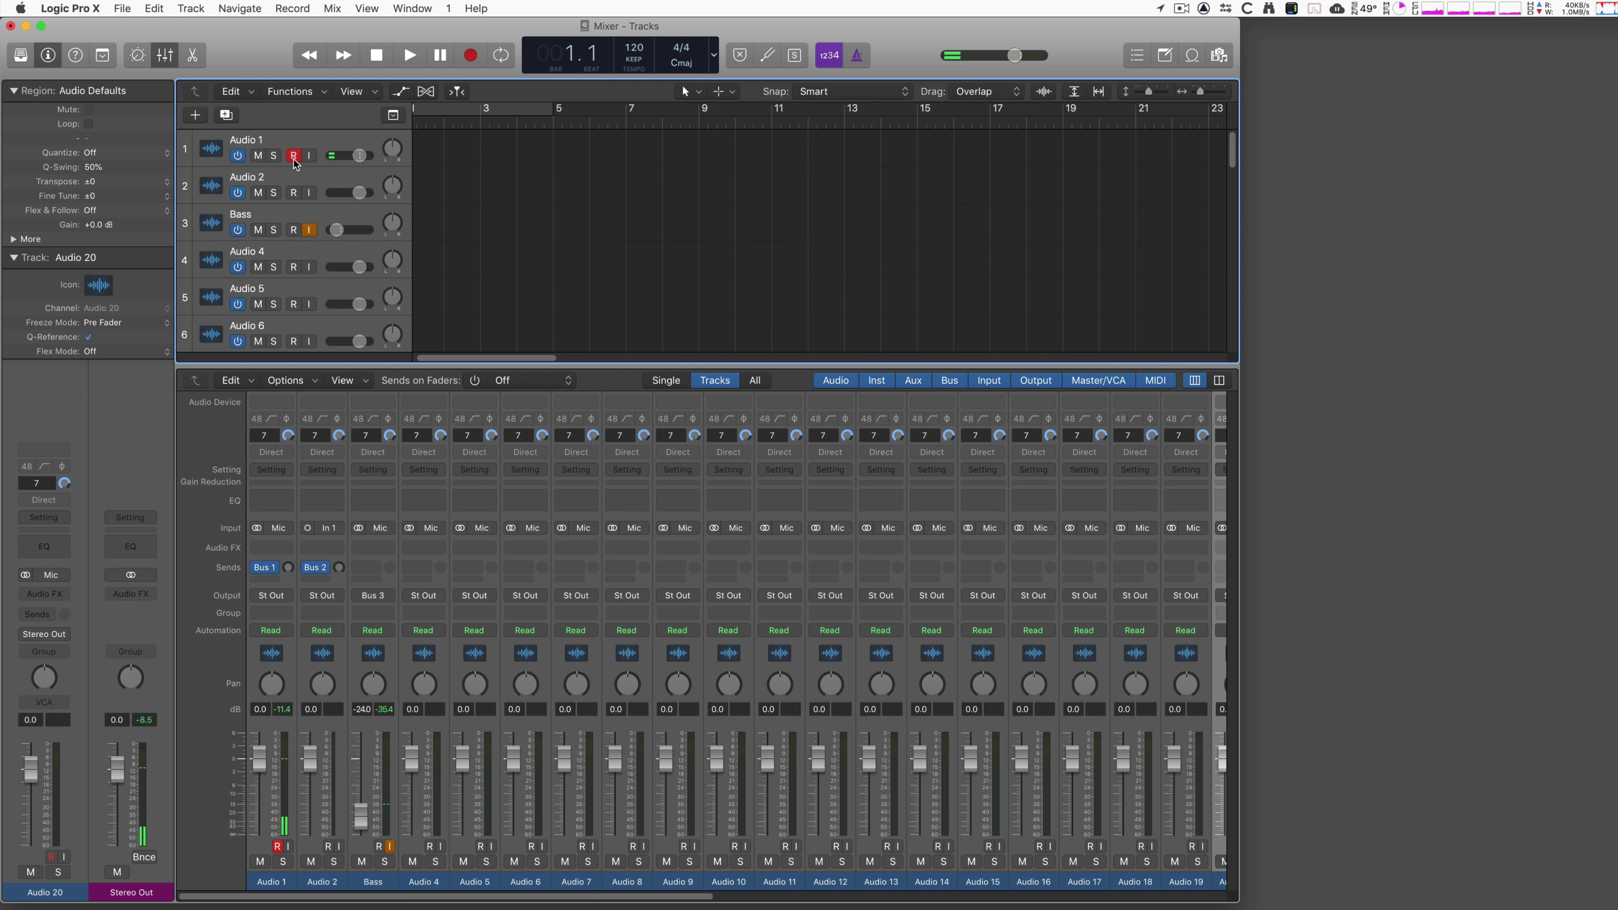
left_click(294, 157)
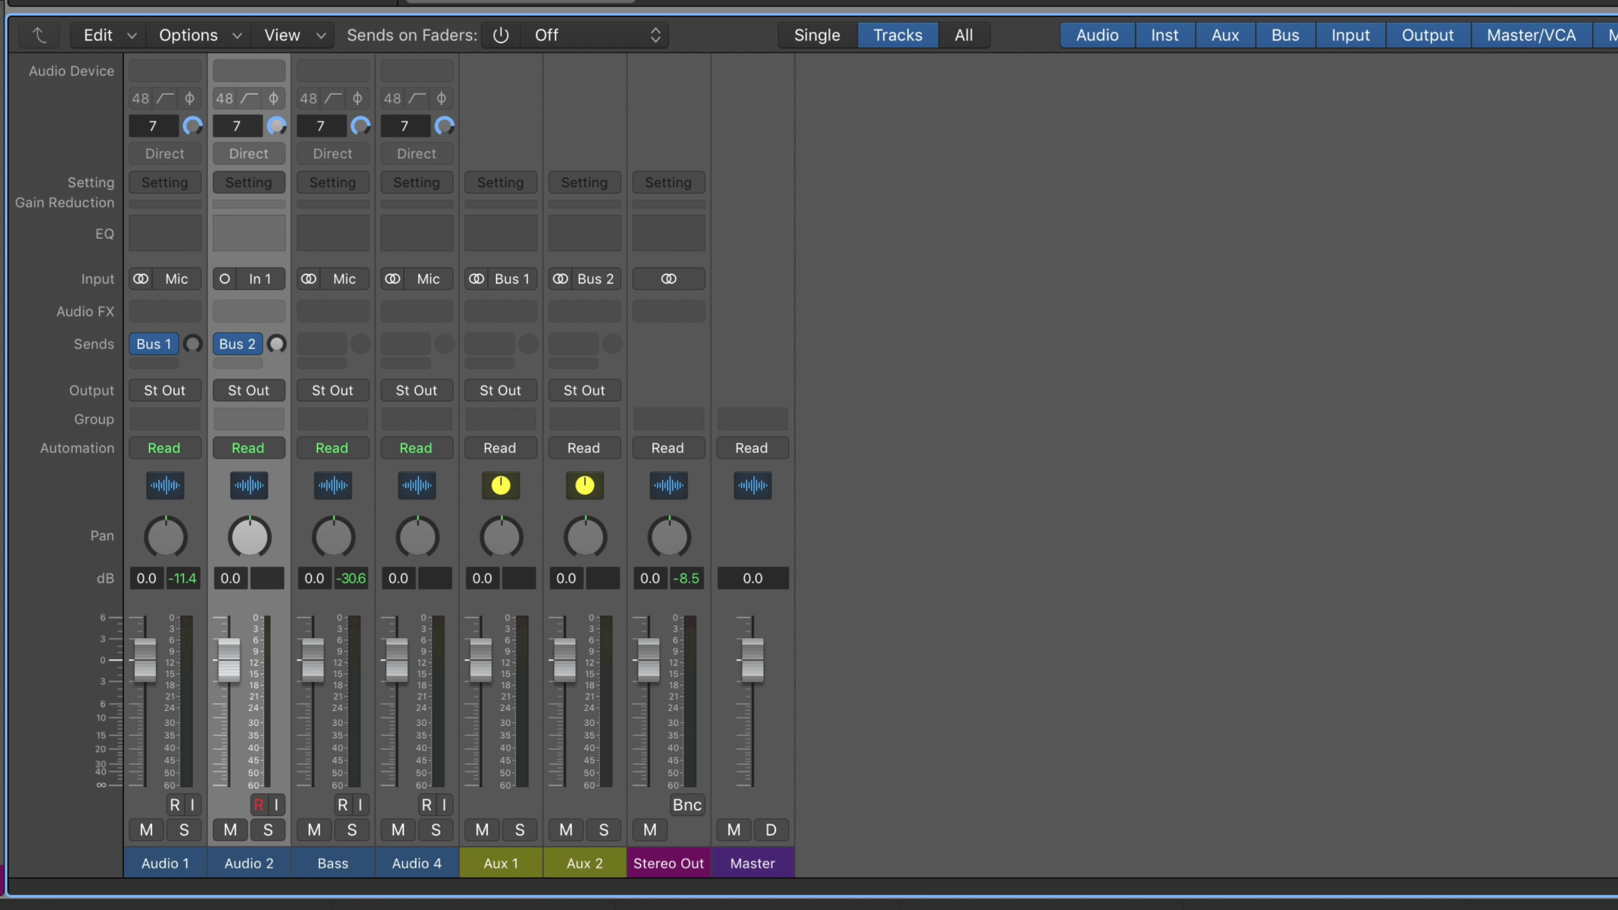
- Select the Audio 1 channel strip and examine its EQ, Sends and Automation components
left_click(167, 864)
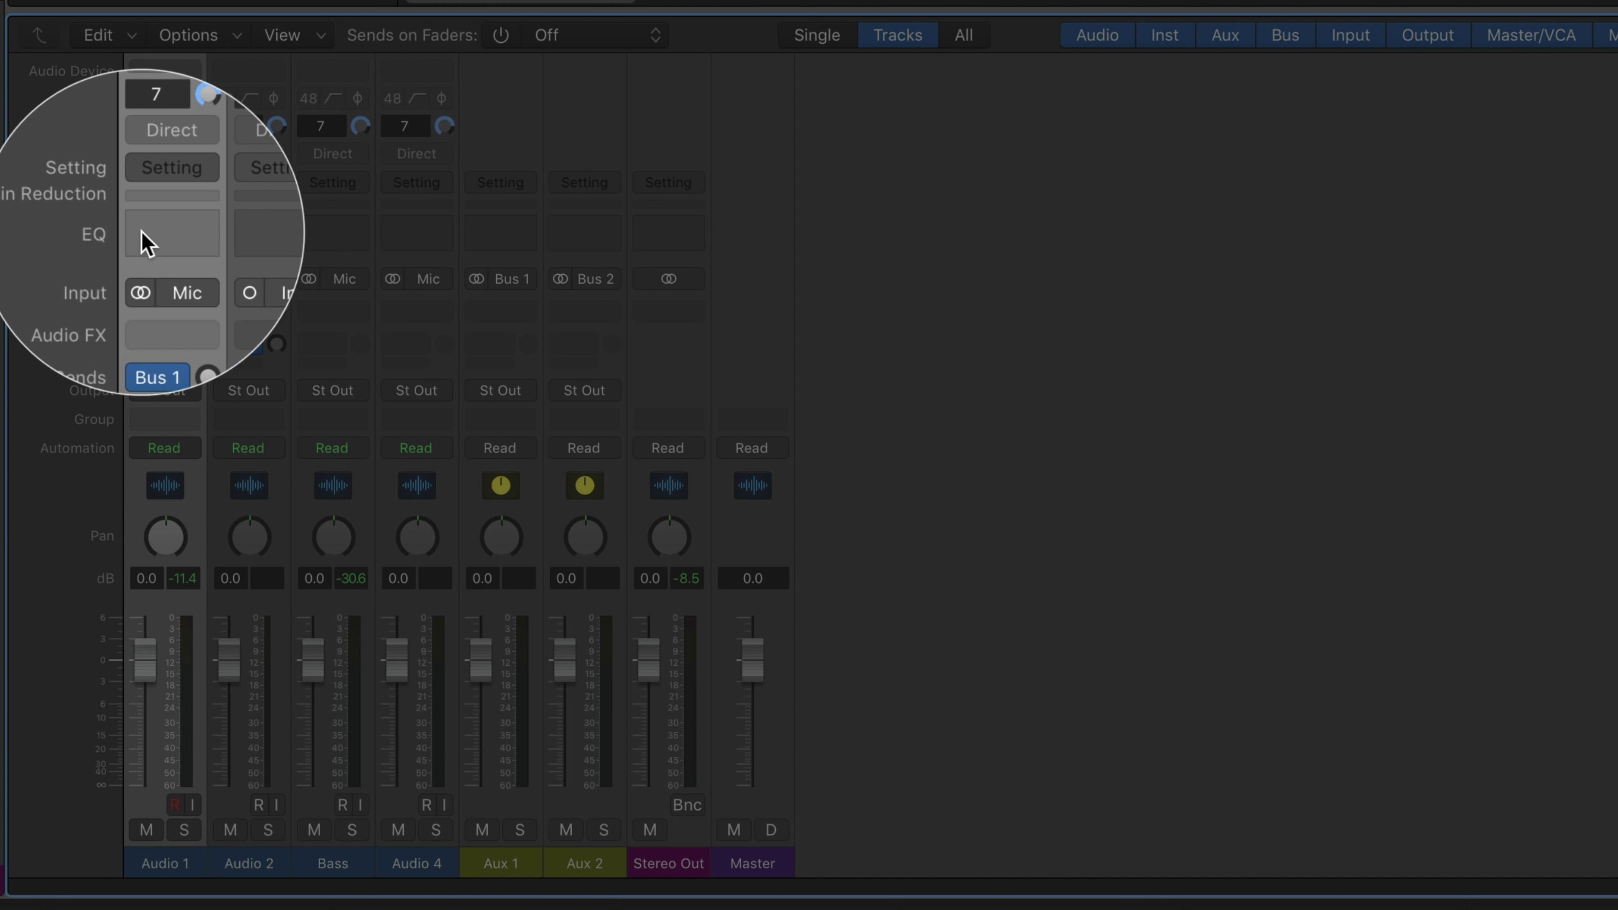
mouse_move(153, 344)
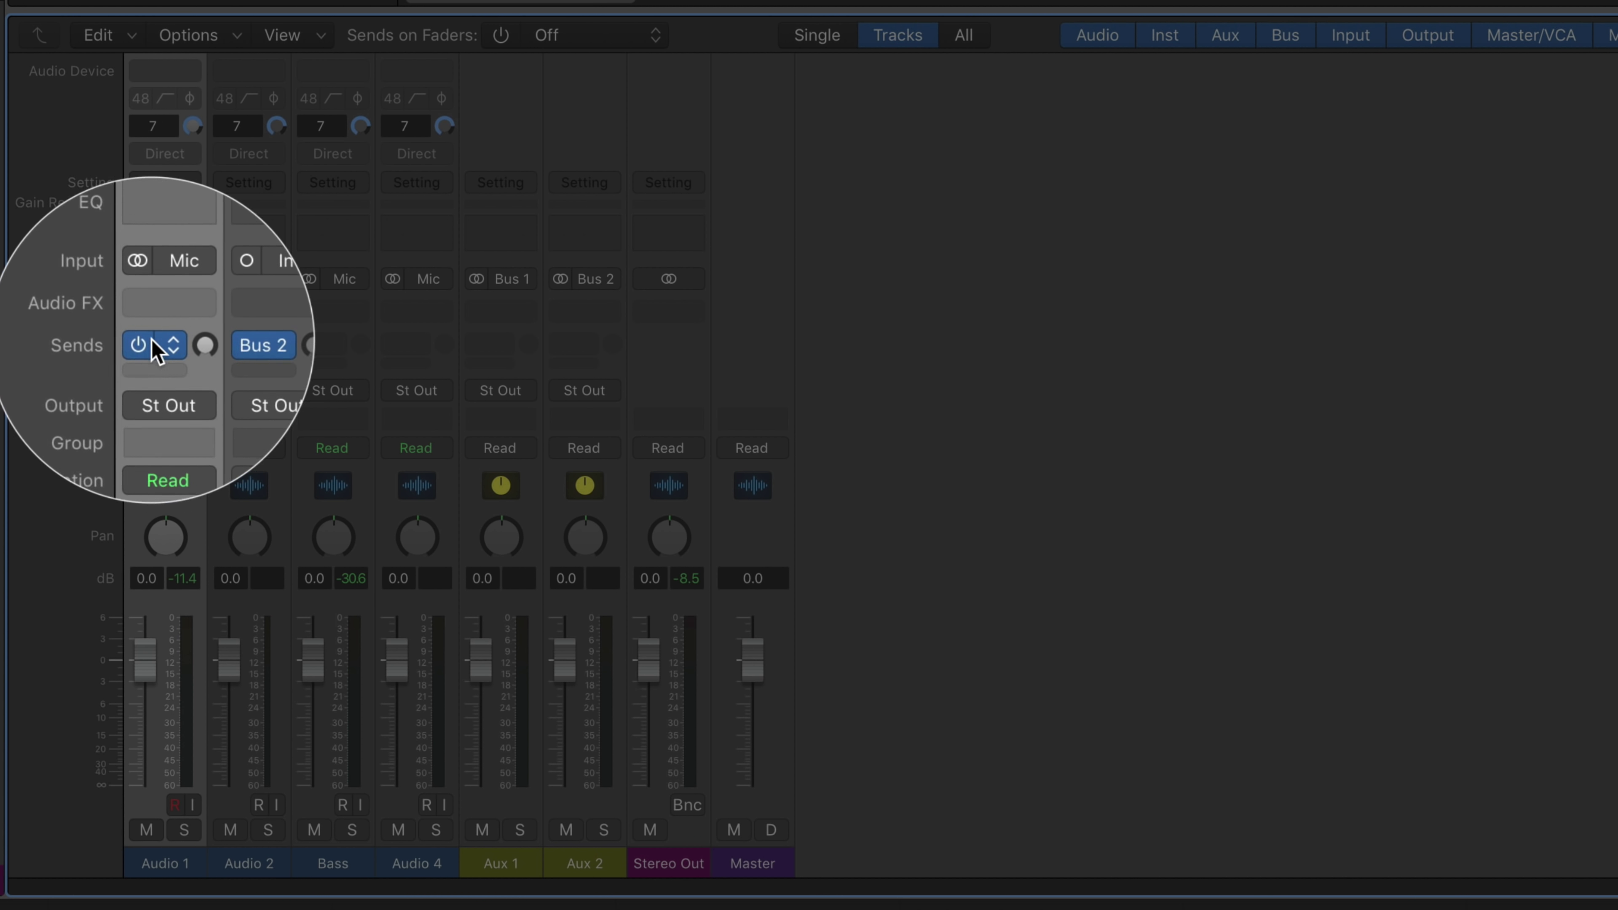
mouse_move(172, 453)
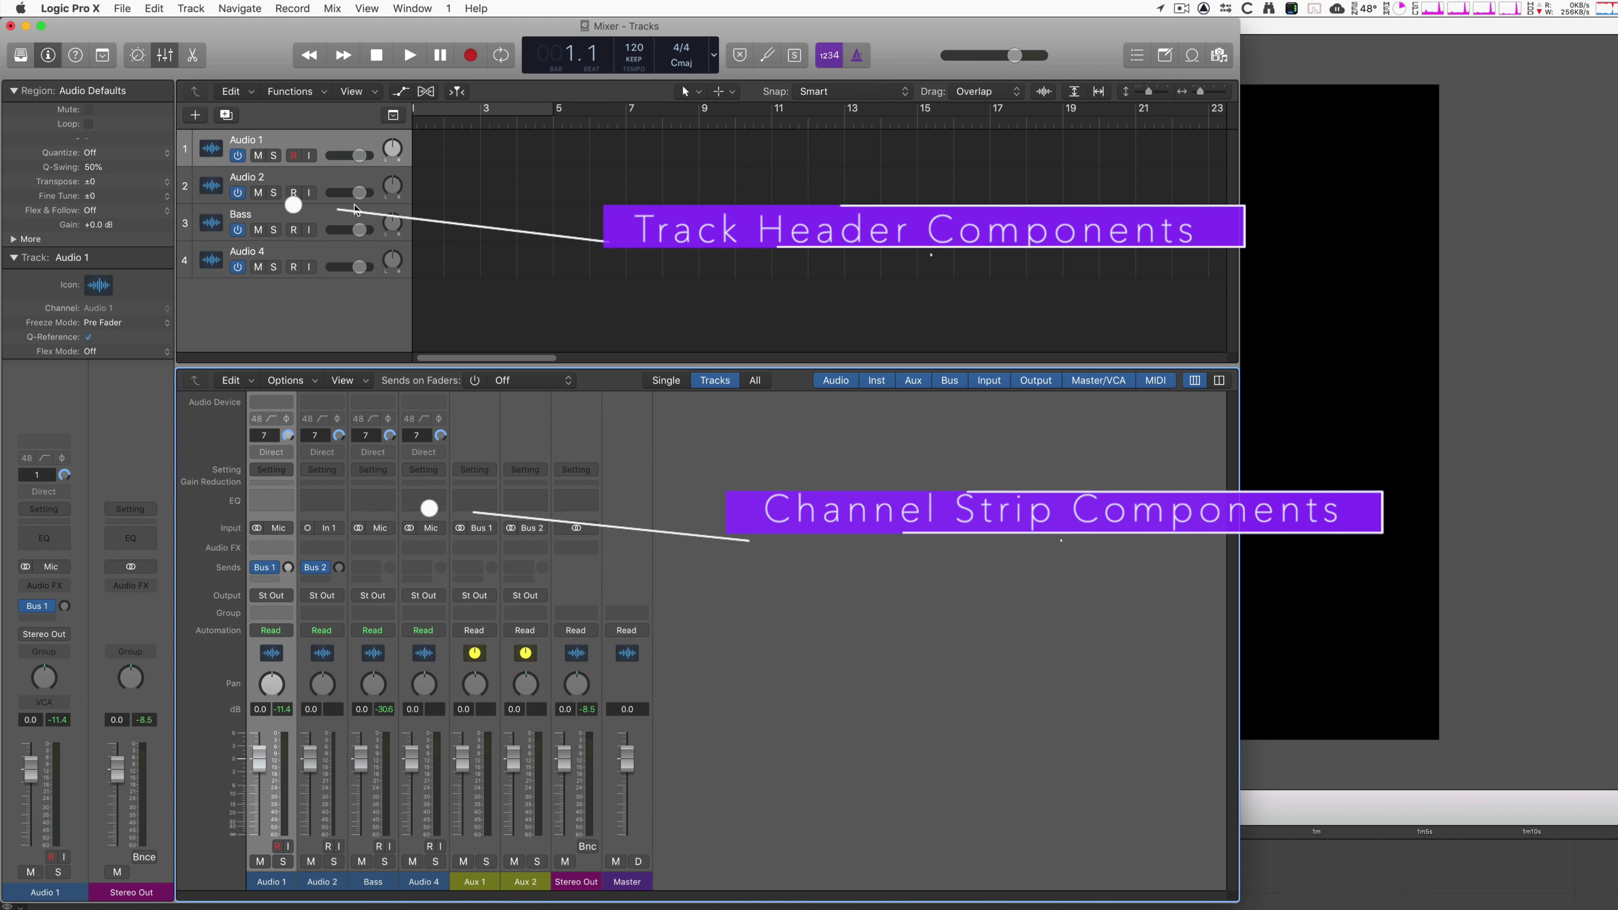
- Select the Audio 2 track and display the list of components its track header can show
left_click(242, 188)
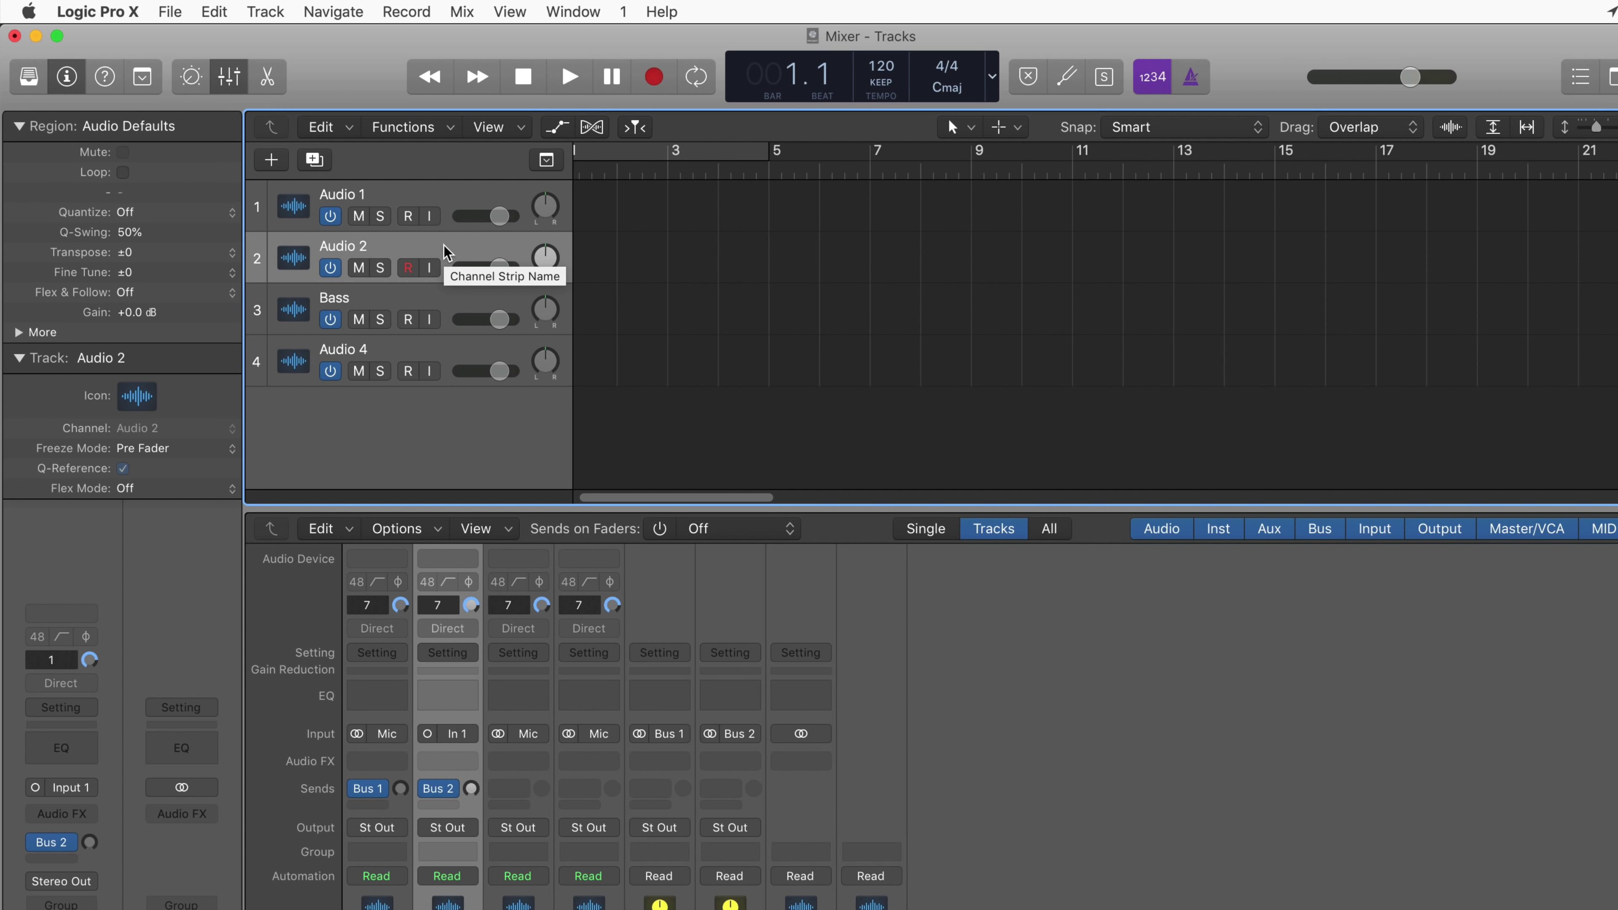
right_click(446, 252)
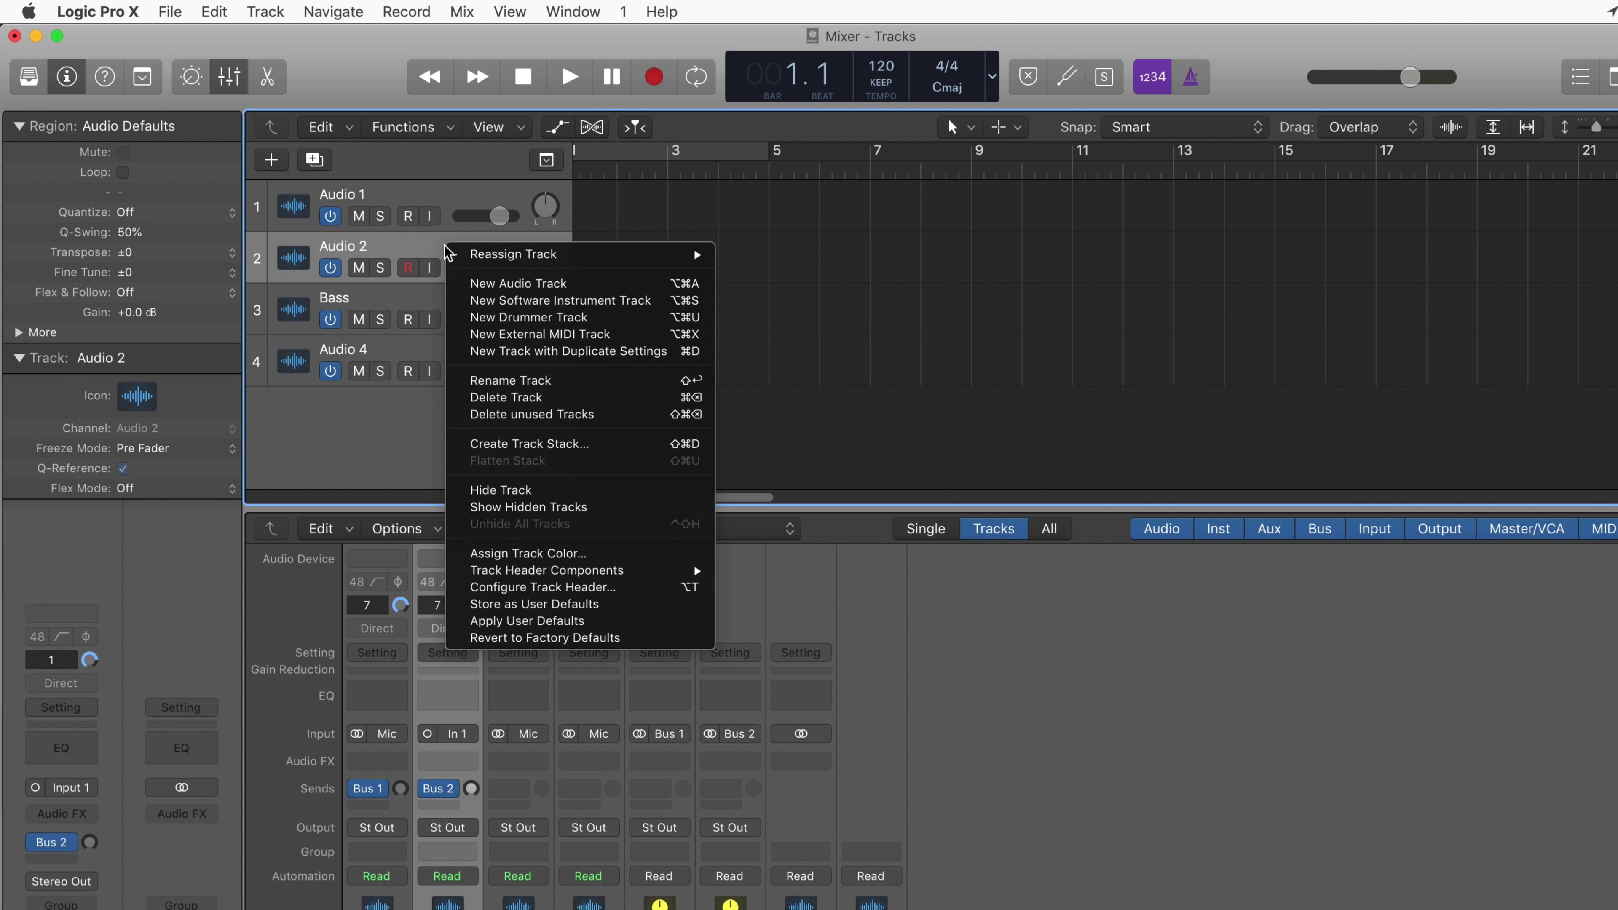
mouse_move(573, 569)
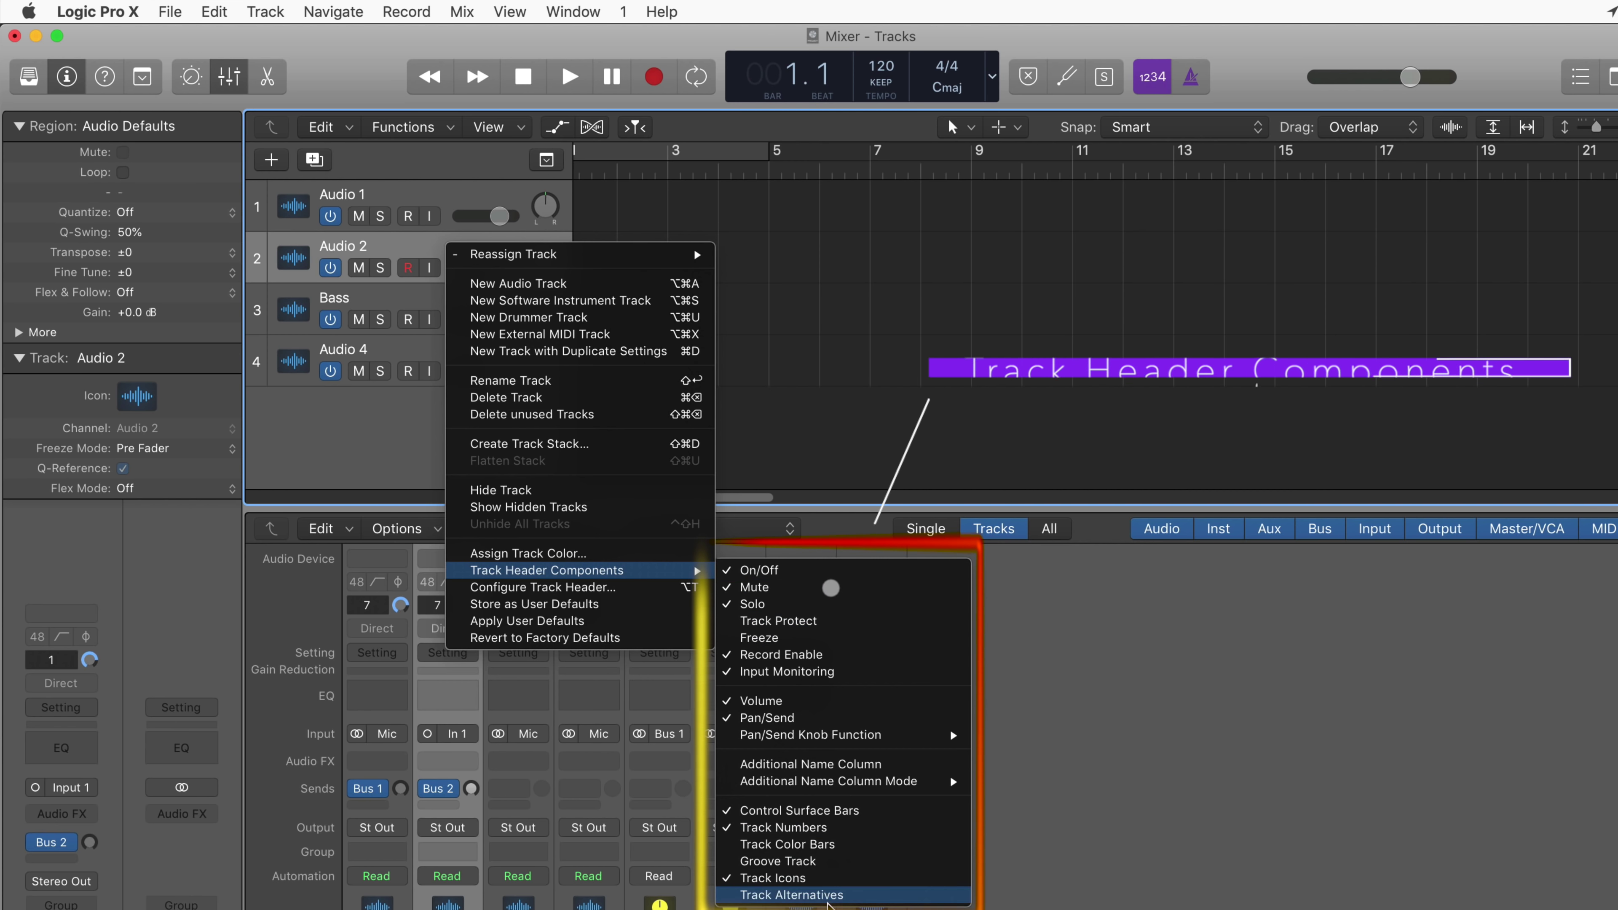
- Open the track header configuration, review its options for storing and applying user defaults, and close it
left_click(671, 589)
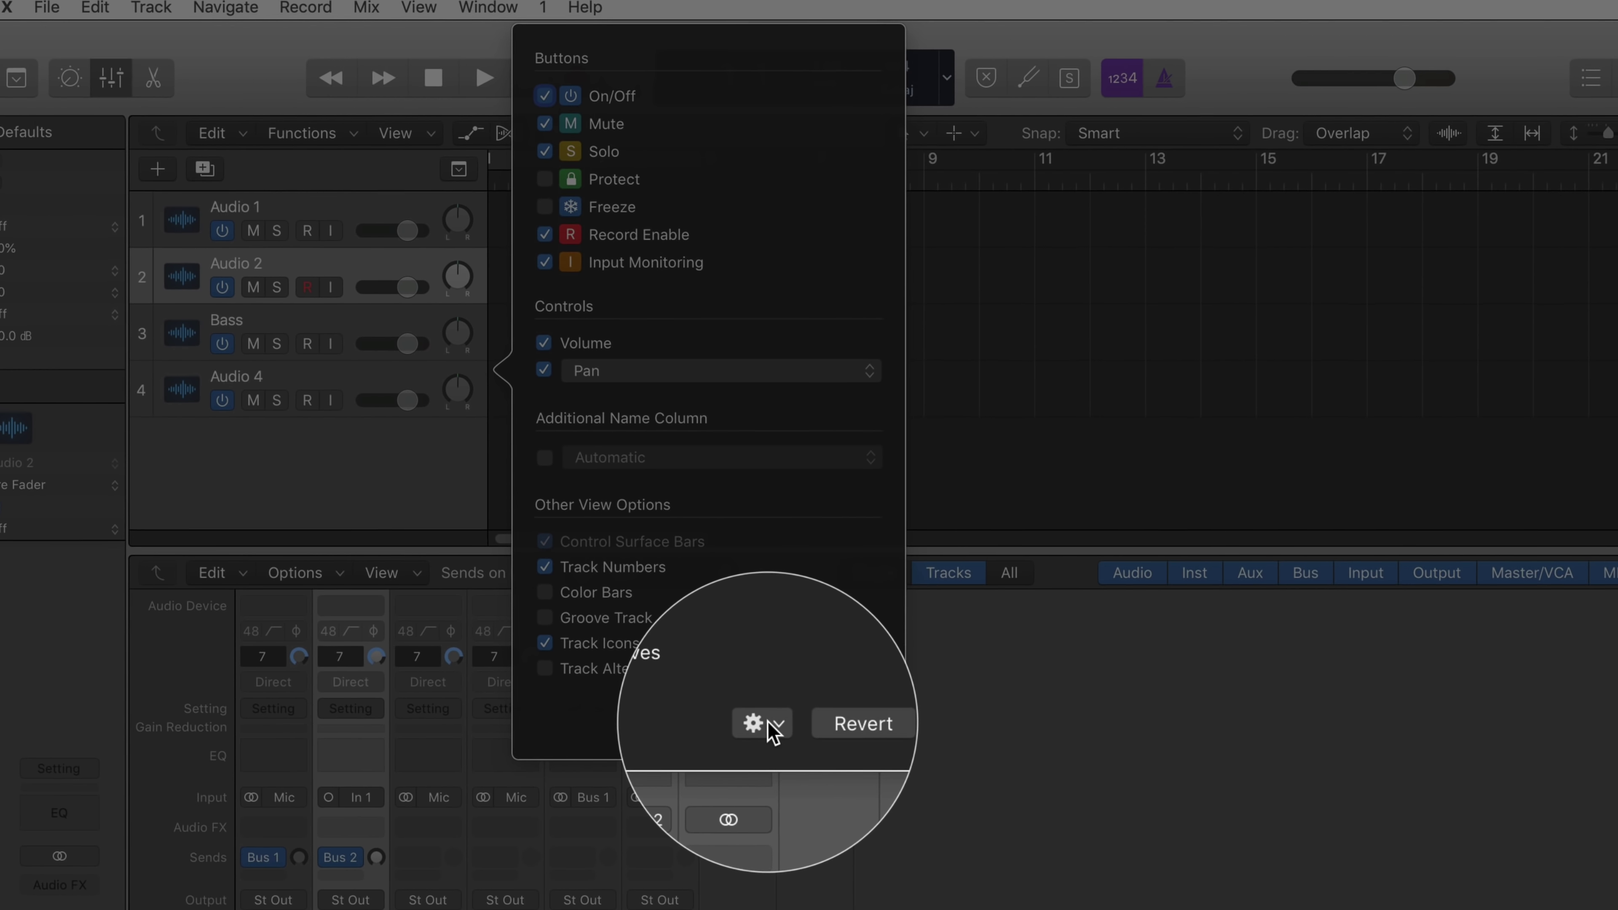
left_click(733, 755)
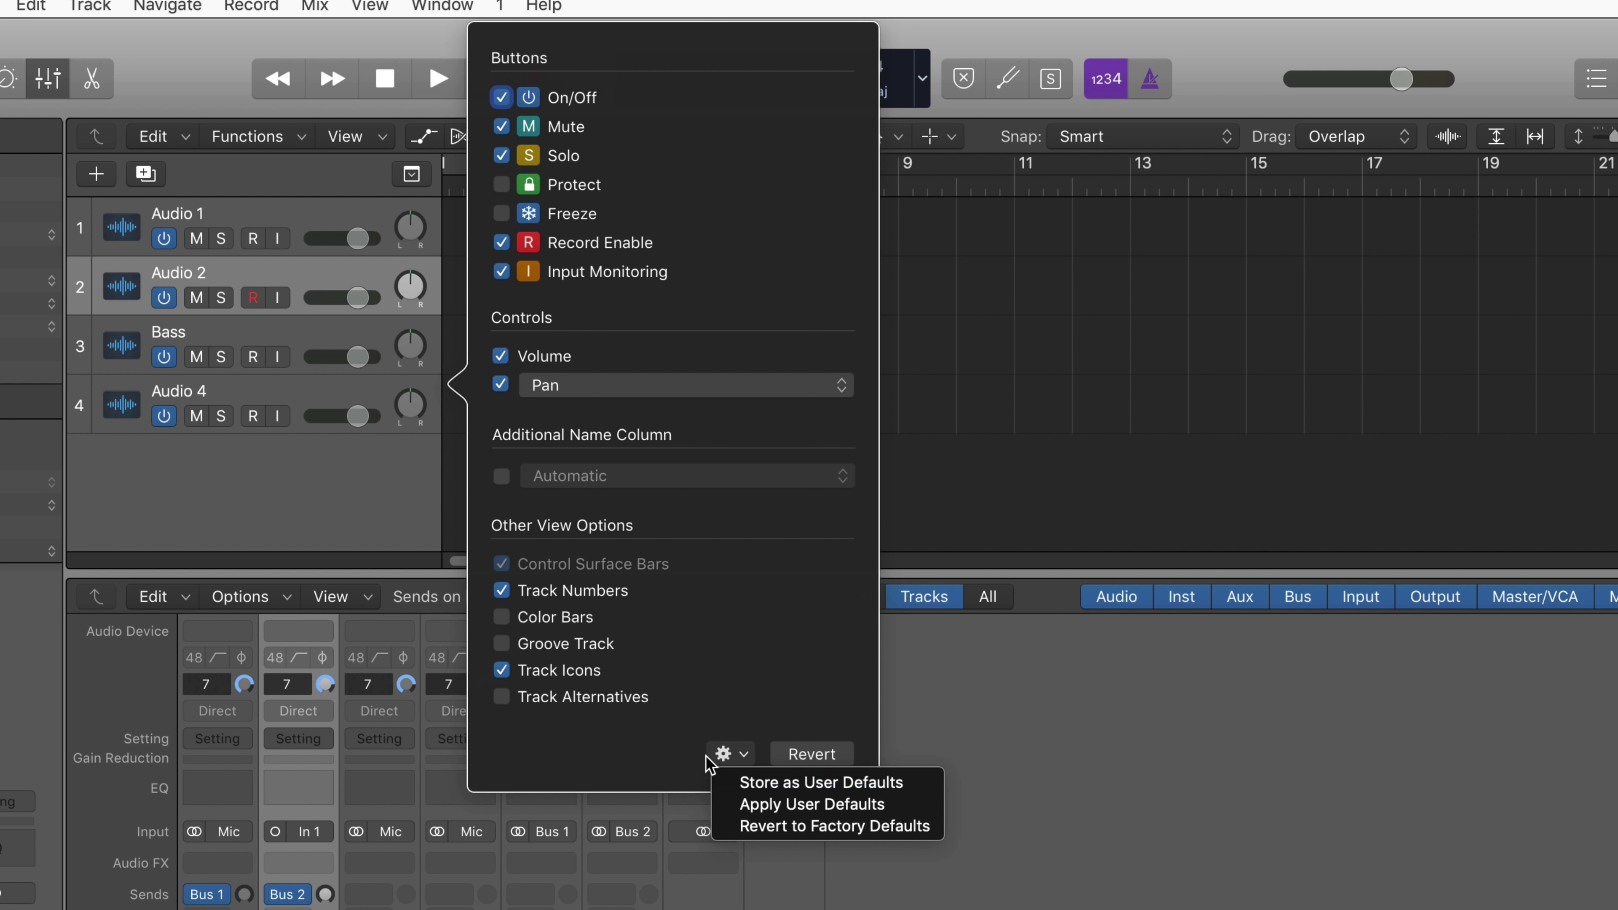
left_click(654, 762)
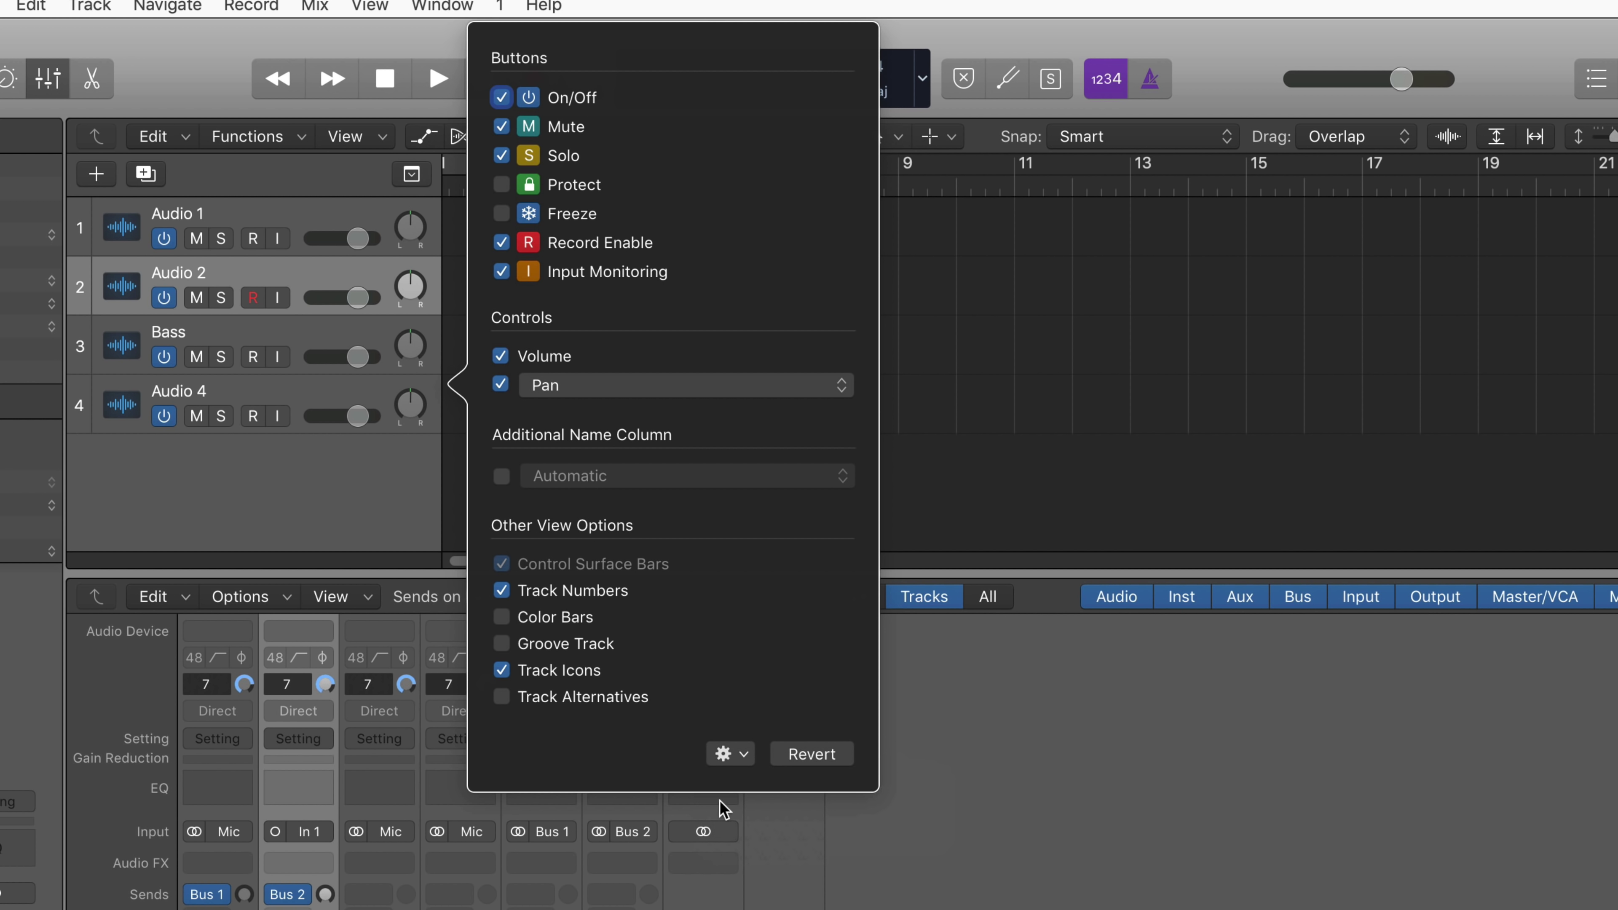
left_click(899, 905)
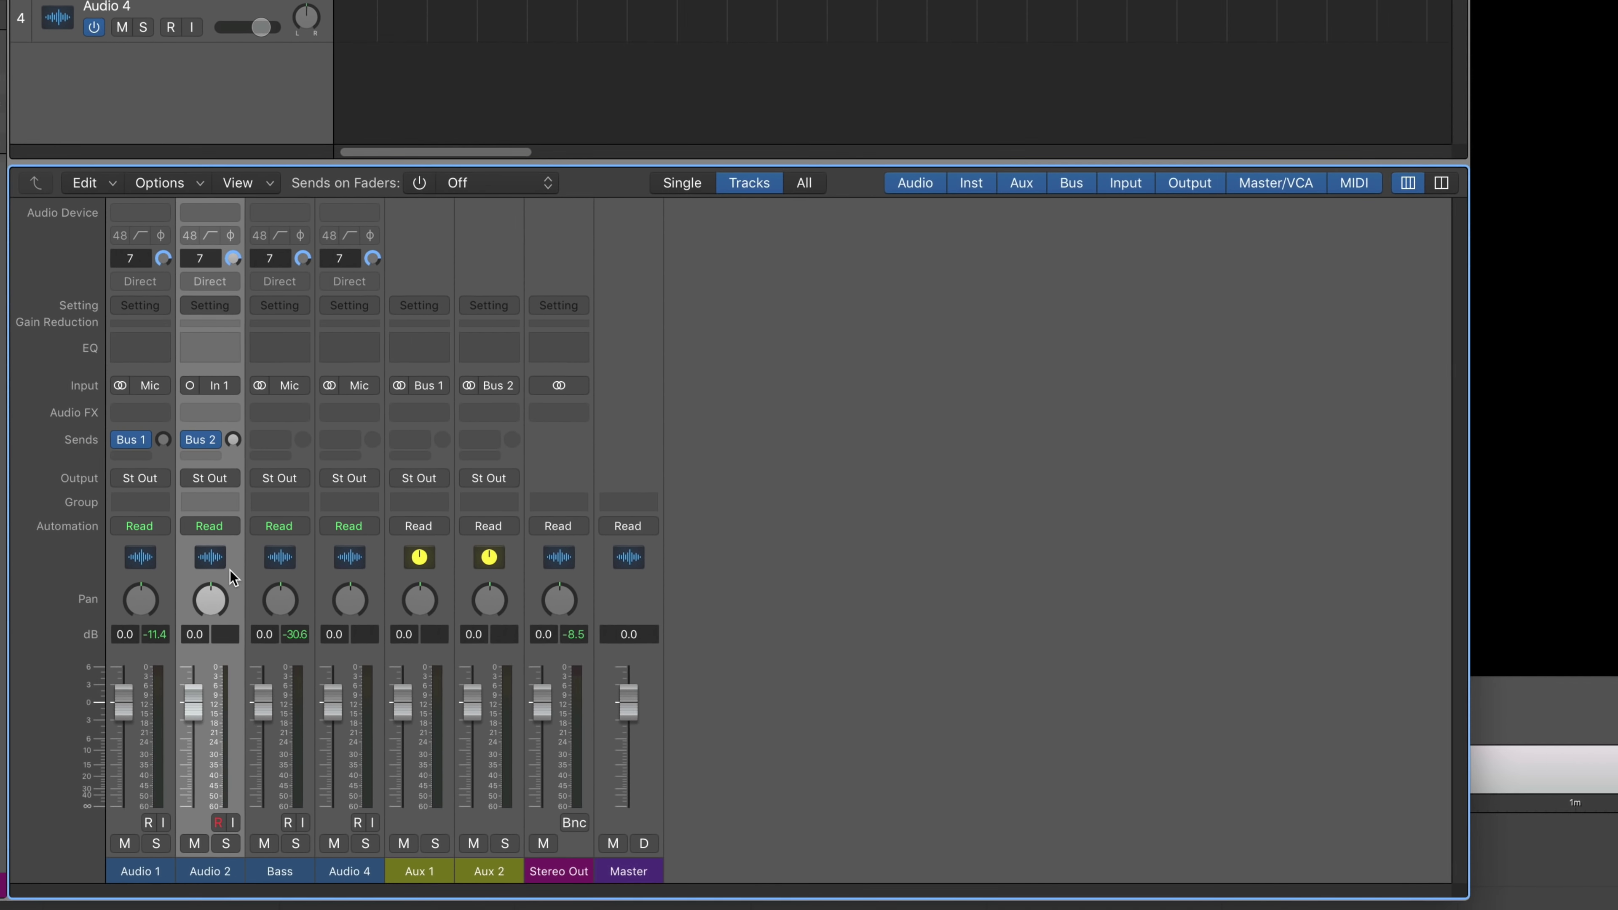
- Open the channel strip component configuration from the Audio 2 strip, apply the user defaults and close it
right_click(205, 644)
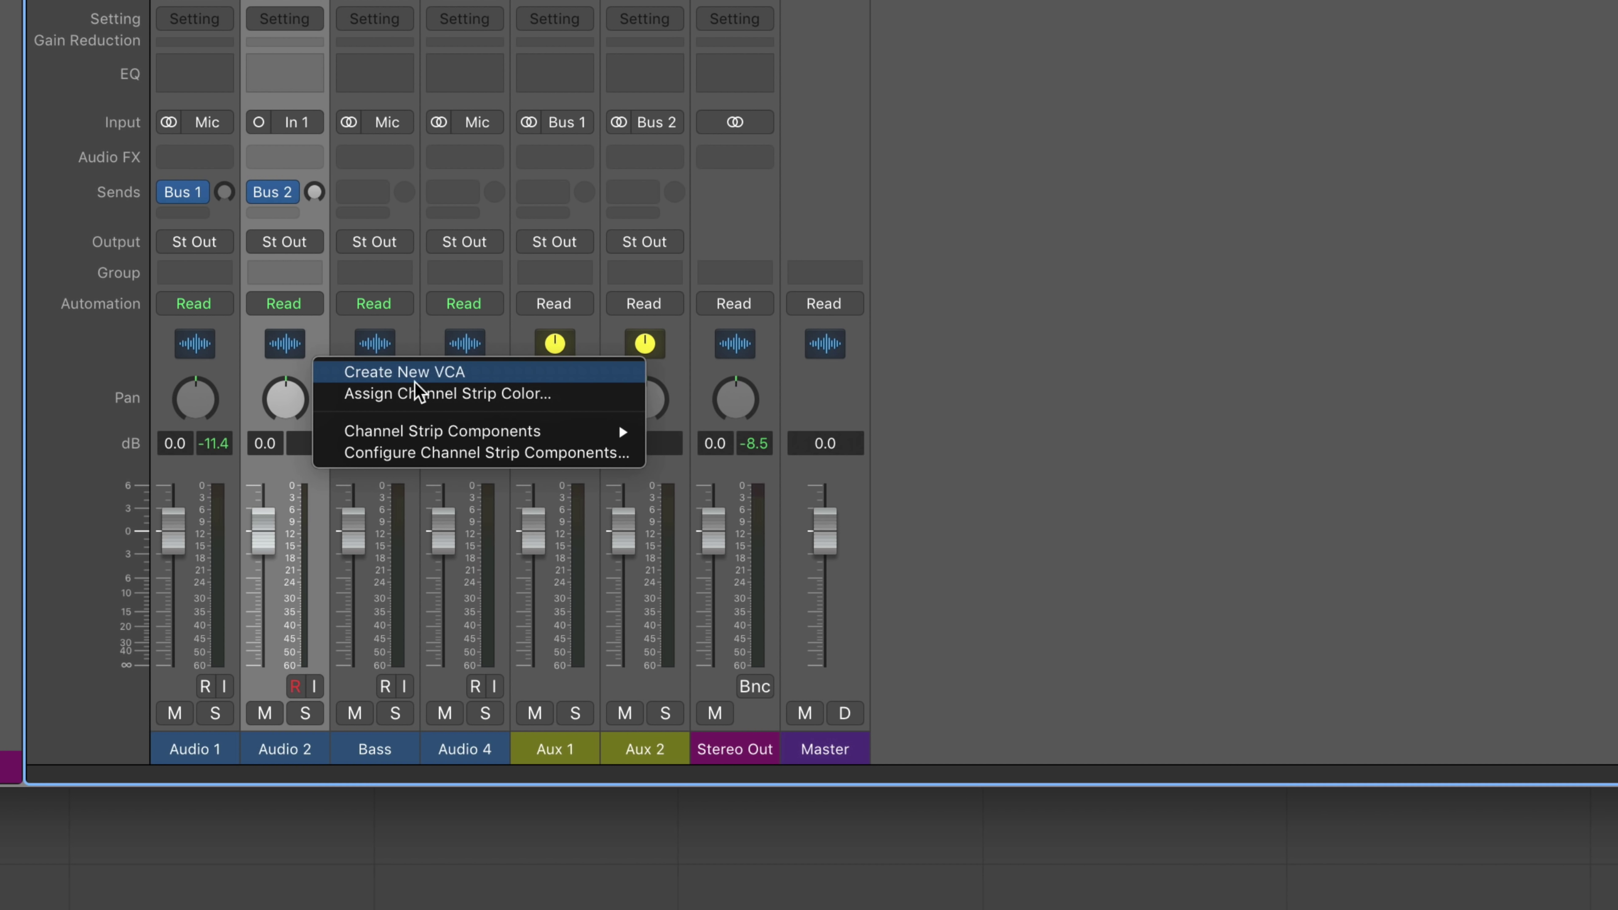
mouse_move(558, 433)
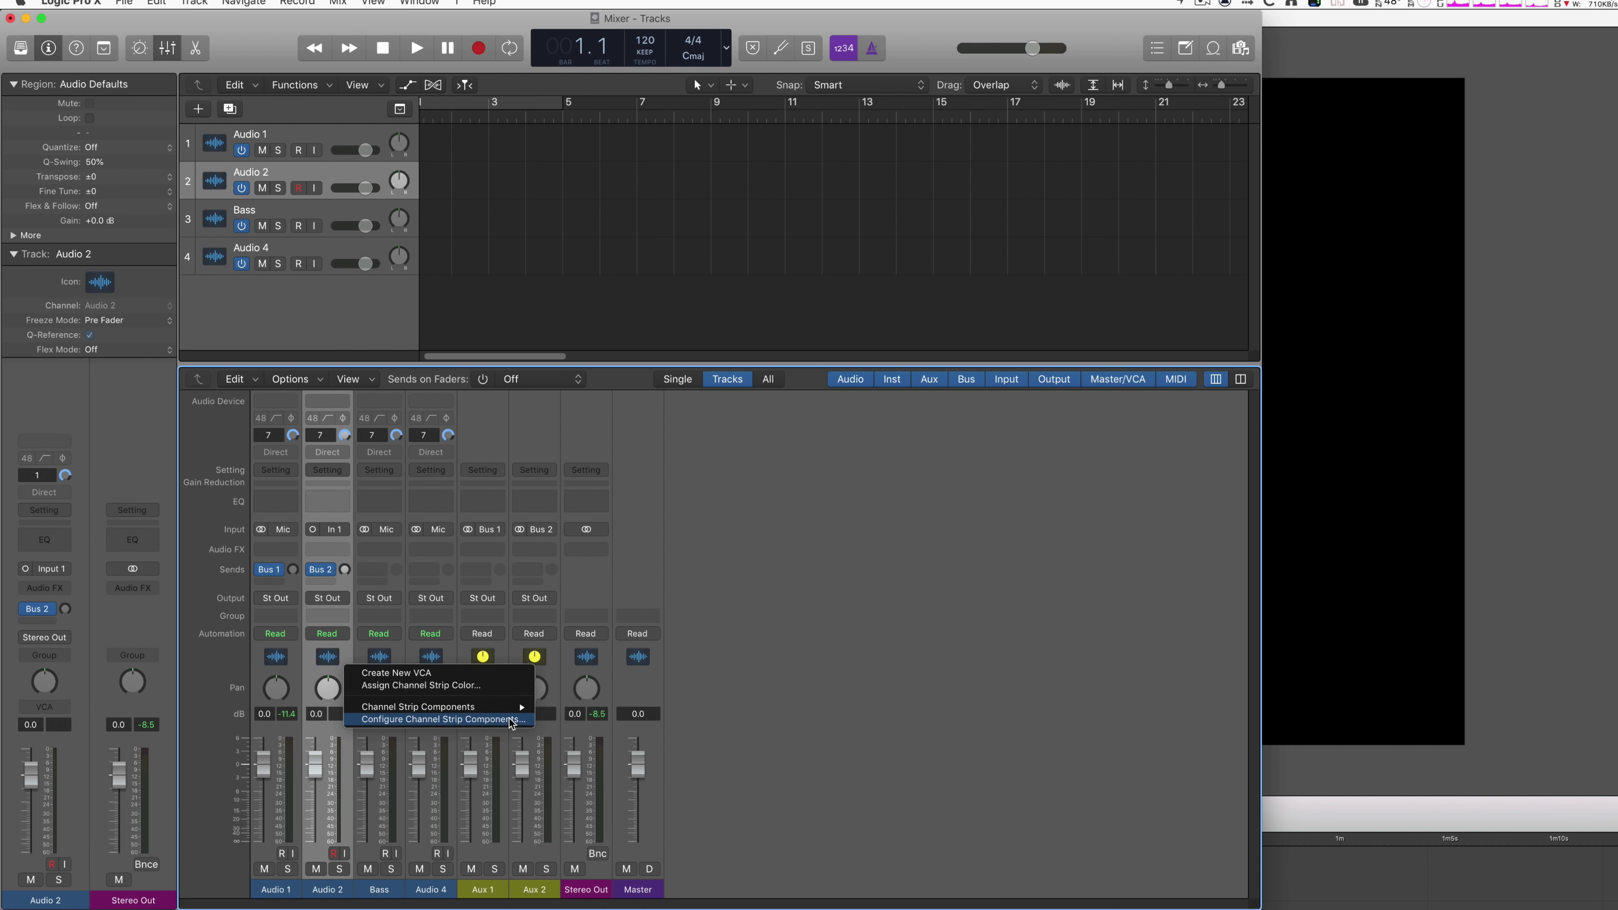
left_click(559, 572)
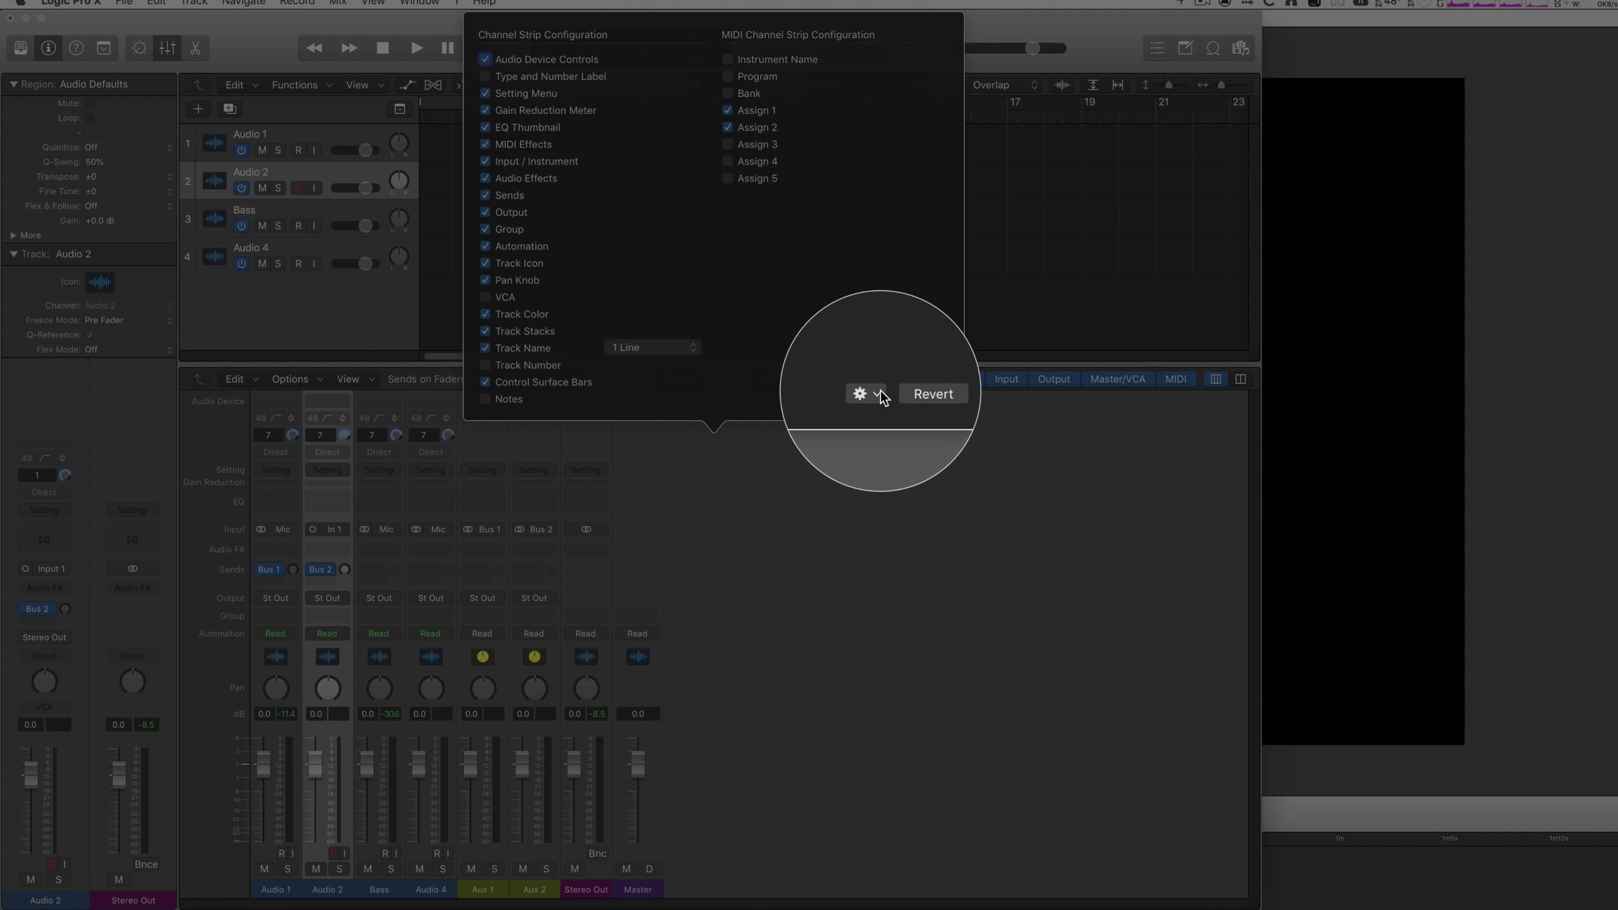
left_click(879, 393)
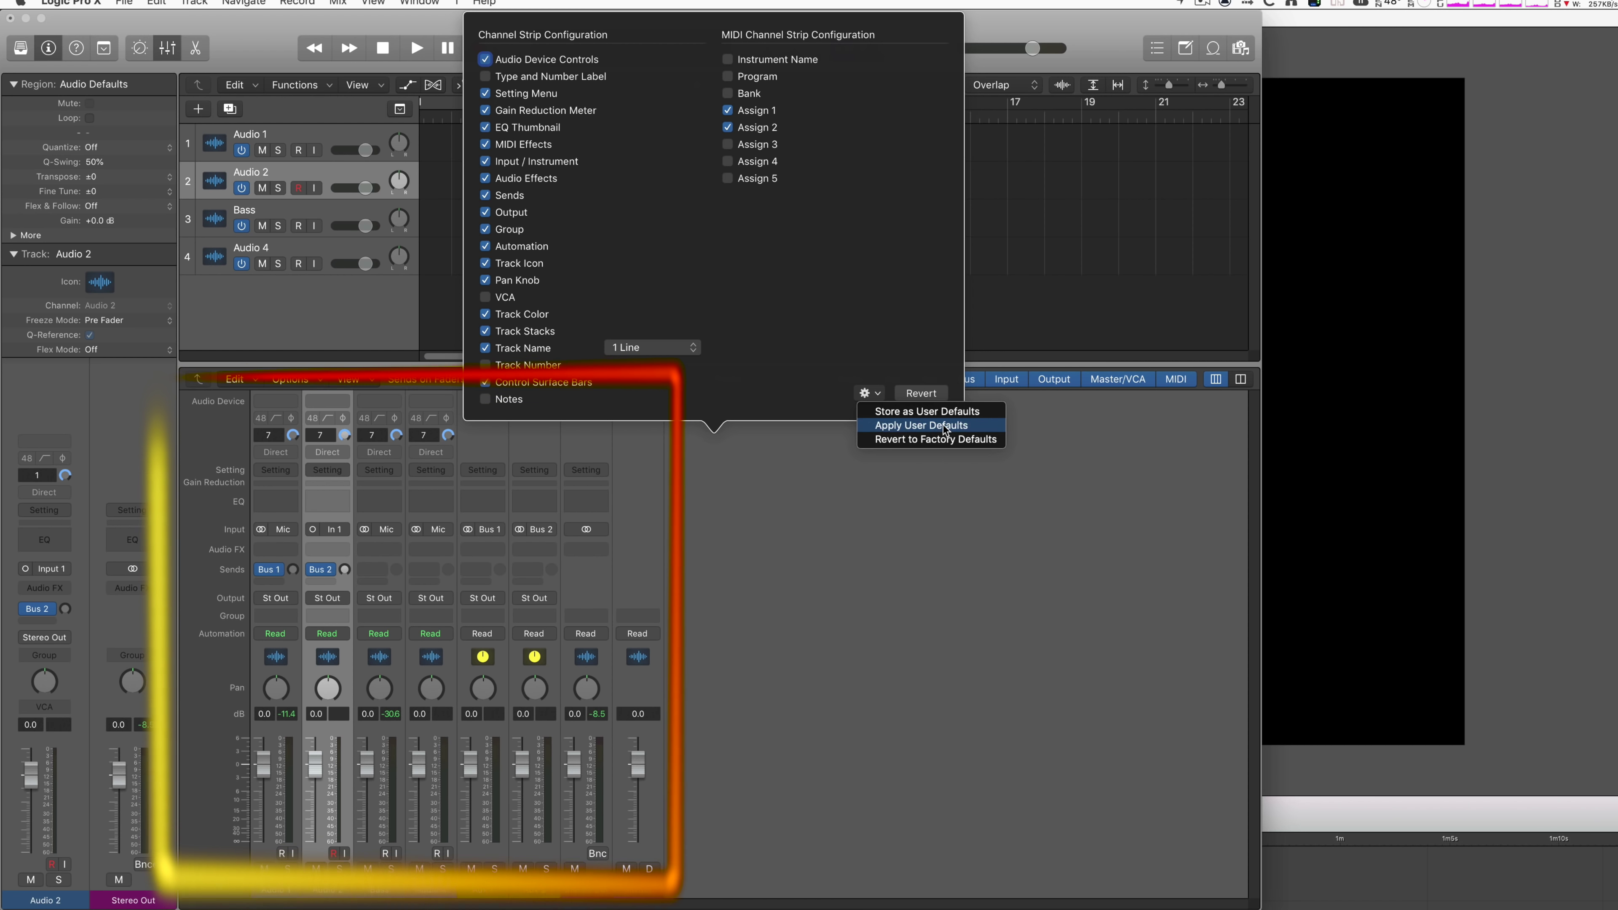
left_click(944, 425)
left_click(719, 822)
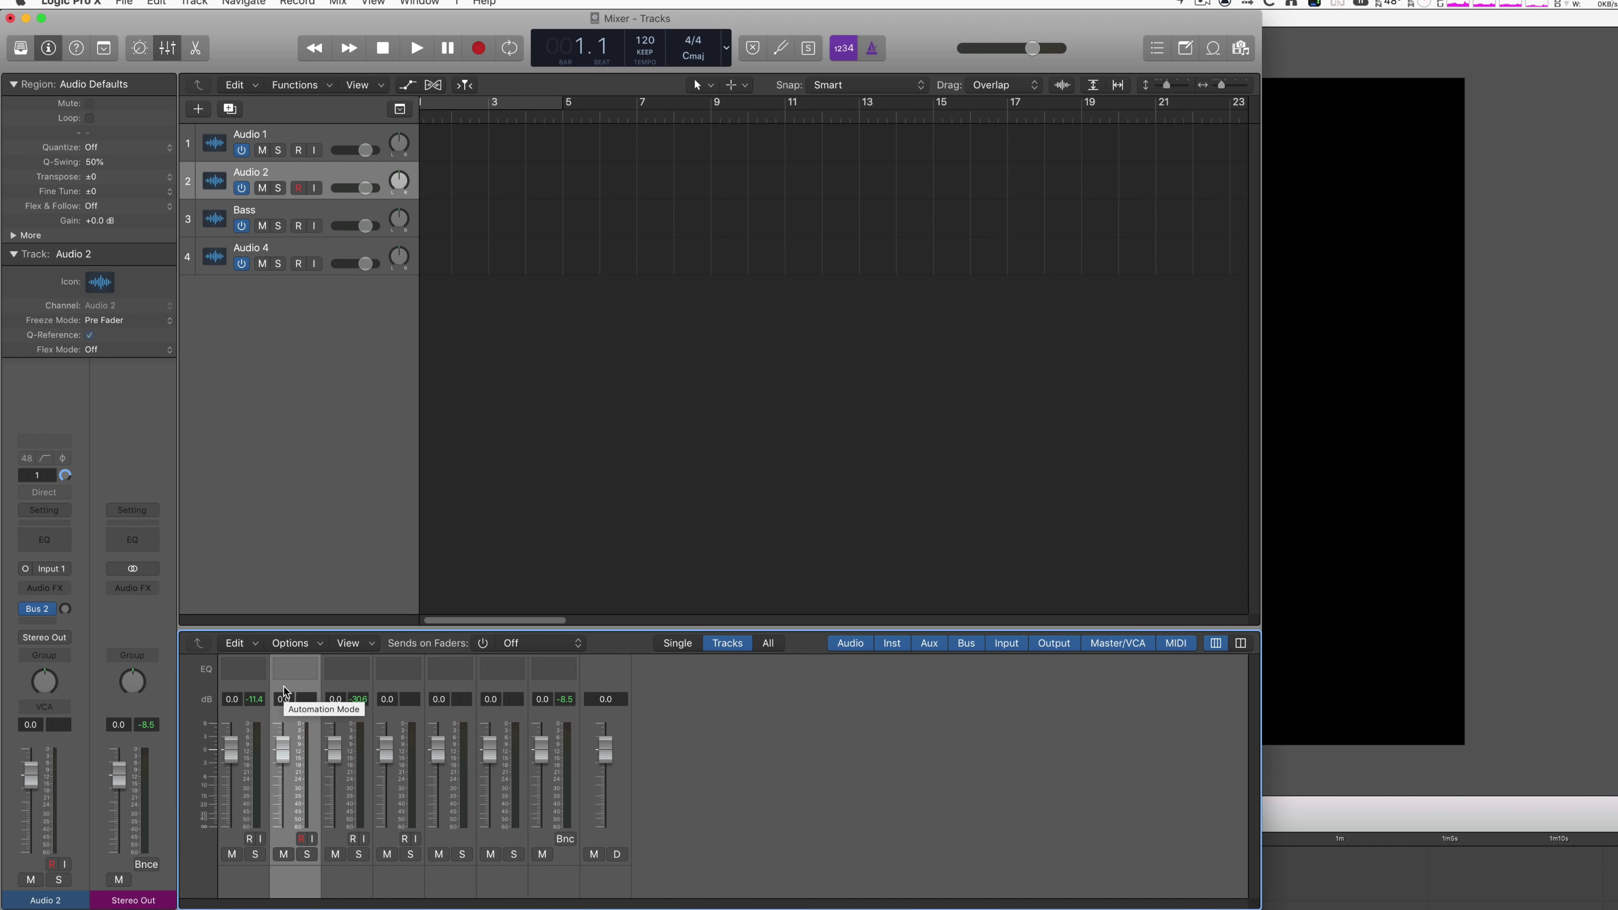
- Revert the mixer's channel strip components to the factory defaults from the Audio 1 strip and close the configuration
right_click(257, 713)
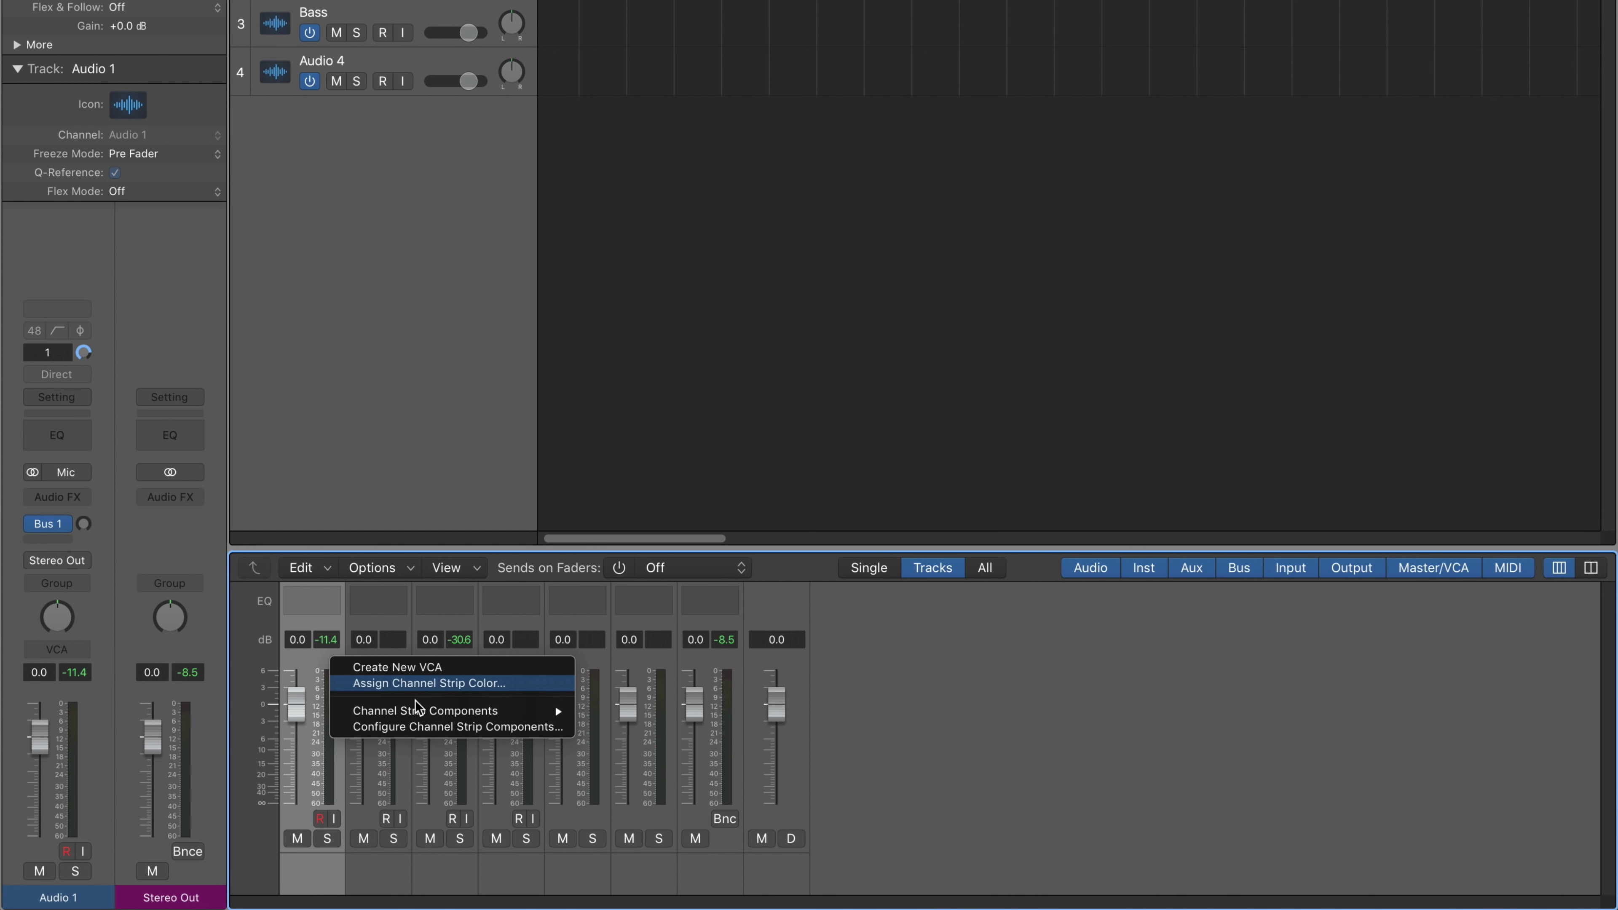
left_click(470, 727)
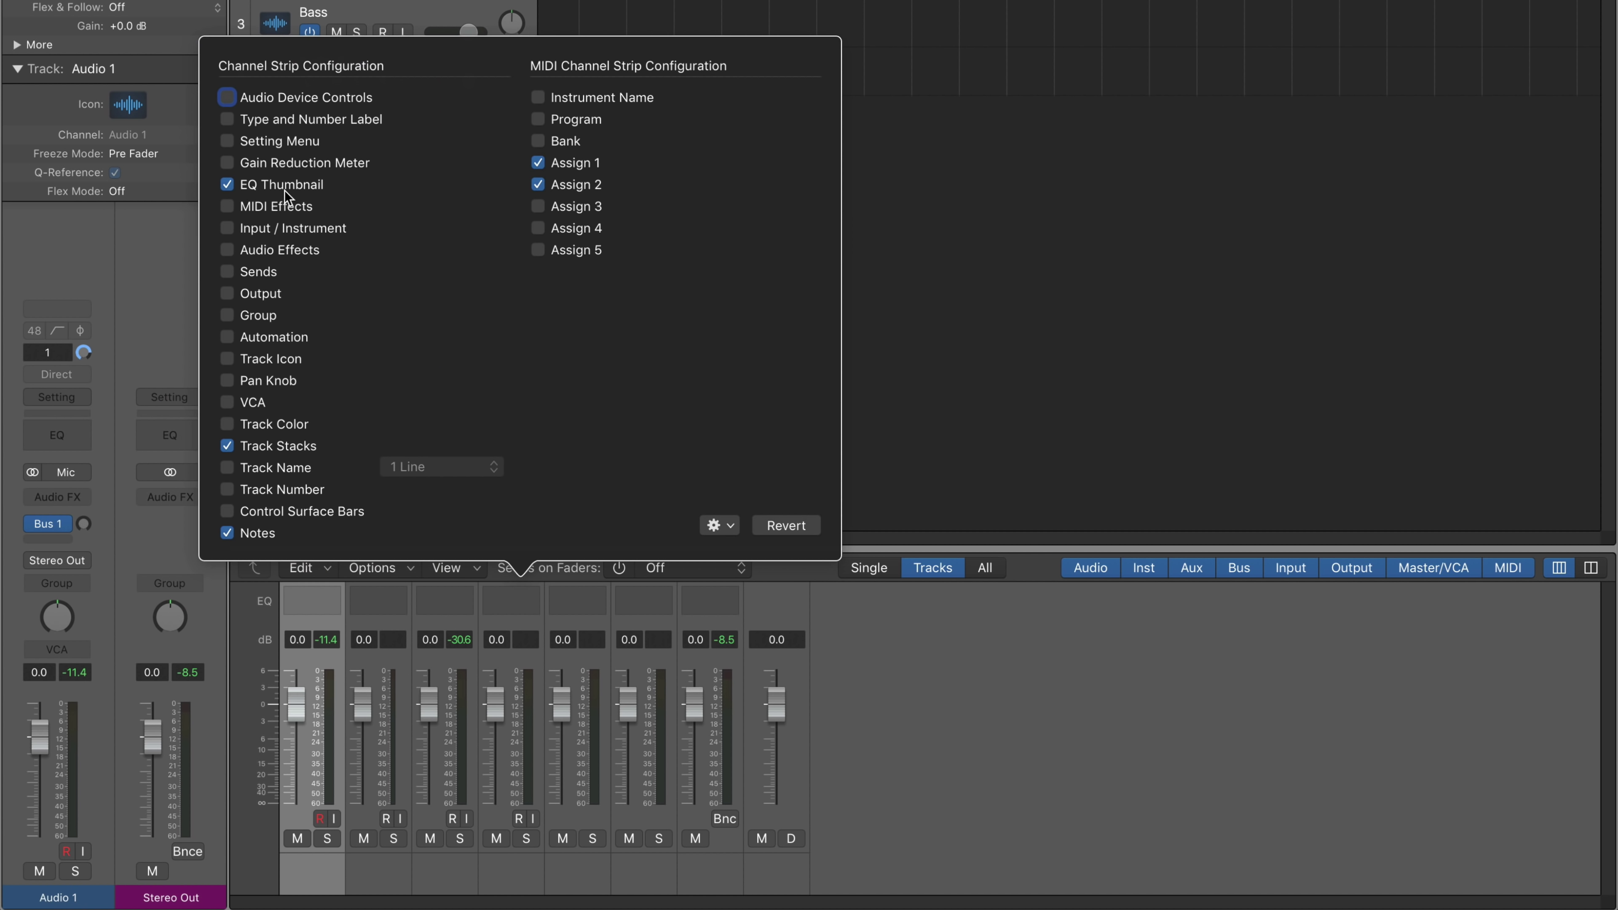
left_click(720, 529)
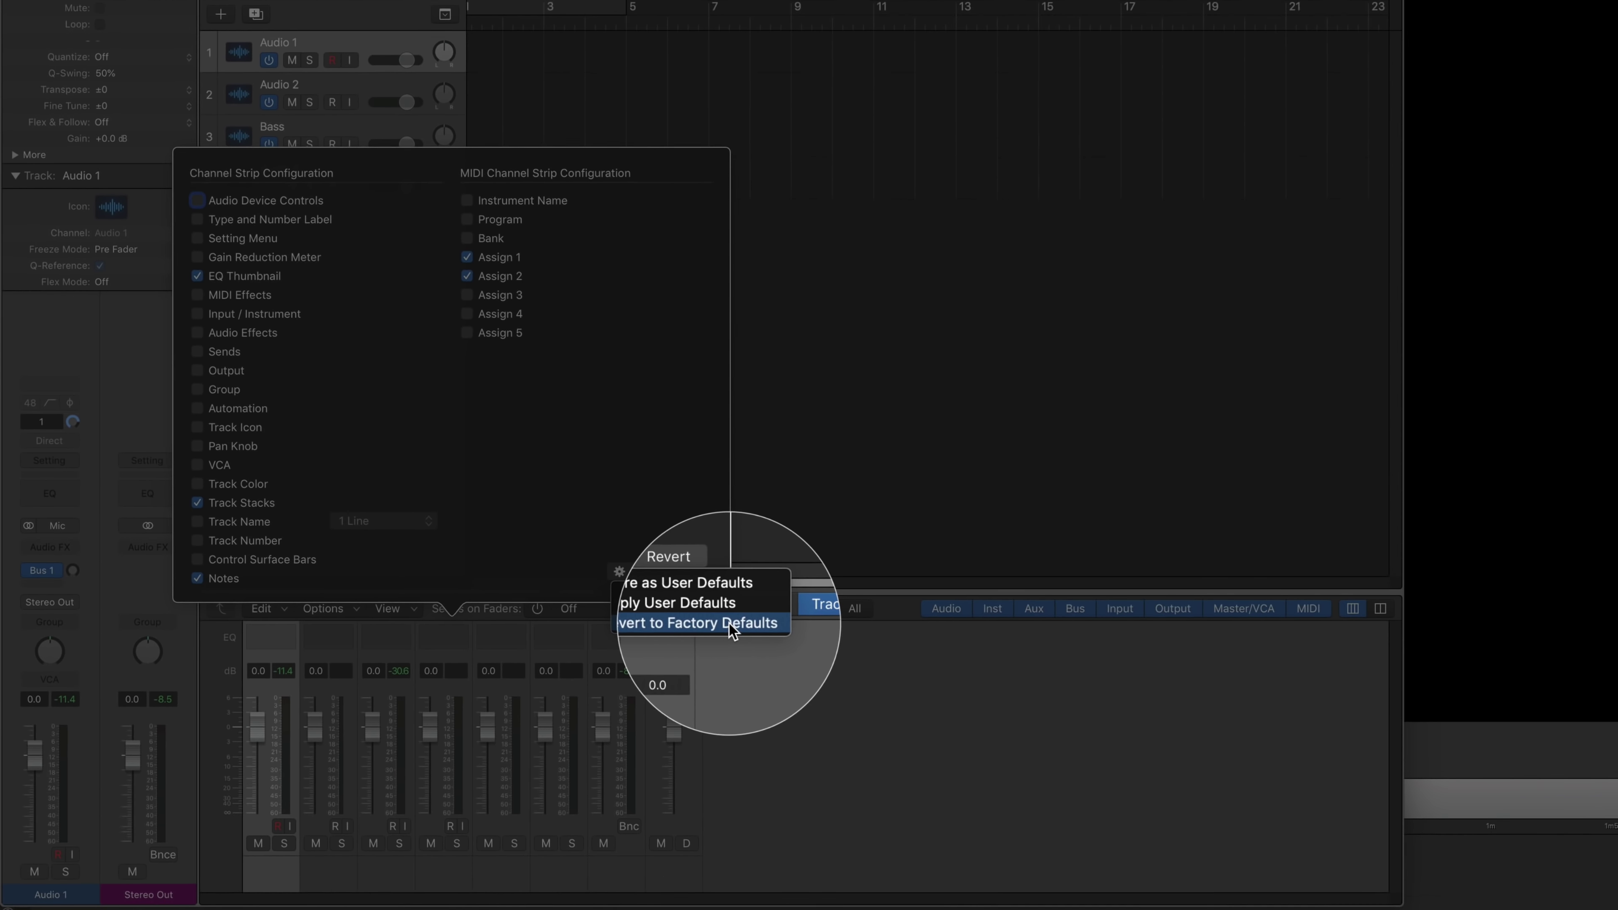
left_click(792, 601)
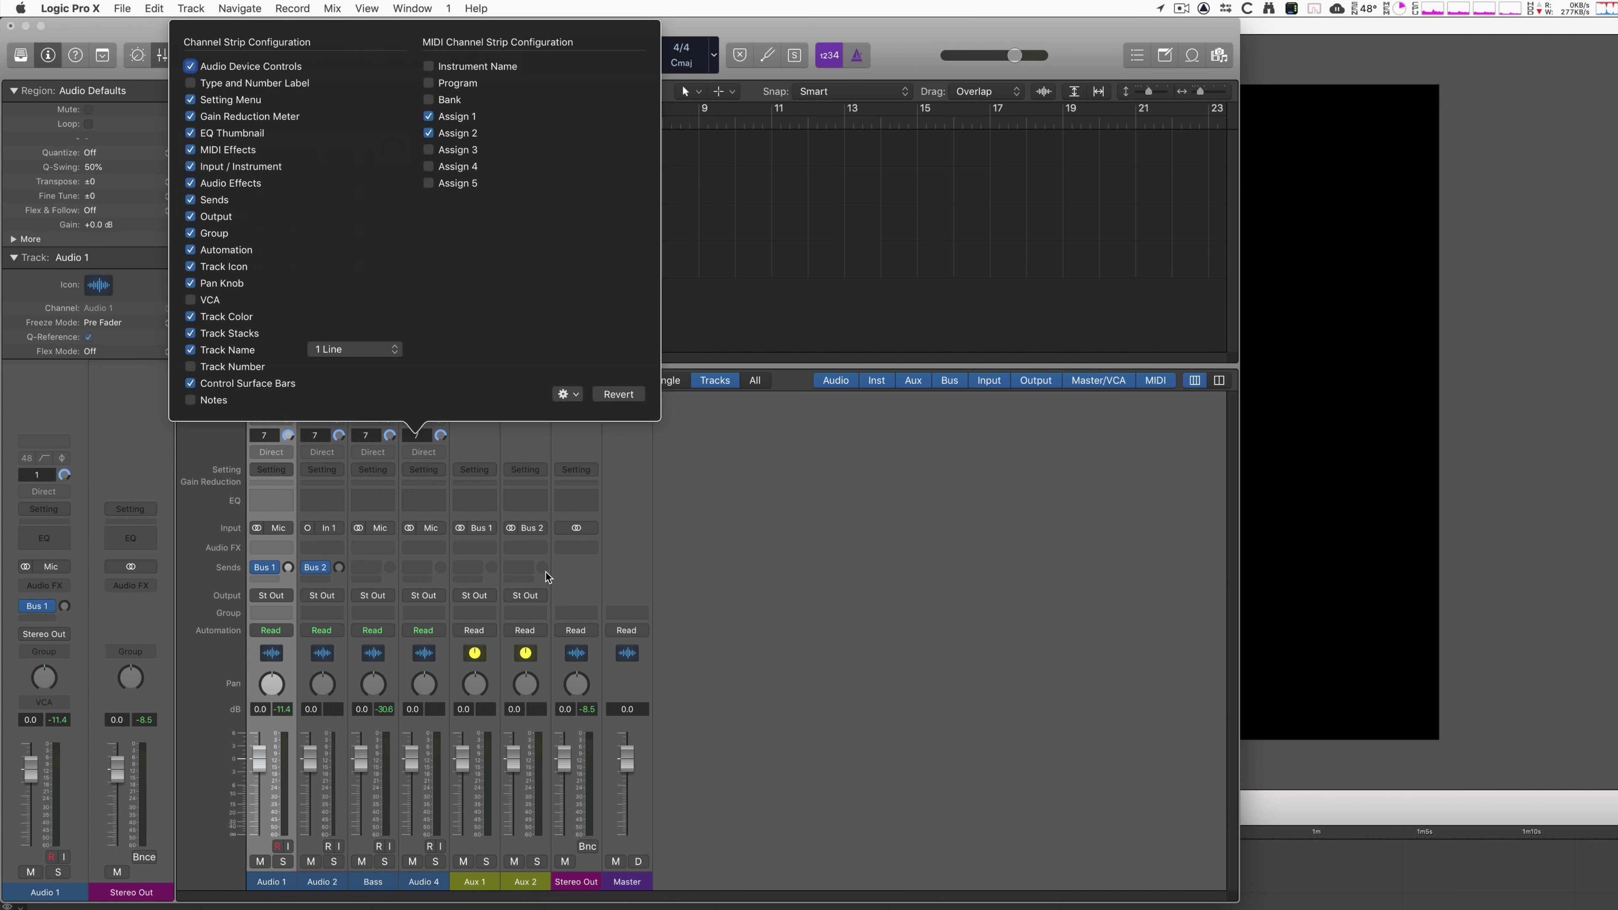
left_click(859, 604)
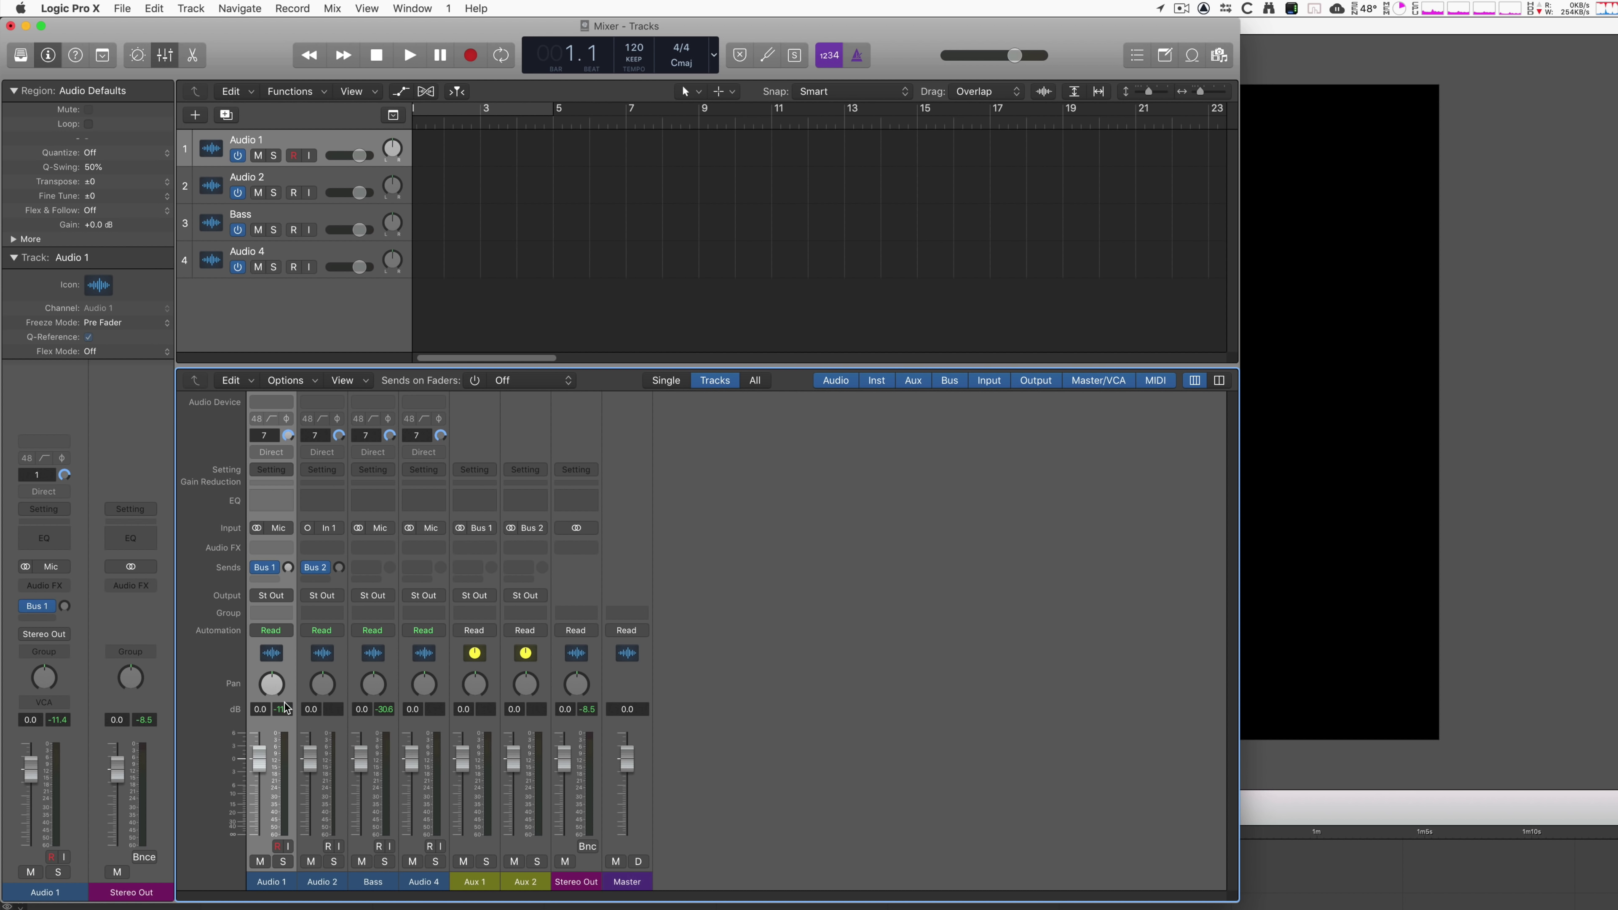
- Configure the mixer's channel strip components to hide Output, Group, Audio Effects and Gain Reduction Meter
right_click(285, 694)
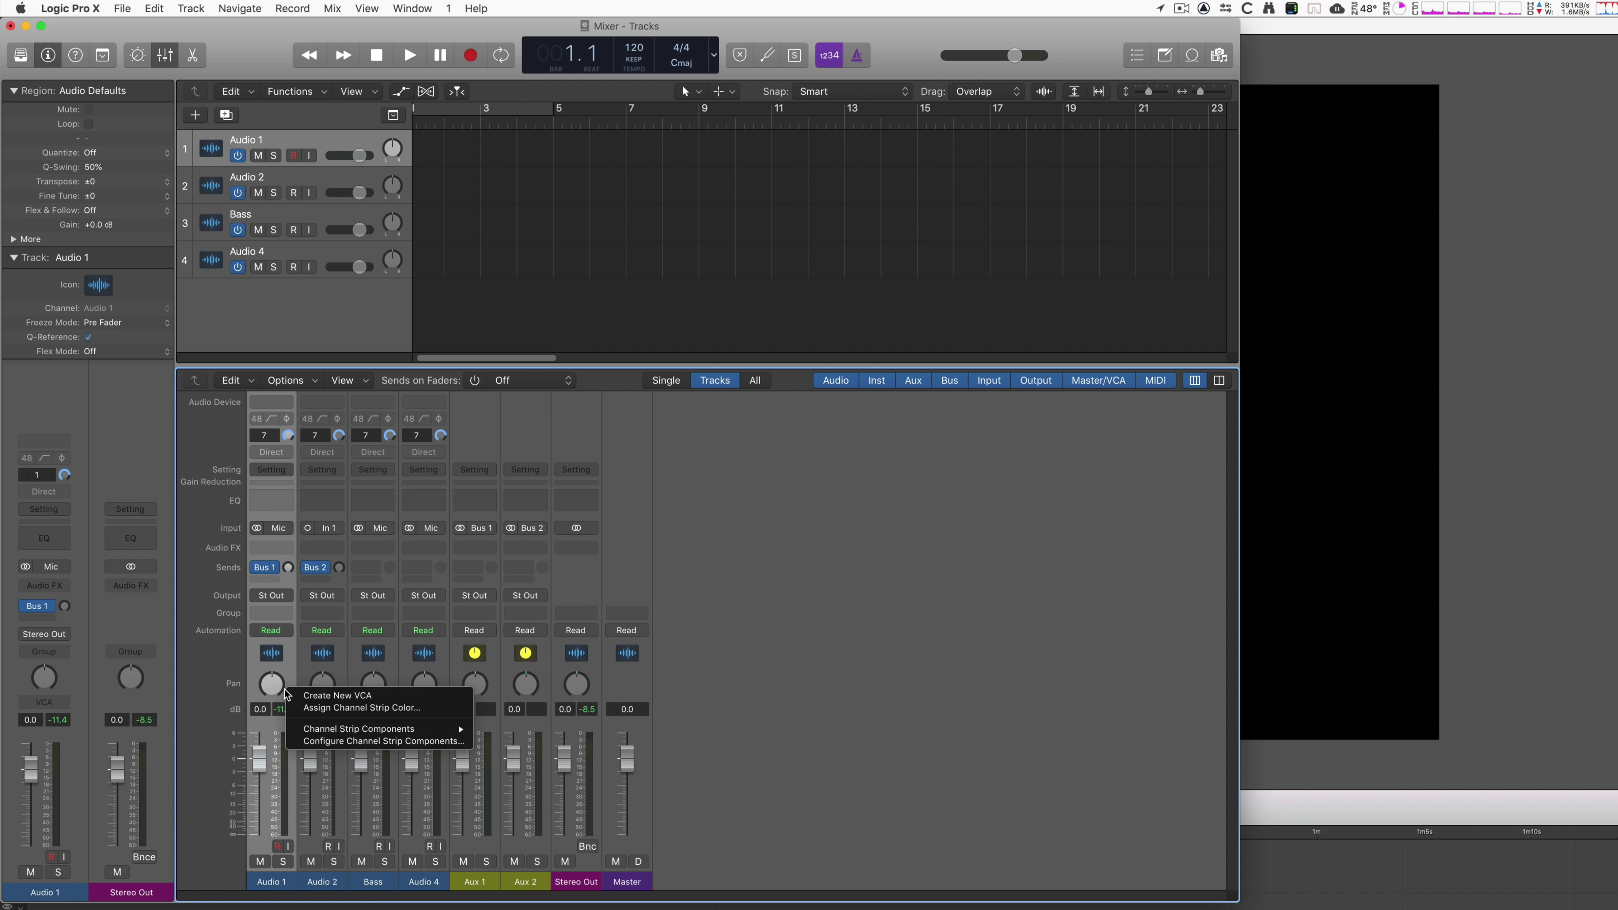
left_click(399, 742)
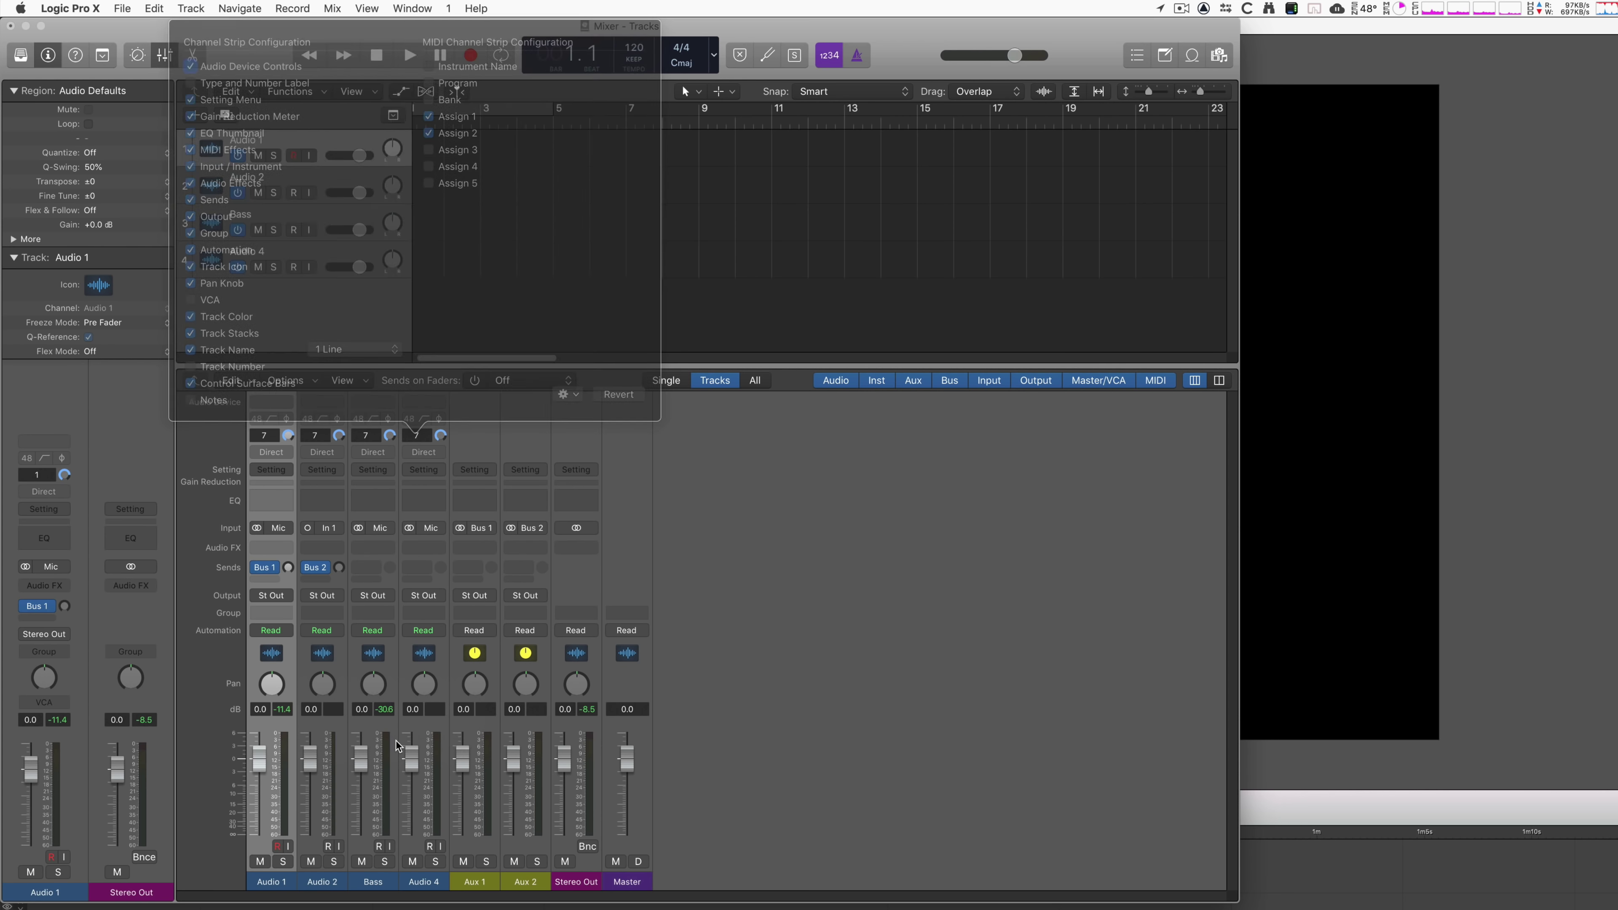
left_click(190, 216)
left_click(190, 234)
left_click(190, 183)
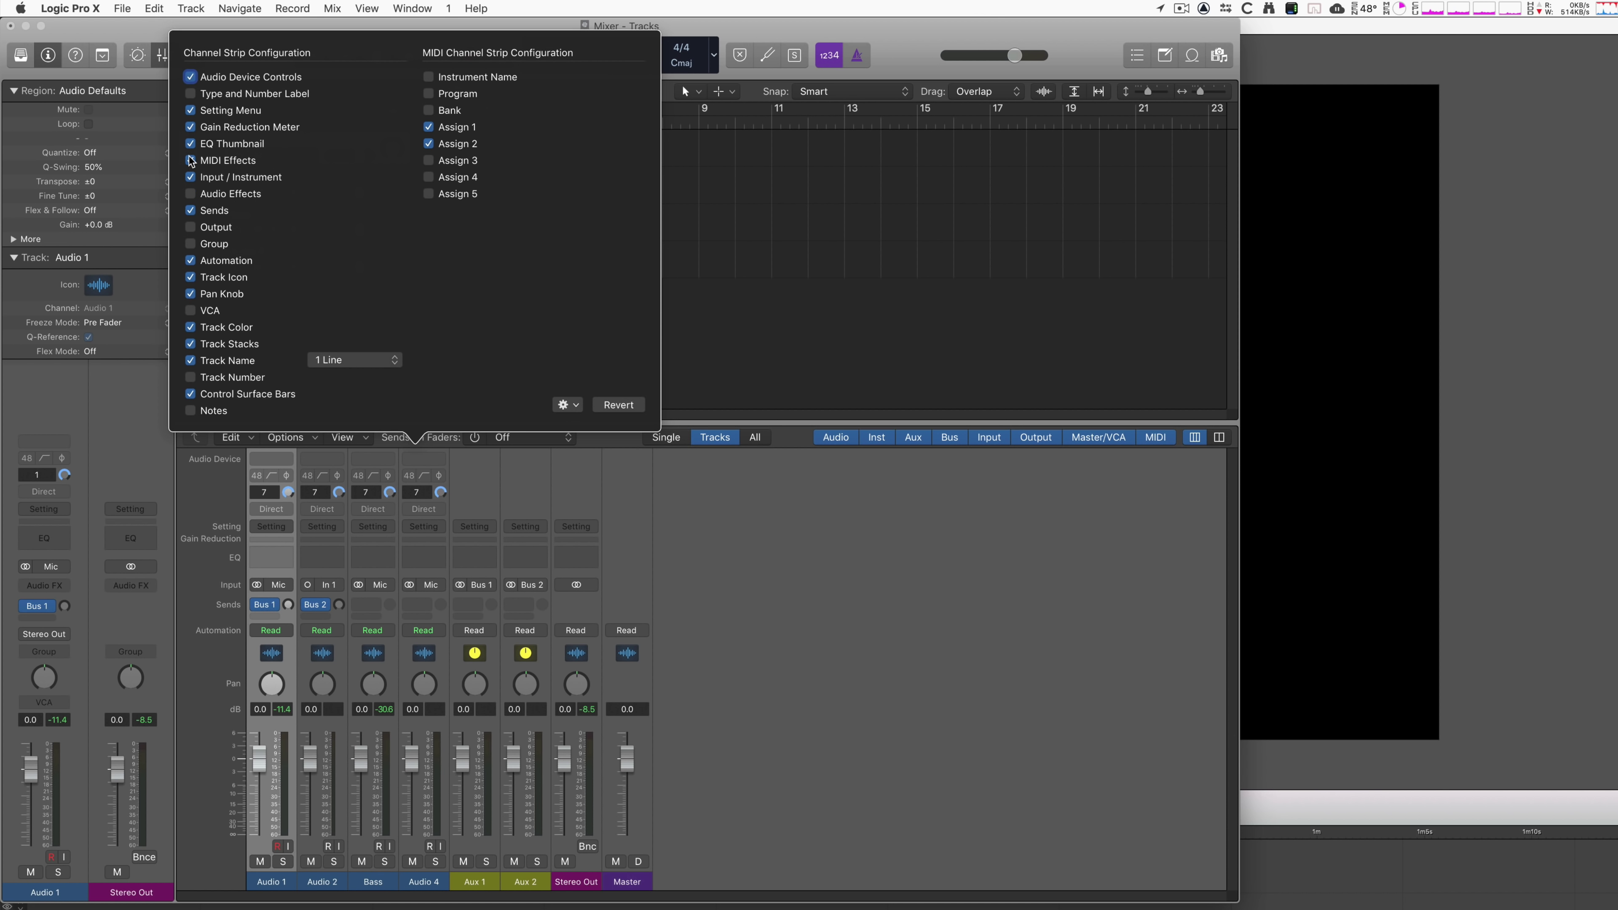
left_click(191, 128)
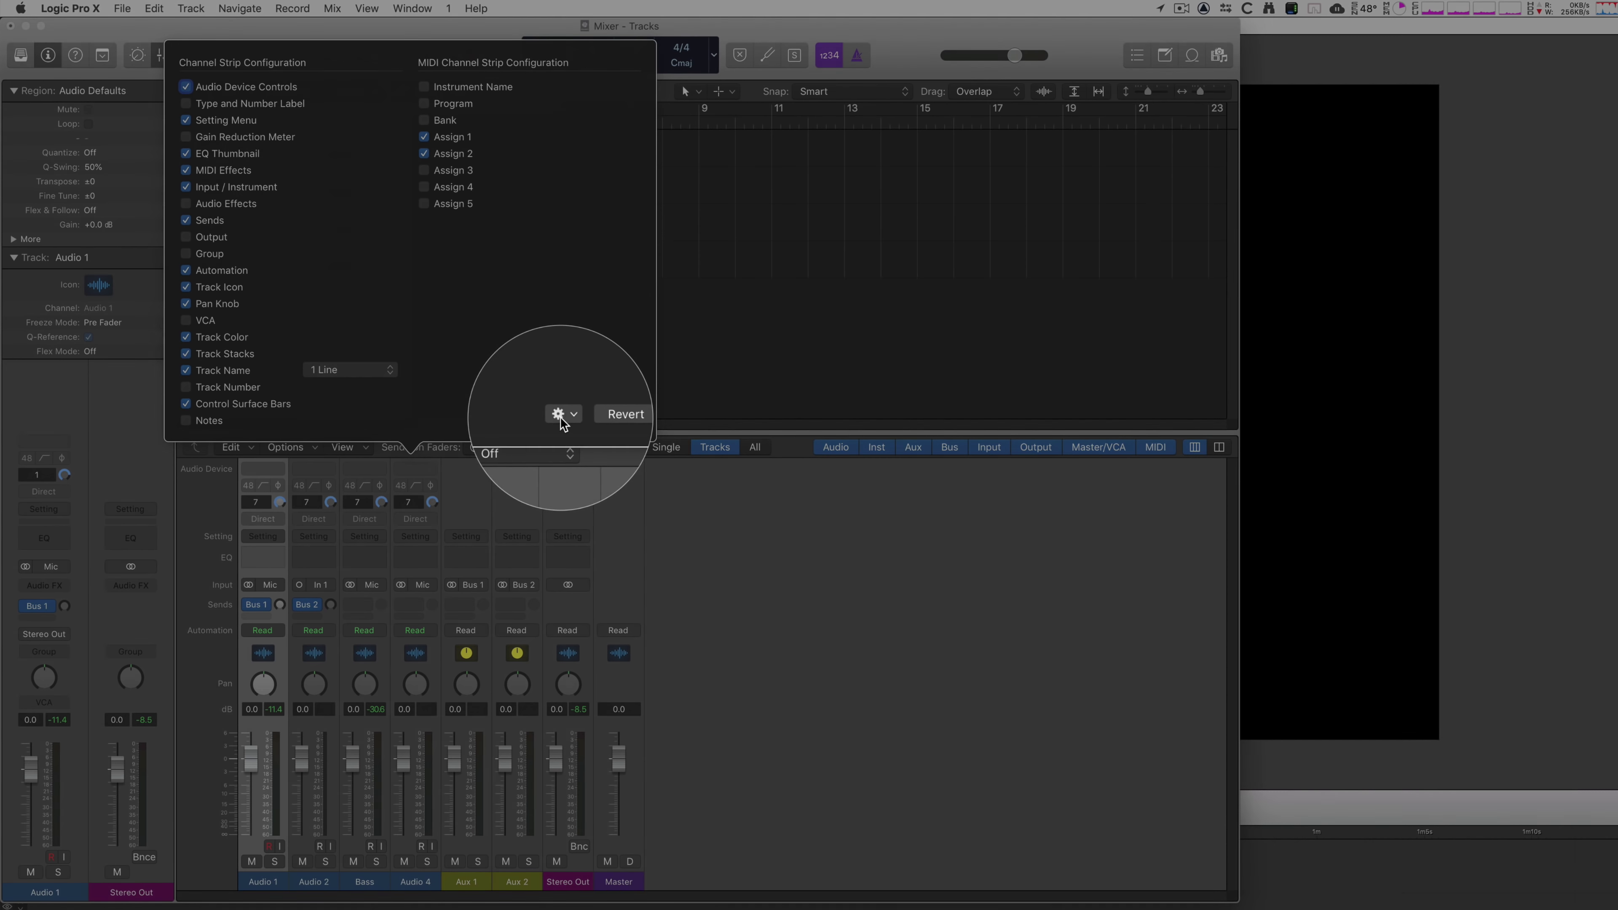
- Store the current channel strip component configuration as user defaults and close it
left_click(560, 417)
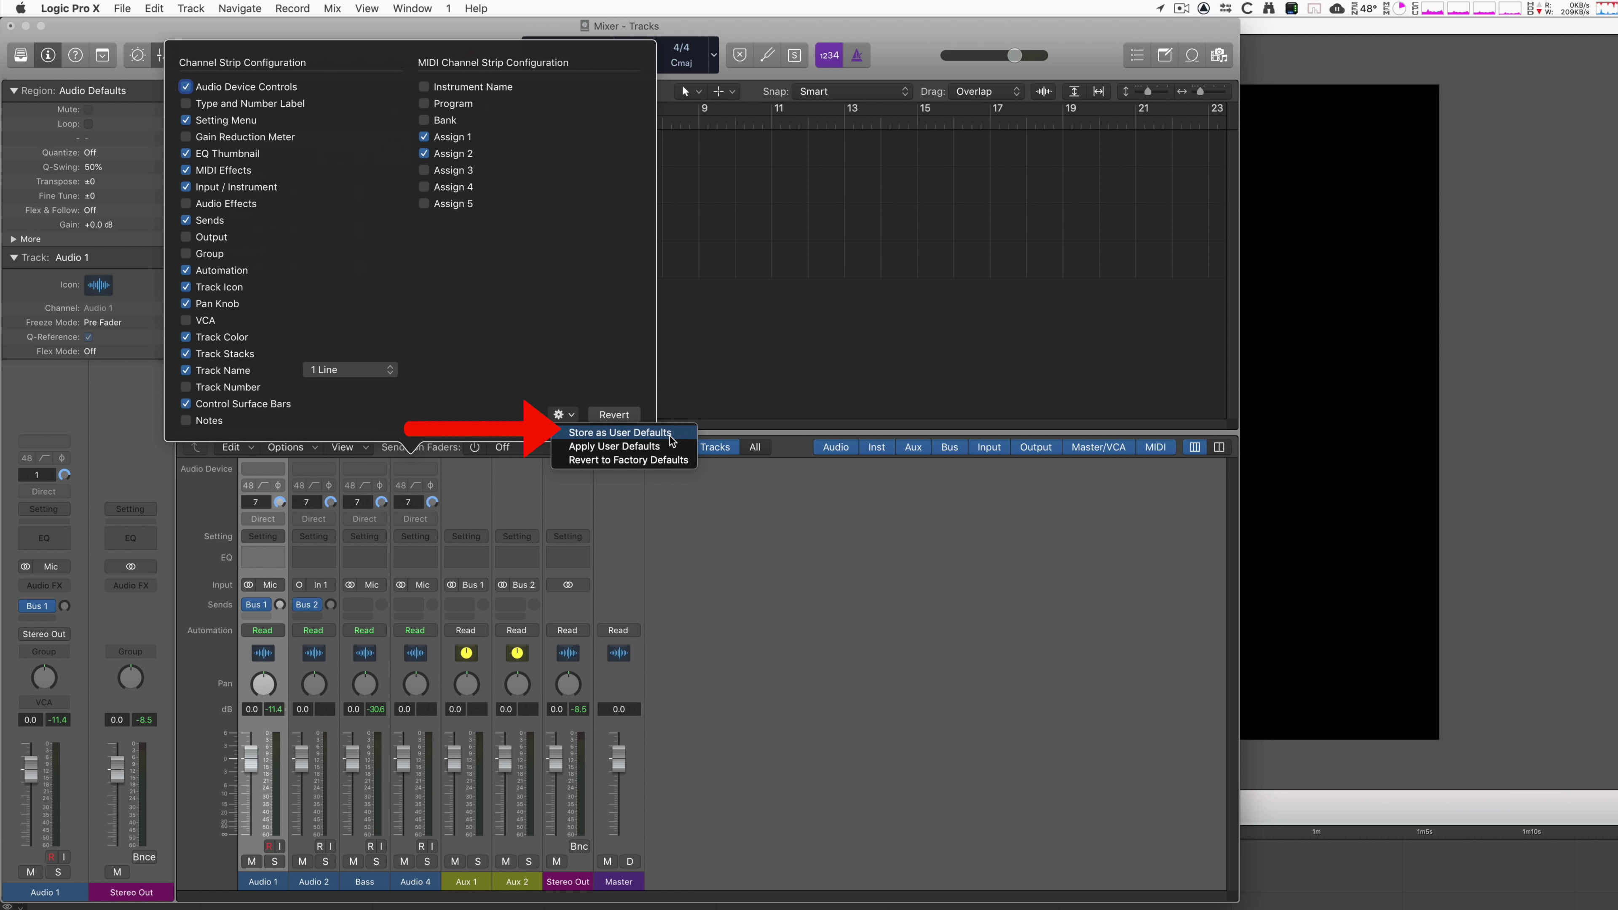
left_click(669, 436)
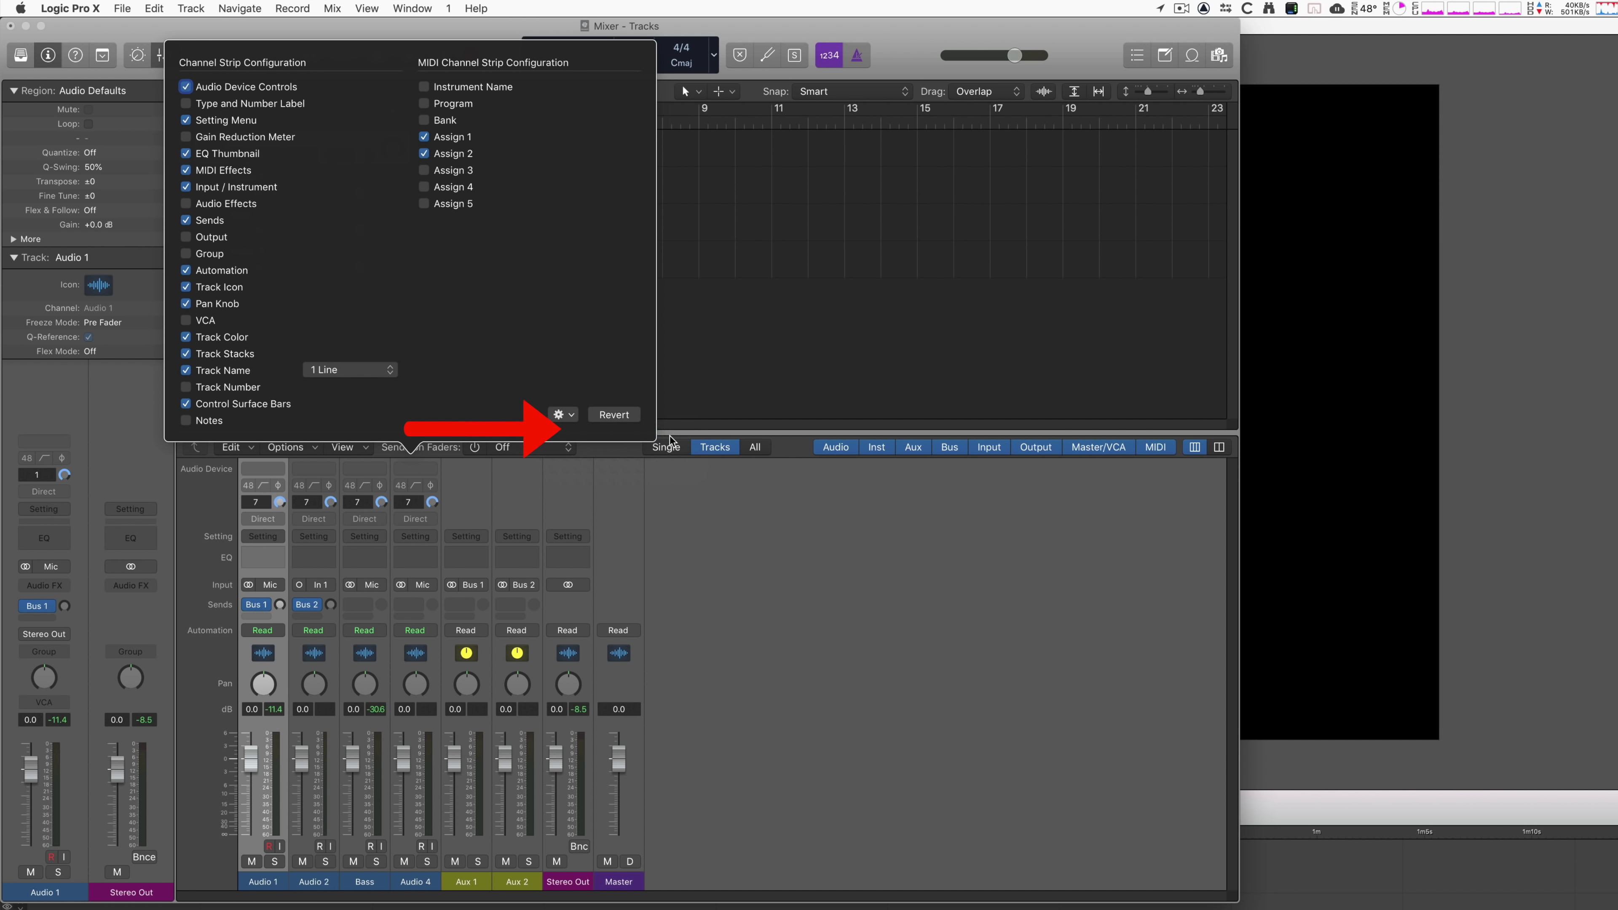
left_click(700, 530)
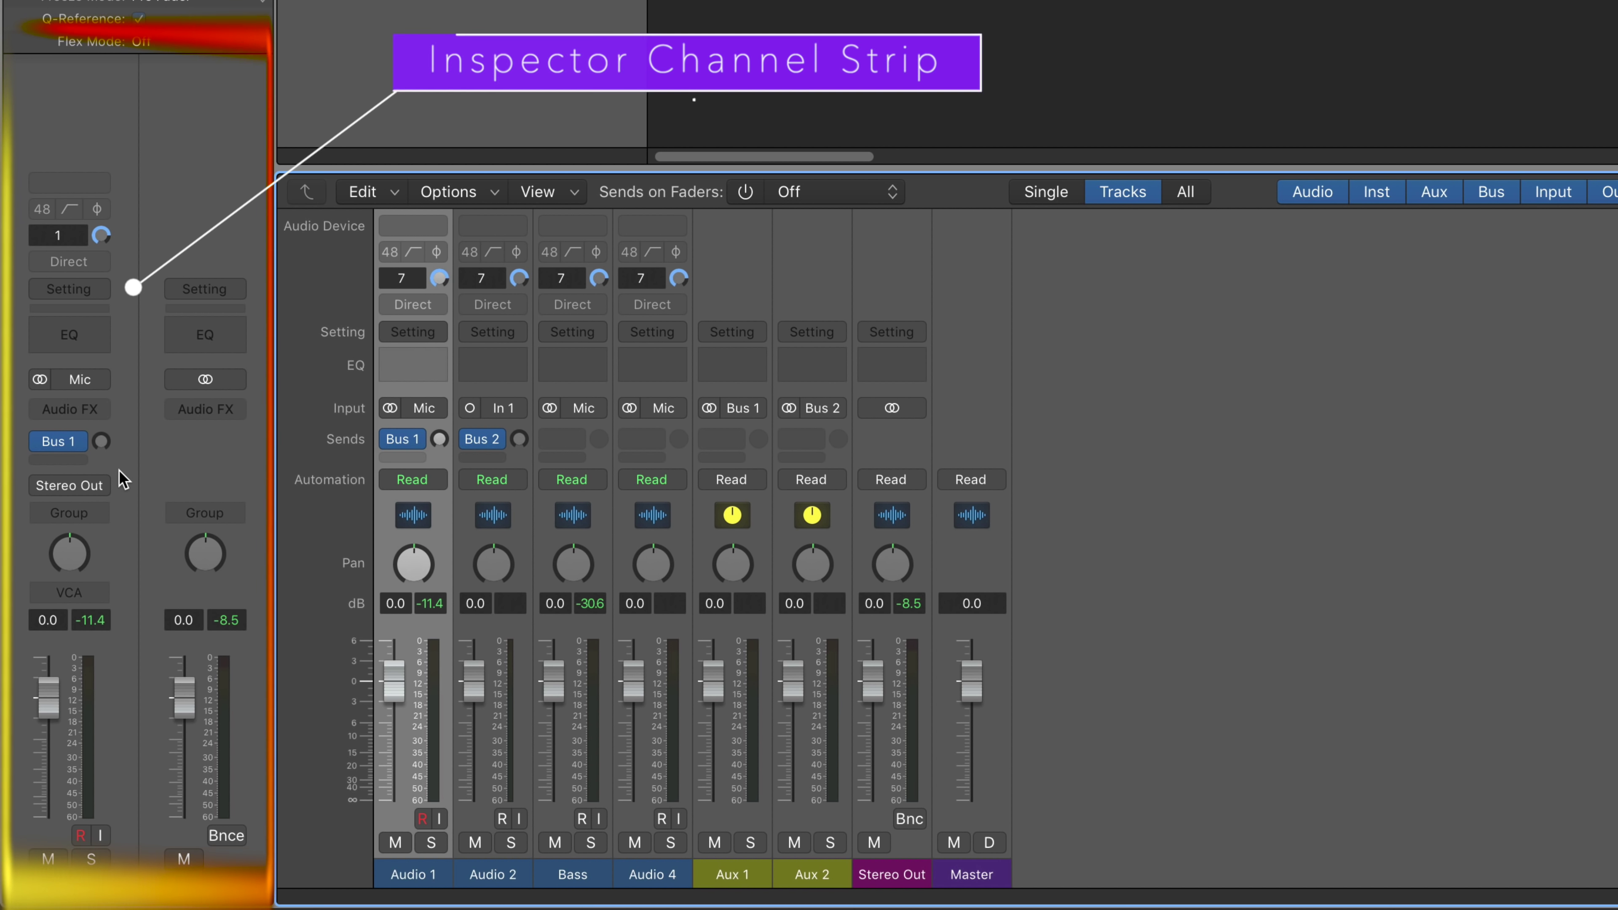
- Display the component options for the Inspector channel strip of Audio 1
right_click(123, 548)
mouse_move(153, 590)
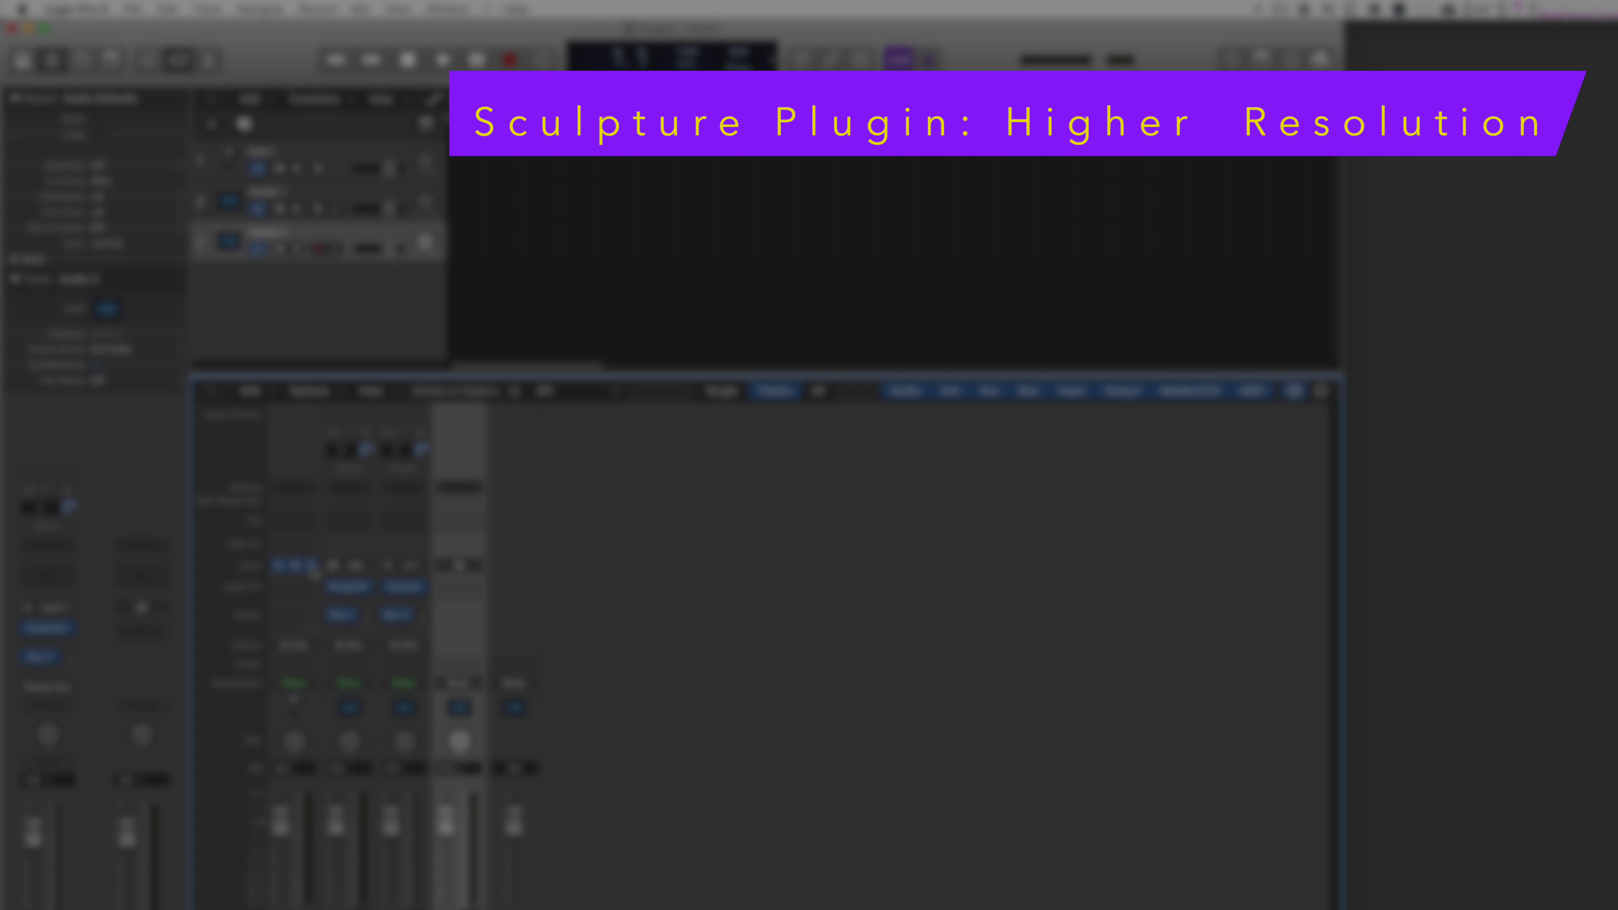
- Locate Sculpture in the instrument list of Inst 1, dismiss the list and open the Sculpture plug-in
left_click(311, 568)
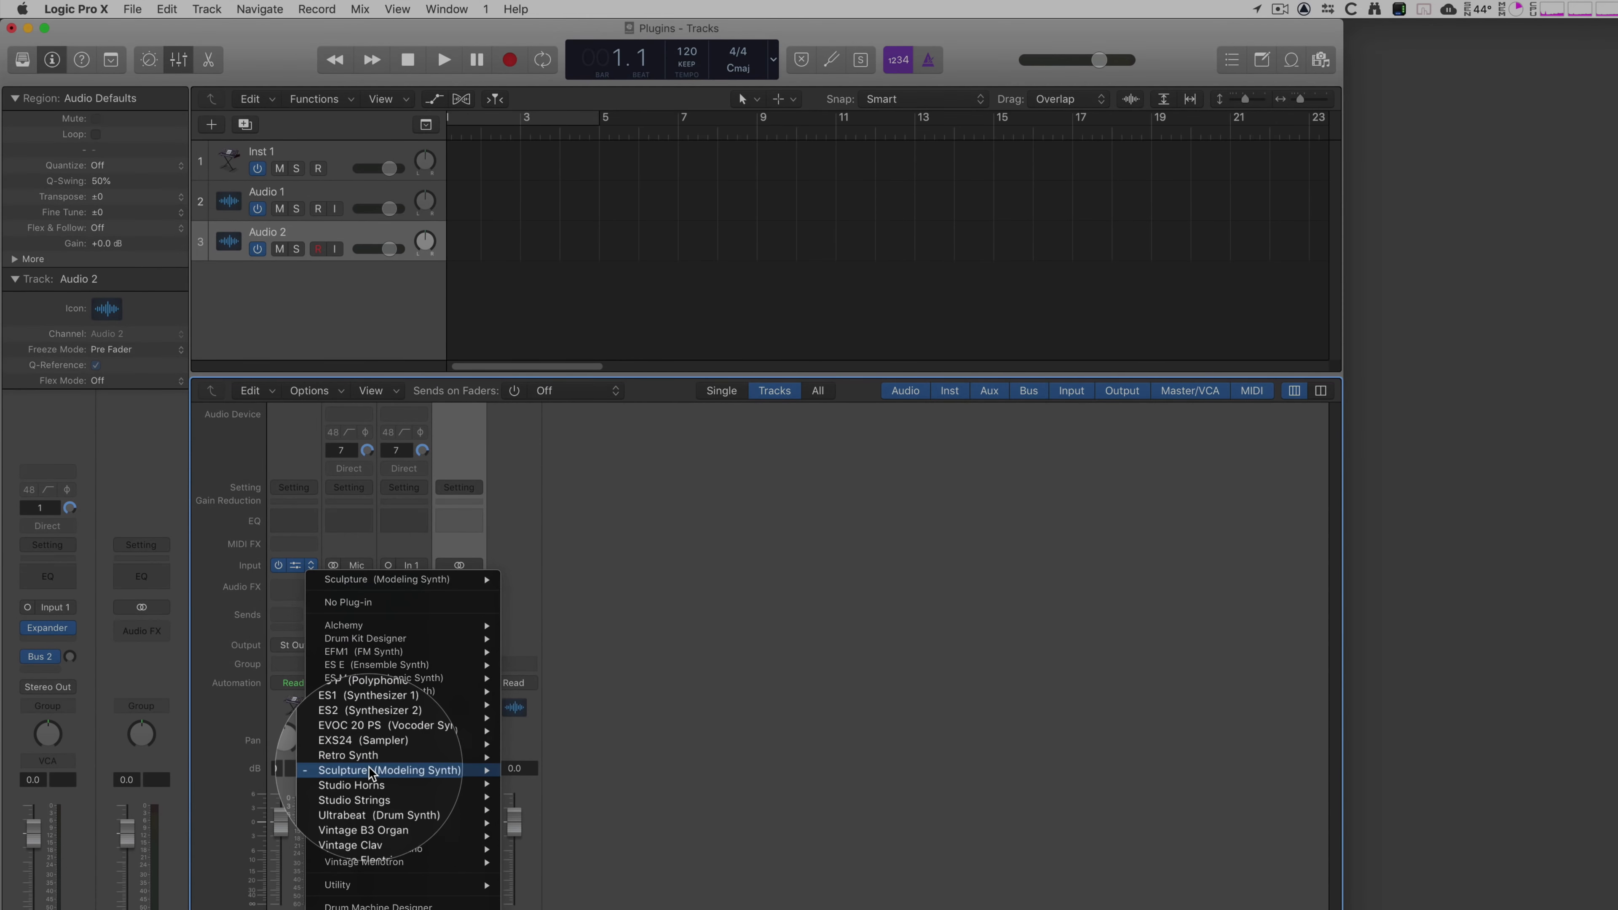
mouse_move(372, 773)
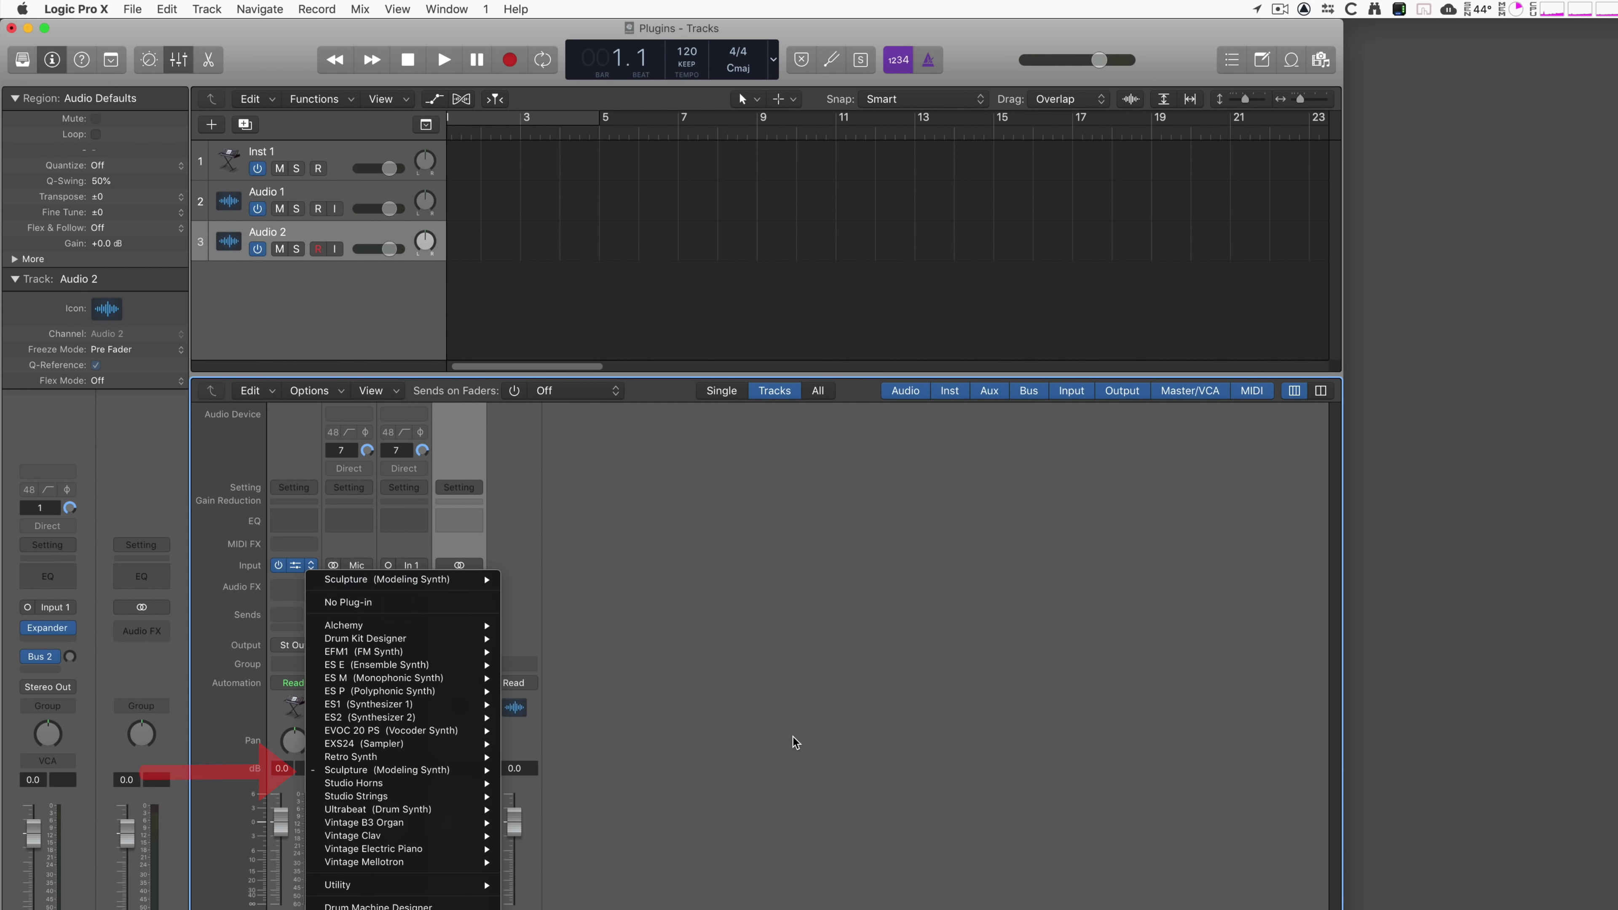
left_click(794, 741)
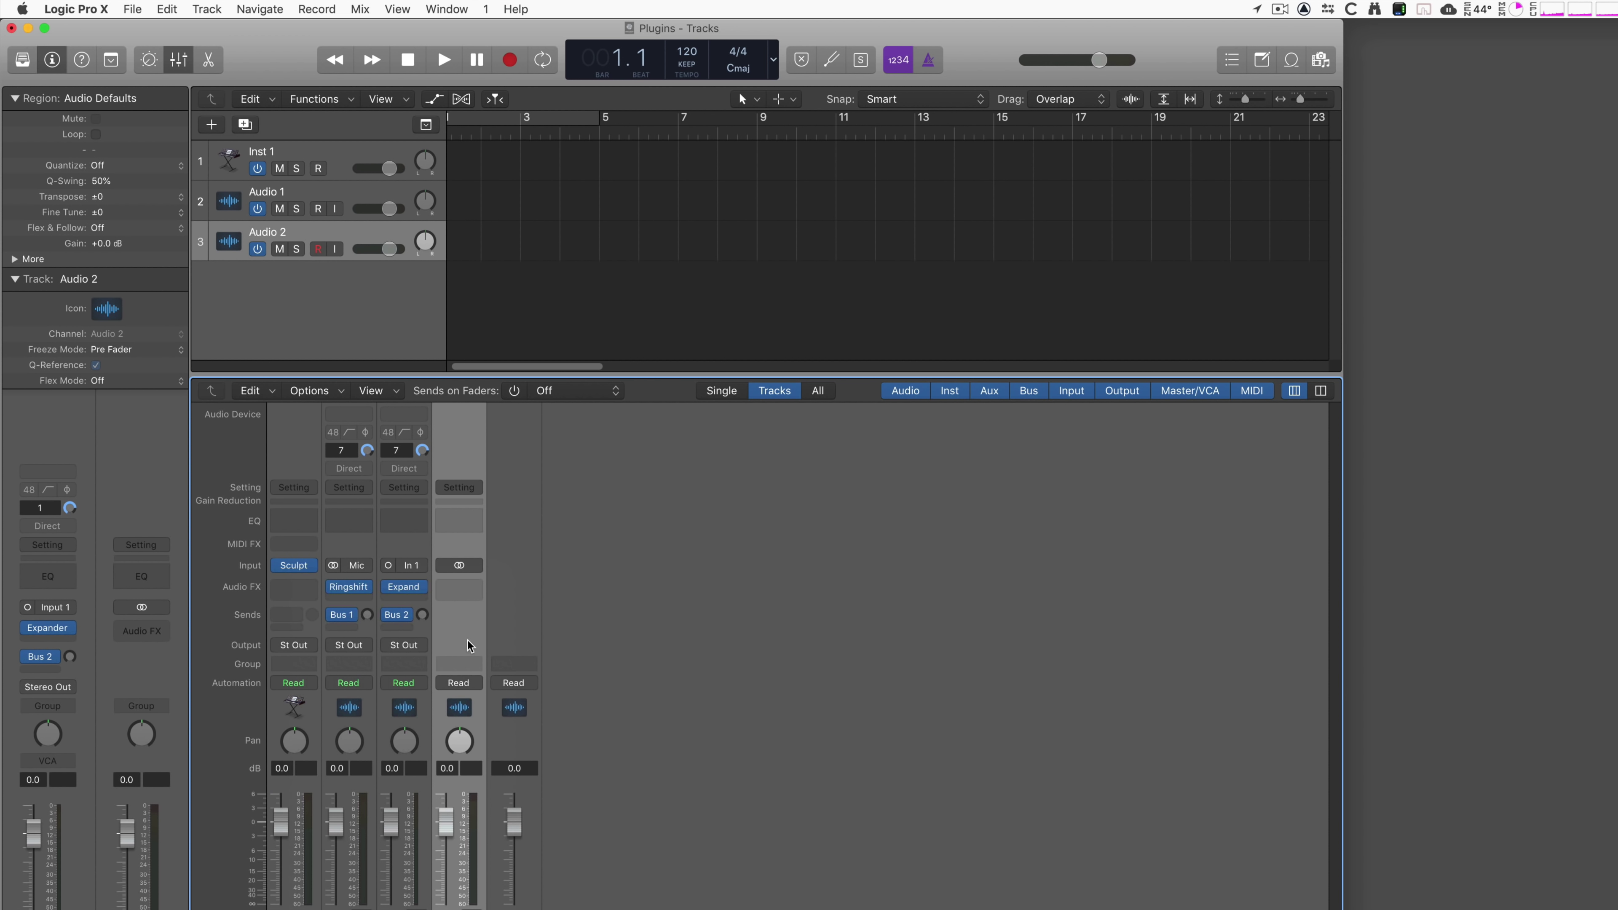
left_click(298, 566)
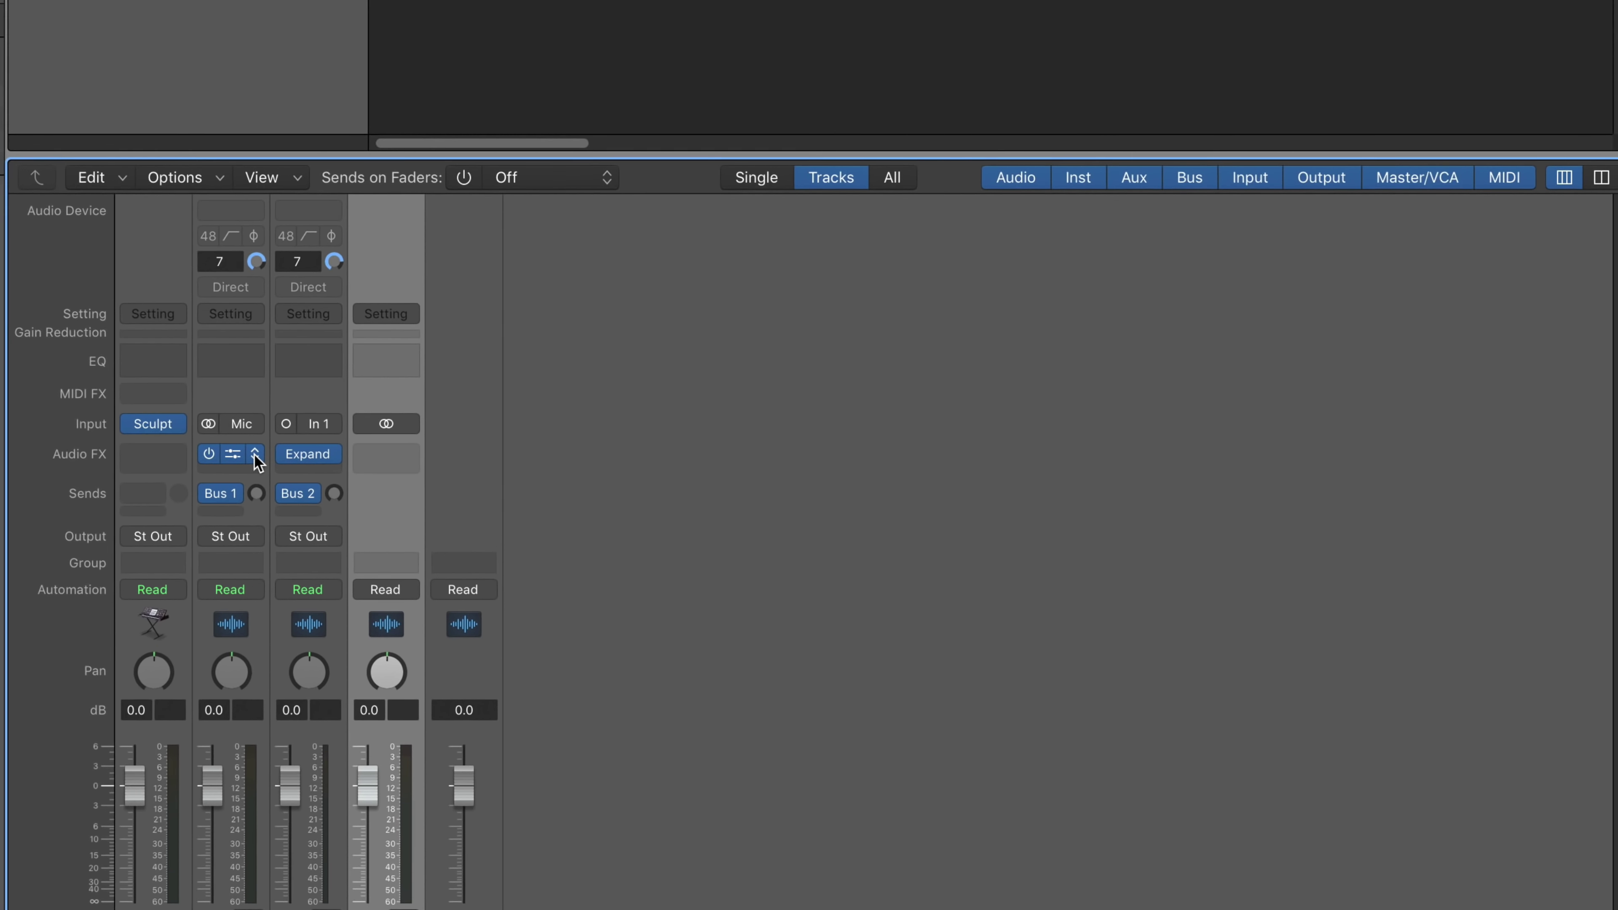
- Locate Ringshifter among the Modulation effects for Audio 1's effect slot and open the Ringshifter plug-in
left_click(365, 587)
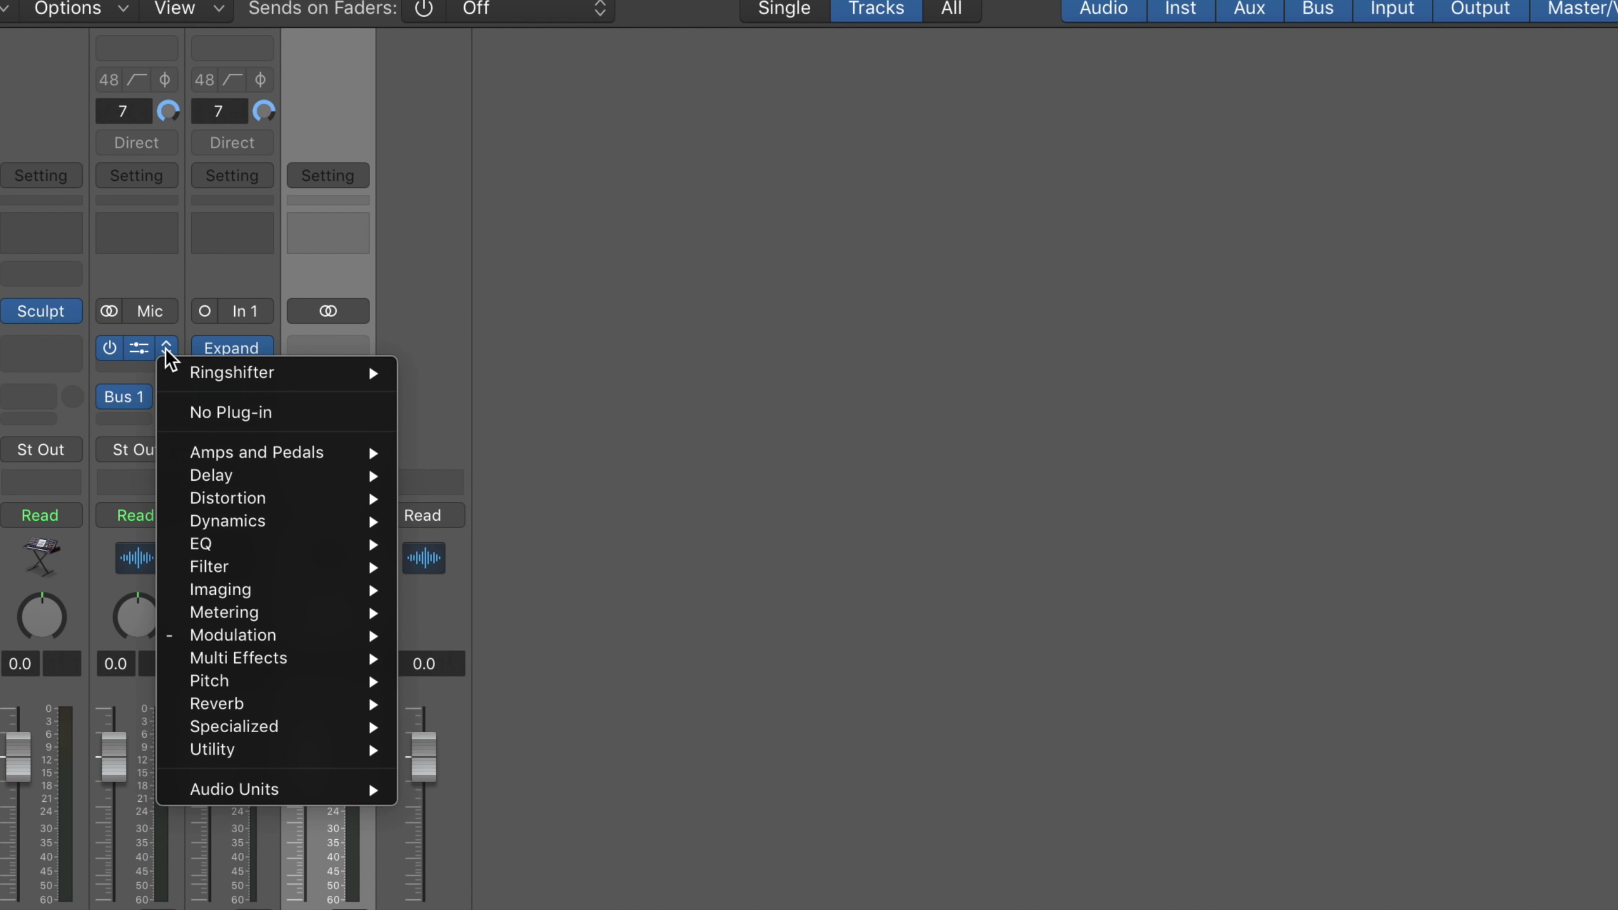
mouse_move(360, 635)
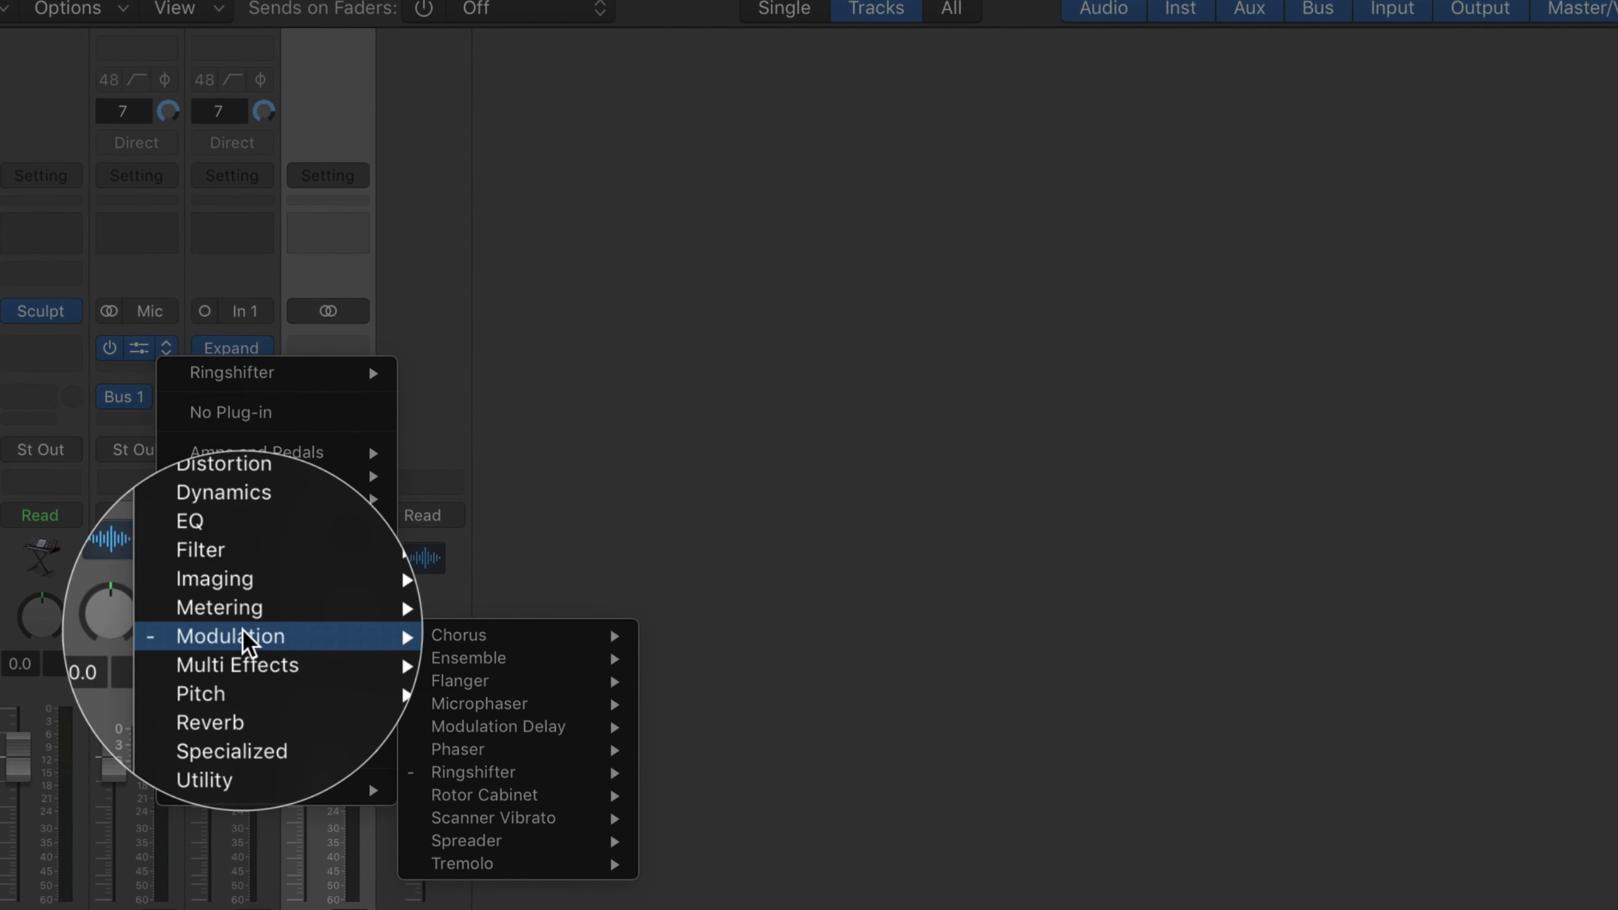
left_click(637, 771)
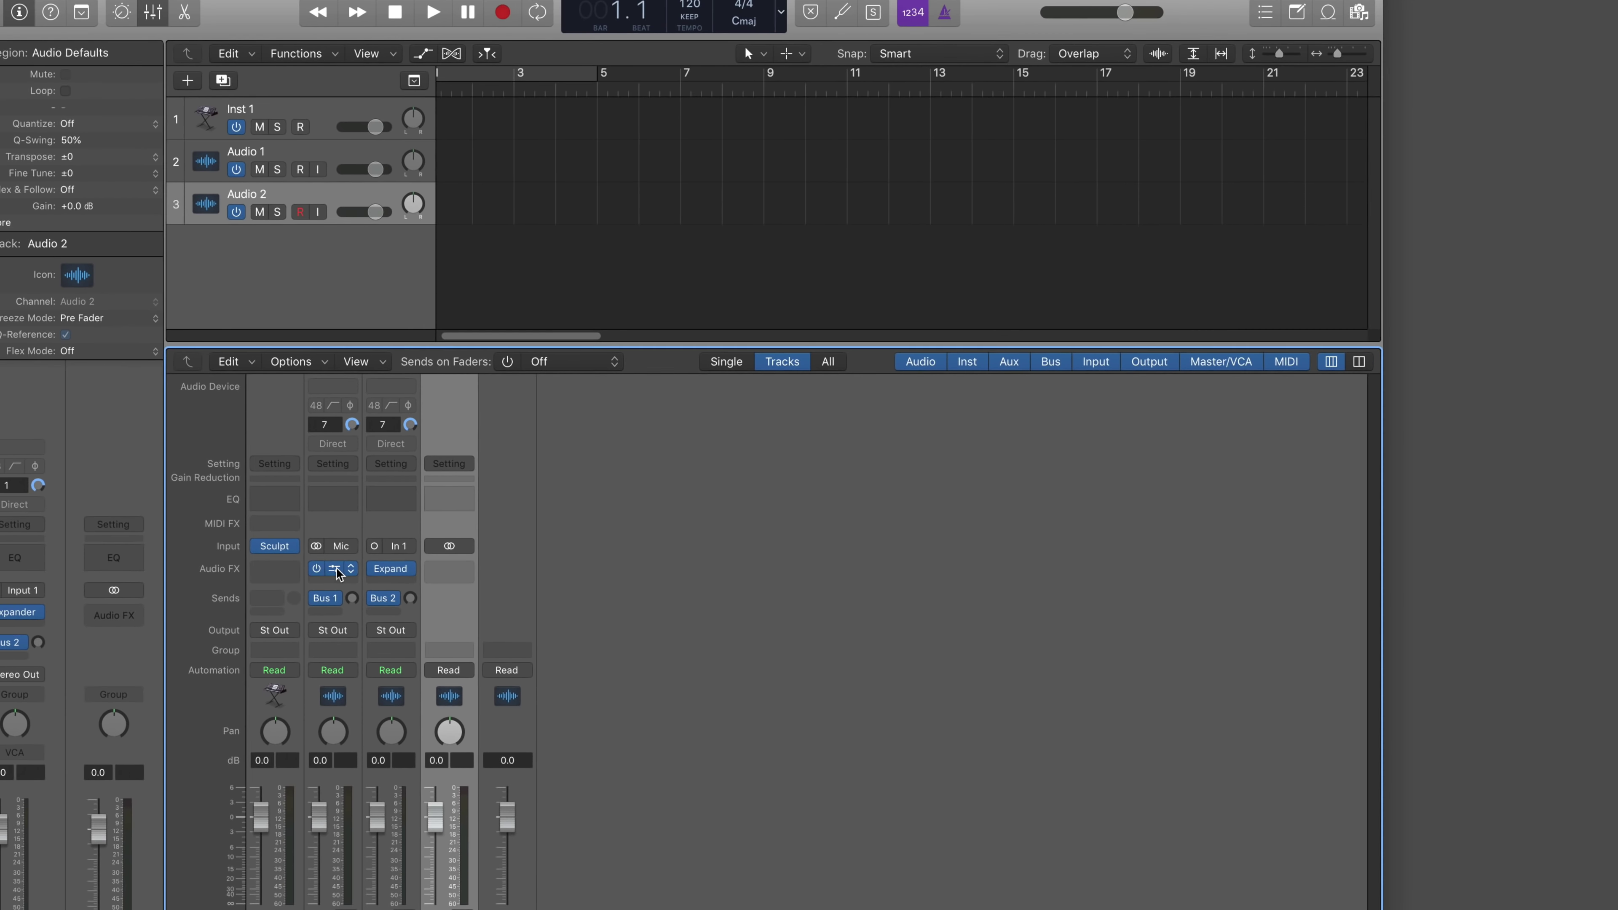
left_click(178, 395)
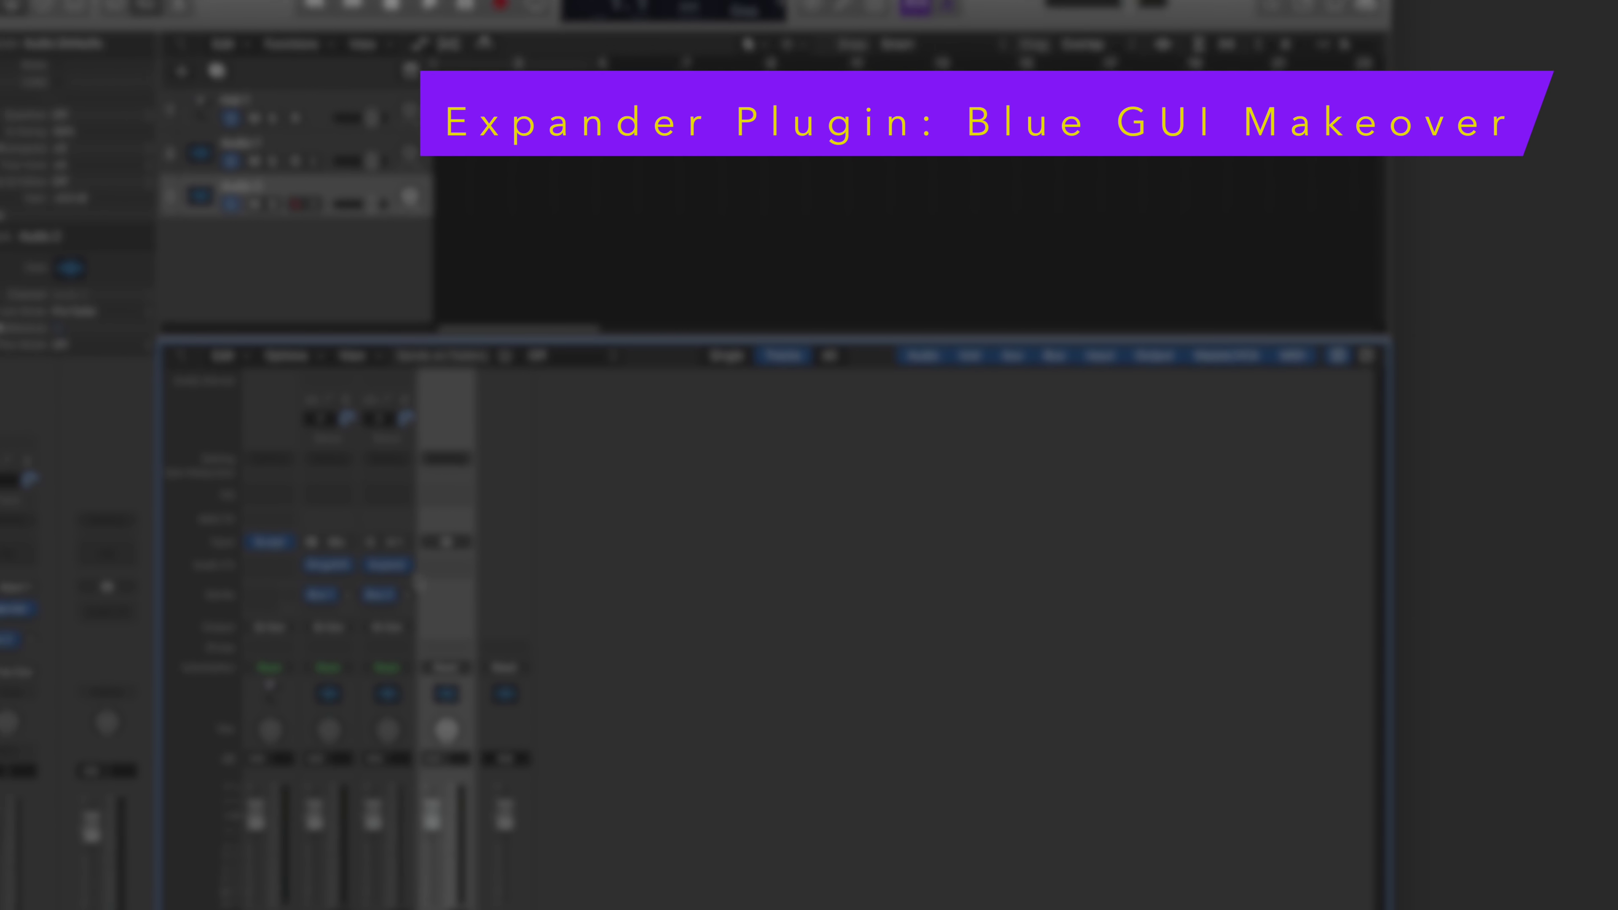
- Locate Expander among the Dynamics effects for Audio 2, open the plug-in to examine its interface and close it
left_click(402, 564)
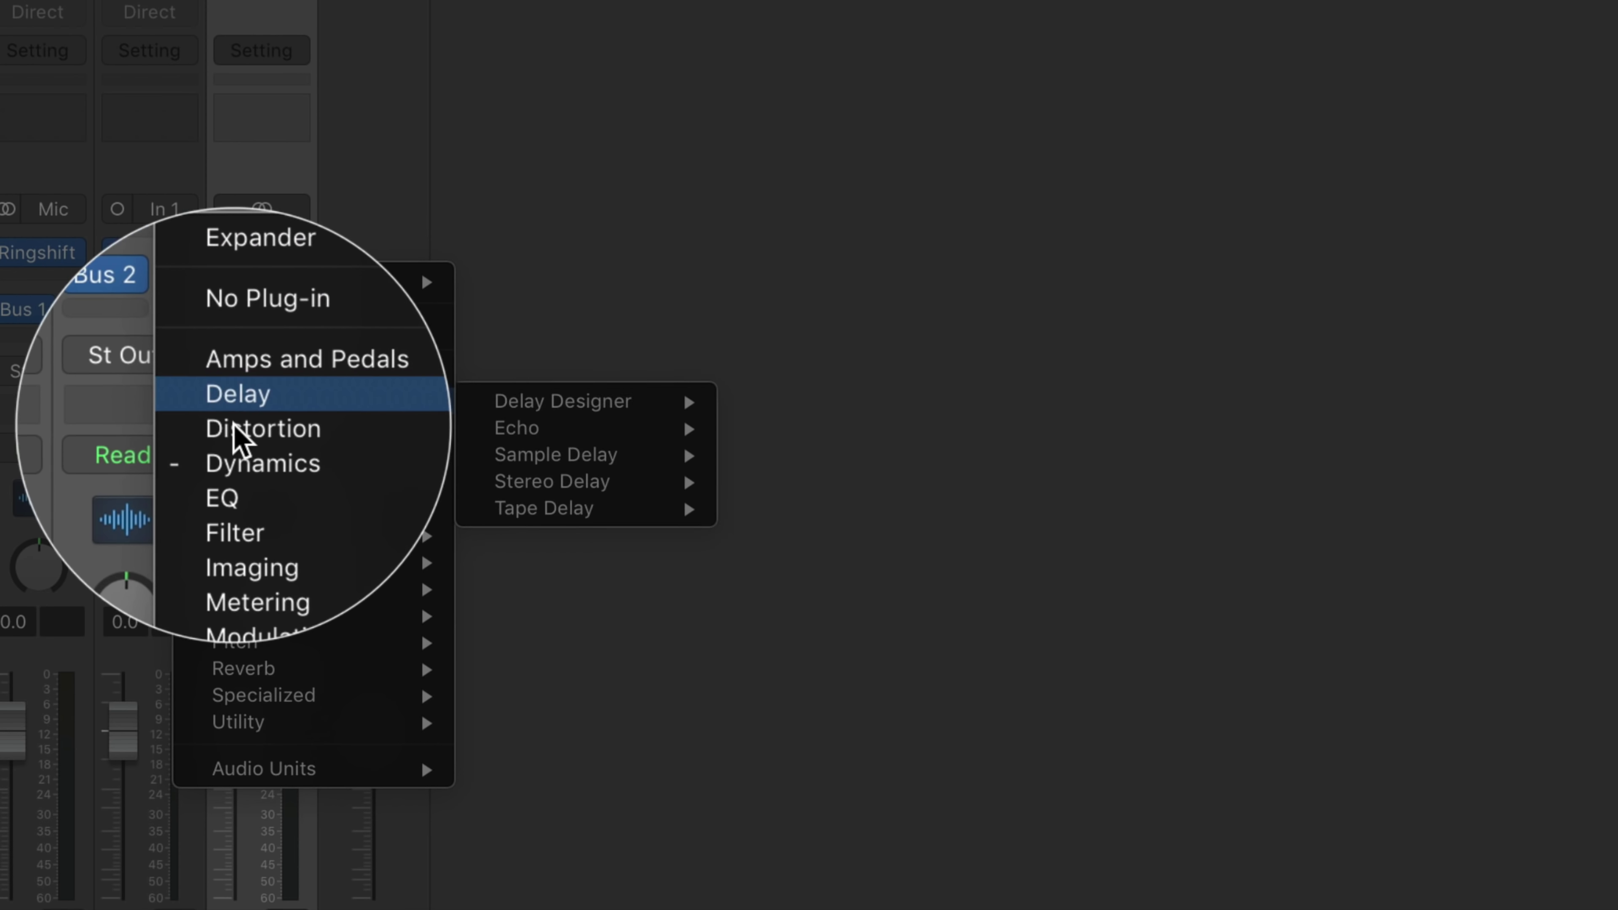
mouse_move(255, 455)
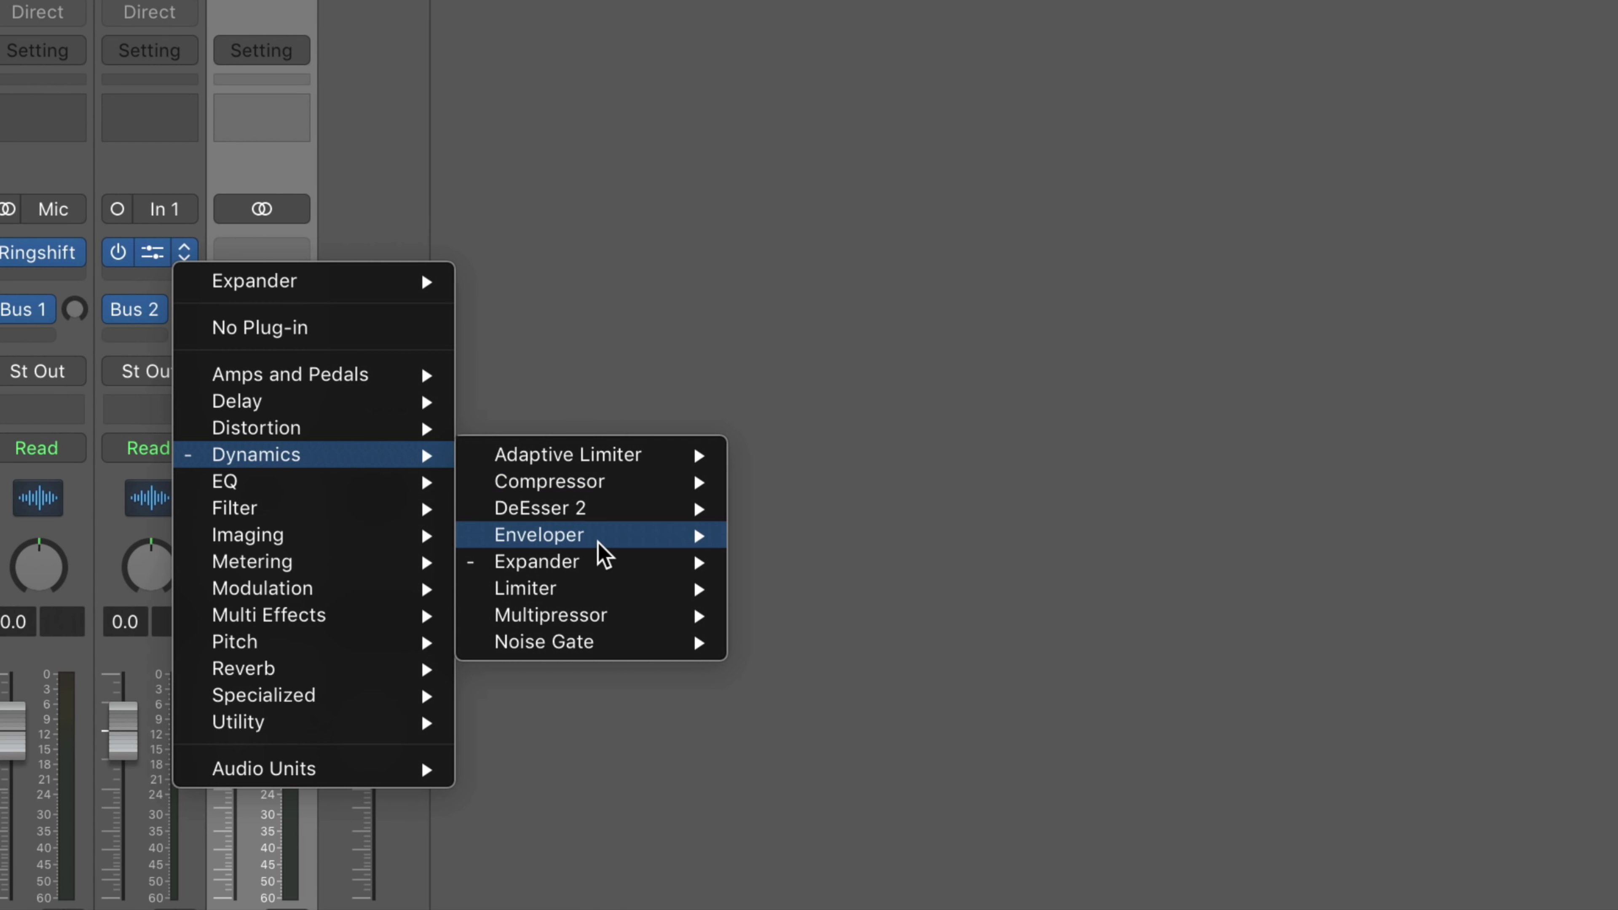
mouse_move(604, 560)
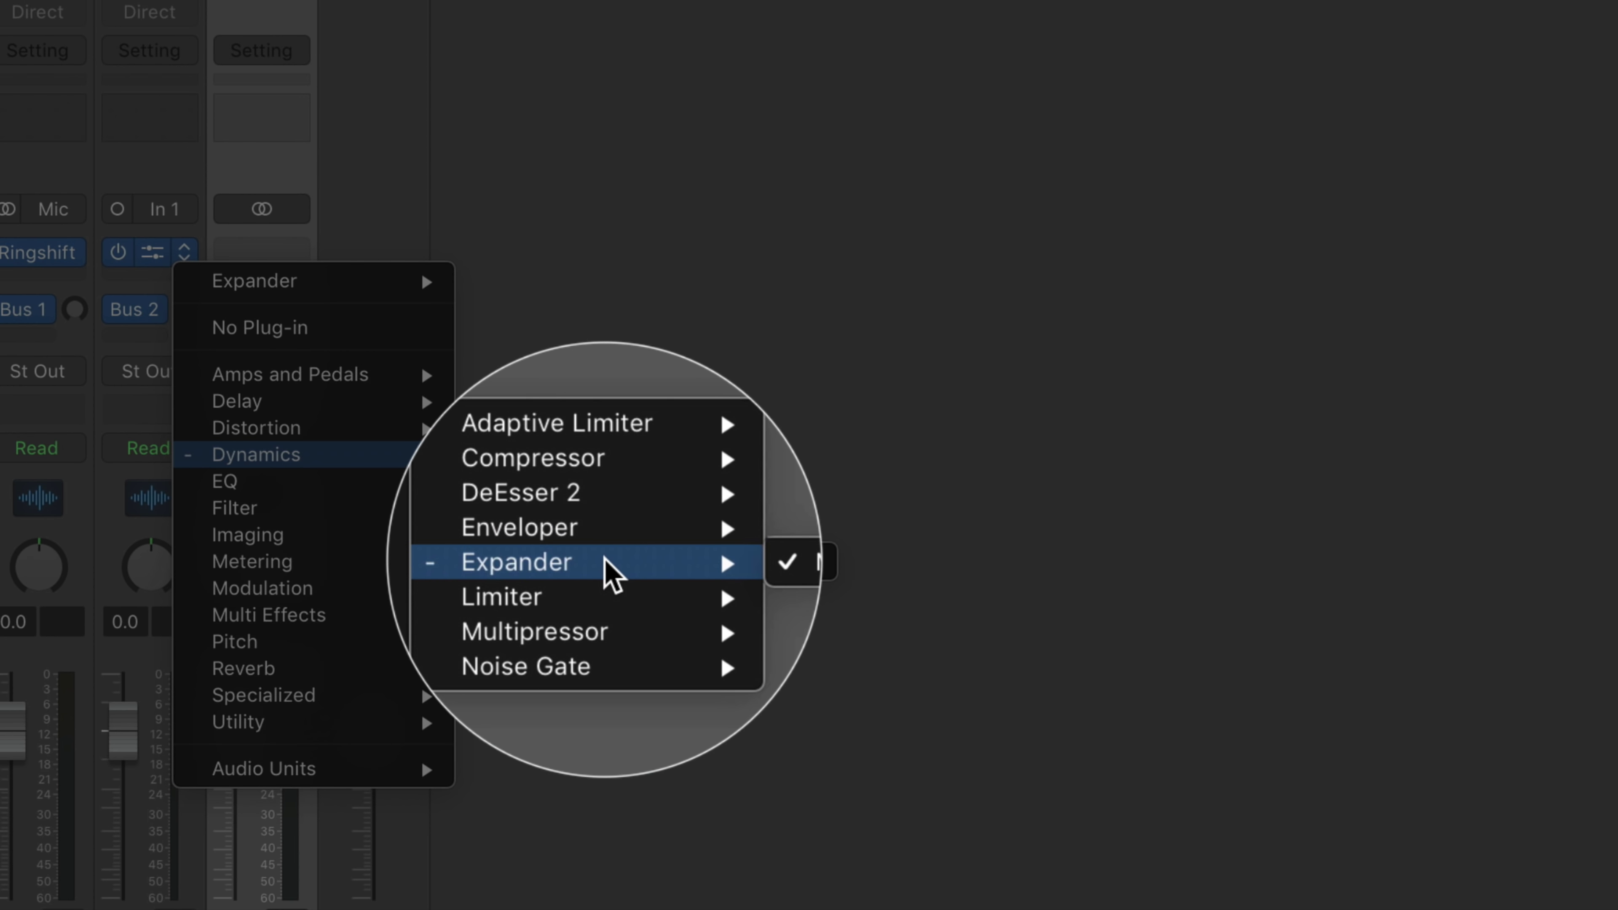
left_click(780, 568)
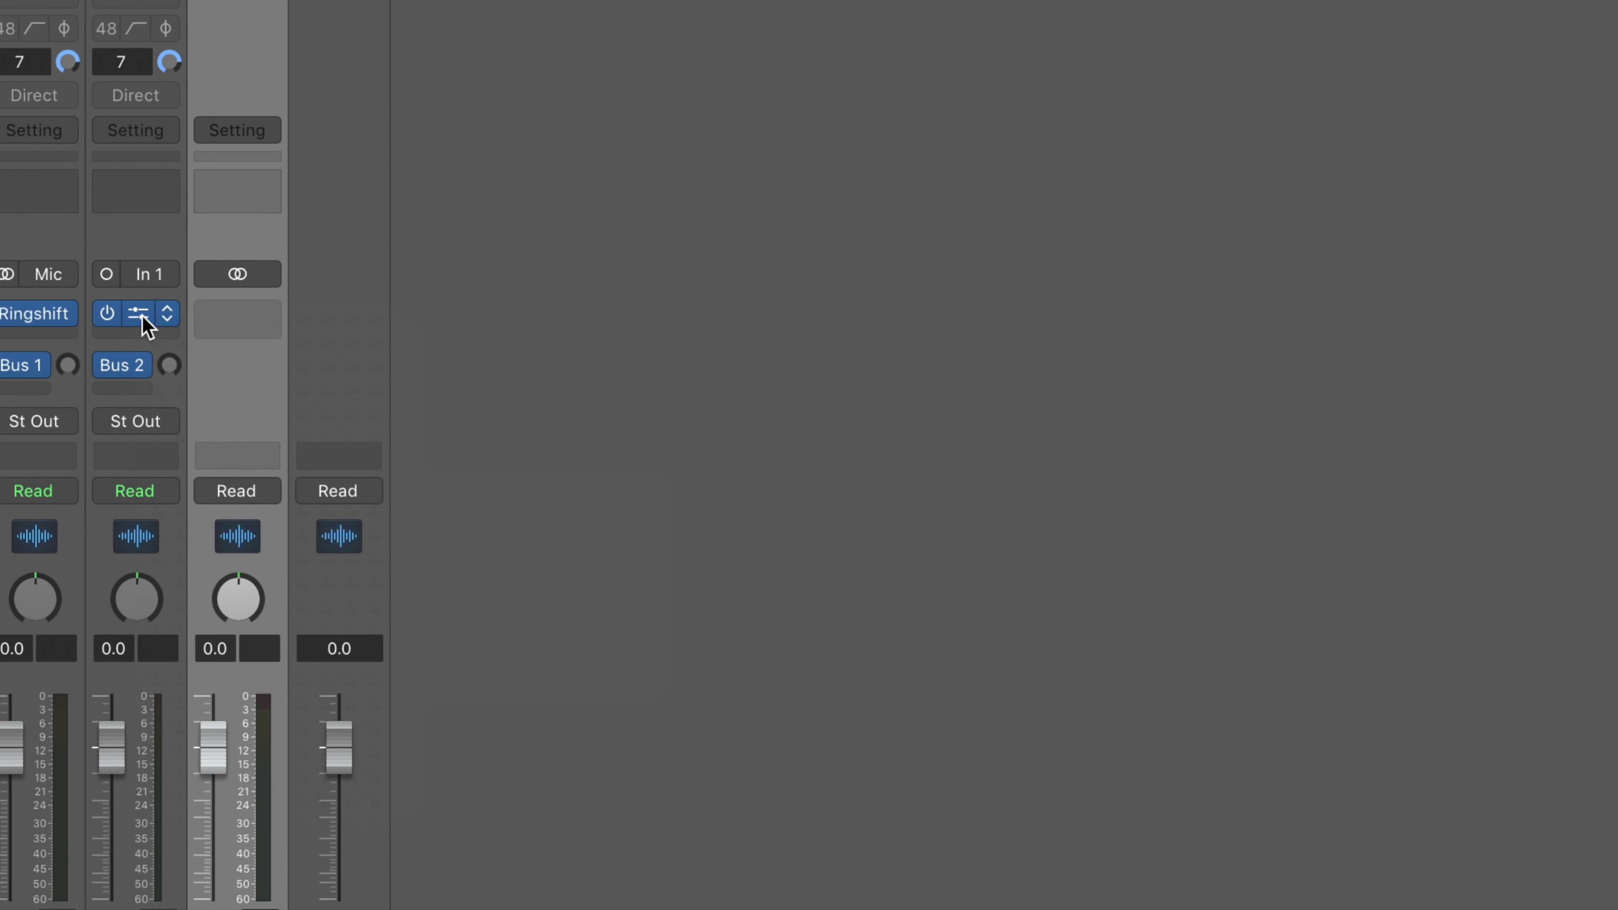
left_click(143, 276)
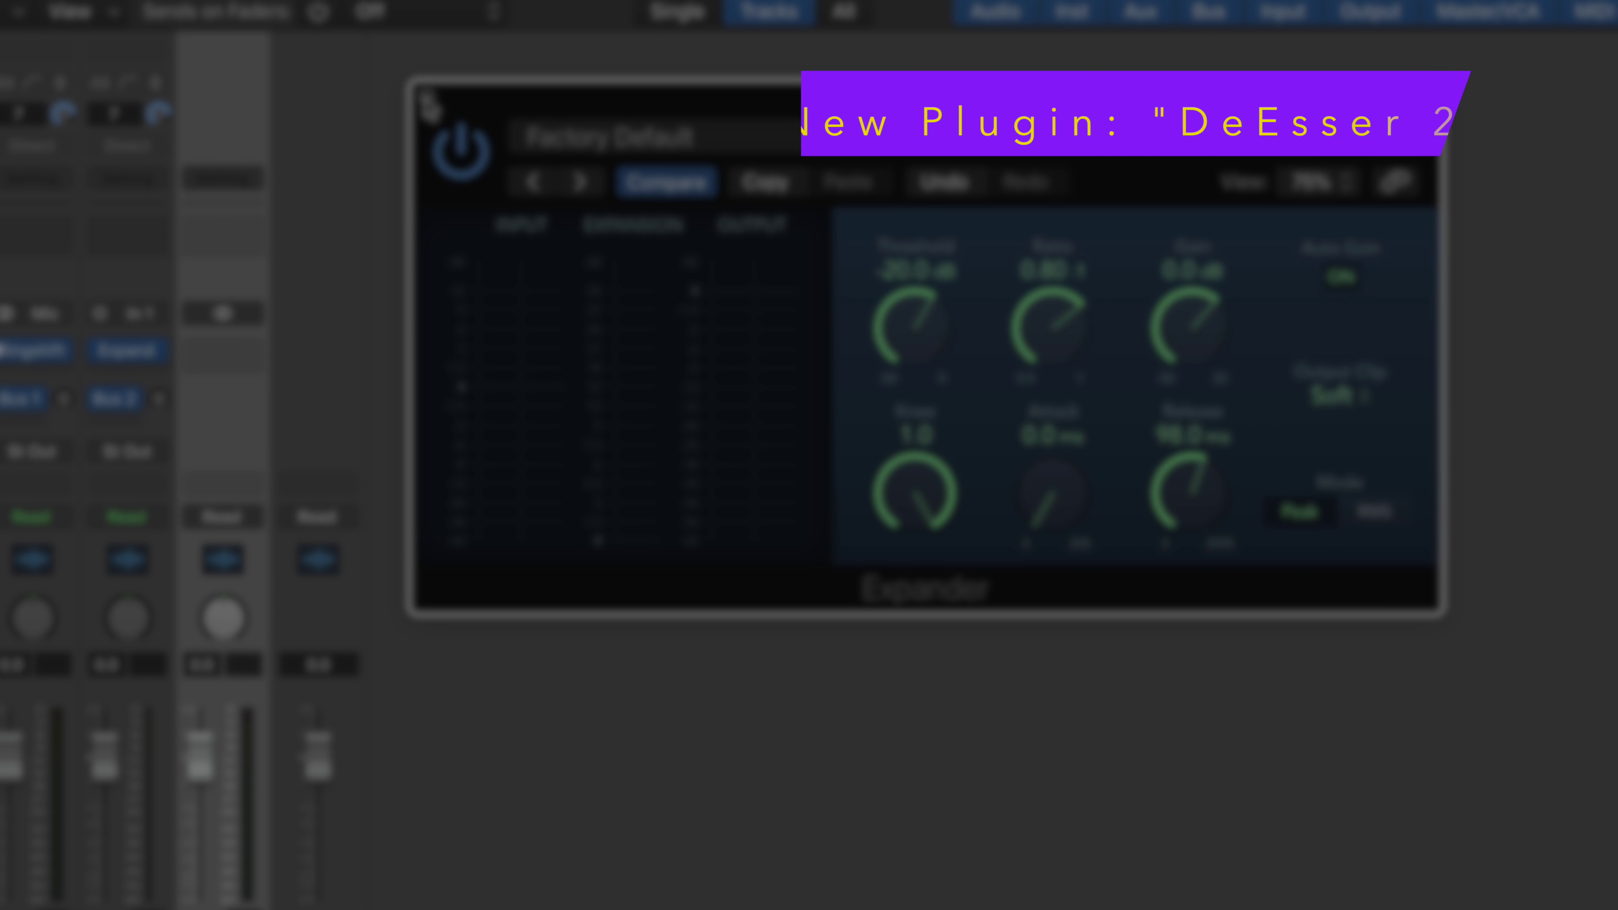
left_click(426, 97)
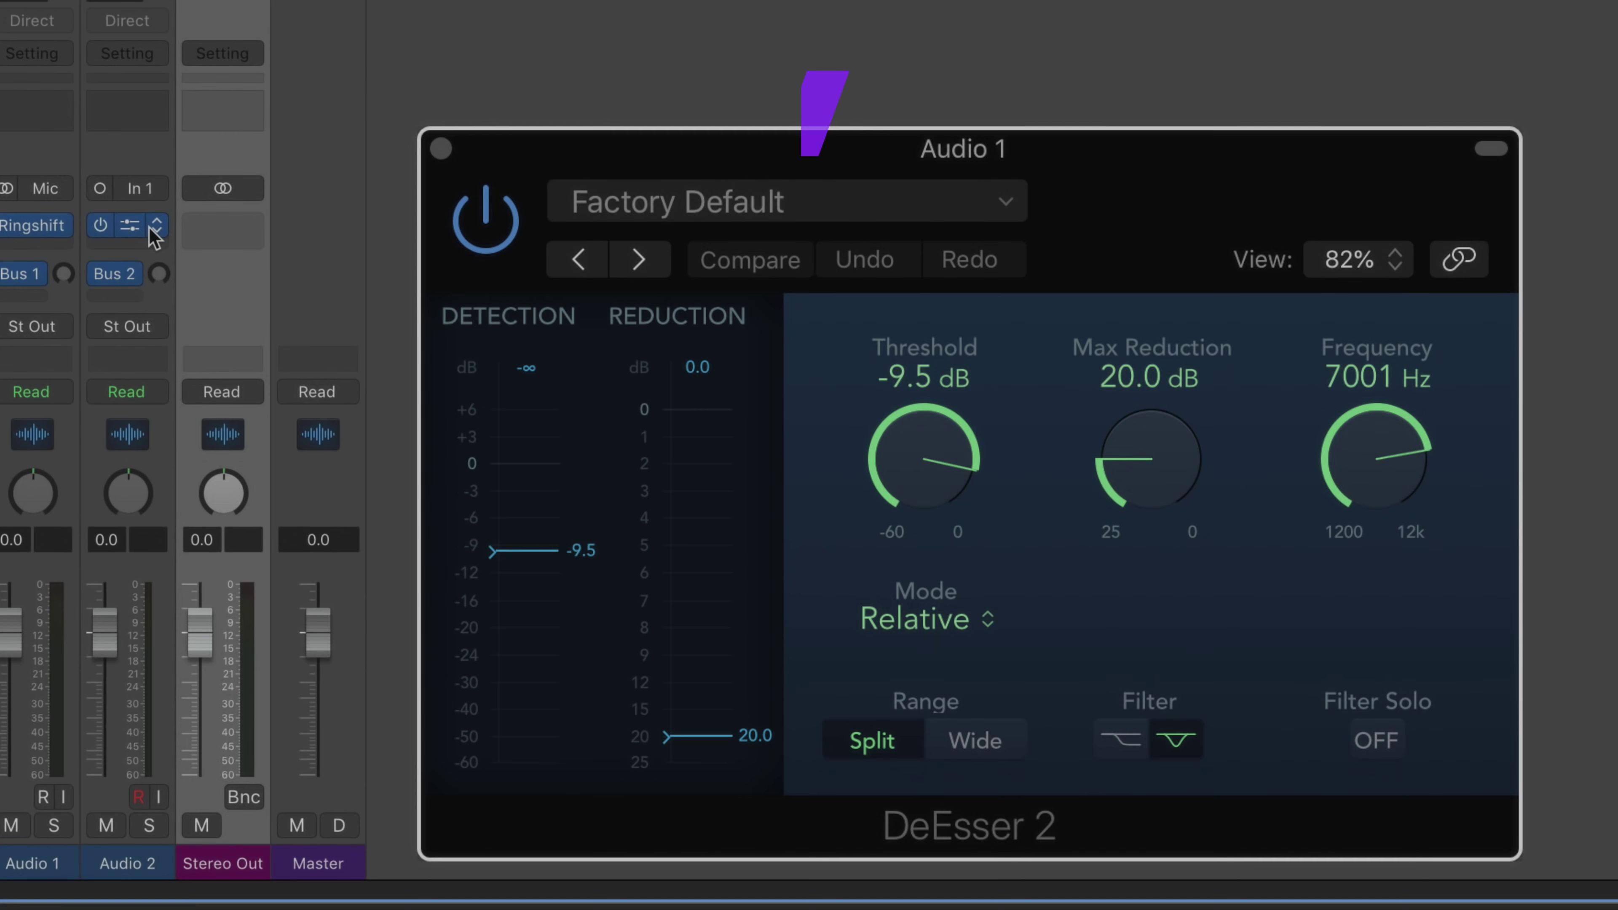
- Locate the DeEsser 2 plug-in among the Dynamics effects for Audio 2's effect slot
left_click(156, 227)
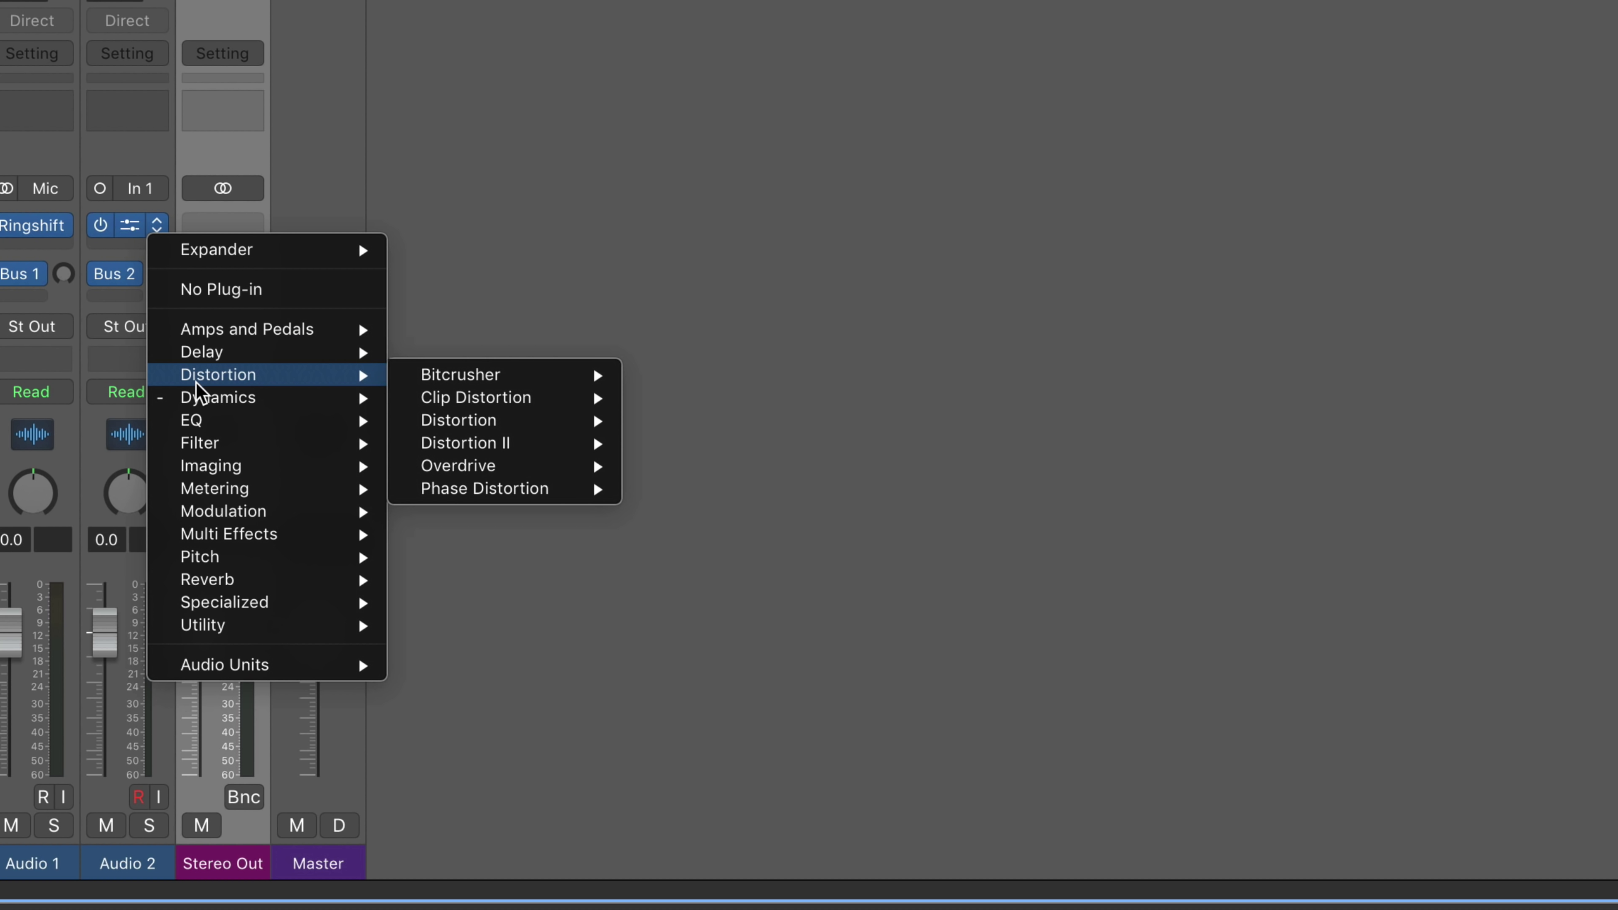
mouse_move(197, 397)
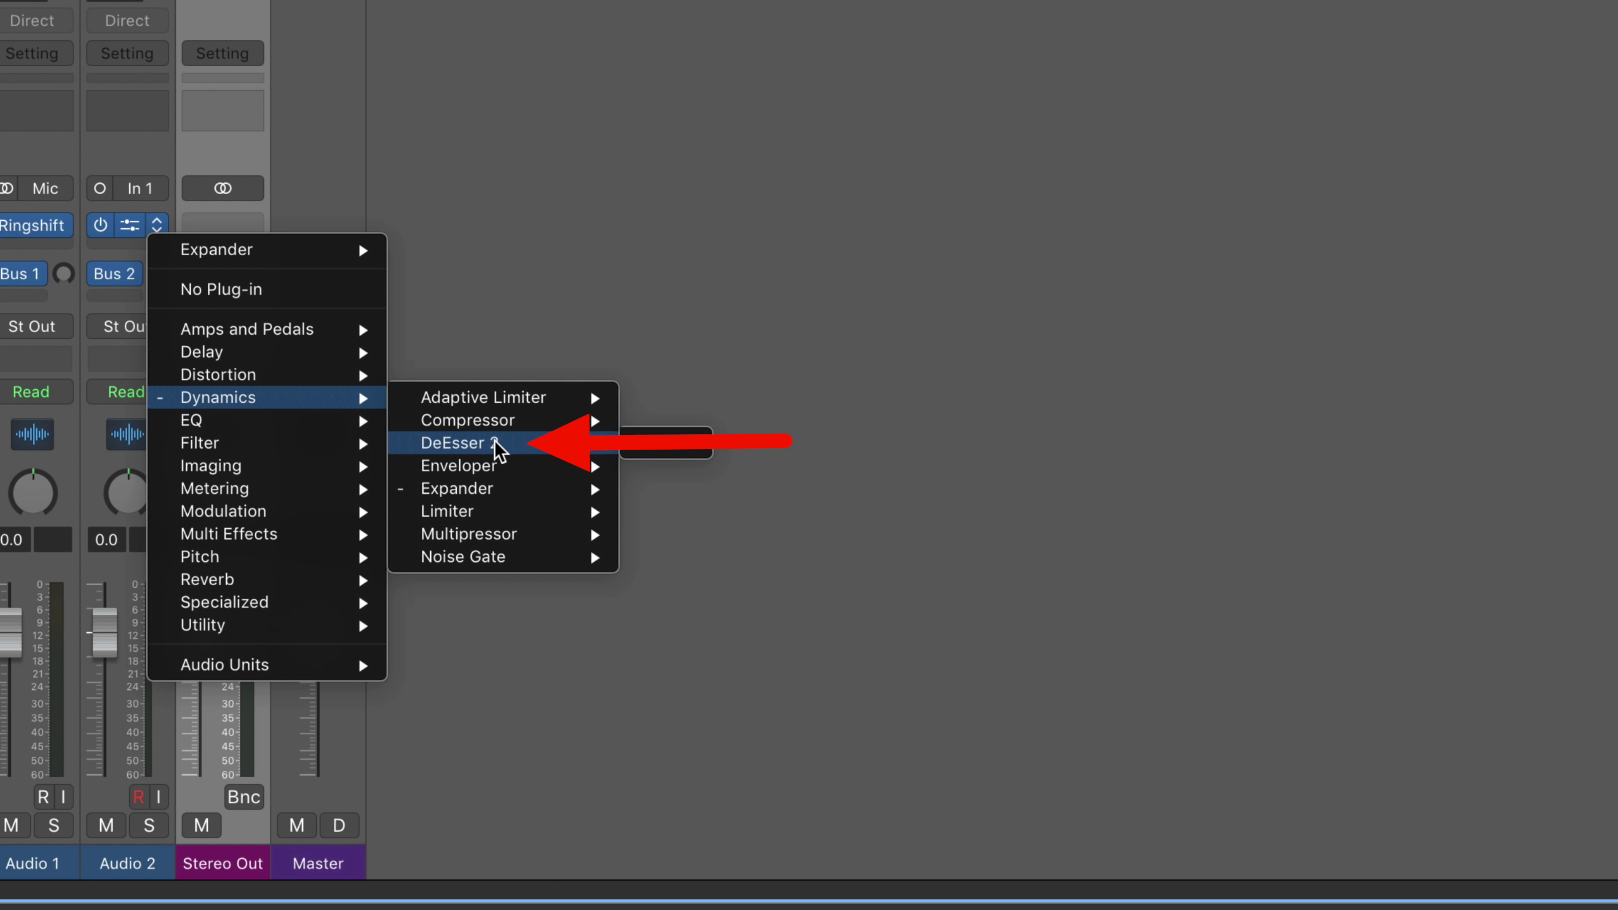
mouse_move(497, 448)
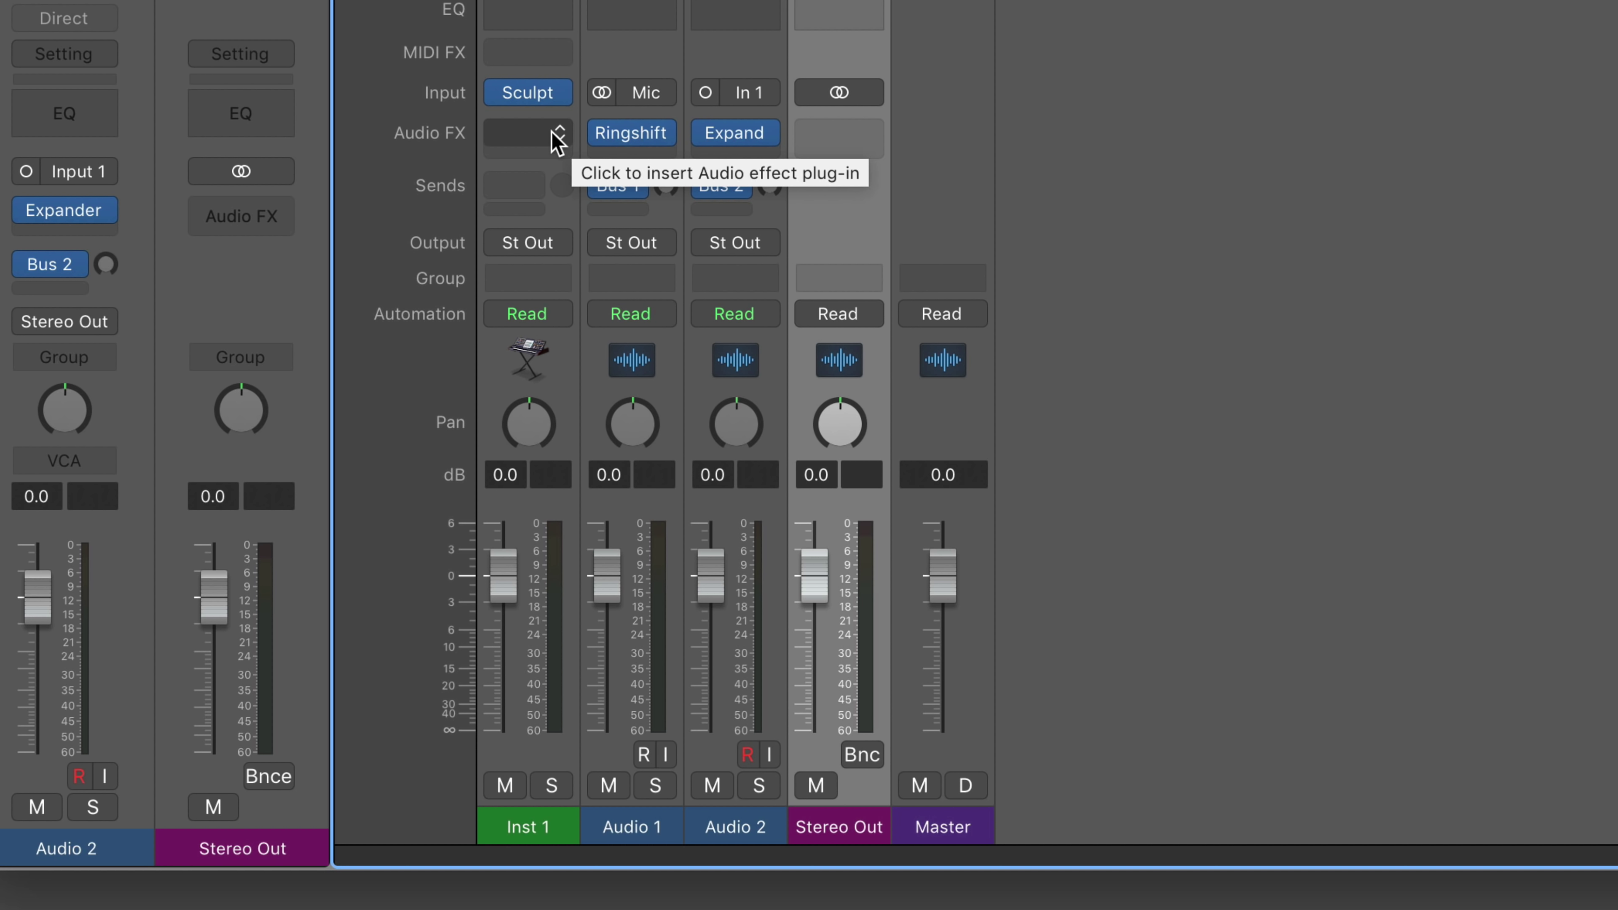
- Display the effect list with legacy plug-ins for Inst 1's empty effect slot, examine the Legacy category and dismiss the list
left_click(558, 135, "alt")
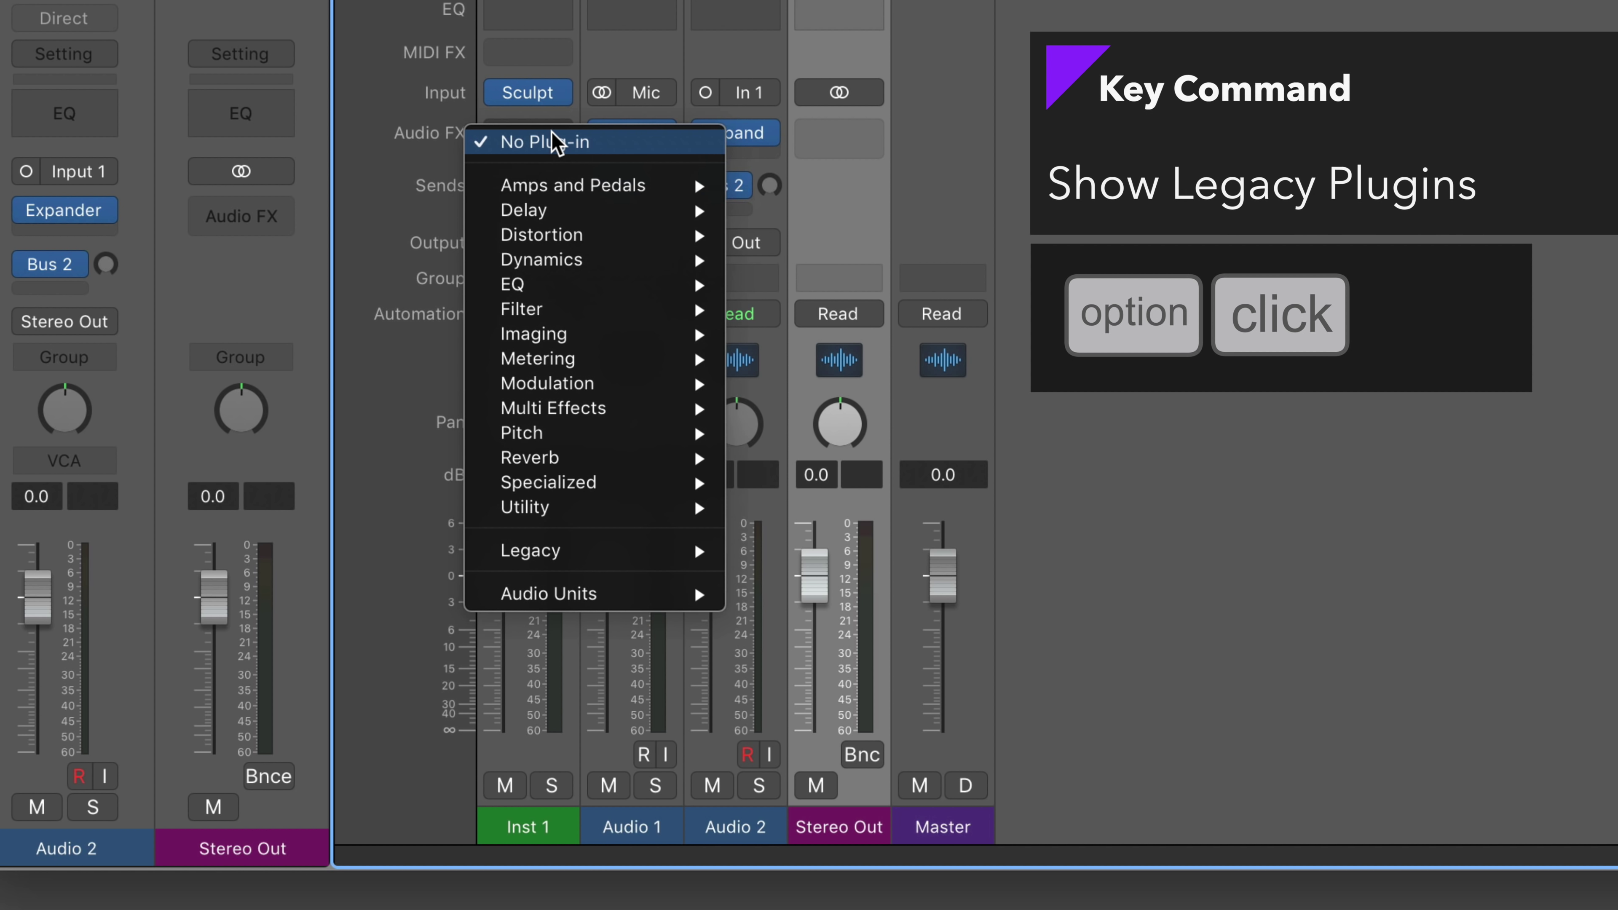
mouse_move(527, 552)
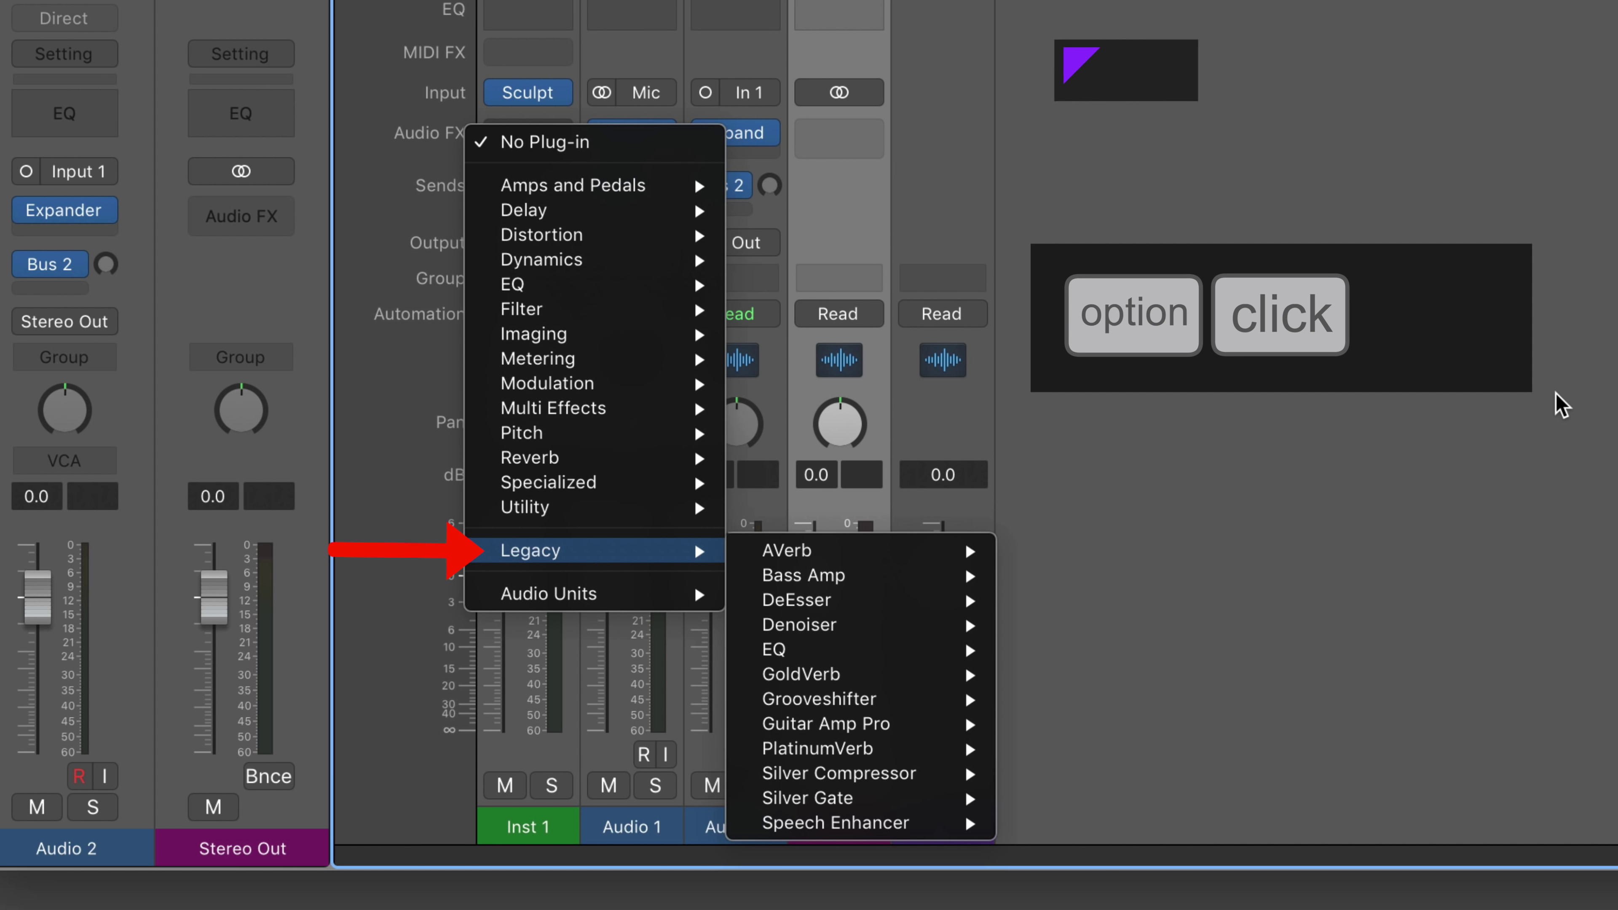
key("Escape")
- Compare Inst 1's standard effect list with the version including legacy plug-ins, examining the Legacy category before dismissing it
left_click(526, 136)
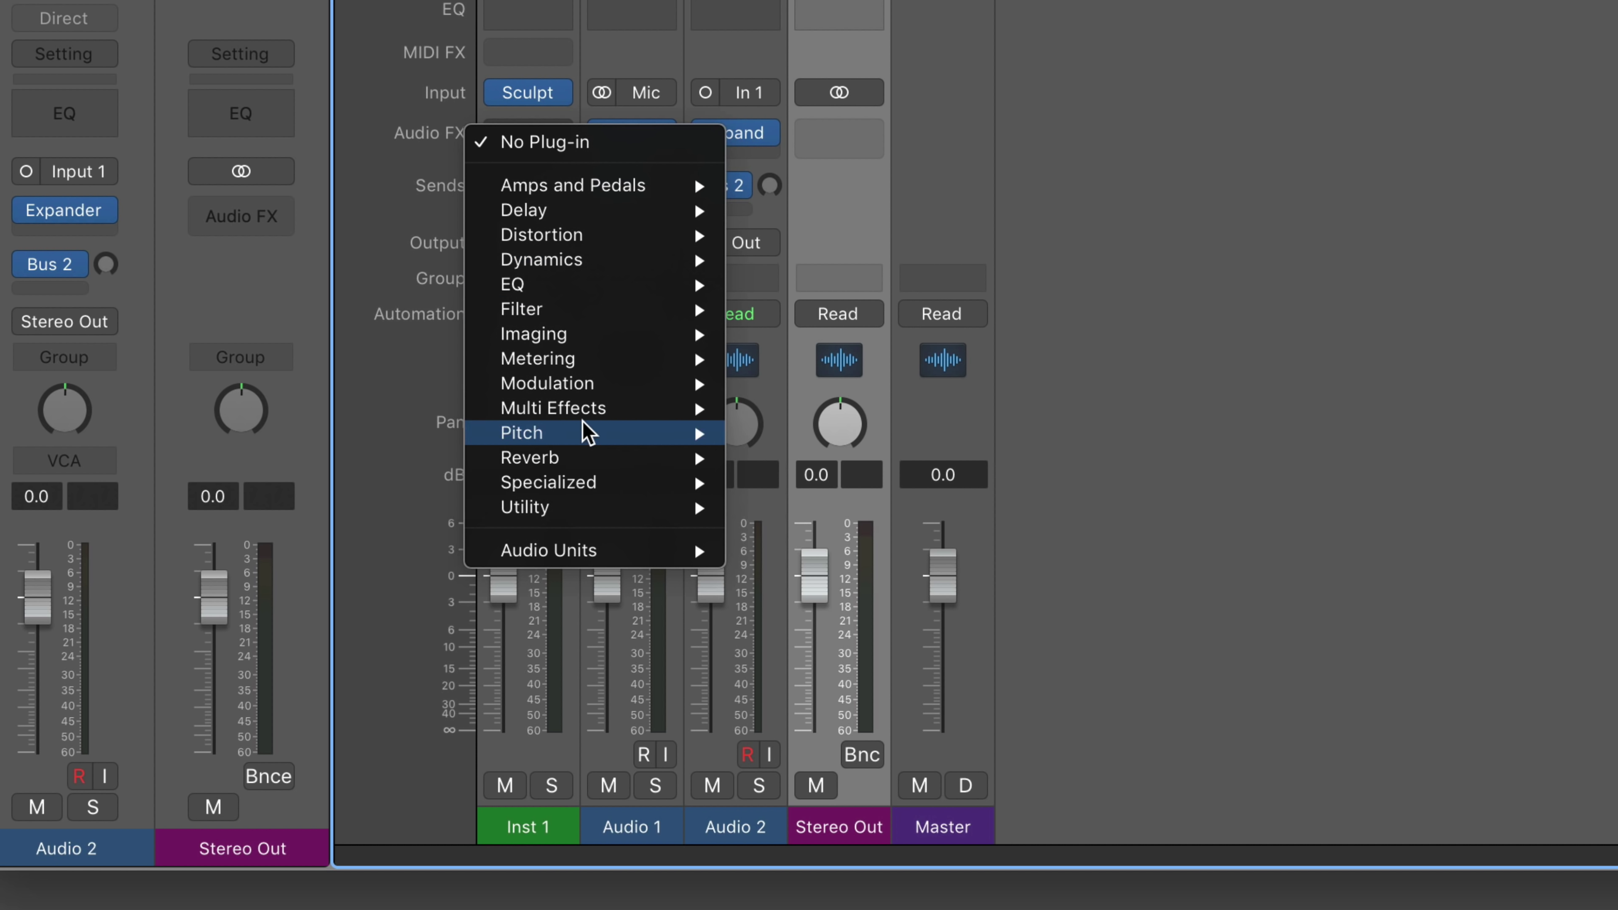
mouse_move(600, 390)
left_click(1274, 270)
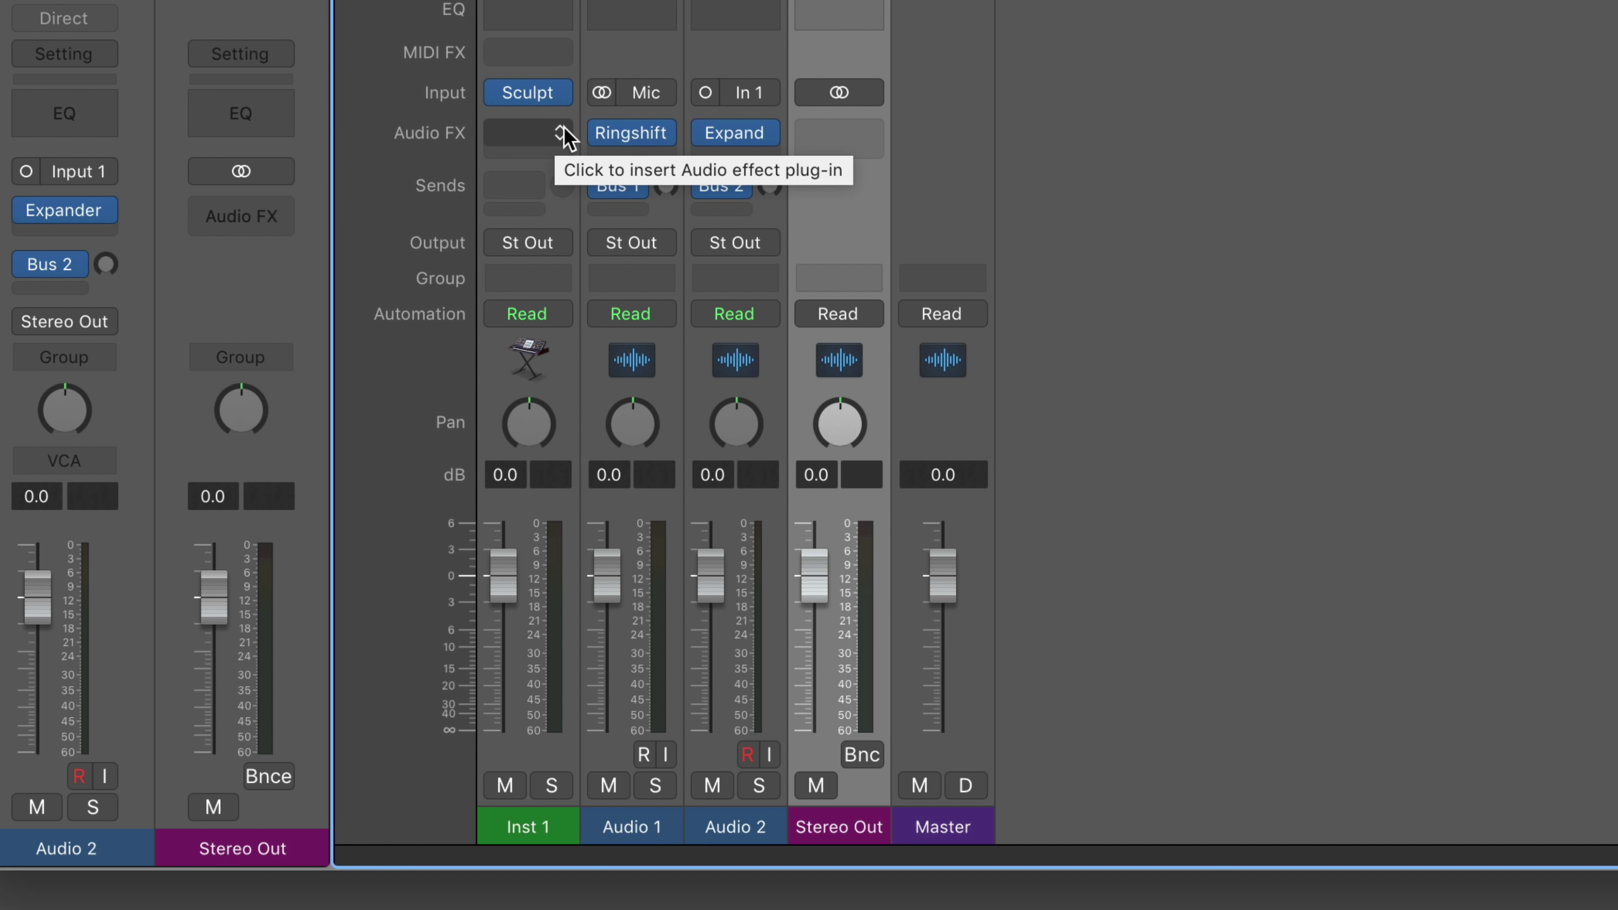
left_click(560, 136)
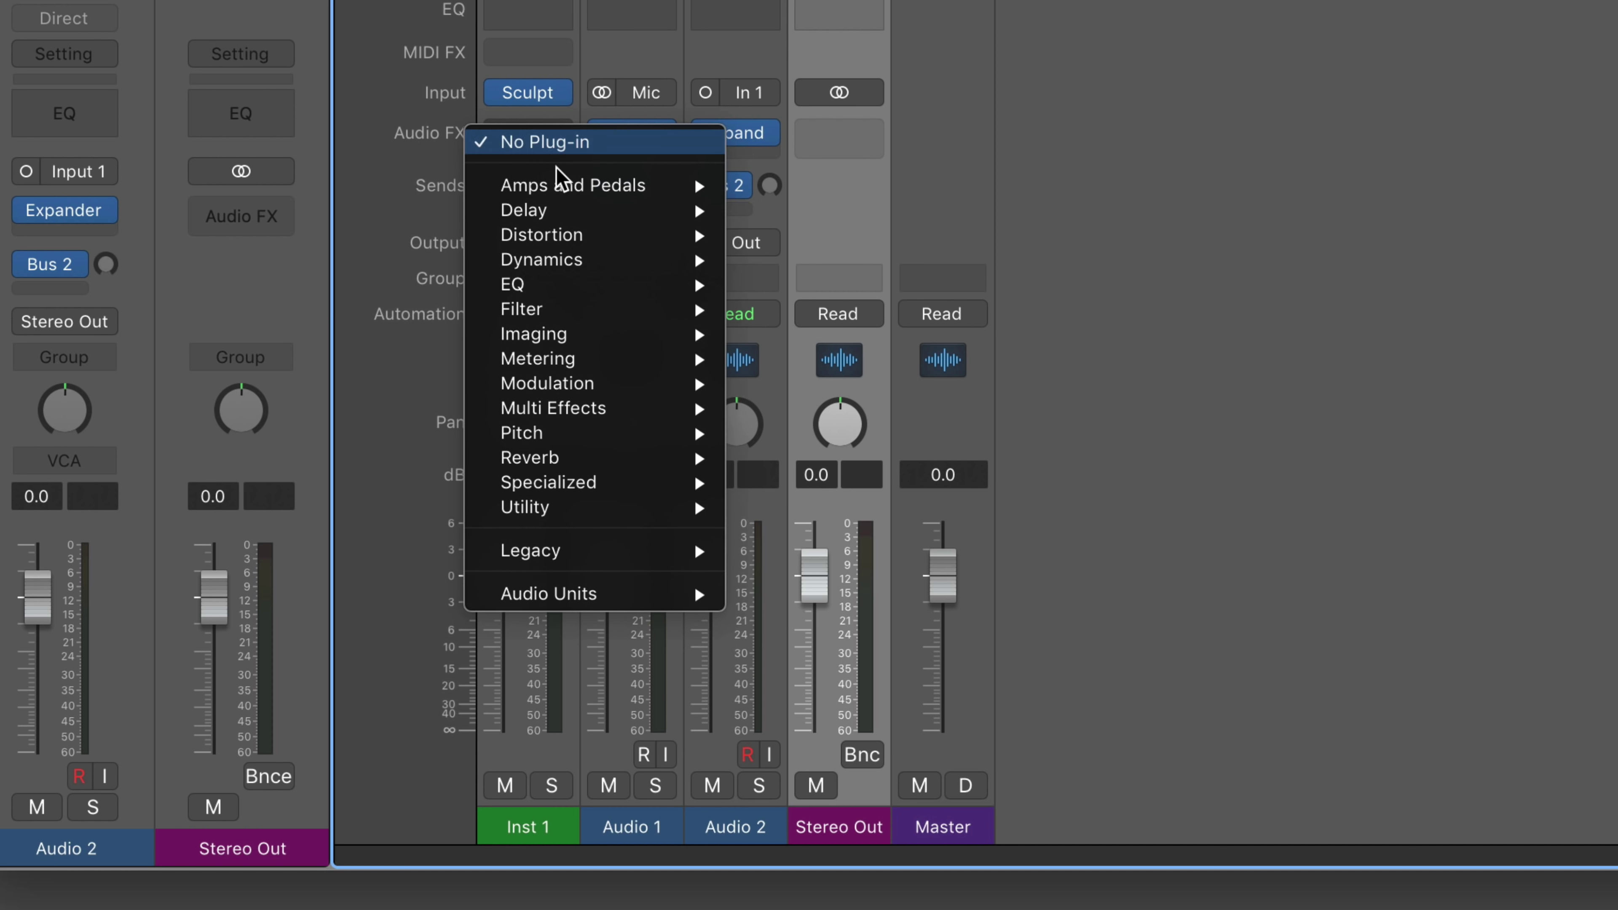
mouse_move(581, 560)
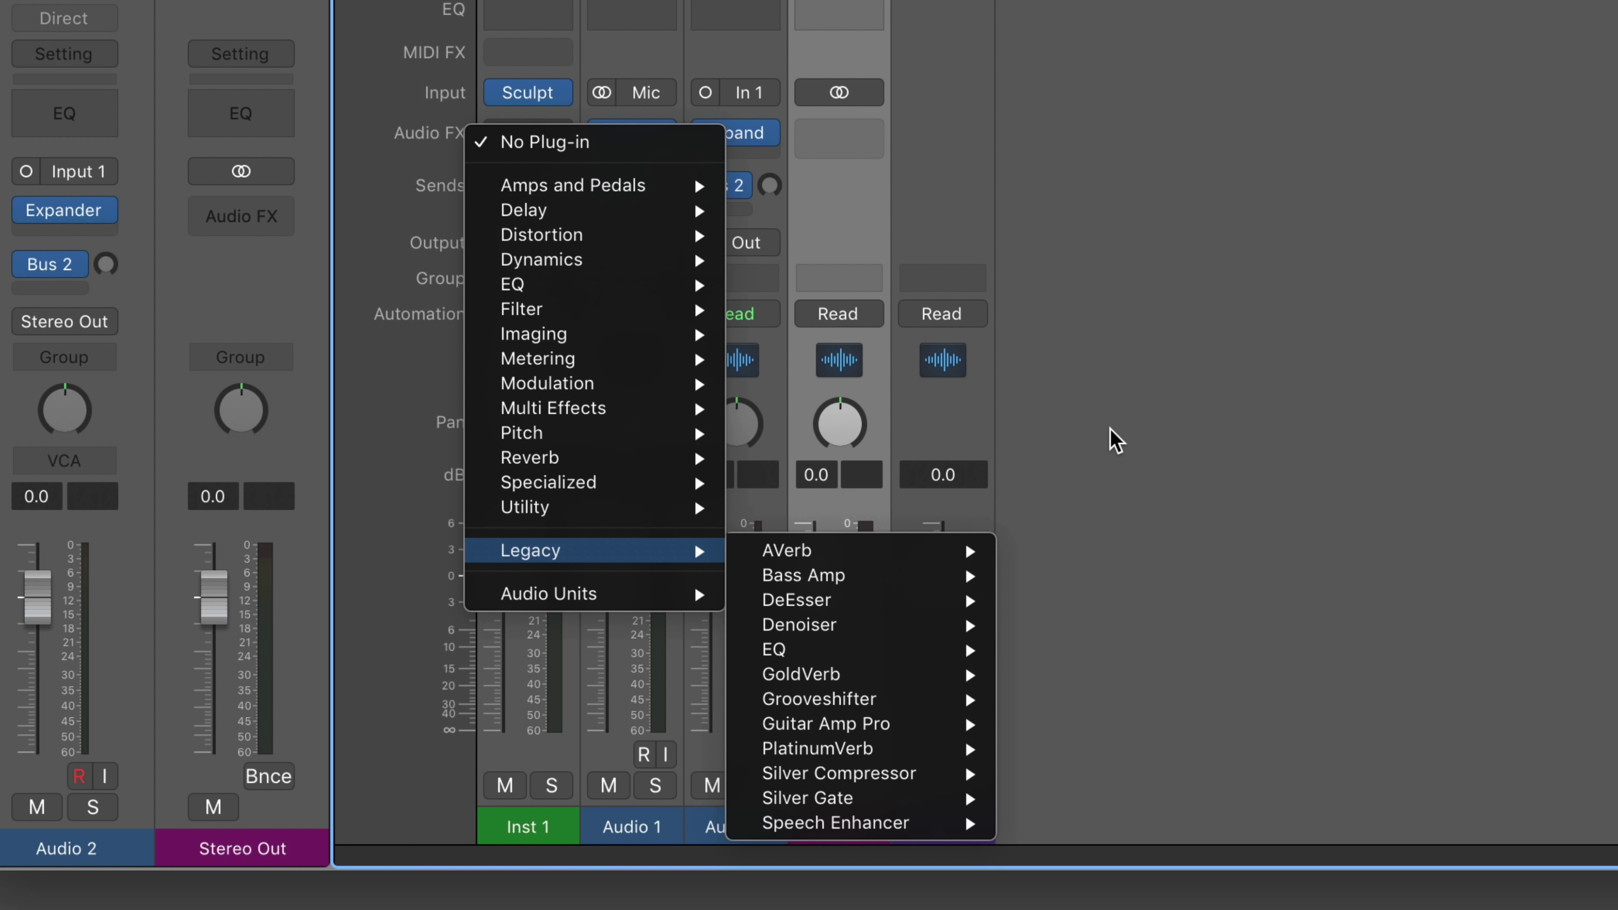
left_click(1115, 440)
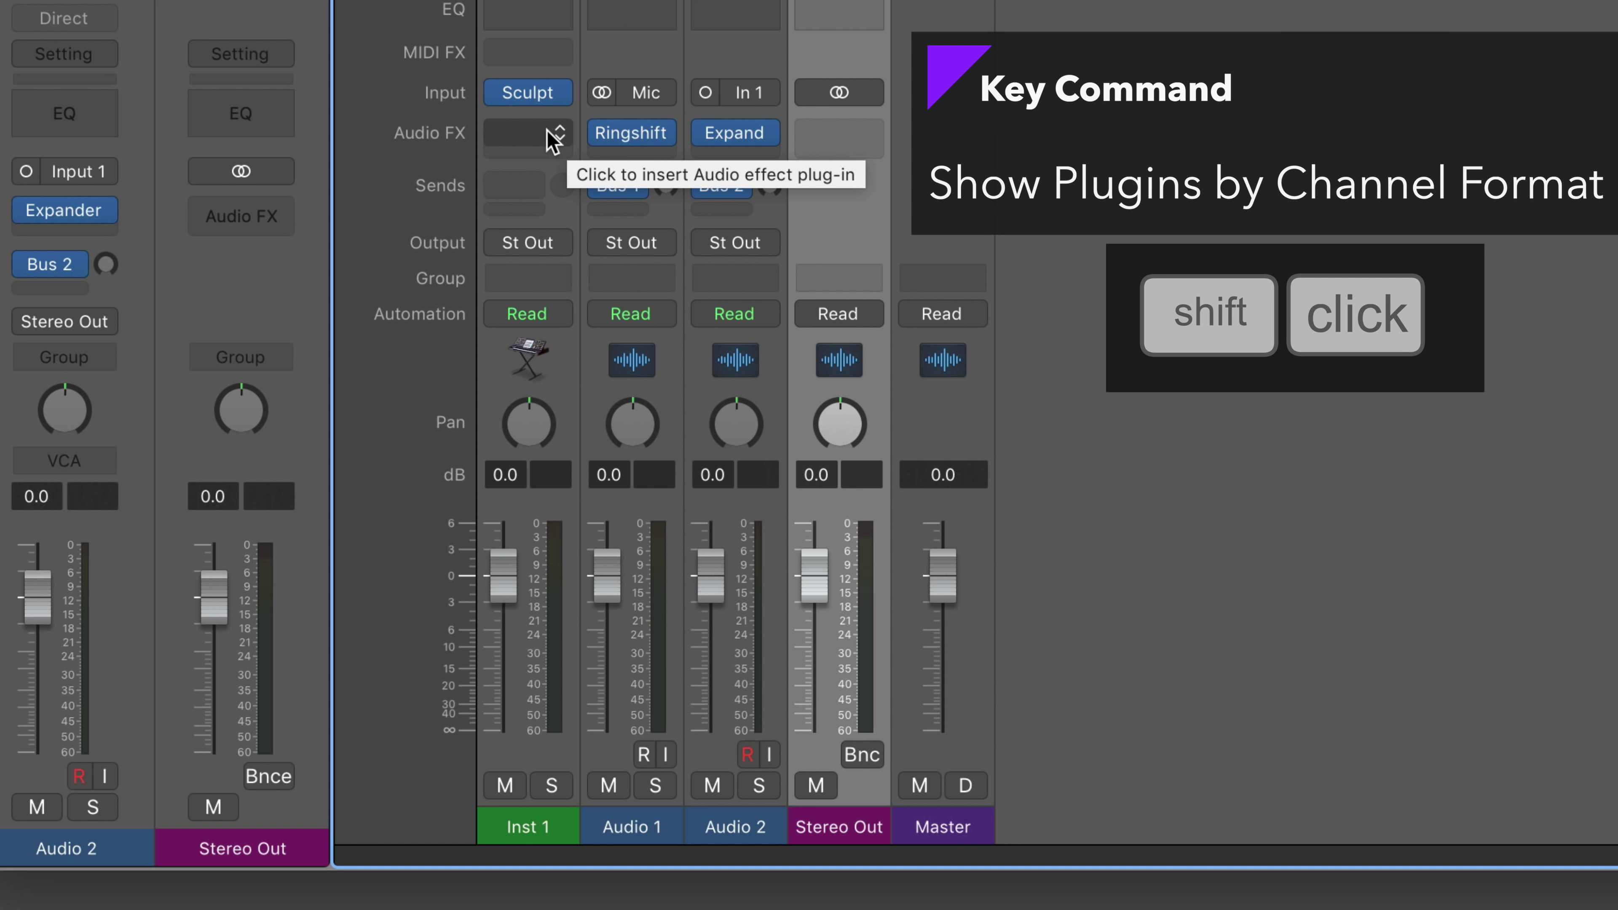
- Display the effect plug-ins by channel format for Inst 1's empty effect slot, examine the Dual Mono and Stereo categories and dismiss the list
left_click(558, 144)
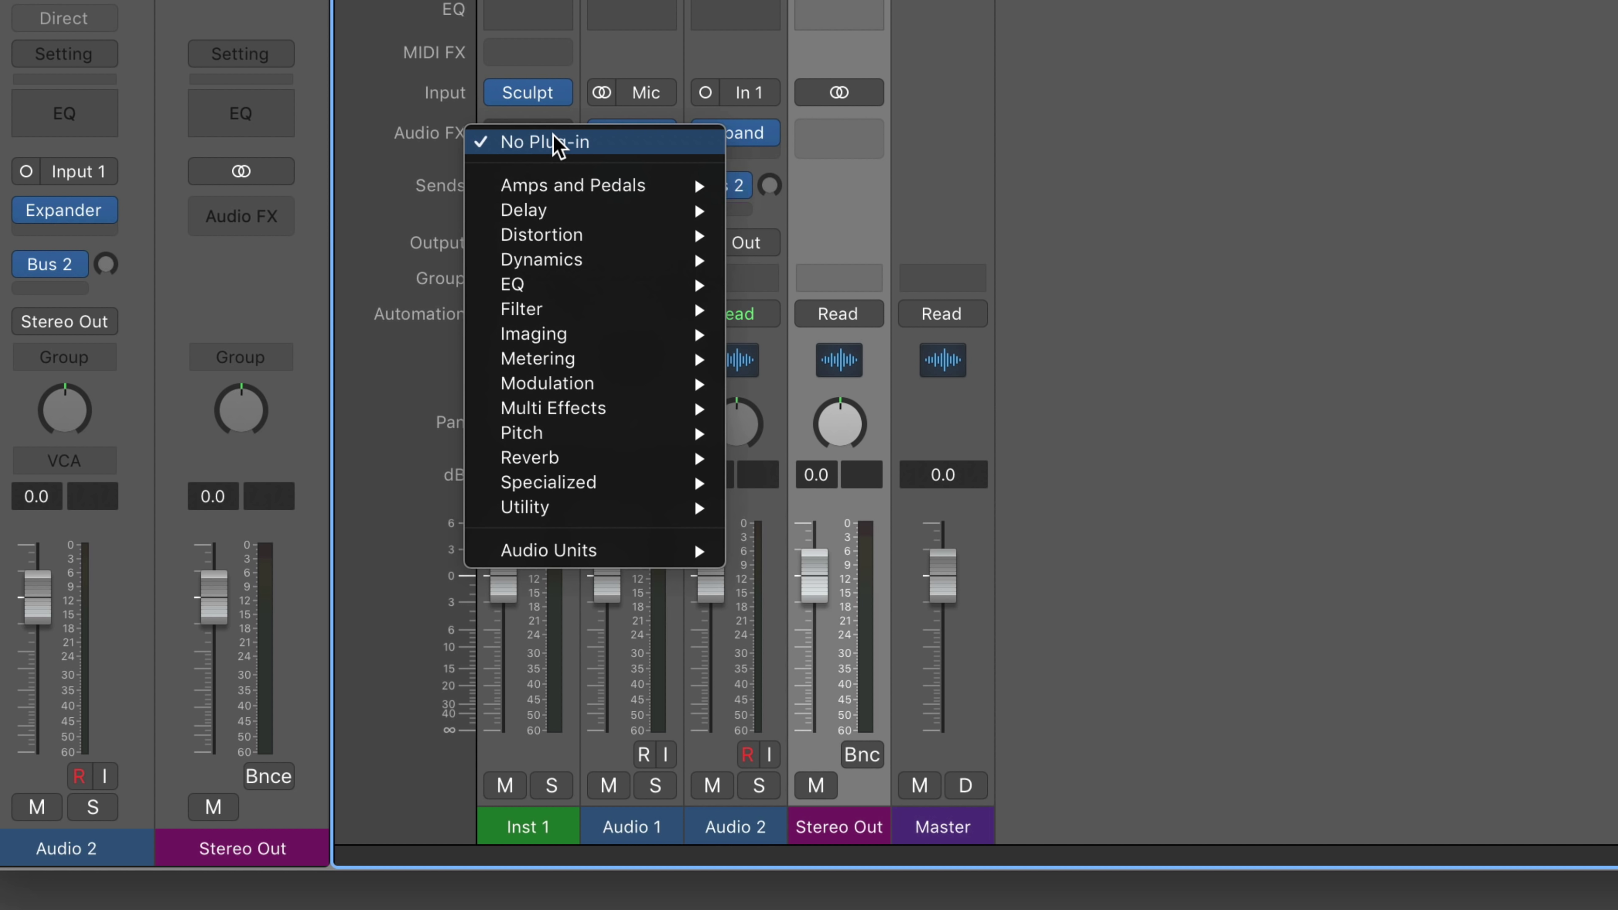
left_click(558, 144)
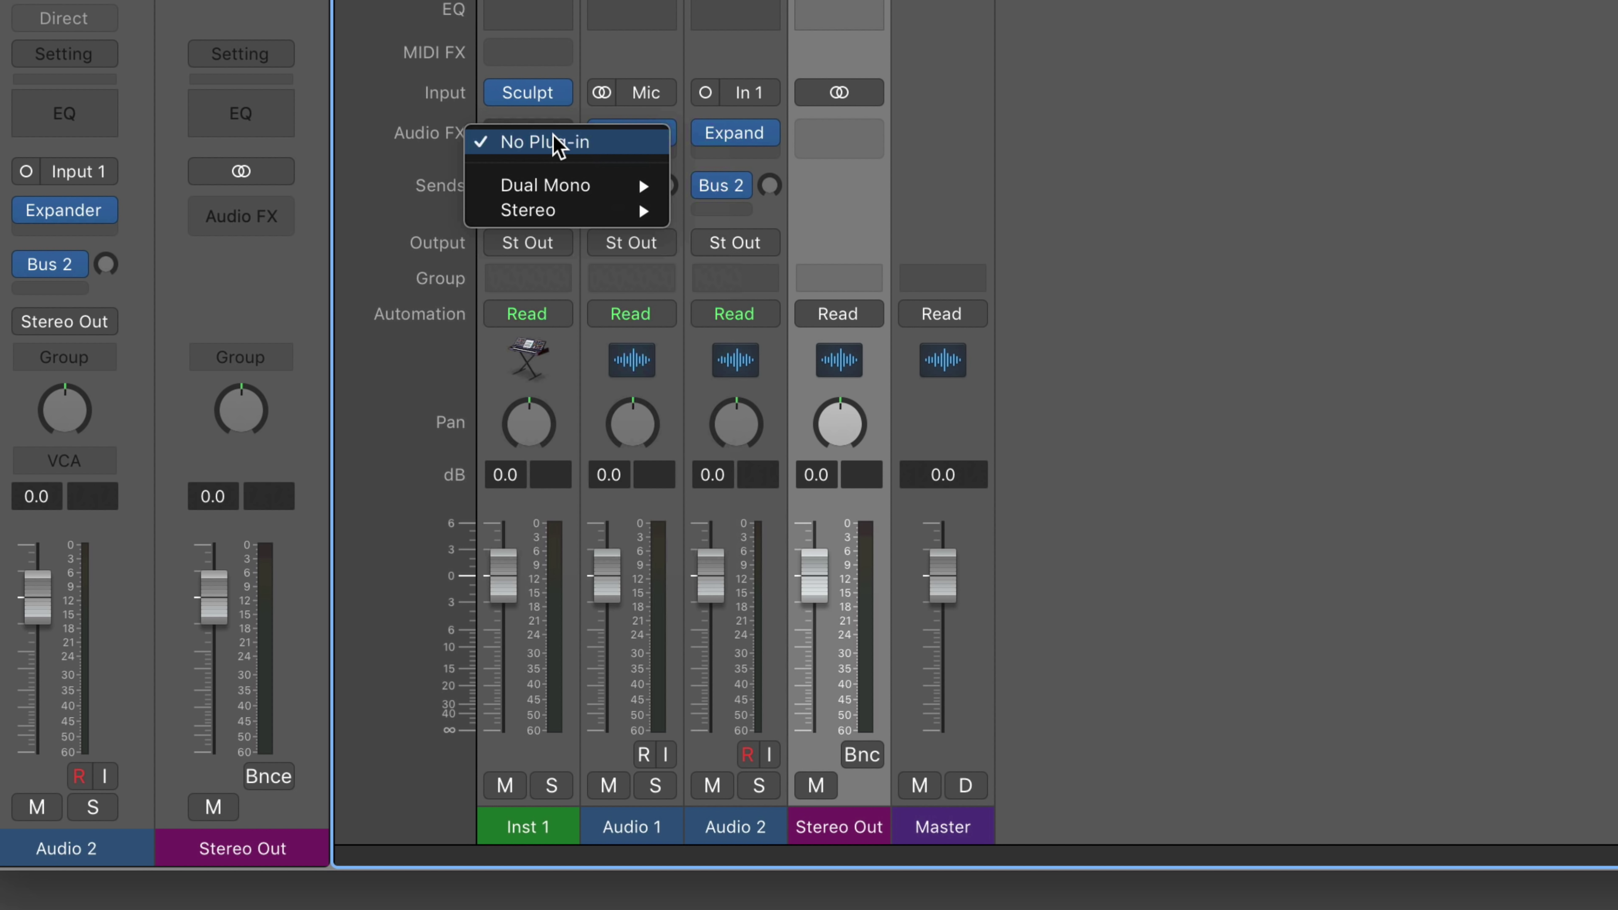
mouse_move(573, 186)
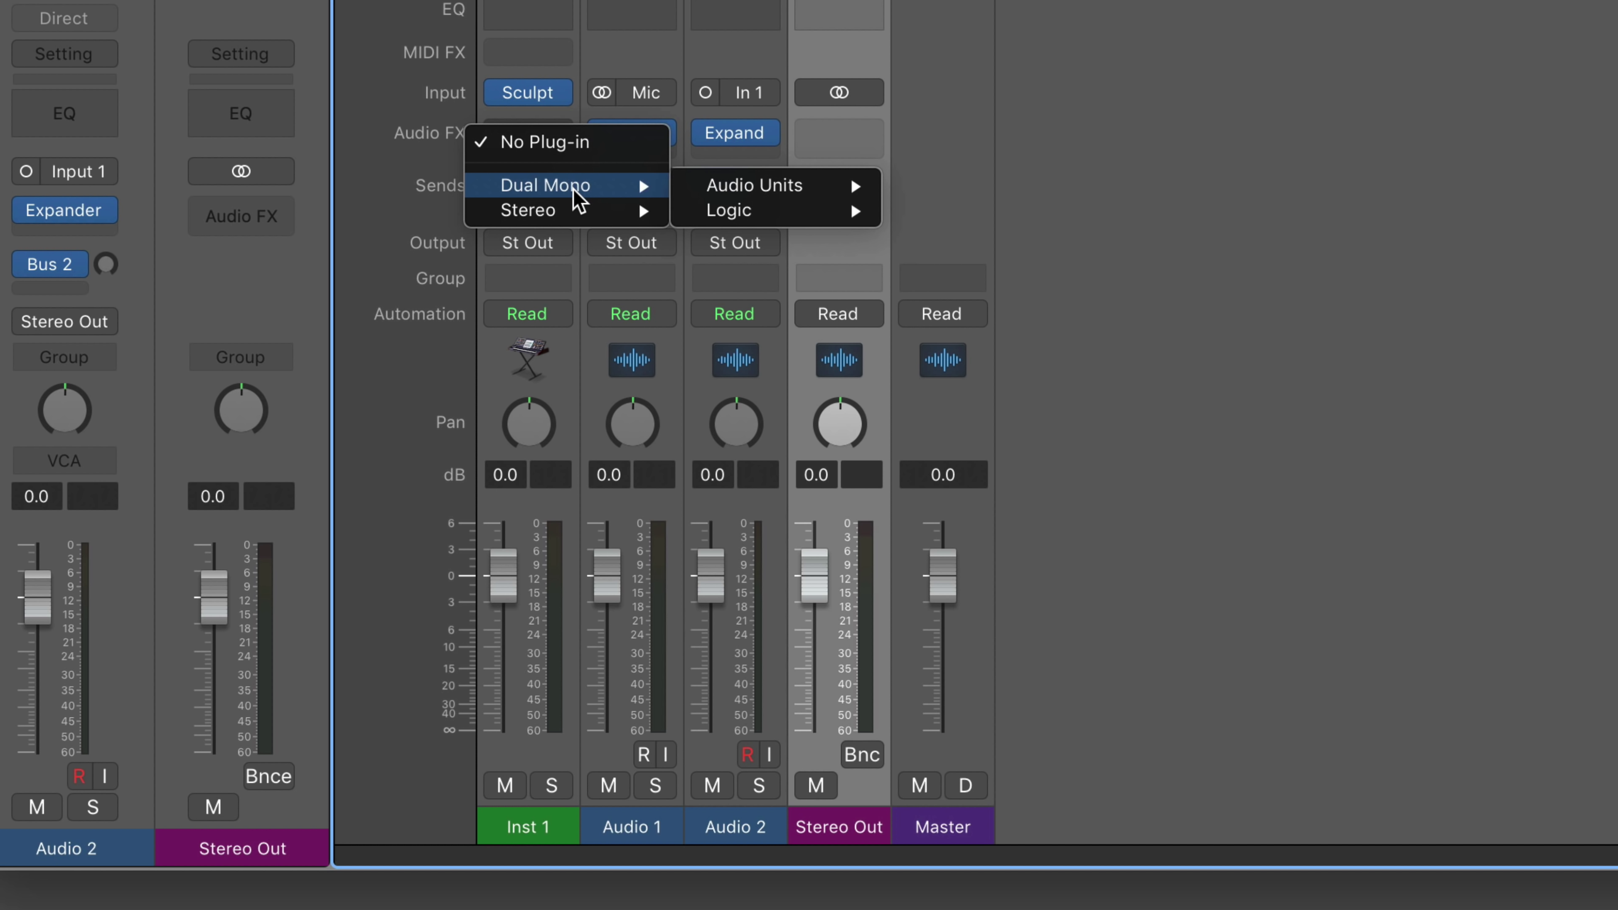
mouse_move(575, 219)
left_click(1131, 176)
- Display the effect plug-ins by channel format for Audio 1's empty effect slot, examine the Dual Mono category and dismiss the list
left_click(661, 158)
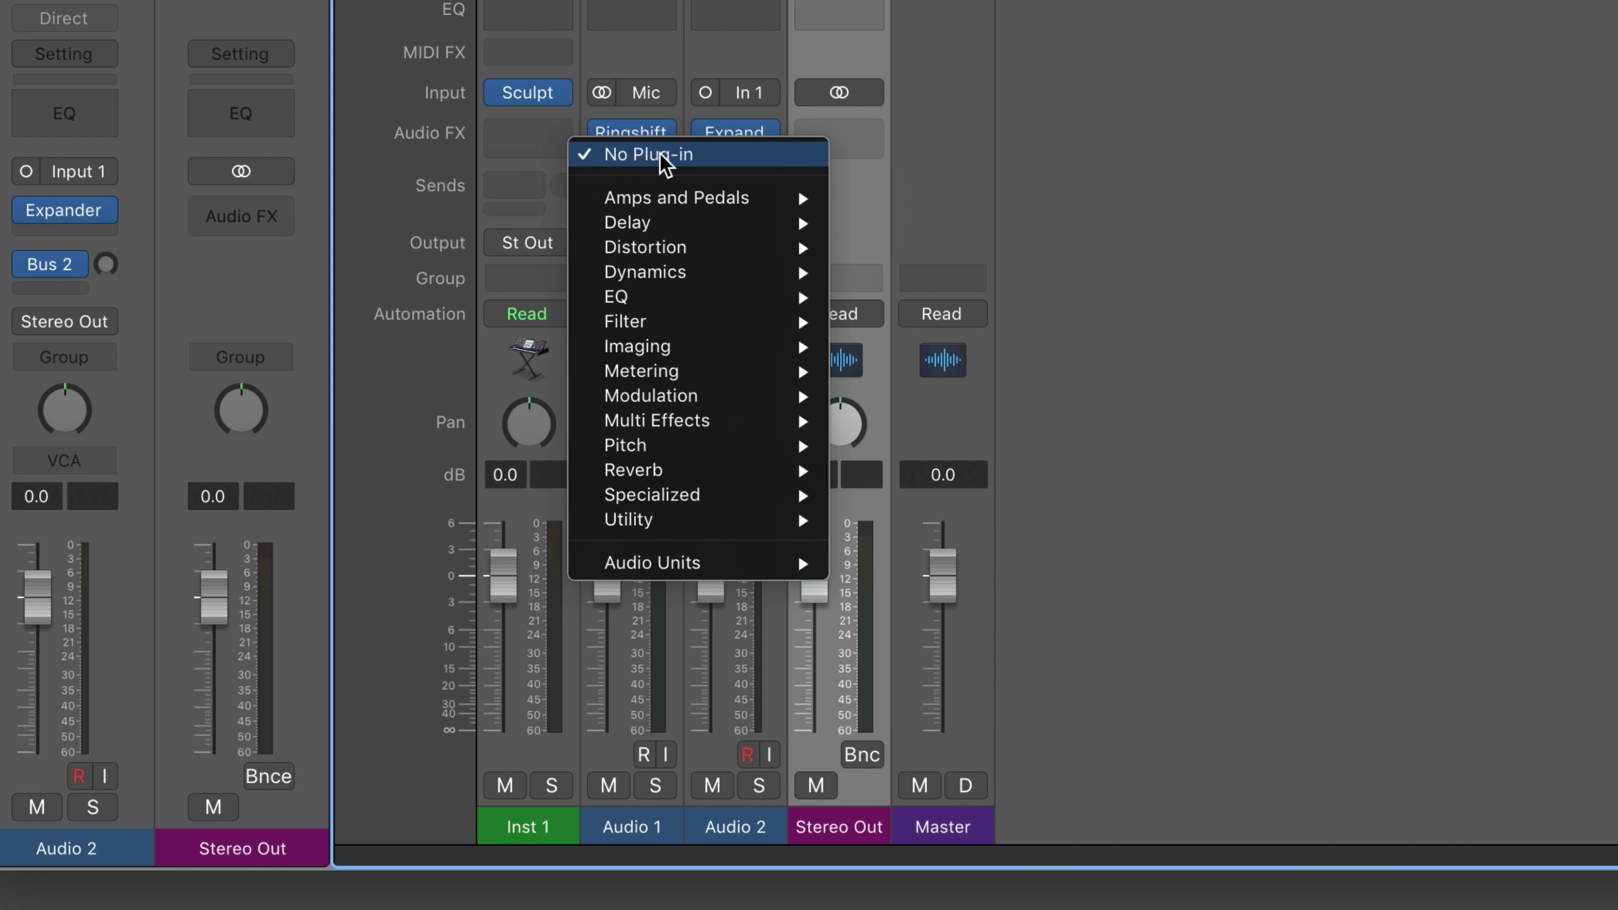
mouse_move(669, 201)
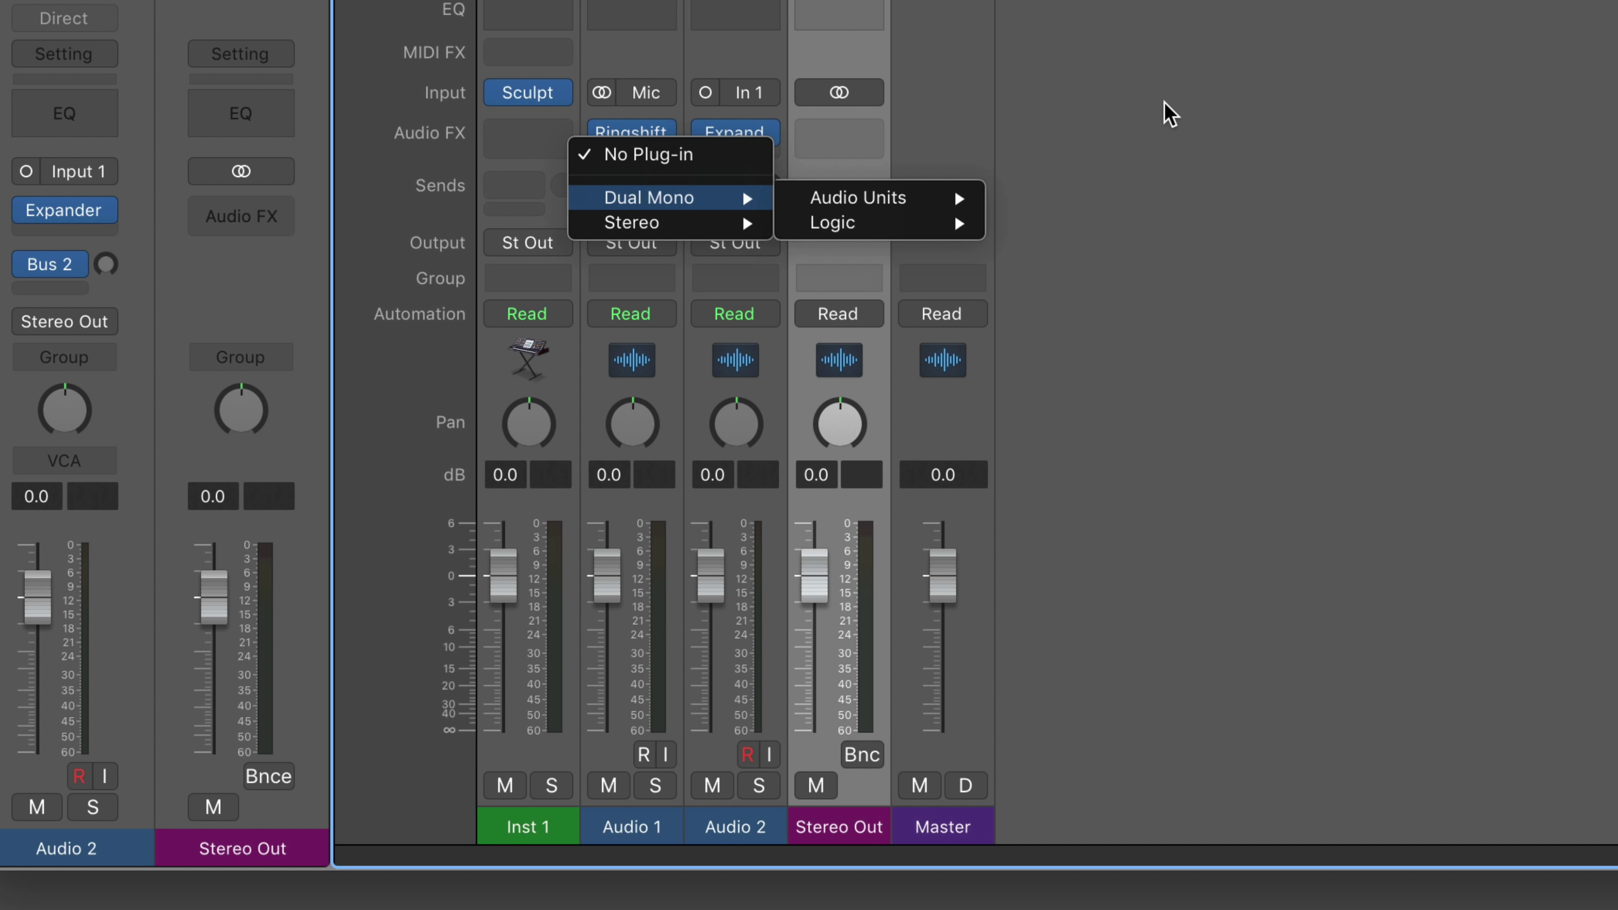
left_click(1111, 67)
- List Inst 1's available instruments by channel format and examine the 5.1, Mono and Multi-Output categories
left_click(560, 92)
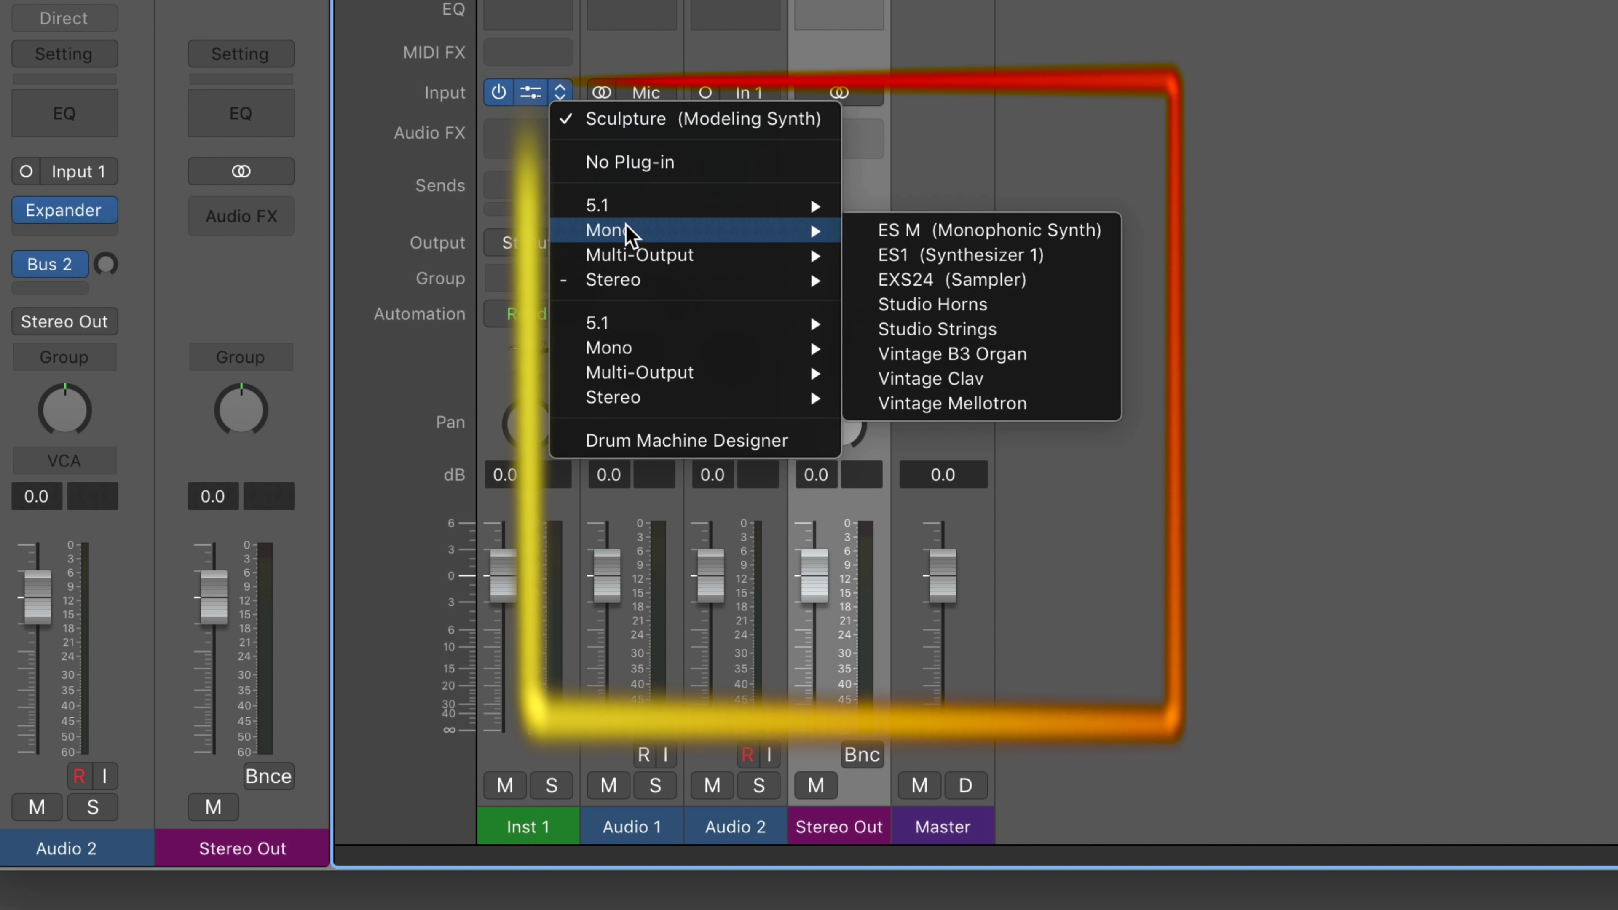
mouse_move(619, 210)
mouse_move(704, 261)
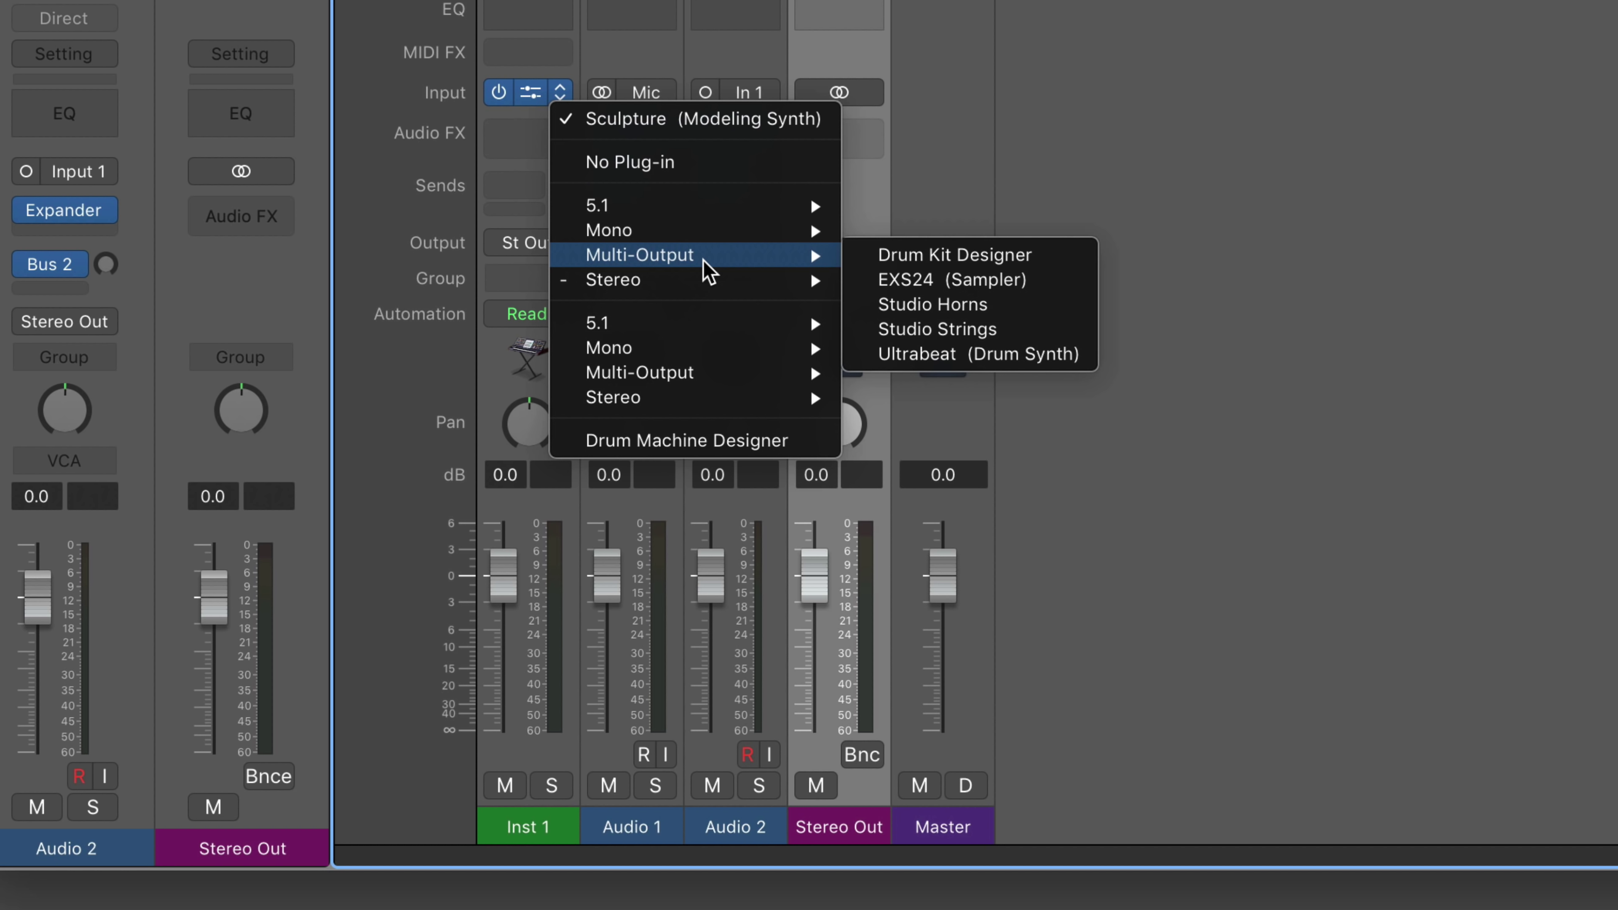
mouse_move(765, 231)
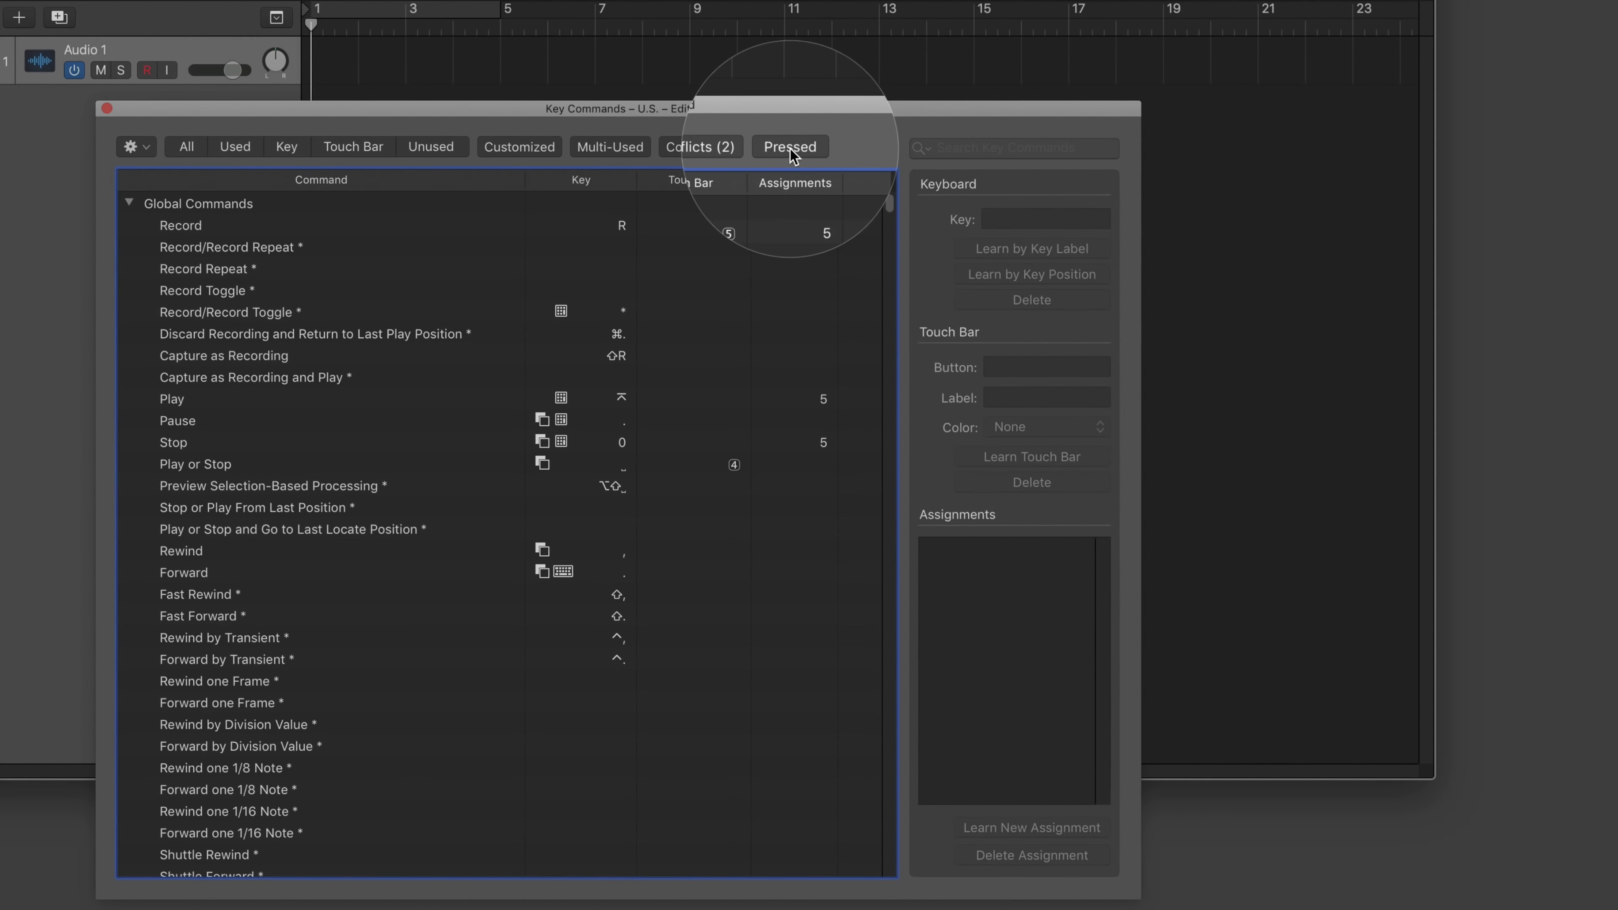
- Toggle the Pressed filter in the Key Commands window to compare the filtered and full command lists, leaving it off
left_click(791, 148)
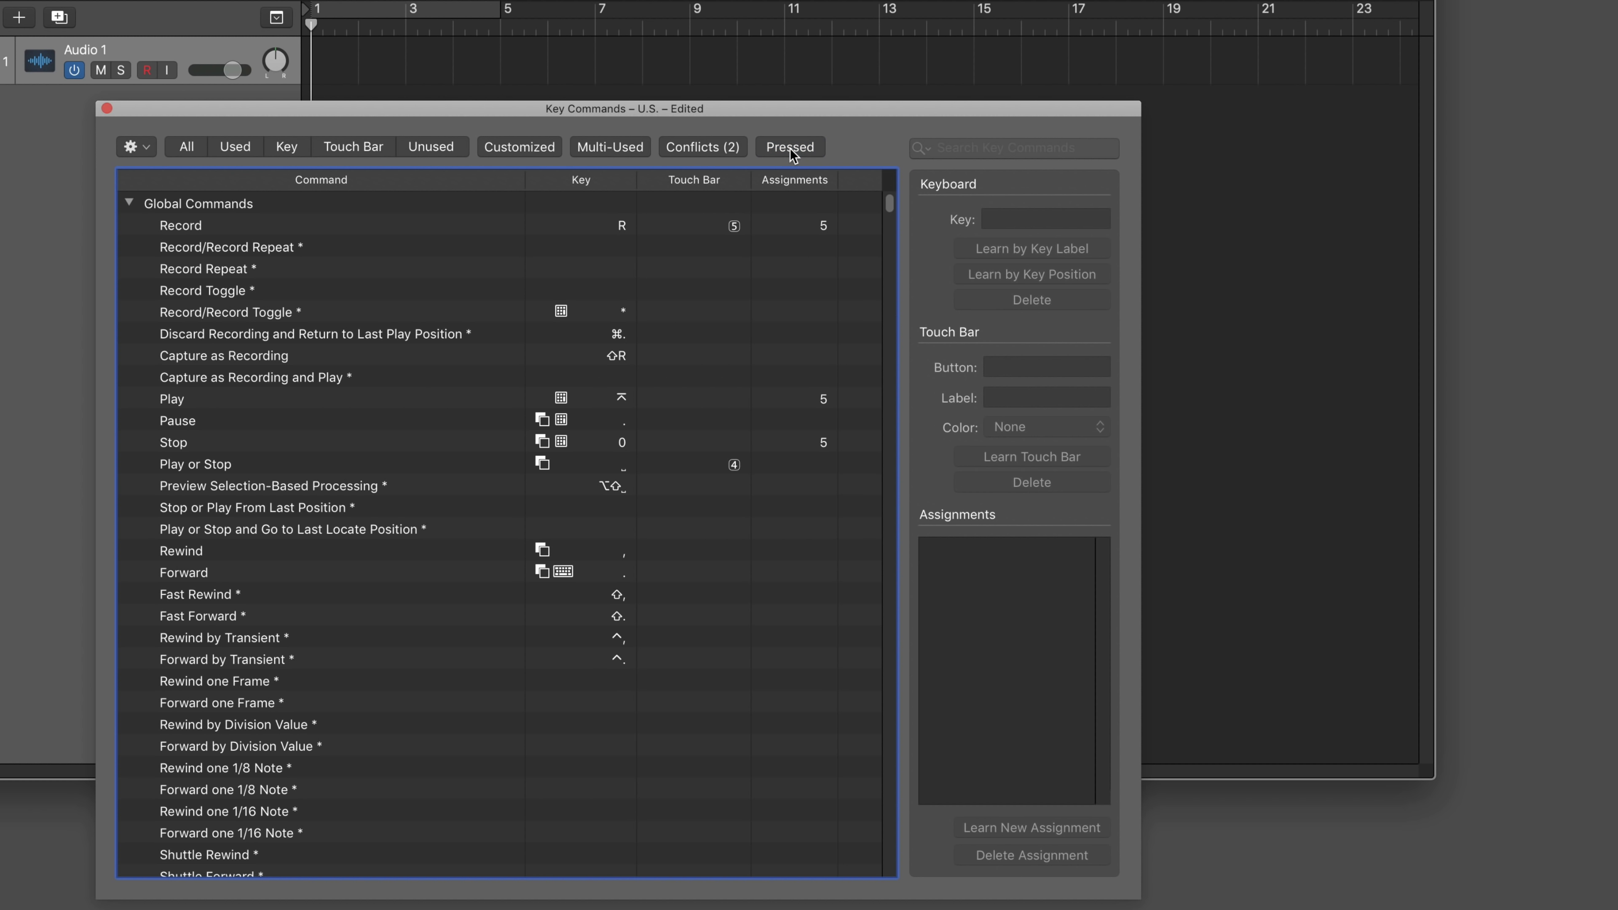
left_click(790, 148)
left_click(790, 148)
left_click(790, 148)
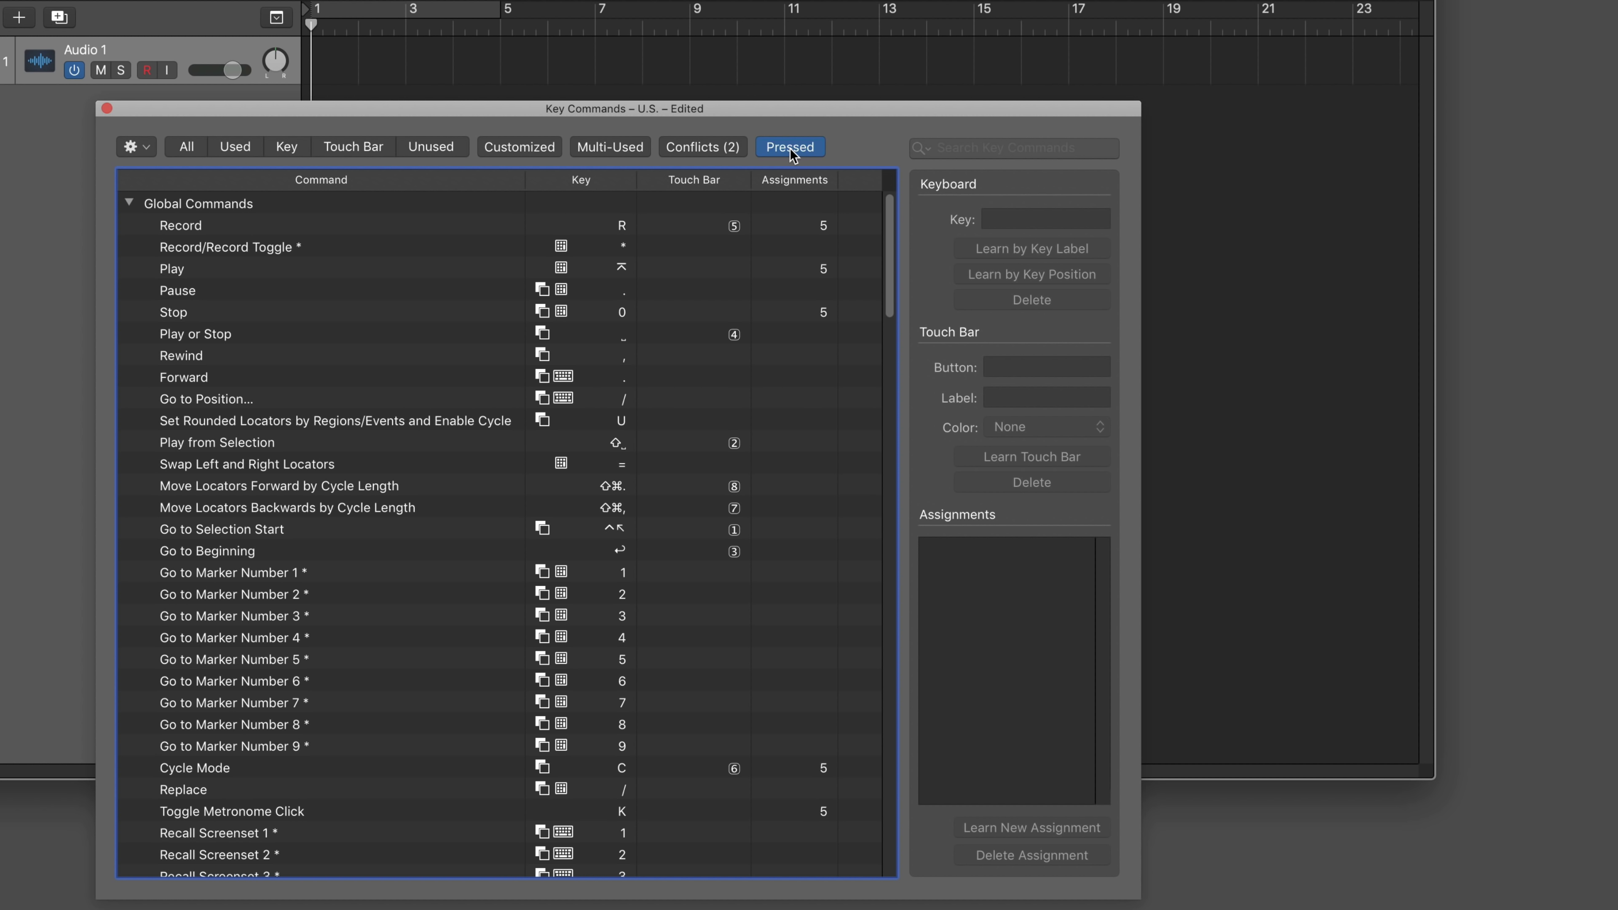
left_click(790, 148)
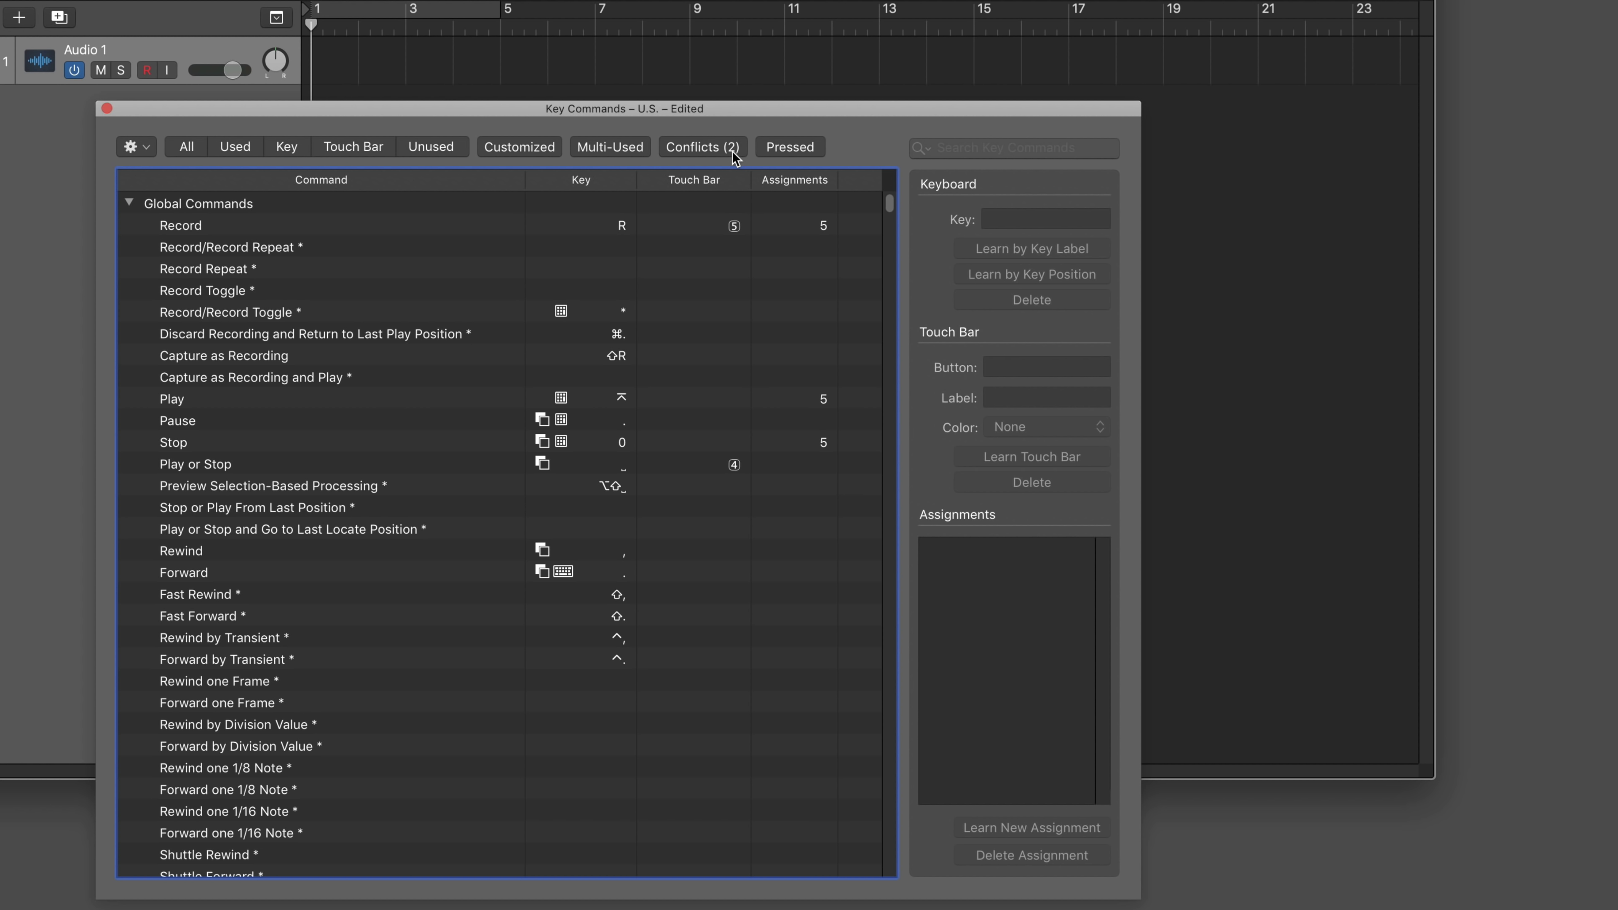
- Examine the command groups, expanding and collapsing Main Window Tracks and Various Editors and expanding Views Showing Automation
left_click(734, 151)
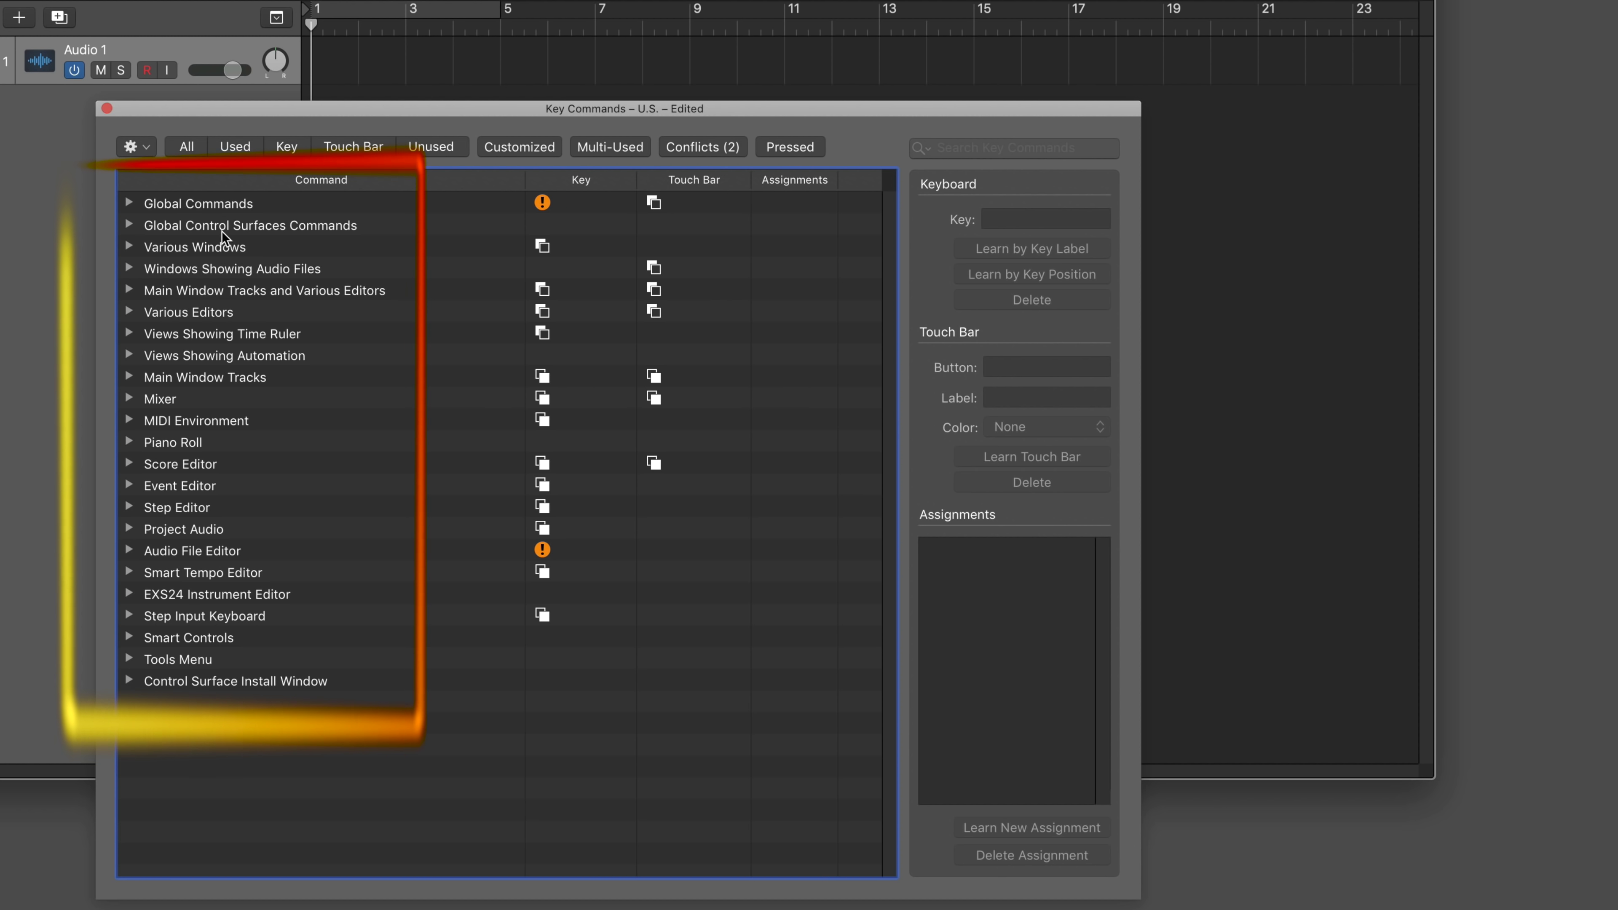
left_click(128, 289)
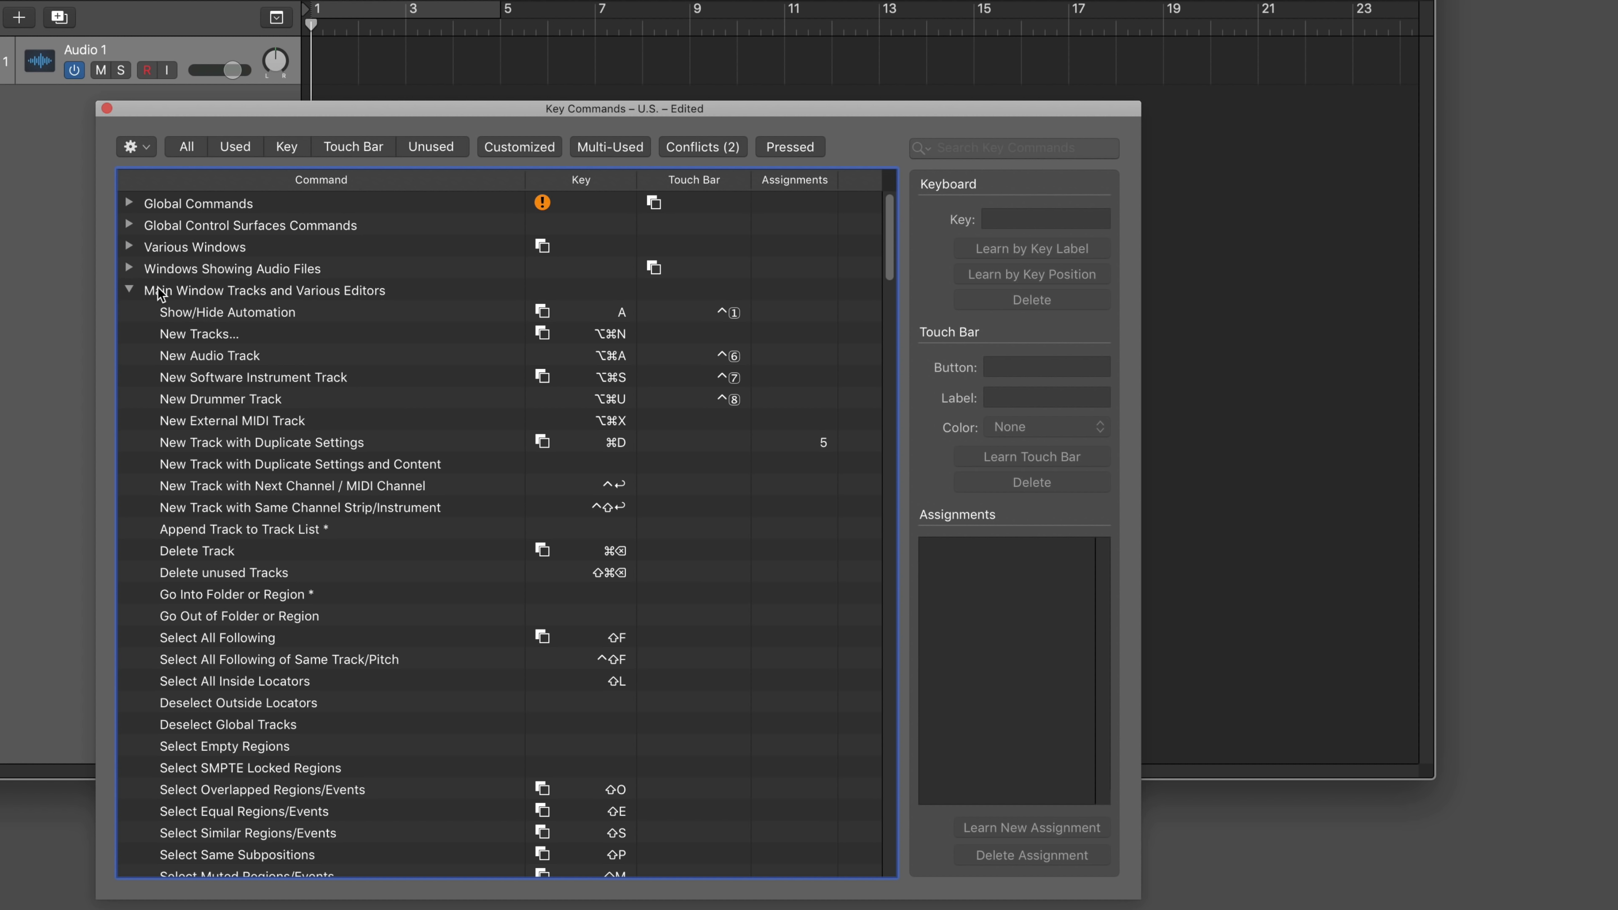
left_click(129, 290)
left_click(128, 355)
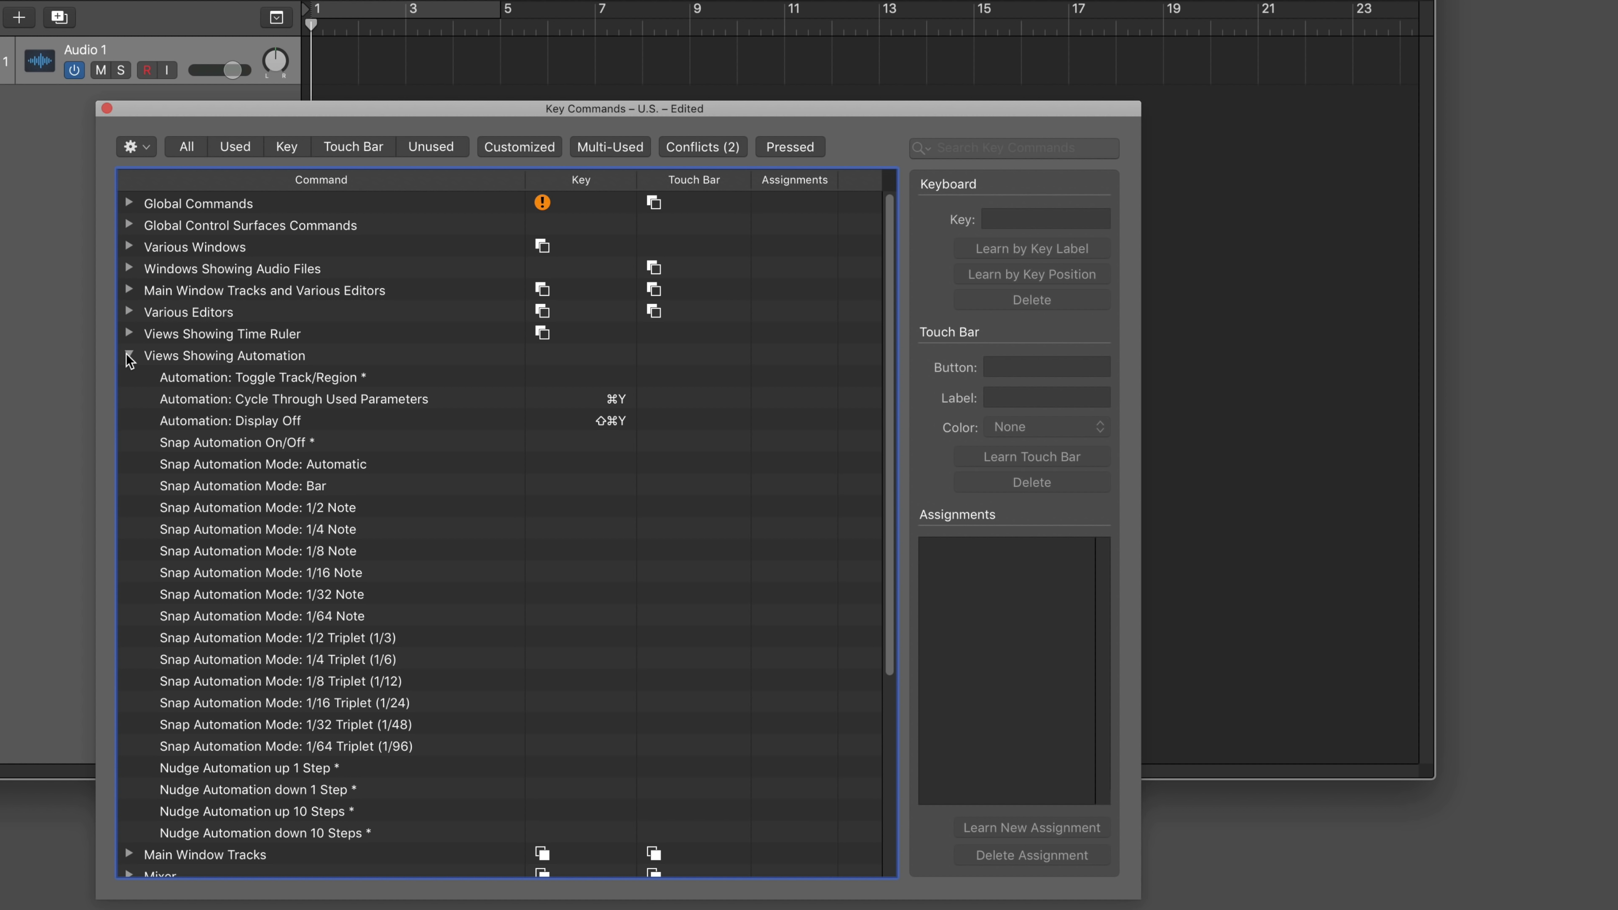
- Switch the Pressed filter on and back off, then look up the commands assigned to A, ⌥⌘F and ⇧H
left_click(800, 152)
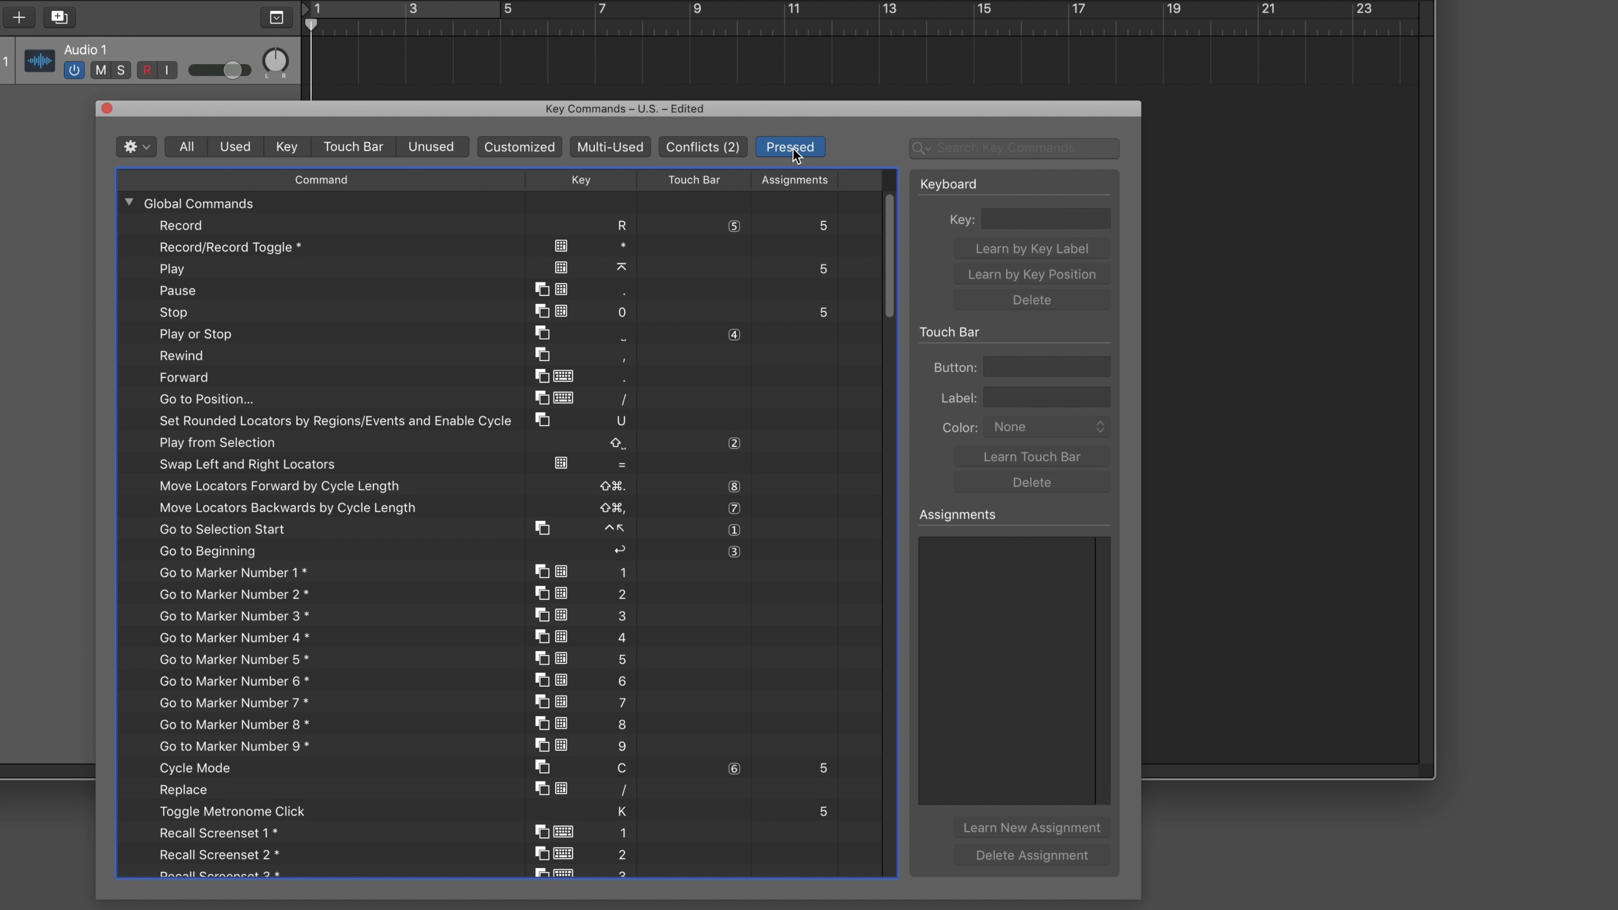
left_click(793, 148)
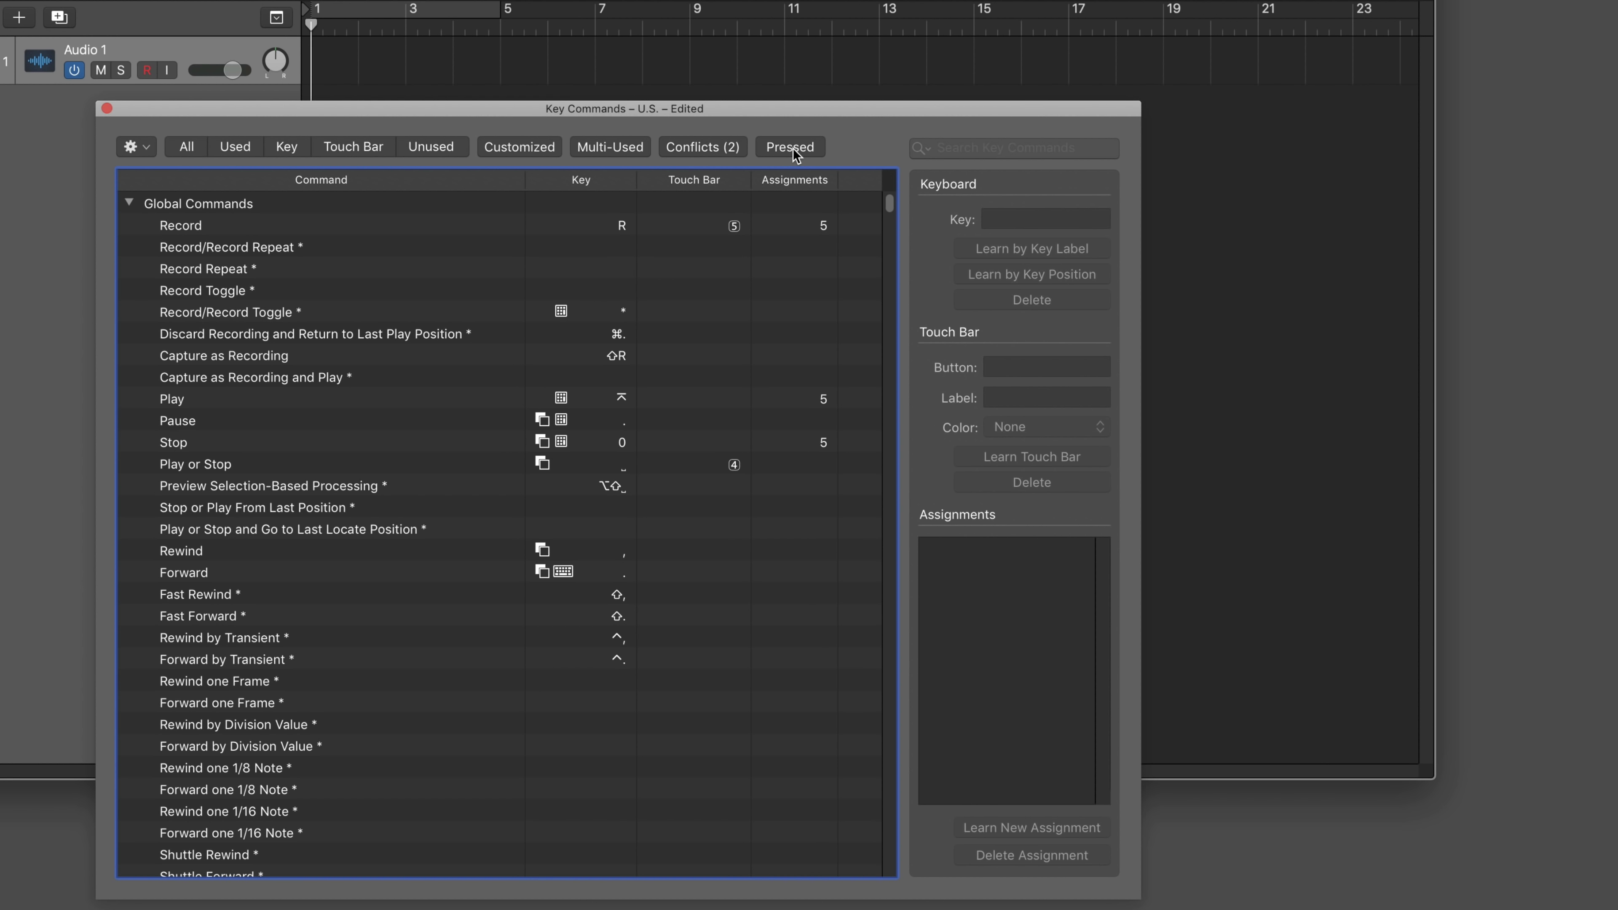
key("a")
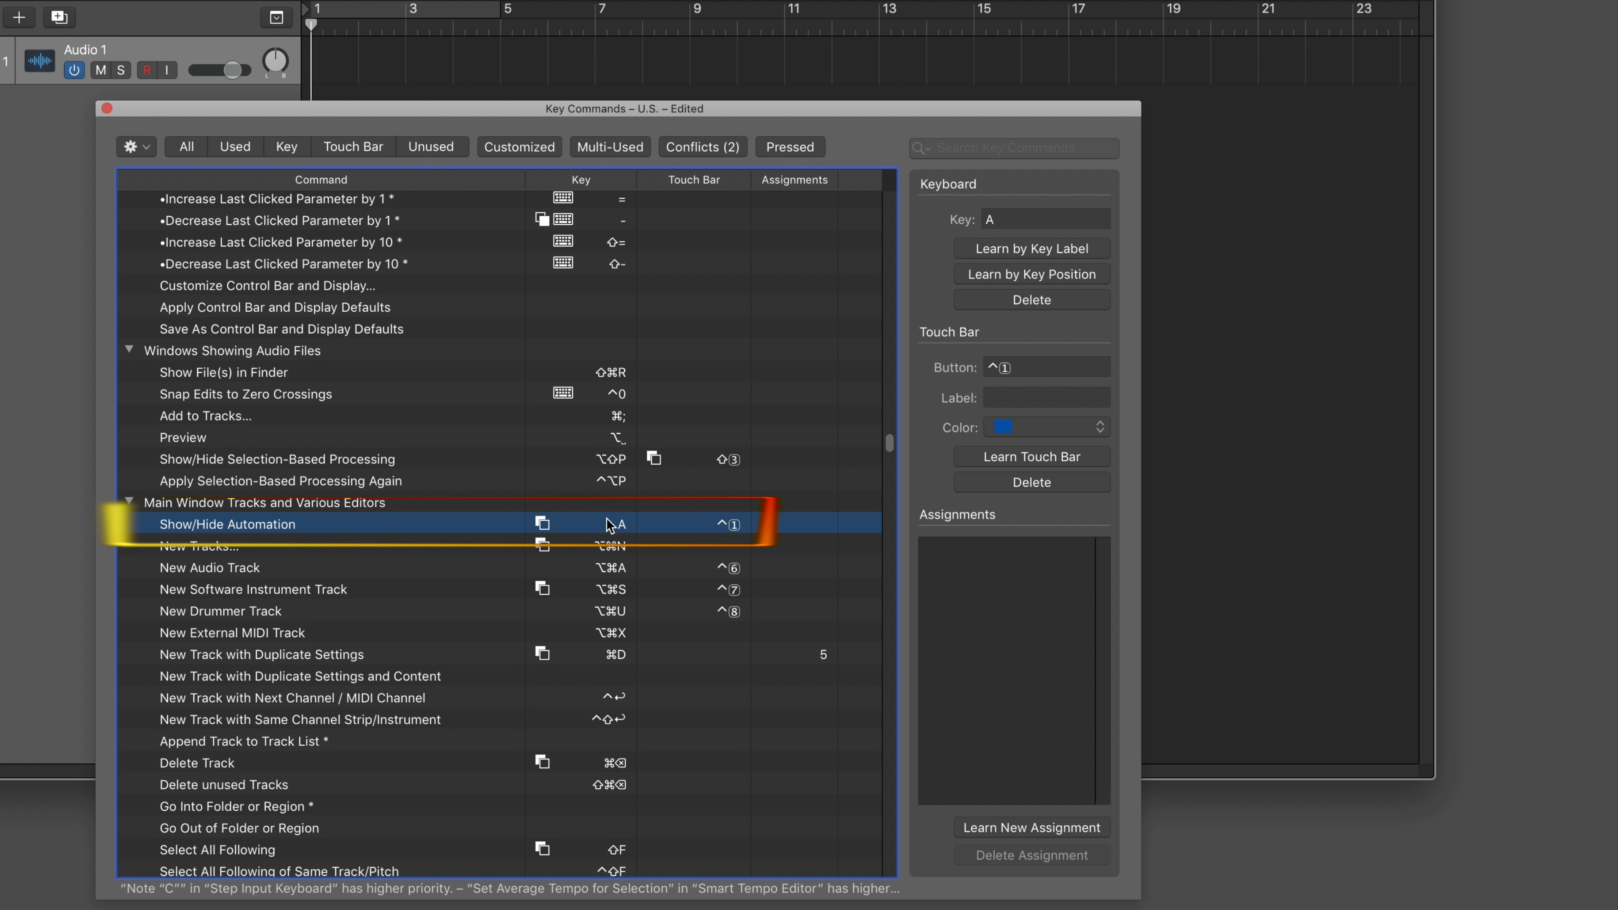
mouse_move(609, 525)
mouse_move(278, 572)
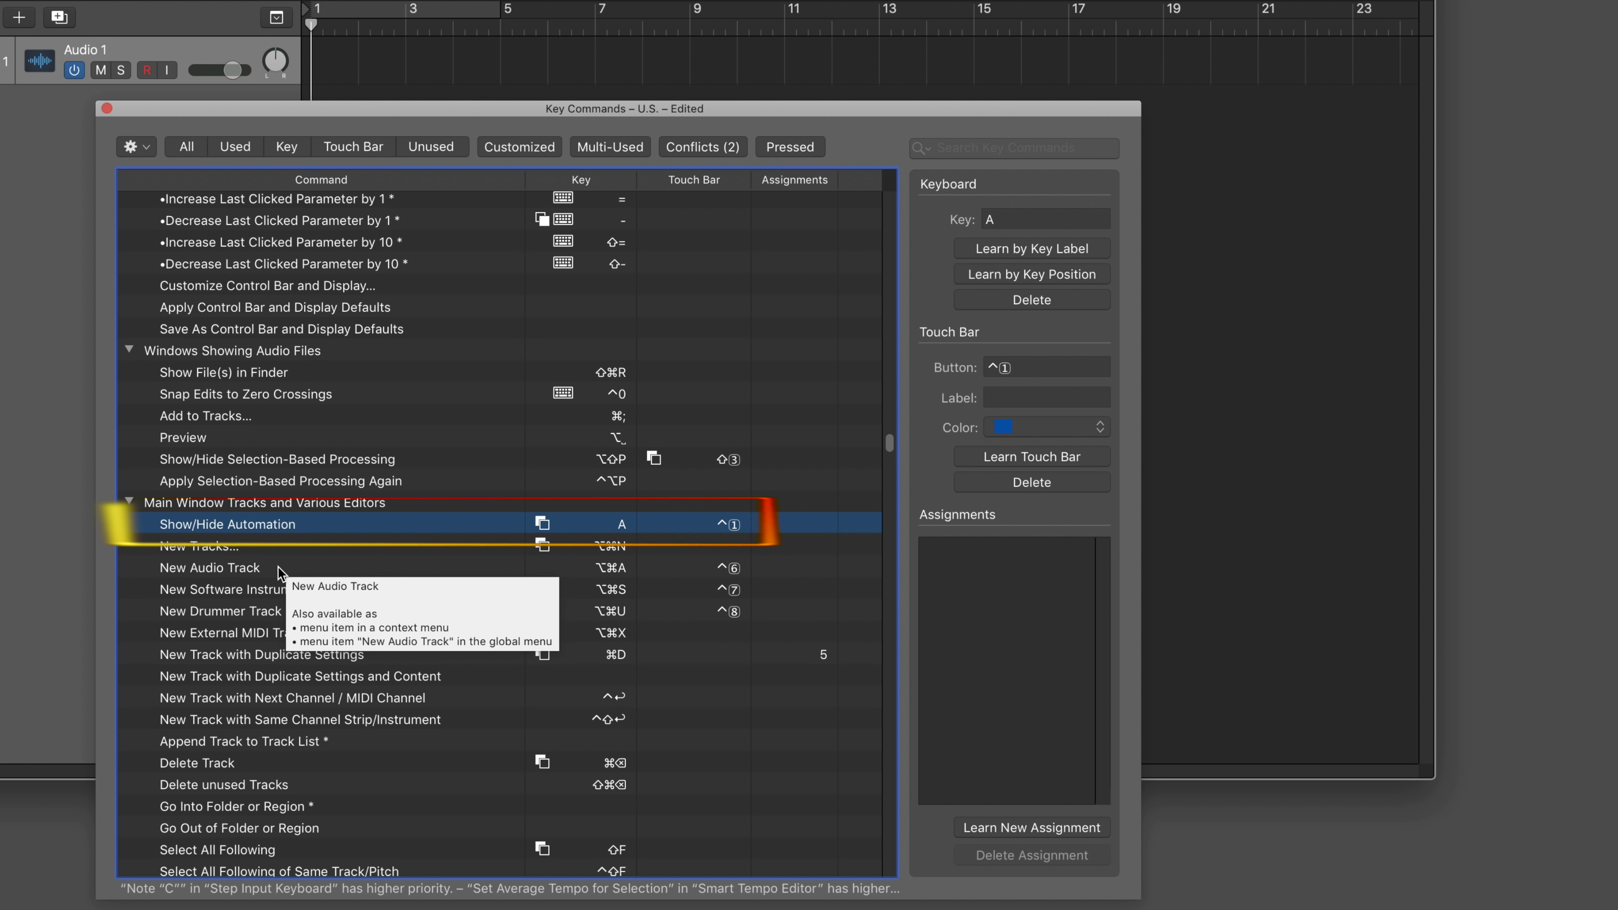
mouse_move(183, 535)
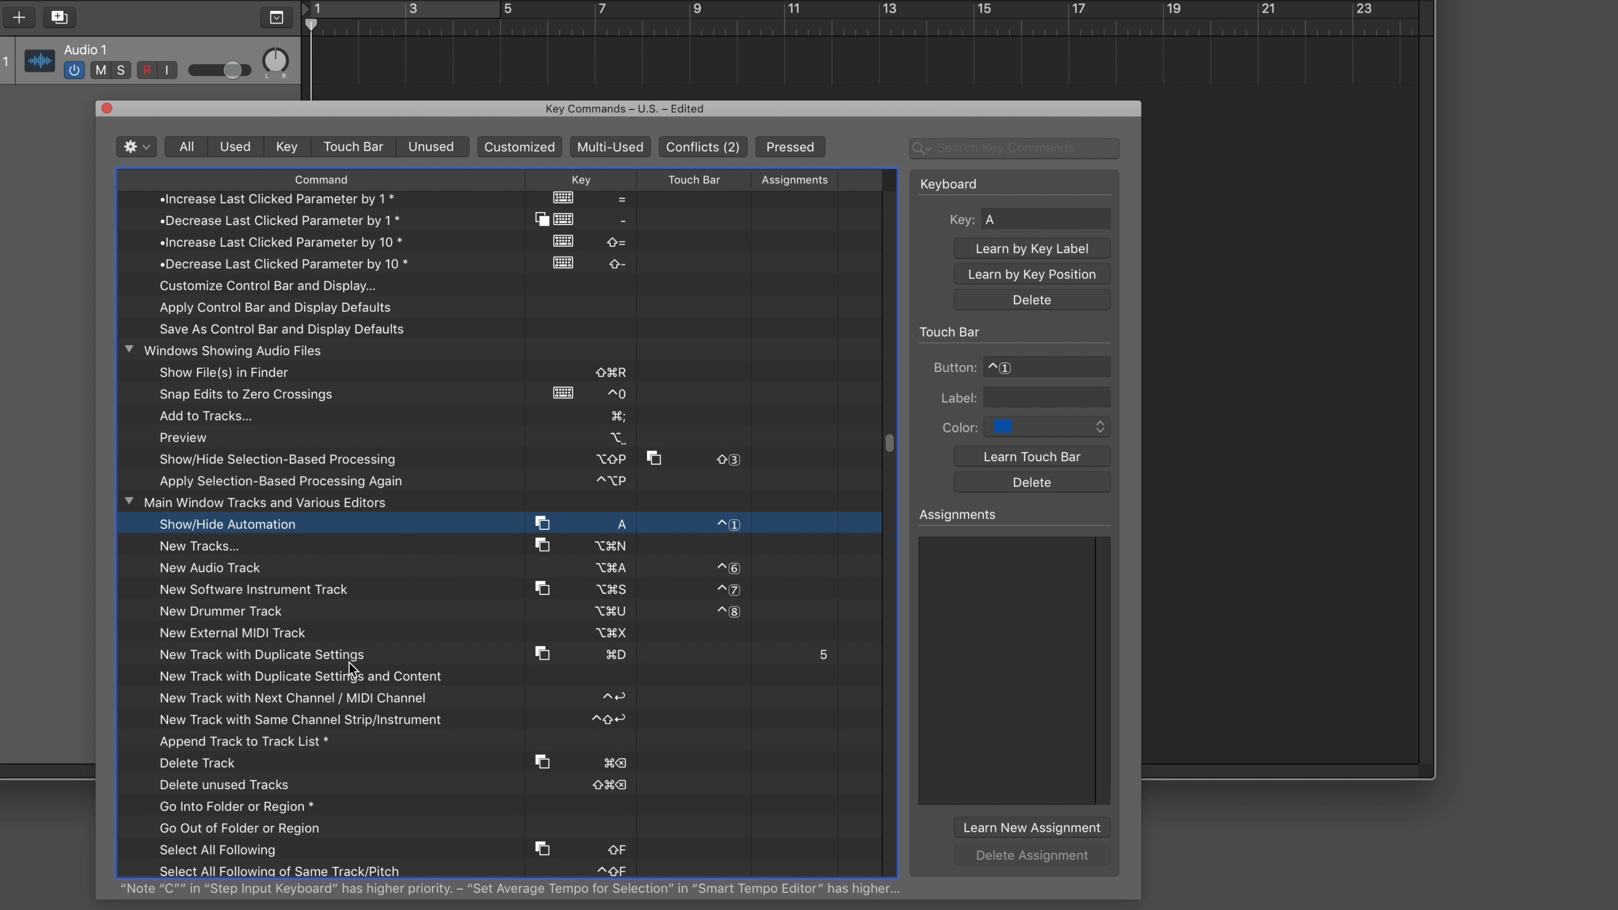
key("alt+super+f")
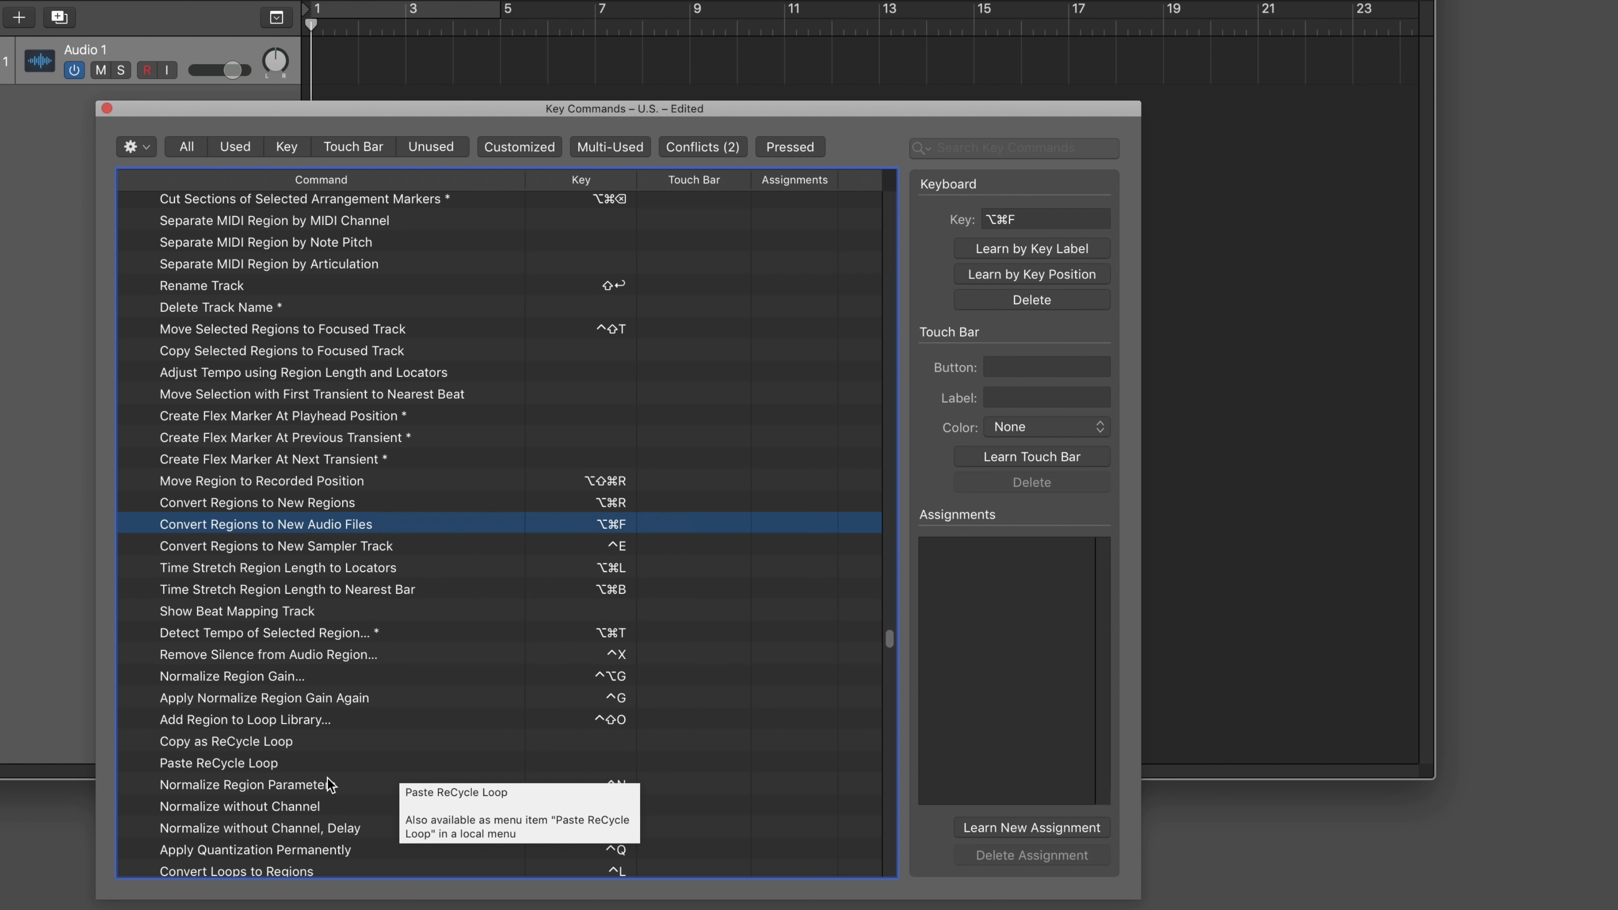
key("shift+h")
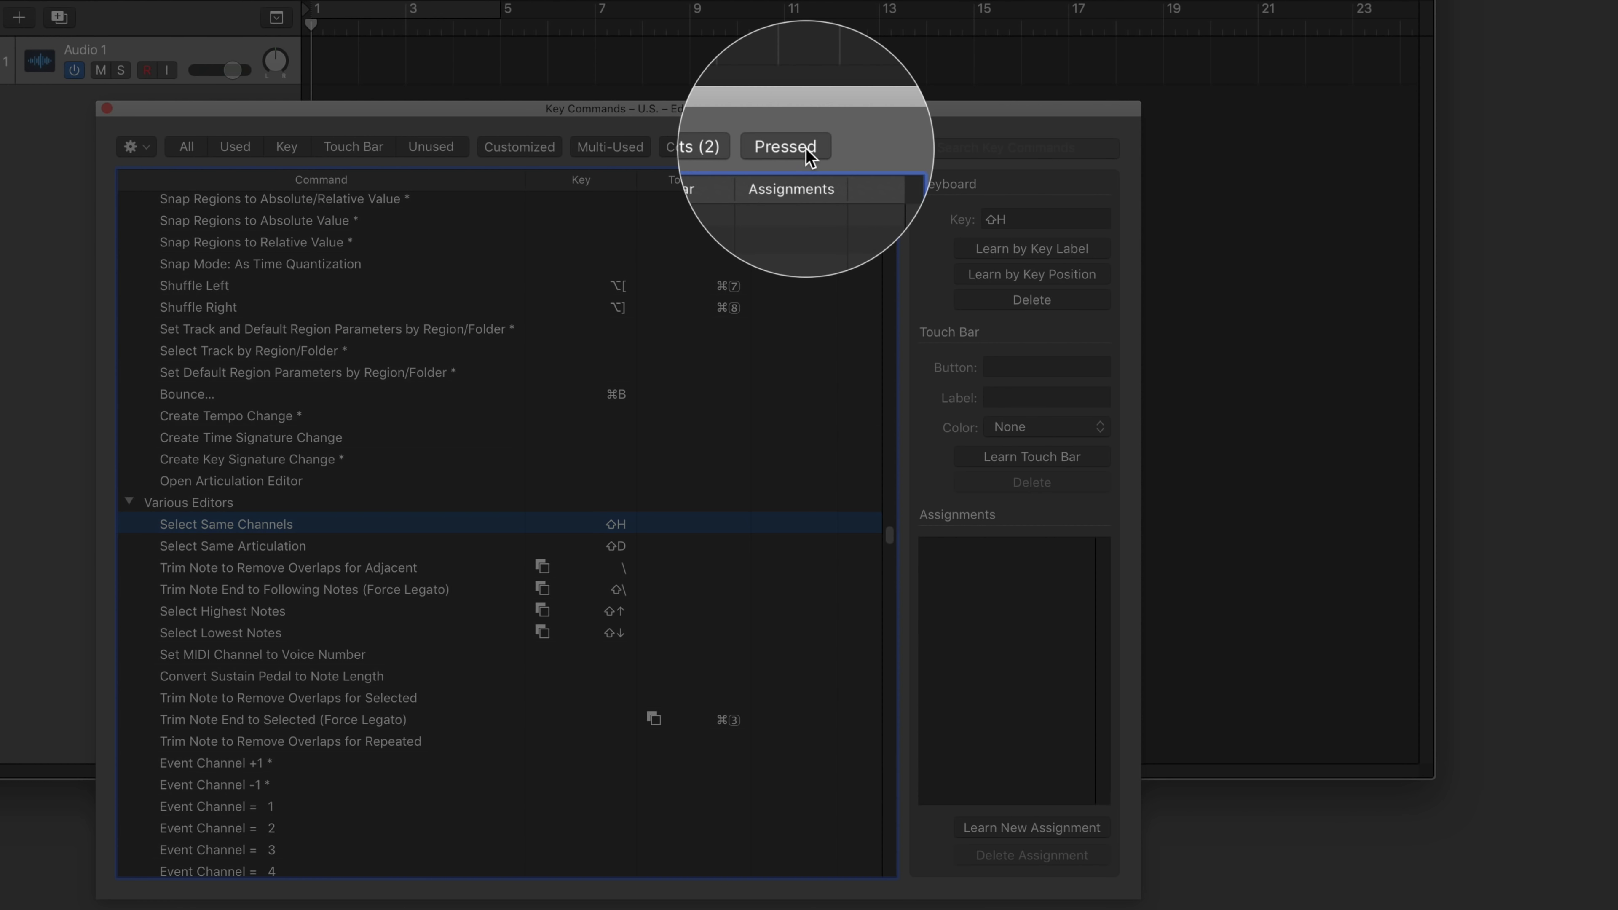
- Enable the Pressed filter and look up the commands assigned to A and ⌥A
left_click(808, 150)
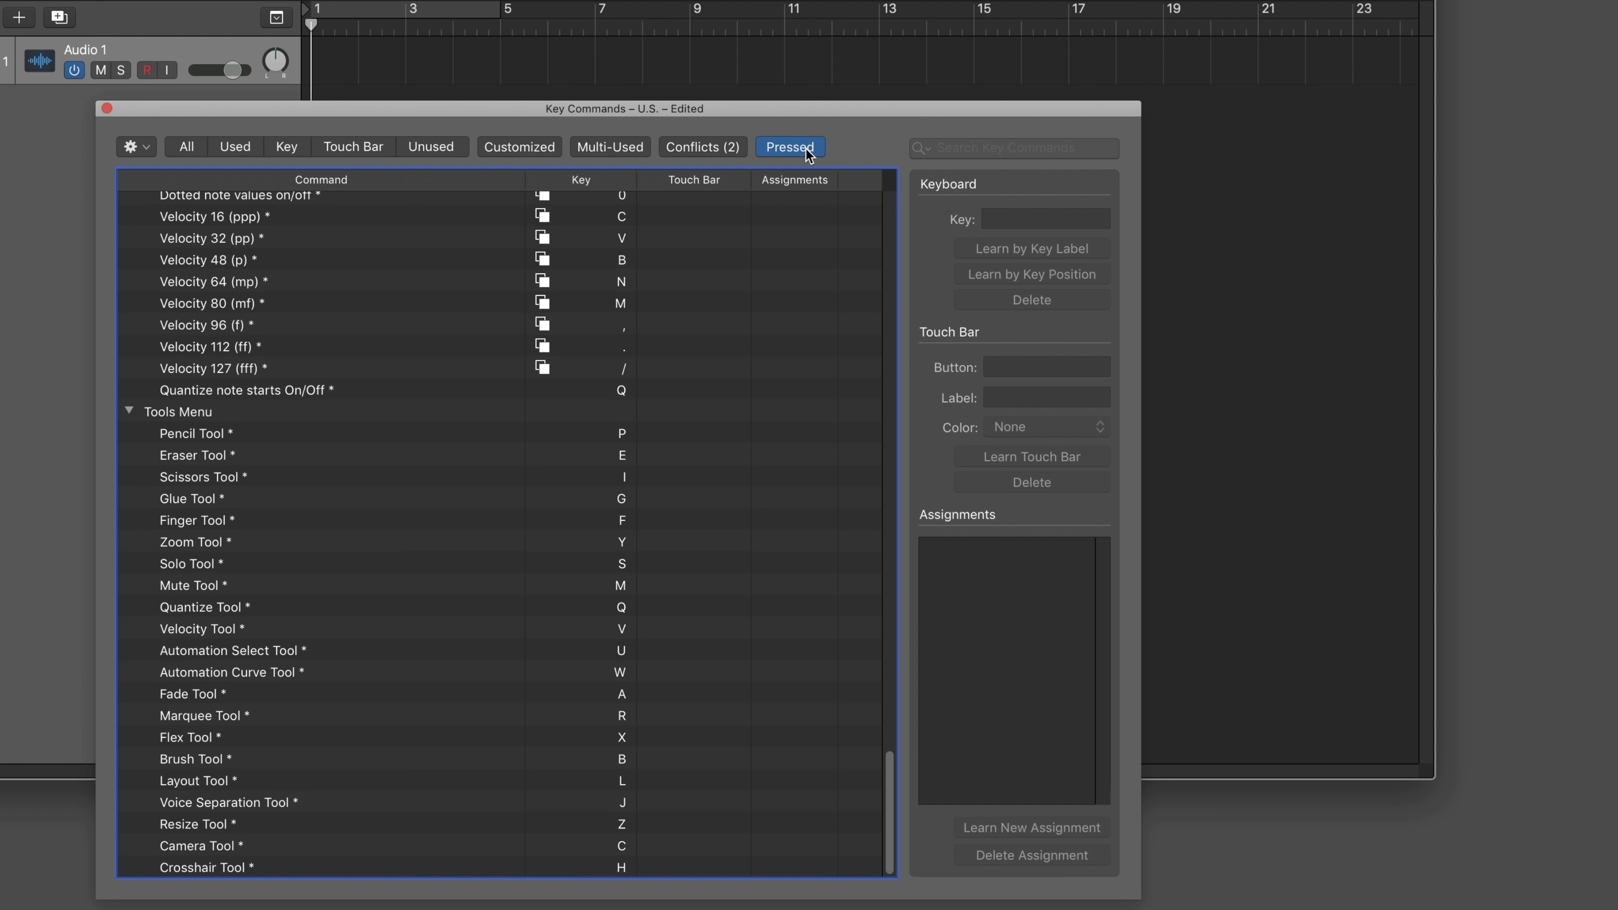
key("a")
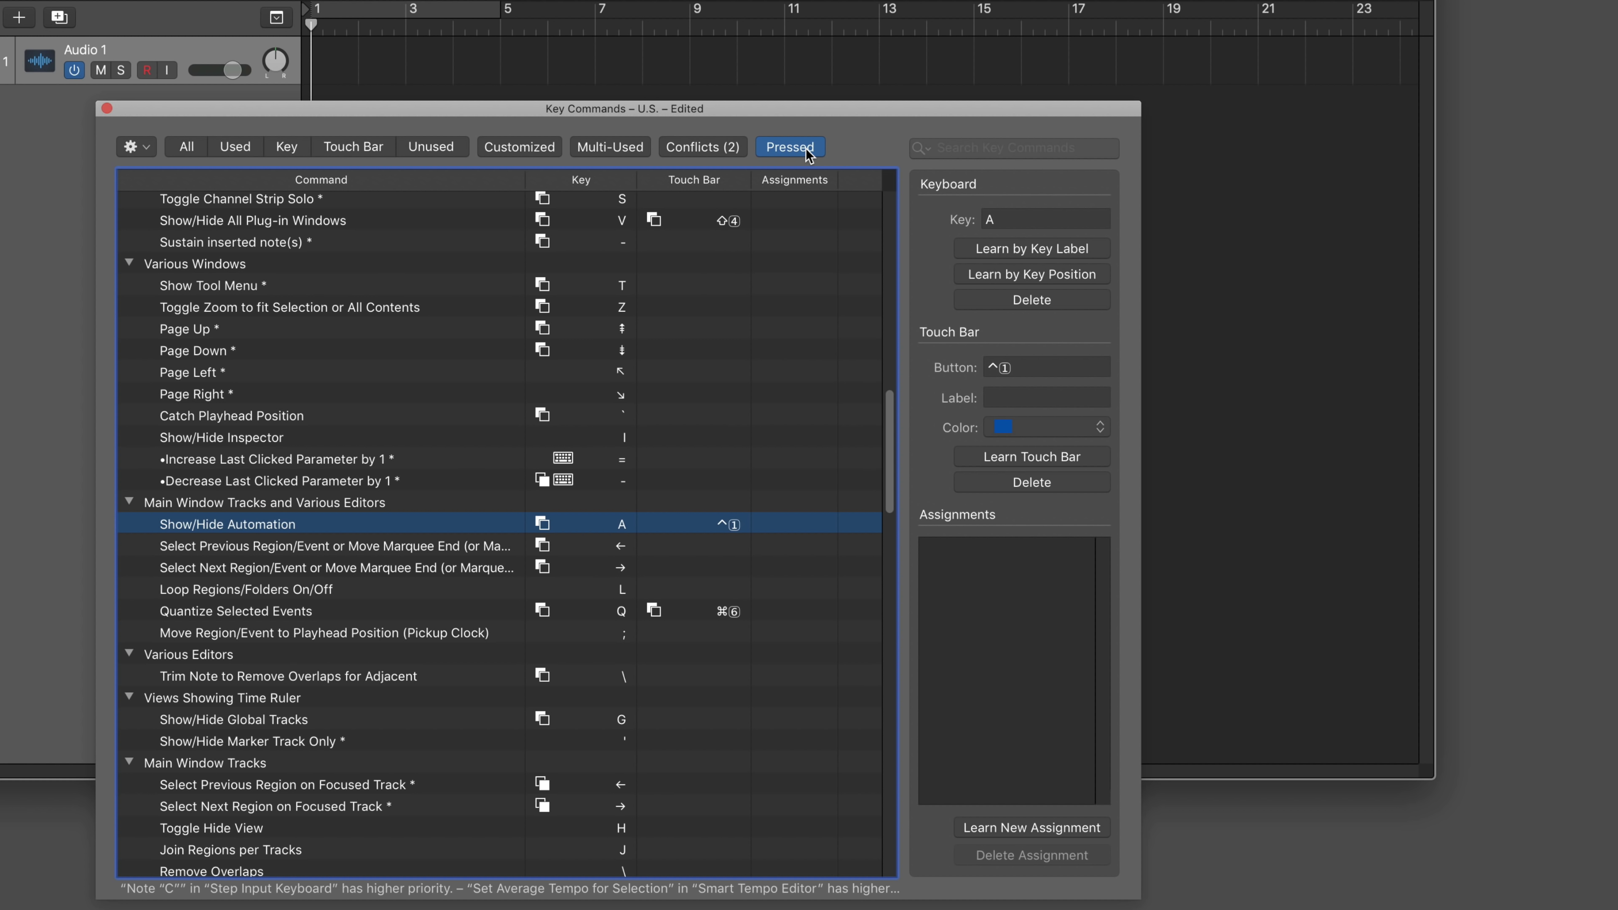
key("alt+a")
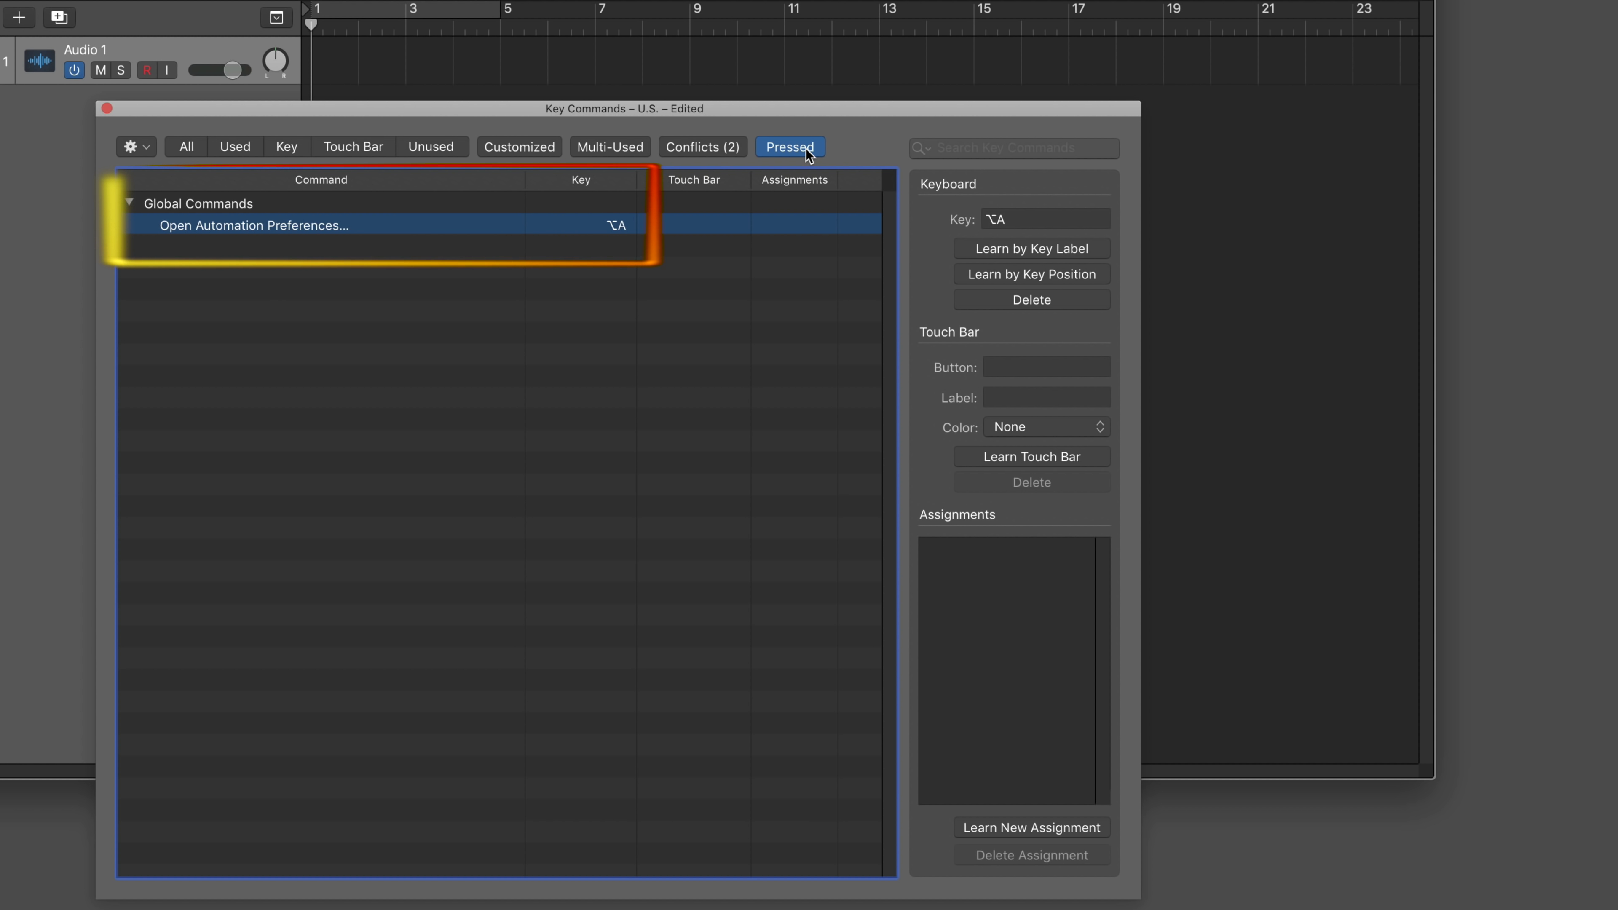
left_click(790, 147)
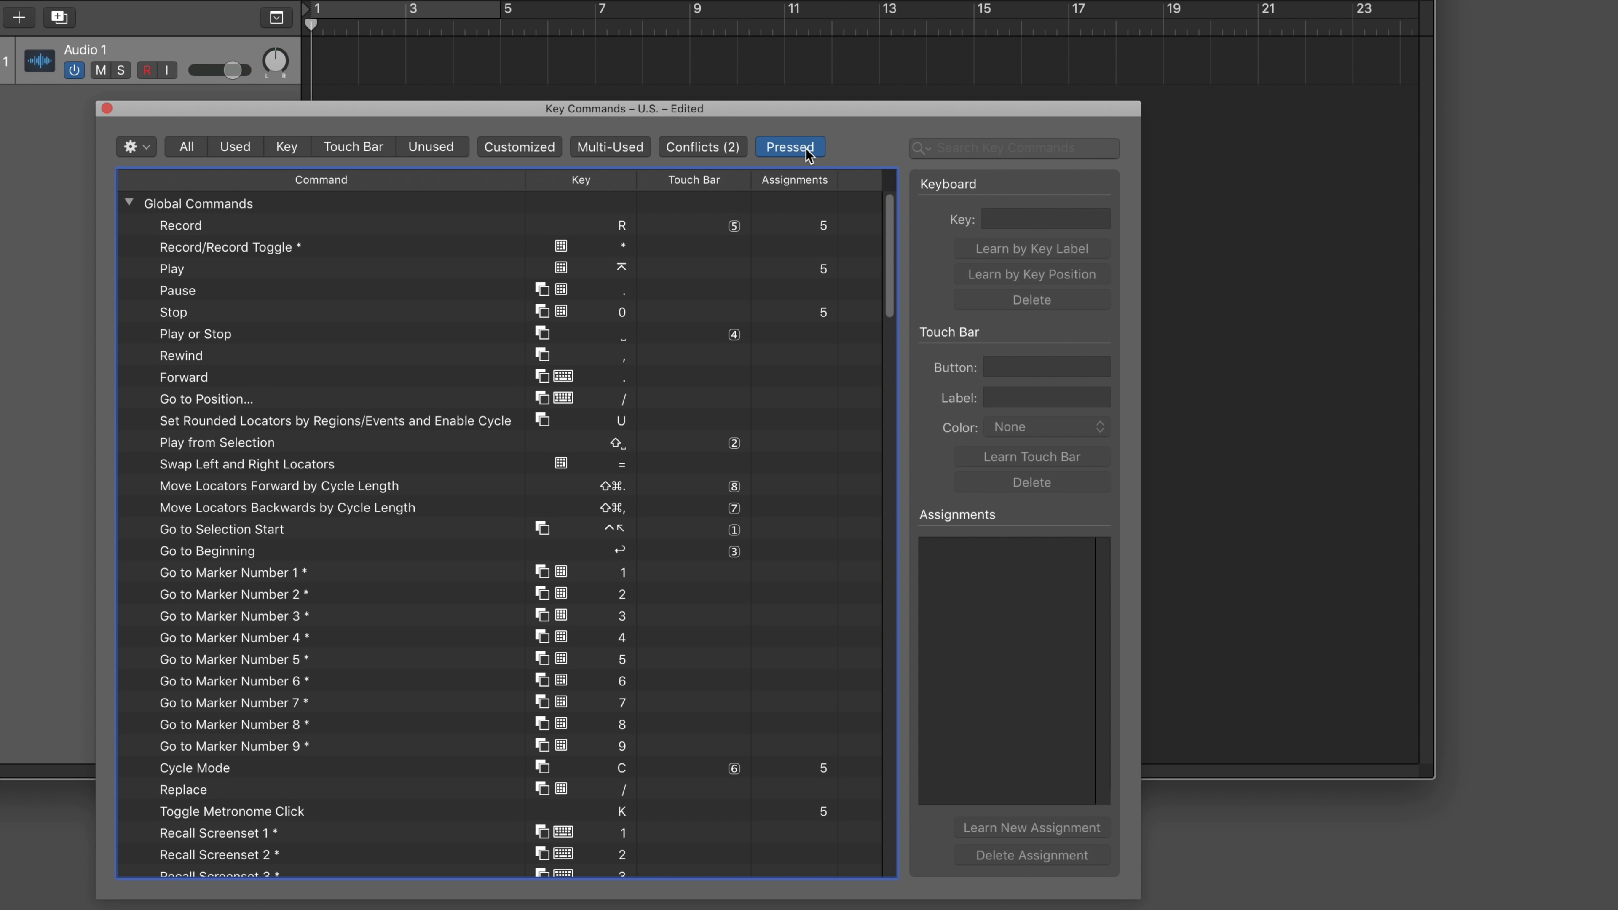
- Examine the commands filtered by the Option, Command, Control-Command and Control-Option-Command modifier combinations
key("alt")
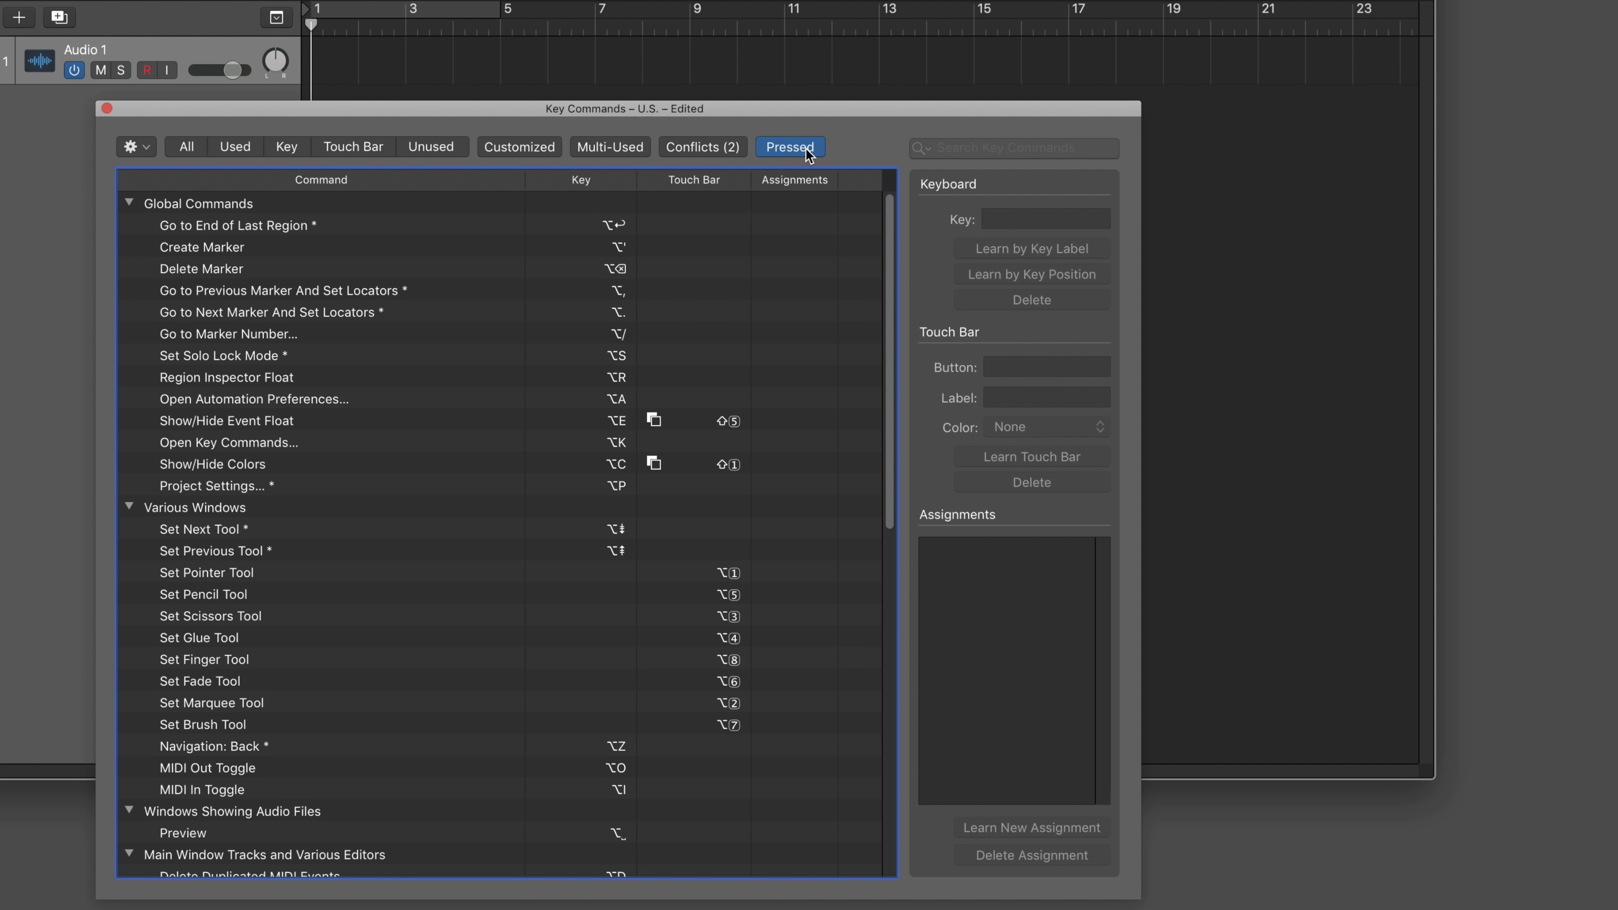
key("alt")
key("super")
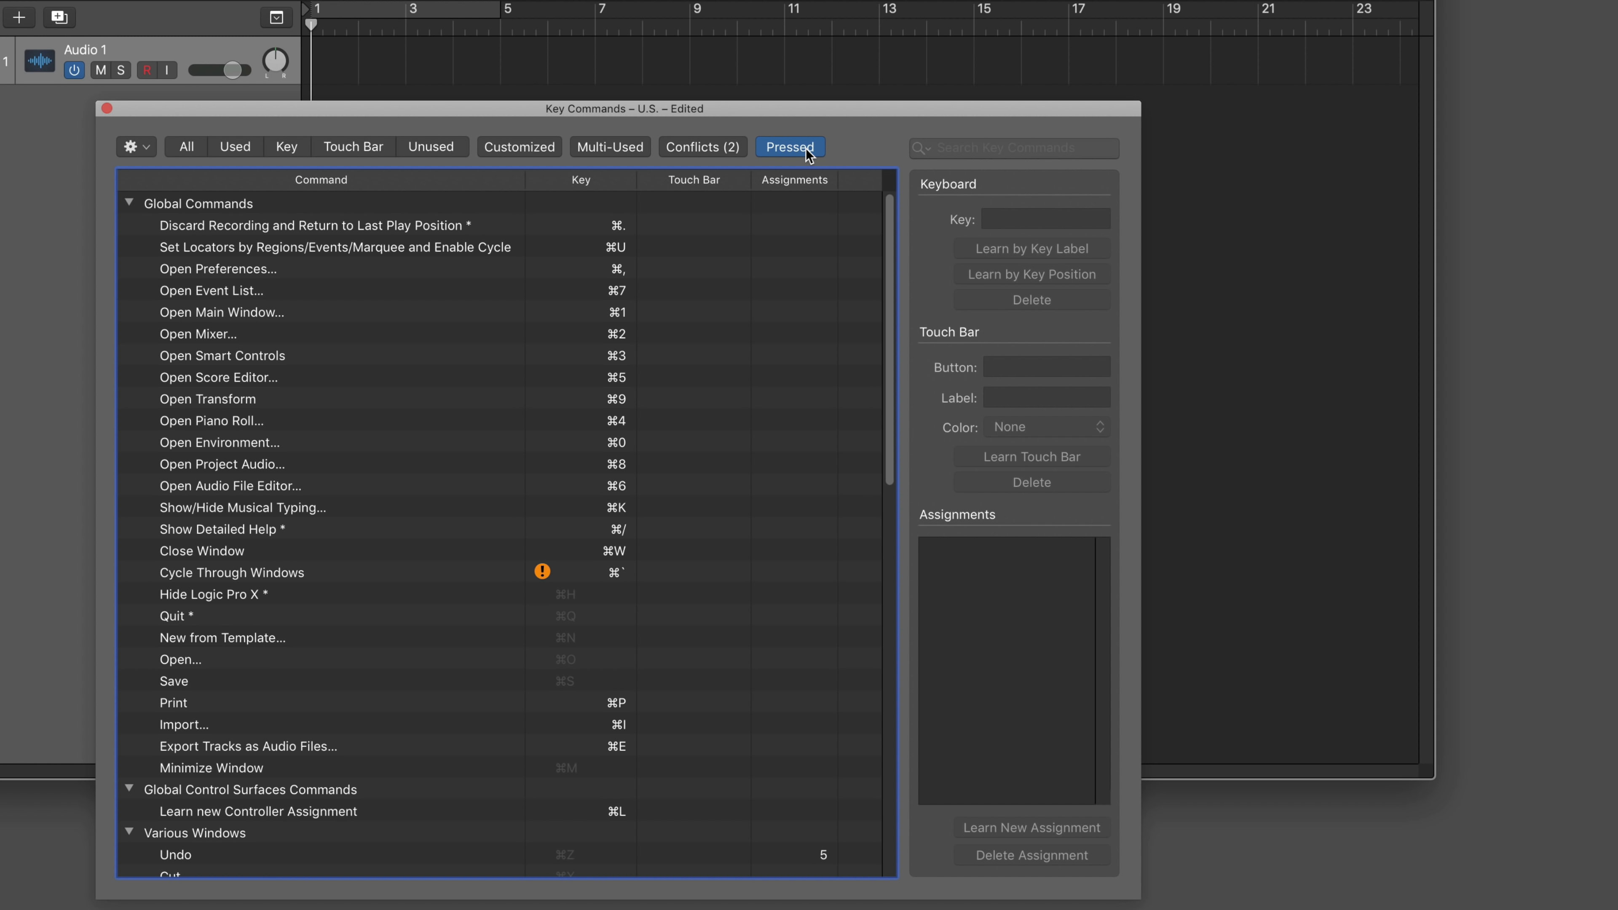
key("ctrl+super")
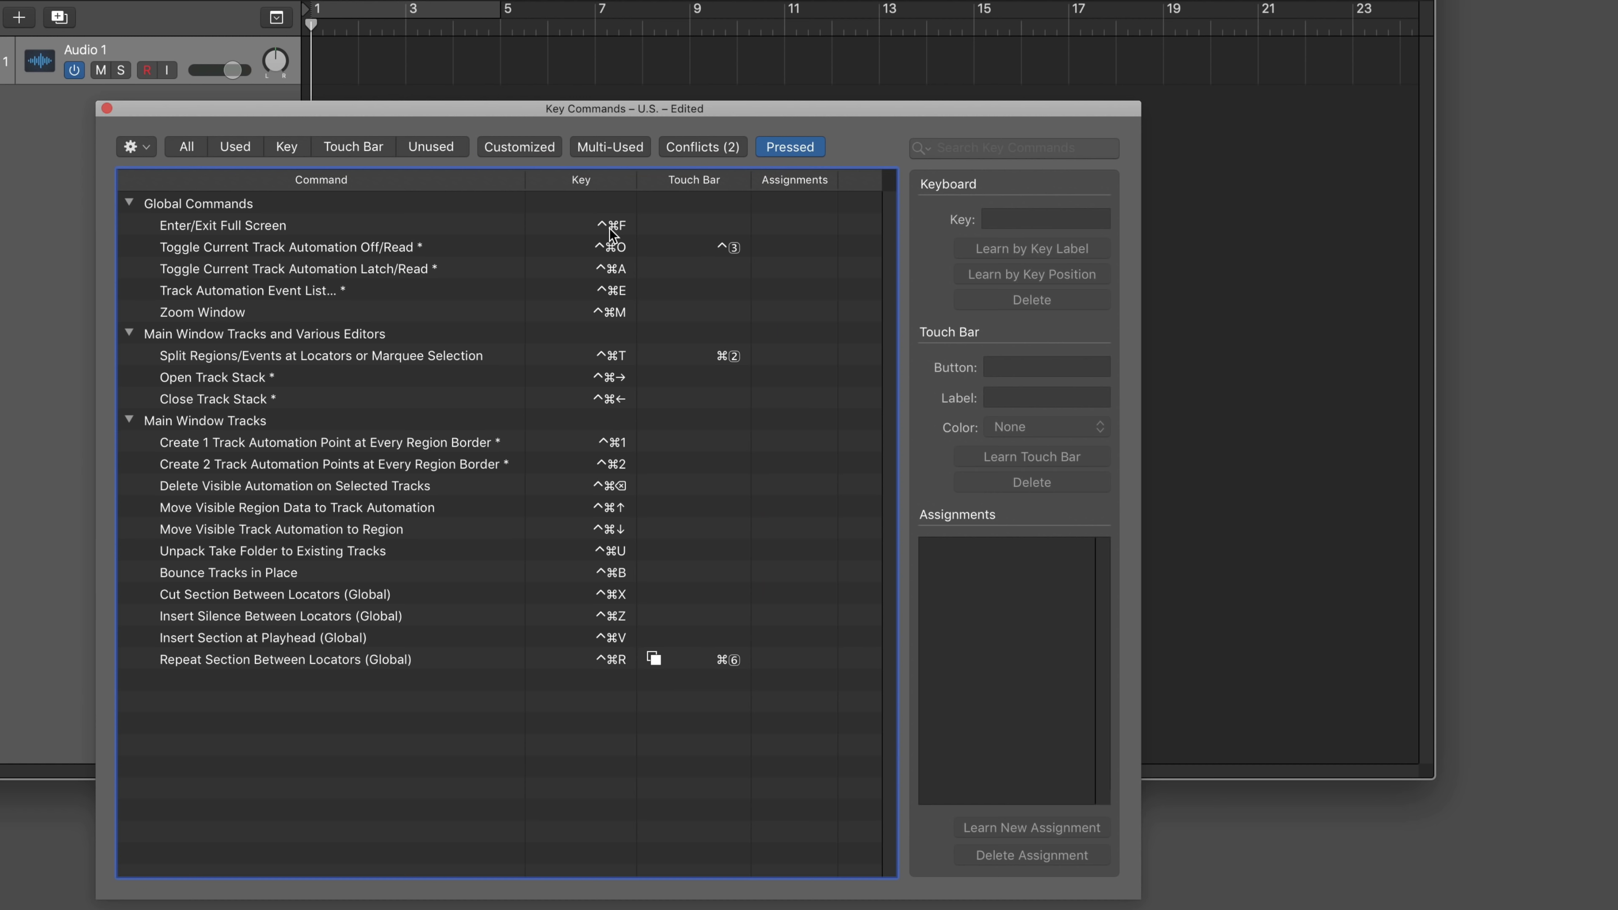
key("ctrl+super")
key("ctrl+alt+super")
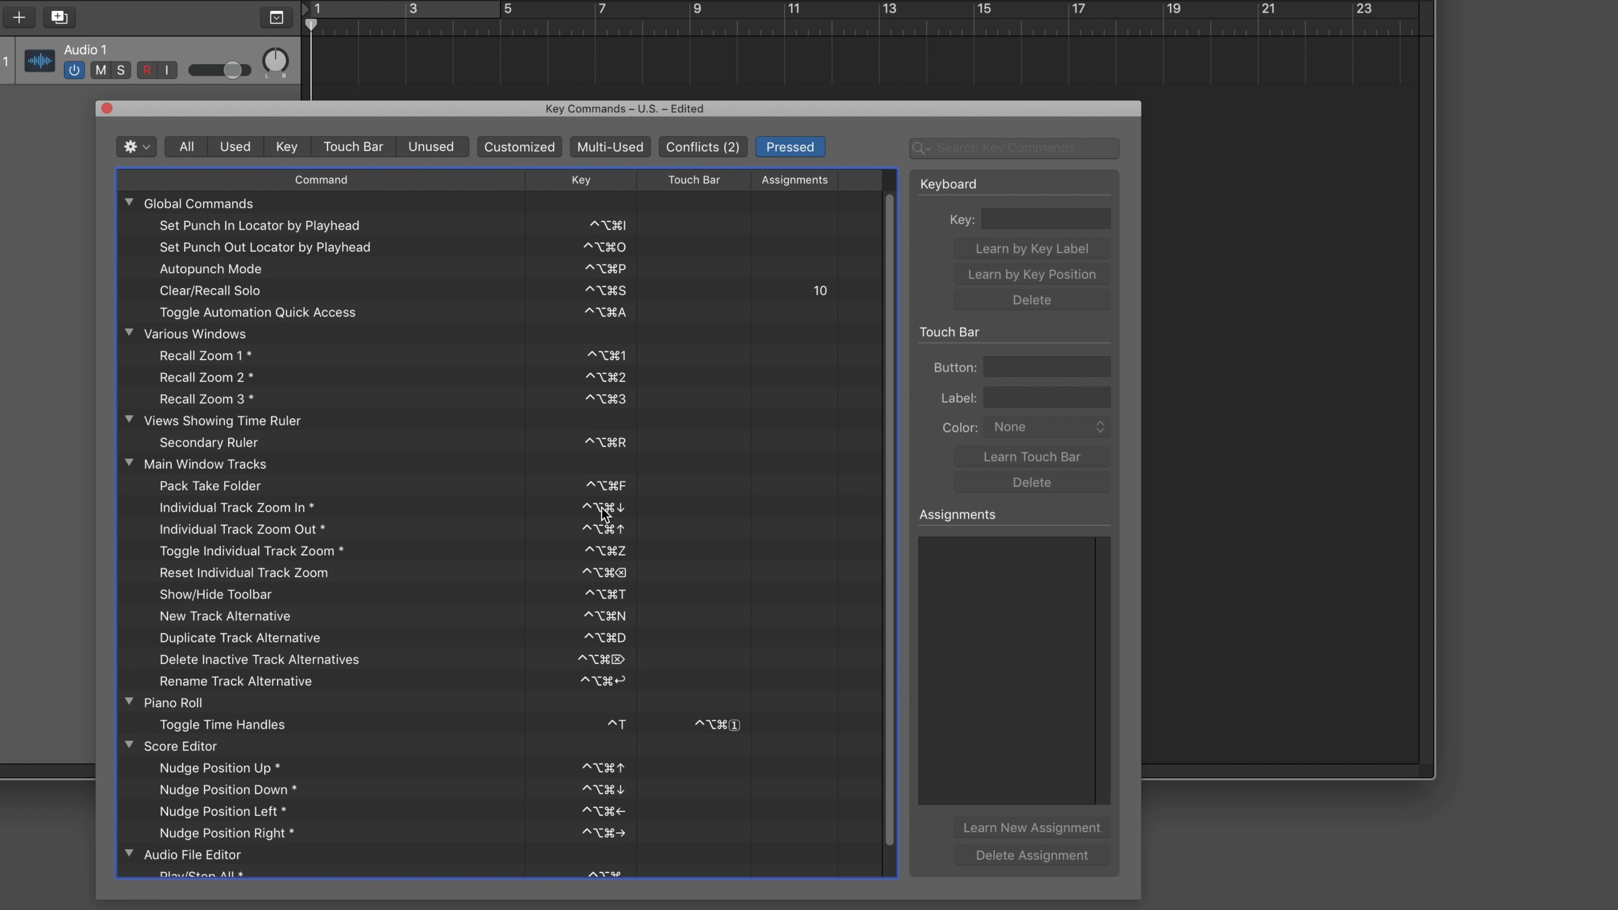
key("ctrl+alt+super")
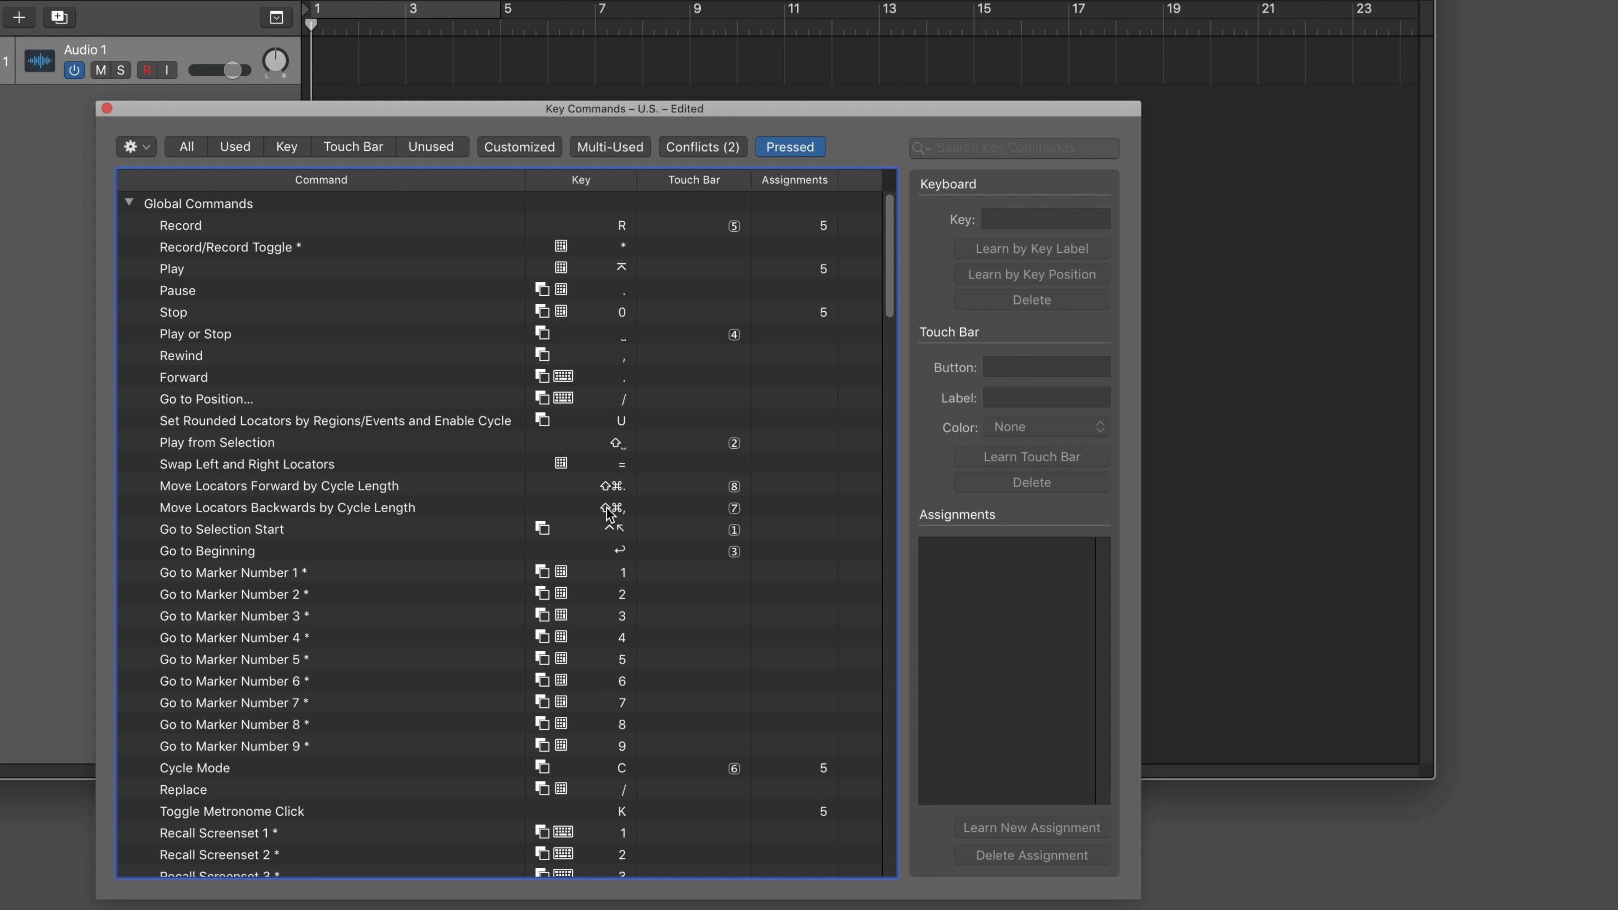
- Examine the commands filtered by Control-Option-Command, Control-Option-Shift-Command, that four-modifier combination with A, and Control-Option
key("ctrl+alt+super")
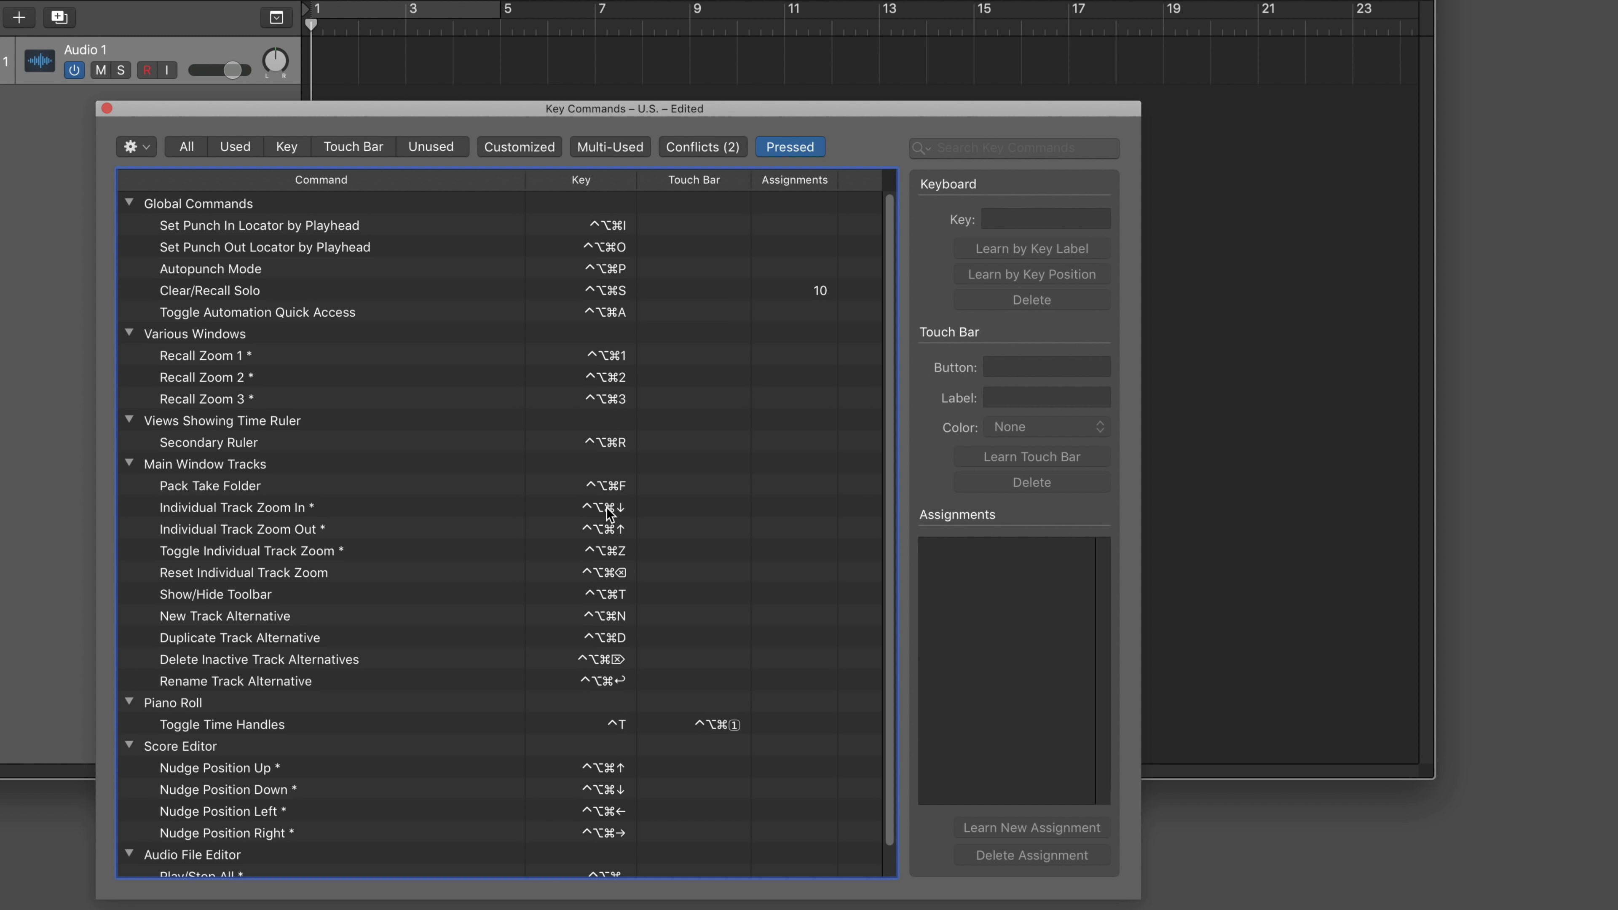
key("ctrl+alt+shift+super")
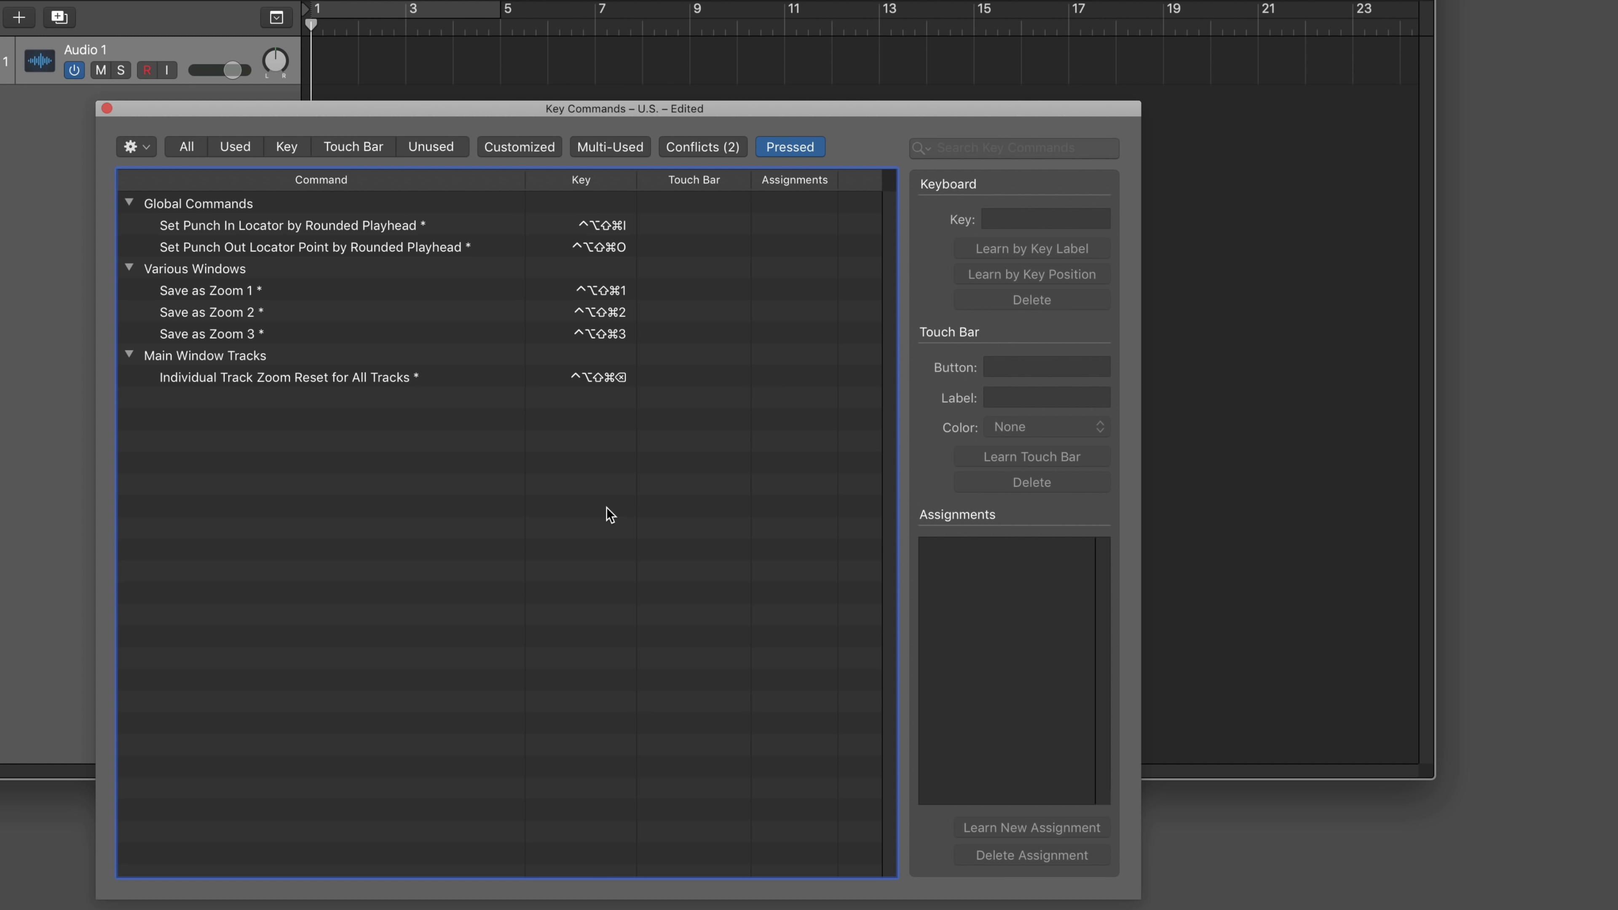
key("ctrl+alt+shift+super+a")
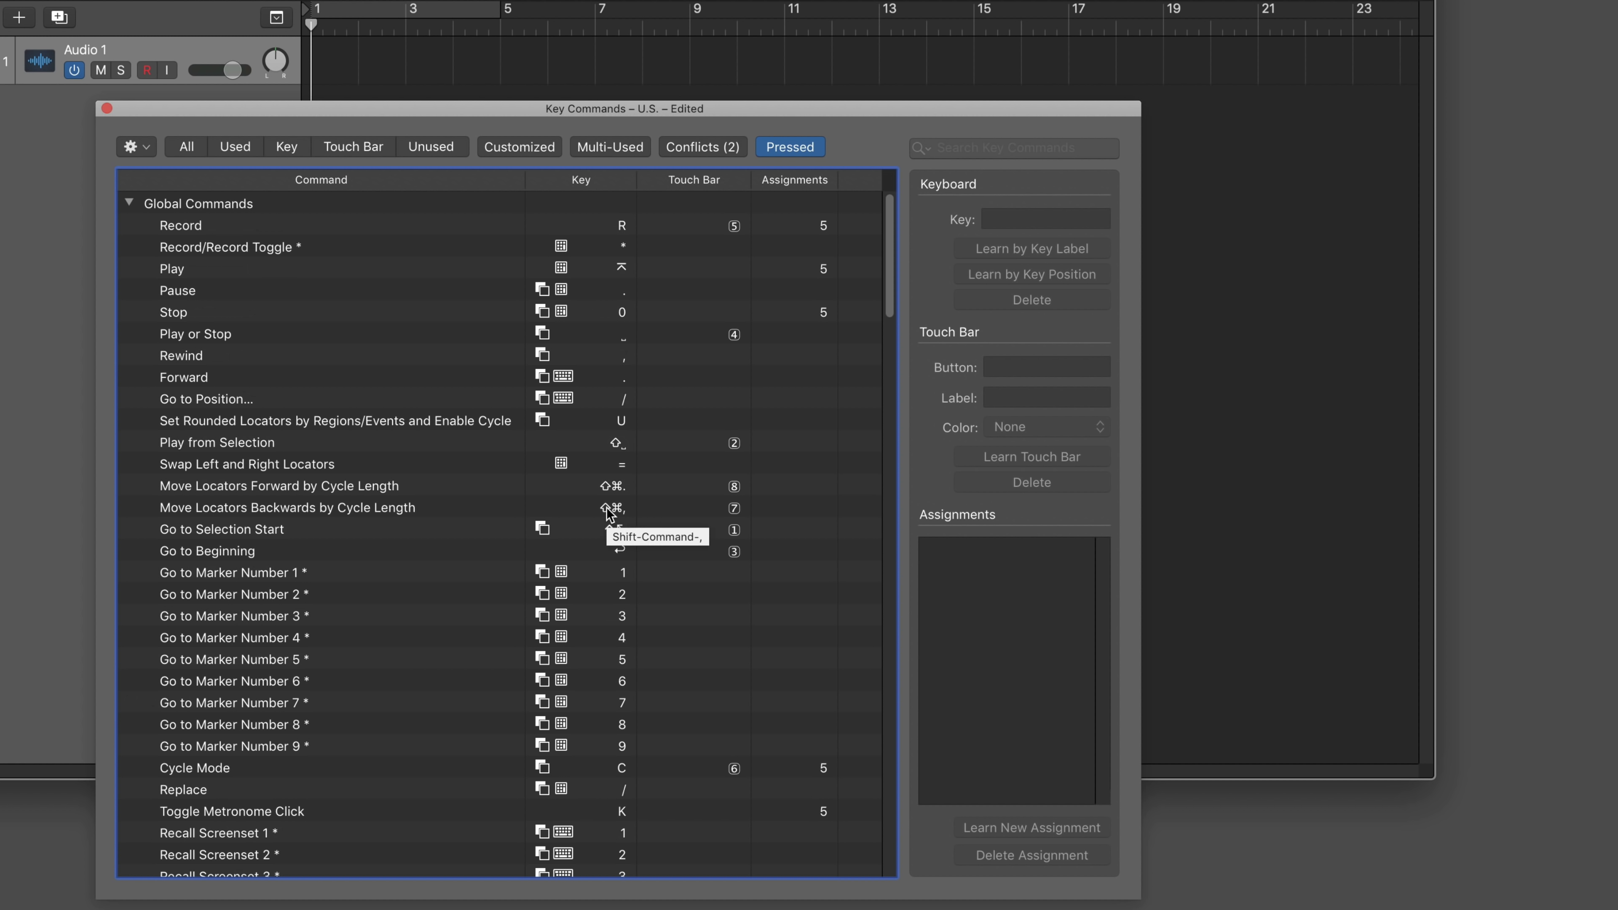
key("ctrl+alt+shift+super+a")
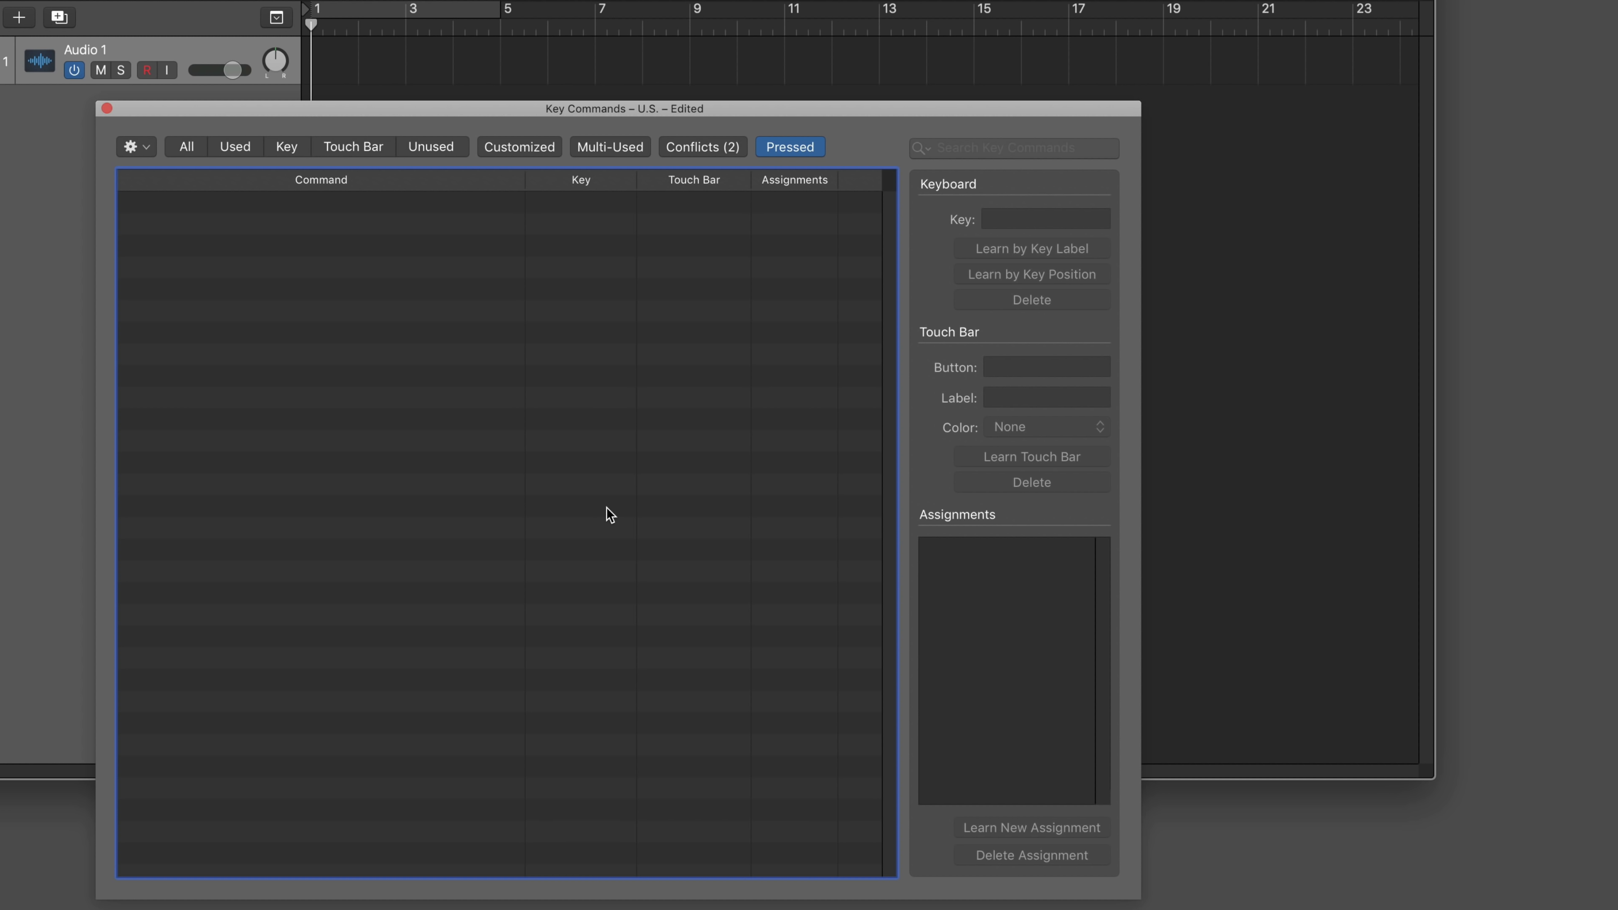
key("ctrl+alt")
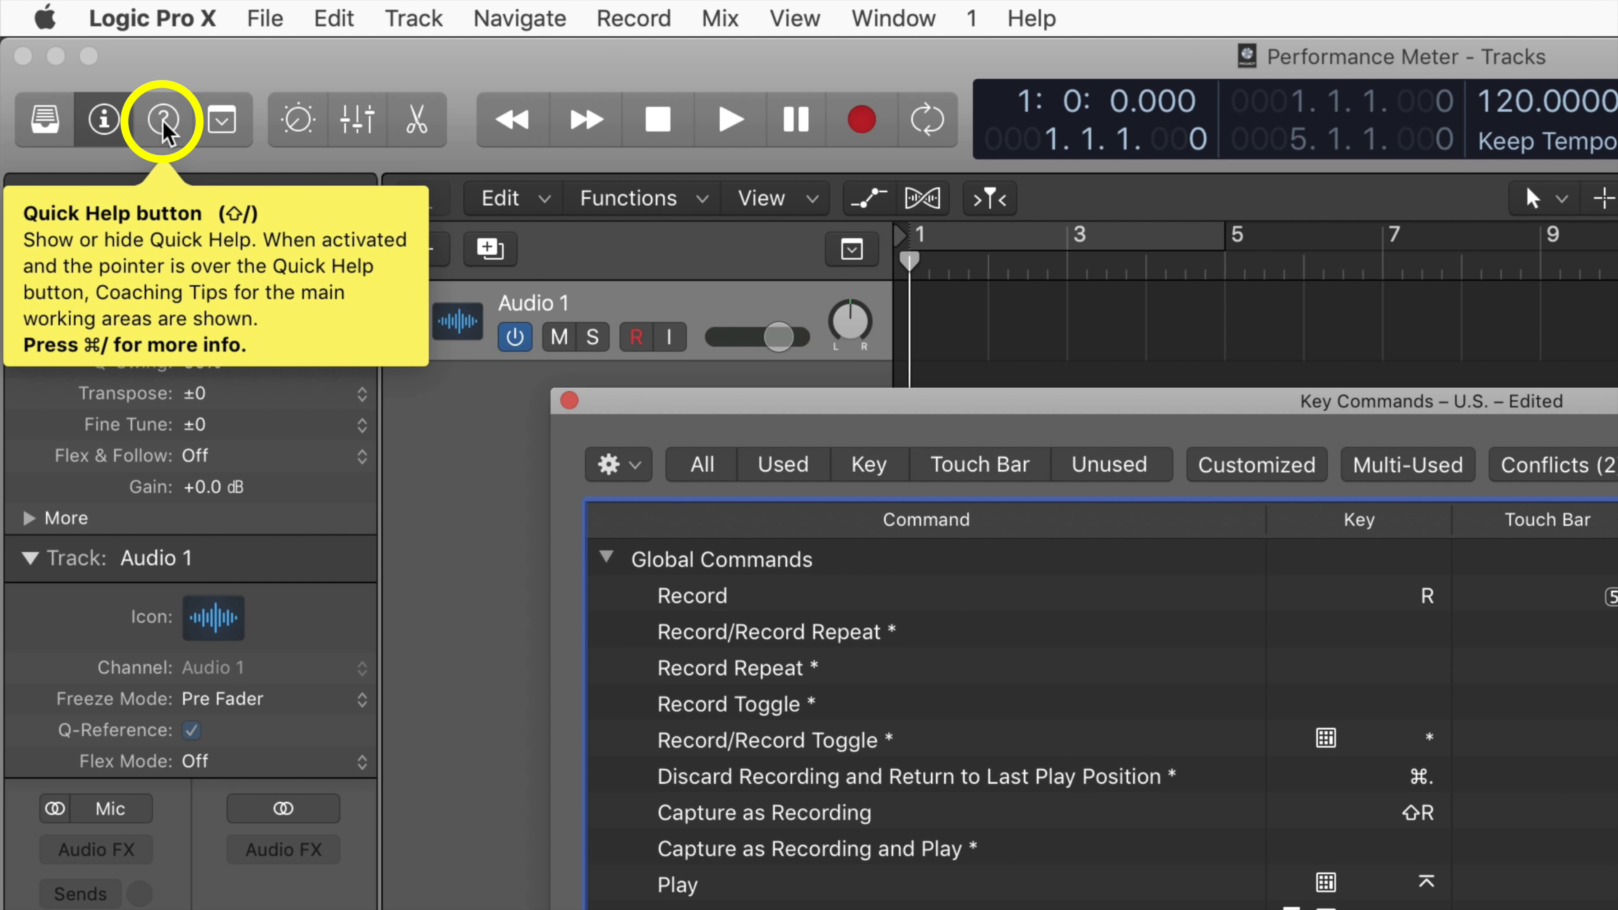
- Turn on Quick Help and review its display options, including Quick Help Follows Pointer
left_click(164, 124)
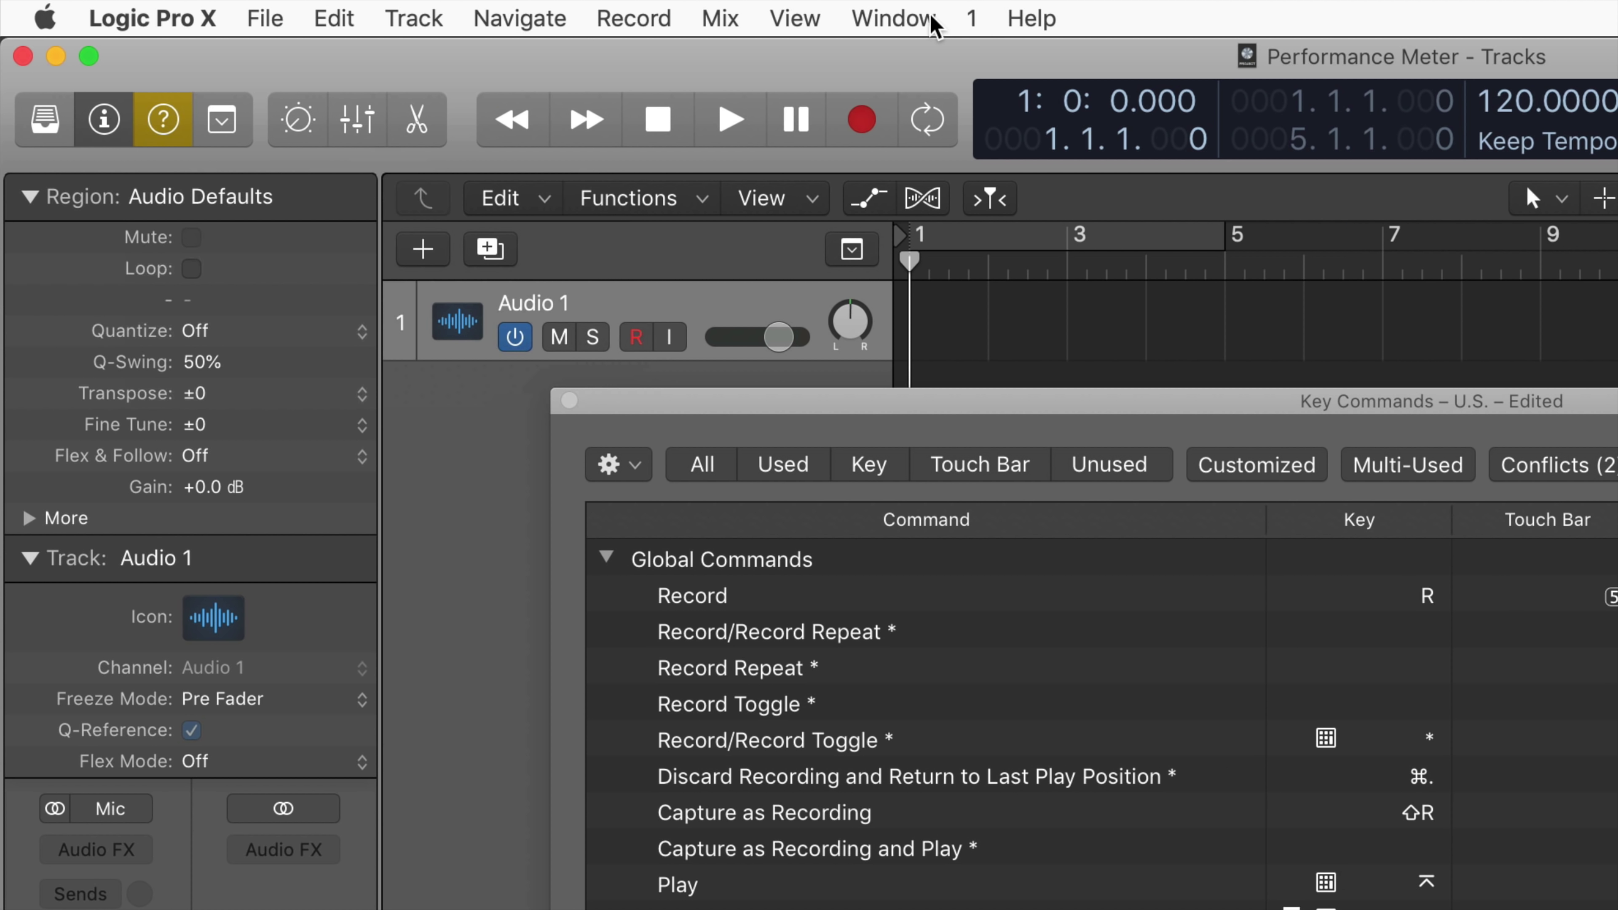
left_click(892, 18)
mouse_move(1018, 18)
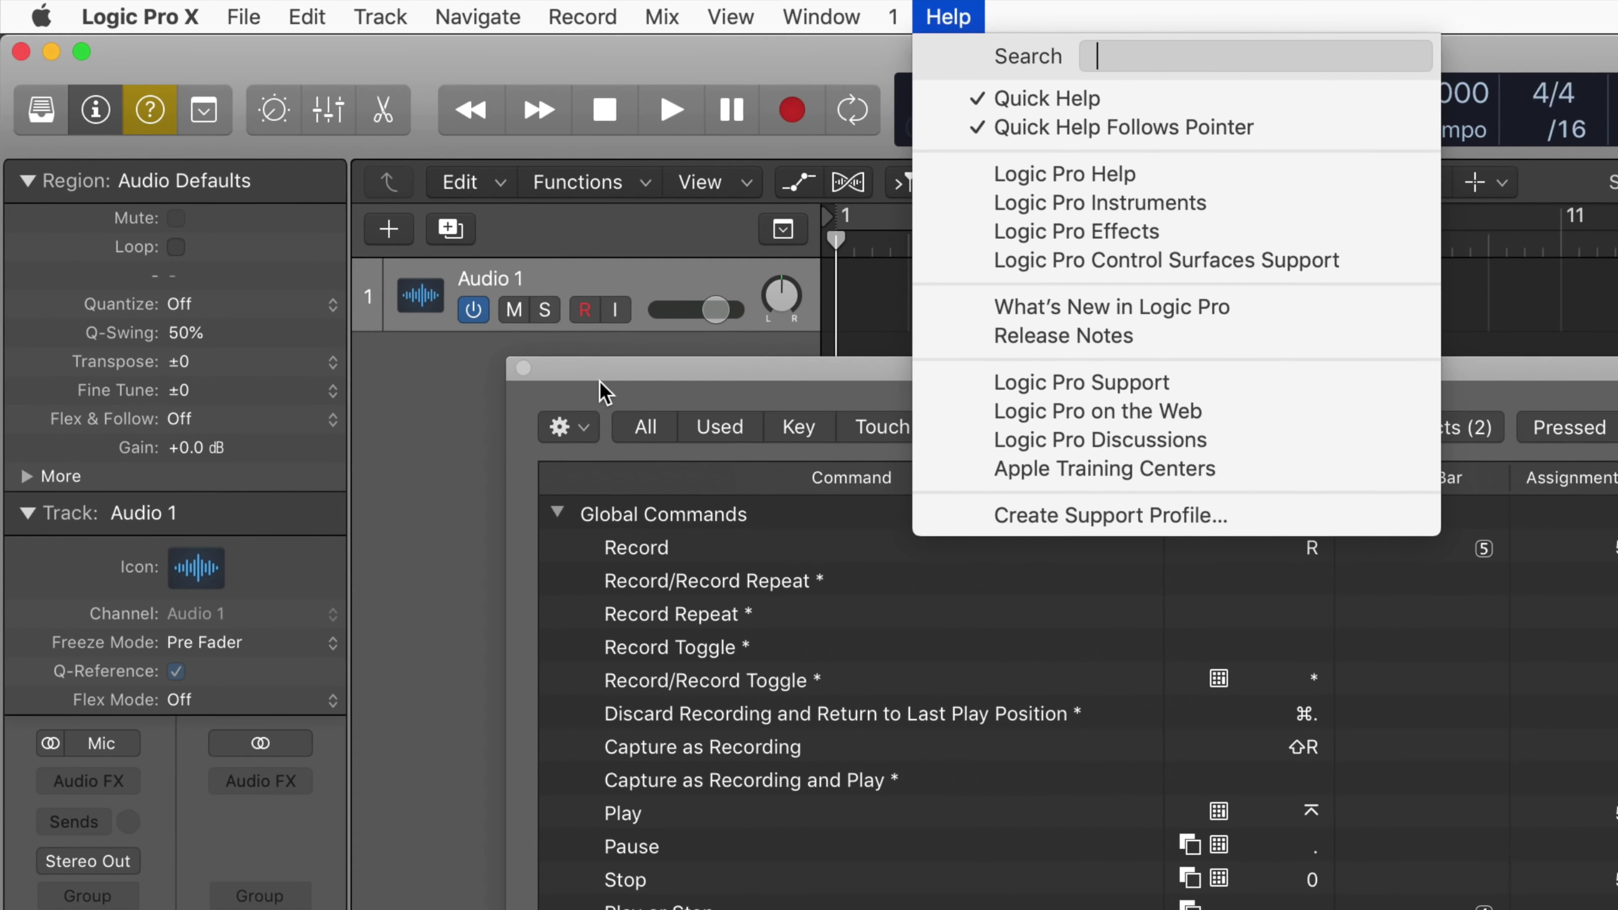
left_click(605, 392)
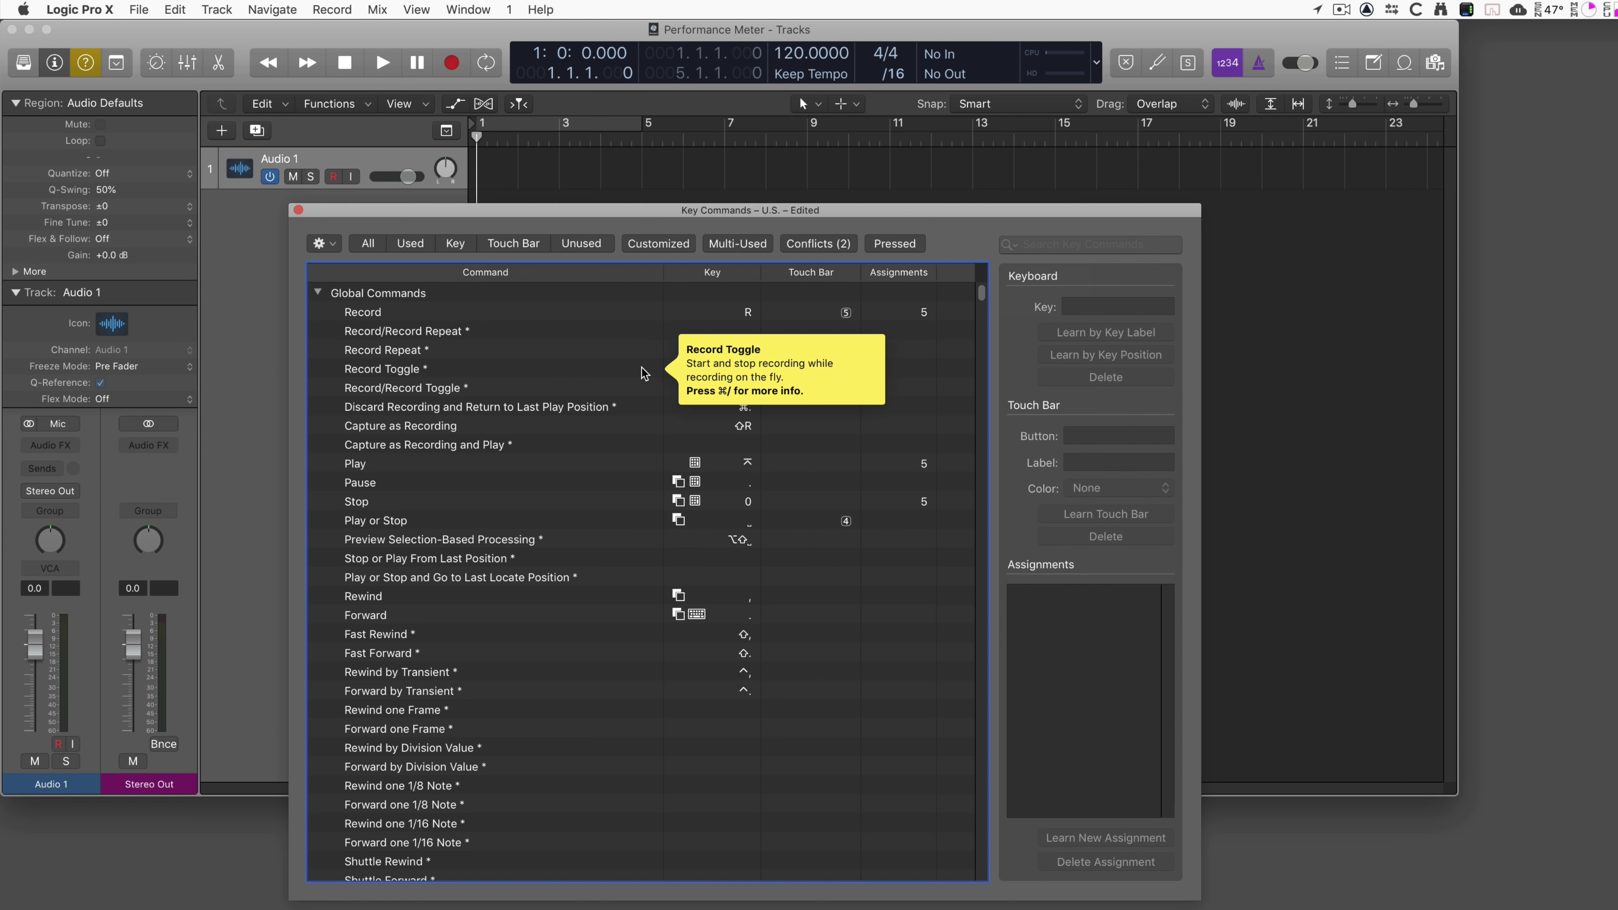
- Hide the other applications and open the detailed help pages for Capture as Recording and the Record Repeat and Record/Record Toggle commands
key("alt+super+h")
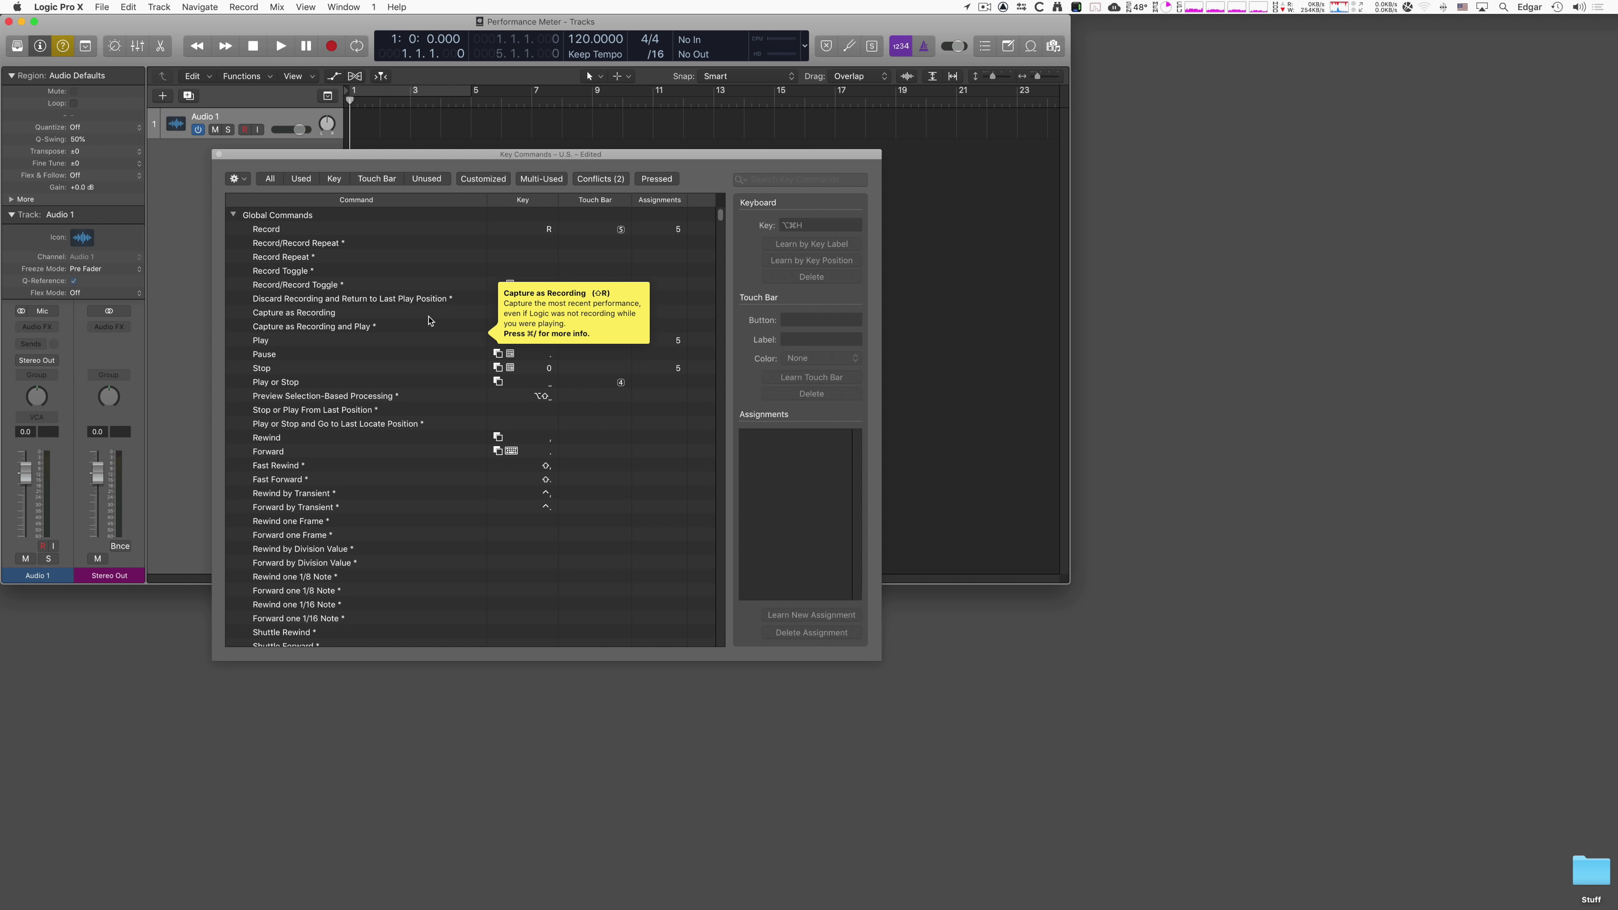
key("super+slash")
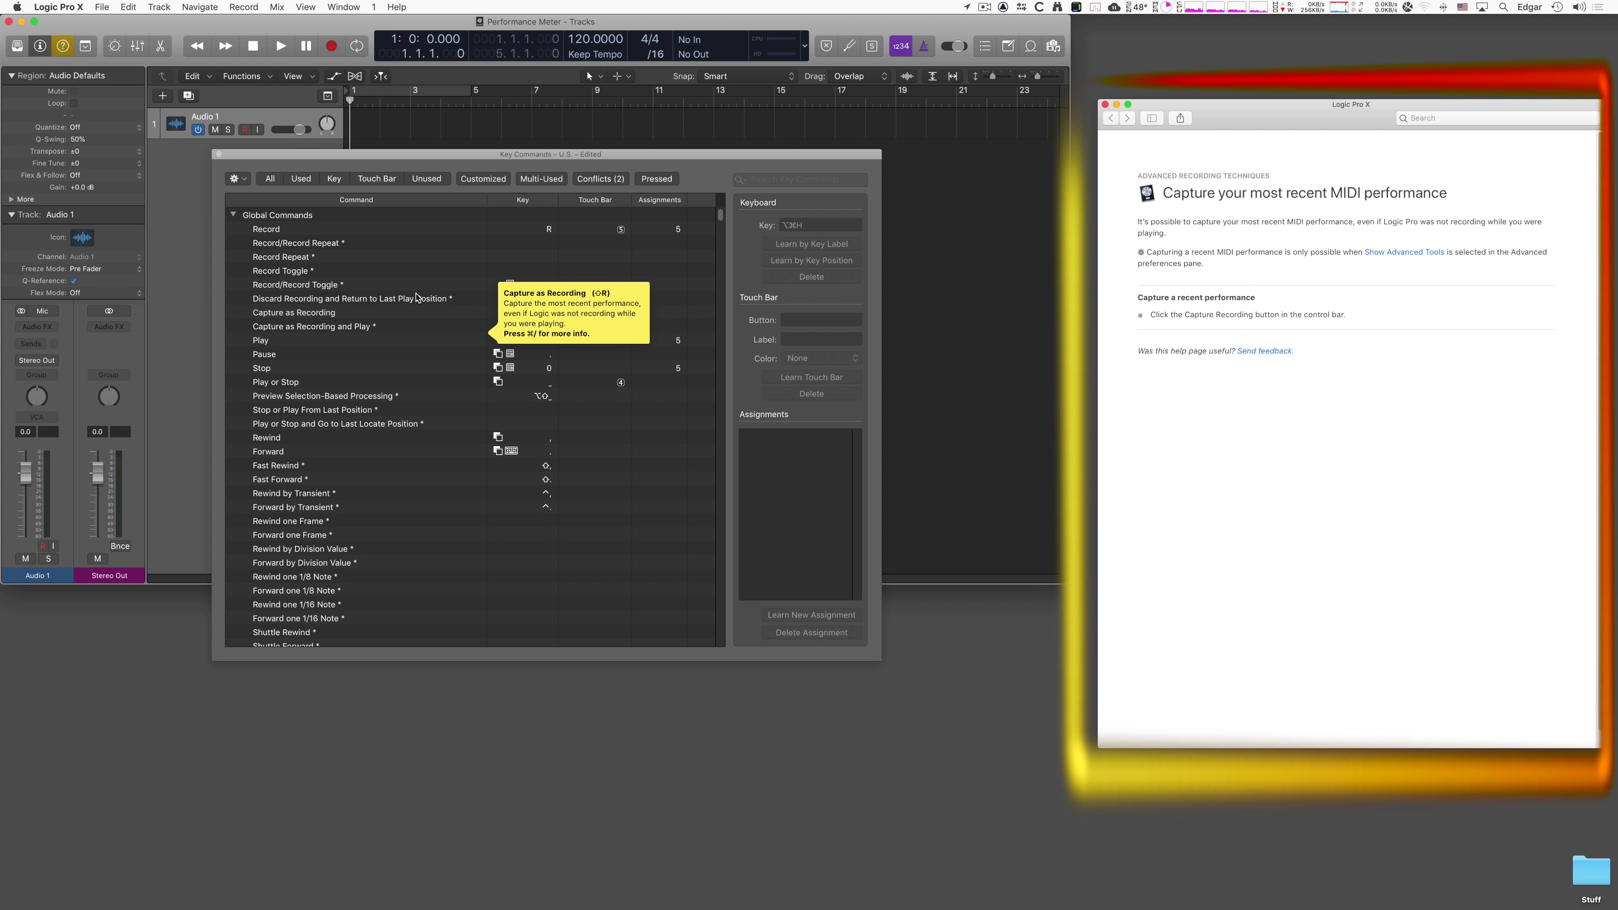
left_click(451, 256)
key("super+slash")
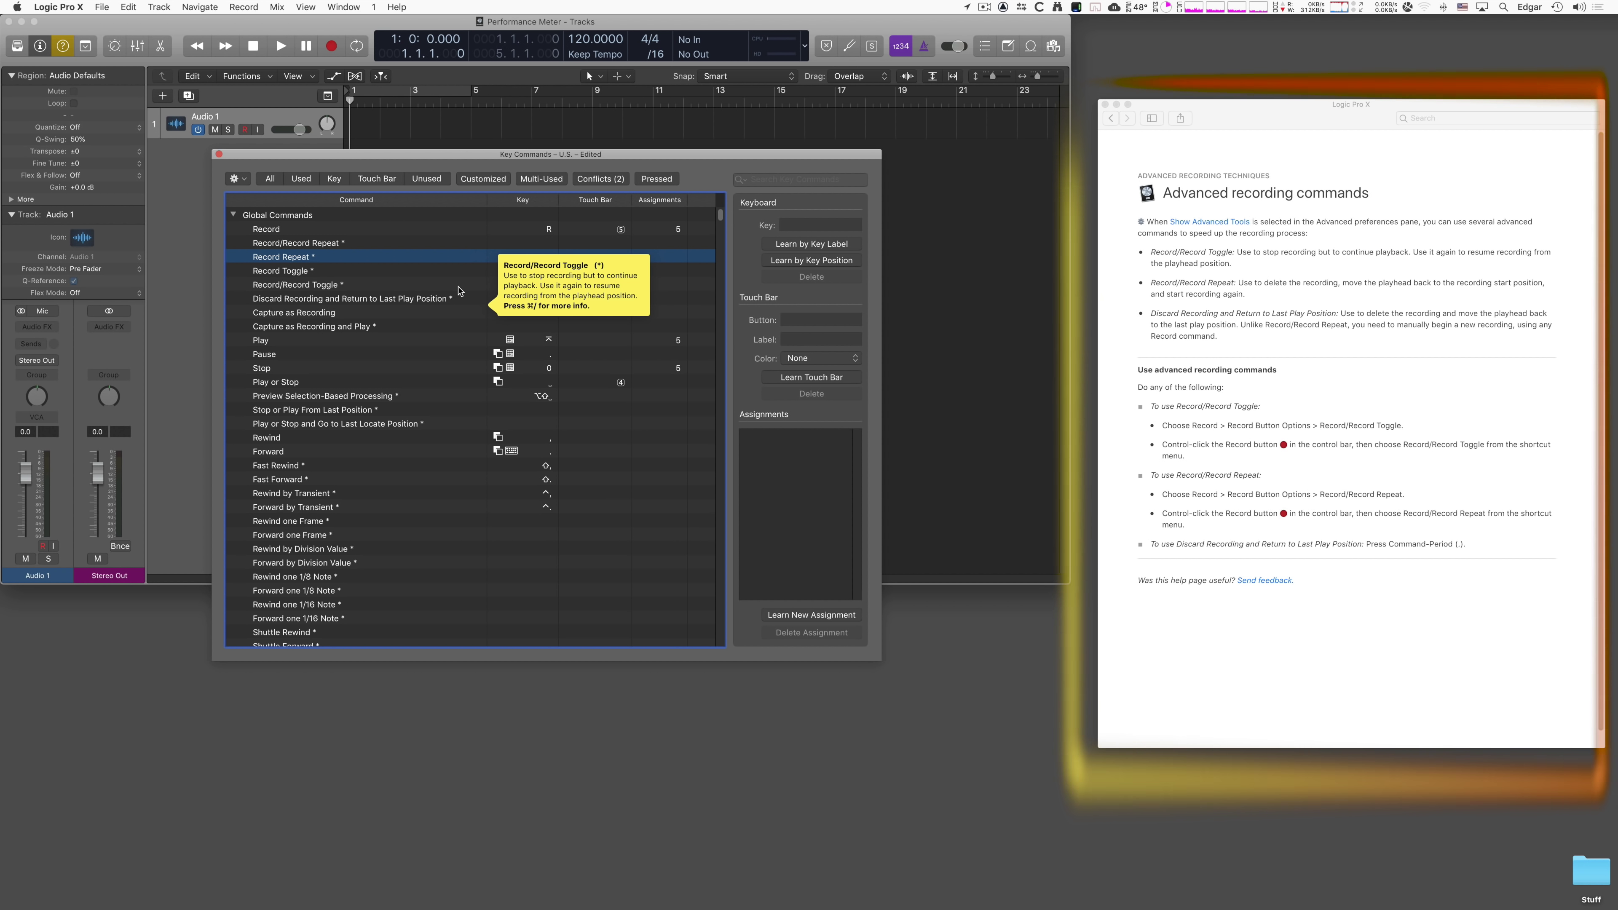
key("super+slash")
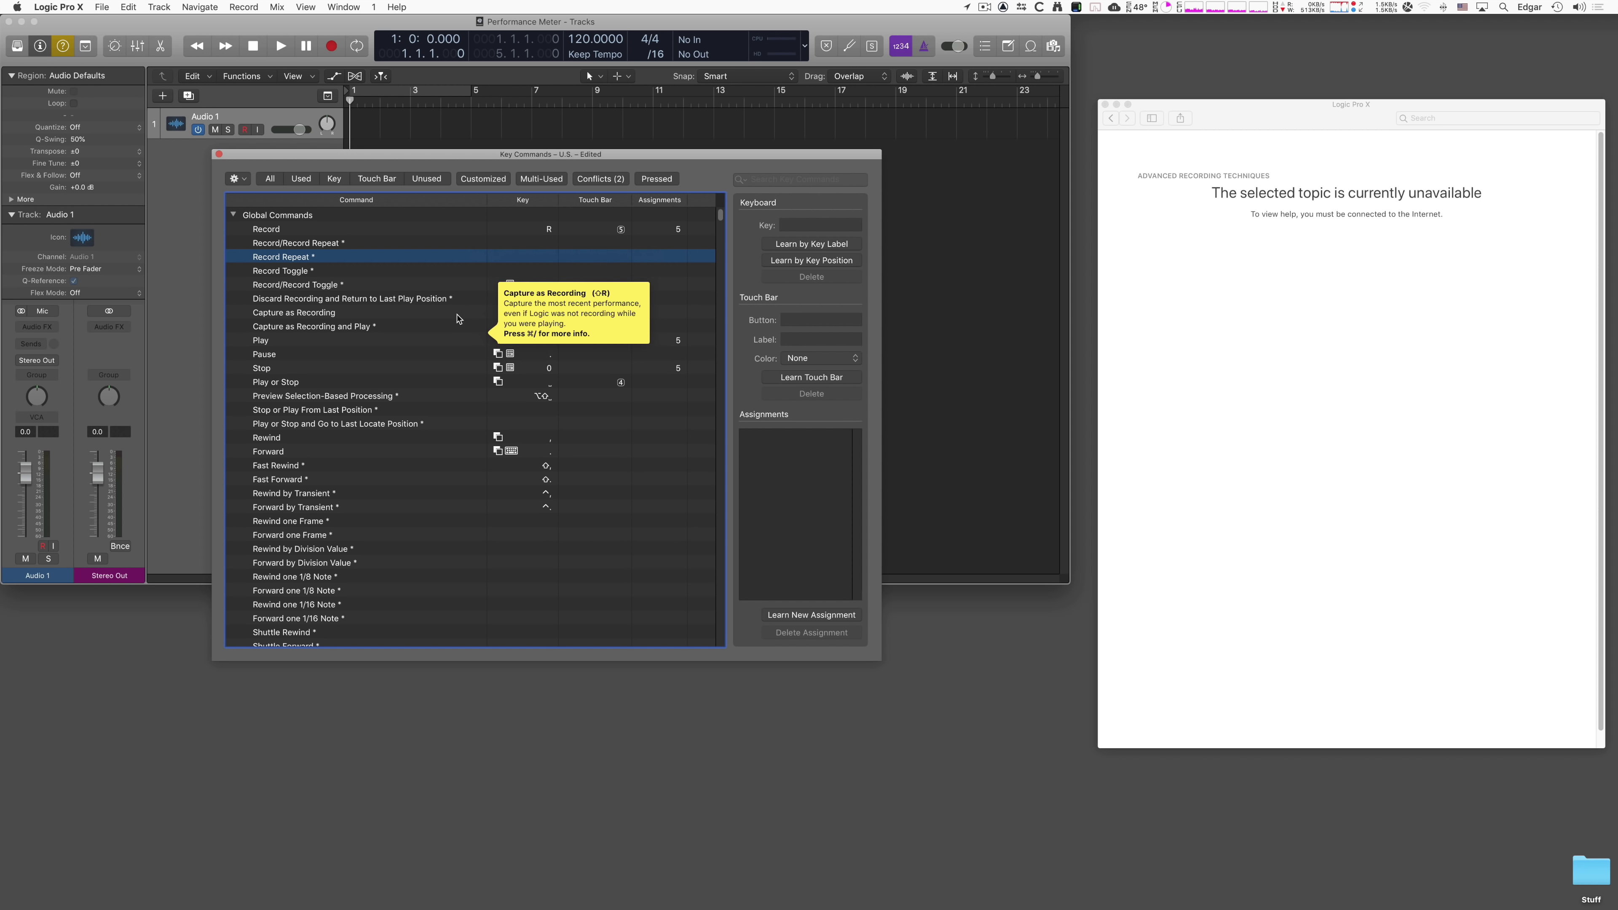
key("super+slash")
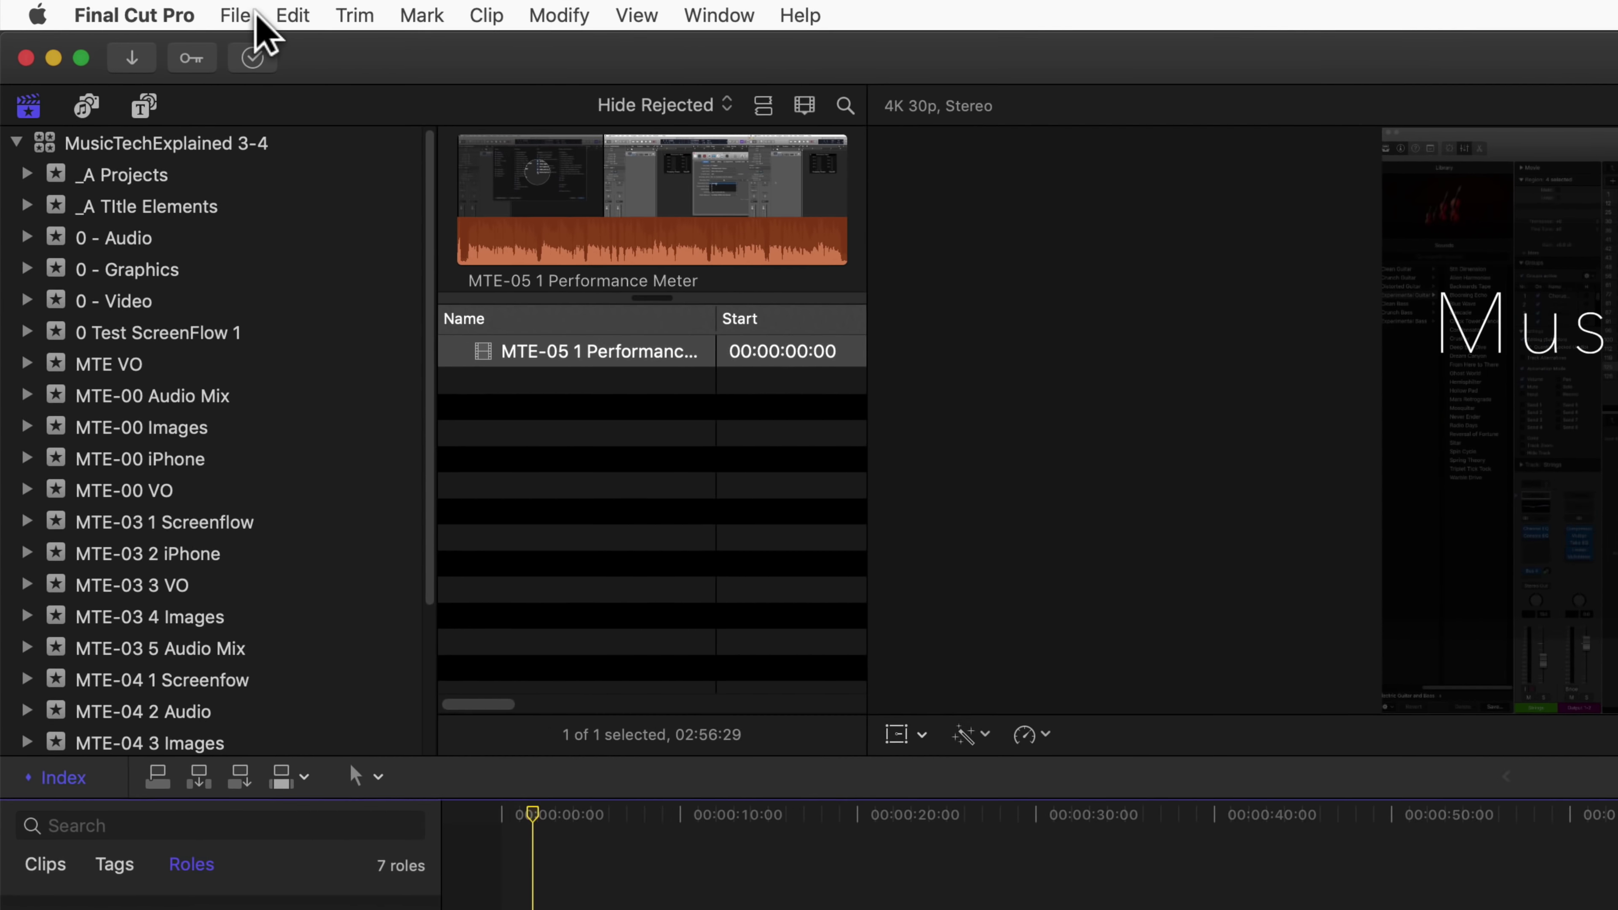
- Review the XML export command in Final Cut Pro, and switch to Logic Pro X to review its import formats, including Final Cut Pro XML
left_click(108, 6)
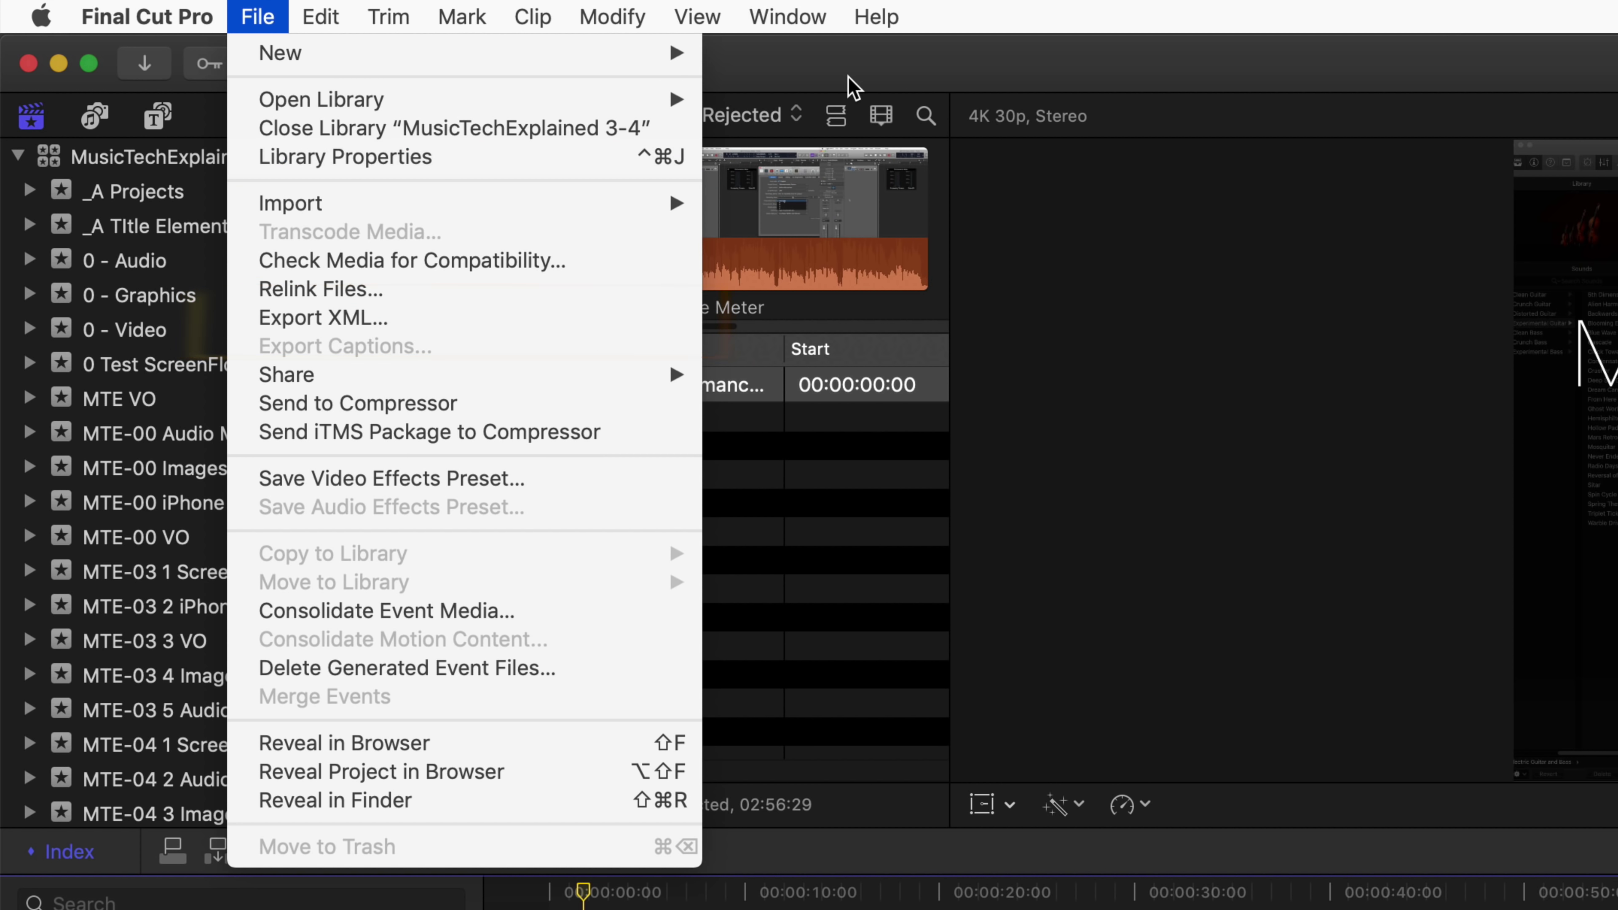
left_click(881, 60)
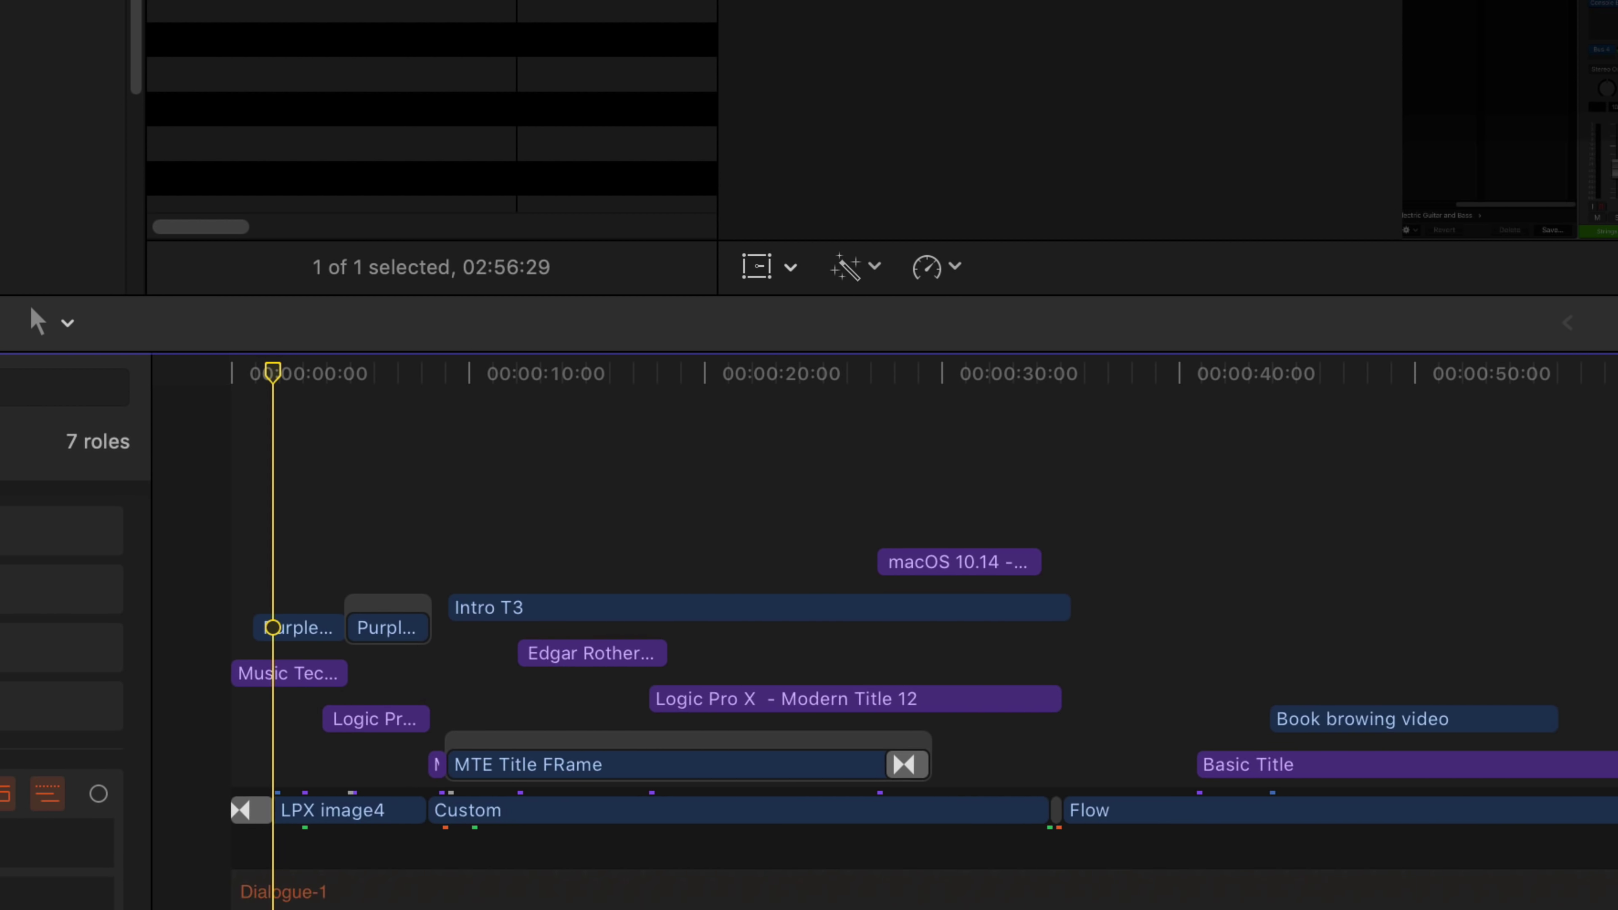
key("super+Tab")
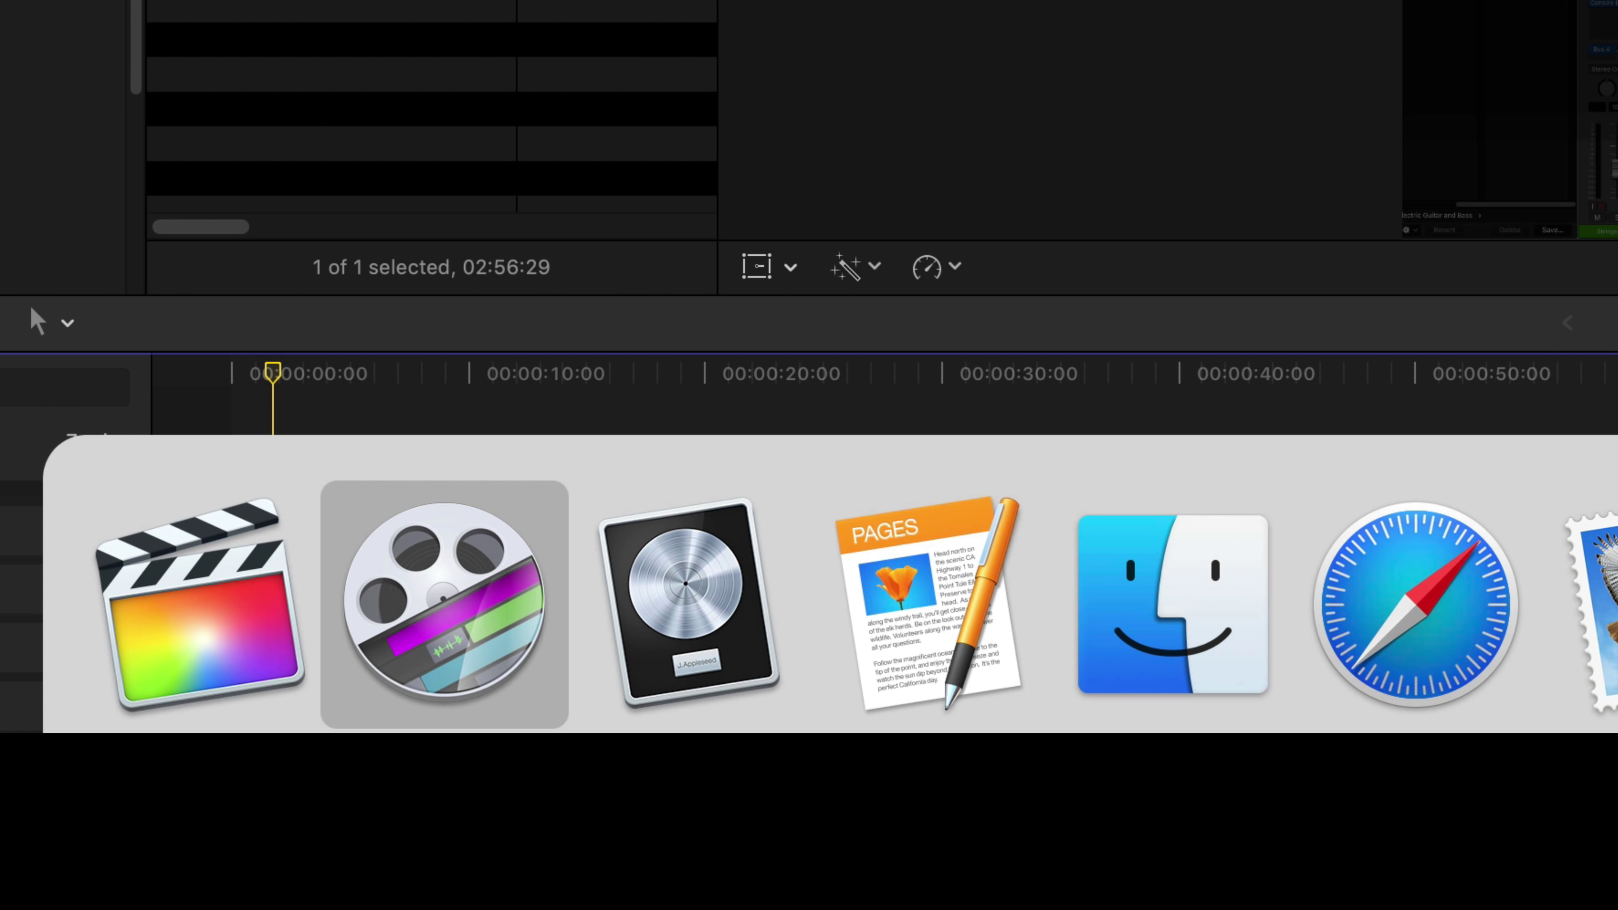
left_click(688, 588)
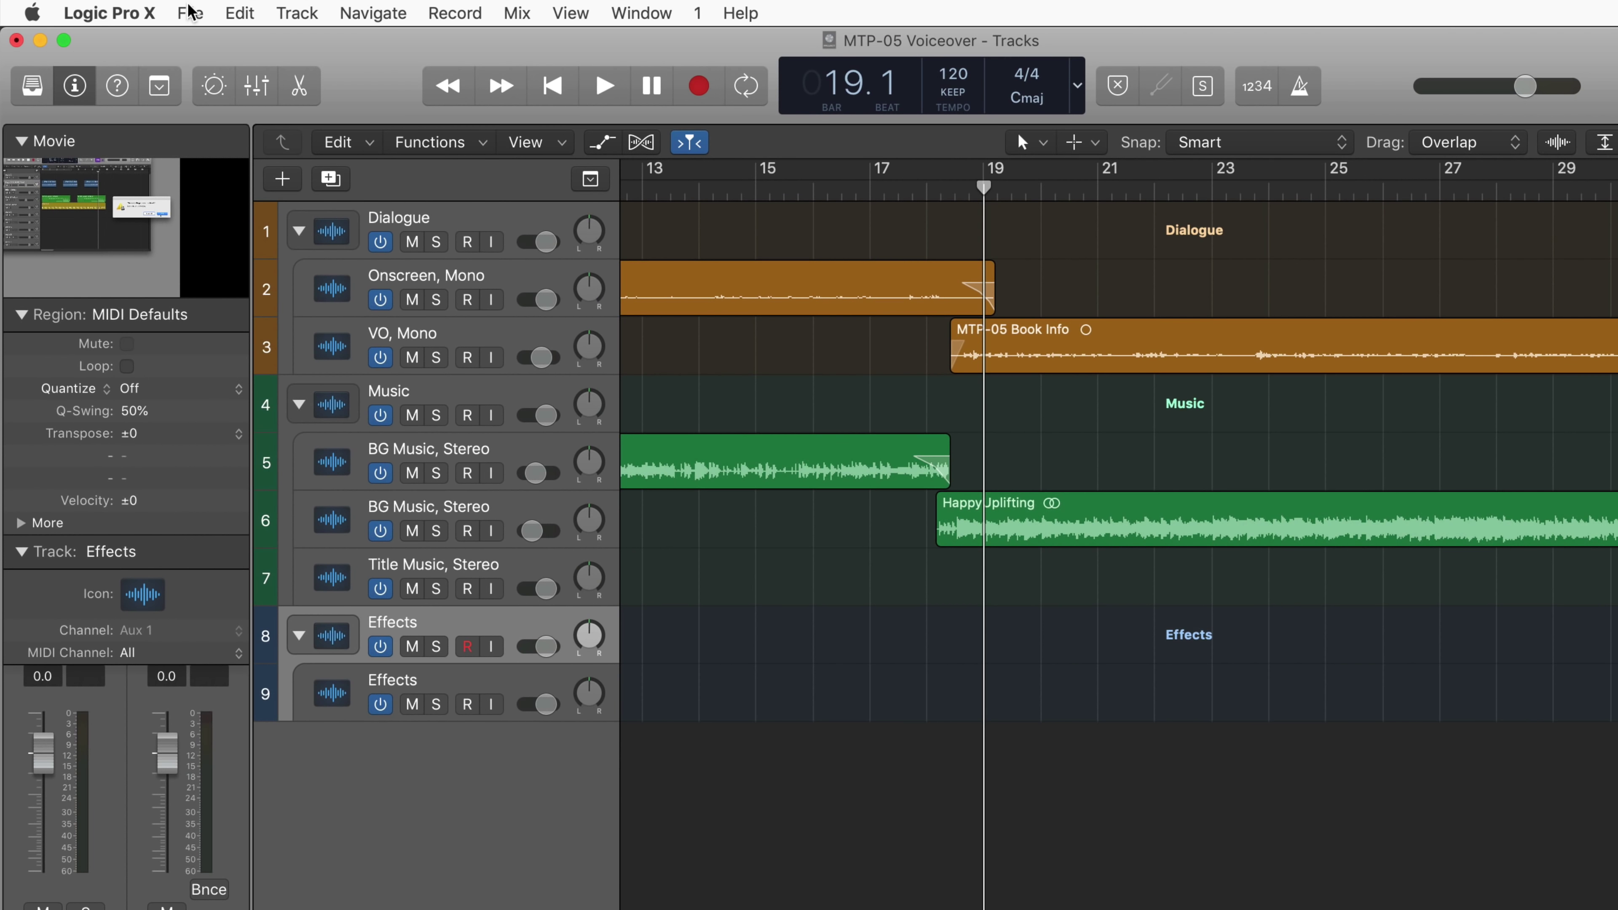
left_click(188, 13)
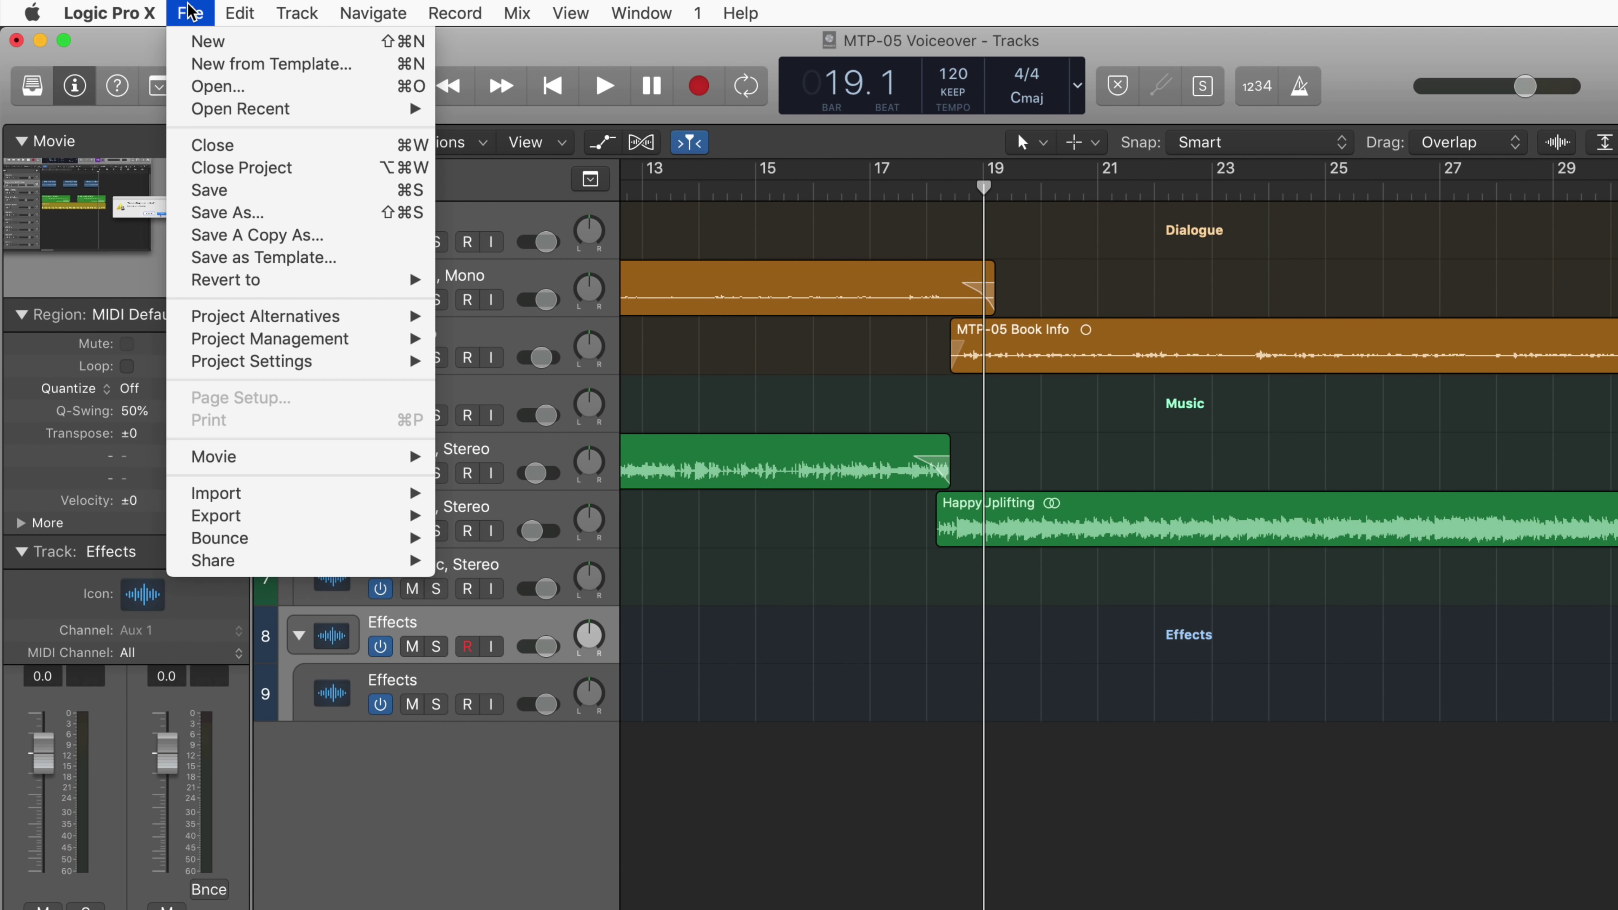
mouse_move(233, 496)
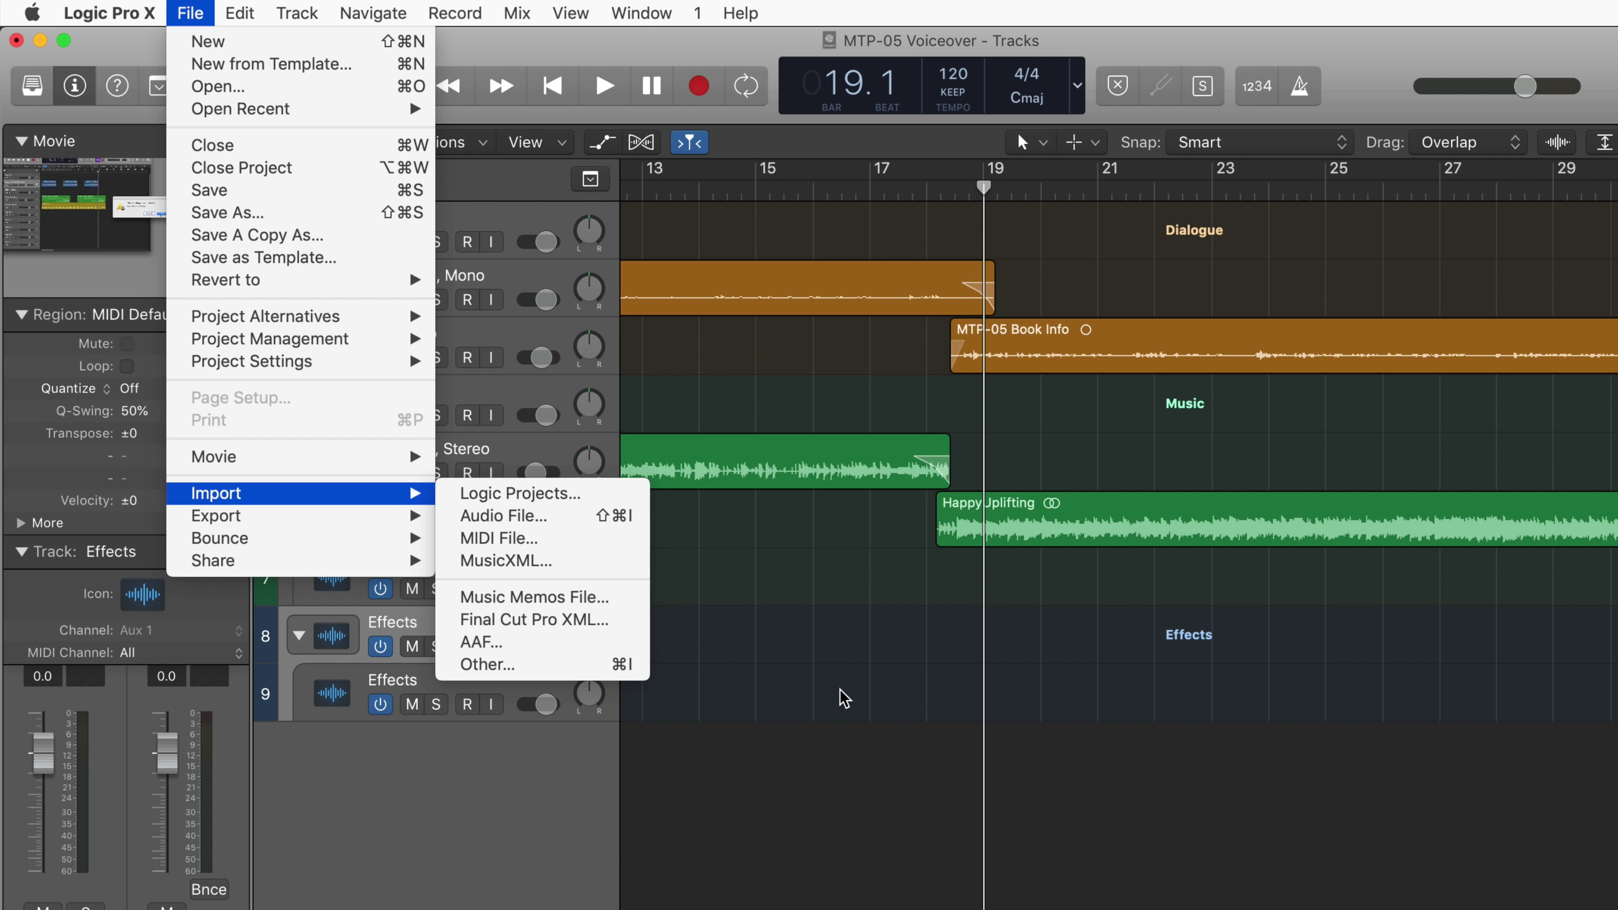
key("Escape")
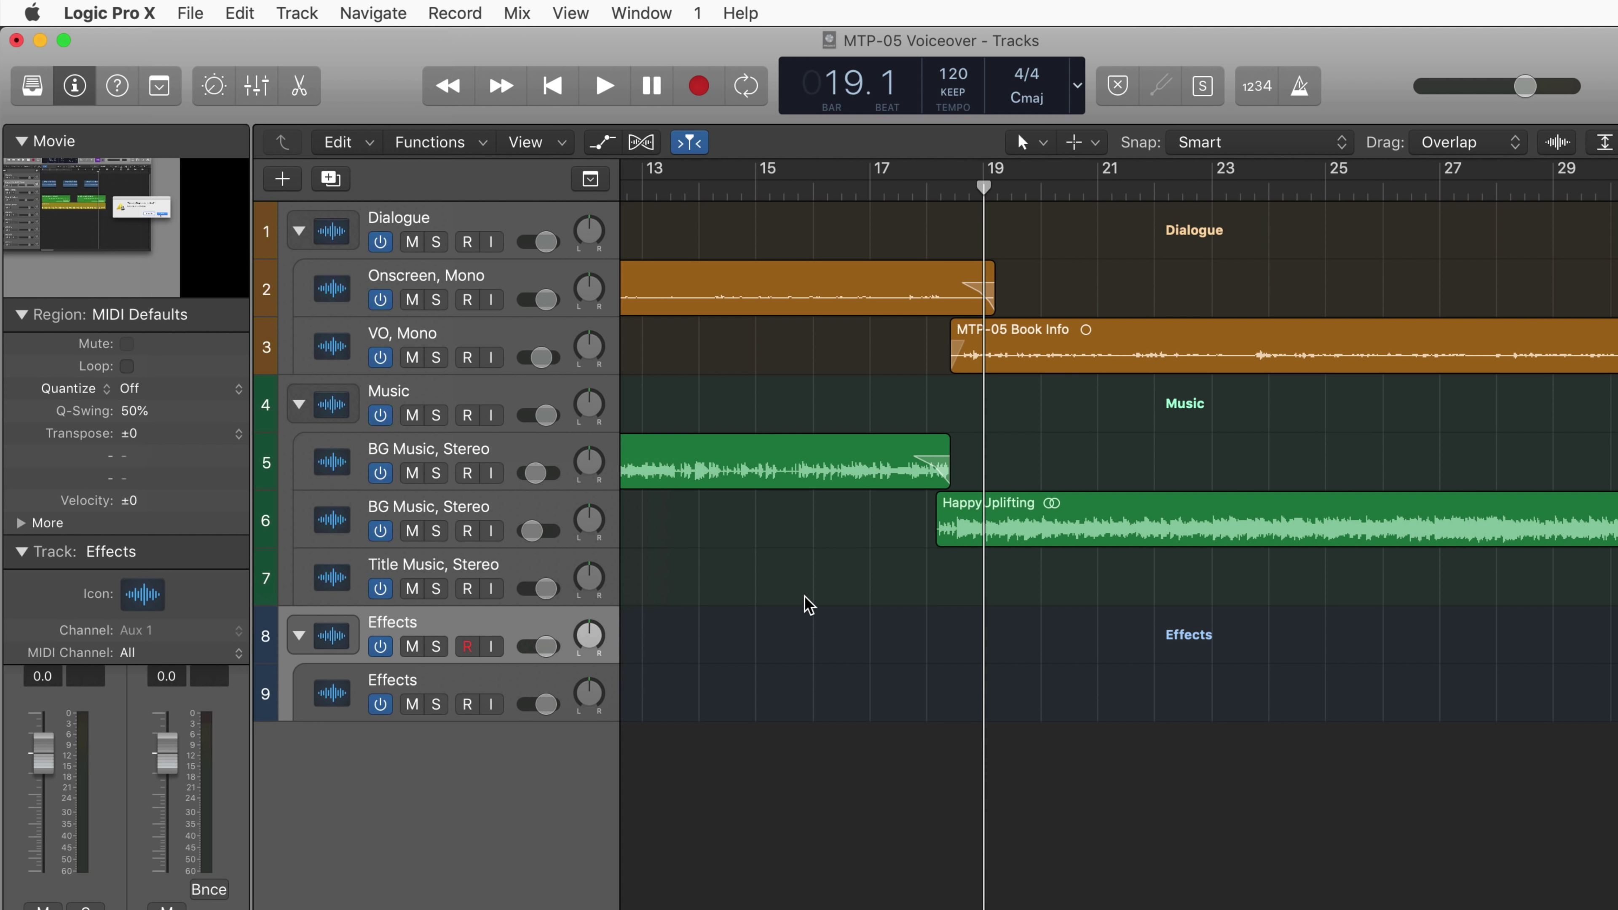